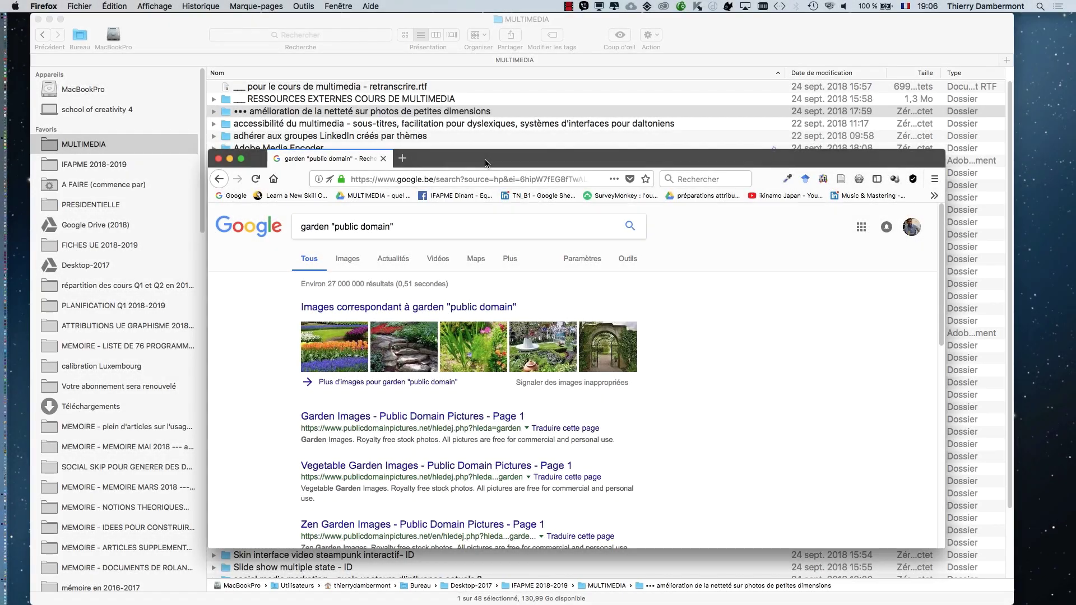
# Step: Hide the other applications' windows, then reposition and enlarge the Firefox window showing the garden "public domain" results
pyautogui.press('alt+super+h')
pyautogui.moveTo(485, 159); pyautogui.dragTo(355, 73)
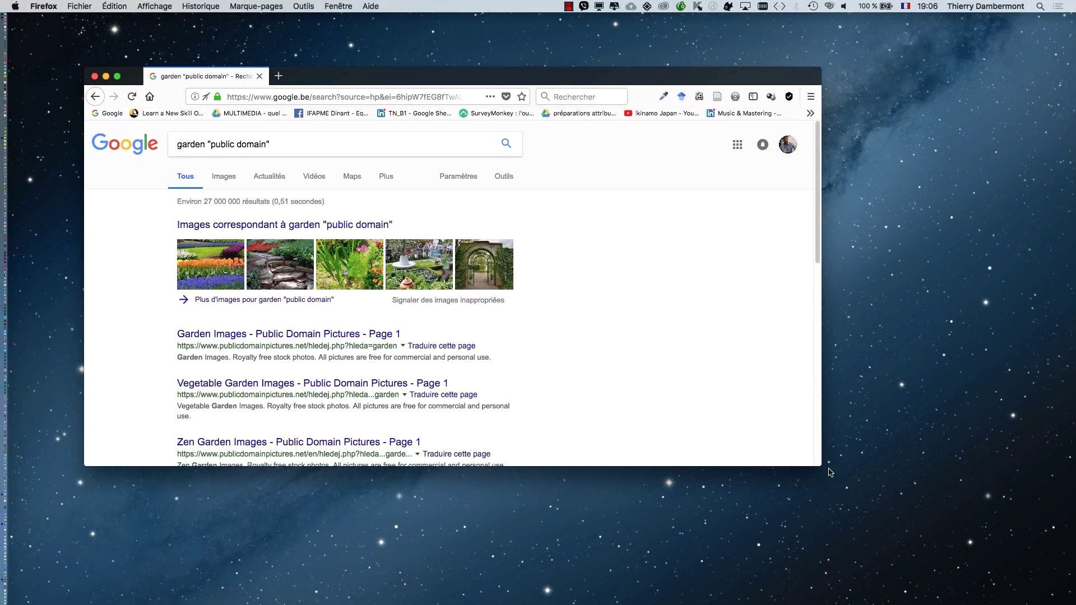
pyautogui.moveTo(821, 467); pyautogui.dragTo(996, 561)
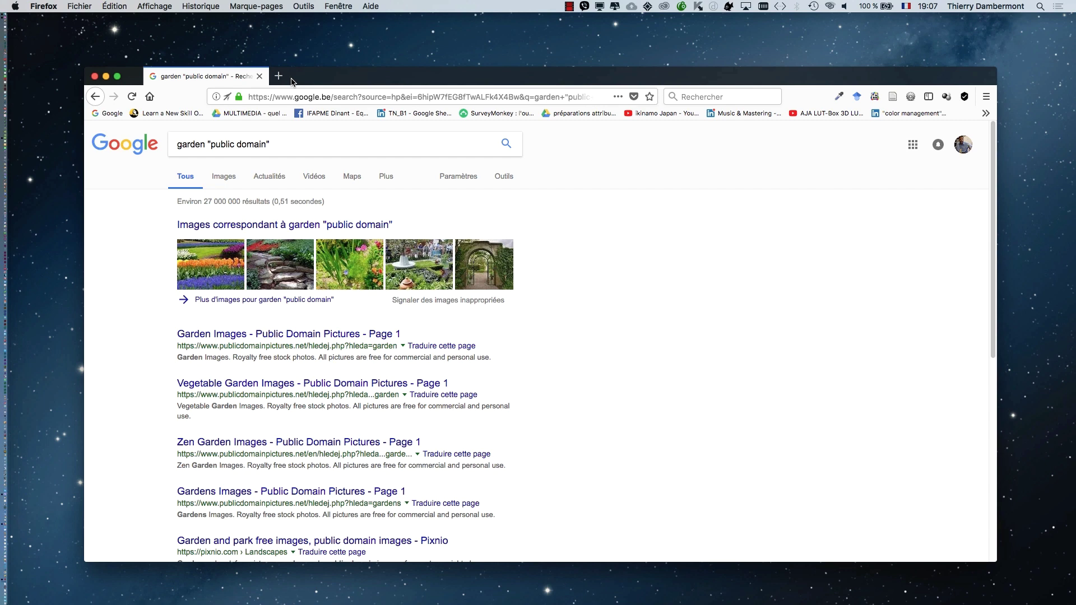
# Step: Open a new browser tab and enlarge the Firefox window to fill most of the desktop
pyautogui.click(278, 76)
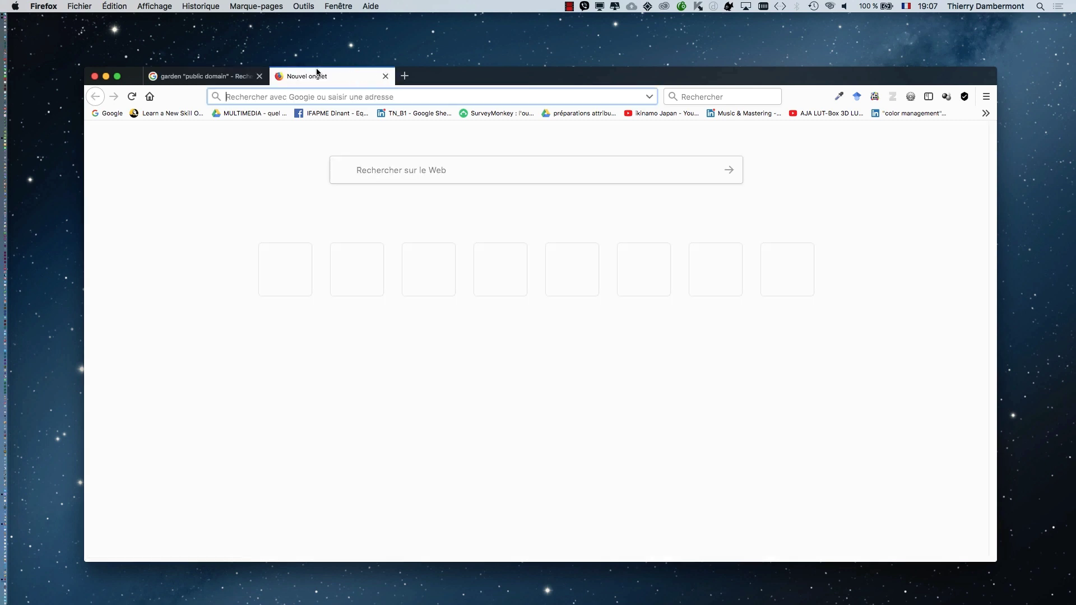
pyautogui.moveTo(451, 84); pyautogui.dragTo(386, 30)
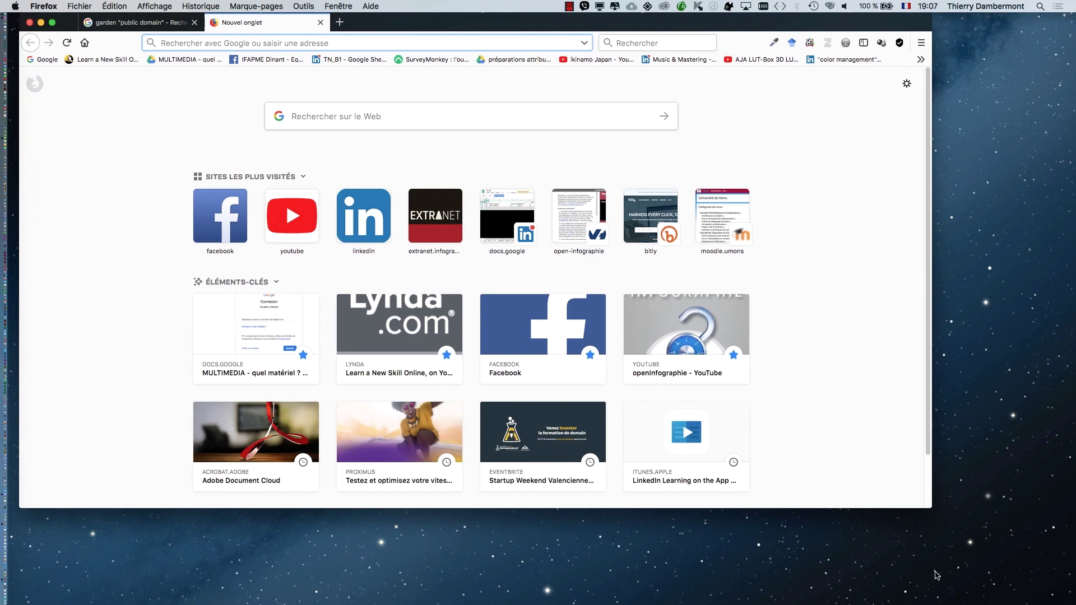
pyautogui.moveTo(924, 503); pyautogui.dragTo(1021, 583)
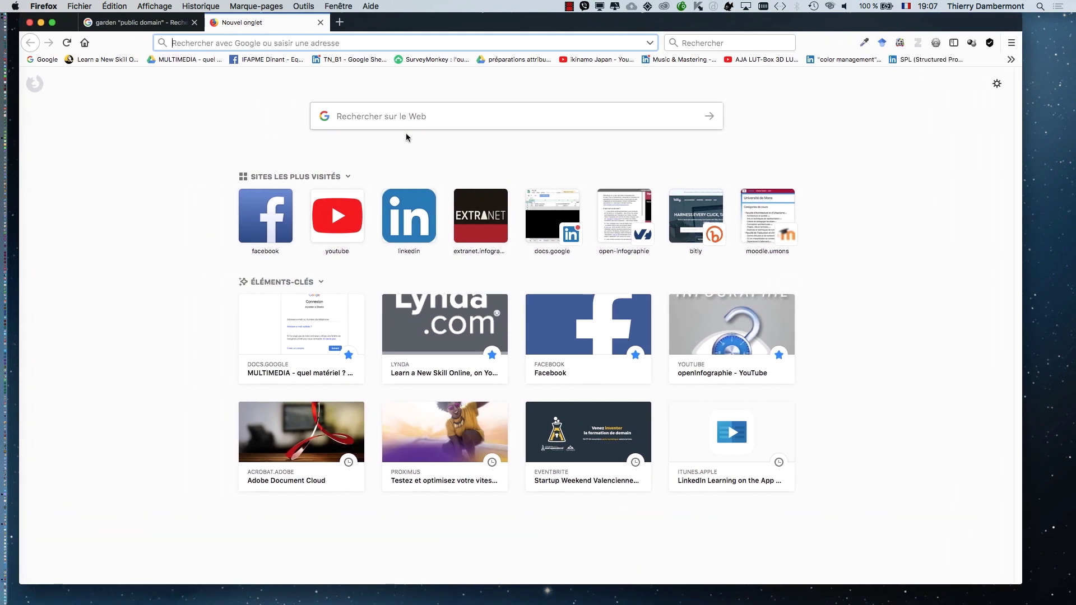
# Step: Search the web for "domaine public" in the new tab
pyautogui.click(362, 116)
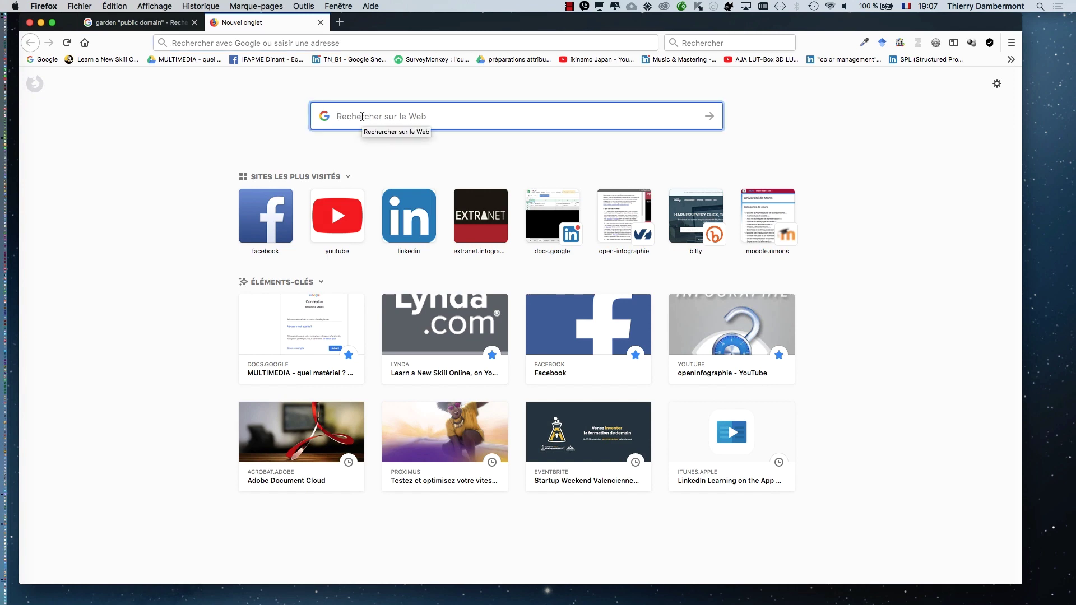
pyautogui.write('publ')
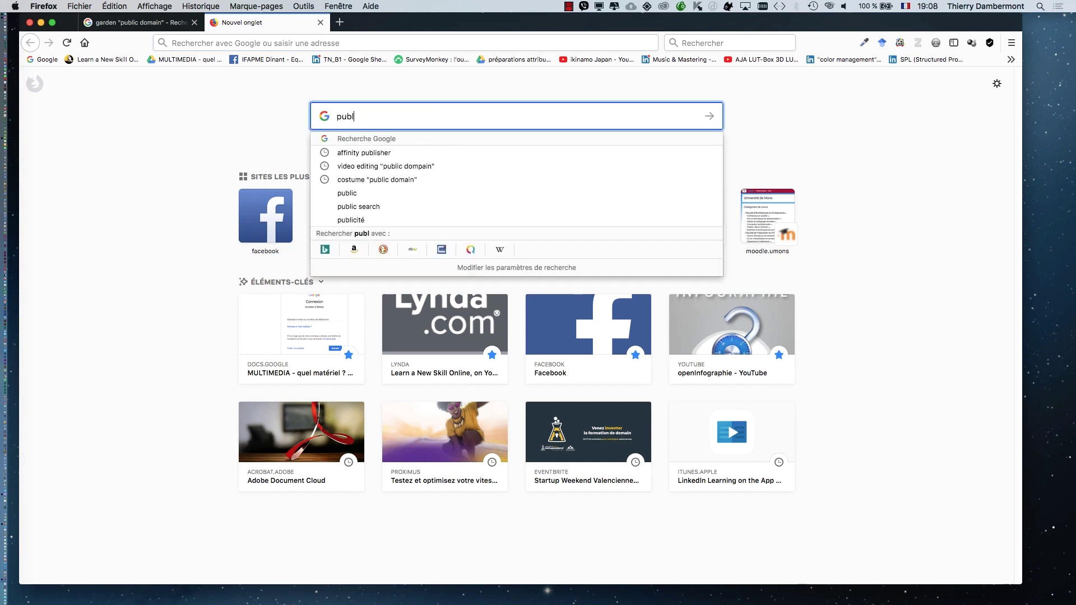
pyautogui.press('BackSpace')
pyautogui.press('BackSpace')
pyautogui.press('BackSpace')
pyautogui.press('BackSpace')
pyautogui.write('domain')
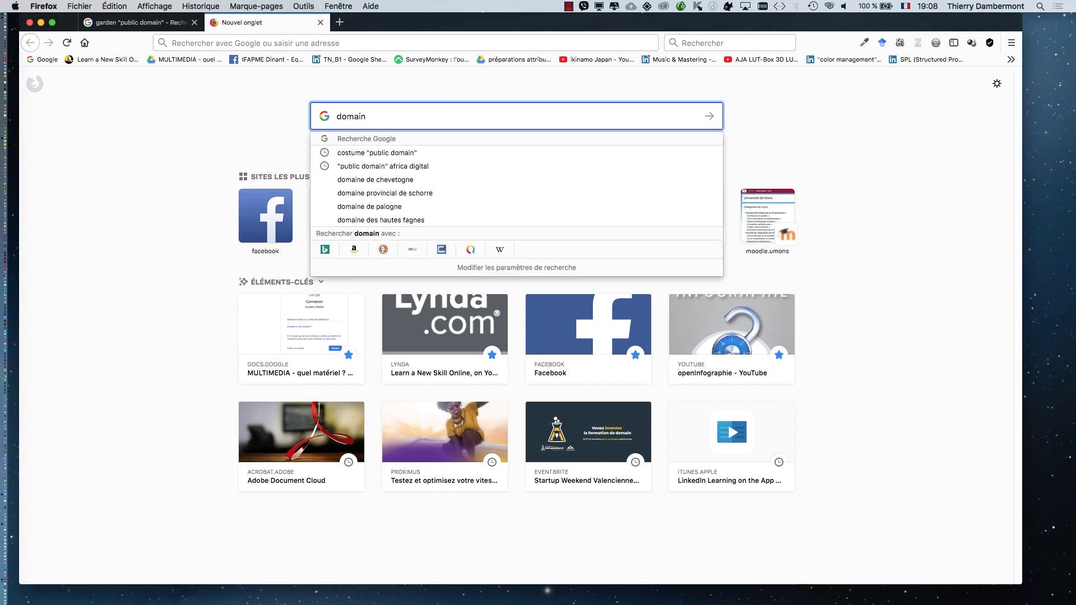
pyautogui.write('e public')
pyautogui.press('Return')
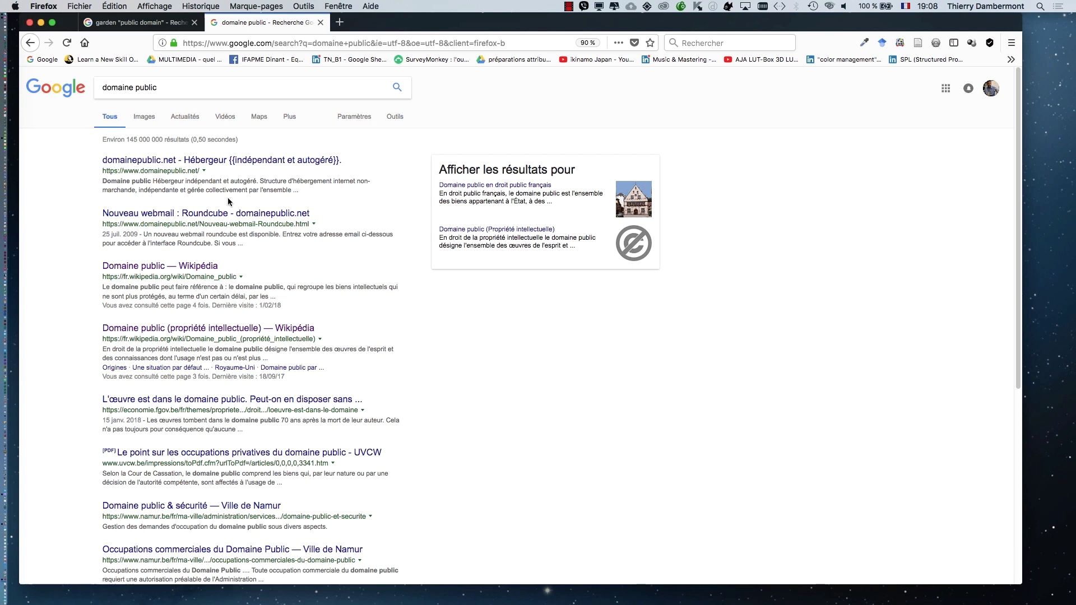
# Step: Open the Wikipedia article "Domaine public (propriété intellectuelle)" by way of the "Domaine public" page and read its introduction
pyautogui.click(180, 269)
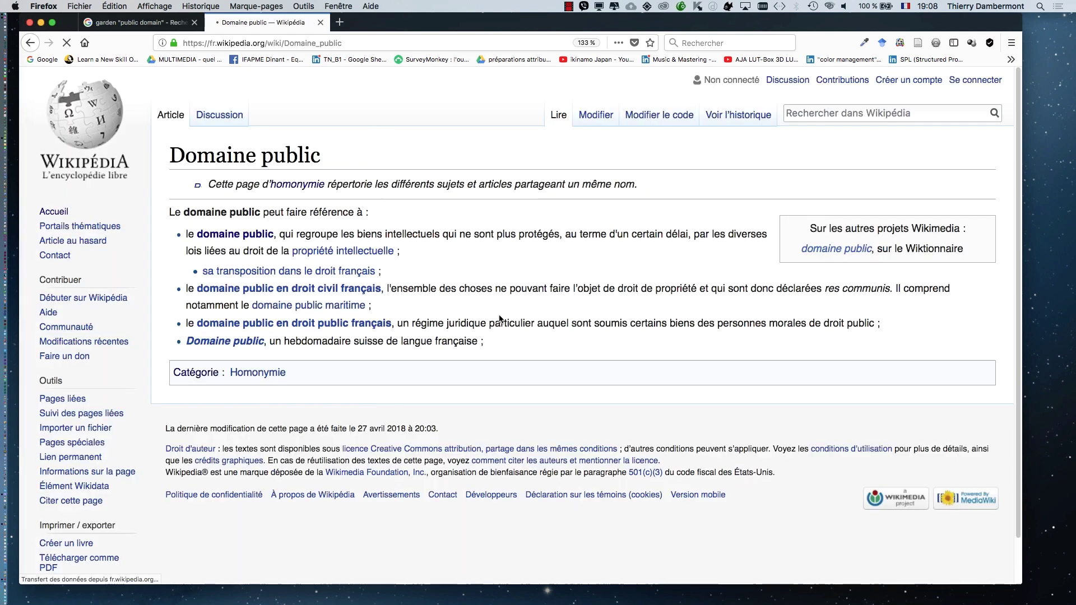
pyautogui.click(236, 234)
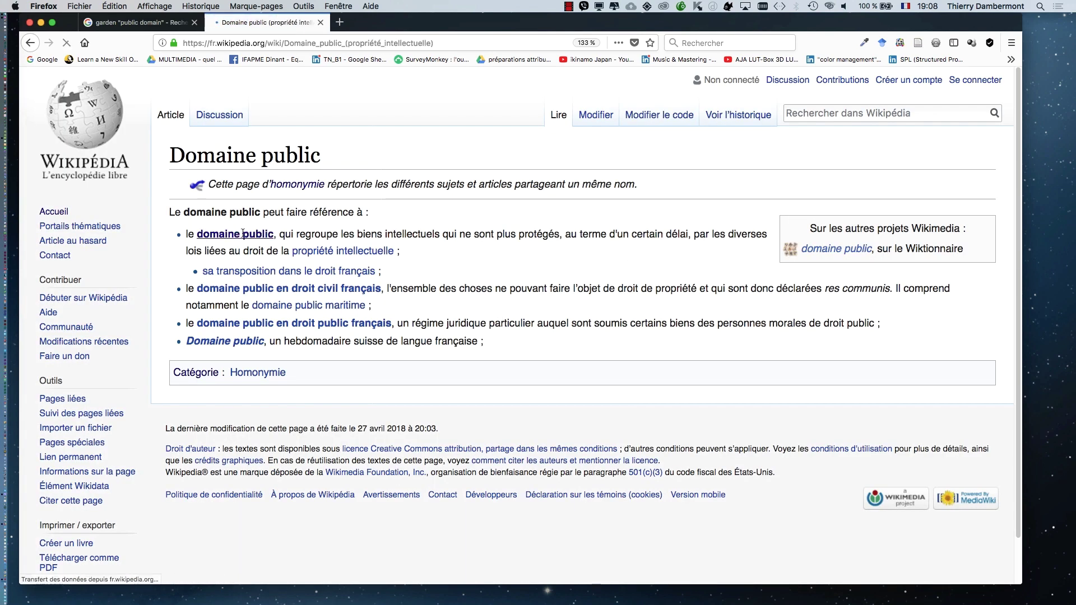
pyautogui.scroll(-3, 634, 247)
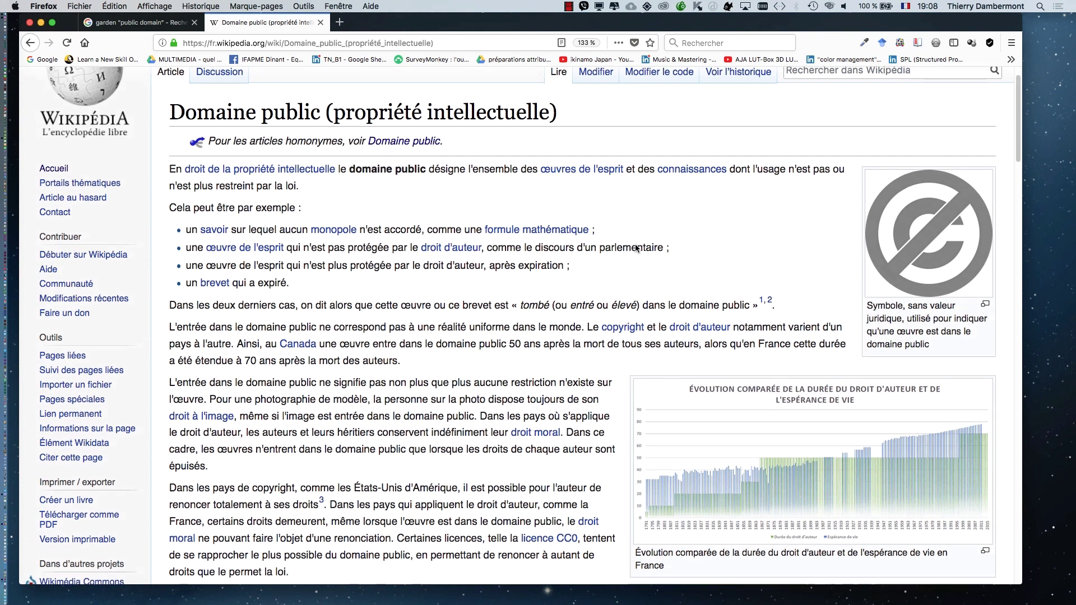
pyautogui.scroll(1, 634, 247)
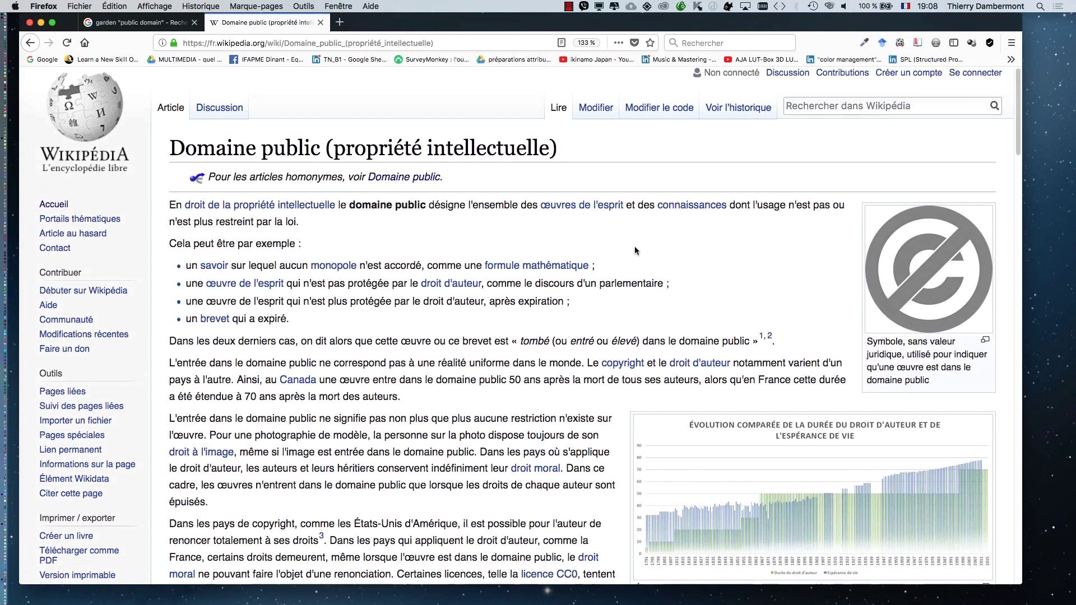
pyautogui.scroll(-5, 638, 254)
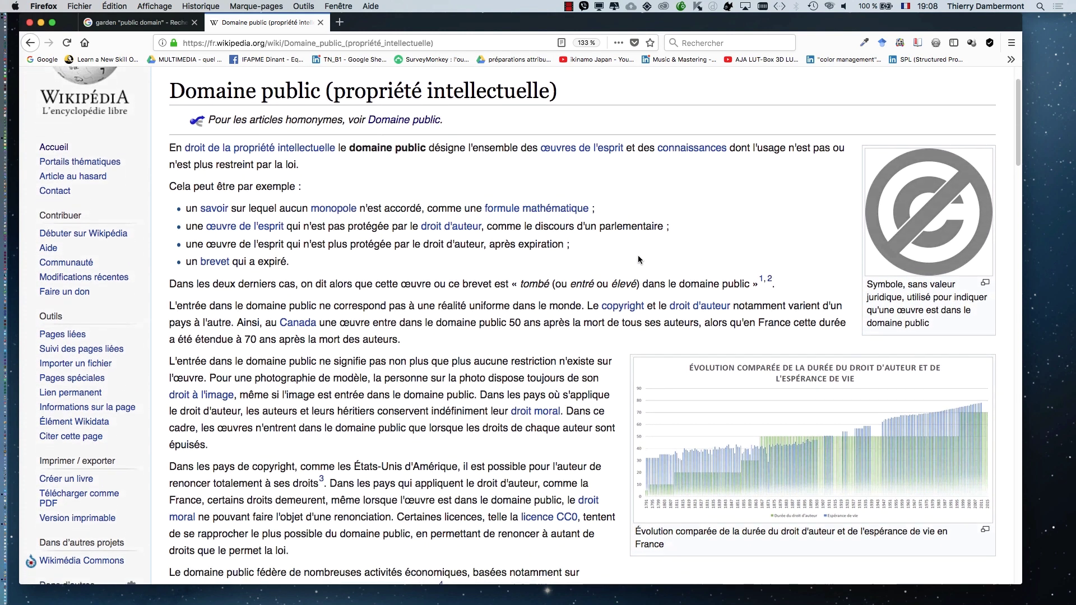
# Step: Enlarge the article's chart comparing copyright duration with life expectancy, then close the Wikipedia tab
pyautogui.click(835, 291)
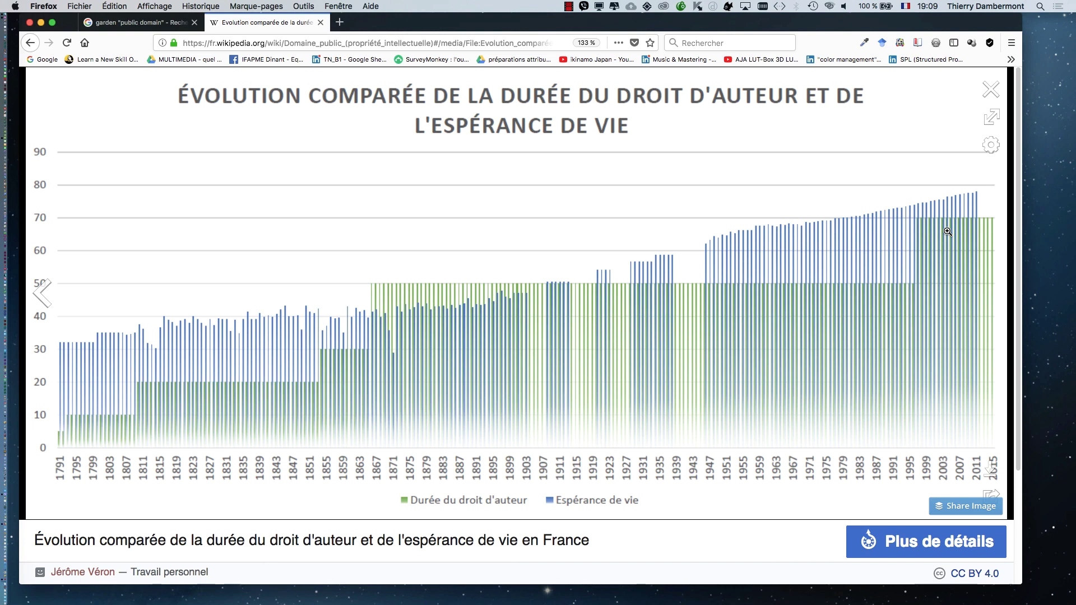
pyautogui.click(320, 23)
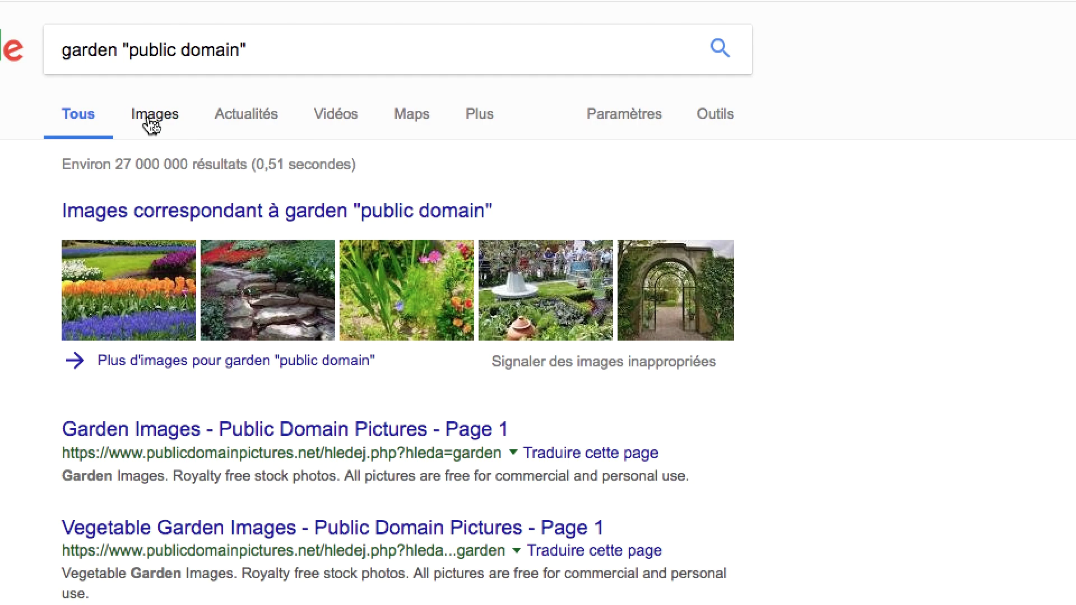
# Step: Show the image results for the garden "public domain" search and browse through them
pyautogui.click(153, 121)
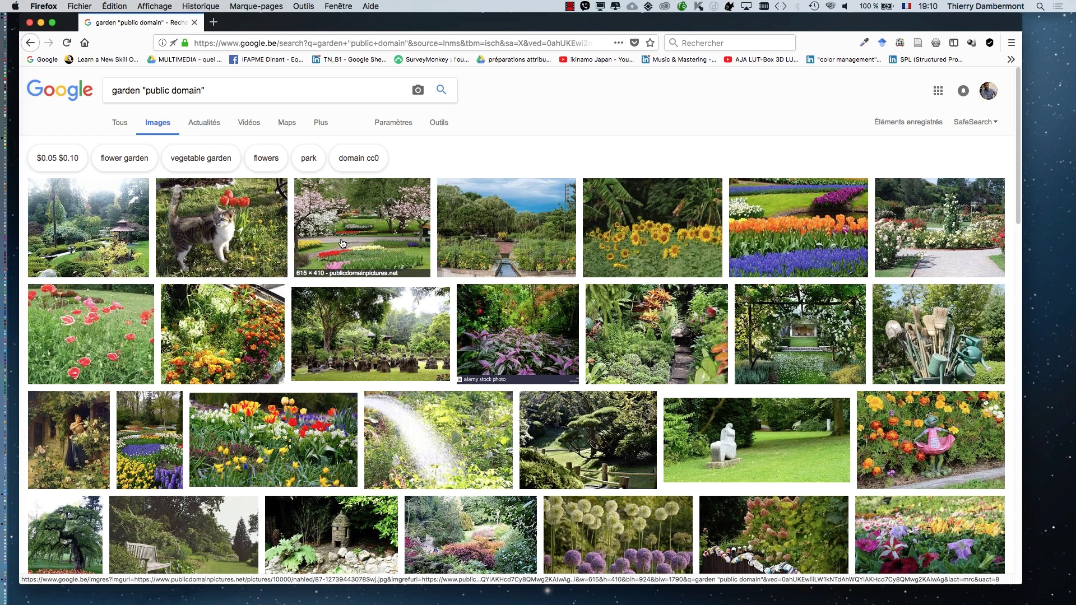
pyautogui.scroll(-3, 519, 250)
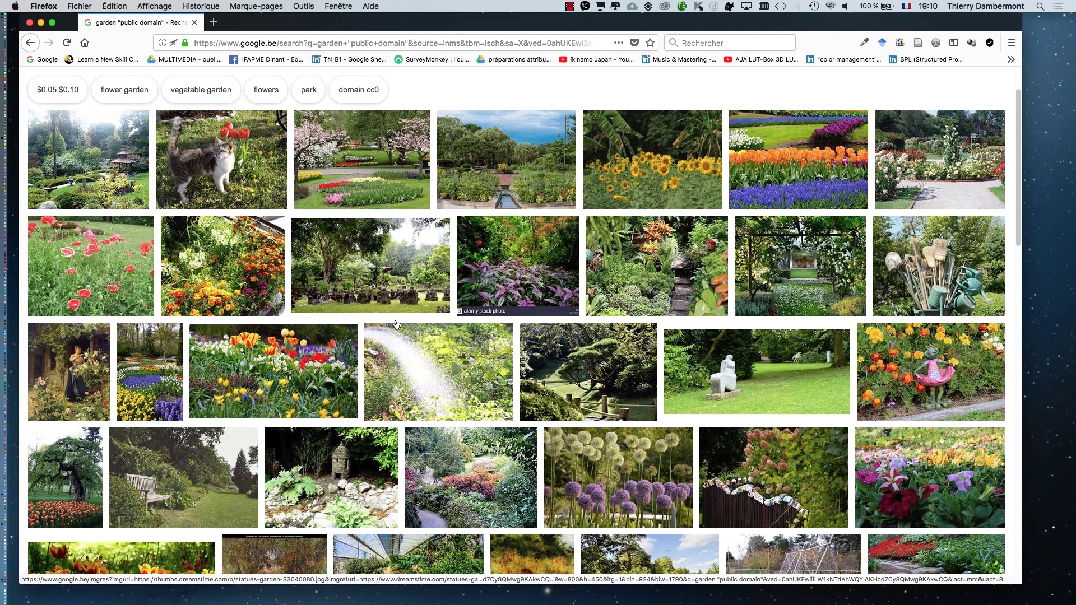
pyautogui.scroll(-1, 396, 324)
pyautogui.scroll(-2, 439, 351)
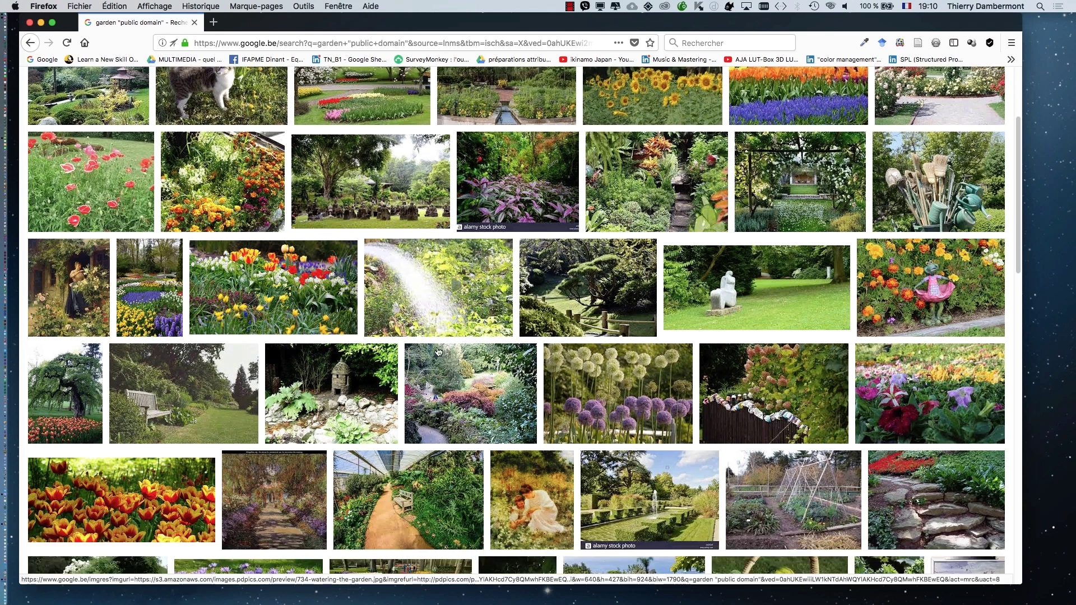
pyautogui.scroll(-5, 439, 351)
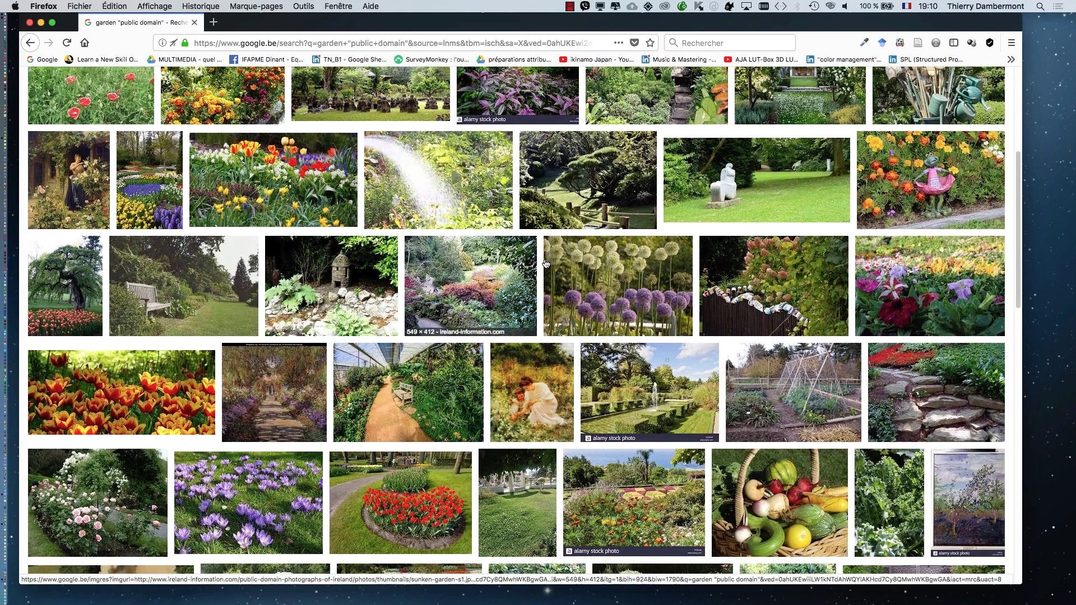
# Step: Preview the Brooklyn Botanical Garden flowers photo, open the image file in its own tab and magnify it
pyautogui.click(621, 274)
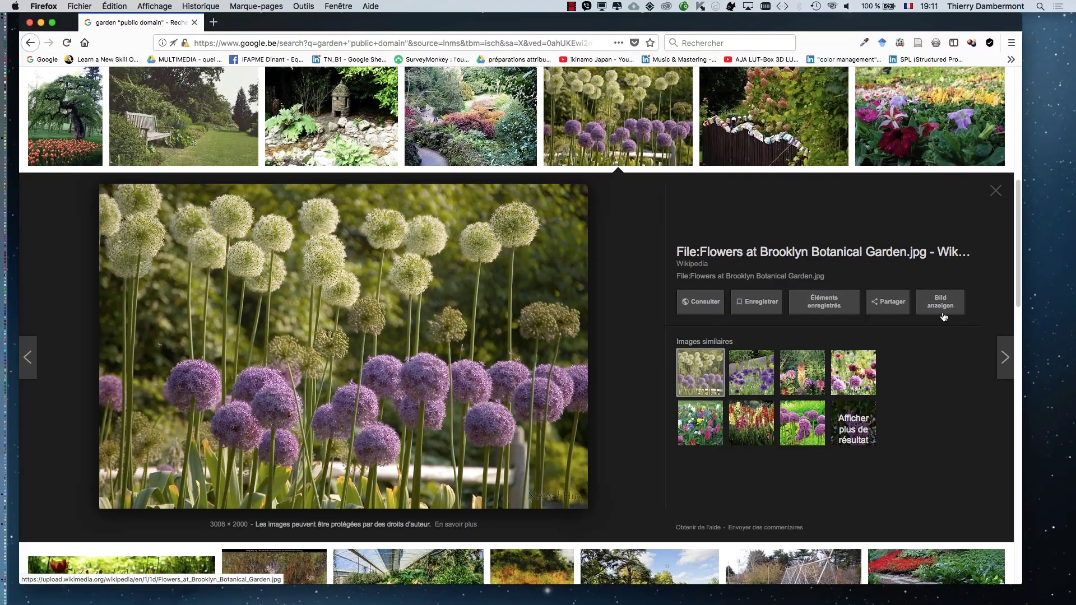
pyautogui.click(942, 315)
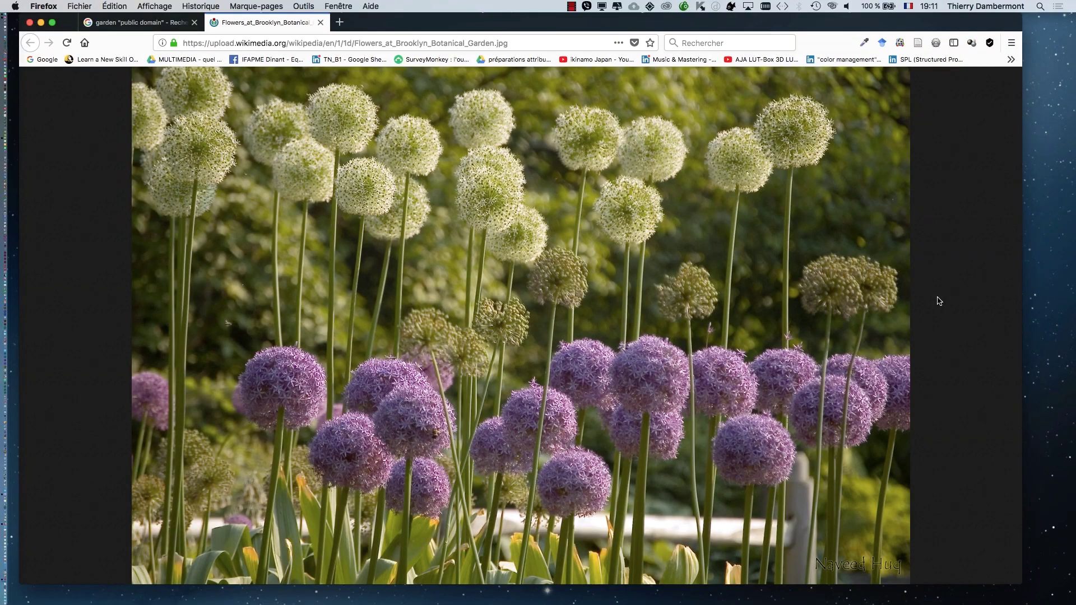
pyautogui.click(489, 226)
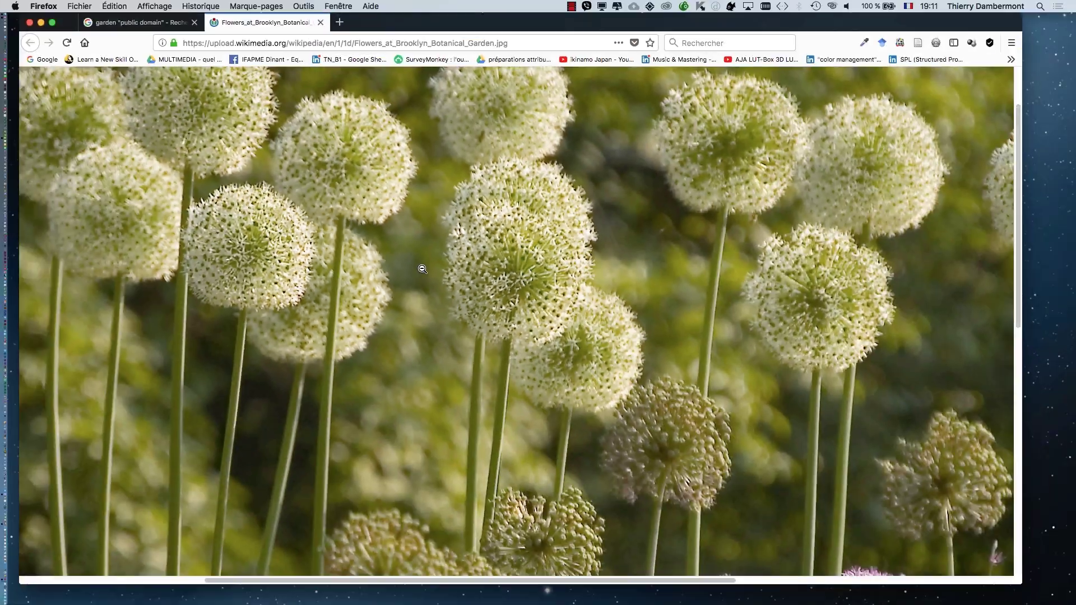
# Step: Return to the image results and look at the context options available for the previewed flowers photo
pyautogui.click(131, 21)
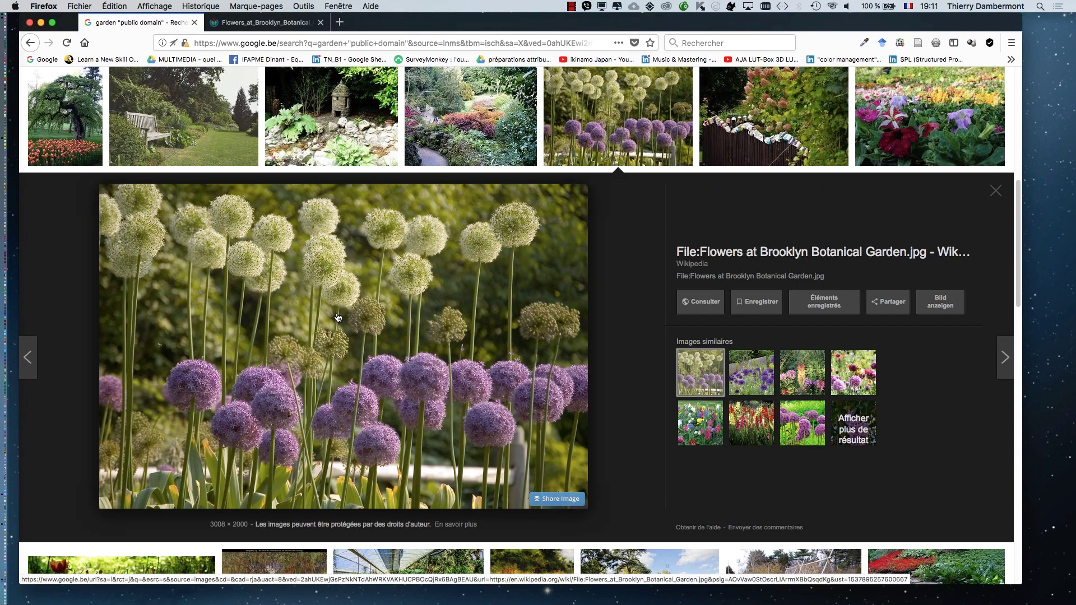
pyautogui.rightClick(338, 312)
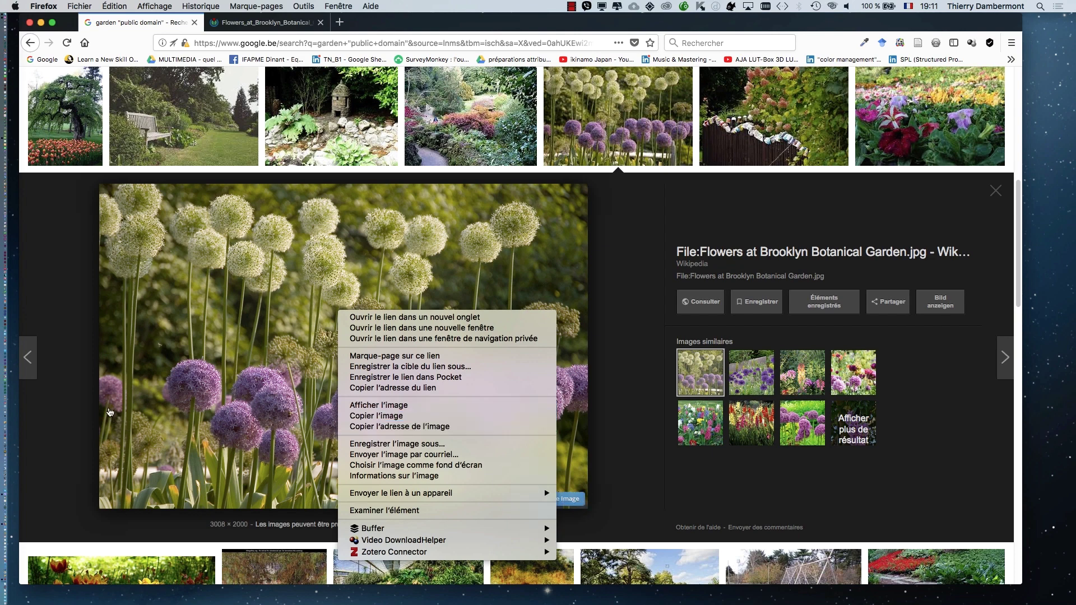
pyautogui.click(71, 315)
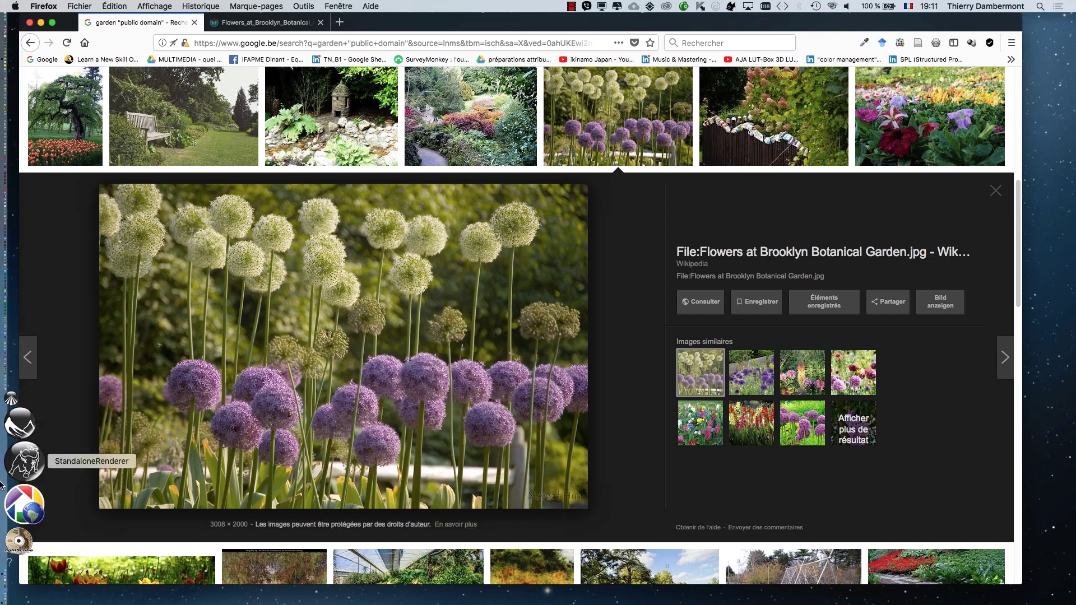
# Step: Minimize Firefox, switch to Google Chrome and show the image results for garden "public domain"
pyautogui.click(40, 22)
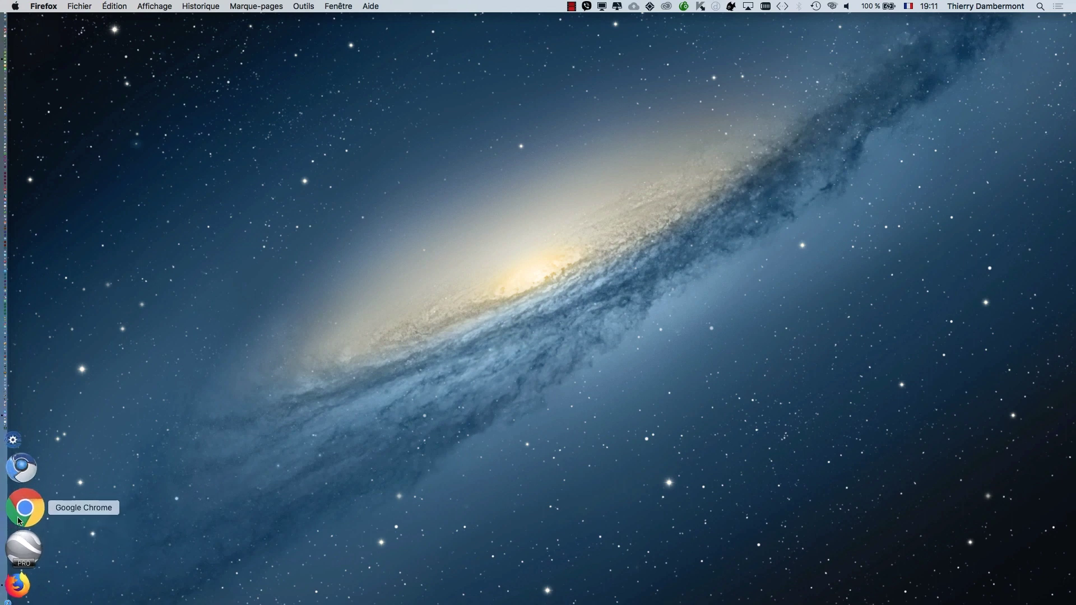
pyautogui.click(18, 521)
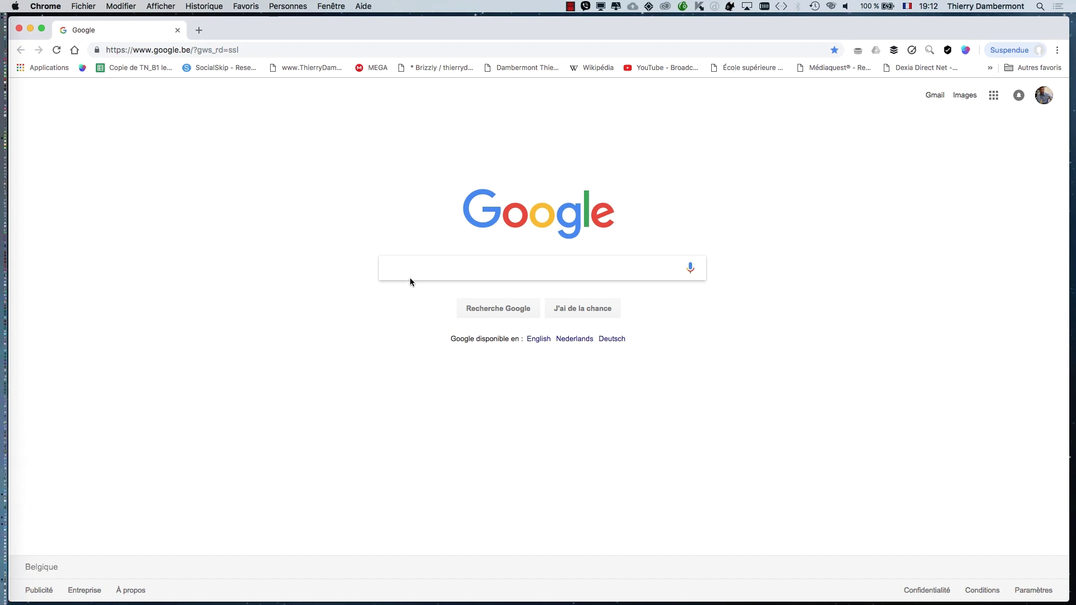
pyautogui.write('garden')
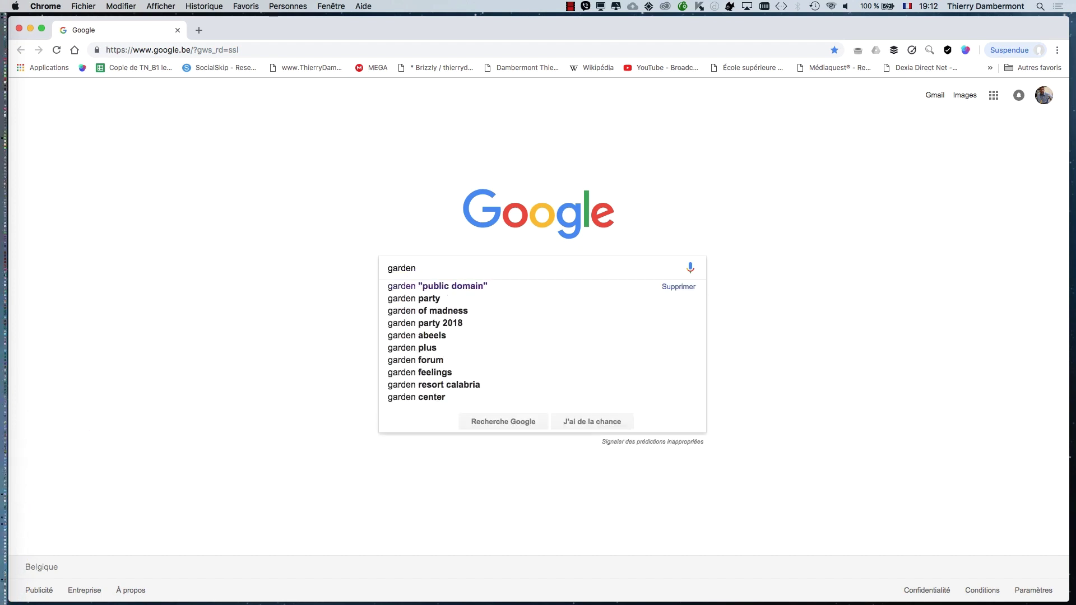
pyautogui.click(417, 286)
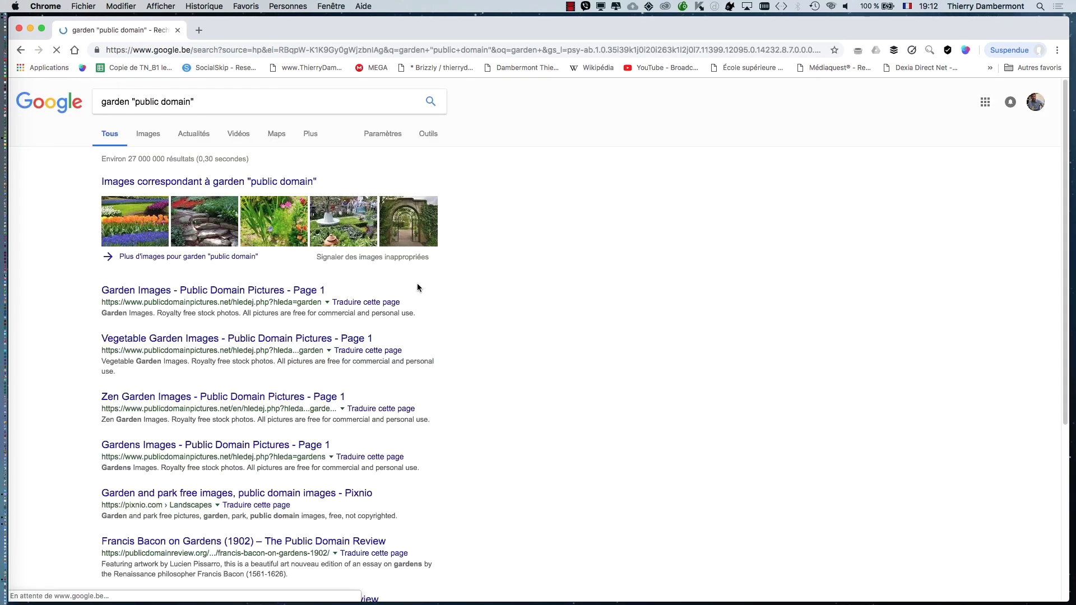
pyautogui.click(147, 135)
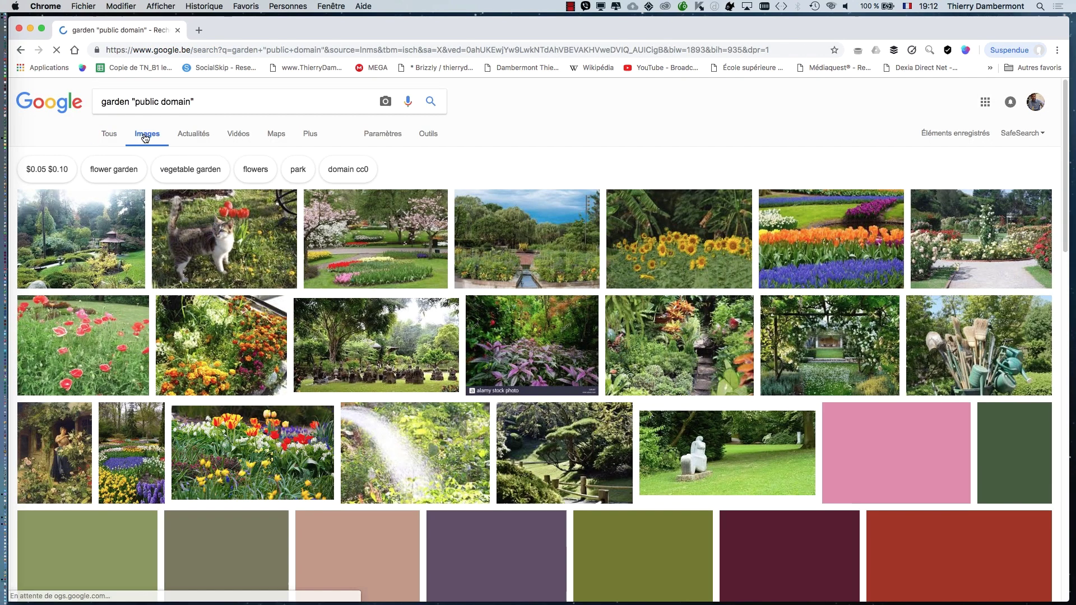
pyautogui.scroll(-3, 560, 359)
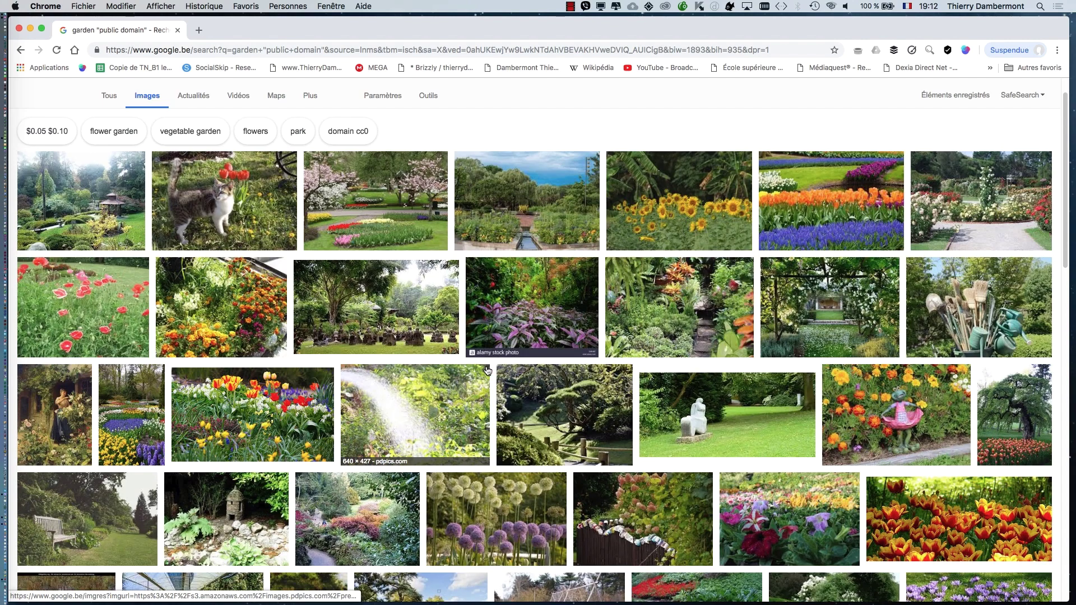
# Step: Preview the Japanese Garden Walkway photo and open the image file in its own tab
pyautogui.click(544, 346)
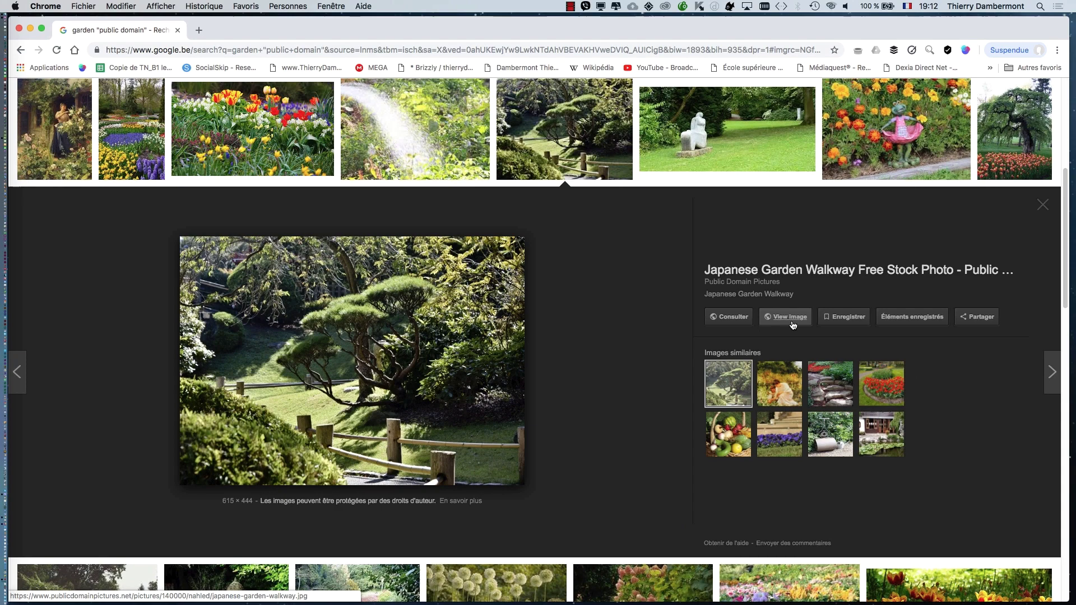
pyautogui.click(794, 325)
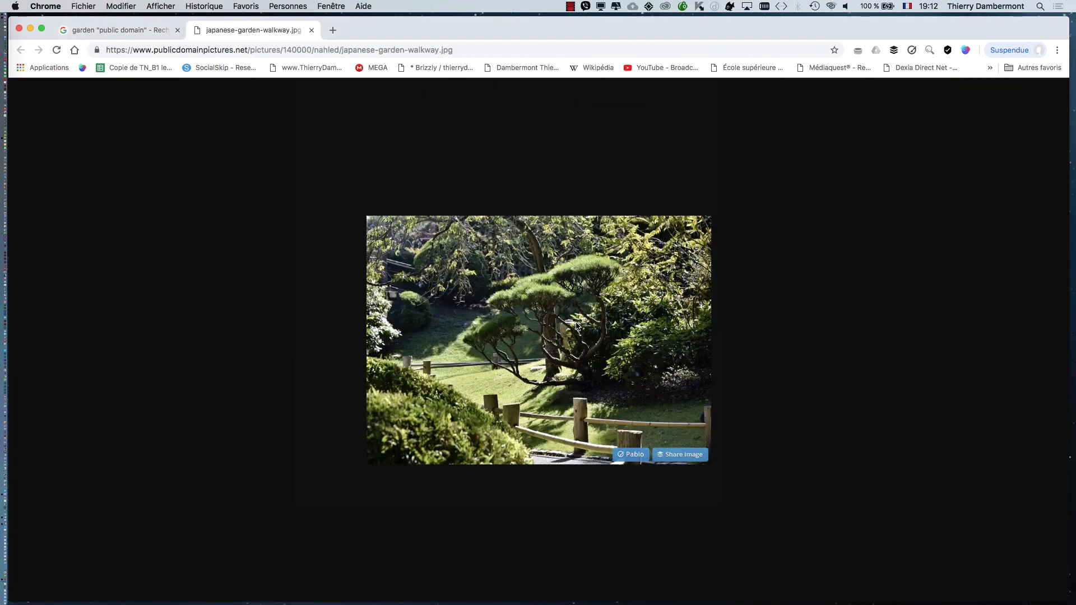
# Step: Return to the image results and browse further down through the garden pictures
pyautogui.click(106, 31)
pyautogui.scroll(-5, 646, 335)
pyautogui.scroll(-5, 646, 335)
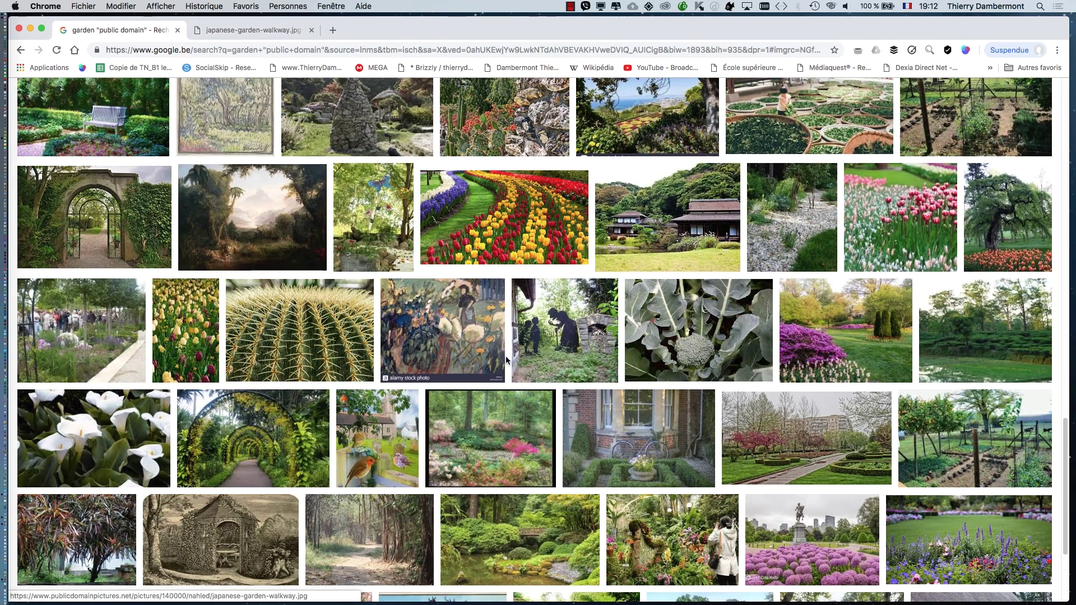
# Step: Preview the Woman in Garden painting from Alamy and open its image file in its own tab
pyautogui.click(463, 323)
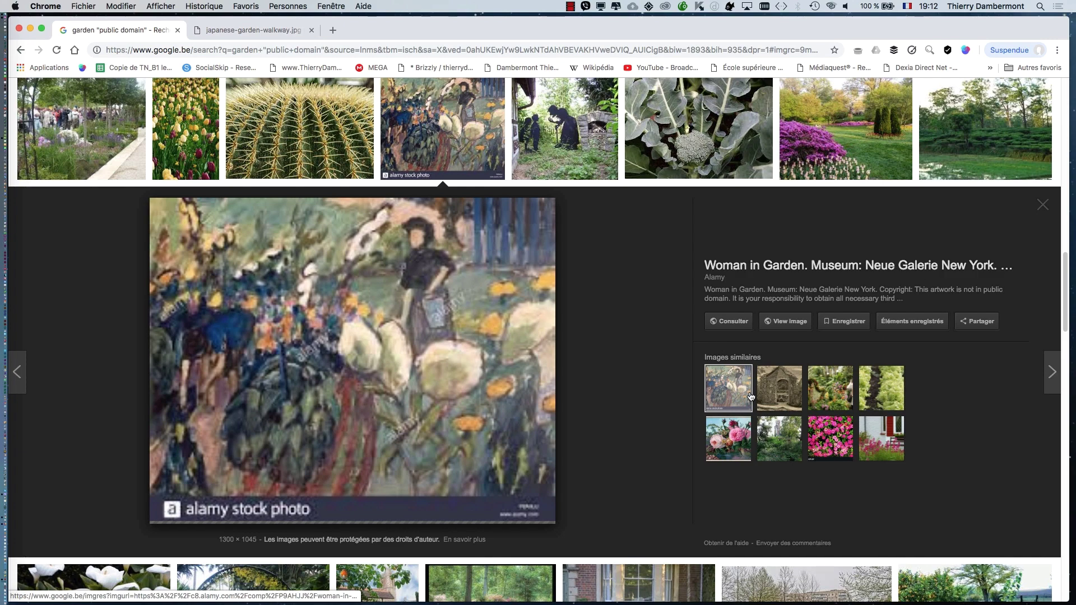
pyautogui.click(790, 322)
pyautogui.click(540, 302)
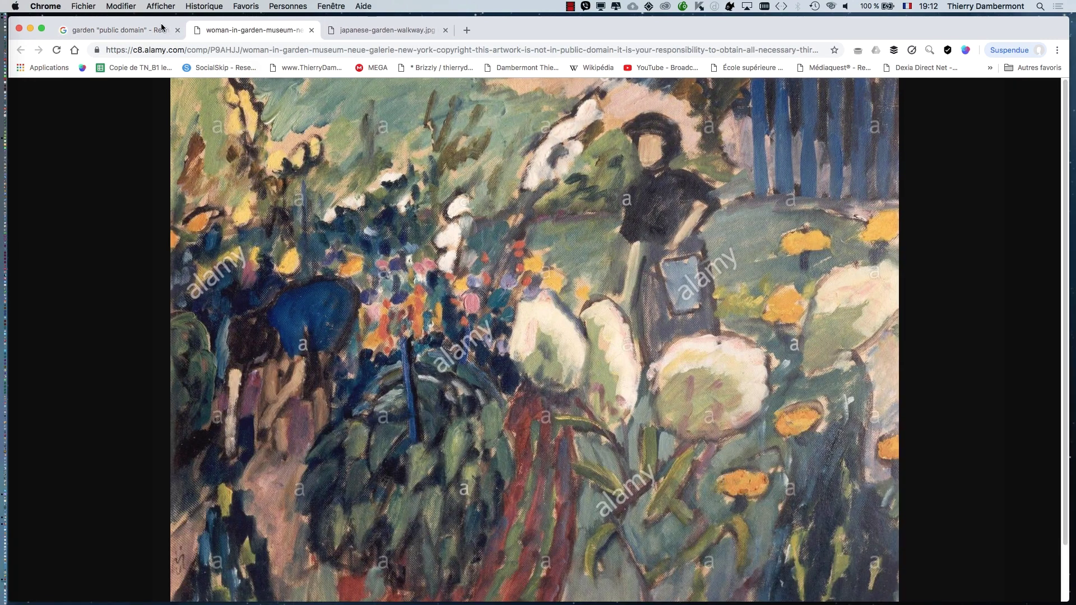
# Step: Return to the image results and open the Jungle, Last Gardens of Heligan photo from Wikipedia in its own tab
pyautogui.click(98, 31)
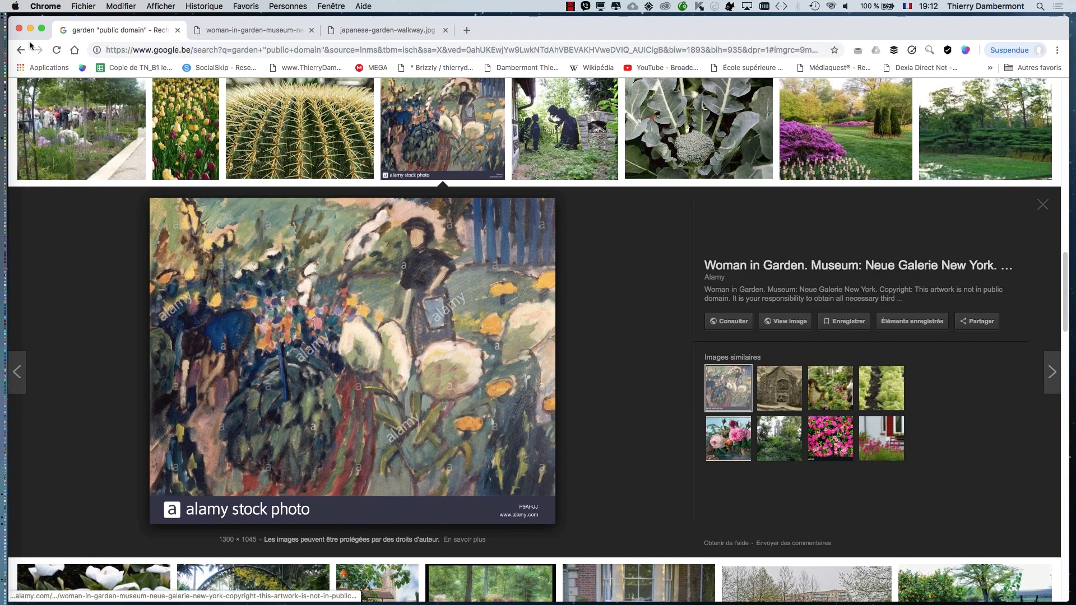
pyautogui.scroll(-10, 335, 250)
pyautogui.click(588, 281)
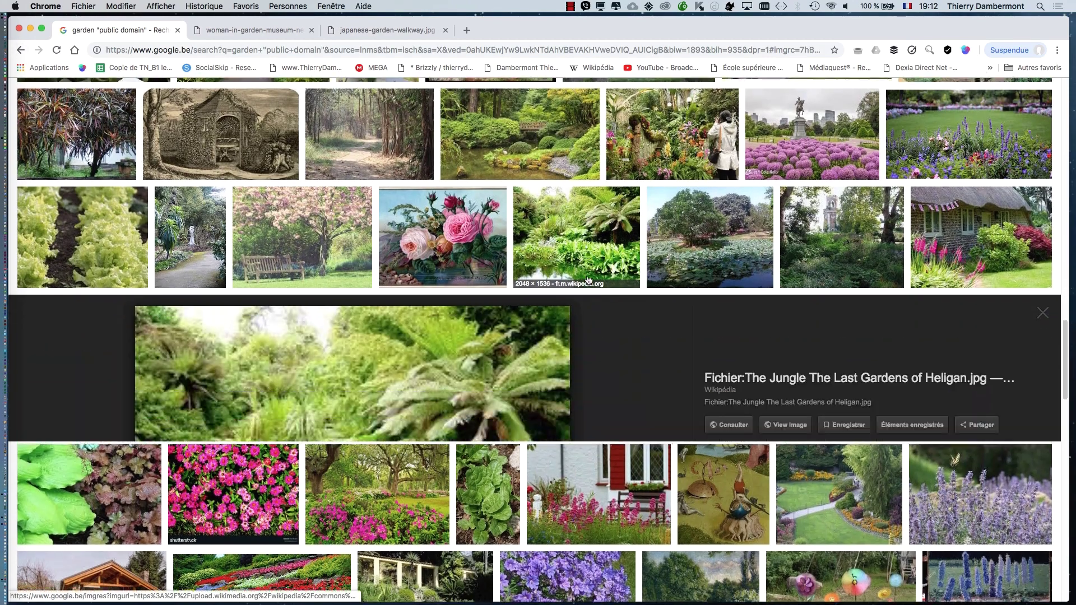
pyautogui.click(774, 317)
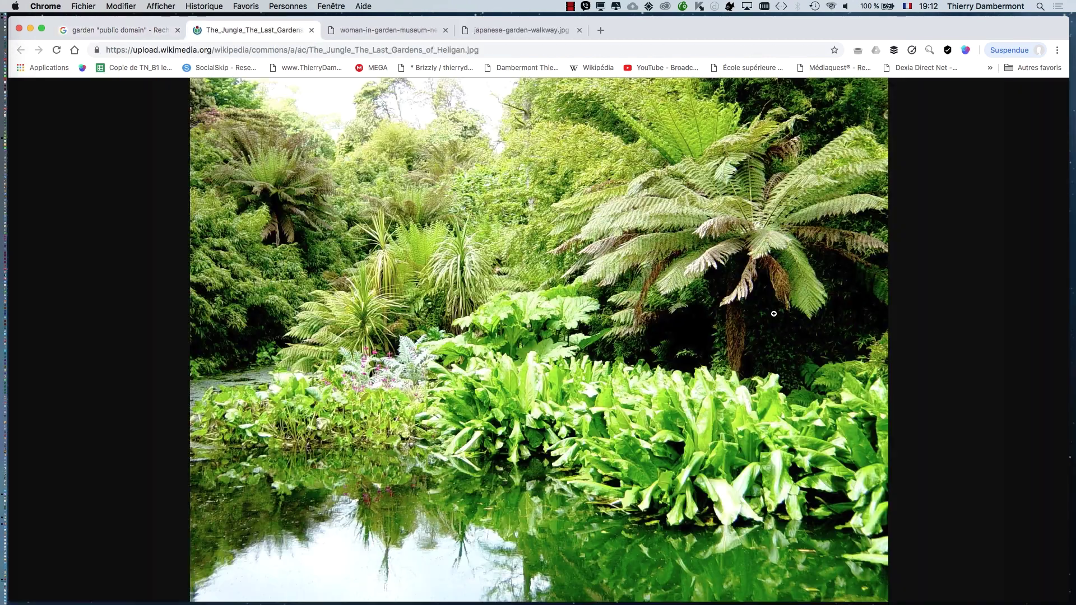
pyautogui.click(385, 337)
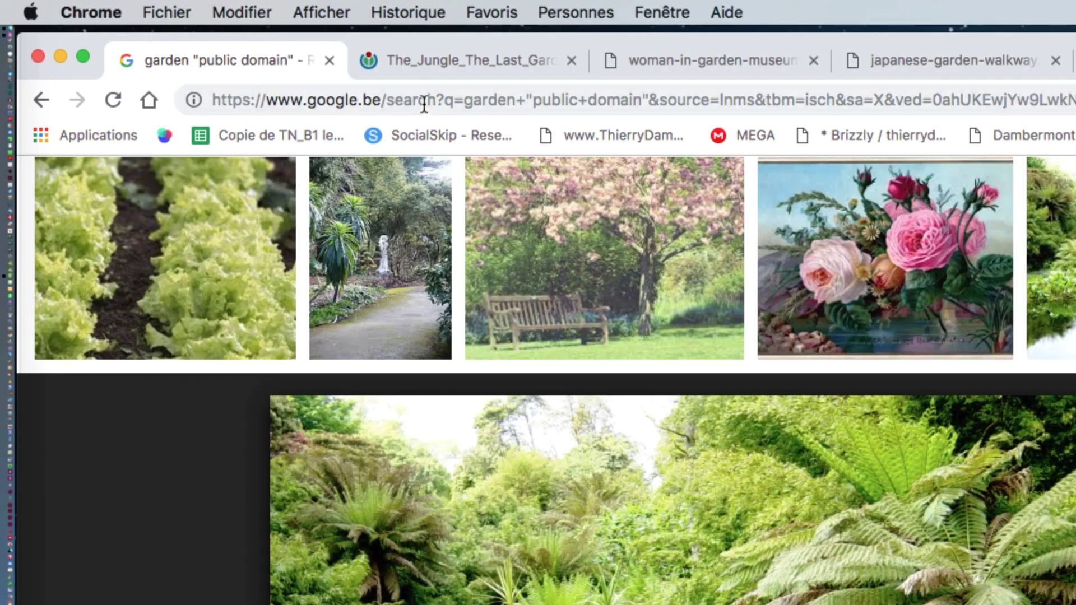
# Step: Replace the image results with a Google search for "bing" and open the Bing home page
pyautogui.click(212, 49)
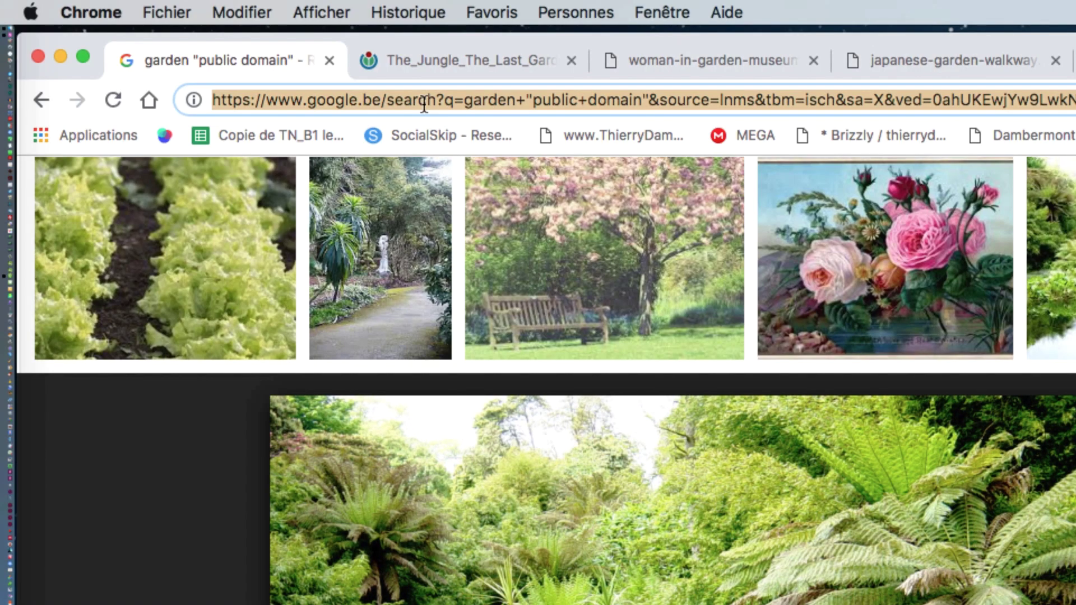
pyautogui.write('bing')
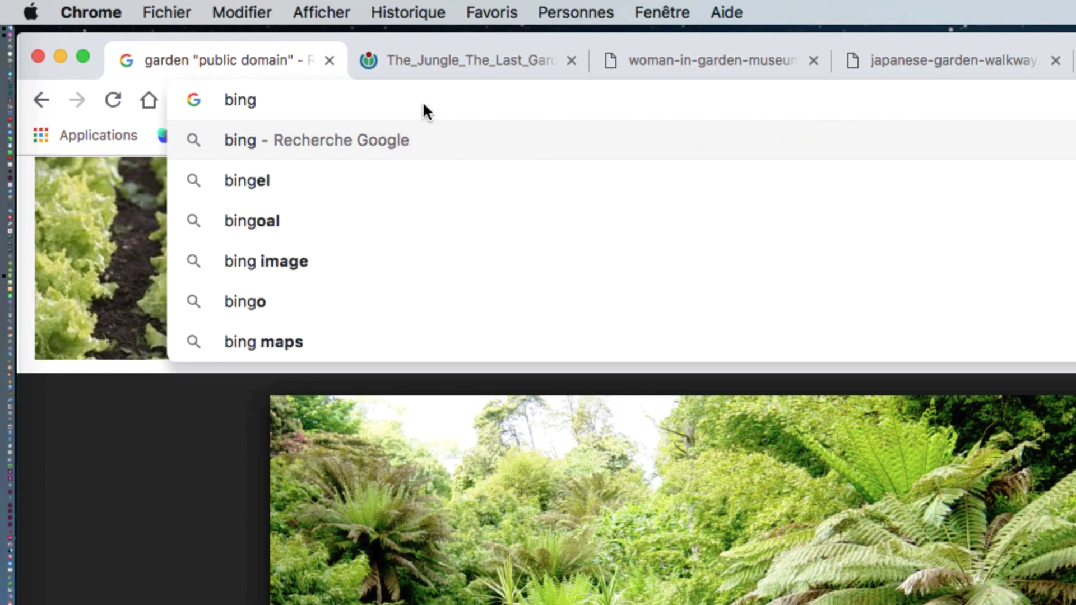
pyautogui.press('Return')
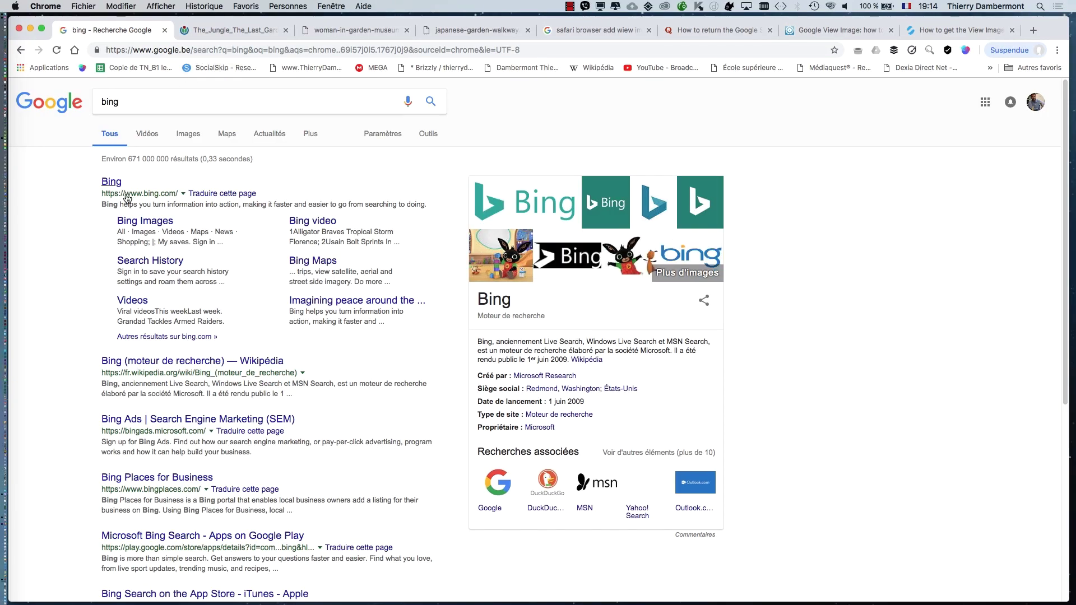
pyautogui.click(112, 182)
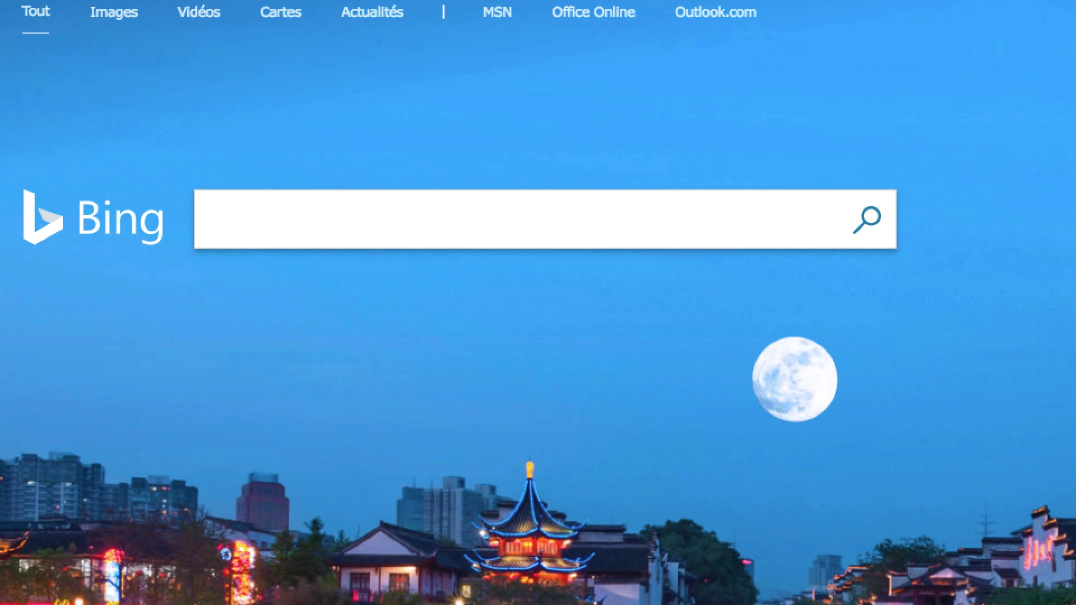
# Step: Search Bing for garden "public domain" and show the image results
pyautogui.write('garde')
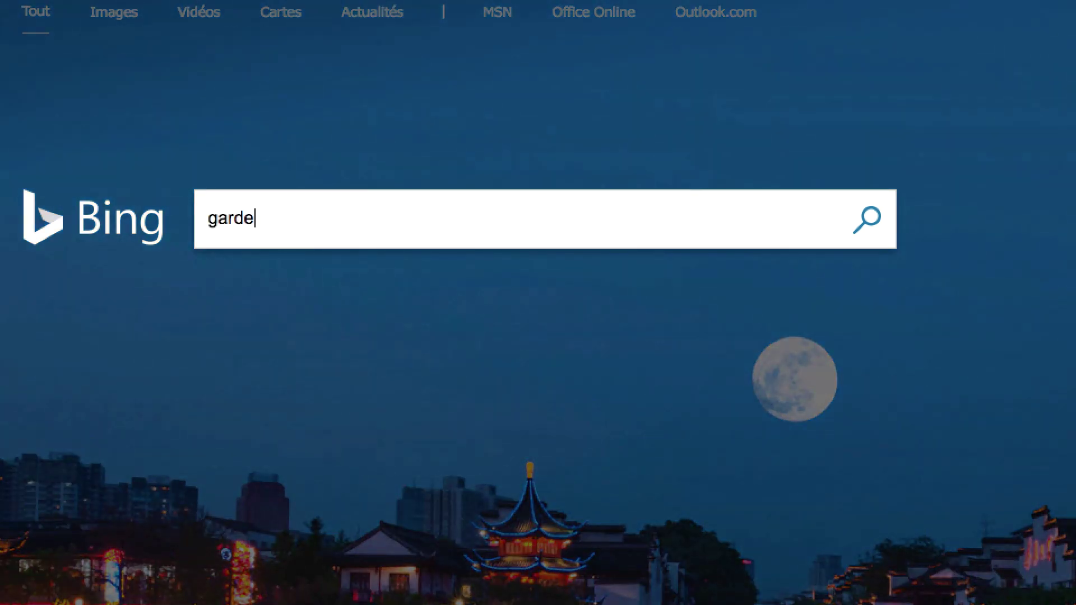
pyautogui.write('n "public doma')
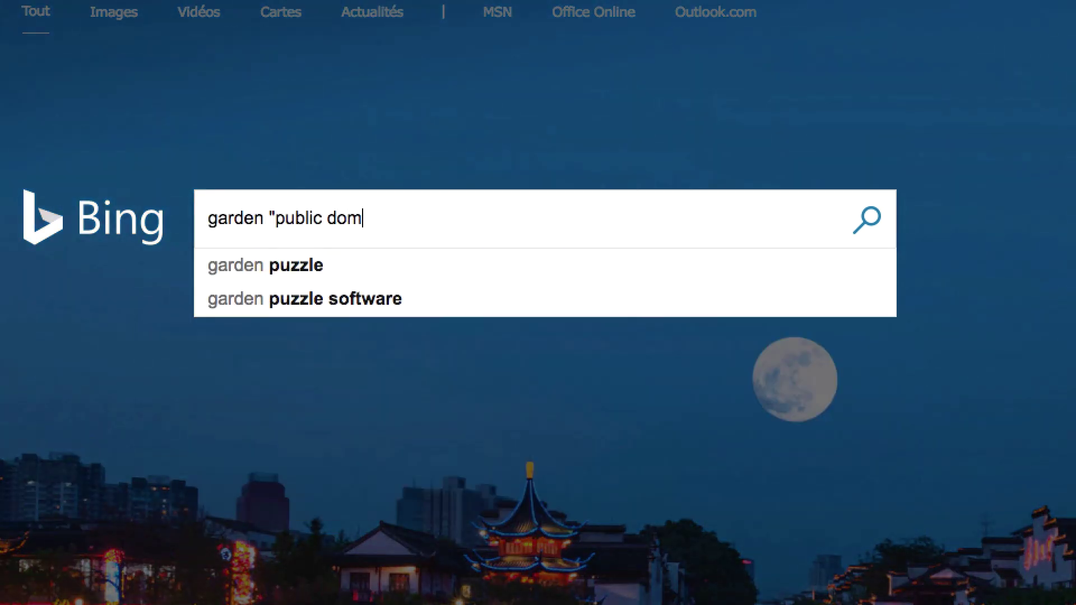
pyautogui.write('in"')
pyautogui.press('Return')
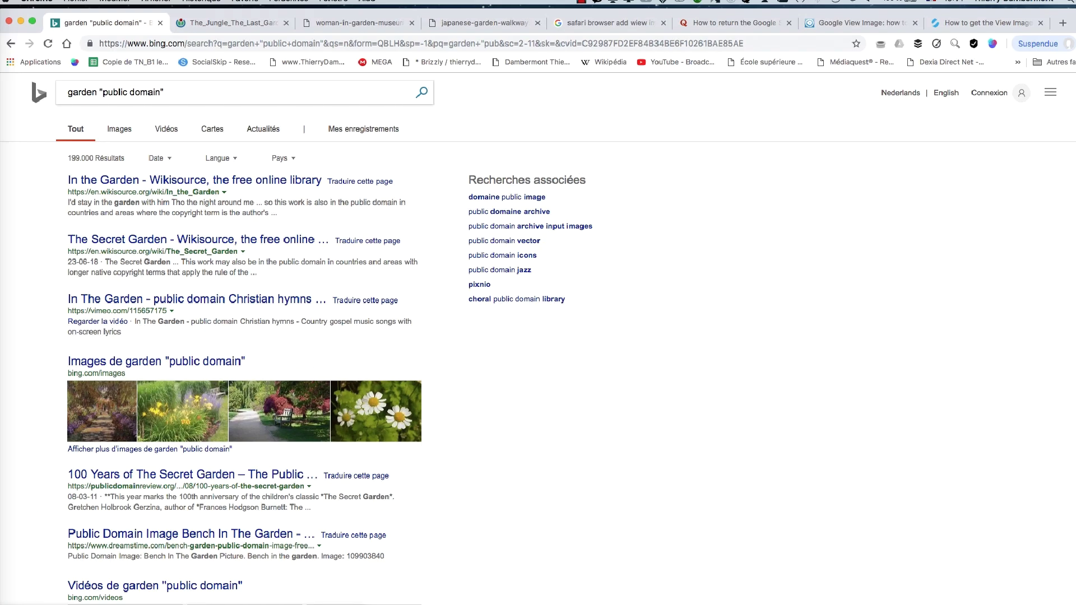
pyautogui.click(120, 135)
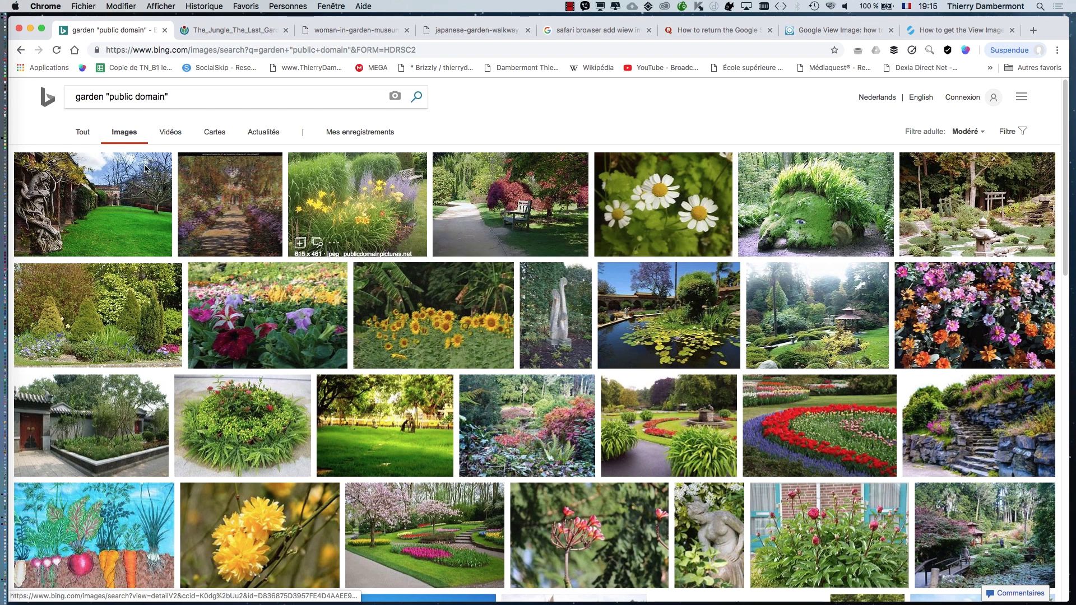
# Step: Show the image filters and enter a custom minimum image size of 1500 x 1500 px
pyautogui.click(1012, 132)
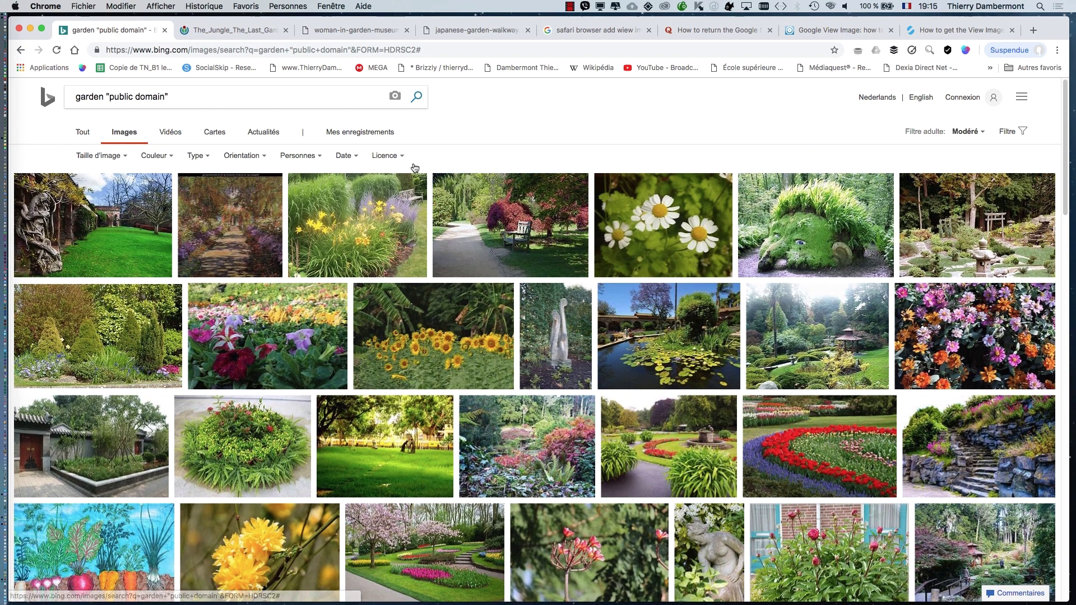
pyautogui.click(120, 159)
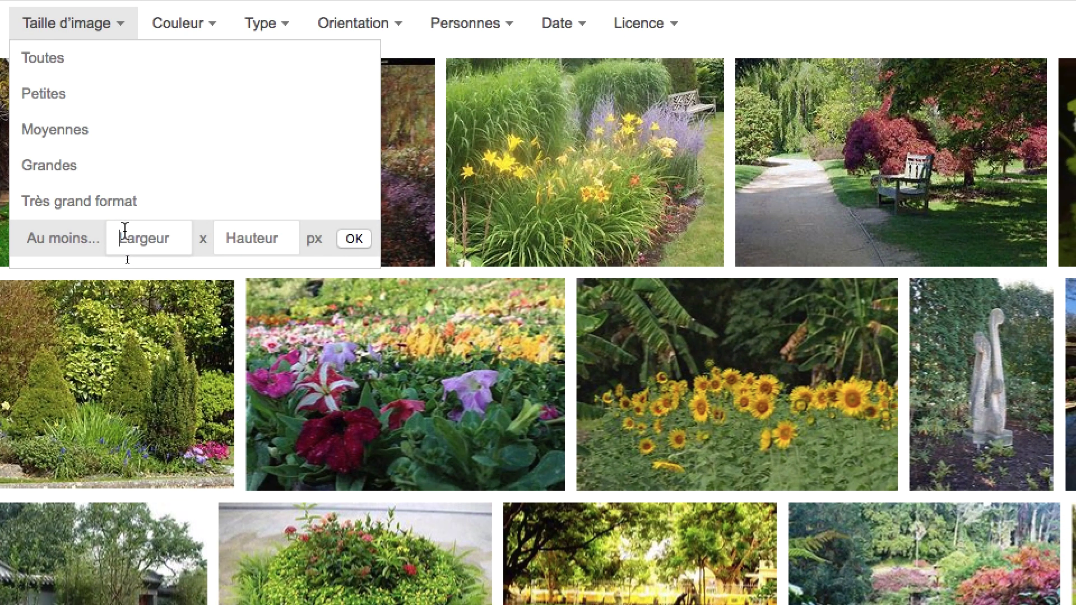
pyautogui.click(124, 231)
pyautogui.write('15000')
pyautogui.press('BackSpace')
pyautogui.press('Tab')
pyautogui.write('1500')
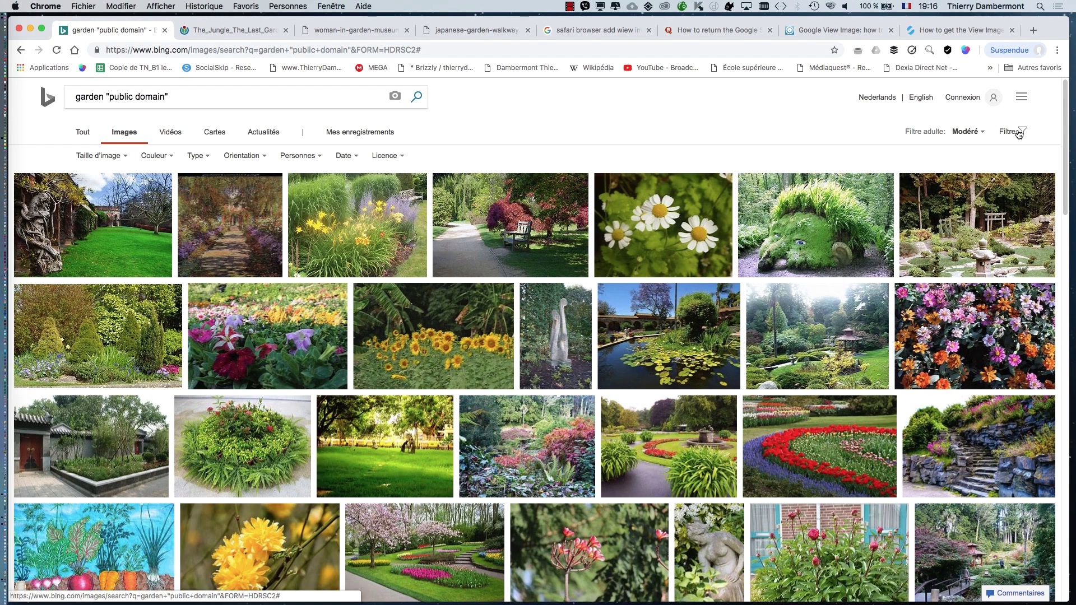
# Step: Hide and show the image filters again, and apply the custom minimum size to the results
pyautogui.click(1018, 132)
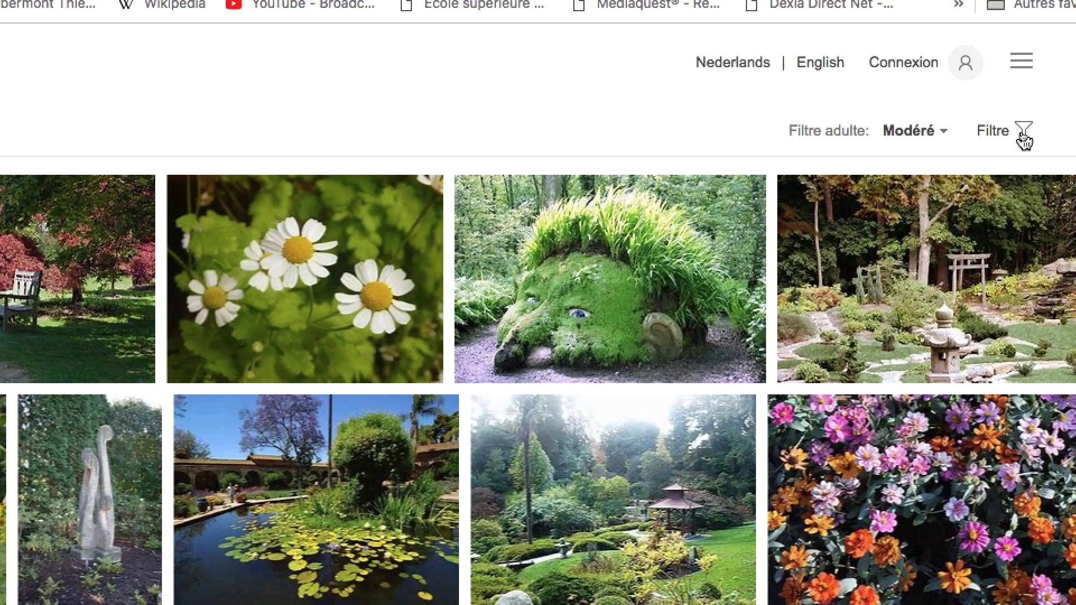
pyautogui.click(1022, 135)
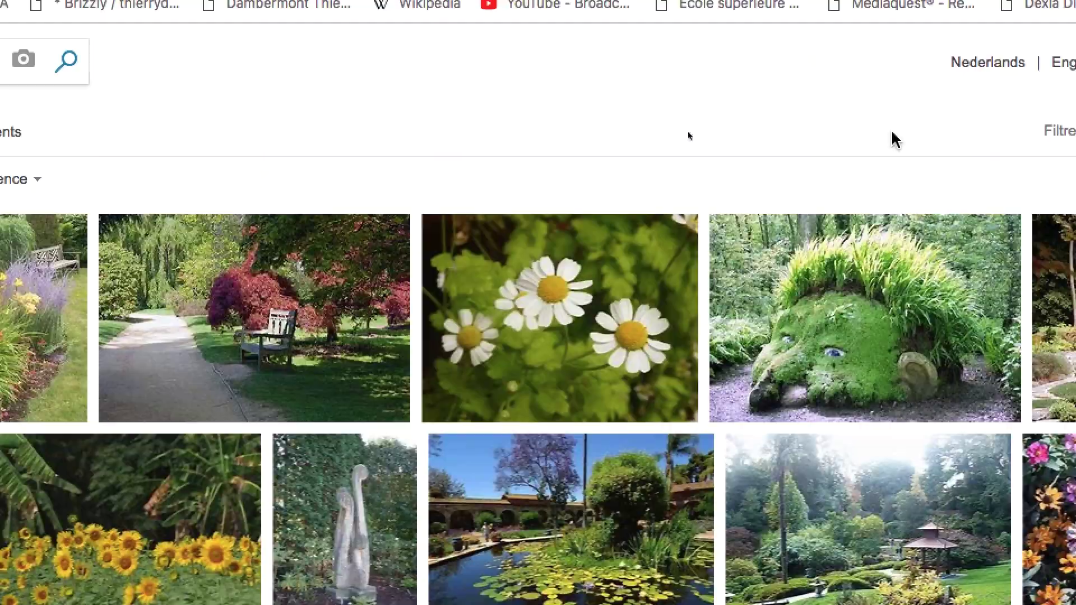
pyautogui.click(240, 159)
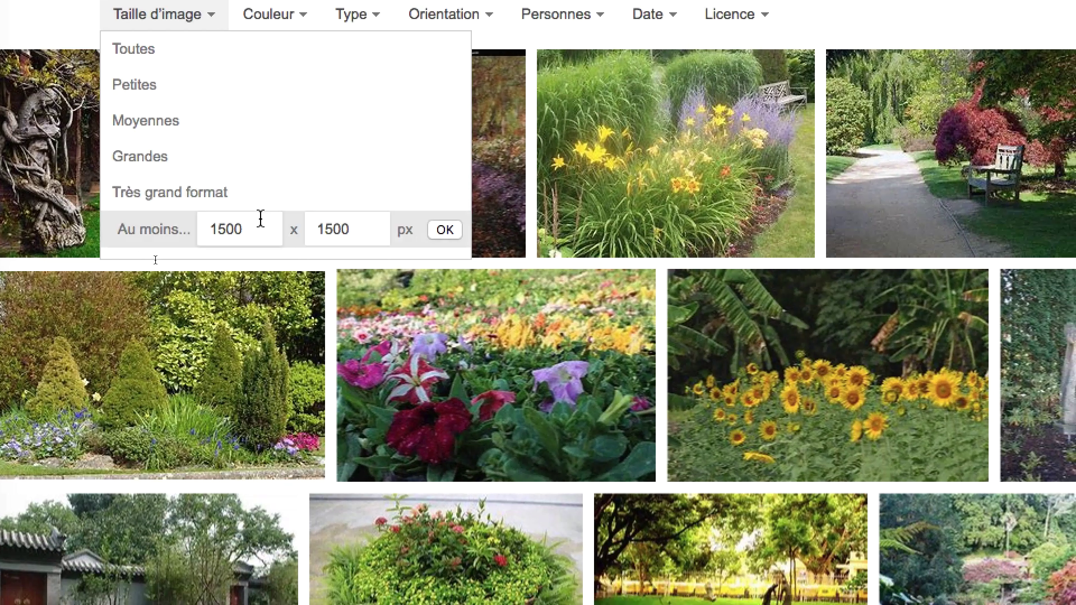
pyautogui.click(445, 230)
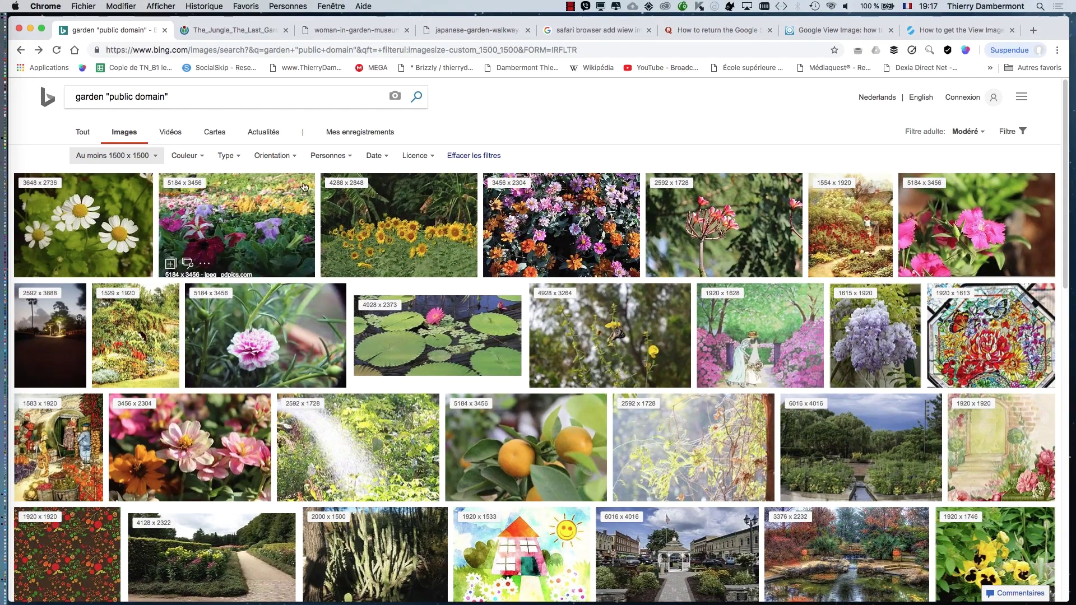
# Step: Open the sunflower garden photo from the results and save it as 4039-sunflower-garden.jpg in the MM cours 01 folder
pyautogui.click(404, 219)
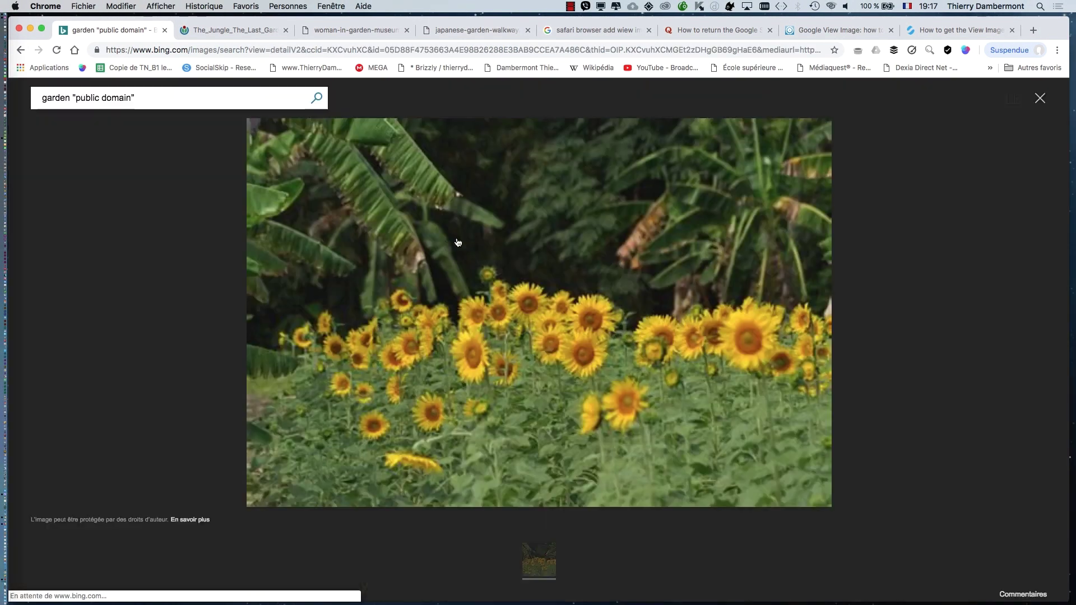
pyautogui.rightClick(597, 273)
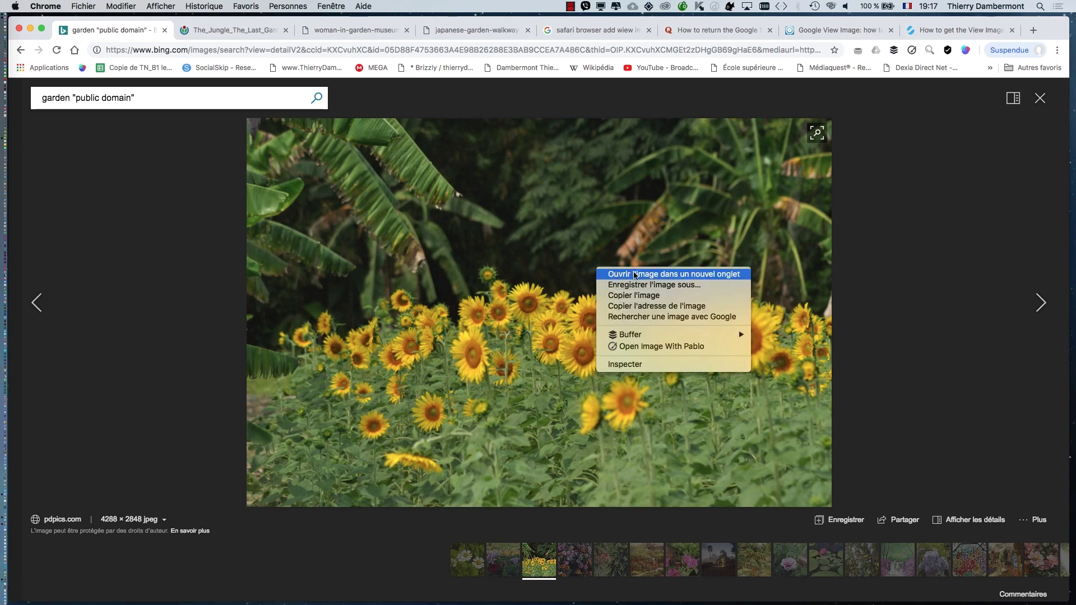
pyautogui.click(672, 286)
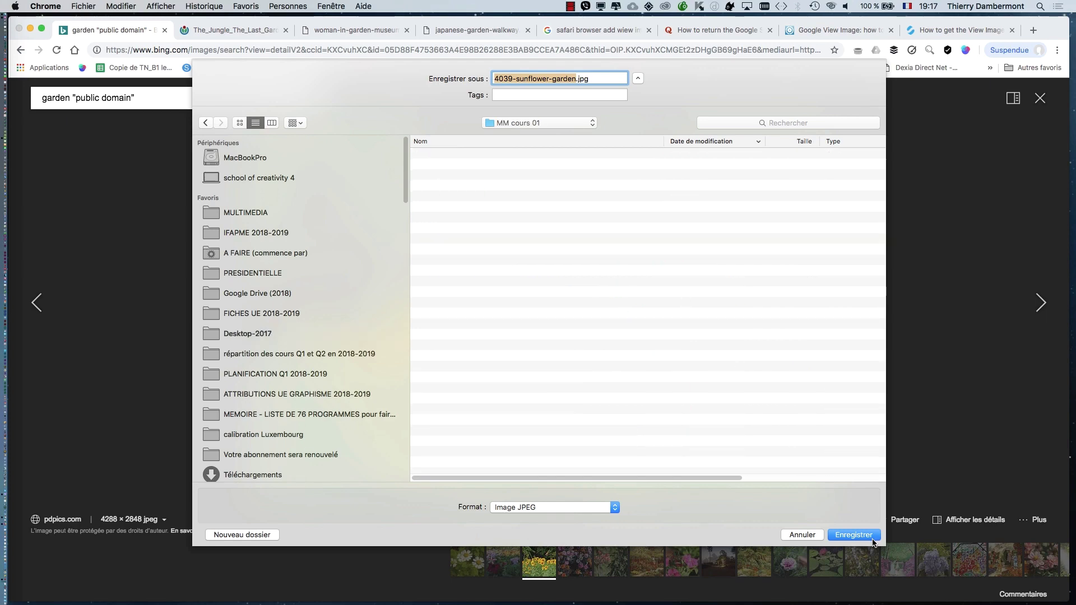
pyautogui.click(873, 542)
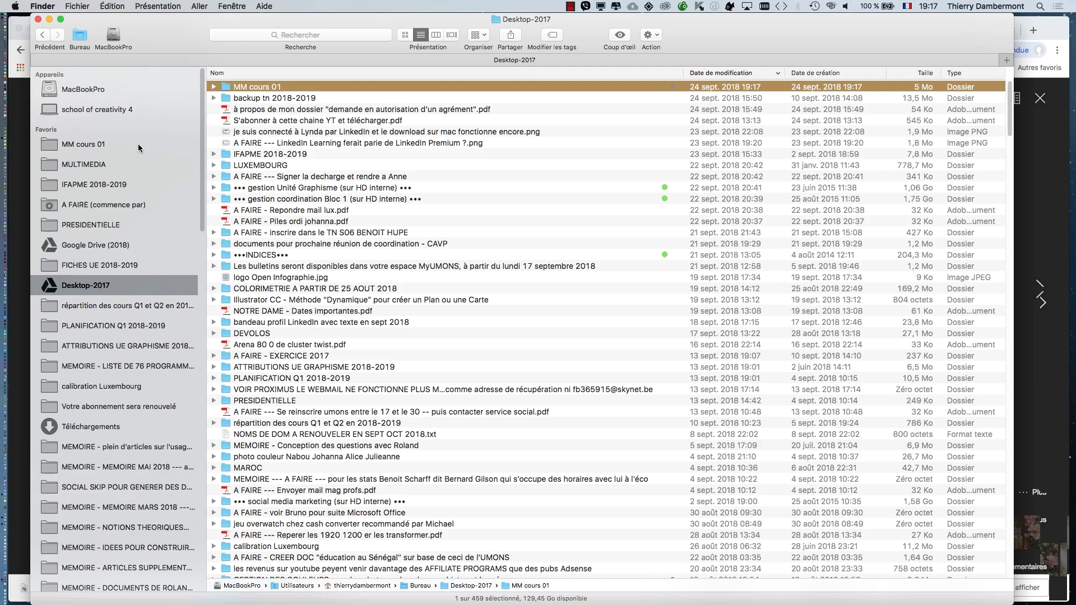
# Step: Show the MM cours 01 folder in Finder and open 4039-sunflower-garden.jpg with Adobe Photoshop CC 2018
pyautogui.click(136, 143)
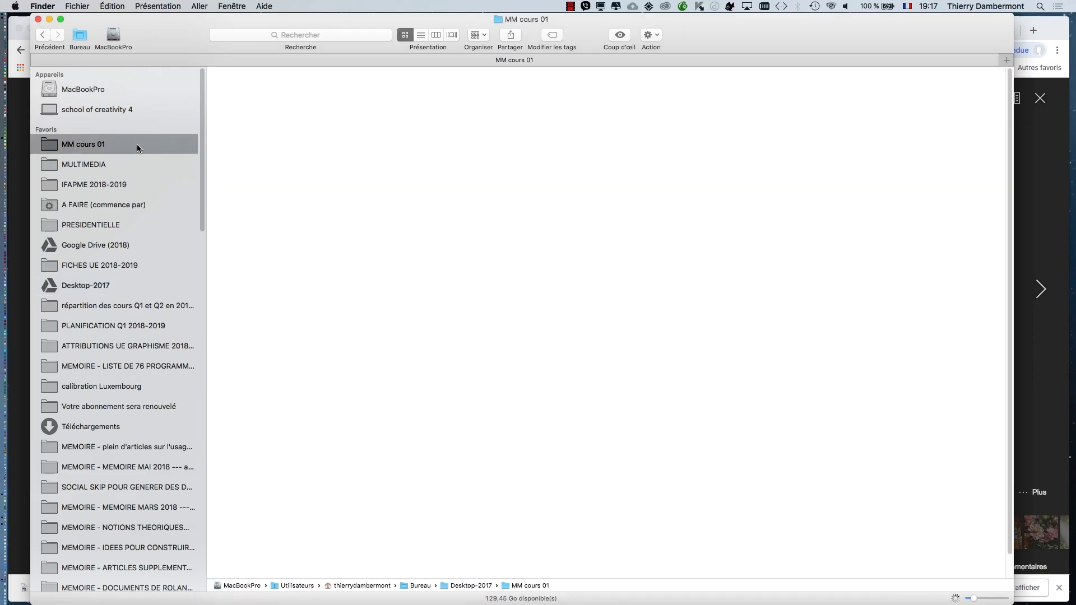
pyautogui.click(260, 89)
pyautogui.rightClick(263, 88)
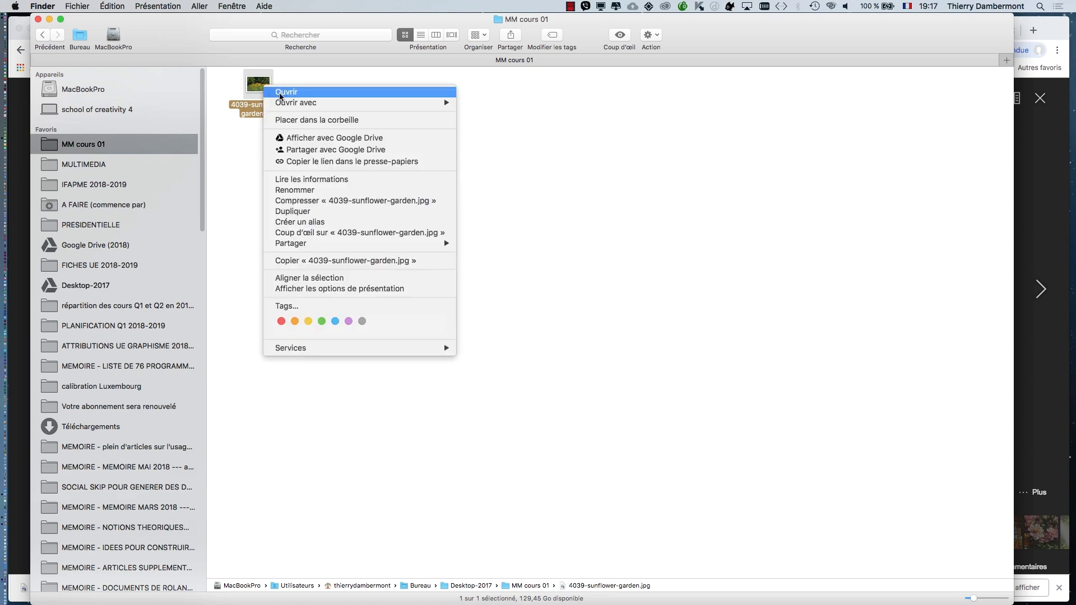
pyautogui.moveTo(299, 106)
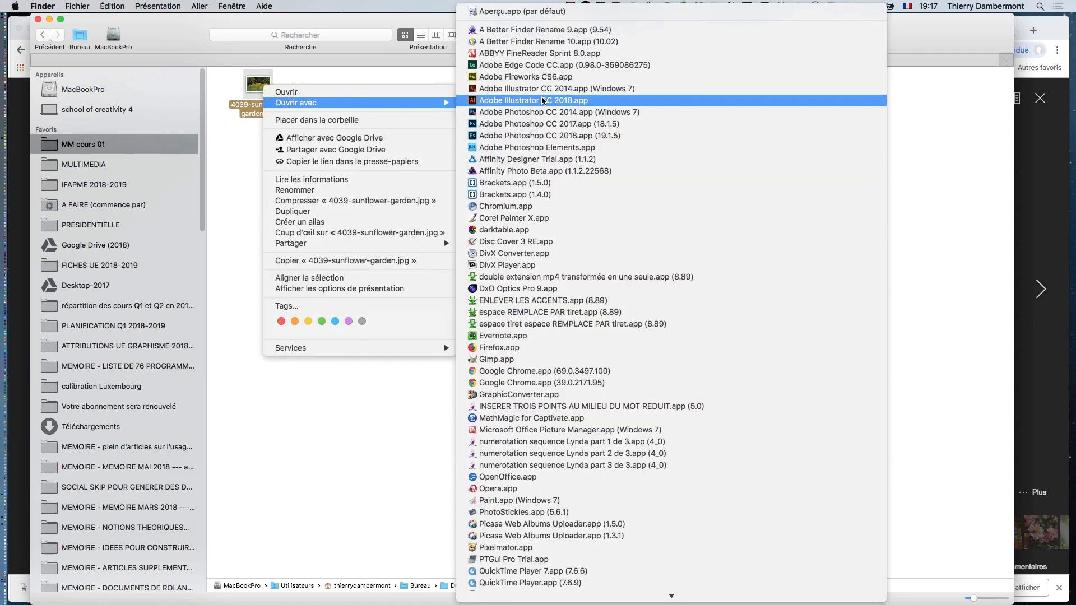
pyautogui.click(566, 136)
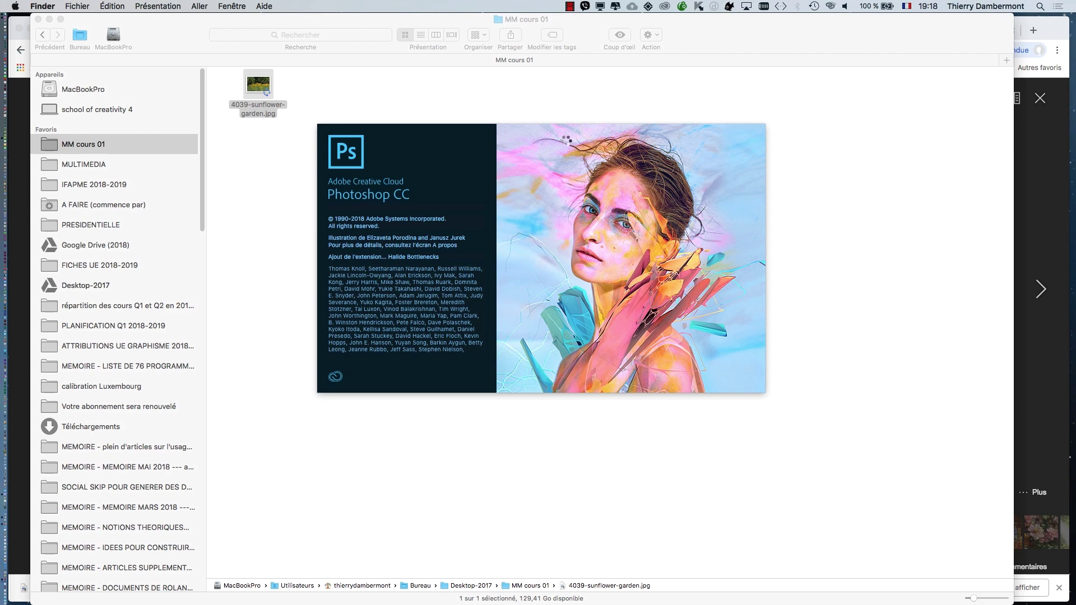
# Step: Switch to Chrome and look at the additional options Bing offers for the sunflower photo
pyautogui.press('super+Tab')
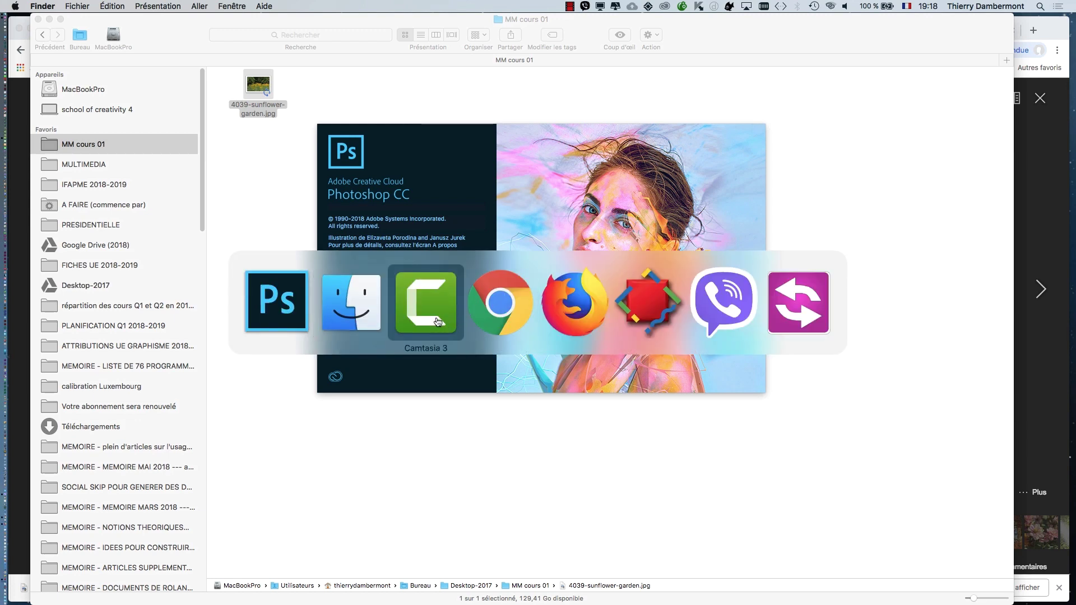
pyautogui.click(494, 320)
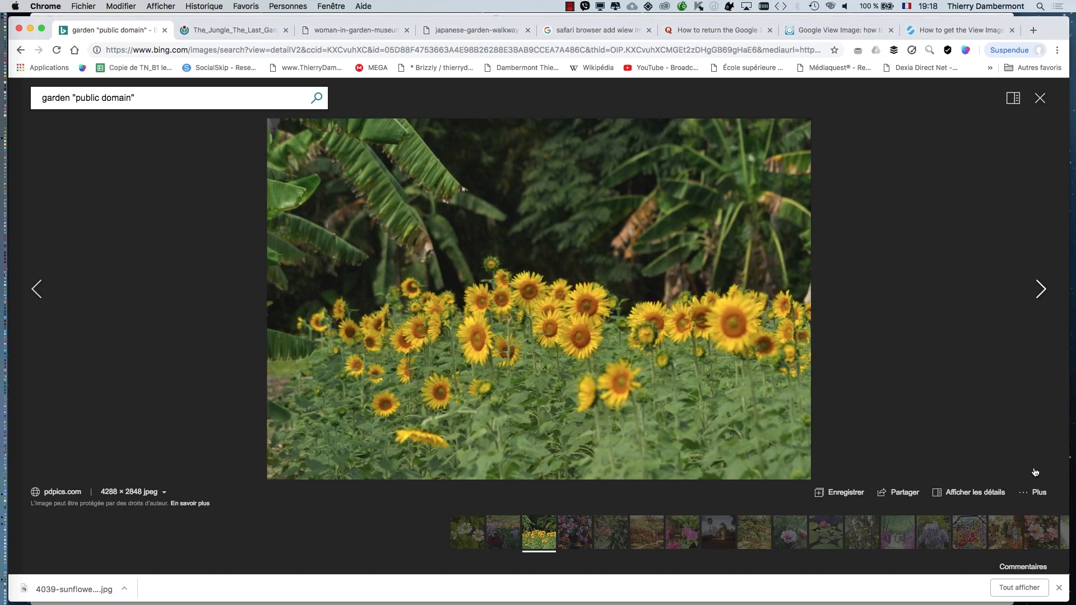
pyautogui.click(1045, 492)
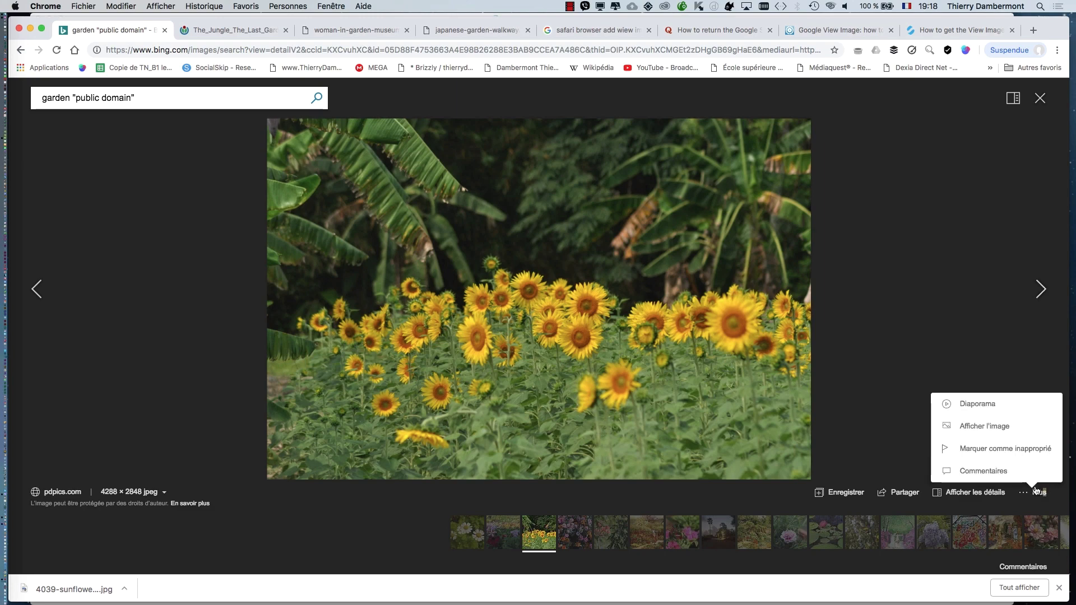
# Step: Switch to Photoshop and move the embedded profile mismatch dialog clear of the panels
pyautogui.press('super+Tab')
pyautogui.click(208, 246)
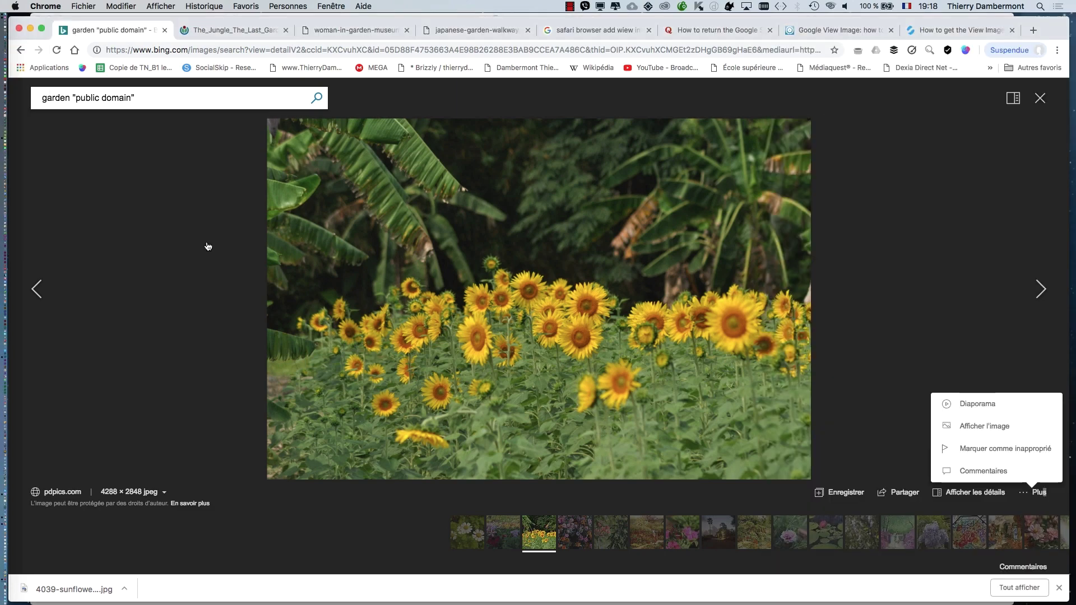
pyautogui.press('super+Tab')
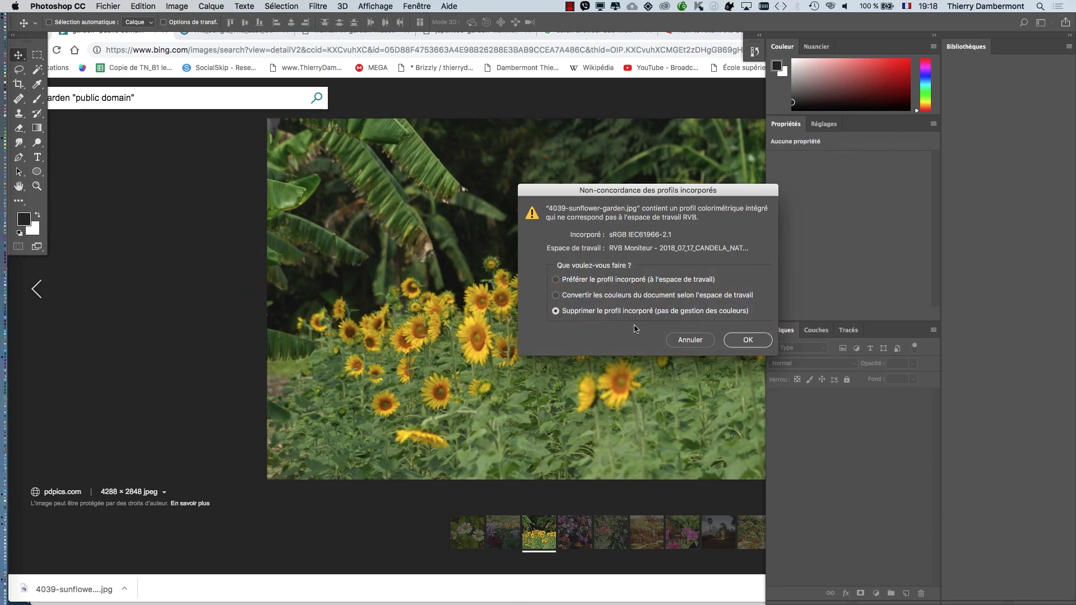
pyautogui.moveTo(583, 192); pyautogui.dragTo(357, 199)
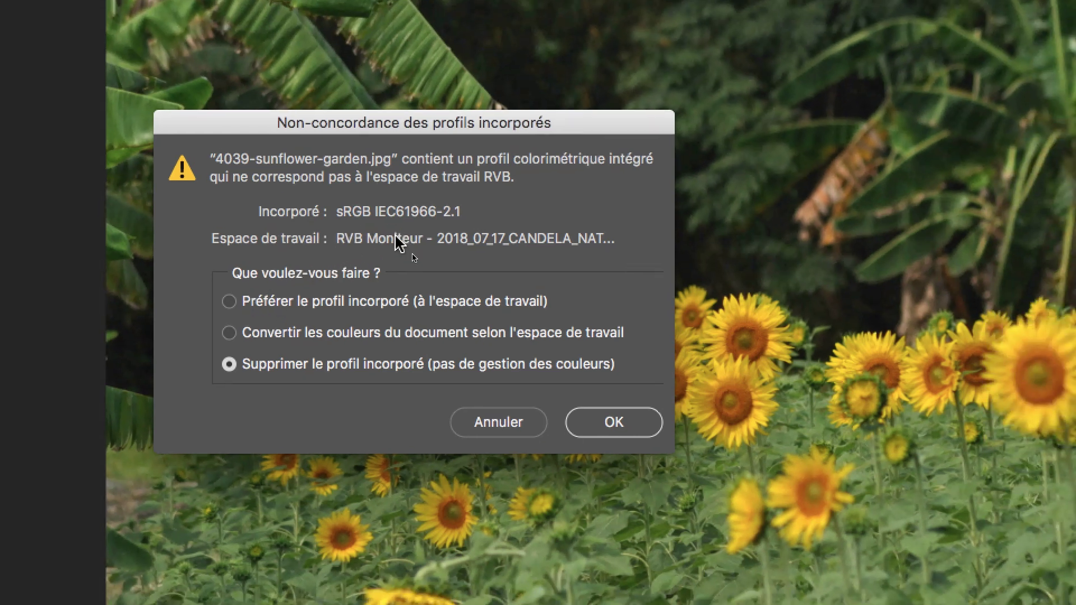
# Step: Open 4039-sunflower-garden.jpg with its embedded colour profile discarded, and display the document's size information
pyautogui.click(395, 302)
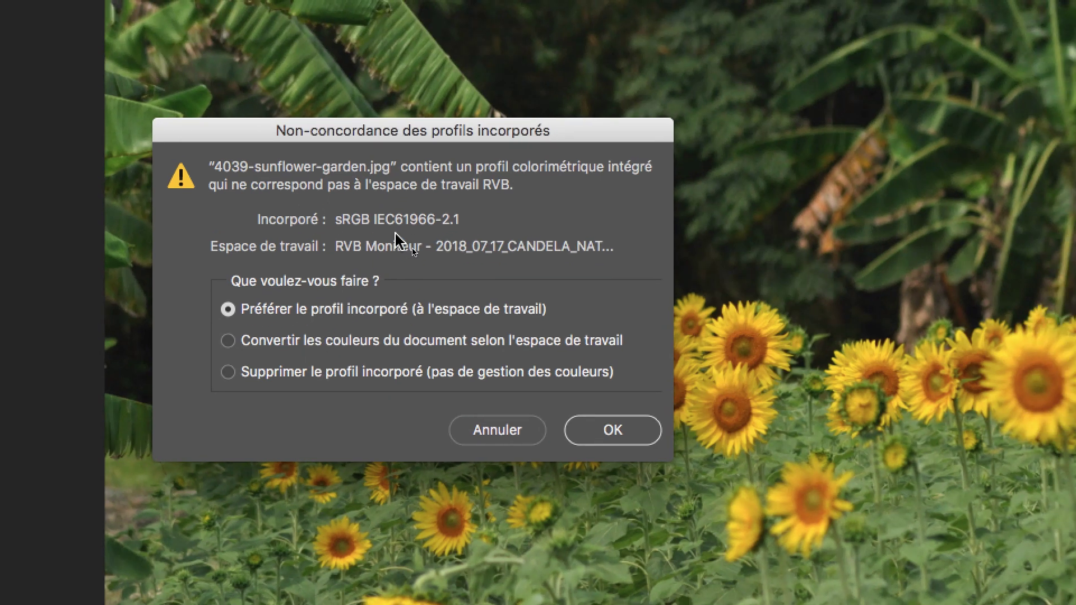
pyautogui.click(280, 368)
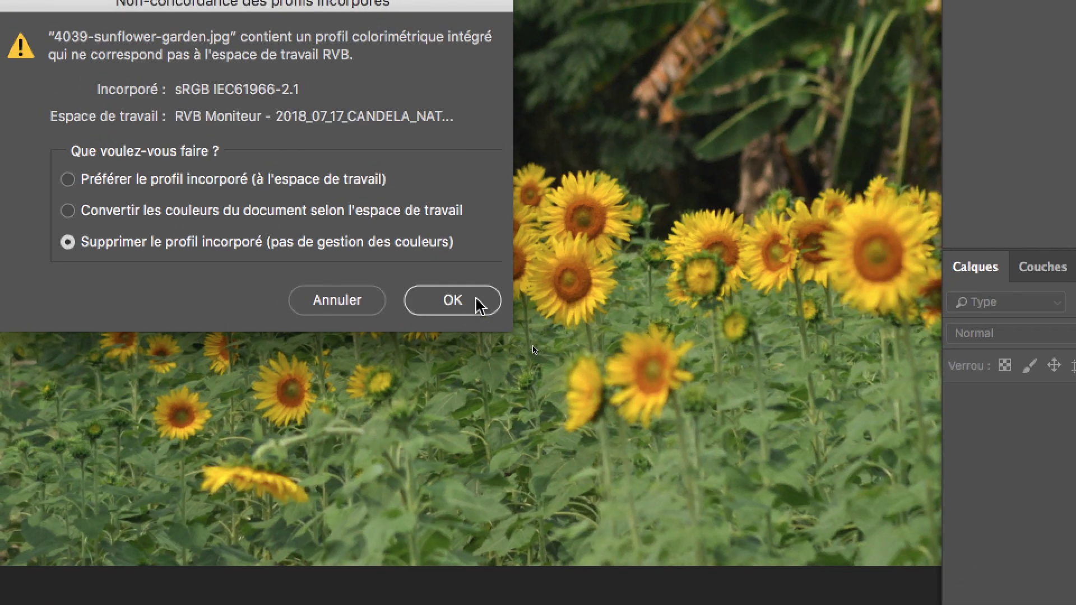
pyautogui.click(478, 305)
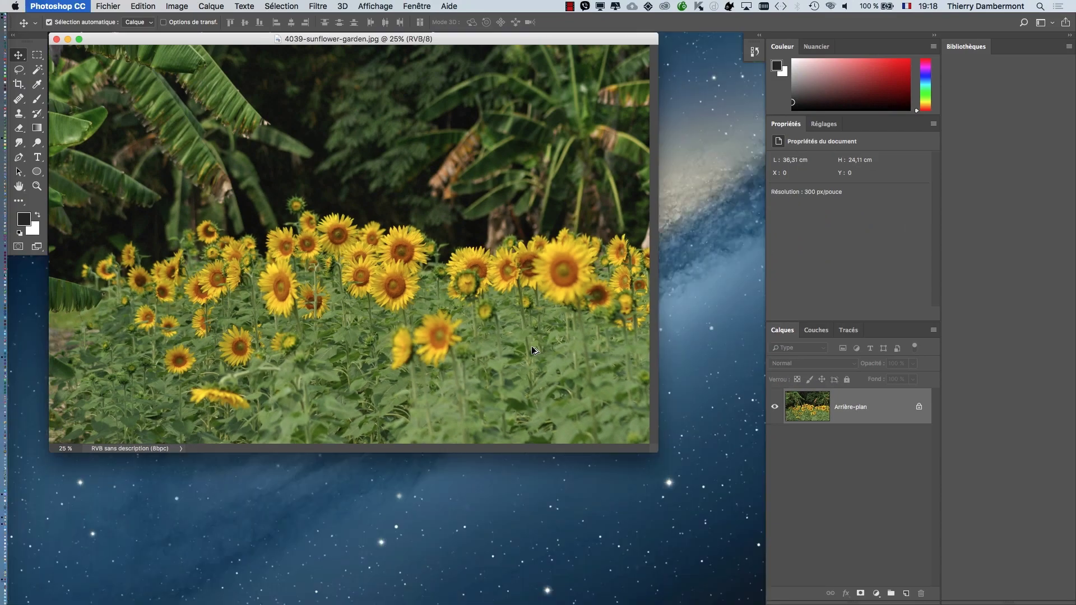
pyautogui.click(136, 451)
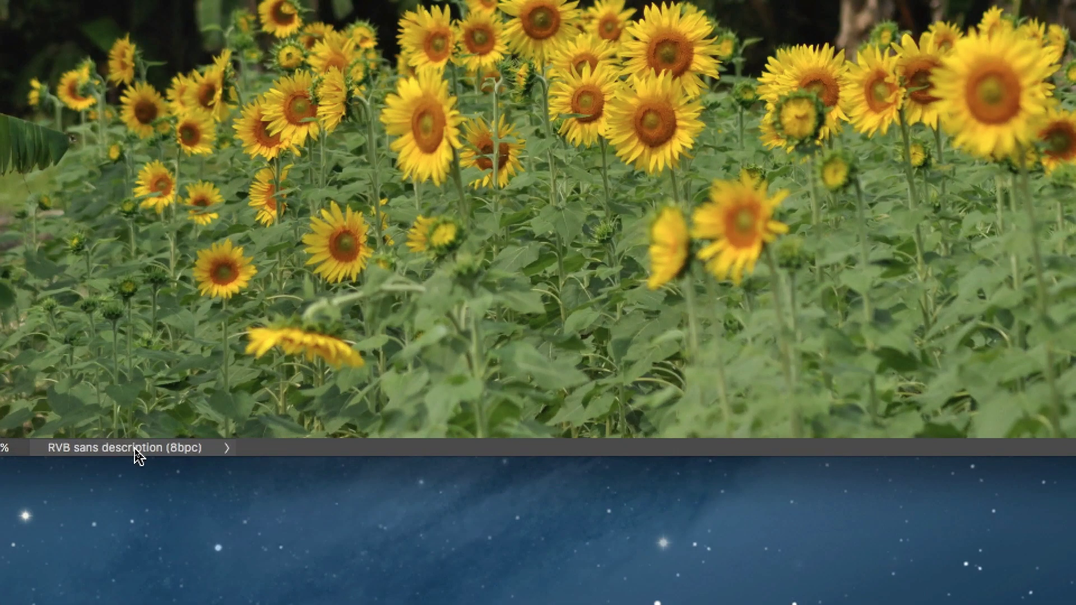
pyautogui.click(135, 451)
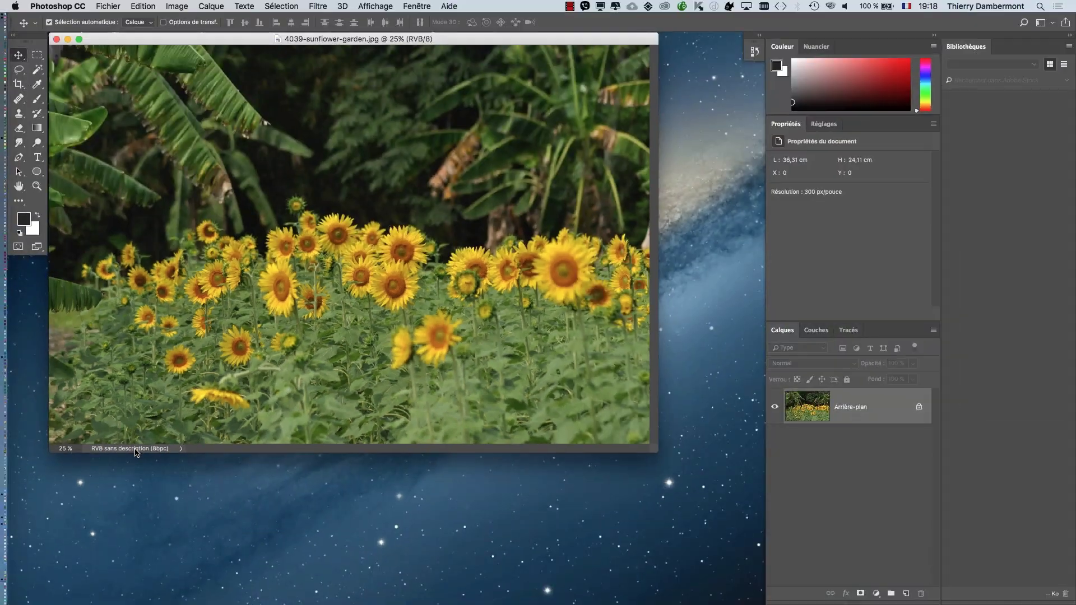
# Step: Switch to Chrome, open the 4928 x 2373 water lily photo from the Bing results and save it as th.jpeg in MM cours 01
pyautogui.press('super+Tab')
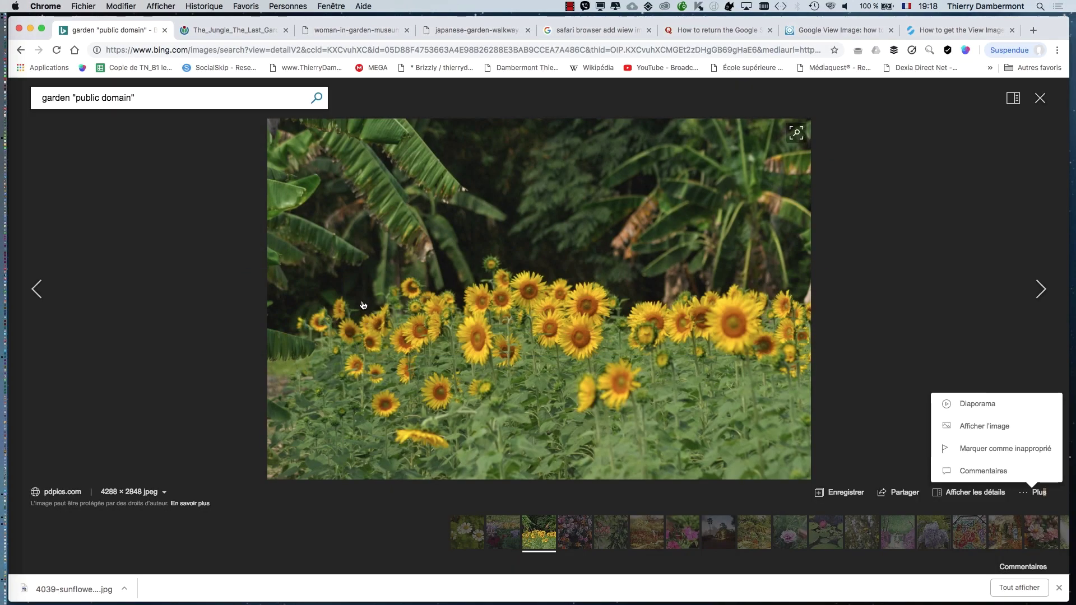
pyautogui.click(1040, 99)
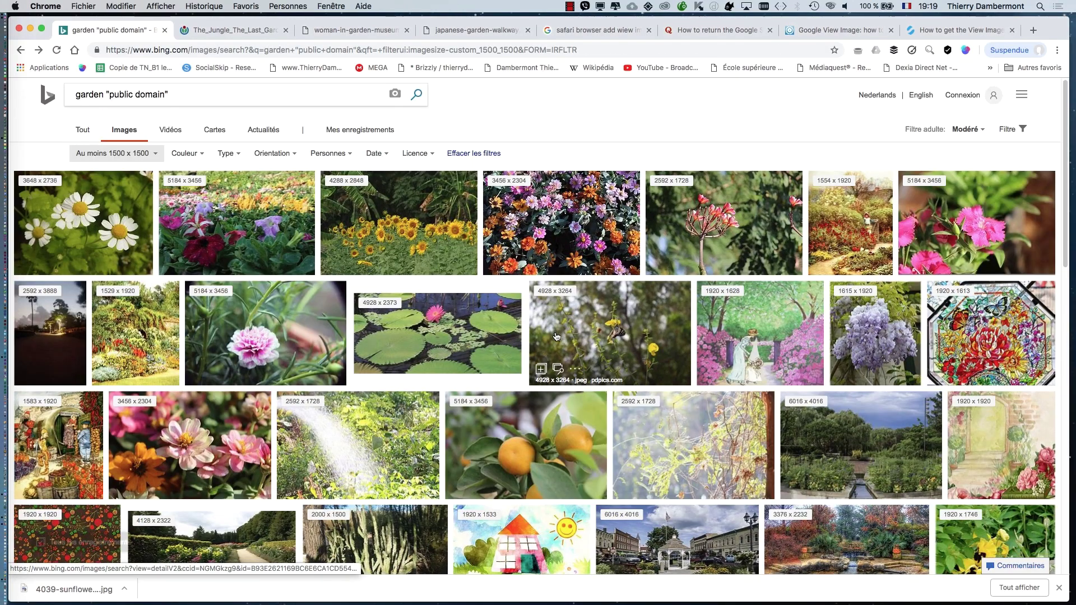
pyautogui.scroll(-2, 556, 337)
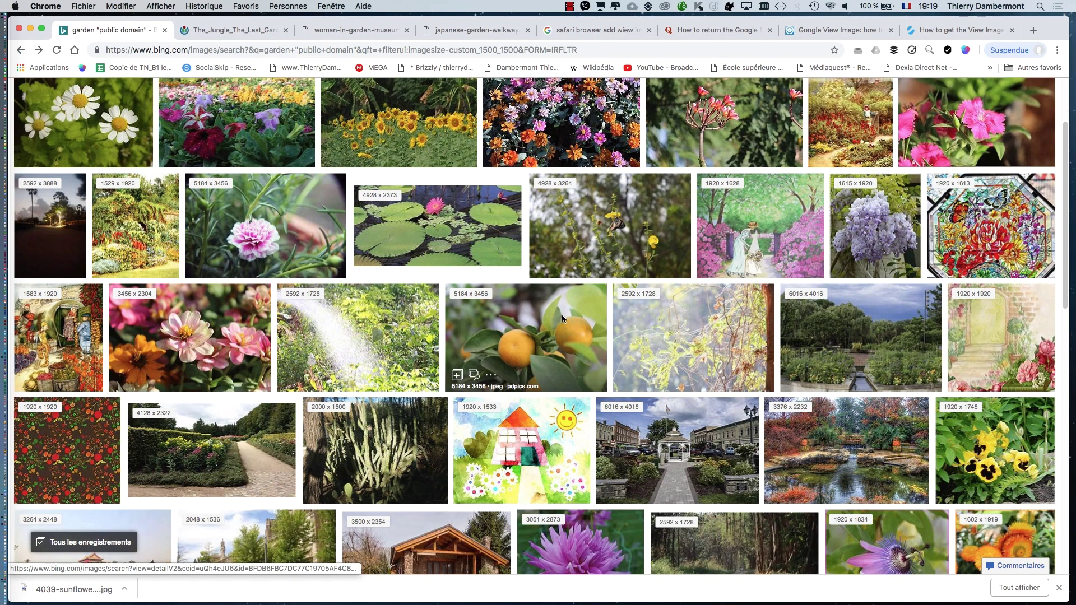
pyautogui.click(441, 218)
pyautogui.rightClick(469, 262)
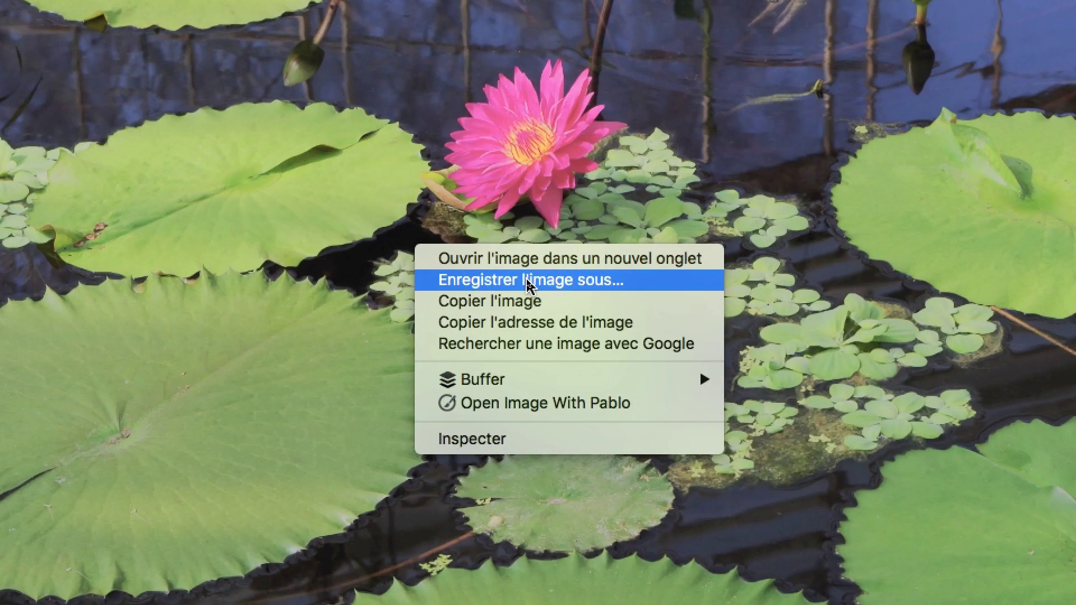
pyautogui.click(528, 280)
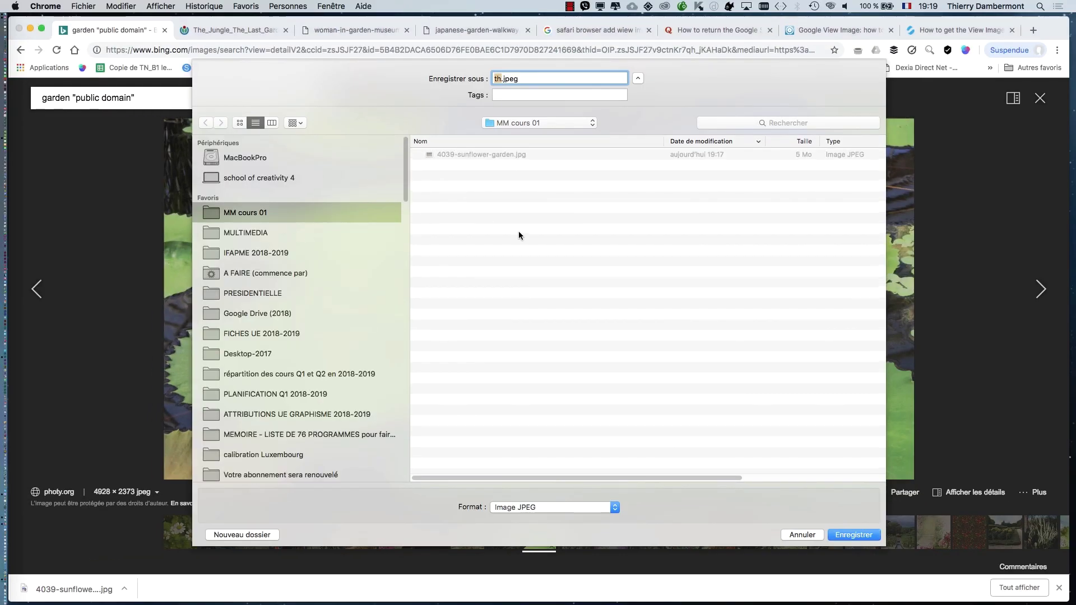
pyautogui.click(868, 537)
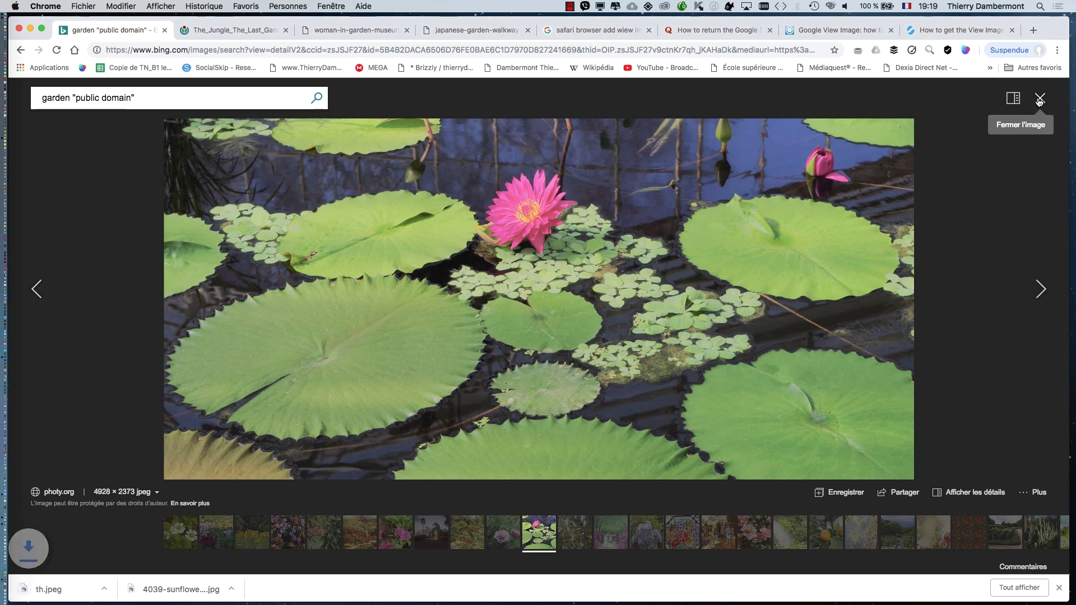
# Step: Return to the results, open the 2048 x 1536 photo of orange and yellow flower beds and save it as th (1).jpeg in MM cours 01
pyautogui.click(1040, 100)
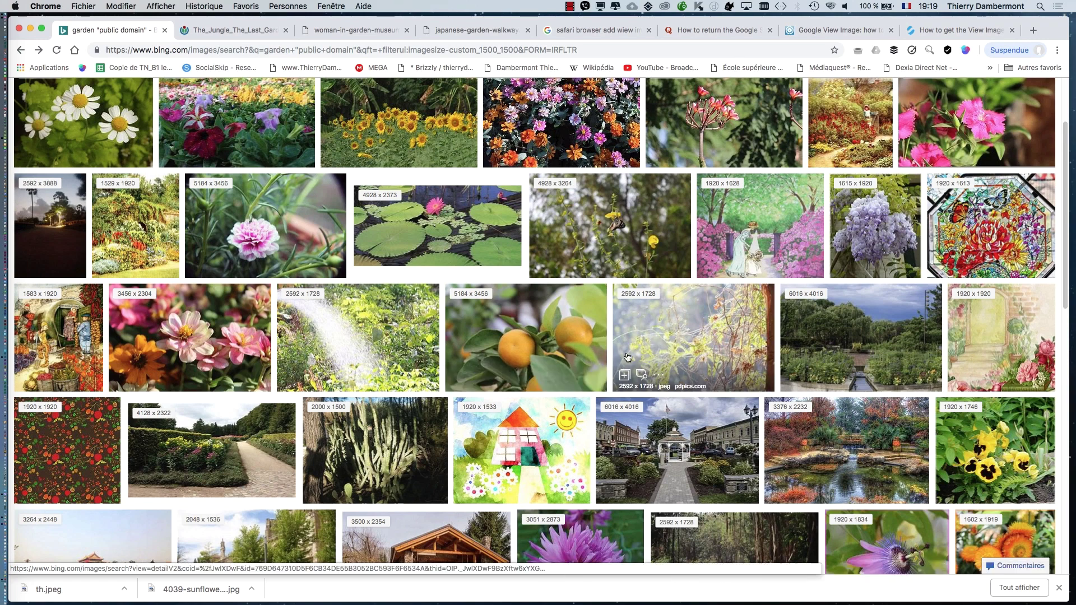
pyautogui.scroll(-3, 619, 336)
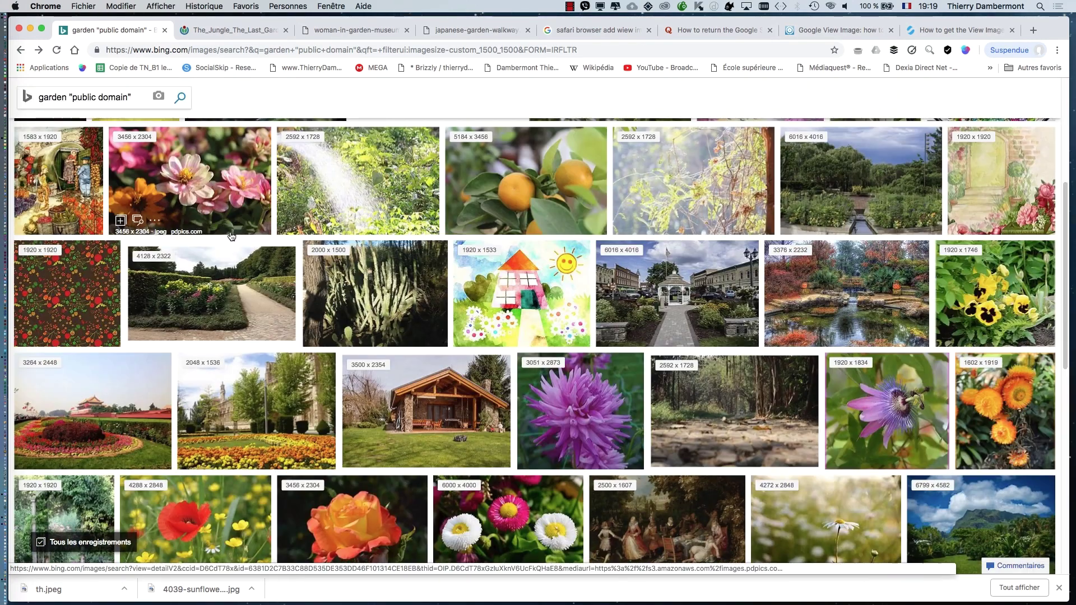
pyautogui.scroll(-2, 532, 329)
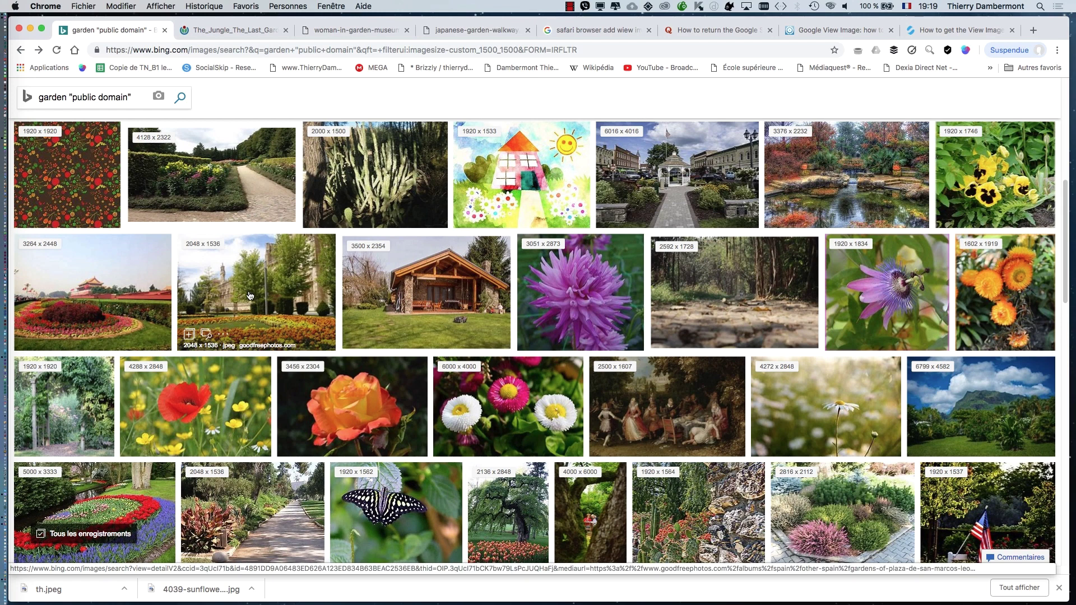
pyautogui.click(250, 296)
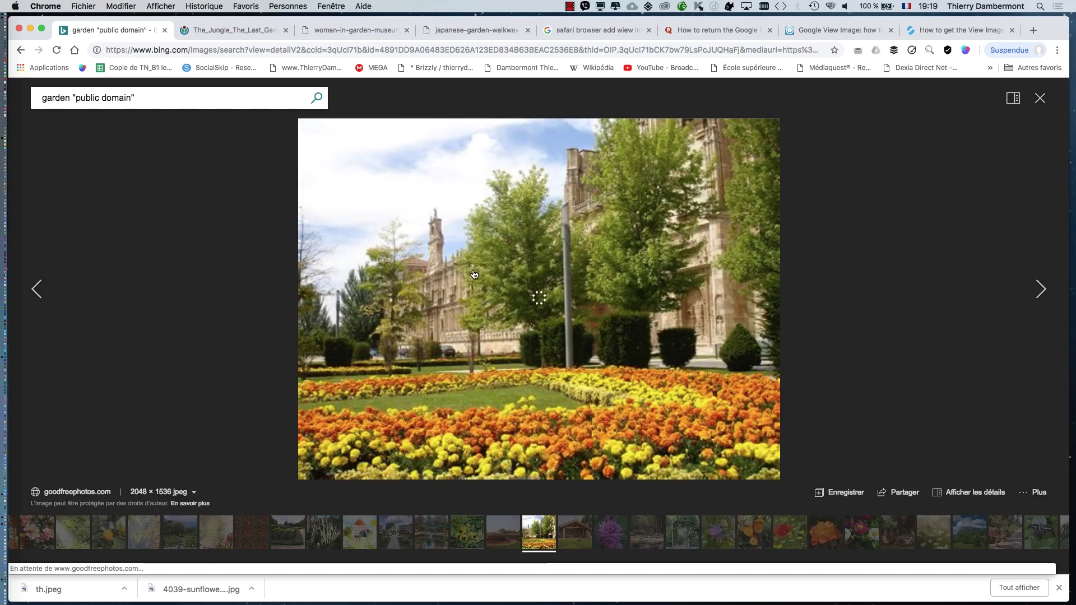
pyautogui.rightClick(479, 248)
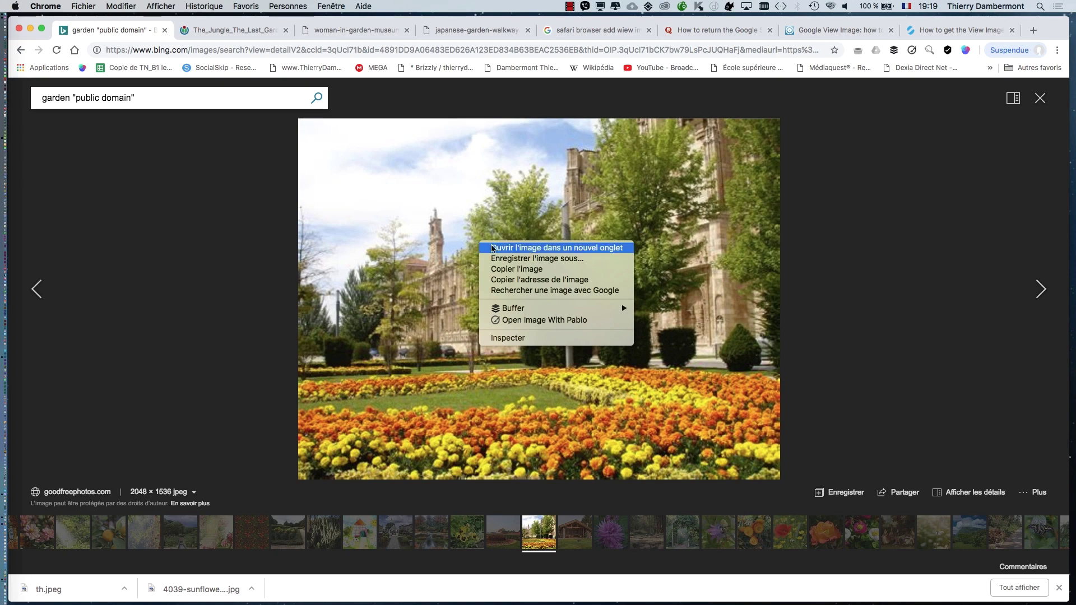
pyautogui.click(532, 258)
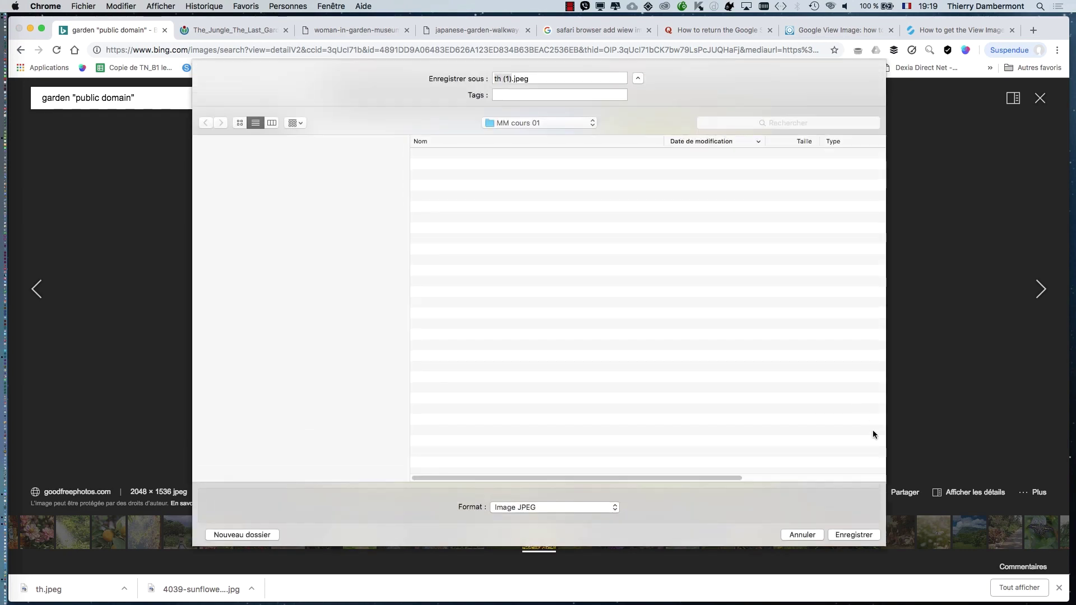
pyautogui.click(854, 458)
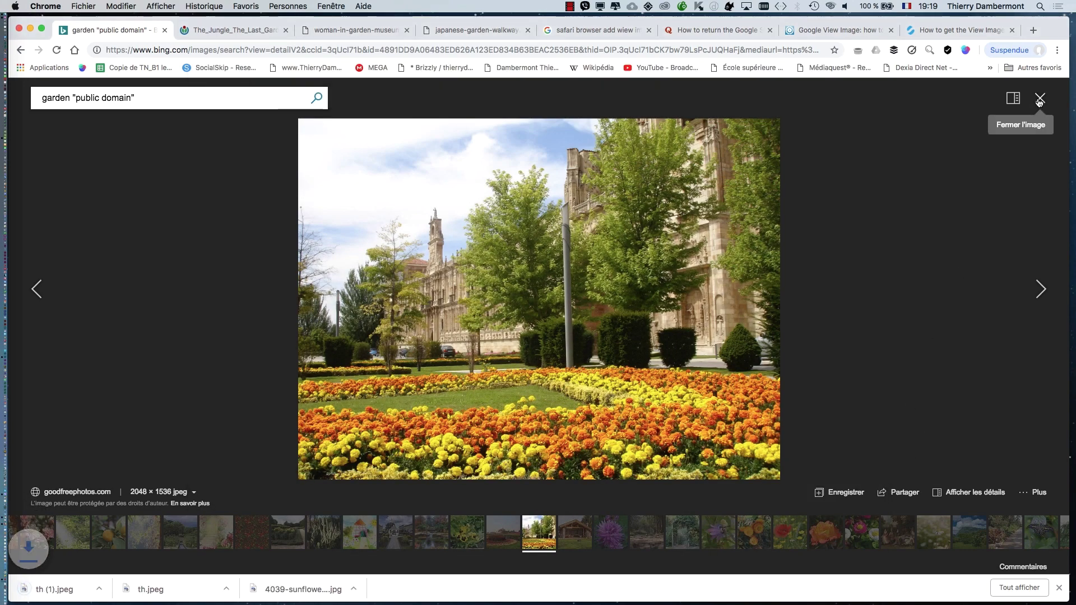
# Step: Return to the results, open the 4272 x 2848 photo of the flowered arch over a path and save it as img_8895.jpg
pyautogui.click(1041, 98)
pyautogui.scroll(-2, 505, 359)
pyautogui.scroll(-8, 504, 360)
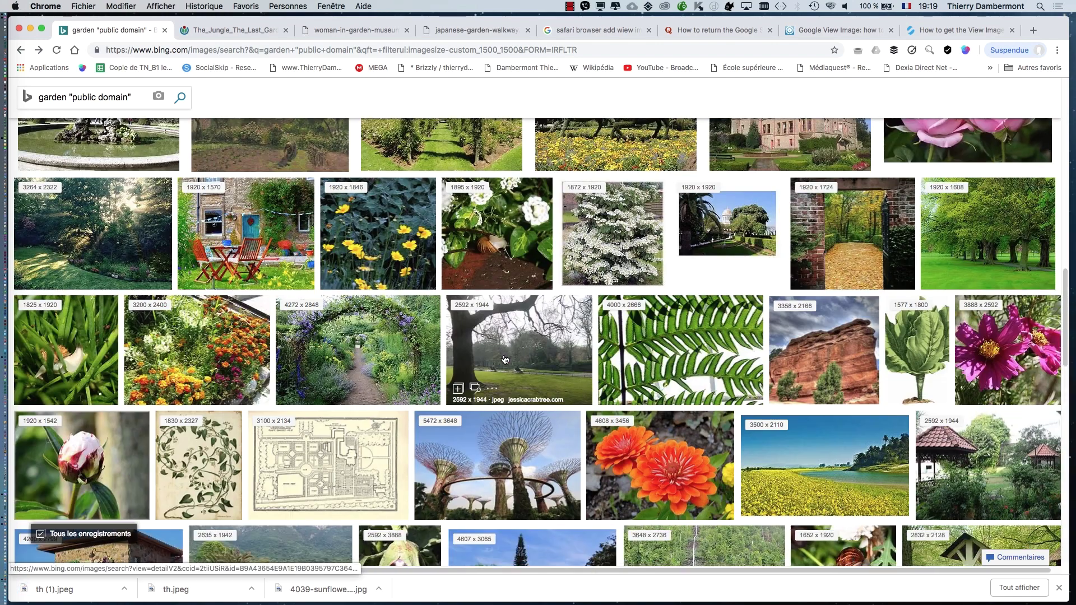
pyautogui.scroll(-1, 397, 287)
pyautogui.click(374, 297)
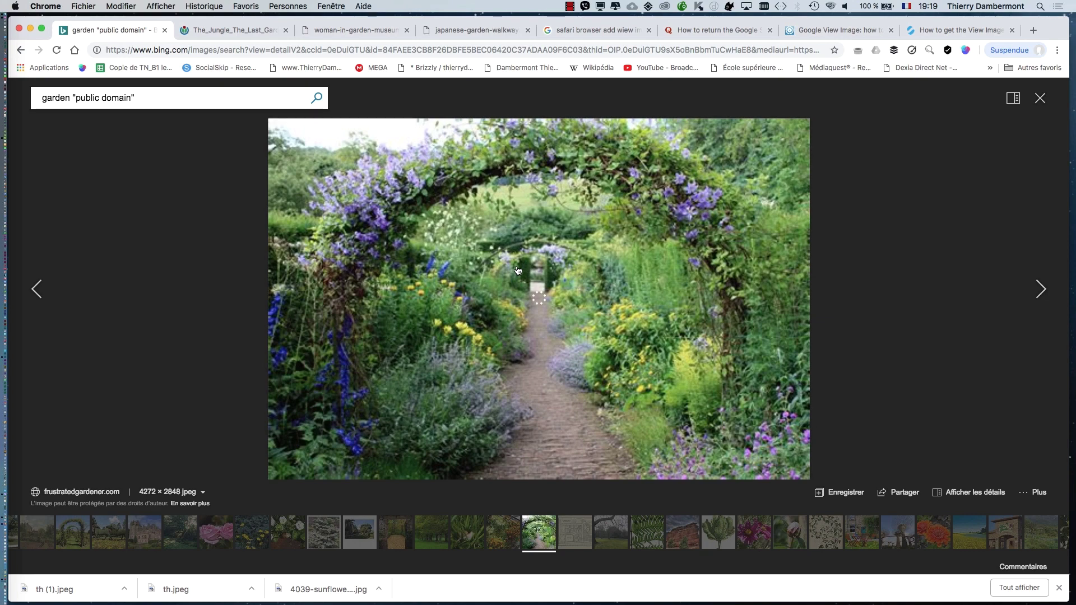
pyautogui.rightClick(486, 265)
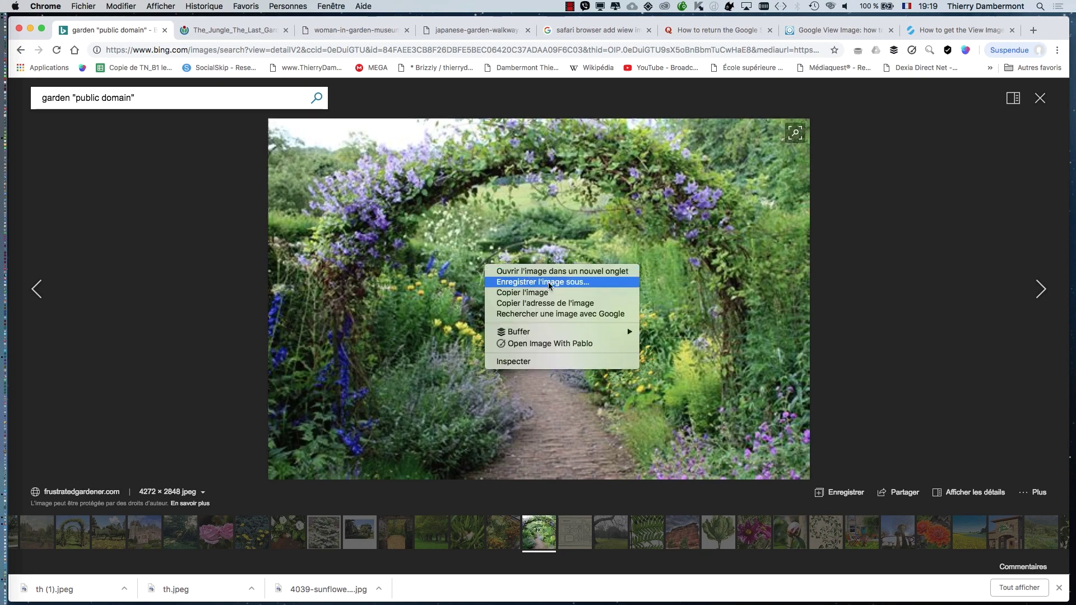
pyautogui.click(549, 282)
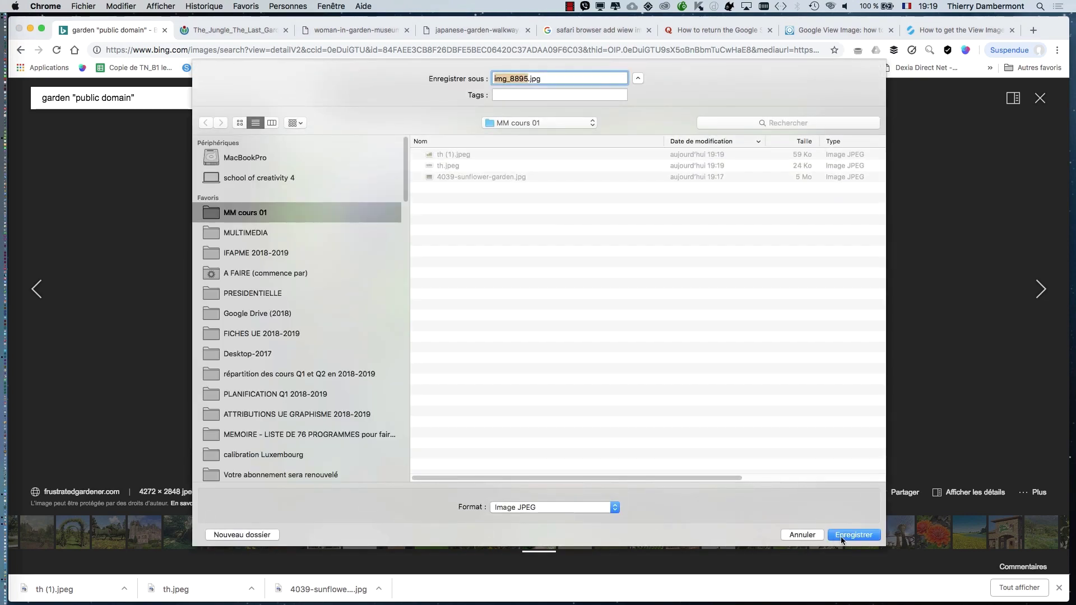
pyautogui.click(842, 537)
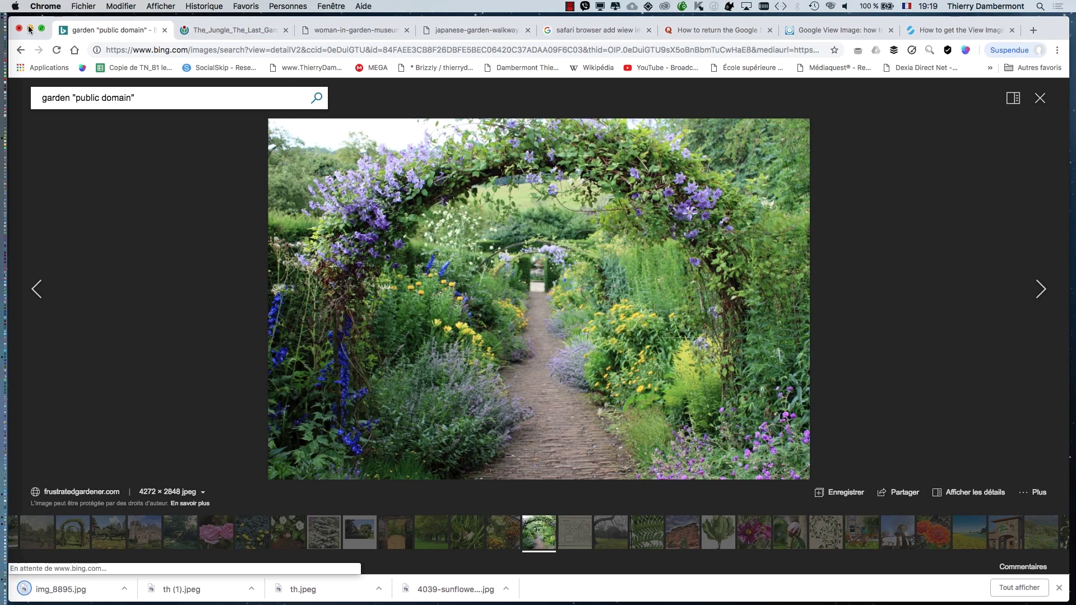
# Step: Minimize Chrome, switch to Finder and open th.jpeg, th (1).jpeg and img_8895.jpg in Photoshop, discarding the embedded profile
pyautogui.click(29, 28)
pyautogui.press('super+Tab')
pyautogui.press('super+Tab')
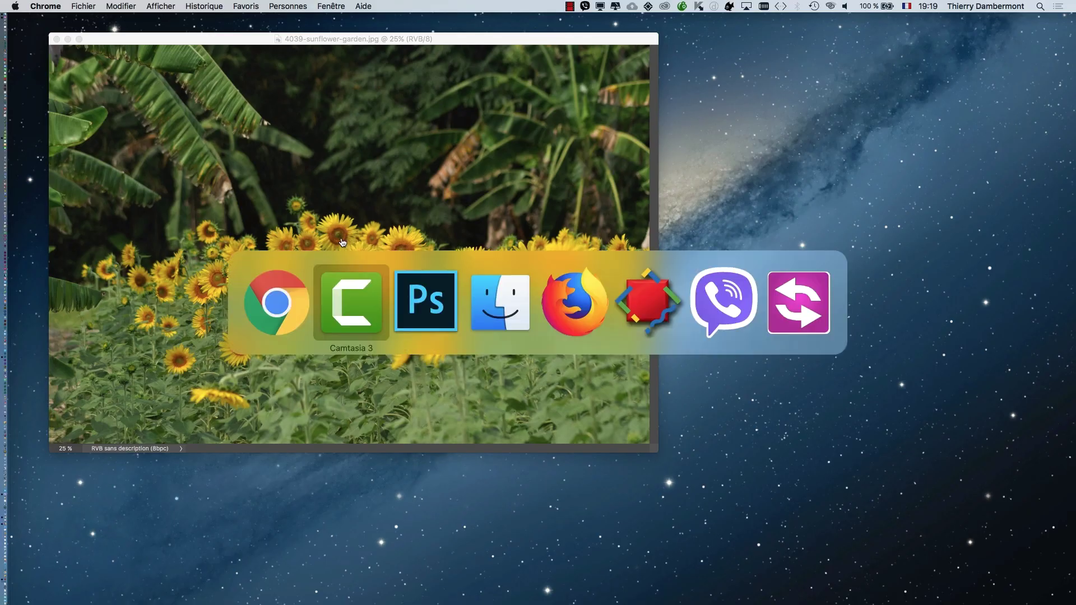
pyautogui.click(485, 314)
pyautogui.click(360, 145)
pyautogui.moveTo(352, 117); pyautogui.dragTo(12, 359)
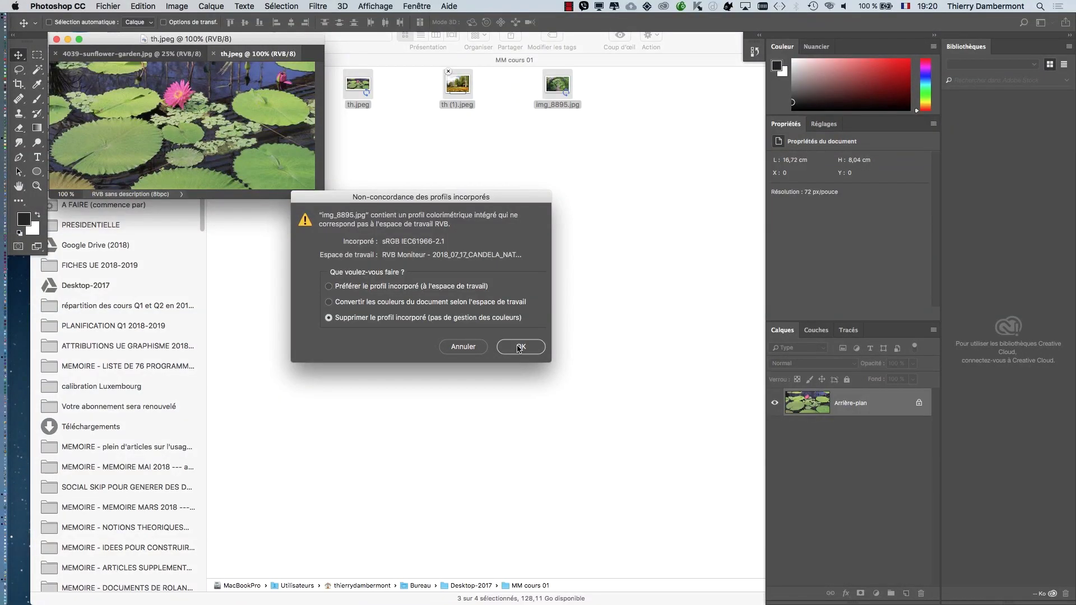
pyautogui.click(519, 348)
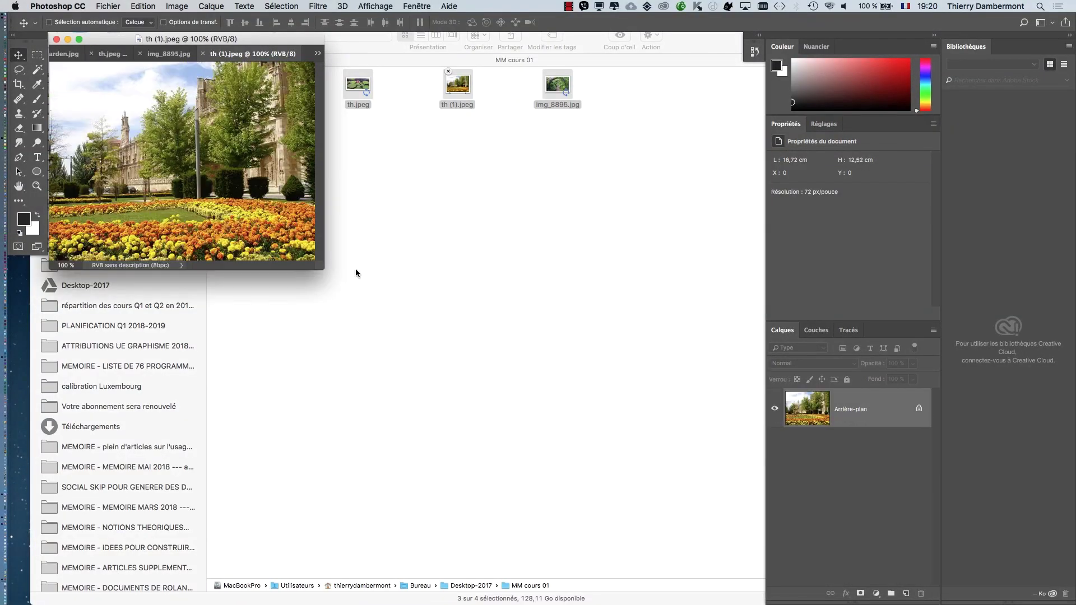
# Step: Examine the quality of th (1).jpeg enlarged in full-screen mode, and return to the standard window view
pyautogui.press('f')
pyautogui.moveTo(610, 236); pyautogui.dragTo(396, 250)
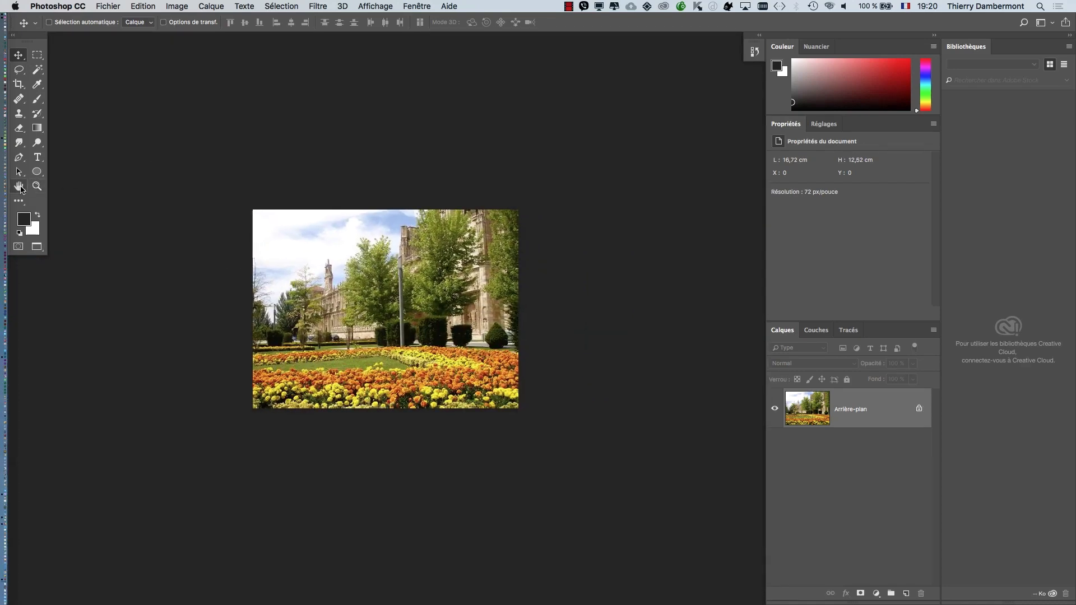
pyautogui.doubleClick(20, 187)
pyautogui.moveTo(497, 267); pyautogui.dragTo(392, 243)
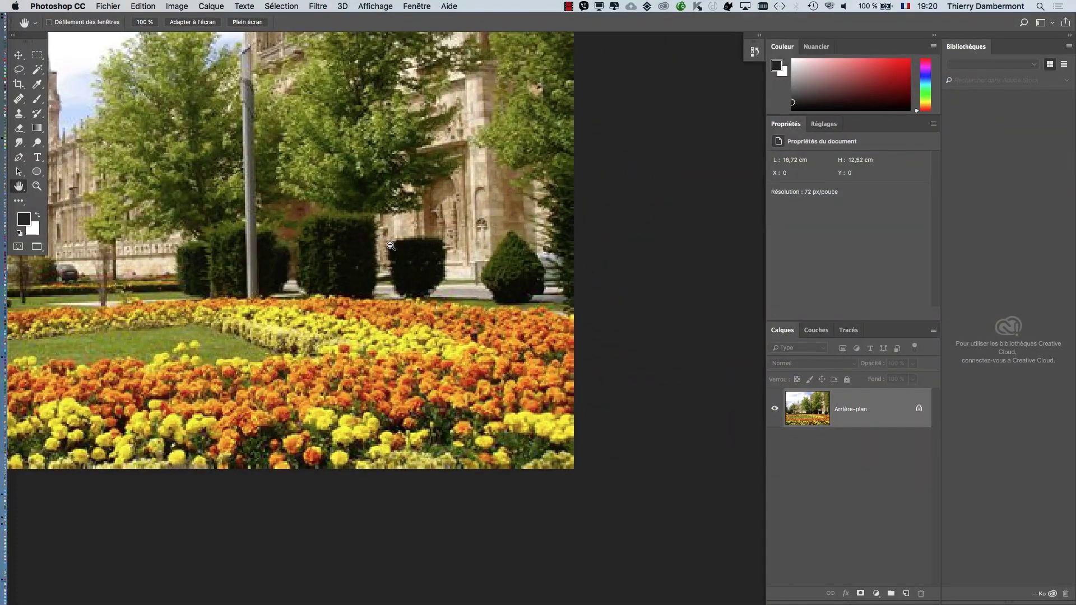
pyautogui.keyDown('alt'); pyautogui.click(391, 245); pyautogui.keyUp('alt')
pyautogui.moveTo(317, 218); pyautogui.dragTo(585, 329)
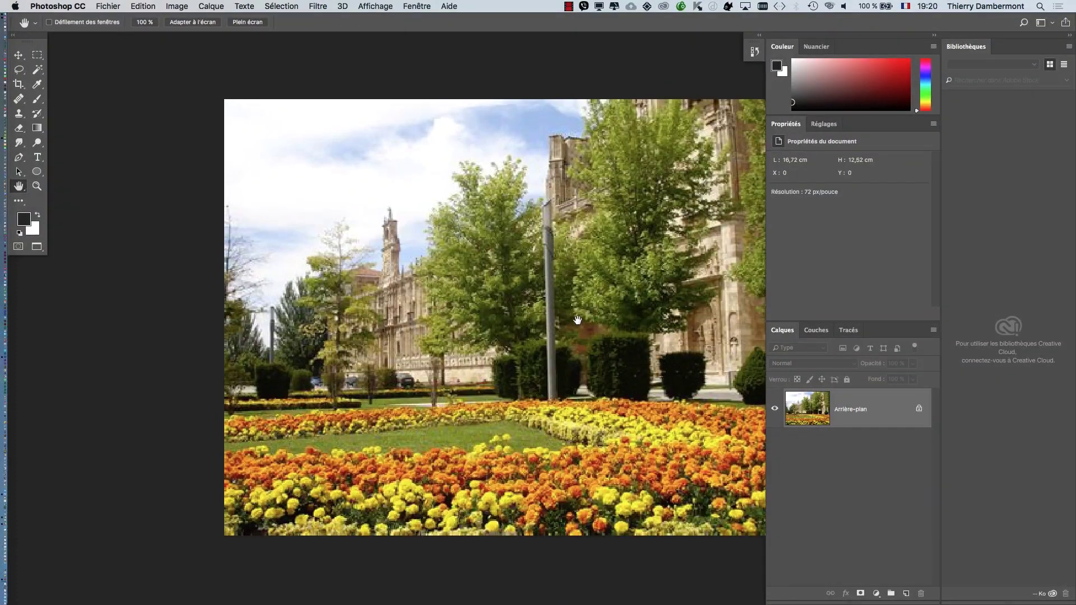
pyautogui.press('f')
pyautogui.press('f')
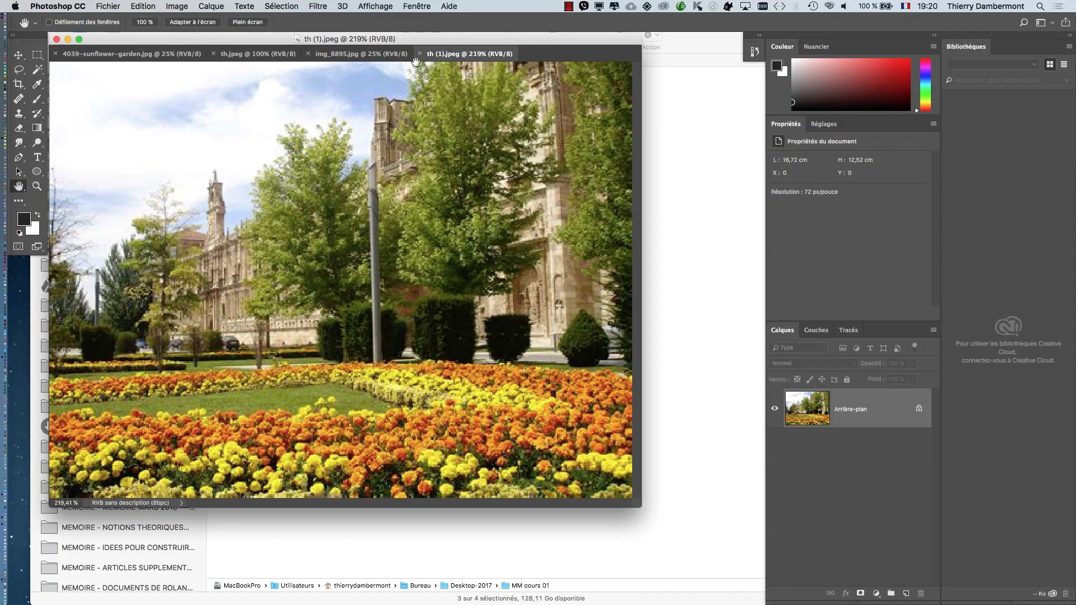
# Step: Display the pixel dimensions of img_8895.jpg, and close the th (1).jpeg document
pyautogui.click(359, 53)
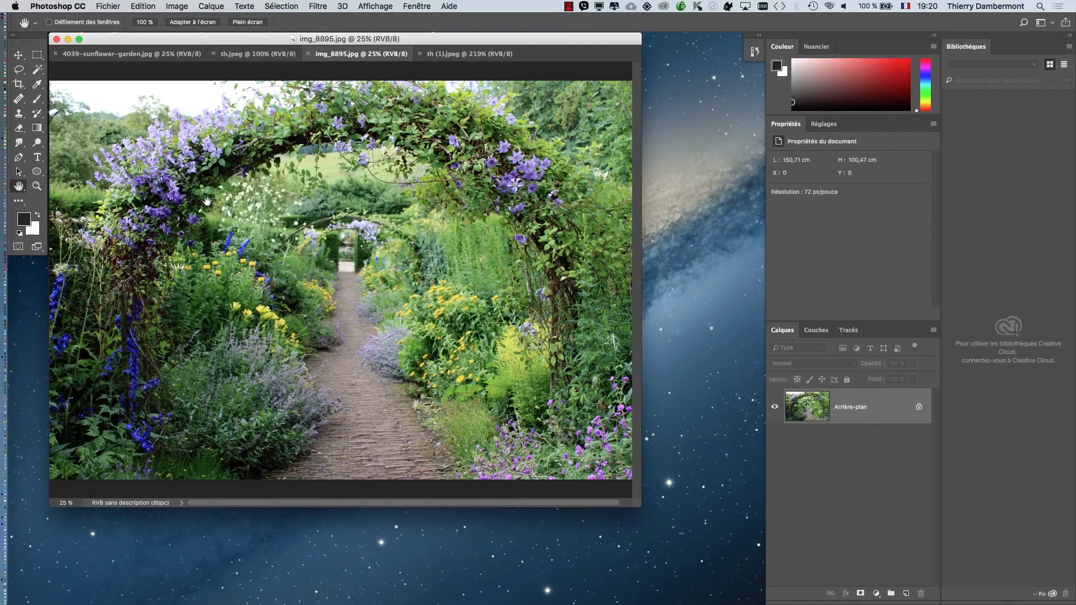
pyautogui.click(141, 507)
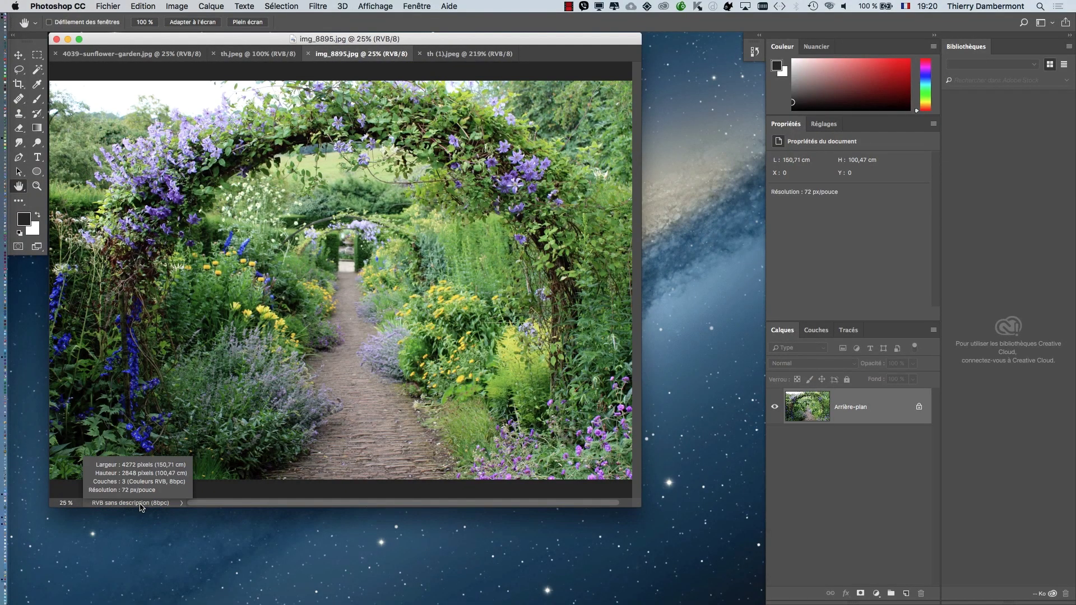
pyautogui.click(436, 55)
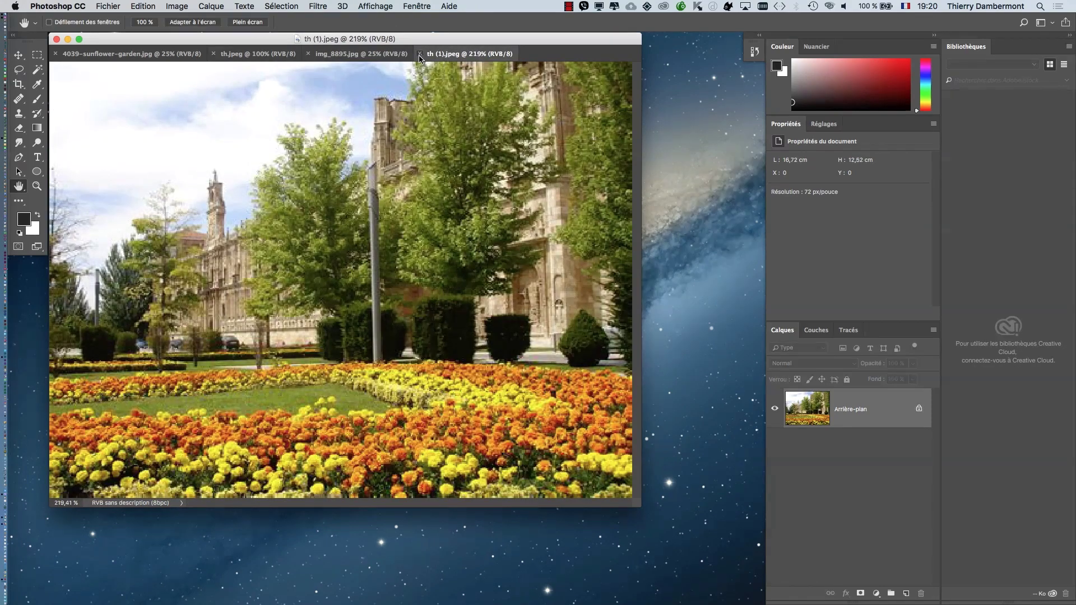
pyautogui.click(419, 54)
# Step: Display the size information of th.jpeg and close that document
pyautogui.click(256, 54)
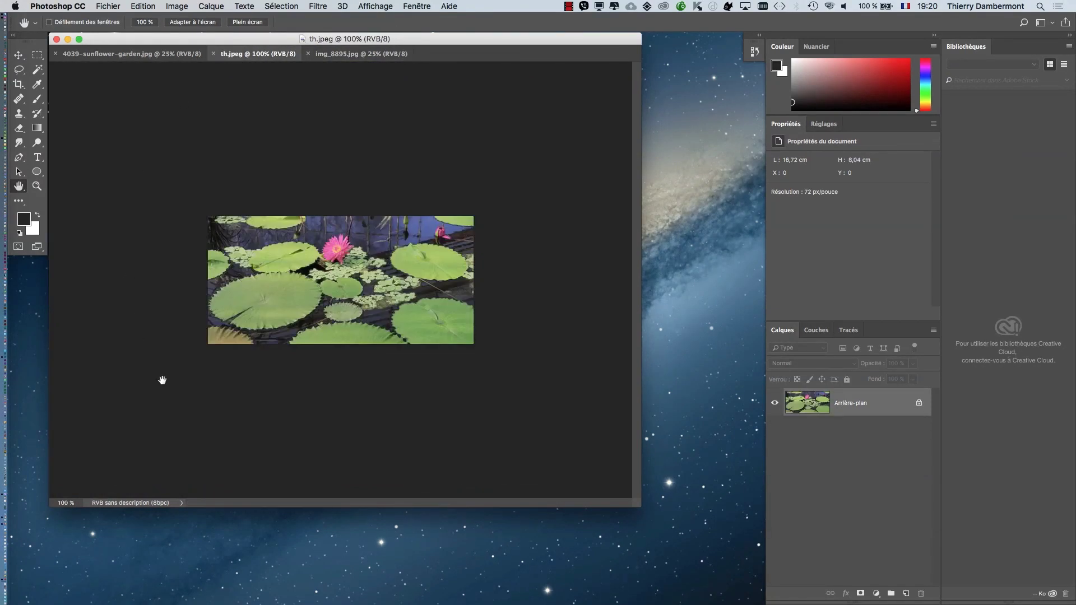
pyautogui.click(135, 507)
pyautogui.click(213, 54)
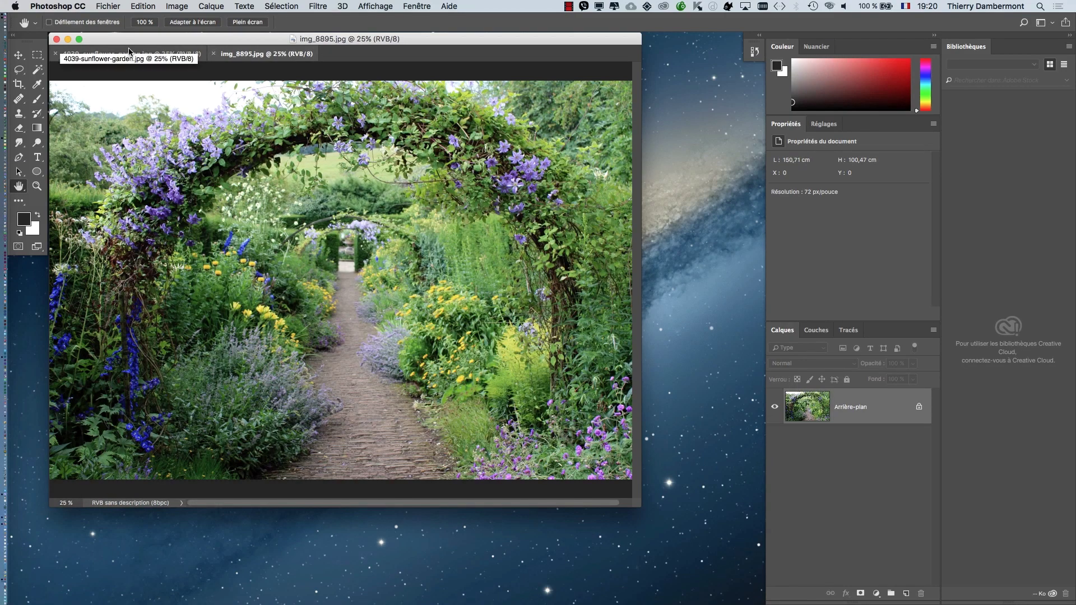
# Step: Bring up the 4039-sunflower-garden.jpg document, move its window clear of the toolbox, and display its size information
pyautogui.click(132, 53)
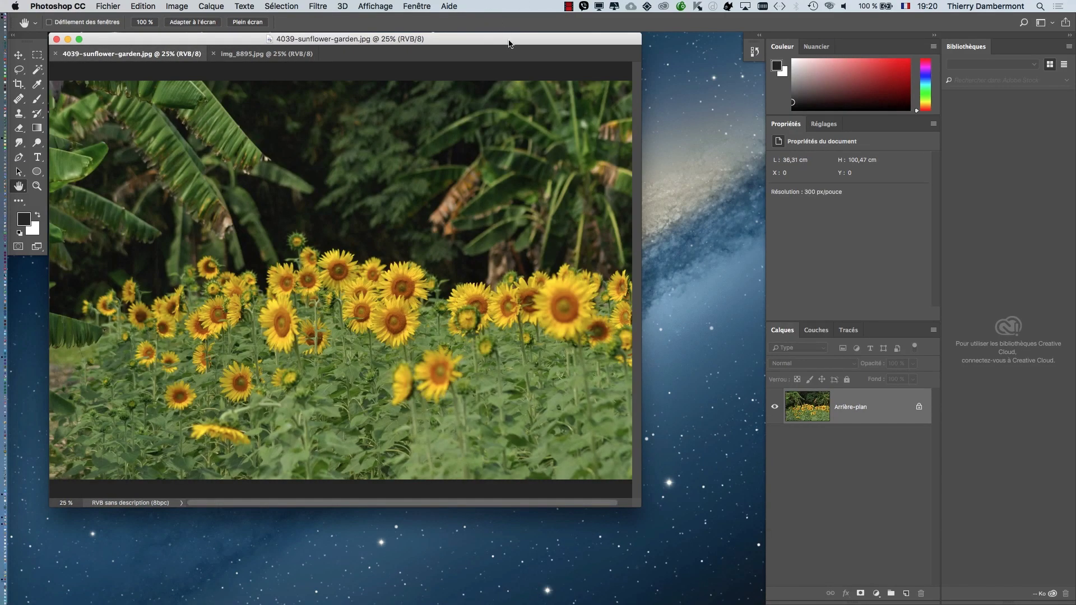
pyautogui.moveTo(519, 45); pyautogui.dragTo(589, 46)
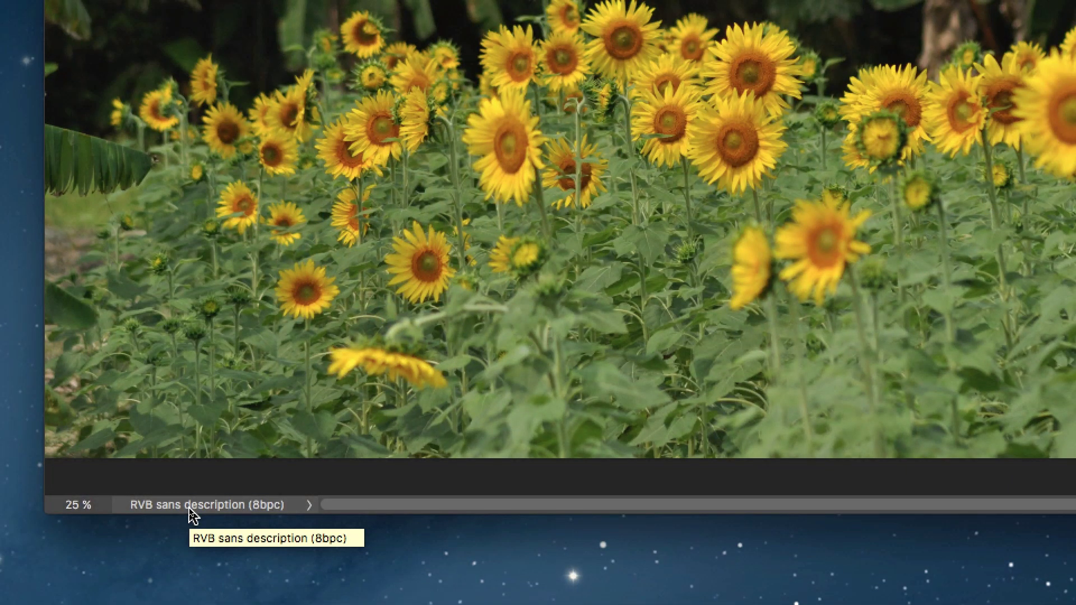
pyautogui.click(189, 507)
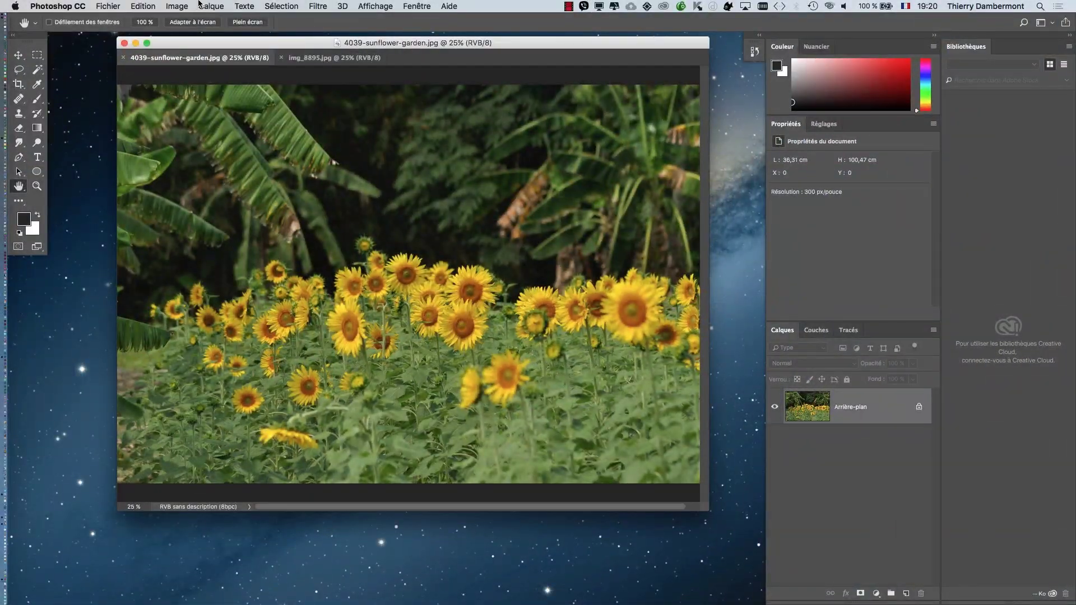
# Step: Check the sunflower image's dimensions in the Image Size dialog with the width unit set to Pixels, and cancel without resizing
pyautogui.click(186, 6)
pyautogui.click(198, 93)
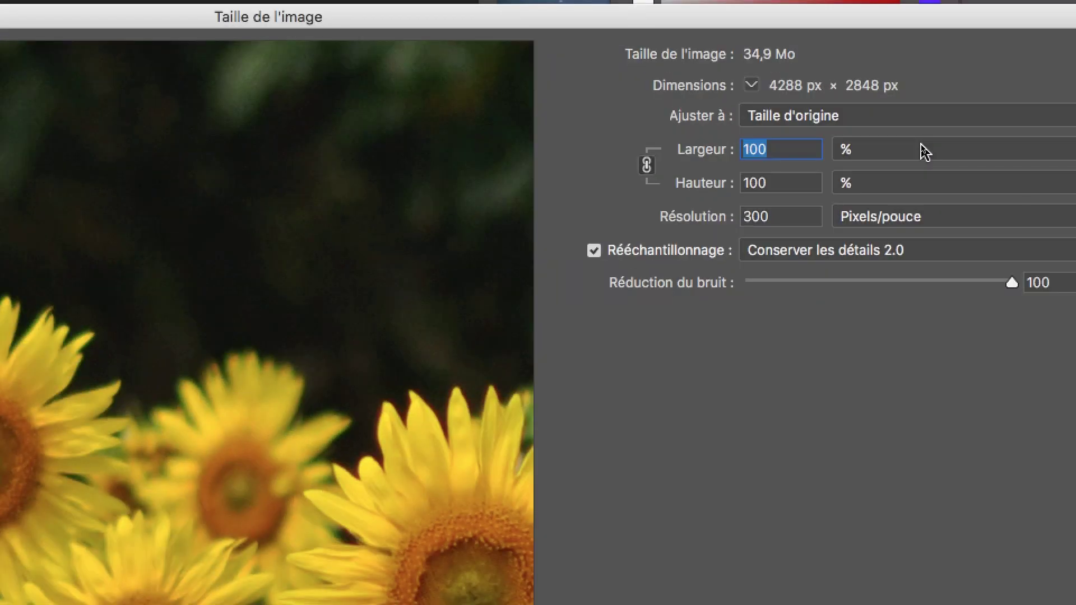
pyautogui.click(923, 147)
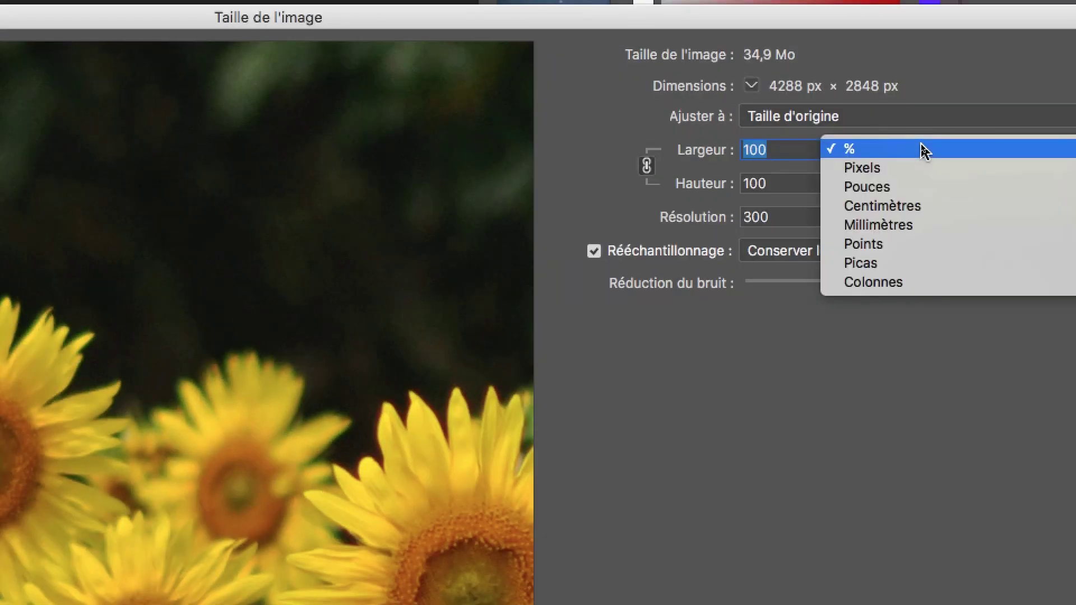
pyautogui.click(925, 167)
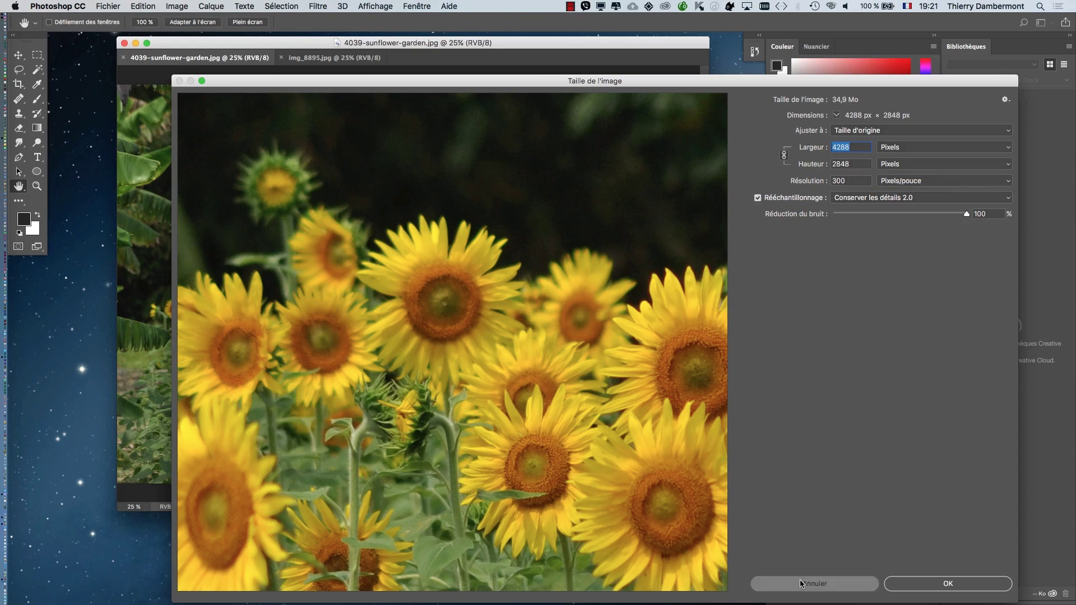
pyautogui.click(801, 584)
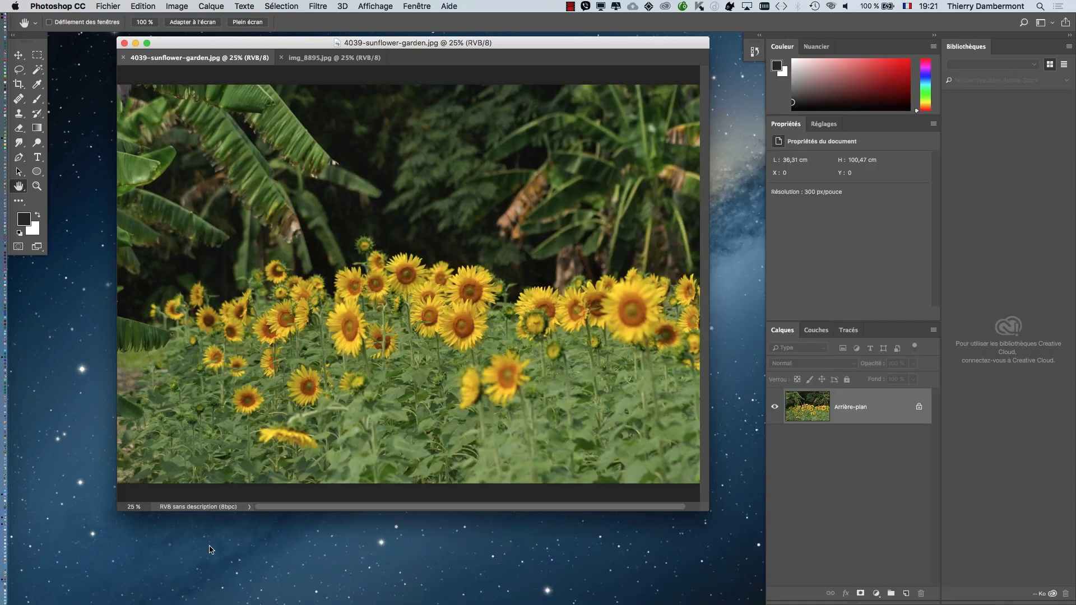
# Step: Compare the document size information of 4039-sunflower-garden.jpg and img_8895.jpg
pyautogui.click(186, 510)
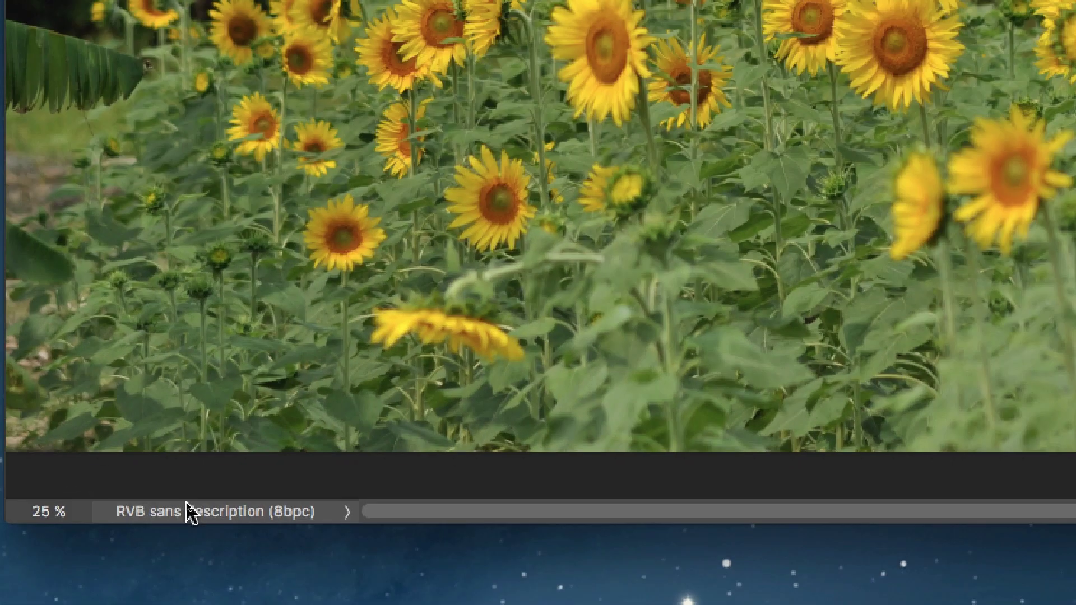
pyautogui.click(187, 507)
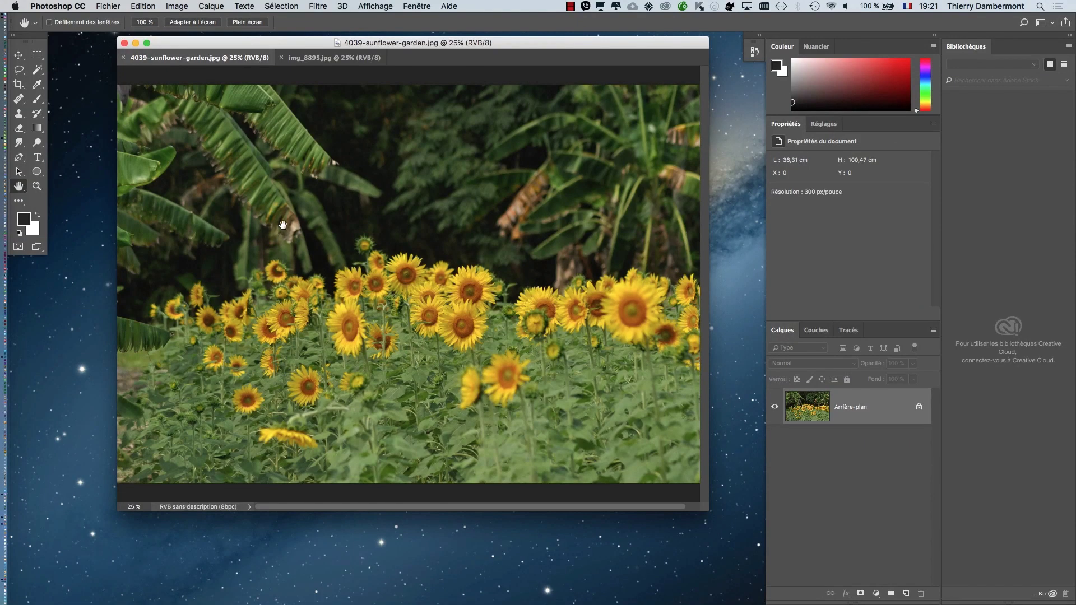
pyautogui.click(296, 59)
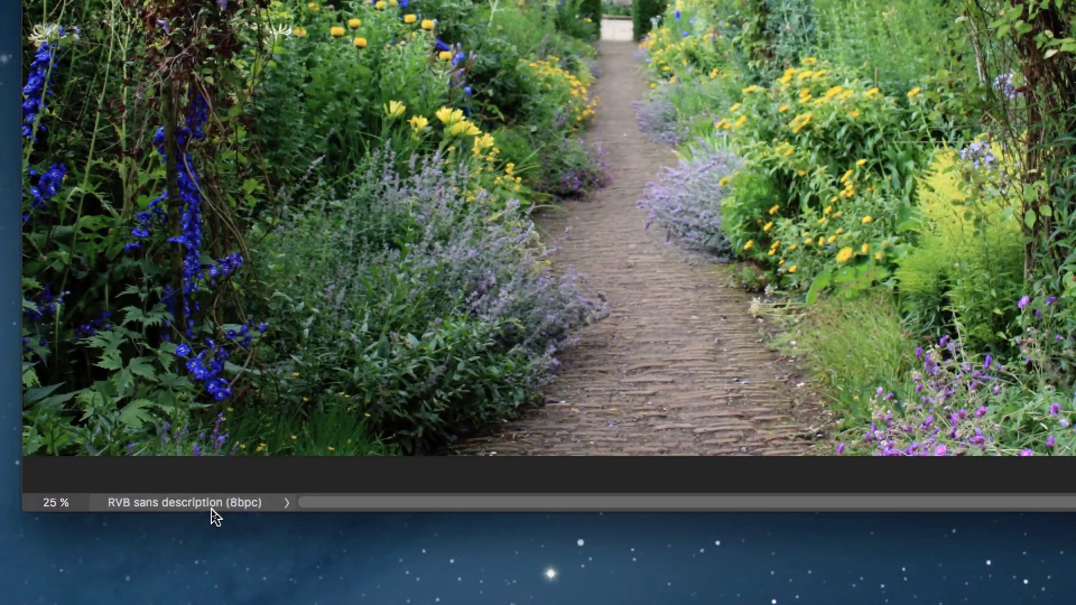
pyautogui.click(213, 509)
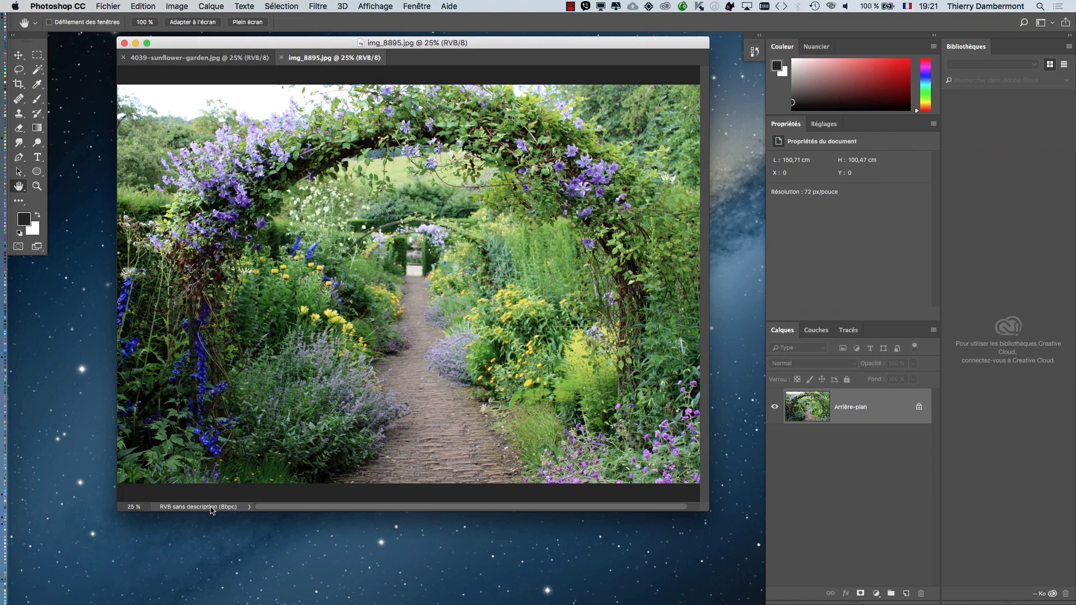
# Step: Switch to Chrome and restore the minimized window with the Bing image search for garden "public domain"
pyautogui.press('super+Tab')
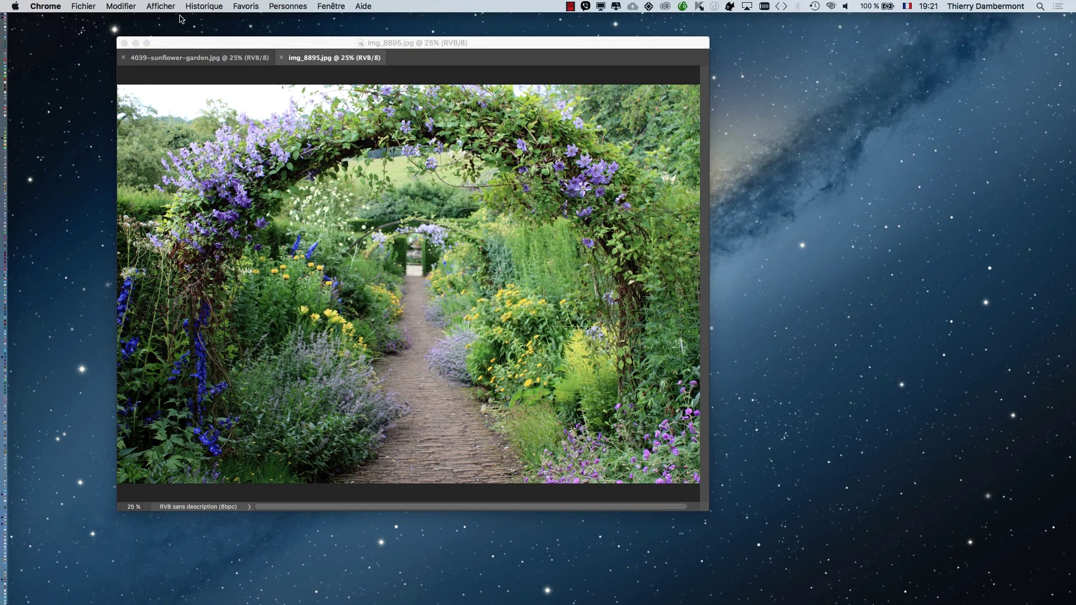
pyautogui.click(331, 7)
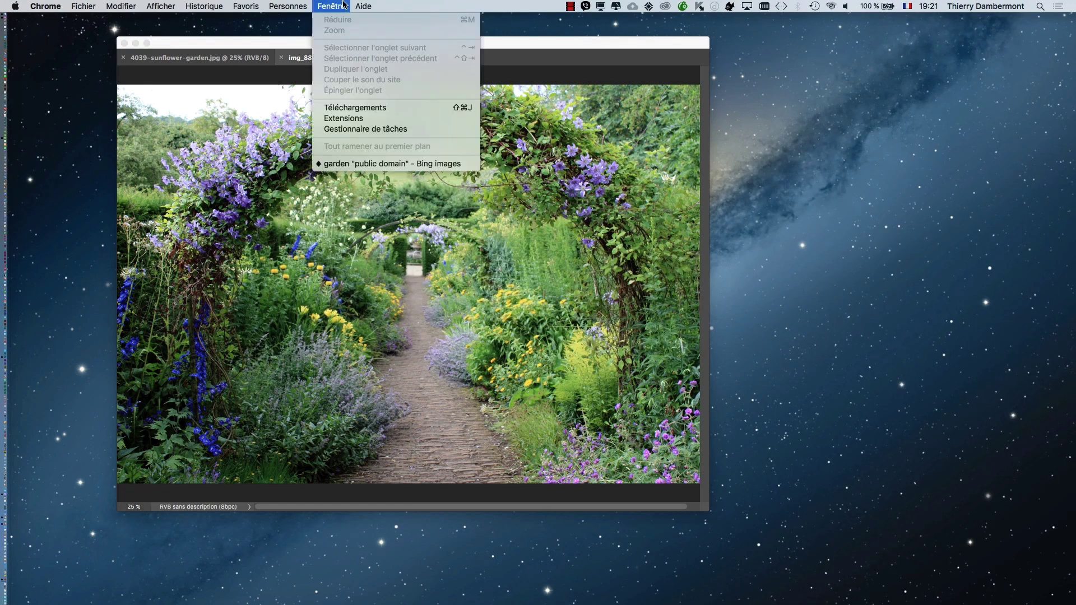
pyautogui.click(395, 163)
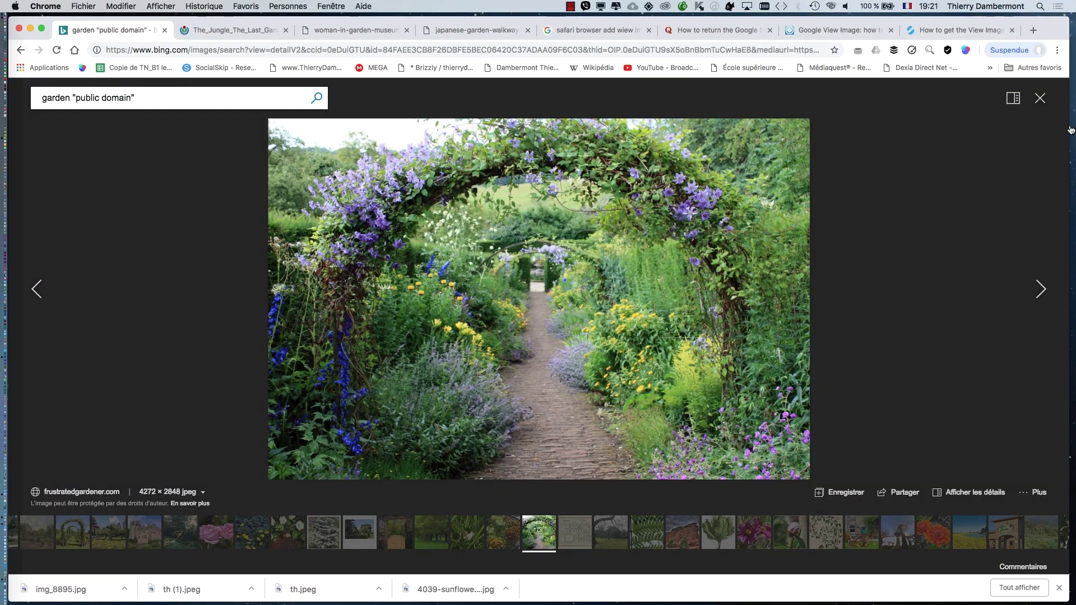
# Step: Return to the Bing image results and open the 2635 x 1942 garden landscape with the mountain behind it
pyautogui.click(1040, 98)
pyautogui.scroll(-5, 313, 384)
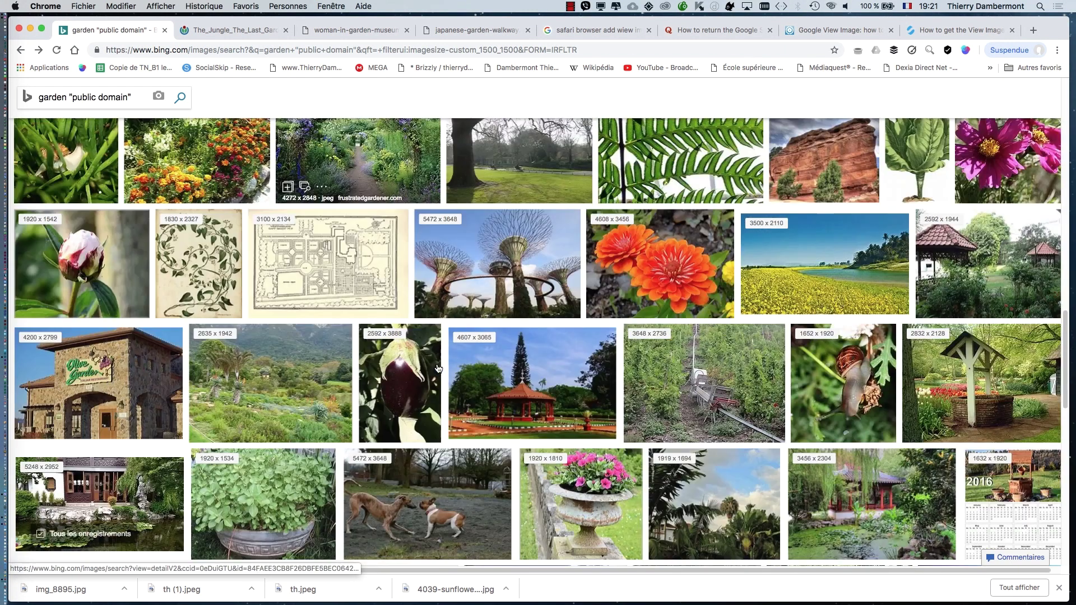
pyautogui.scroll(-1, 438, 370)
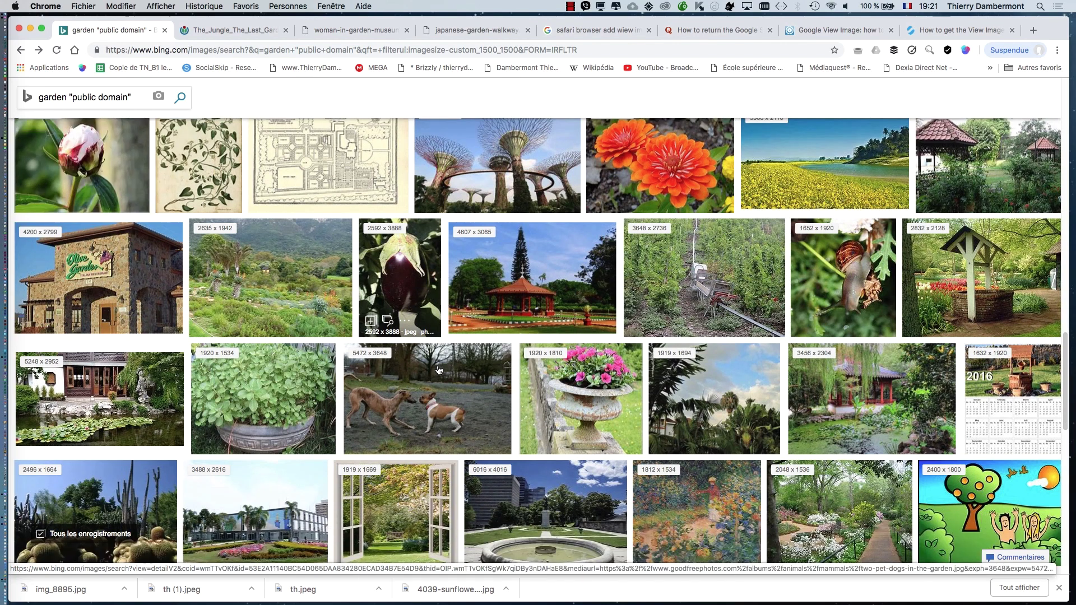
pyautogui.click(276, 263)
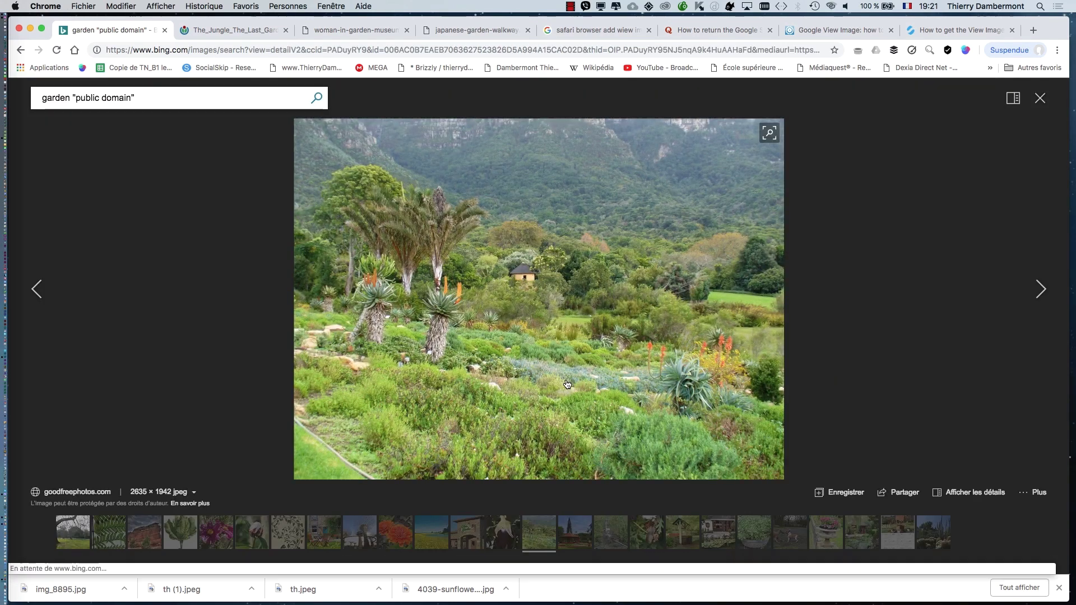
# Step: Save the landscape image as a JPEG in the MM cours 01 folder, keeping the suggested aloe-garden-landscape file name
pyautogui.rightClick(494, 262)
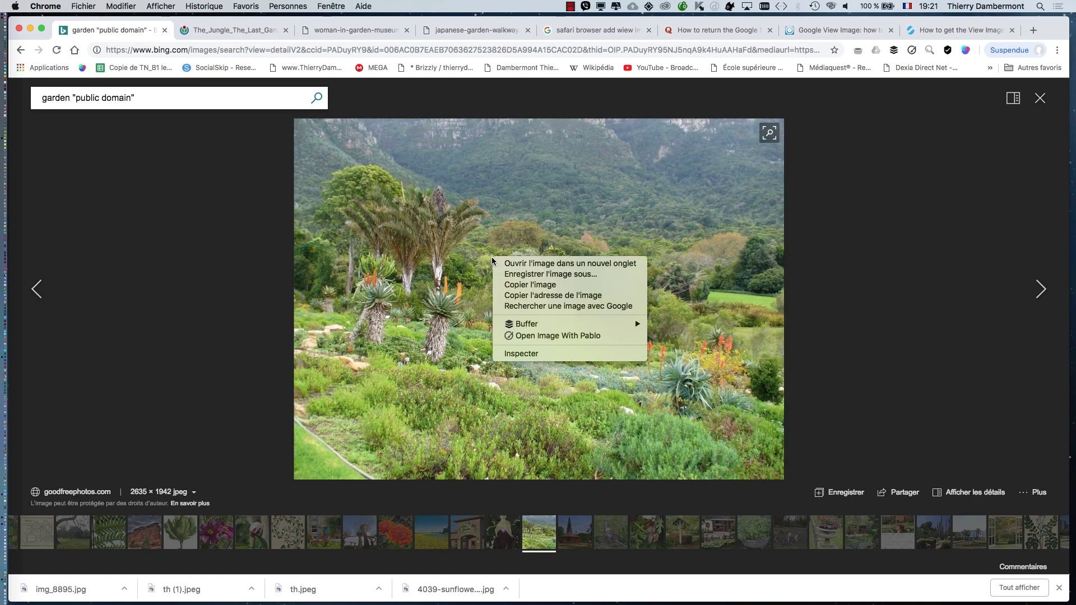
pyautogui.click(536, 277)
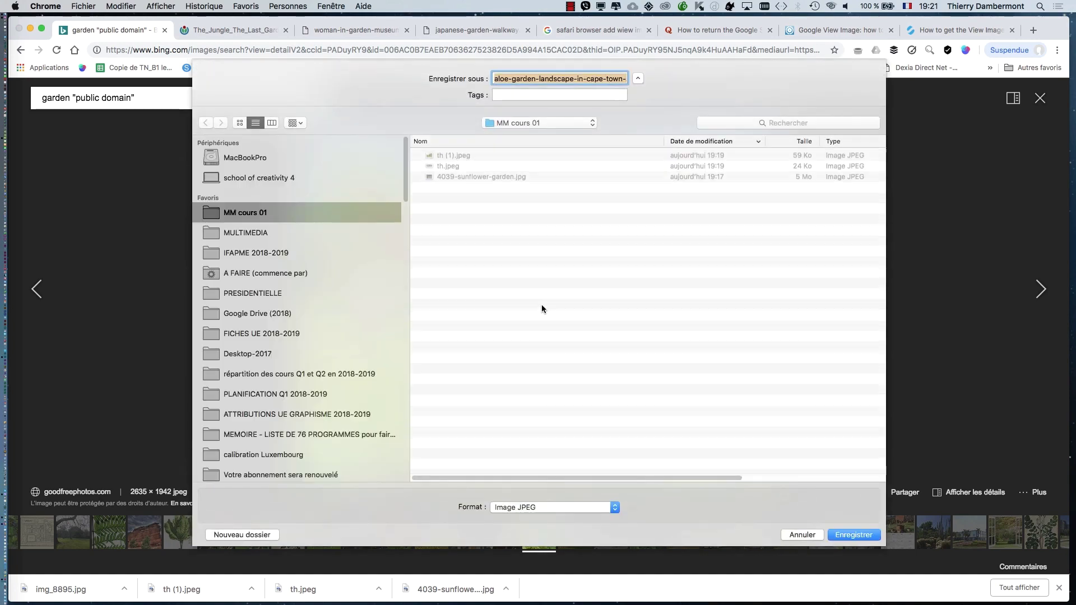
pyautogui.click(853, 533)
# Step: Switch to Finder and open aloe-garden-landscape-in-cape-town-south-africa.jpg in Photoshop, discarding the embedded profile
pyautogui.press('super+Tab')
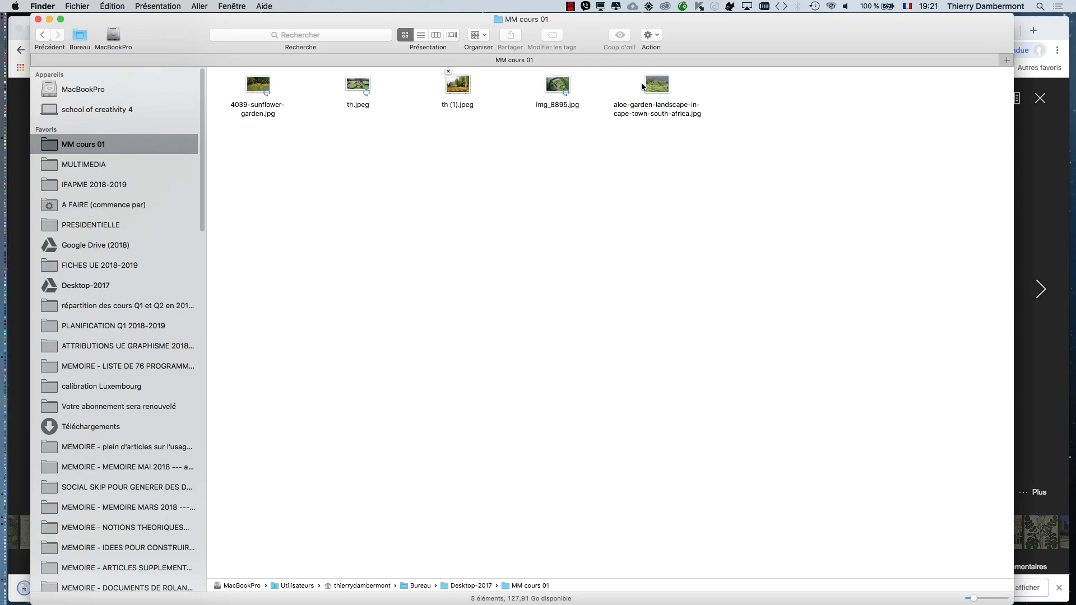
pyautogui.moveTo(656, 85); pyautogui.dragTo(19, 361)
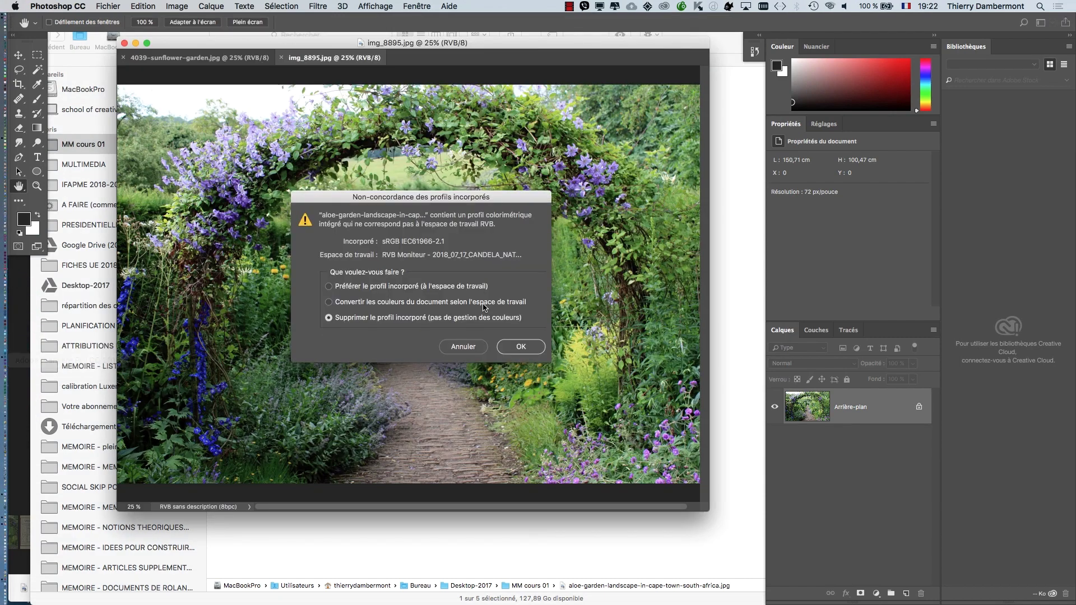
pyautogui.click(522, 351)
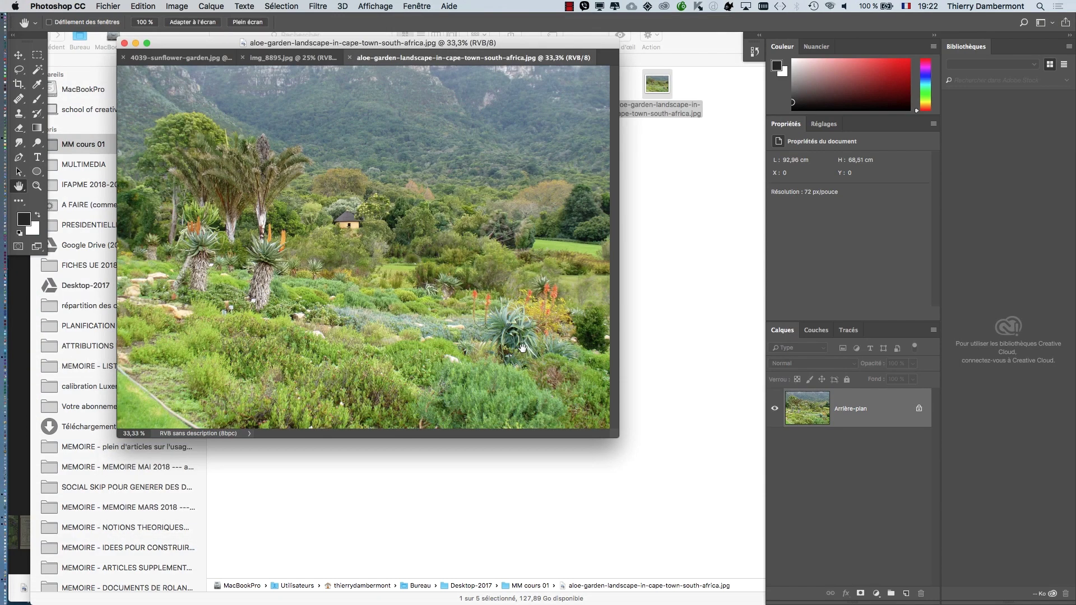
# Step: Cycle the aloe garden document through the screen modes back to the standard window and display its size information
pyautogui.press('f')
pyautogui.press('f')
pyautogui.press('f')
pyautogui.click(199, 433)
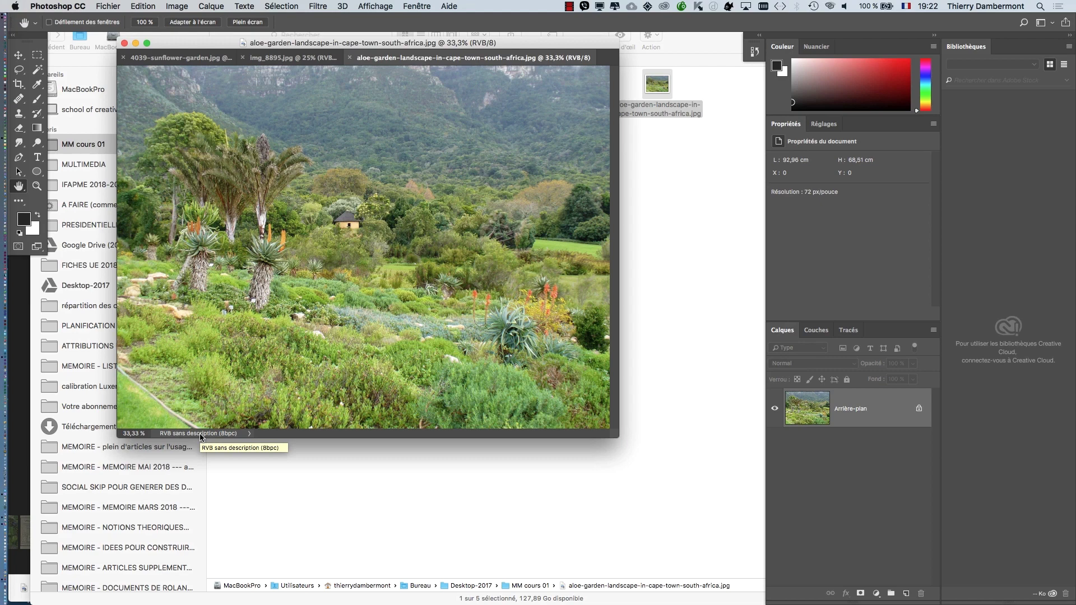
# Step: Hide the other applications and switch the aloe garden document to full-screen mode with the menu bar
pyautogui.press('super+alt+h')
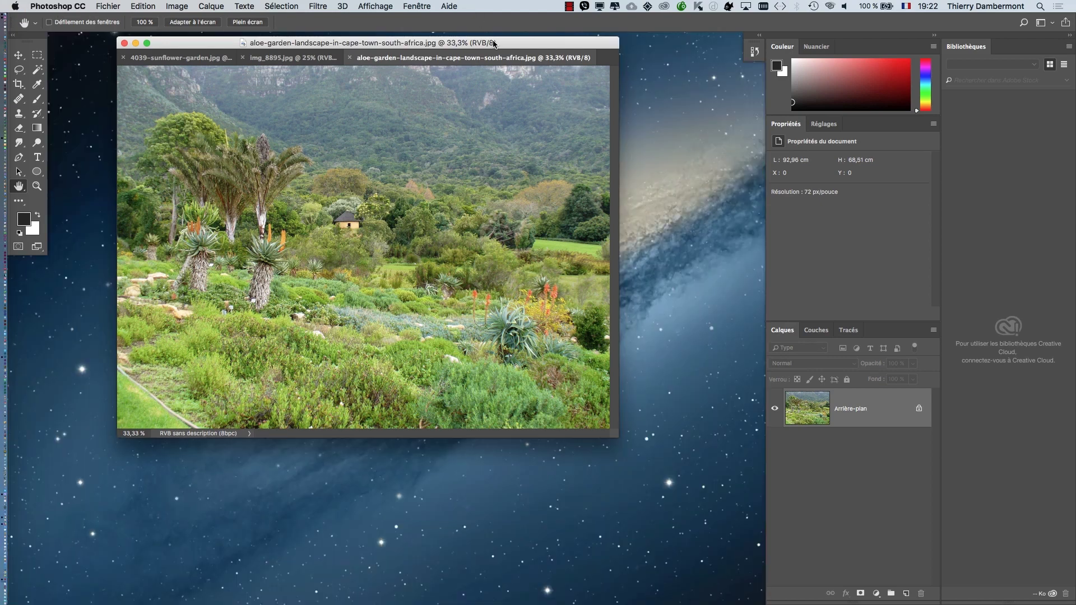
pyautogui.moveTo(493, 42); pyautogui.dragTo(496, 69)
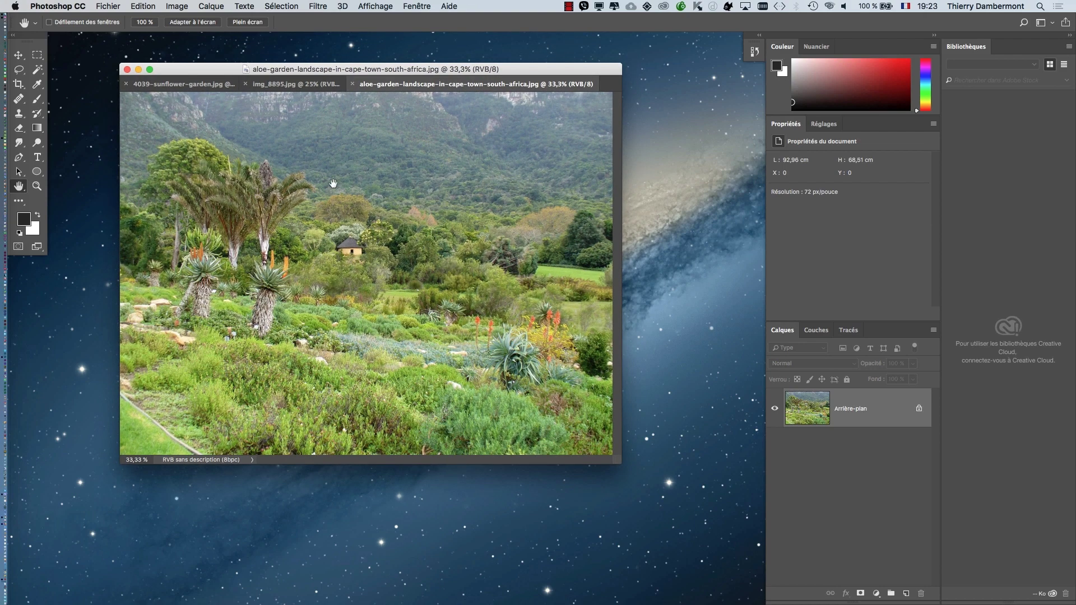
pyautogui.press('f')
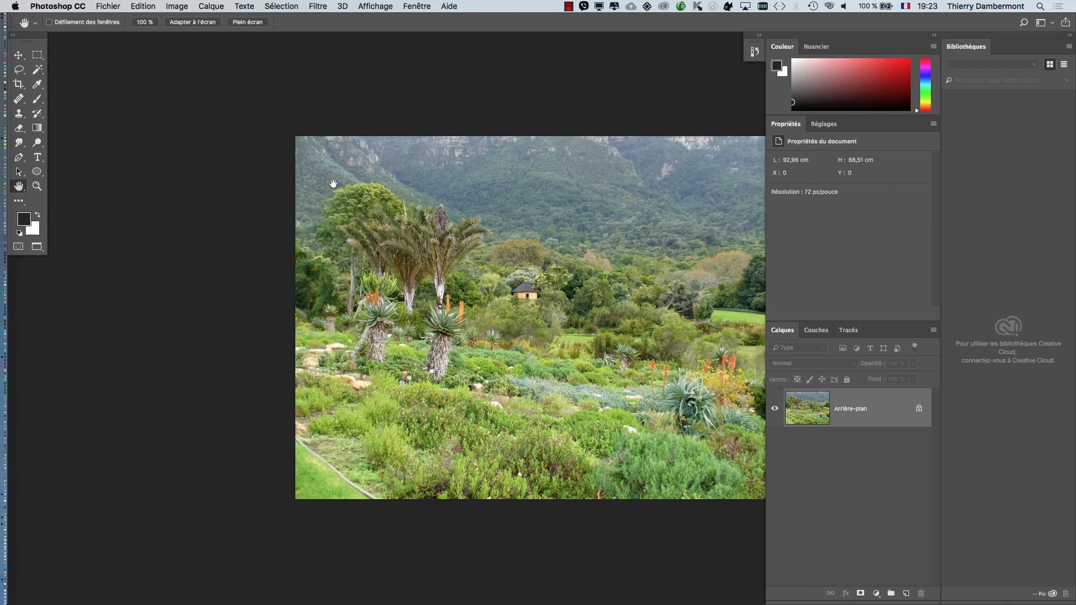
# Step: Examine the aloe garden image's detail around the small house at several magnifications, with the whole image back in view at the end
pyautogui.moveTo(551, 254); pyautogui.dragTo(456, 222)
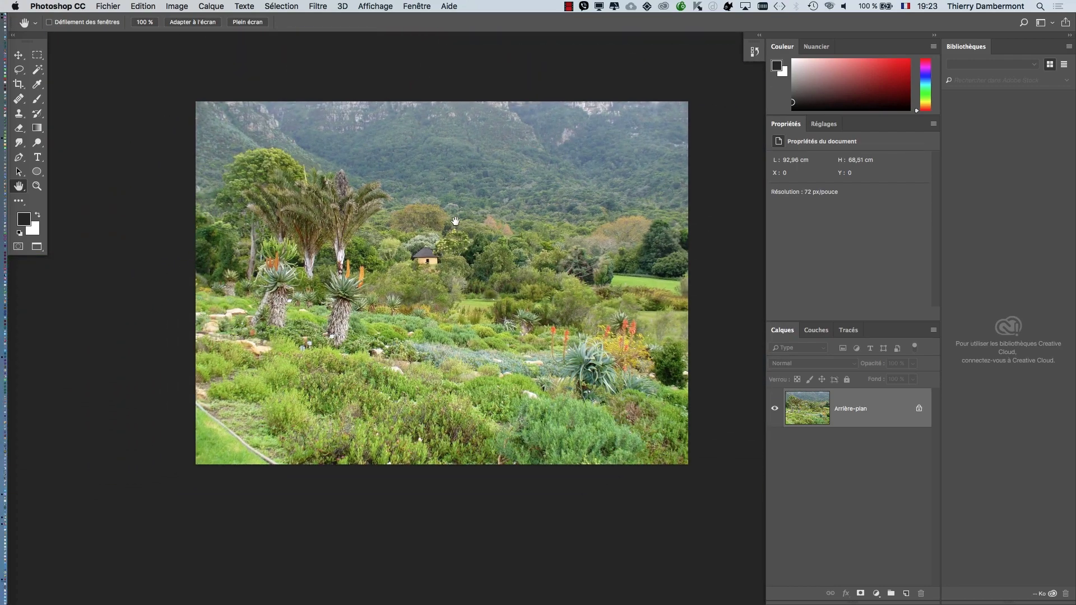
pyautogui.scroll(-5, 456, 222)
pyautogui.scroll(10, 456, 222)
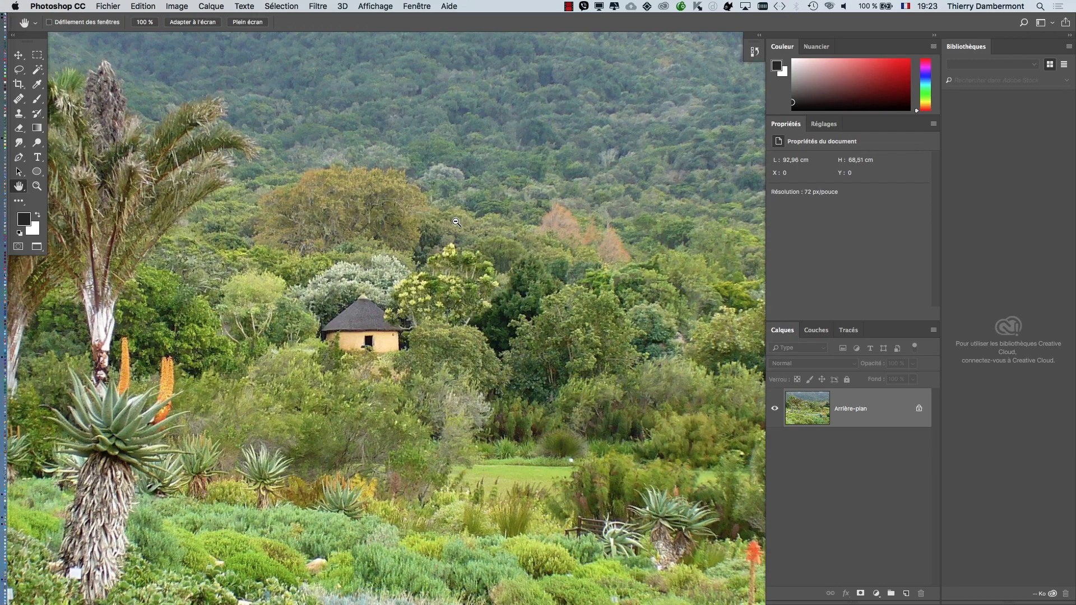
pyautogui.scroll(-5, 457, 222)
pyautogui.scroll(-2, 457, 222)
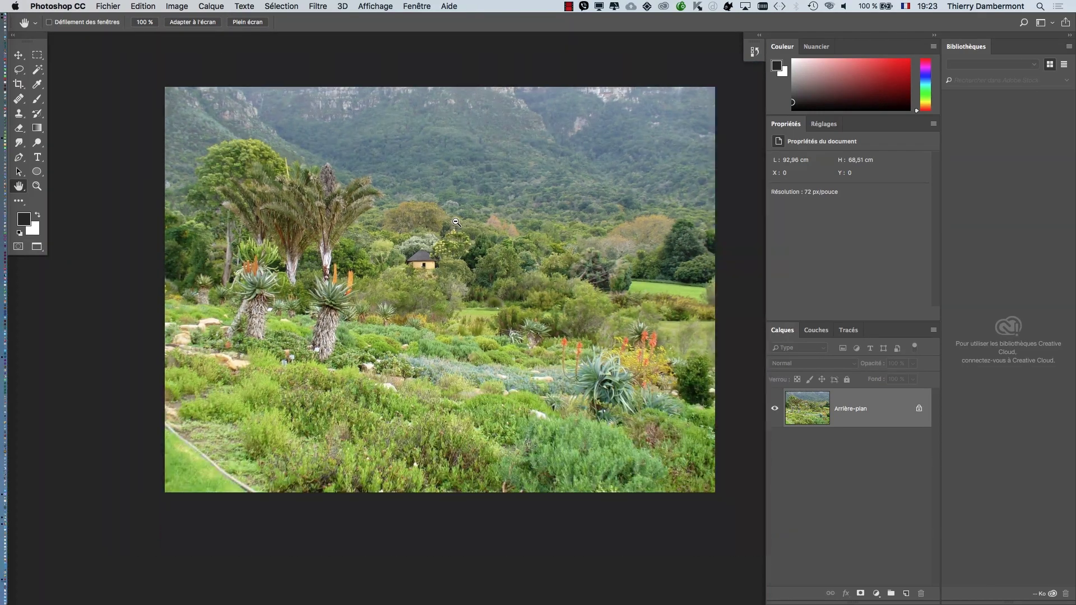
pyautogui.scroll(3, 456, 222)
pyautogui.scroll(-4, 456, 222)
pyautogui.scroll(1, 456, 222)
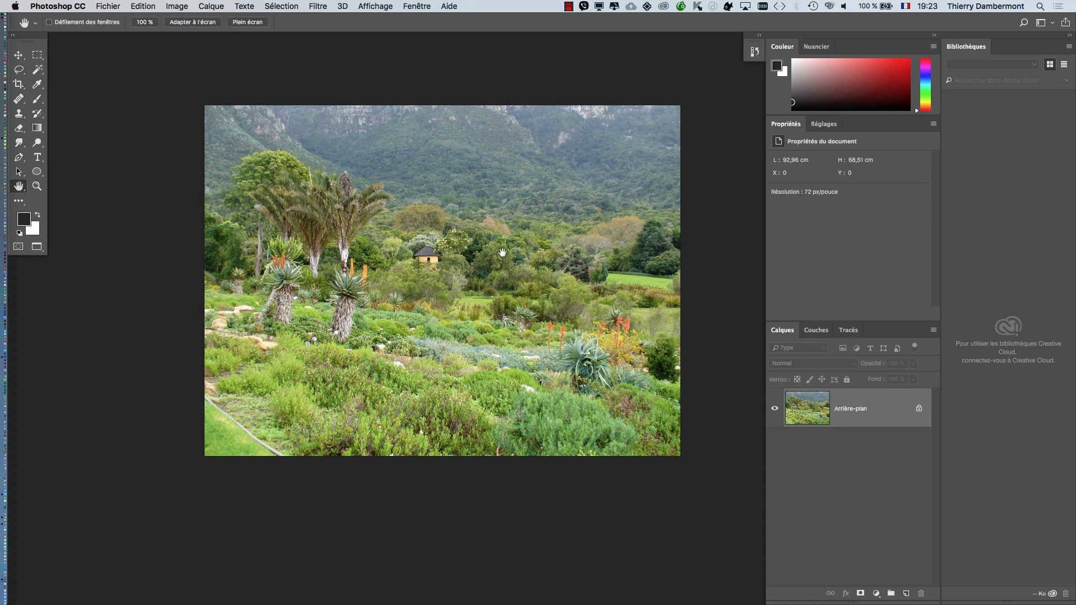
pyautogui.moveTo(502, 253); pyautogui.dragTo(419, 239)
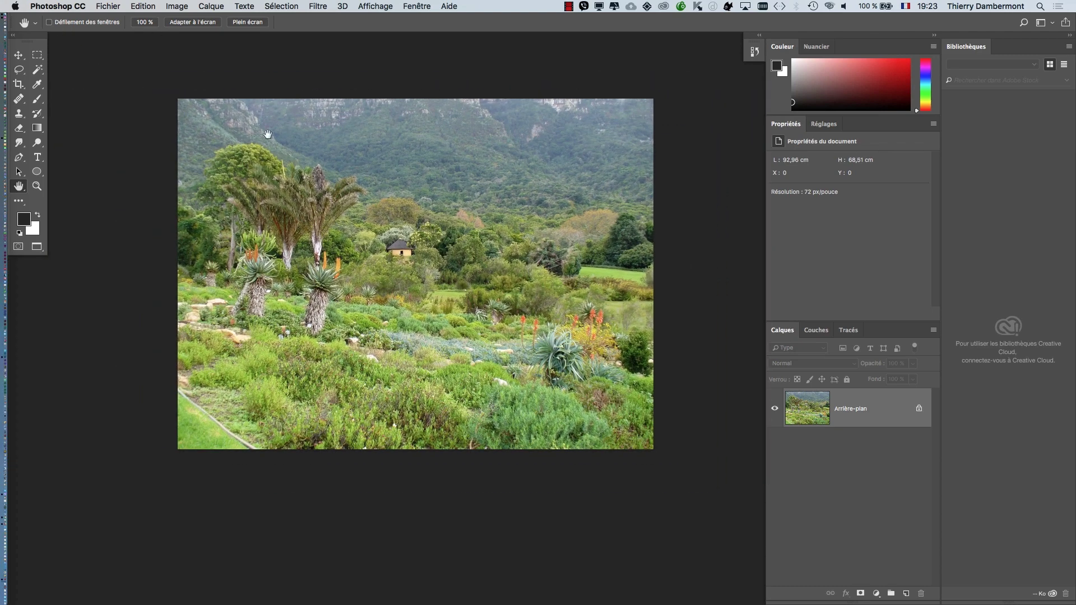
# Step: Move the toolbox closer to the image, select the Brush tool, and pan the image while the Brush stays active
pyautogui.moveTo(22, 43); pyautogui.dragTo(104, 118)
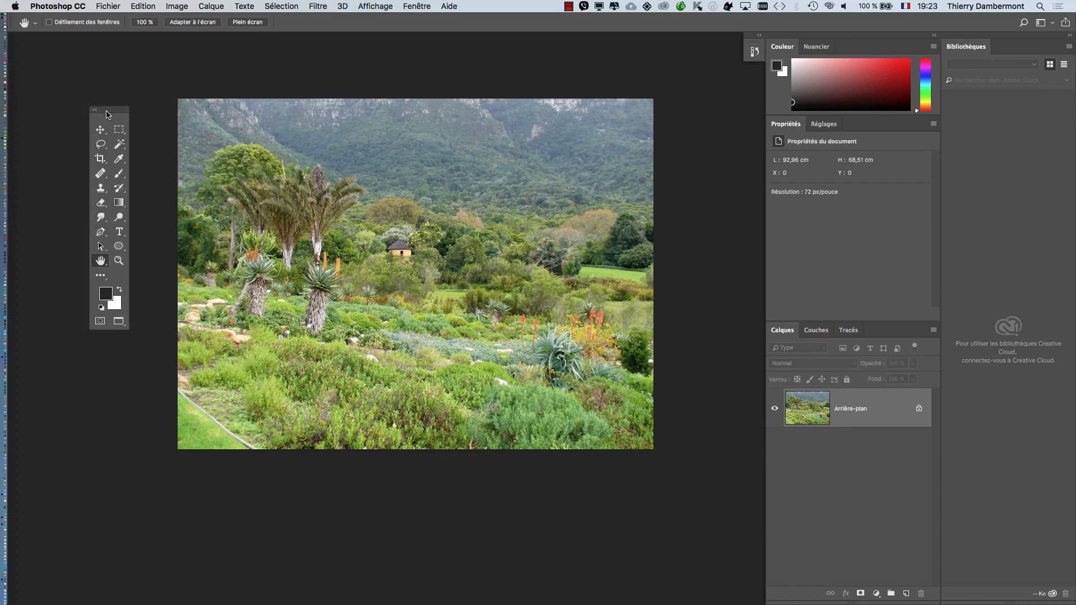
pyautogui.click(123, 176)
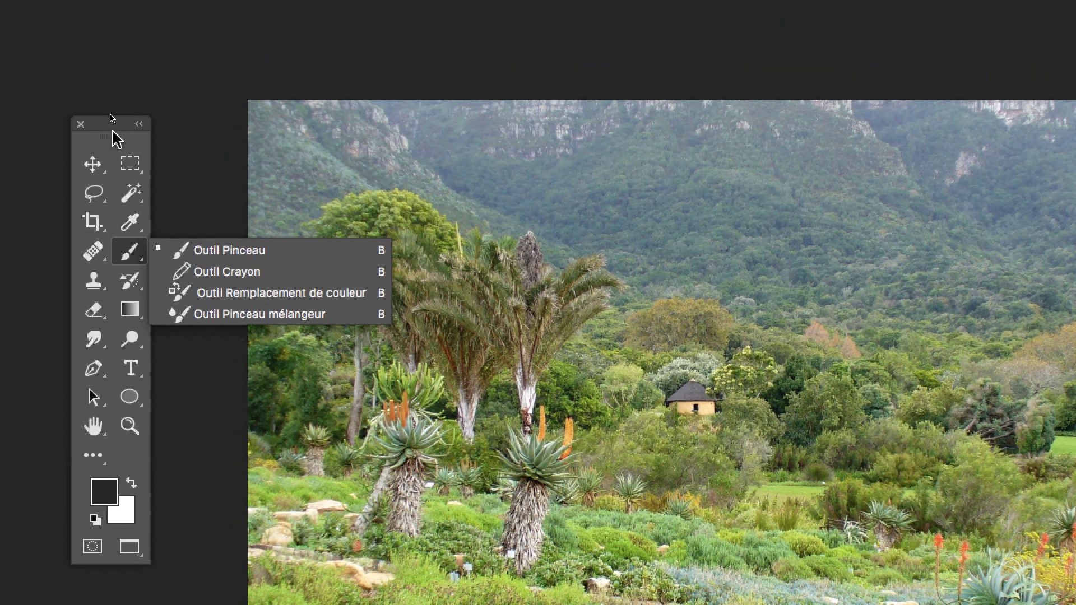
pyautogui.click(112, 132)
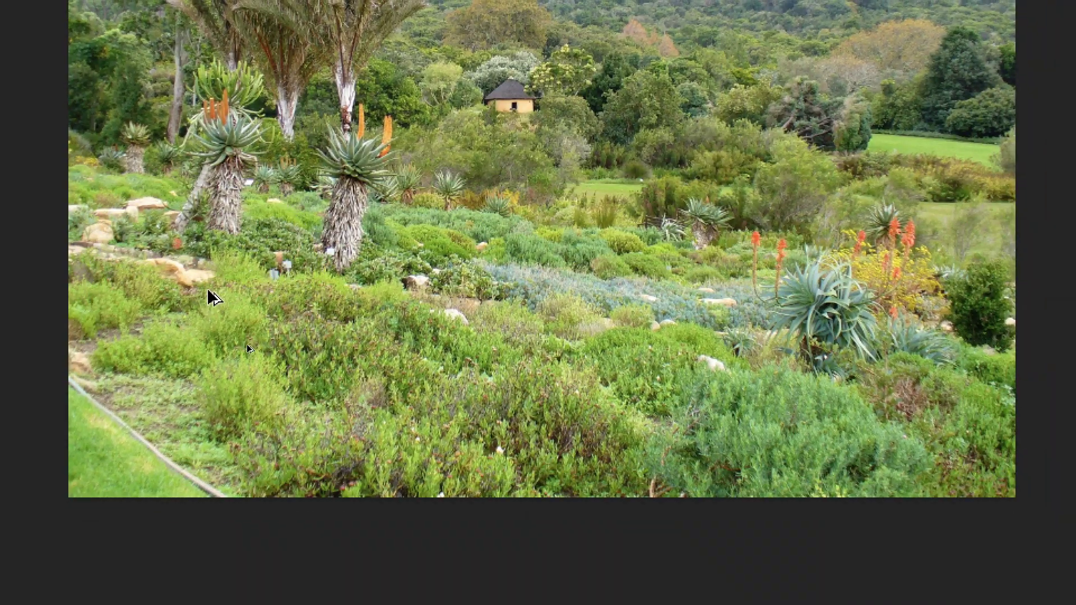
pyautogui.moveTo(511, 256); pyautogui.dragTo(549, 277)
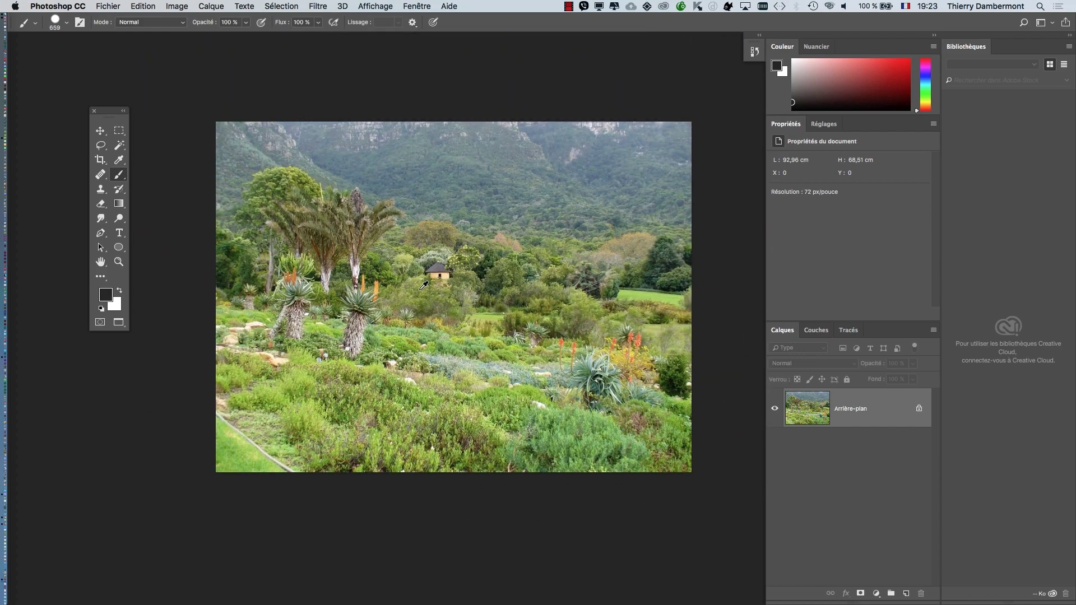
# Step: Move the toolbox away from the enlarged image, select the Move tool, and pan the image to fit between the toolbox and the panels
pyautogui.scroll(2, 424, 285)
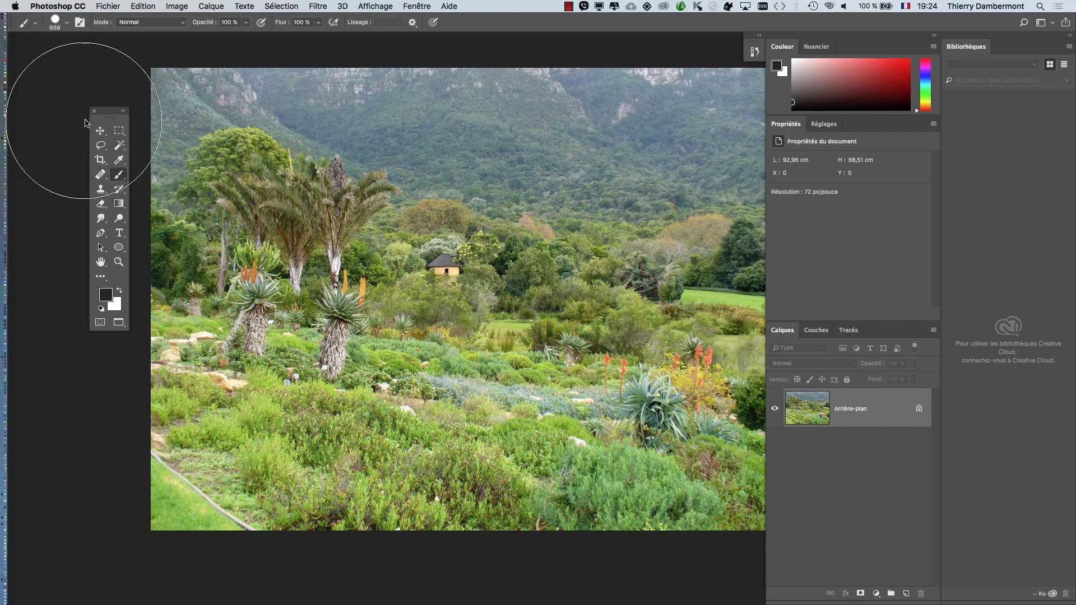
pyautogui.moveTo(114, 111); pyautogui.dragTo(68, 75)
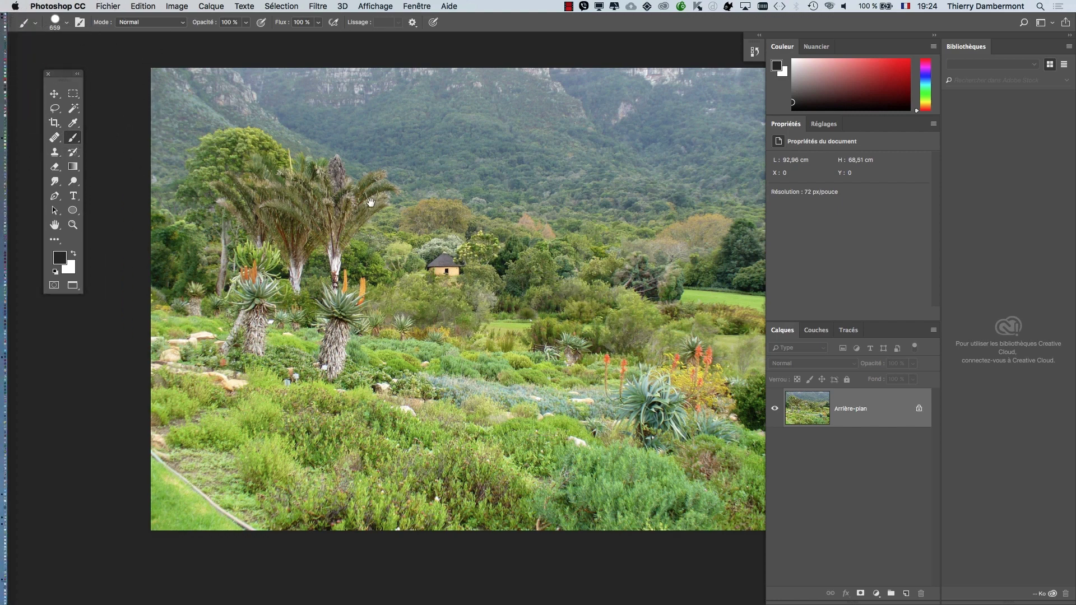
pyautogui.click(54, 94)
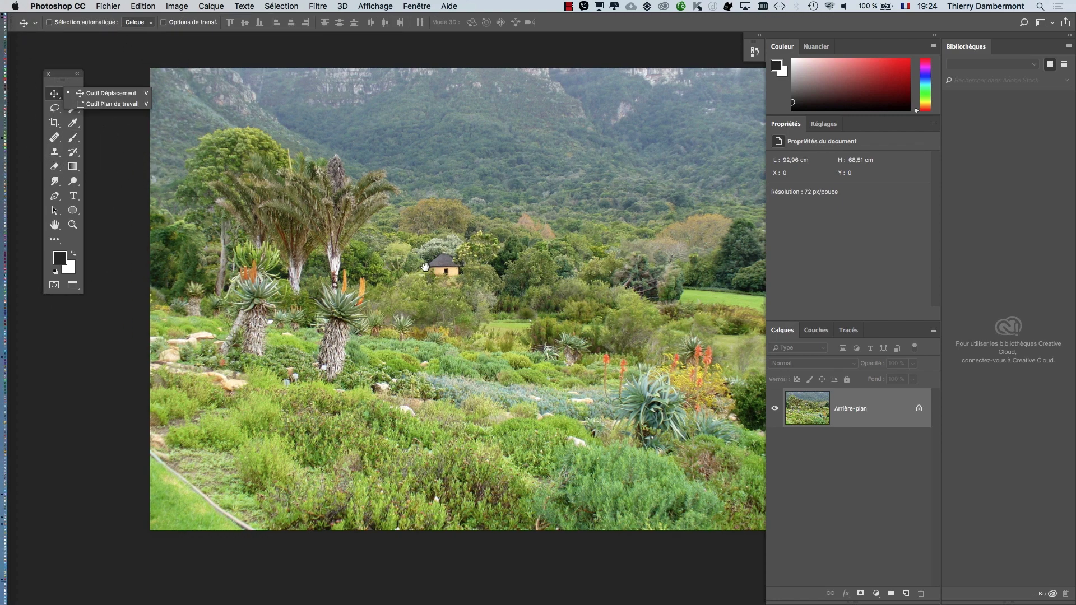
pyautogui.moveTo(436, 262); pyautogui.dragTo(387, 277)
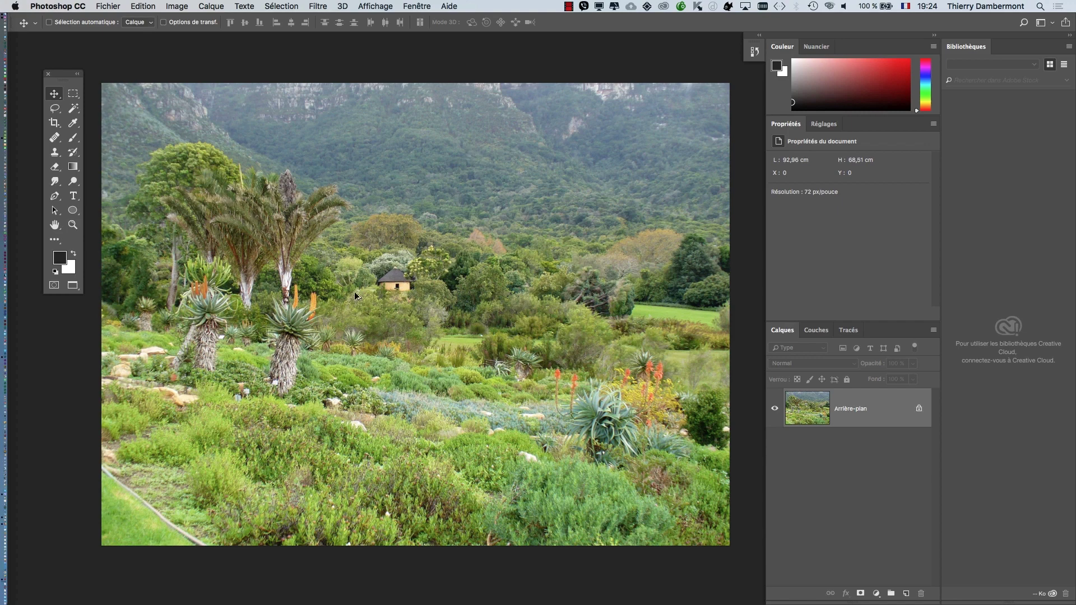
pyautogui.moveTo(442, 302)
pyautogui.mouseDown()
pyautogui.moveTo(418, 274)
pyautogui.moveTo(435, 290)
pyautogui.mouseUp()
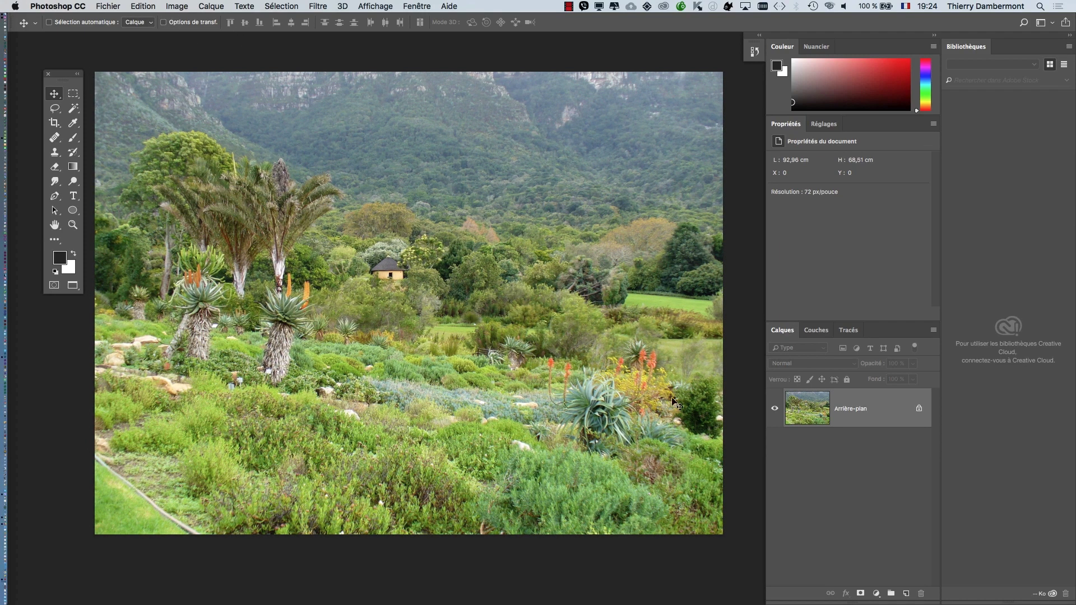
# Step: Detach the Calques panel, hide the docked panels, and bring back Calques alone, enlarged and overlapping the image's edge
pyautogui.moveTo(782, 330); pyautogui.dragTo(575, 177)
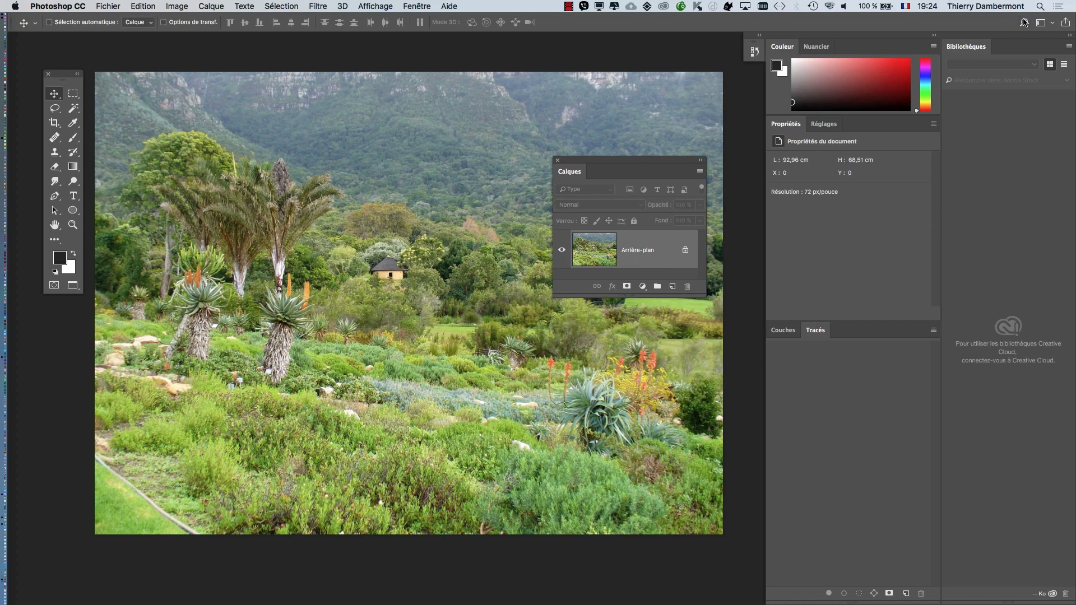
pyautogui.press('Tab')
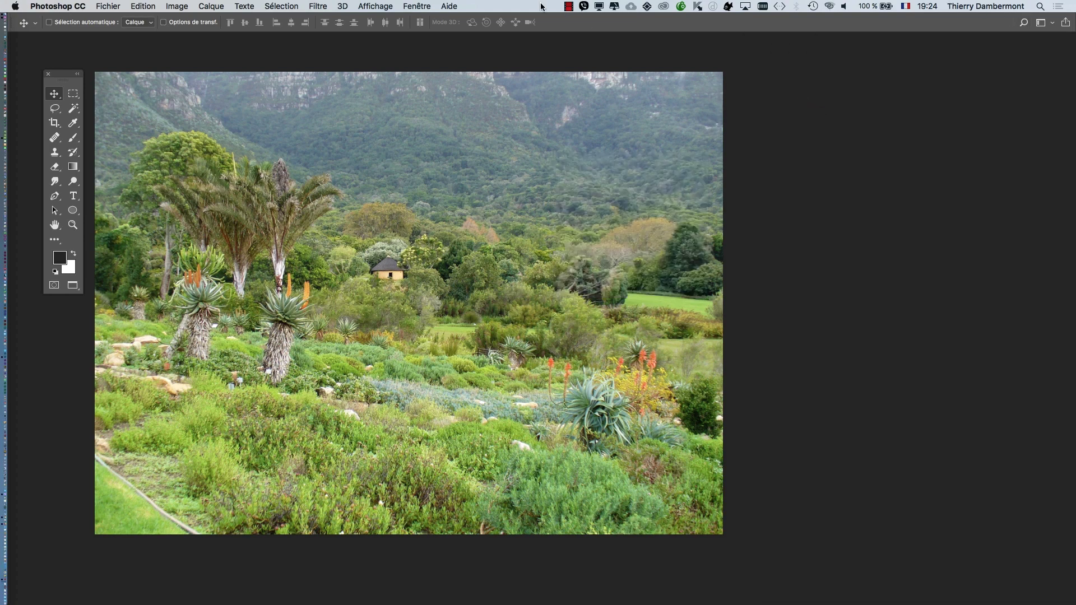
pyautogui.click(426, 6)
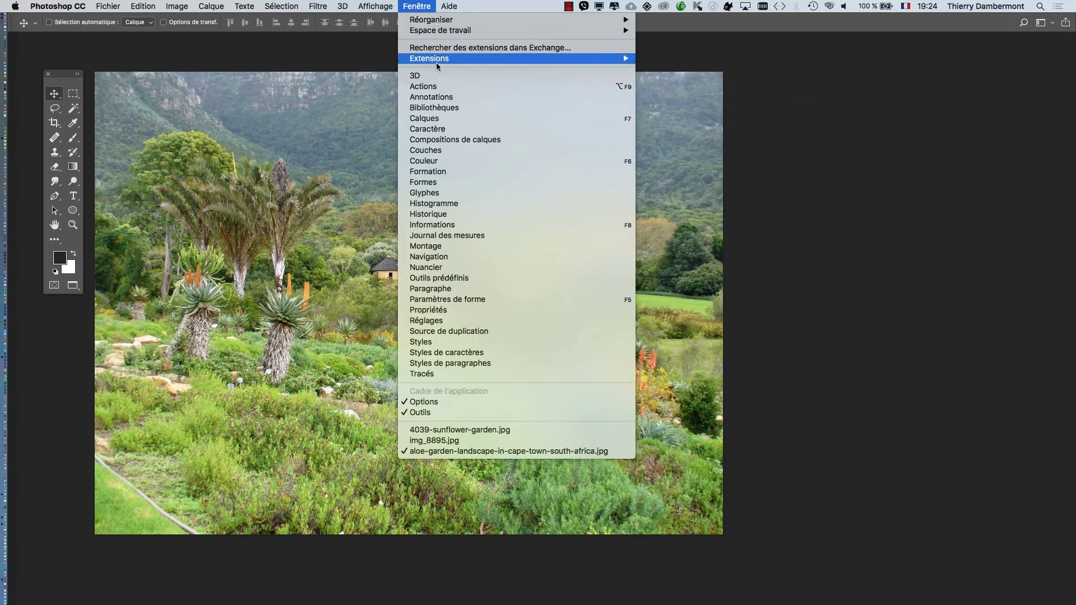
pyautogui.click(455, 119)
pyautogui.moveTo(627, 159); pyautogui.dragTo(753, 131)
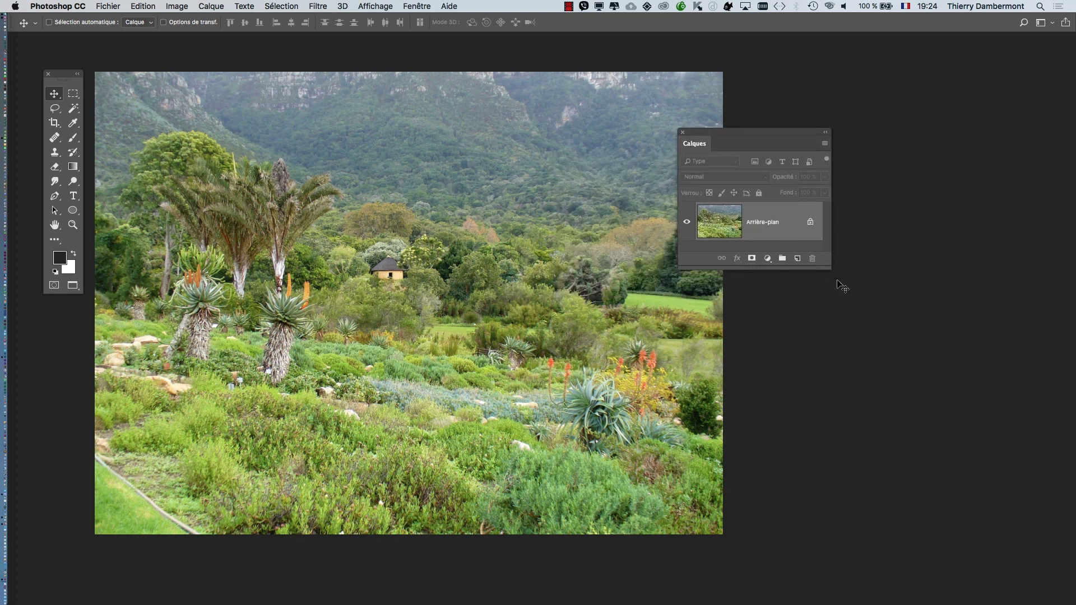
pyautogui.moveTo(830, 267); pyautogui.dragTo(928, 329)
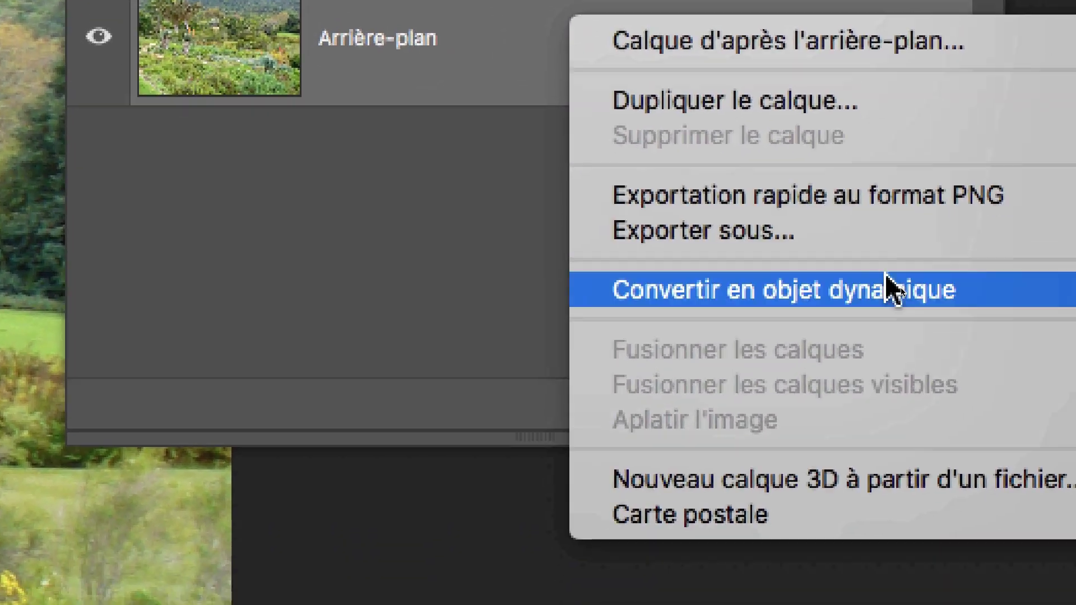
# Step: Convert the Arrière-plan layer to a smart object and move the toolbox next to the Calques panel
pyautogui.click(942, 280)
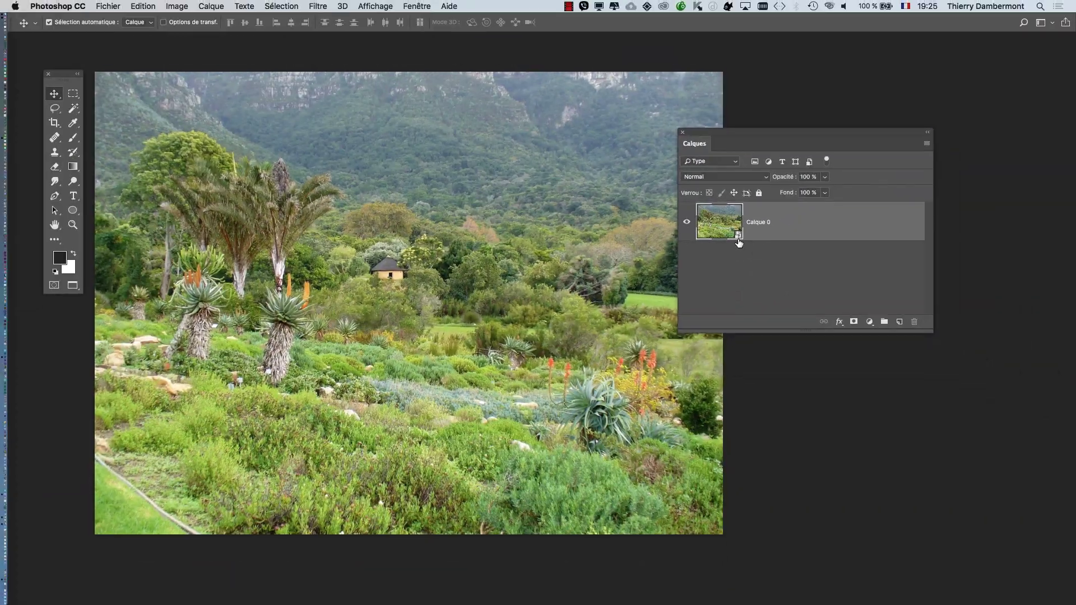
pyautogui.press('super')
pyautogui.moveTo(63, 77); pyautogui.dragTo(152, 80)
pyautogui.moveTo(373, 82); pyautogui.dragTo(610, 69)
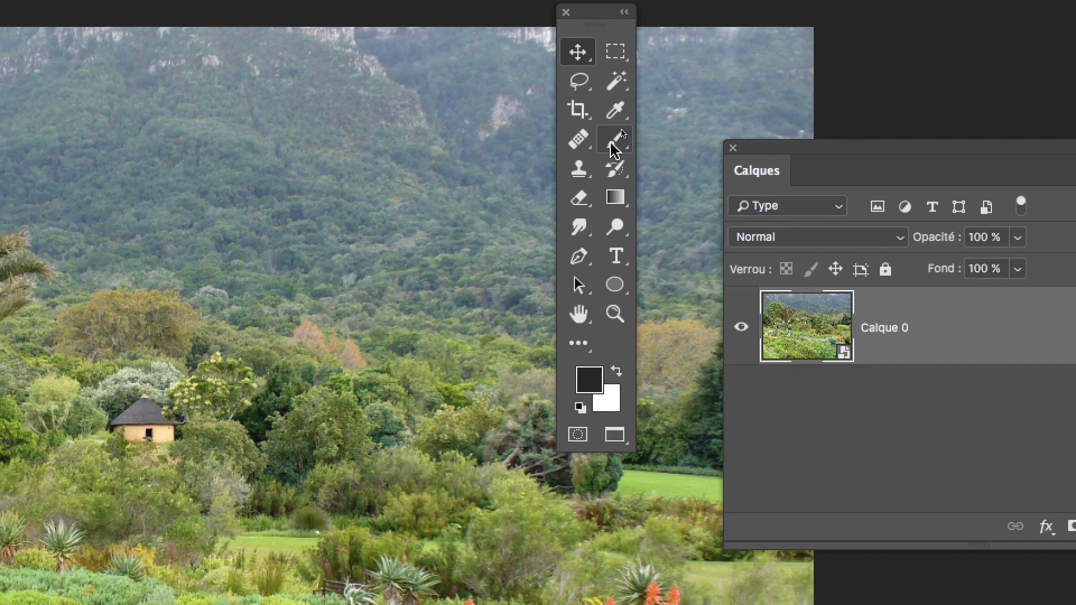
# Step: Try to paint on the smart object with the Brush tool (Outil Pinceau) and decline rasterizing it
pyautogui.click(402, 52)
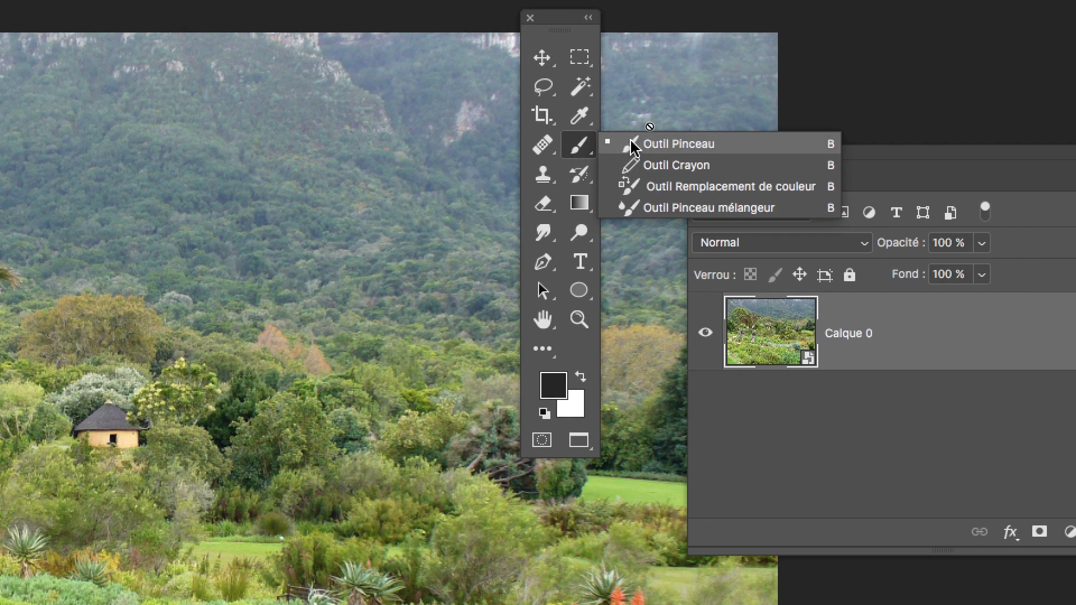
pyautogui.click(667, 138)
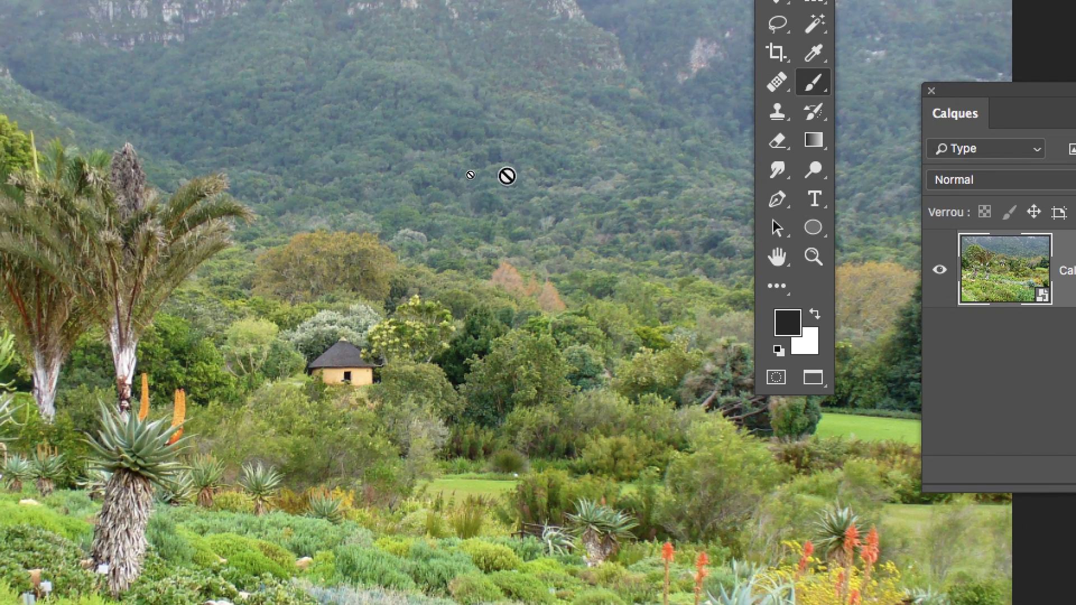
pyautogui.click(507, 175)
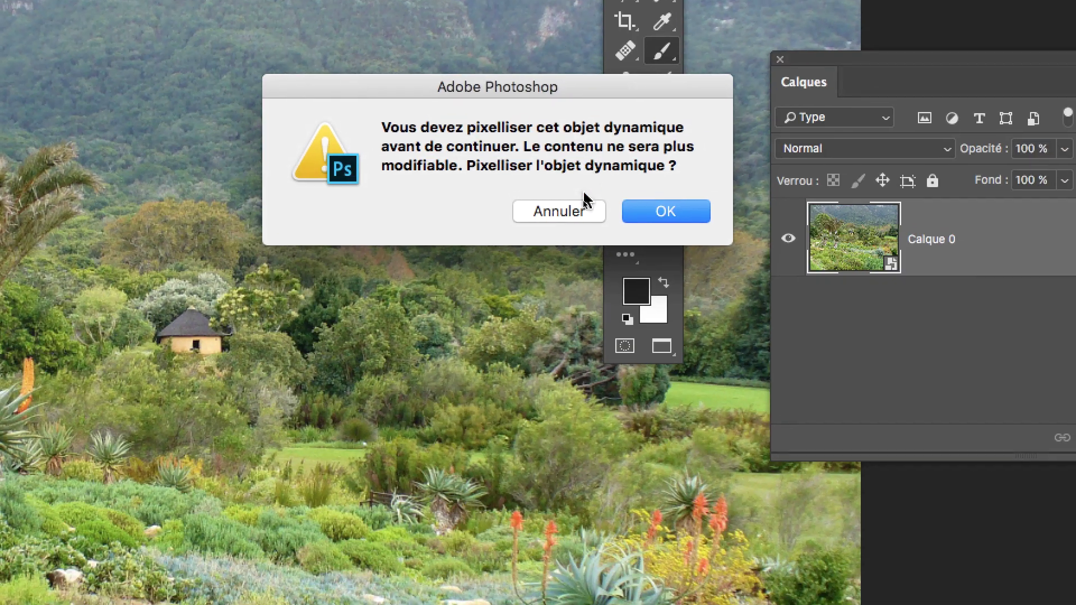
pyautogui.click(582, 210)
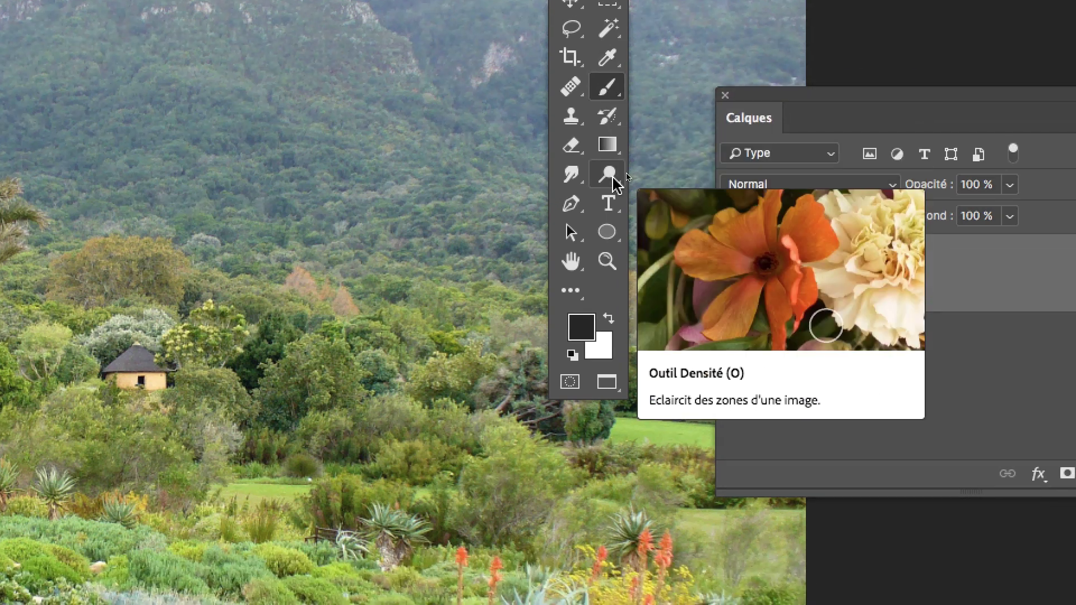
# Step: Try to lighten the smart object with the Dodge tool (Outil Densité -) and decline rasterizing it
pyautogui.click(617, 234)
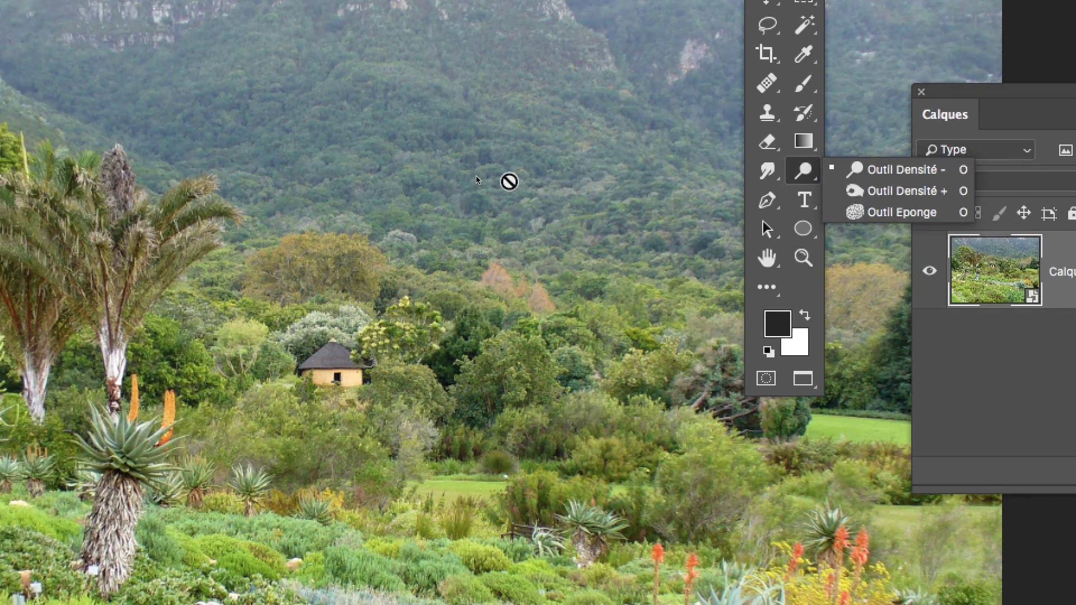
pyautogui.click(311, 187)
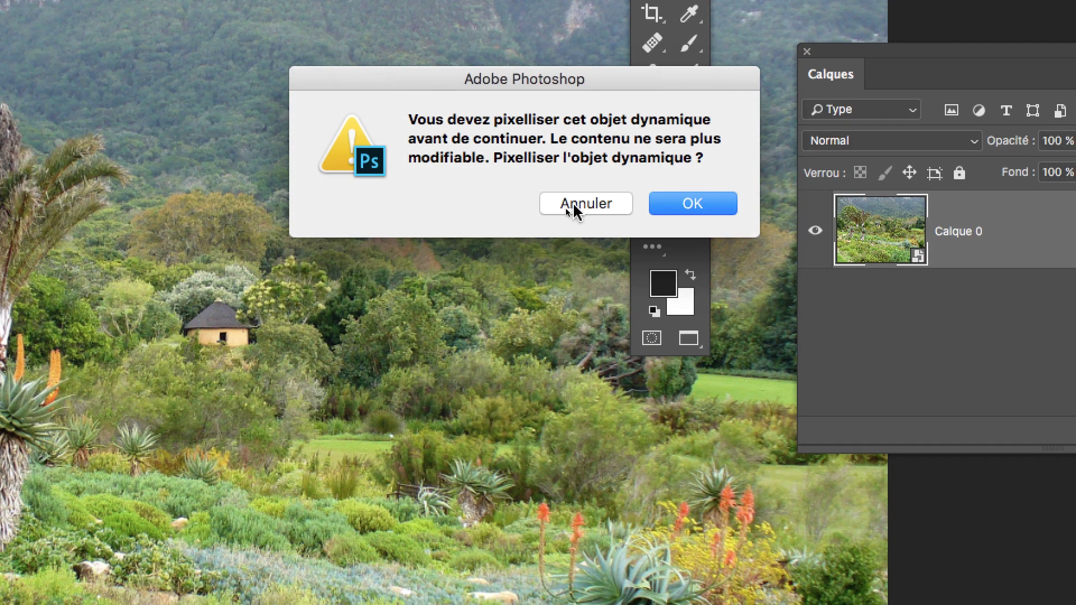
pyautogui.click(575, 206)
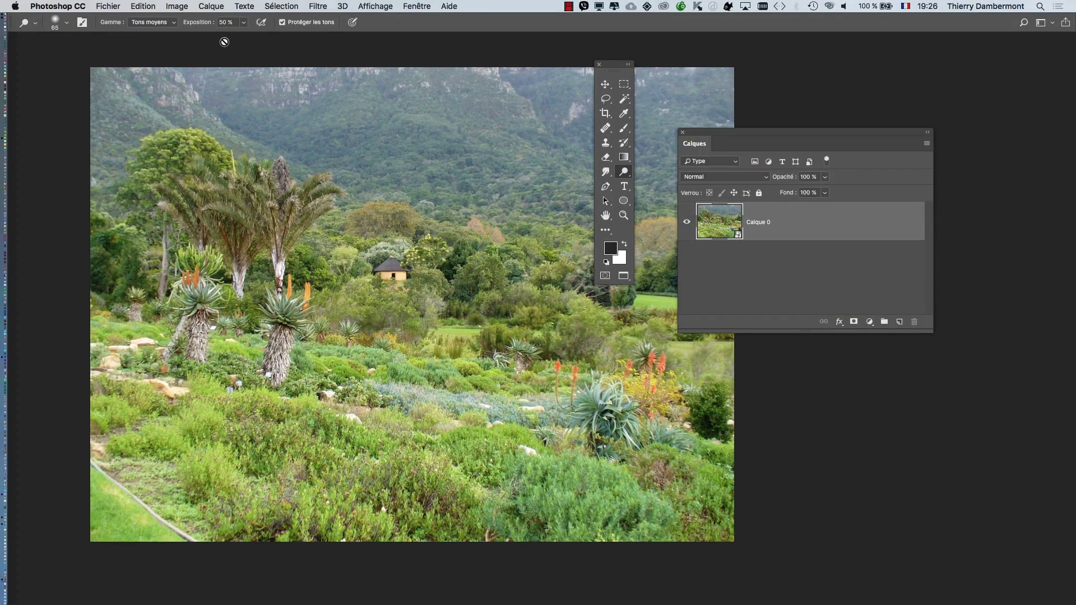
# Step: Open the image size settings (Taille de l'image) for the aloe garden document and shrink their window
pyautogui.click(177, 5)
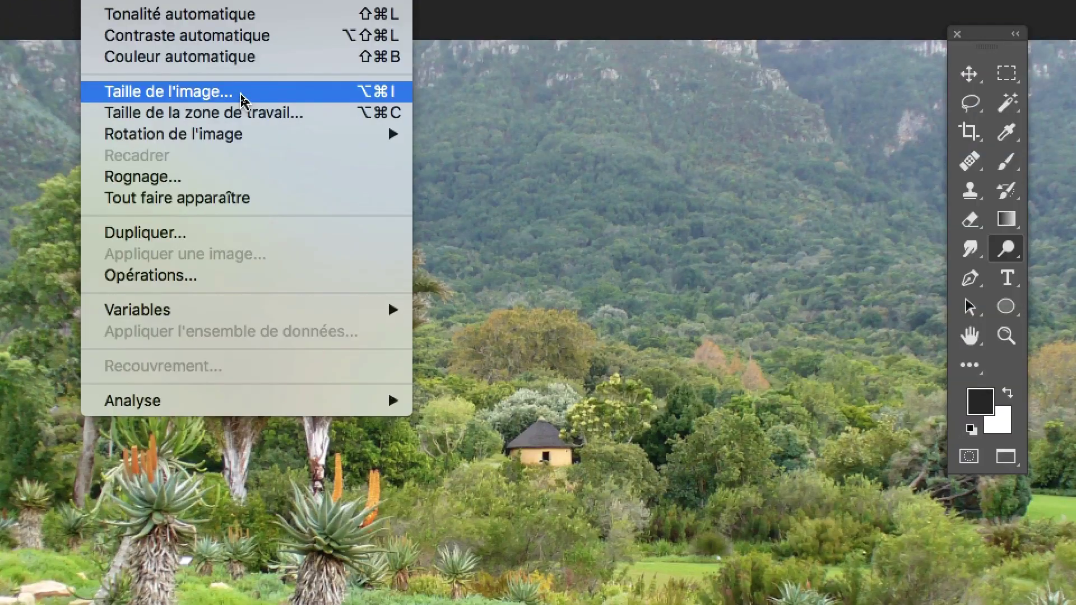
pyautogui.click(242, 97)
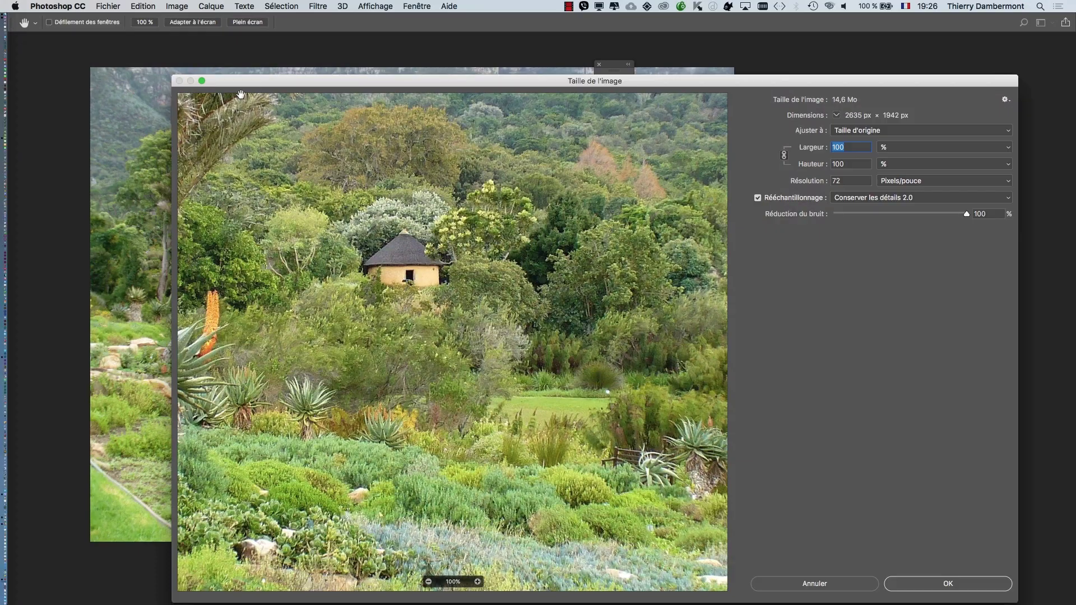
pyautogui.moveTo(1017, 602); pyautogui.dragTo(816, 403)
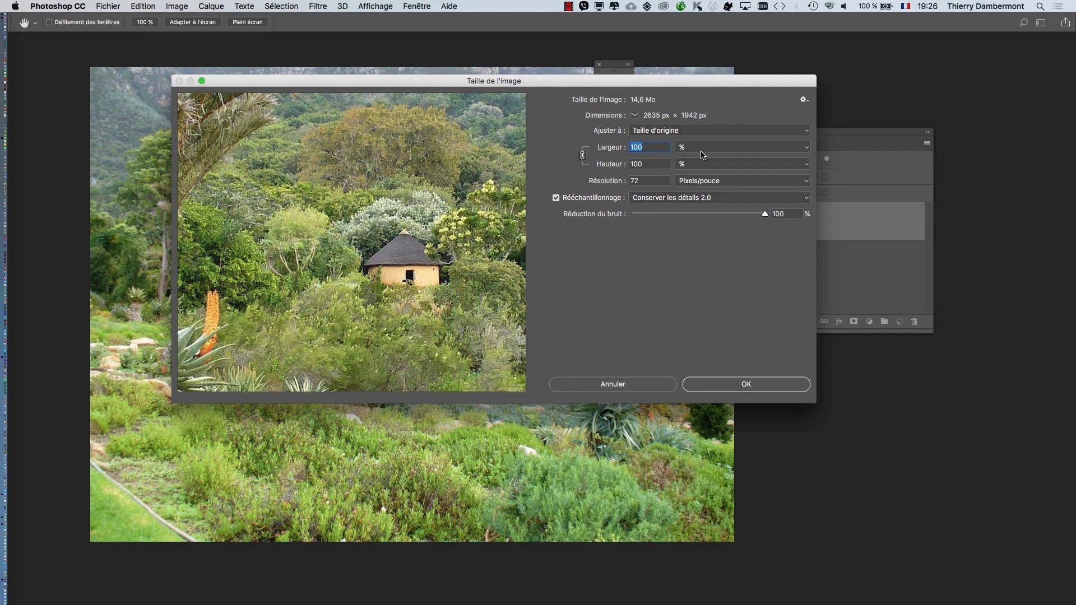
pyautogui.press('alt+super+8')
pyautogui.press('alt')
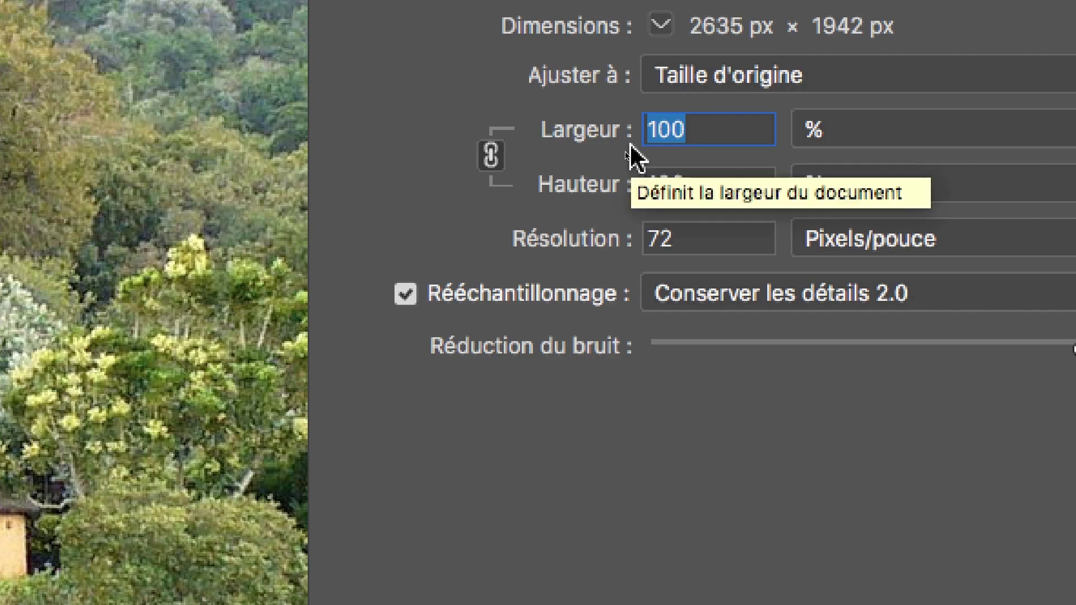
# Step: Try a linked width and height of 10 %, followed by 25 %, for the image size
pyautogui.write('1')
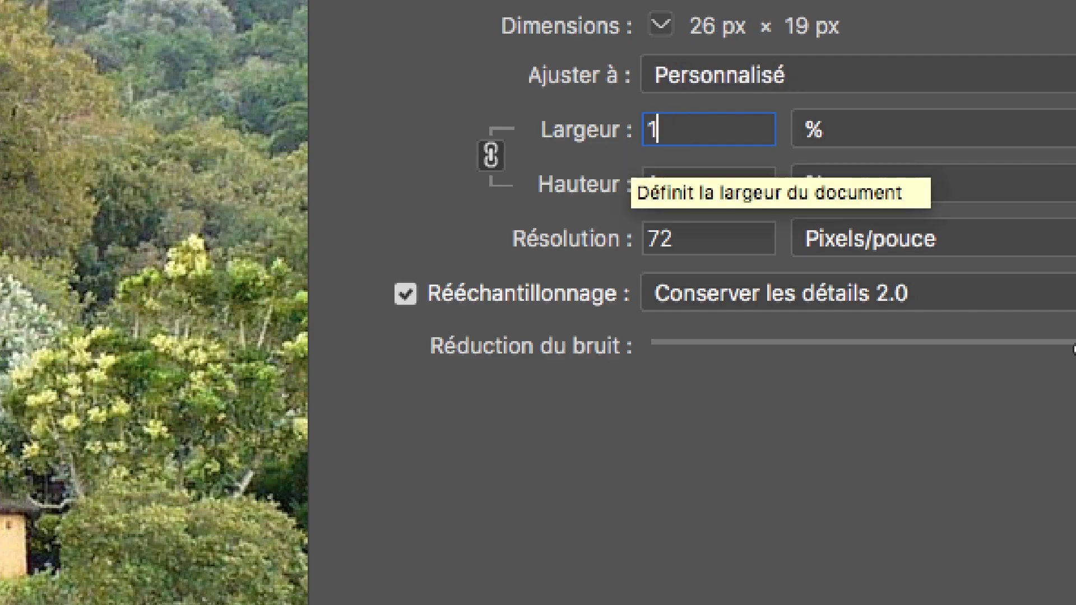
pyautogui.write('0')
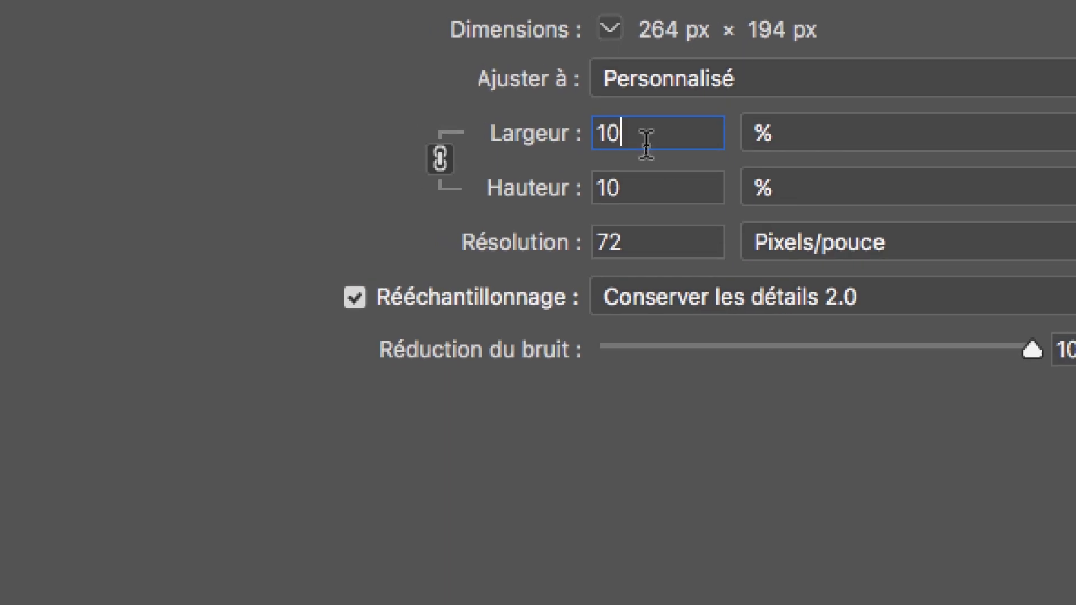
pyautogui.moveTo(627, 135); pyautogui.dragTo(581, 134)
pyautogui.write('25')
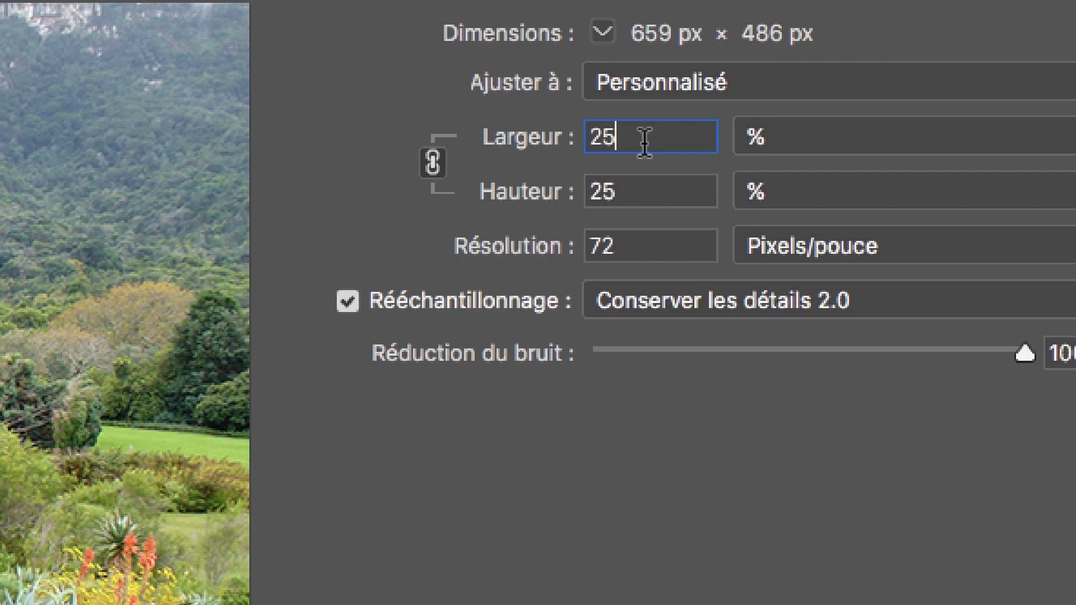
# Step: Return the image's linked width to 100 % and reduce it to 25 % again for comparison
pyautogui.doubleClick(644, 143)
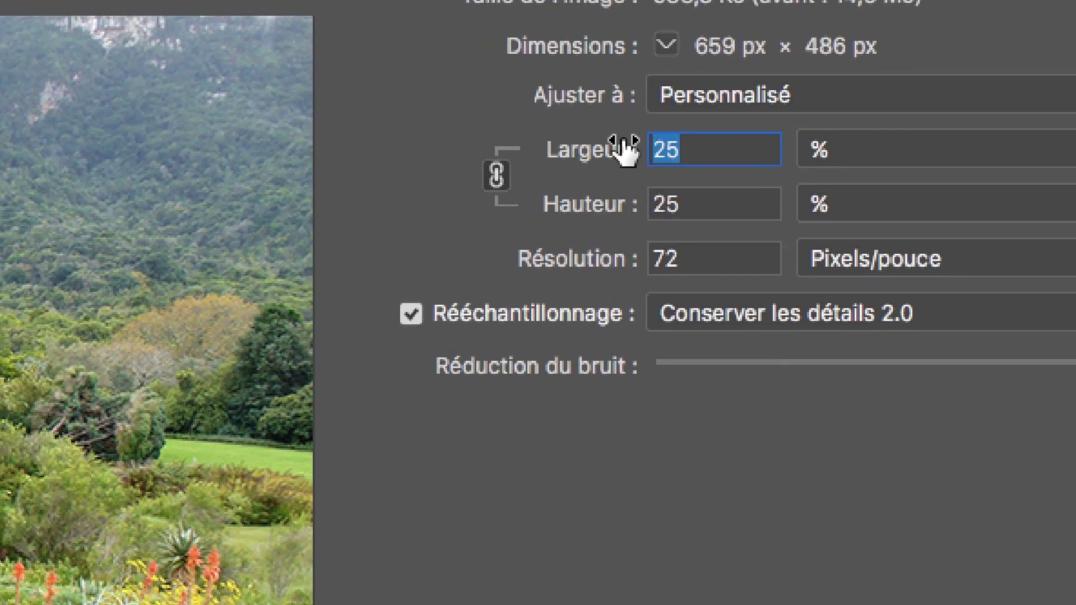
pyautogui.write('100')
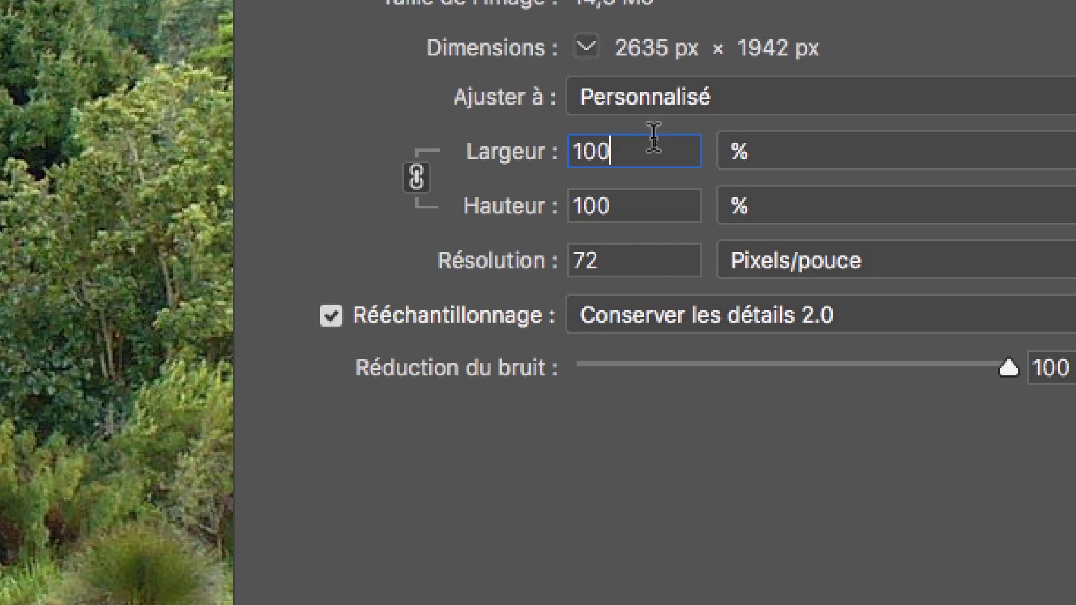
pyautogui.moveTo(634, 146); pyautogui.dragTo(565, 151)
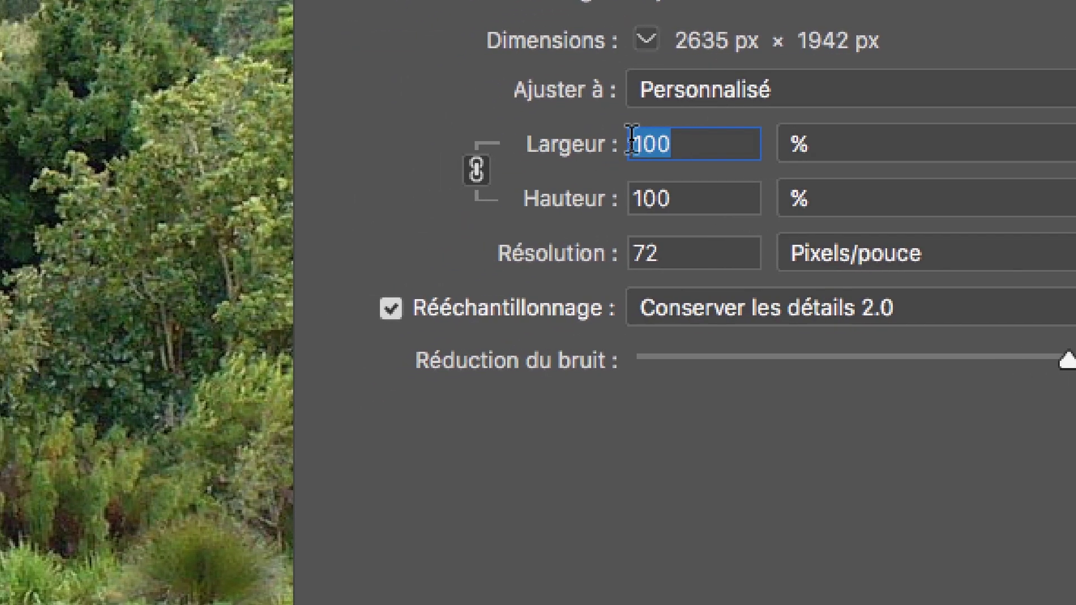
pyautogui.write('25')
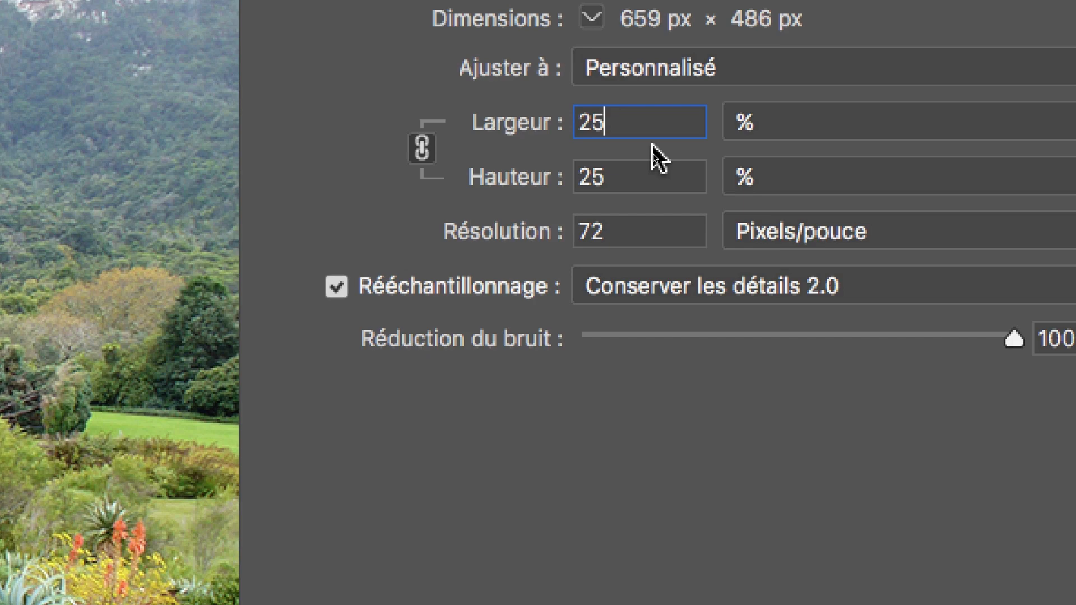
# Step: Set the image's linked width to 10 % and alternate between 100 % and 10 % to compare pixel dimensions, ending at 100 %
pyautogui.press('BackSpace')
pyautogui.press('BackSpace')
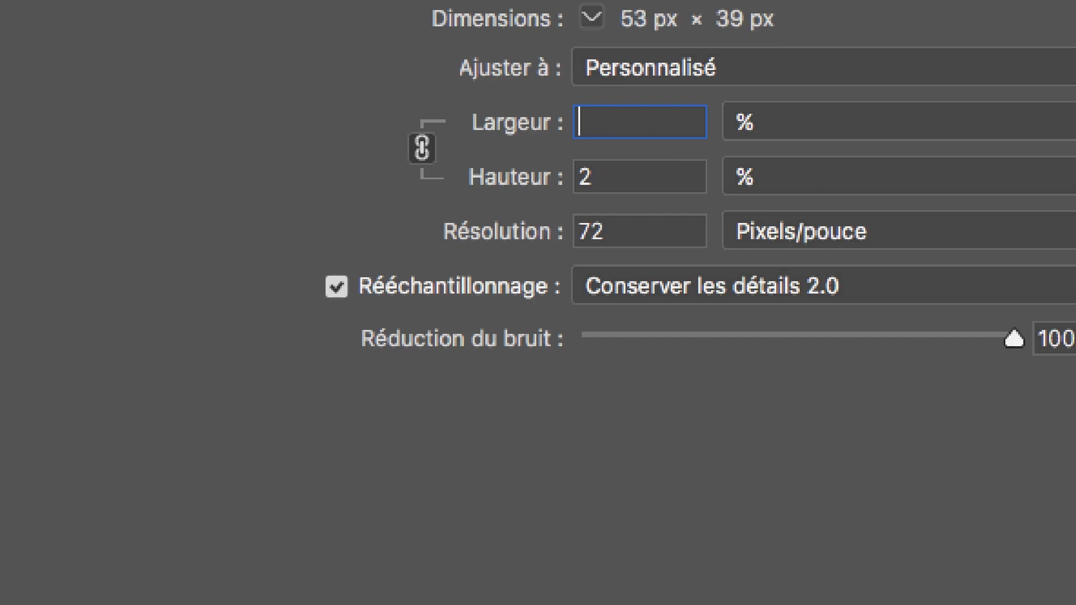
pyautogui.write('10')
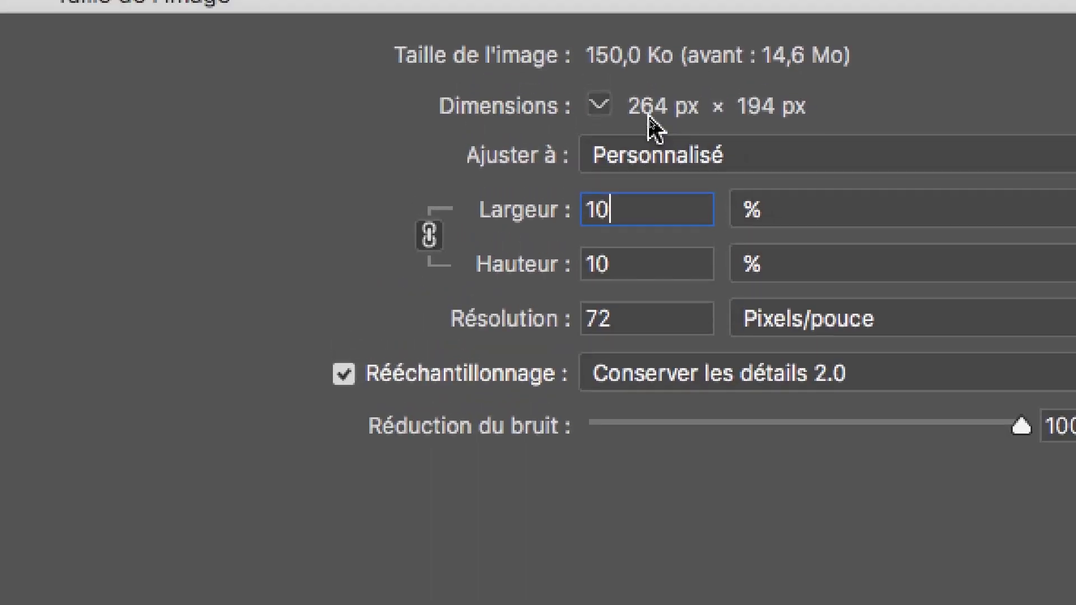
pyautogui.write('0')
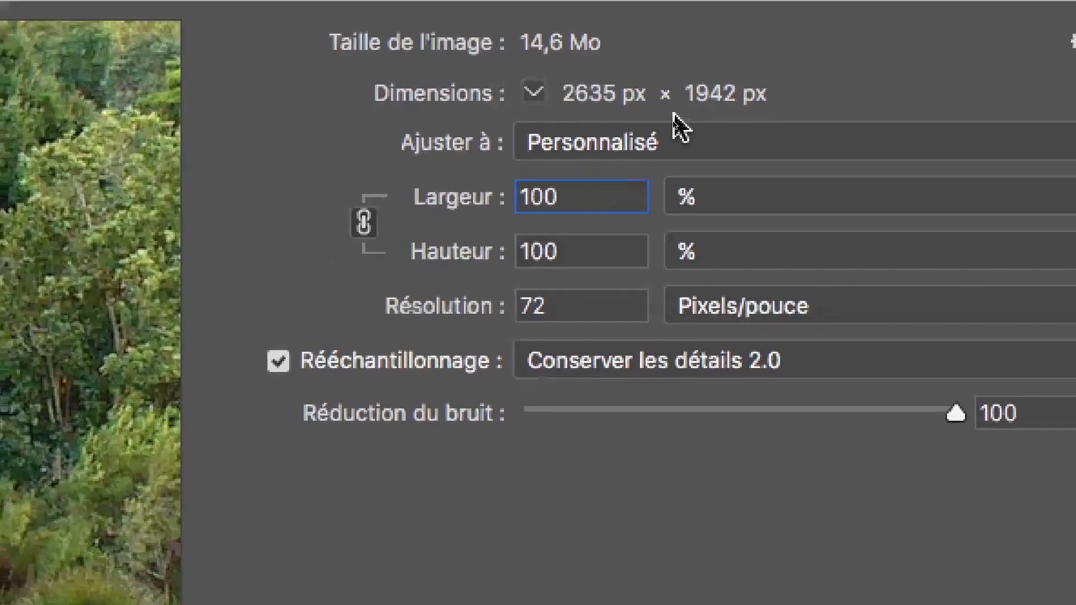
pyautogui.press('BackSpace')
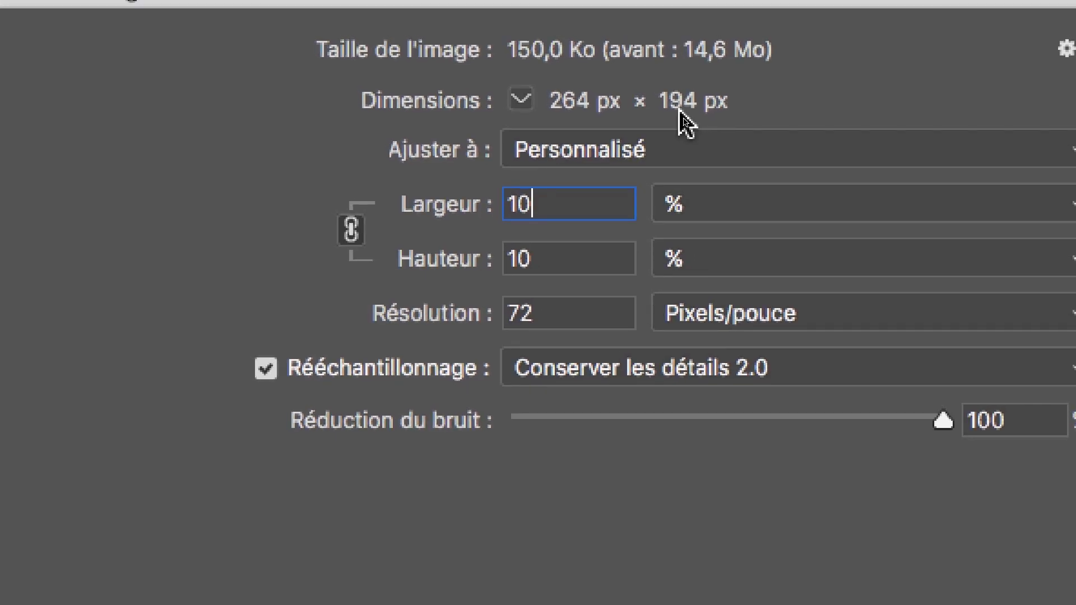
pyautogui.write('0')
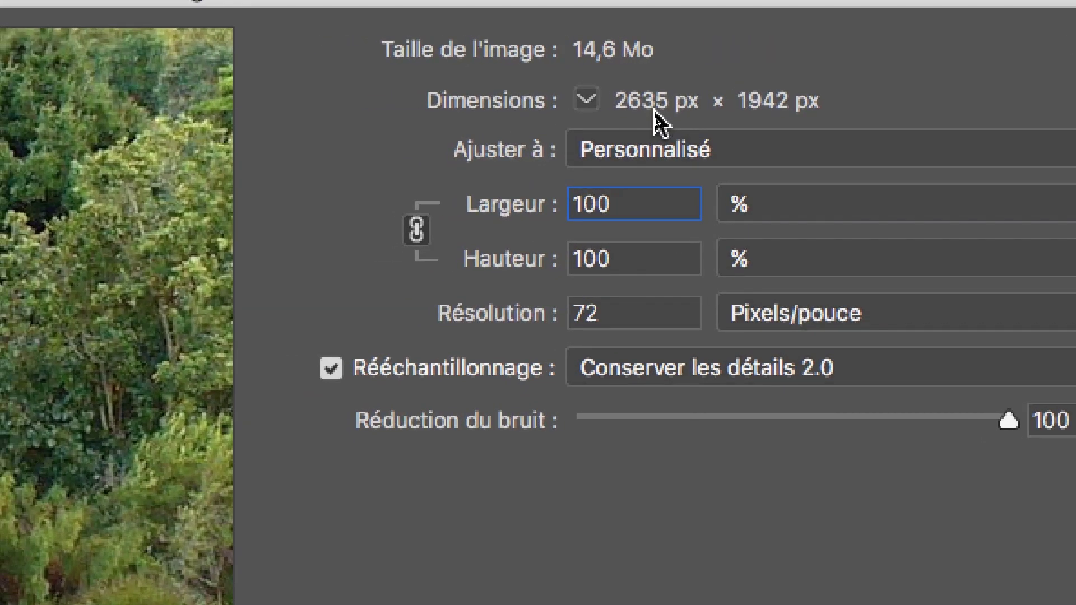
# Step: Resample the image to a linked width and height of 10 % and apply the new size
pyautogui.press('BackSpace')
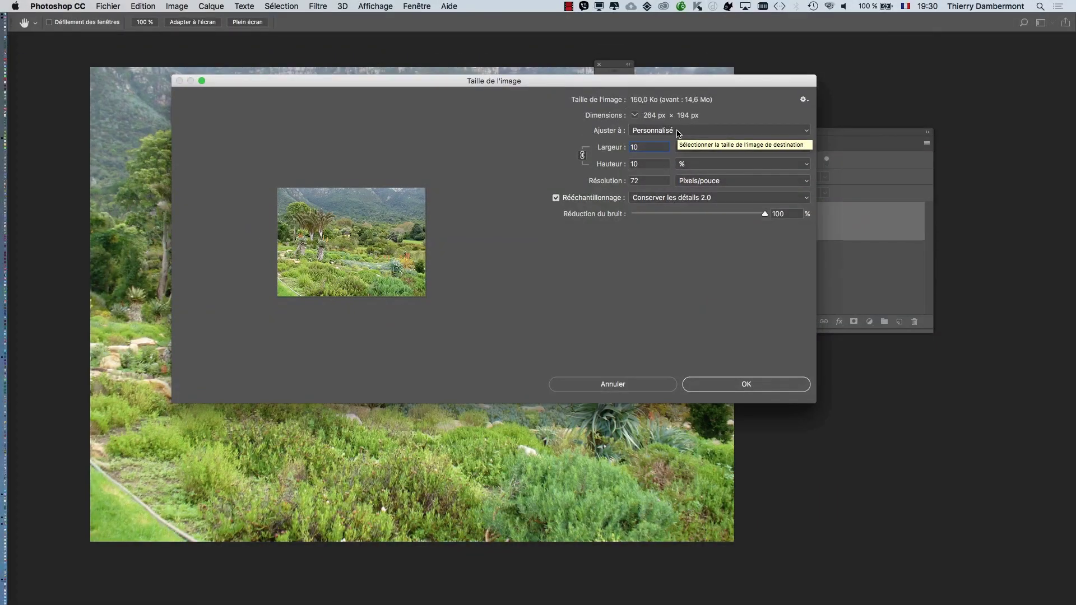
pyautogui.click(748, 388)
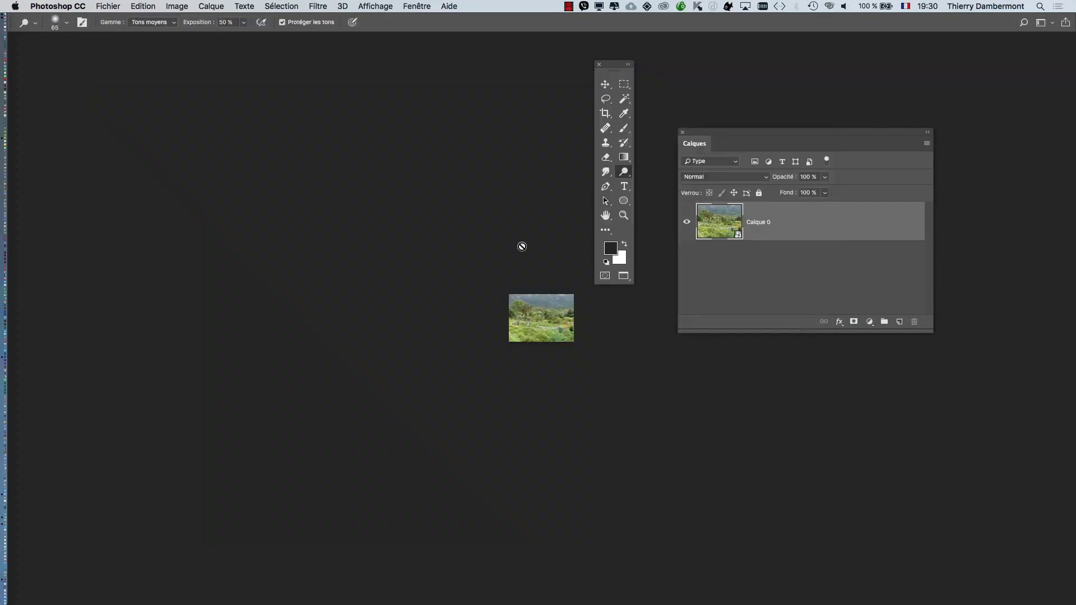
pyautogui.moveTo(516, 307); pyautogui.dragTo(303, 261)
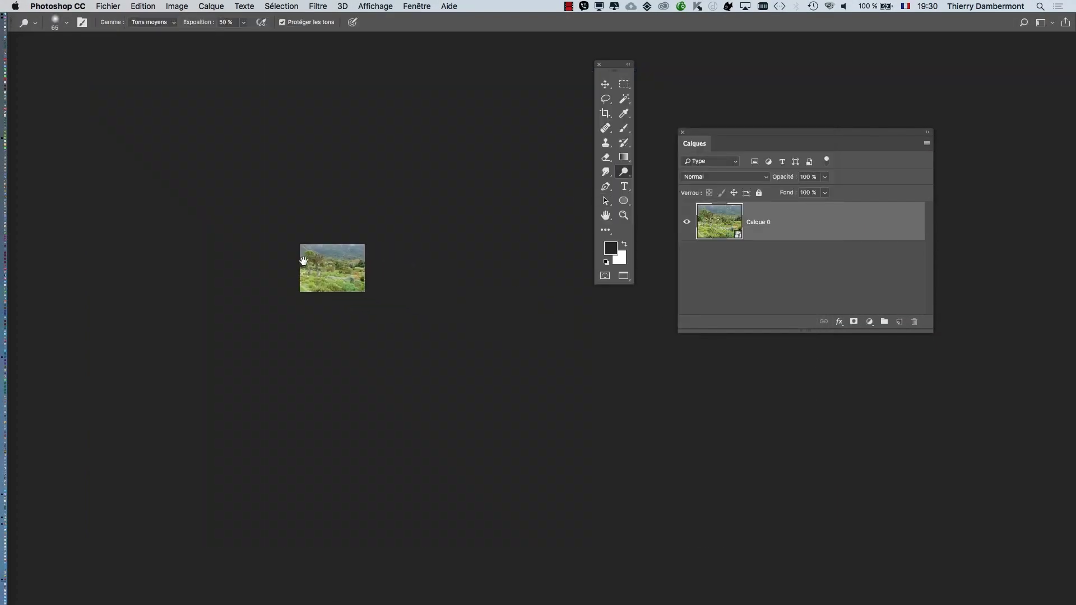
# Step: Zoom in and out on the reduced image around the palms and the hut to examine its pixel detail
pyautogui.click(606, 216)
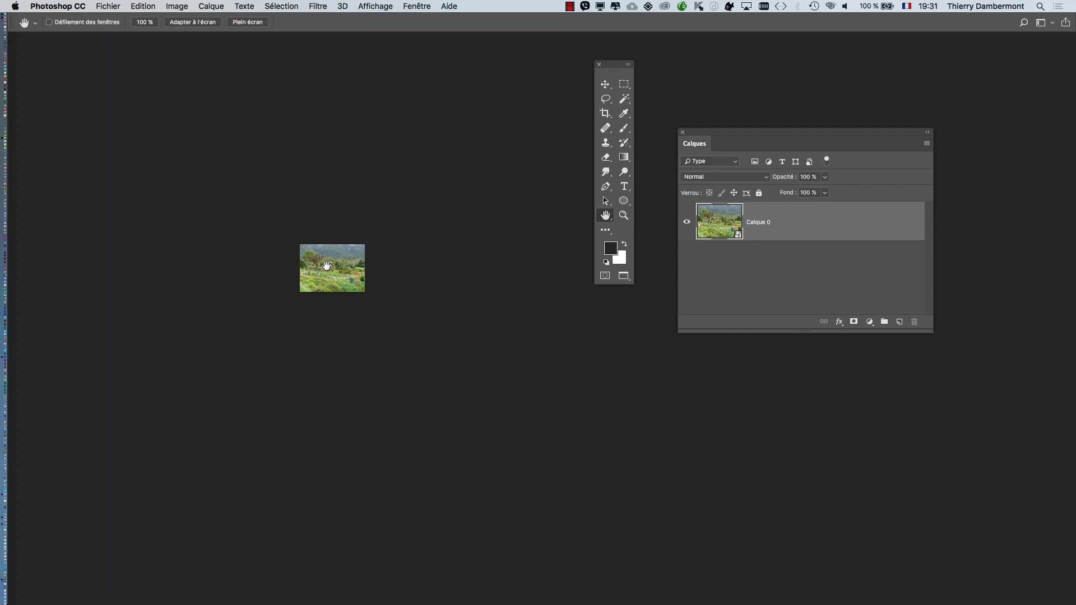
pyautogui.press('super+plus')
pyautogui.press('super+plus')
pyautogui.press('super+plus')
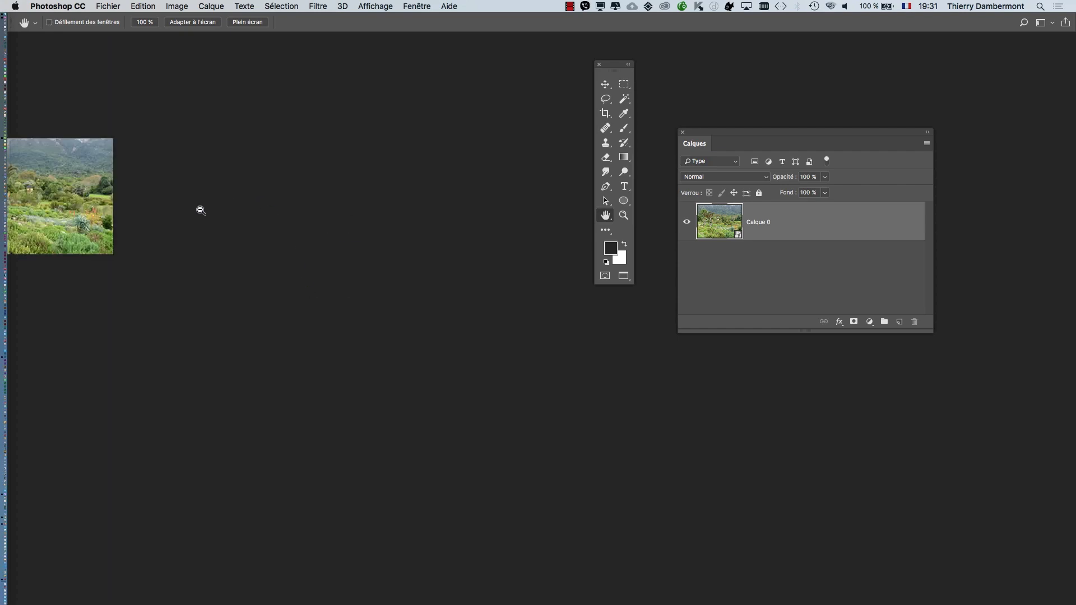
pyautogui.moveTo(178, 226); pyautogui.dragTo(617, 395)
pyautogui.scroll(6, 431, 361)
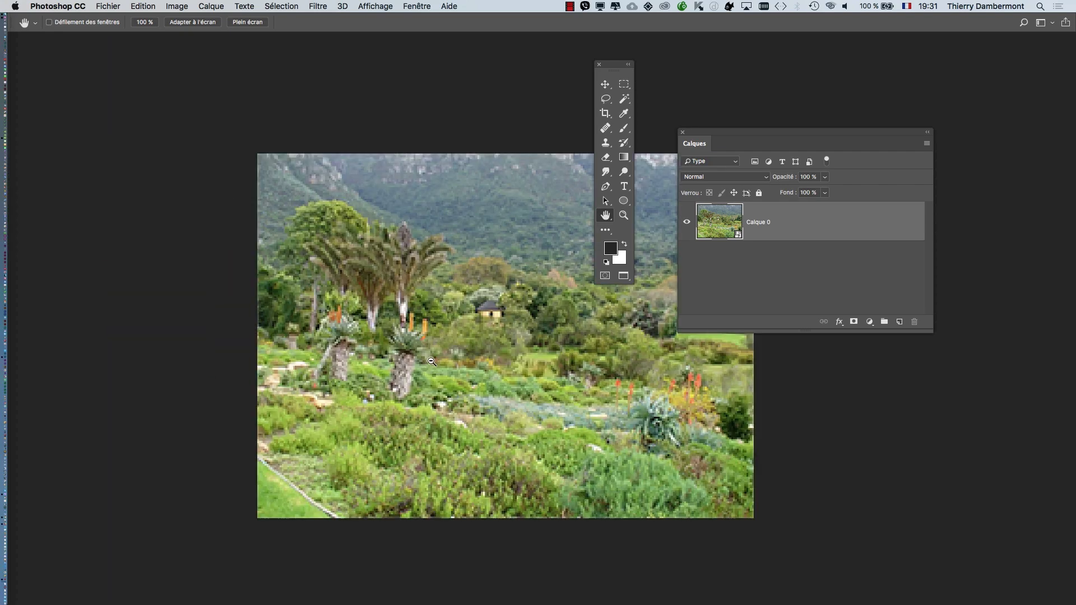
pyautogui.scroll(2, 432, 361)
pyautogui.moveTo(434, 329); pyautogui.dragTo(318, 317)
pyautogui.scroll(5, 317, 317)
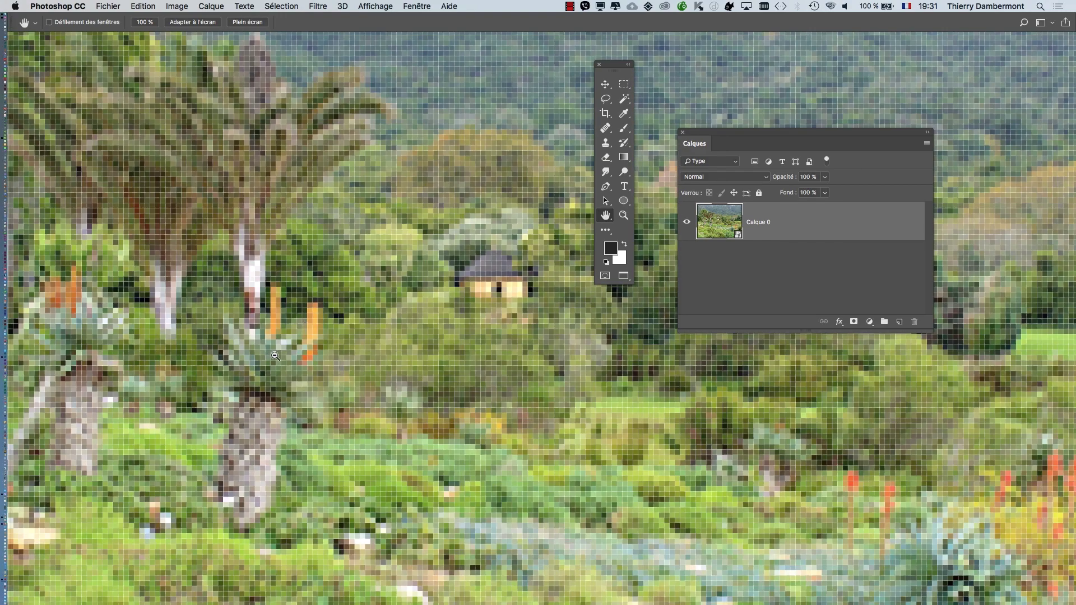
pyautogui.scroll(-5, 275, 356)
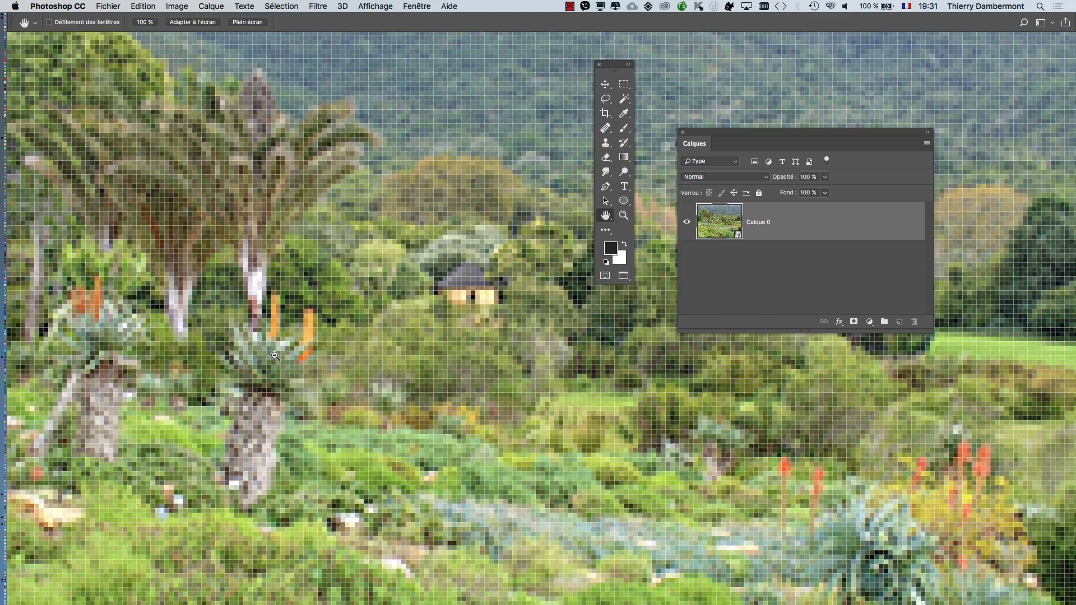
pyautogui.scroll(-5, 275, 356)
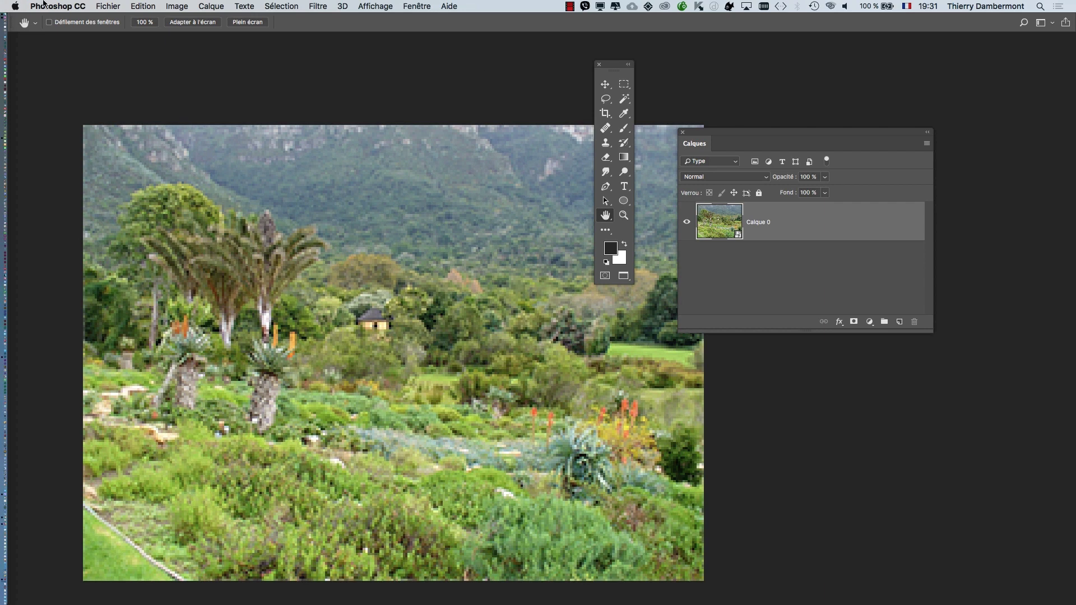
# Step: Enlarge the image to a linked width and height of 1000 %, check the hut in the resize preview, and apply
pyautogui.click(177, 6)
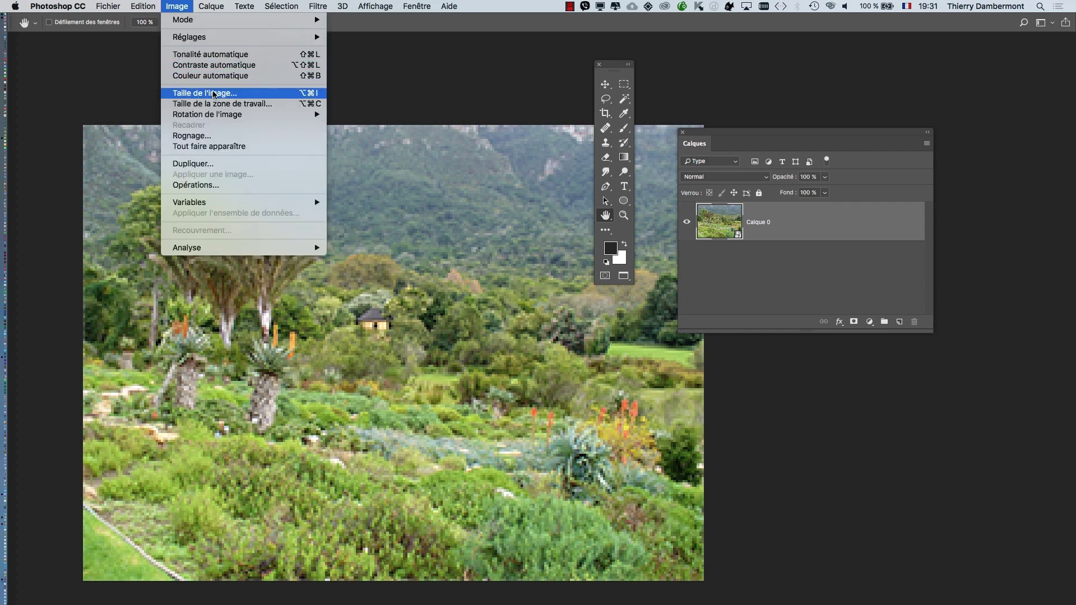
pyautogui.click(233, 101)
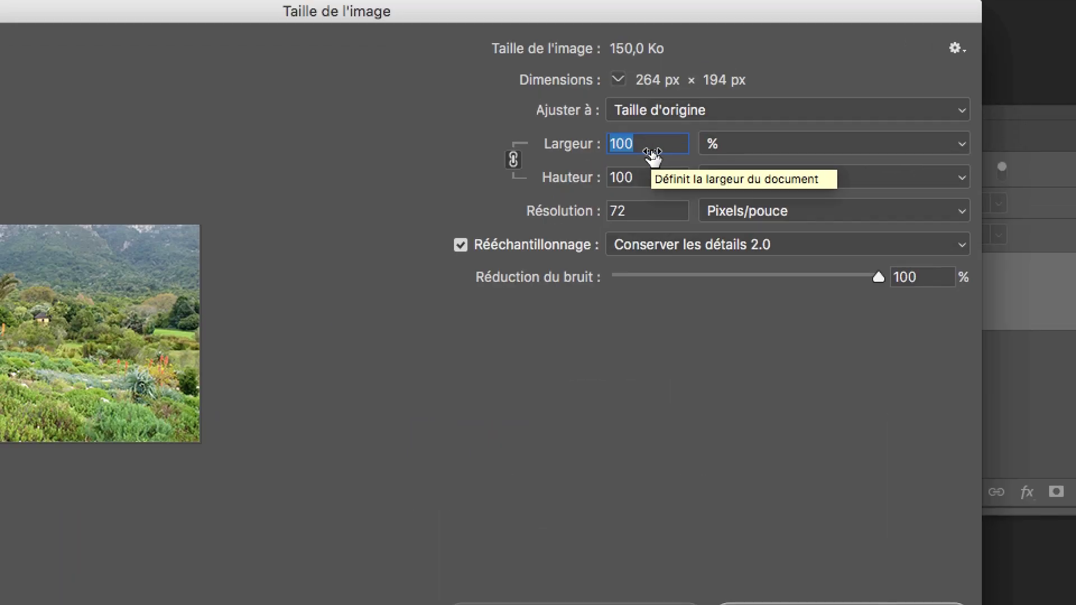
pyautogui.click(652, 150)
pyautogui.write('0')
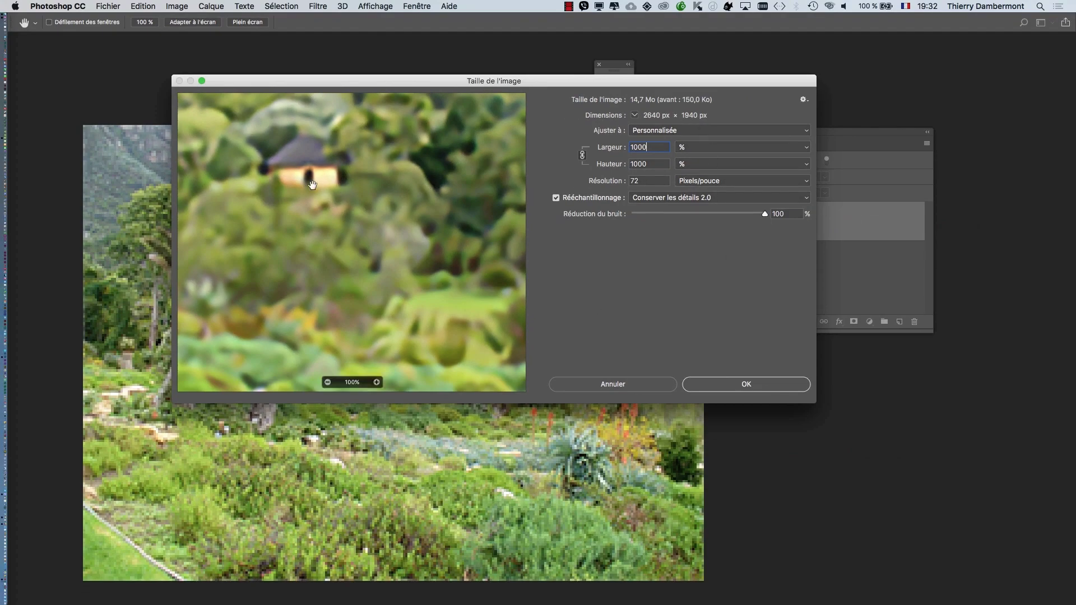
pyautogui.moveTo(311, 184); pyautogui.dragTo(364, 226)
pyautogui.moveTo(417, 80); pyautogui.dragTo(719, 120)
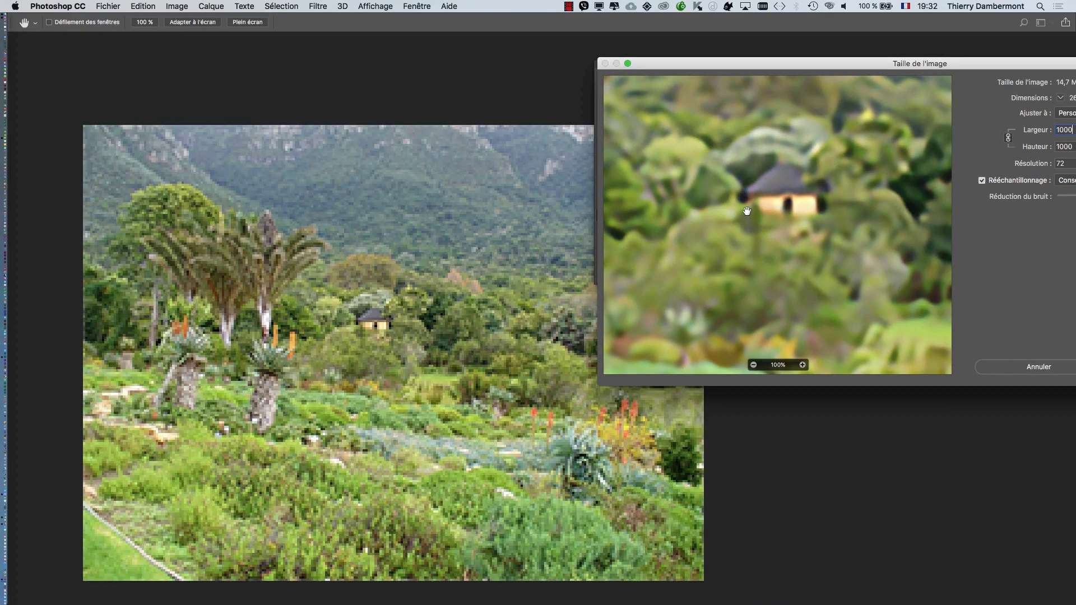
pyautogui.moveTo(866, 64); pyautogui.dragTo(423, 102)
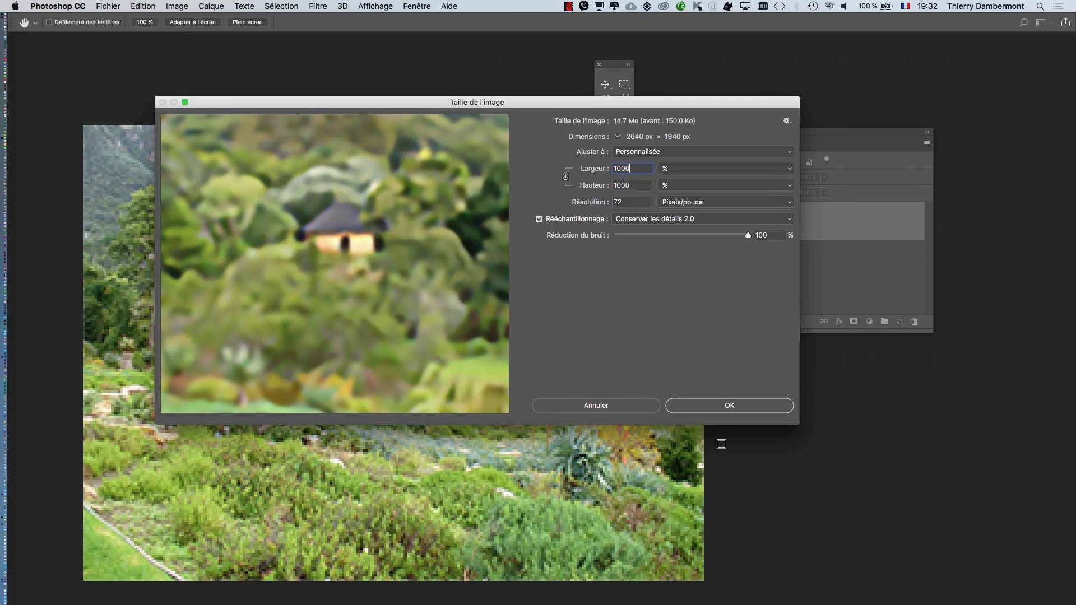
pyautogui.click(719, 404)
# Step: Examine the hut's detail in the enlarged smart object image, then zoom out to view the whole garden
pyautogui.moveTo(449, 185); pyautogui.dragTo(448, 354)
pyautogui.moveTo(430, 150); pyautogui.dragTo(329, 304)
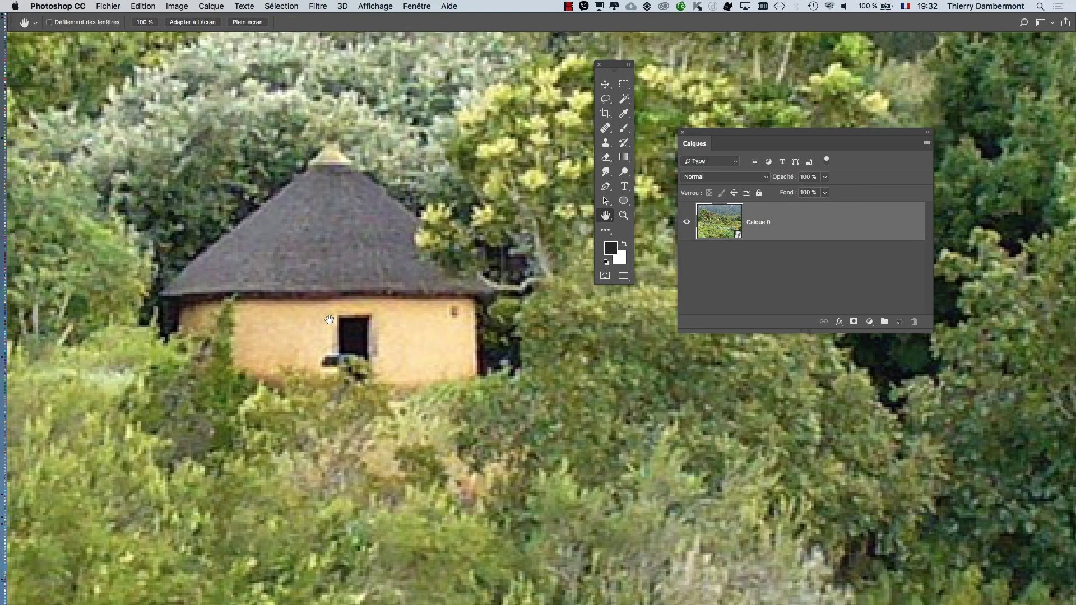
pyautogui.scroll(-5, 330, 321)
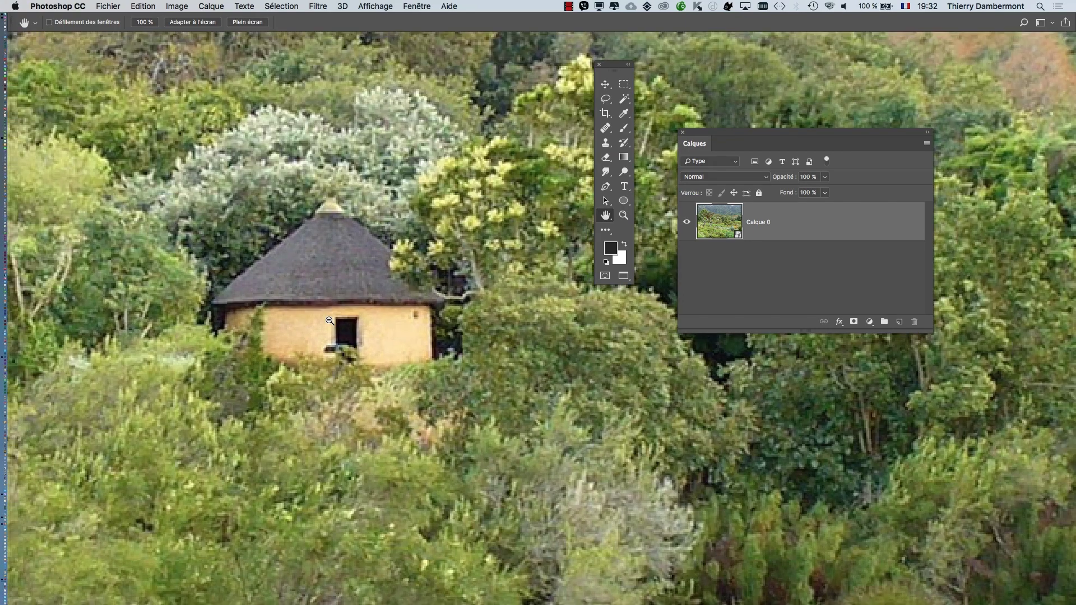
pyautogui.scroll(-1, 329, 321)
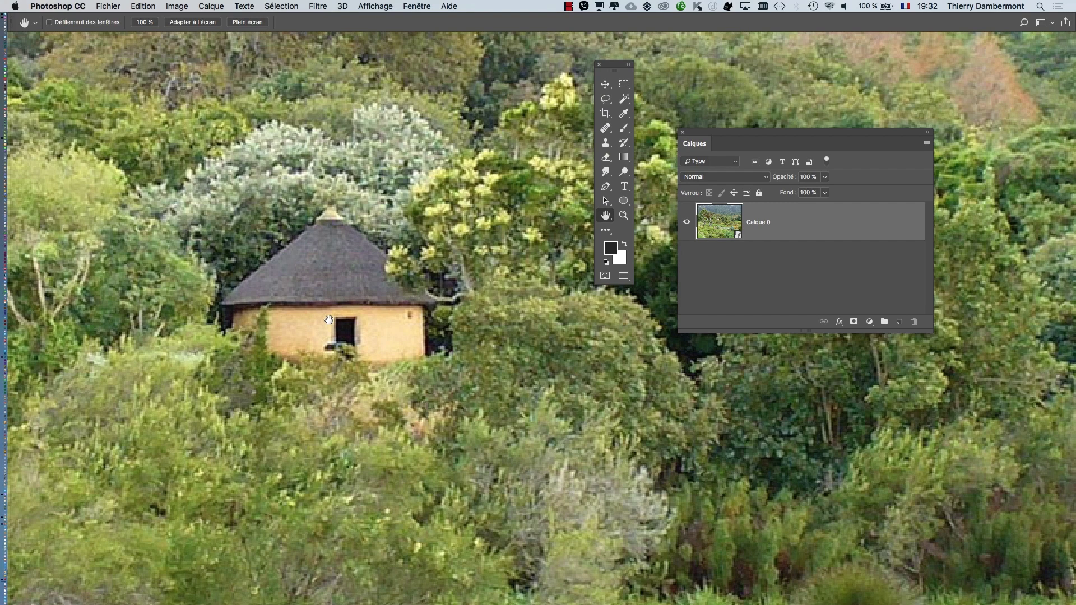
pyautogui.keyDown('alt'); pyautogui.click(380, 319); pyautogui.keyUp('alt')
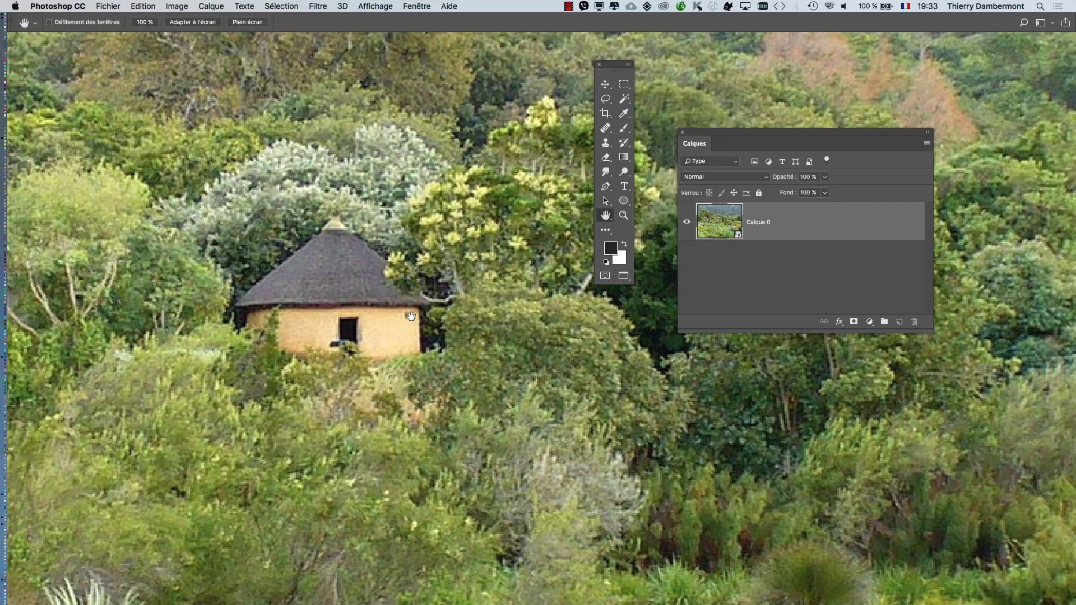
pyautogui.keyDown('alt'); pyautogui.click(429, 307); pyautogui.keyUp('alt')
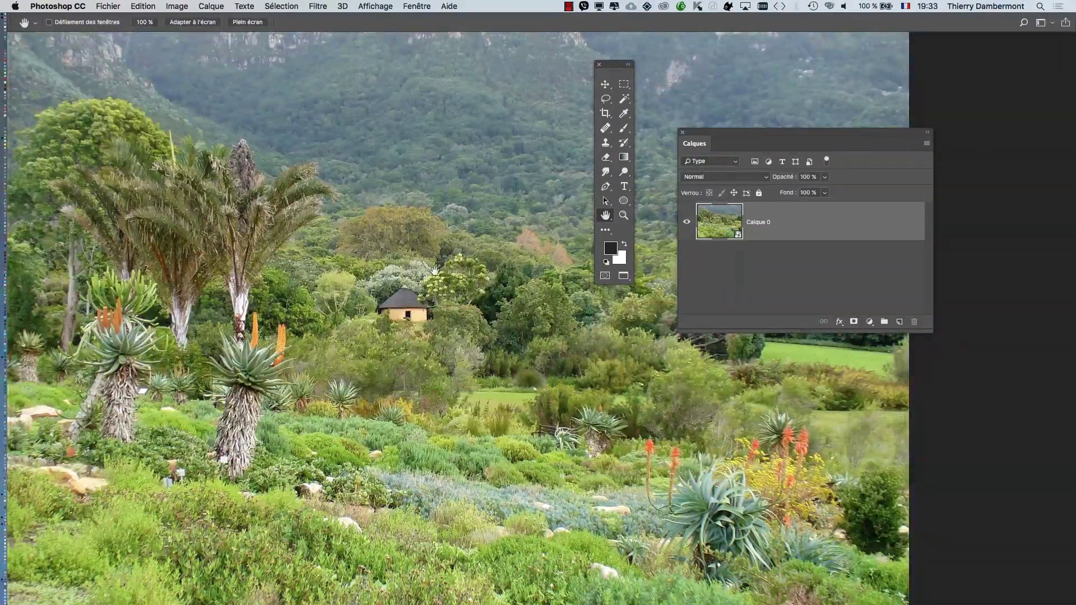
pyautogui.keyDown('alt'); pyautogui.click(434, 271); pyautogui.keyUp('alt')
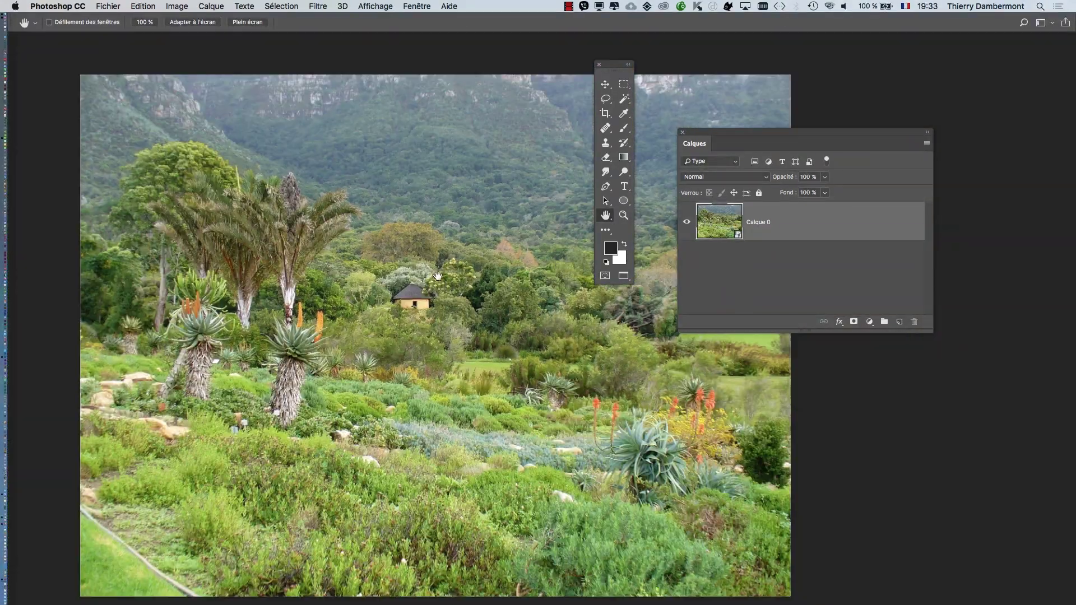
pyautogui.moveTo(298, 186); pyautogui.dragTo(256, 156)
# Step: Show the Navigation panel, move the Calques panel out of the way, and detach Navigation as a floating panel
pyautogui.click(416, 6)
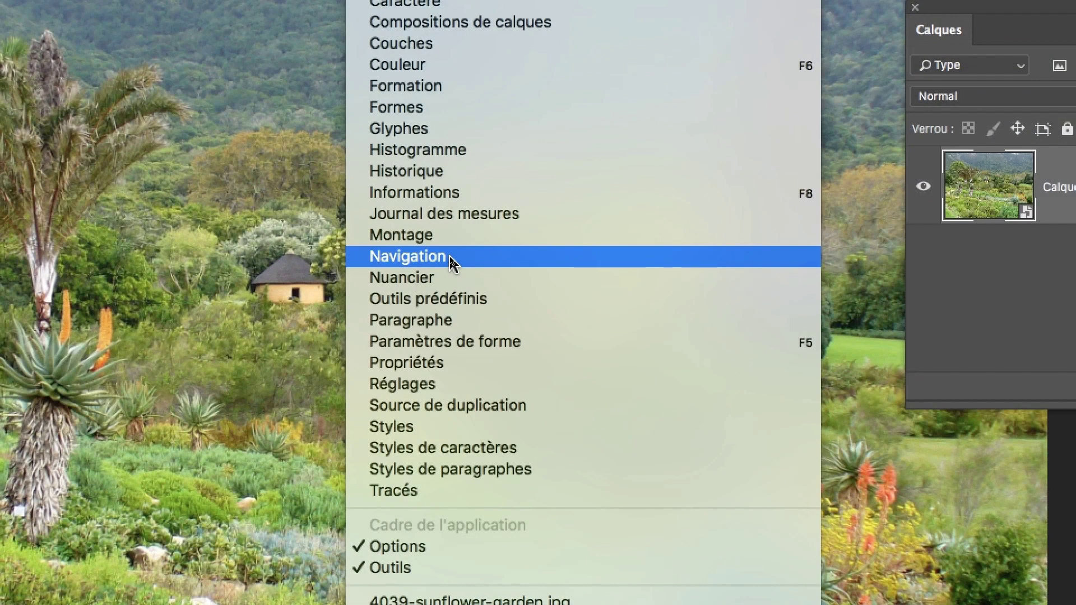
pyautogui.click(450, 261)
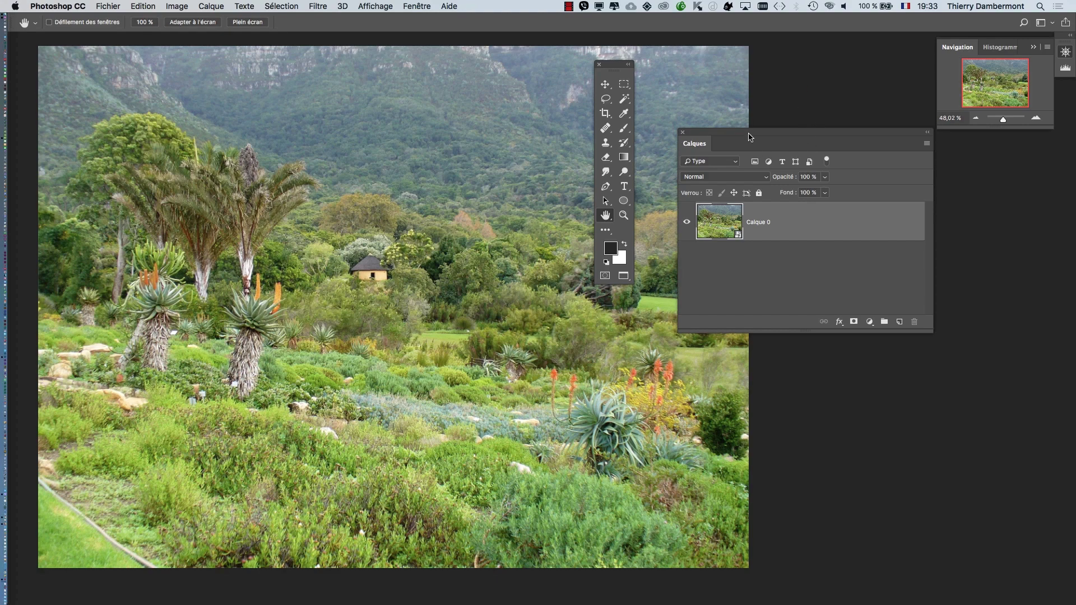
pyautogui.moveTo(750, 137); pyautogui.dragTo(862, 373)
pyautogui.moveTo(956, 56); pyautogui.dragTo(743, 97)
pyautogui.click(1033, 49)
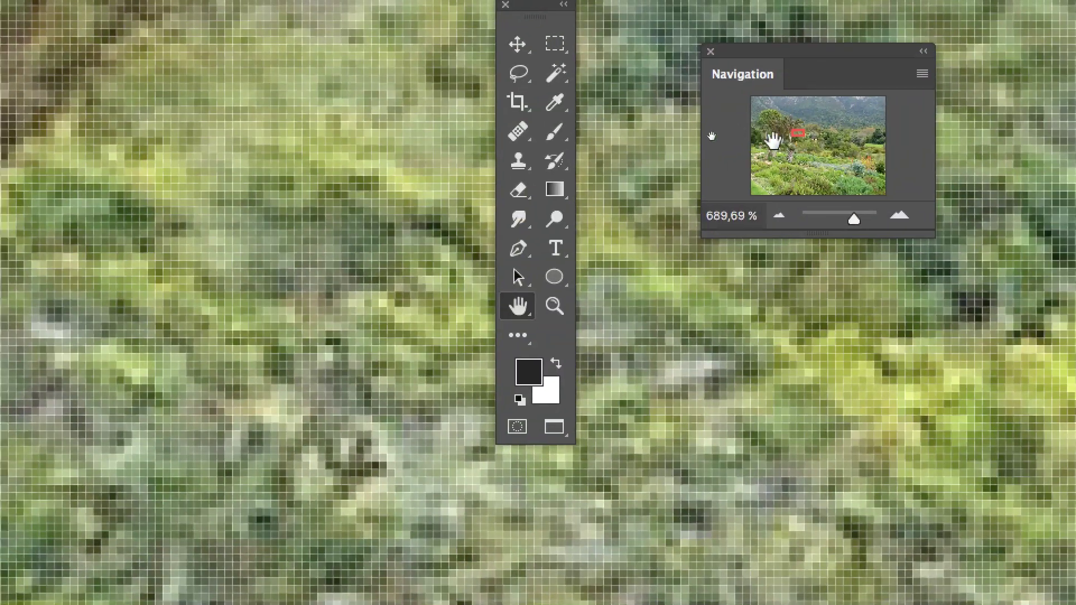
# Step: Zoom out to 315,49 % and shift the Navigation view frame onto the large tree beside the palms
pyautogui.scroll(-10, 691, 157)
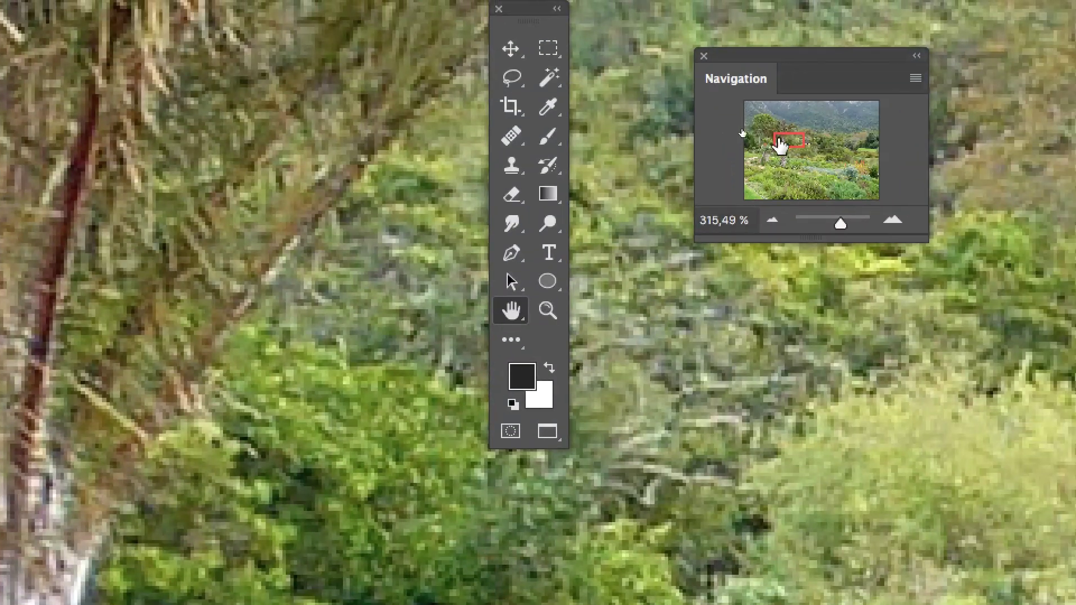
pyautogui.moveTo(780, 145); pyautogui.dragTo(749, 108)
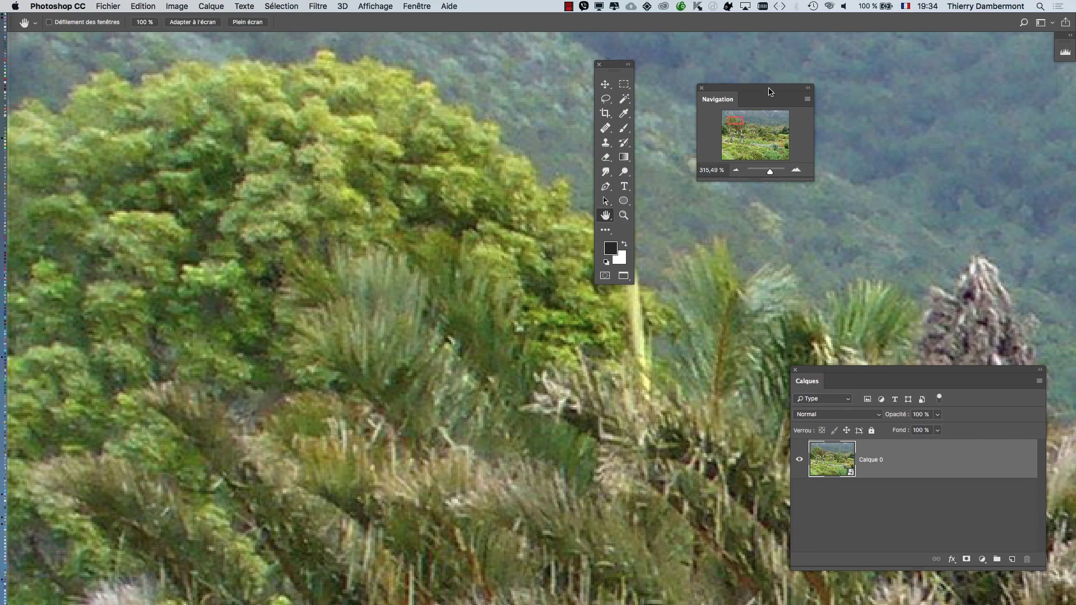
# Step: Enlarge the Navigation panel to a medium size and place it above the Calques panel
pyautogui.moveTo(769, 90); pyautogui.dragTo(136, 69)
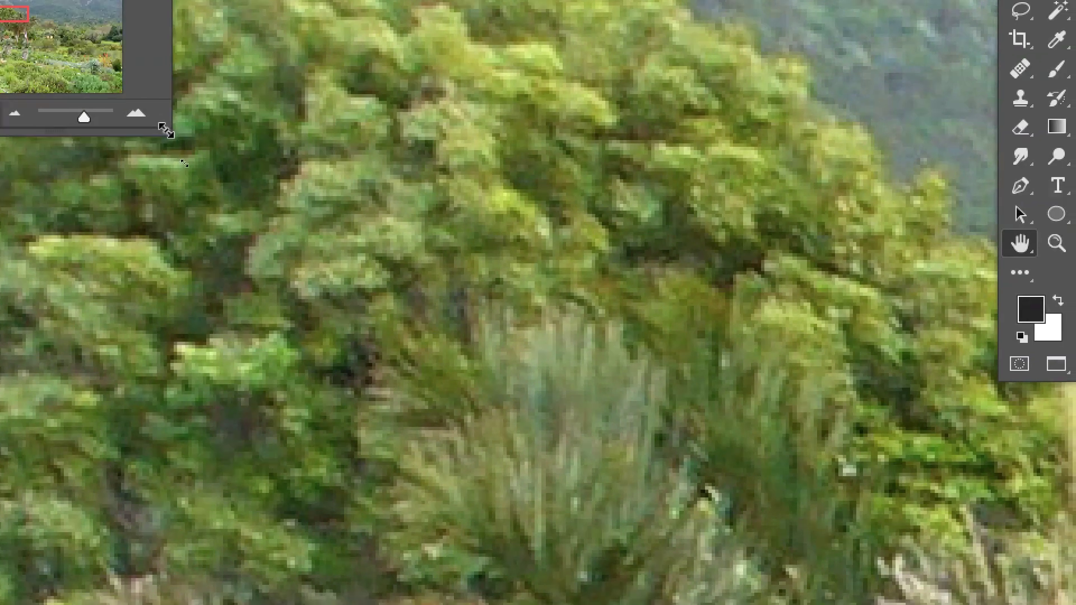
pyautogui.moveTo(202, 170); pyautogui.dragTo(592, 452)
pyautogui.moveTo(301, 229); pyautogui.dragTo(663, 470)
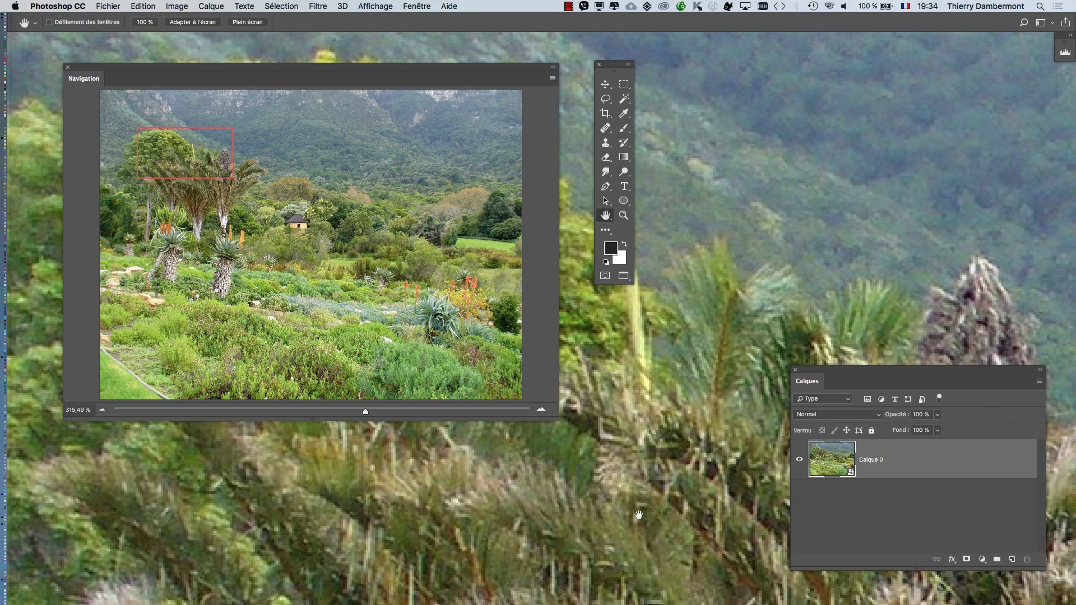
pyautogui.moveTo(554, 419); pyautogui.dragTo(394, 320)
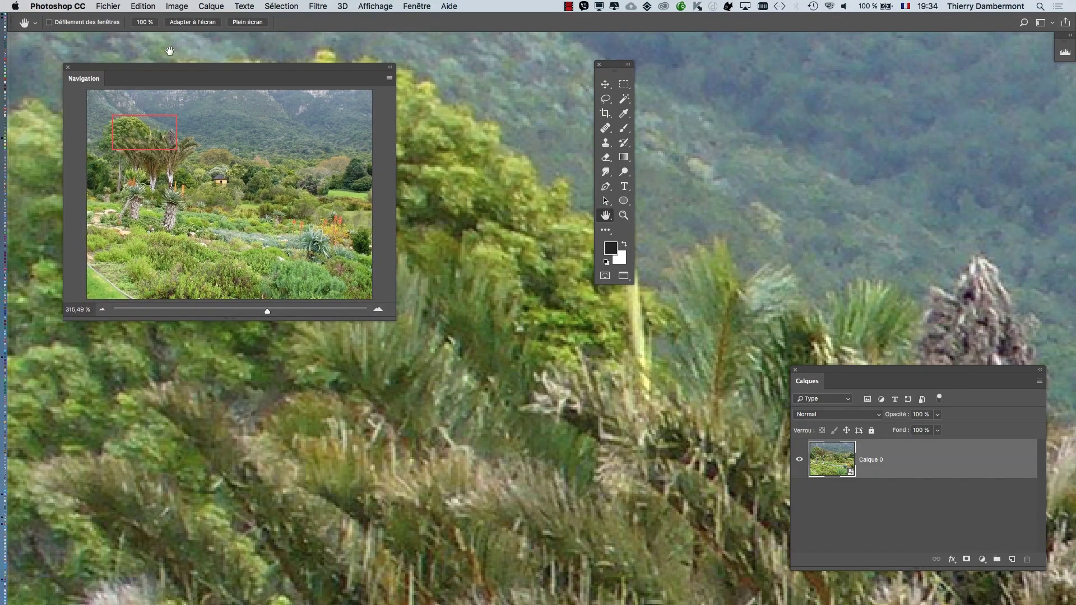
pyautogui.moveTo(171, 68); pyautogui.dragTo(795, 65)
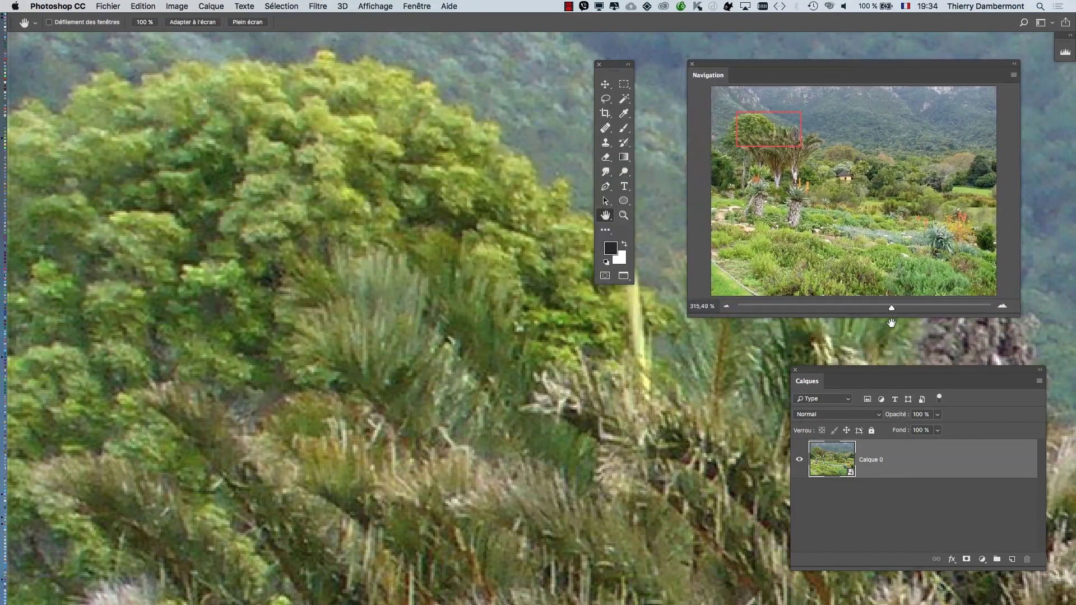
# Step: Reduce the view with the Navigation zoom slider to 28,65 % and reposition the whole garden image beside the tools
pyautogui.moveTo(891, 307); pyautogui.dragTo(856, 308)
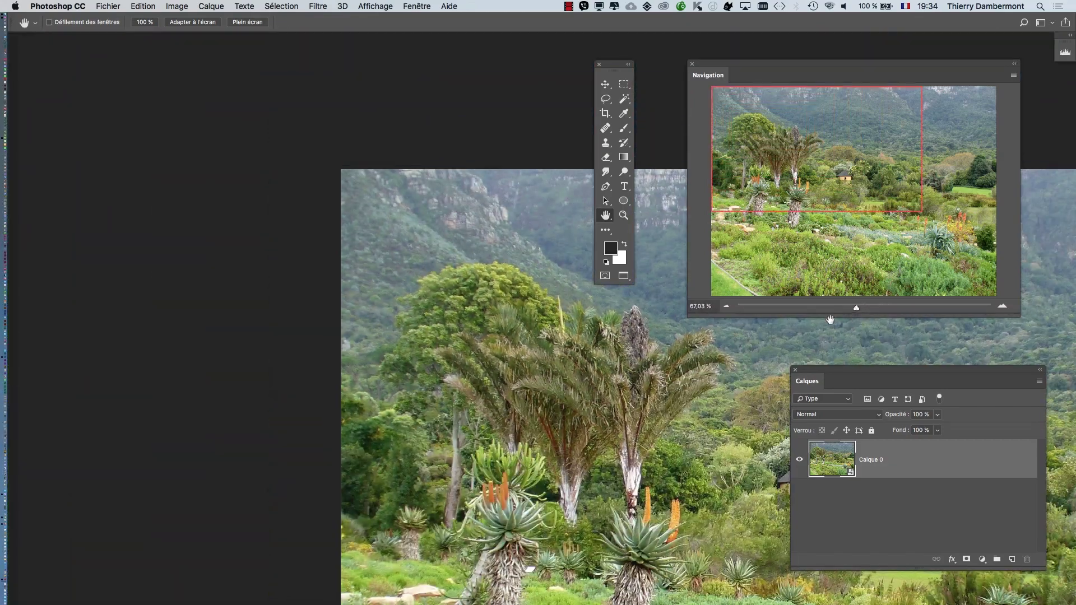
pyautogui.moveTo(690, 443); pyautogui.dragTo(405, 315)
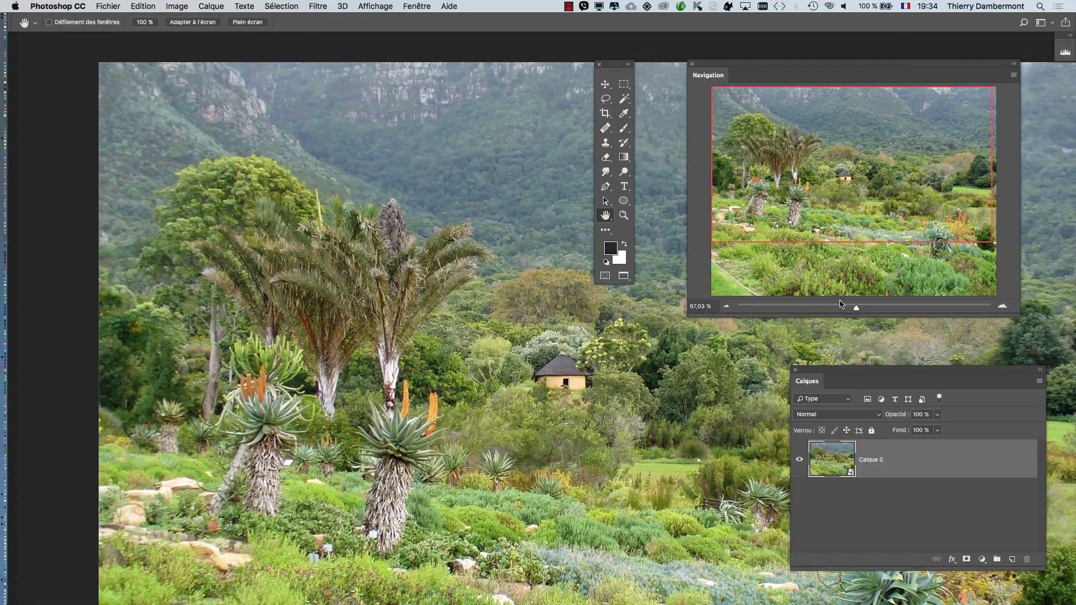
pyautogui.moveTo(853, 308); pyautogui.dragTo(840, 308)
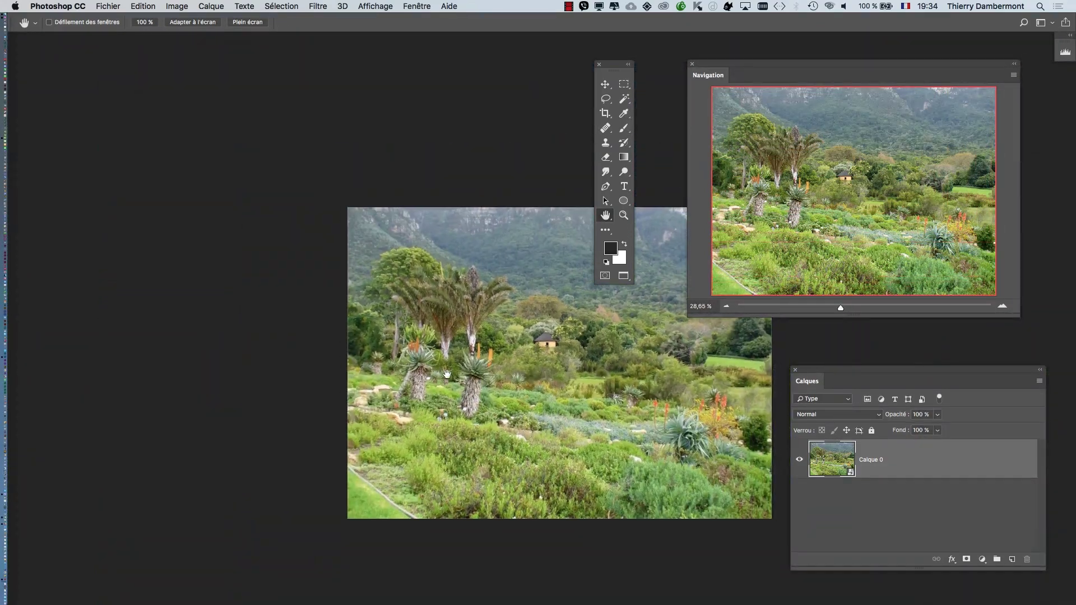
pyautogui.moveTo(478, 372); pyautogui.dragTo(260, 303)
pyautogui.moveTo(840, 308)
pyautogui.mouseDown()
pyautogui.moveTo(828, 308)
pyautogui.moveTo(845, 307)
pyautogui.mouseUp()
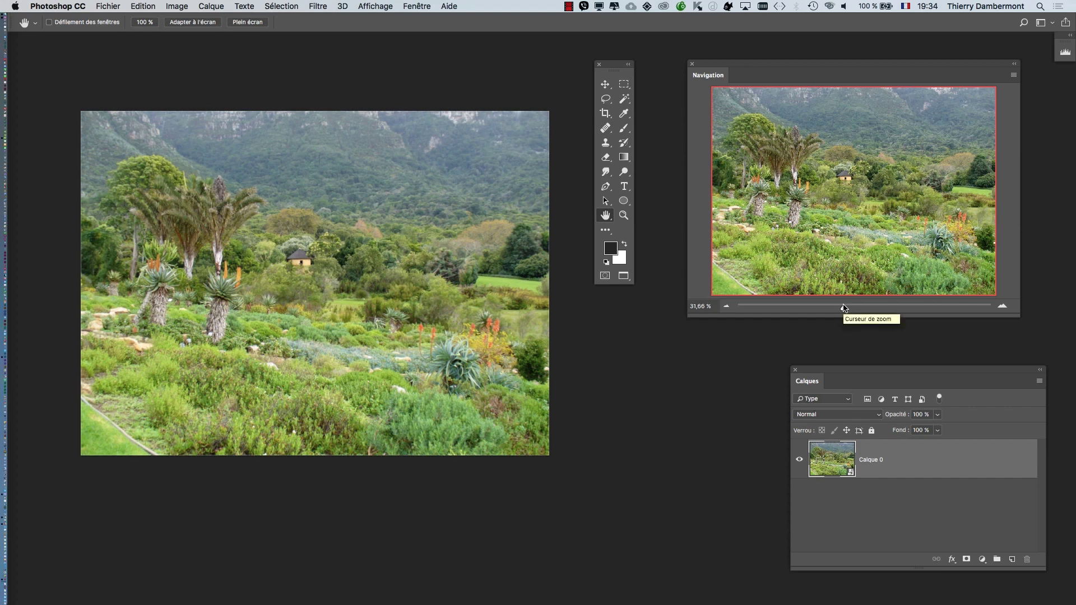
pyautogui.moveTo(843, 307); pyautogui.dragTo(841, 308)
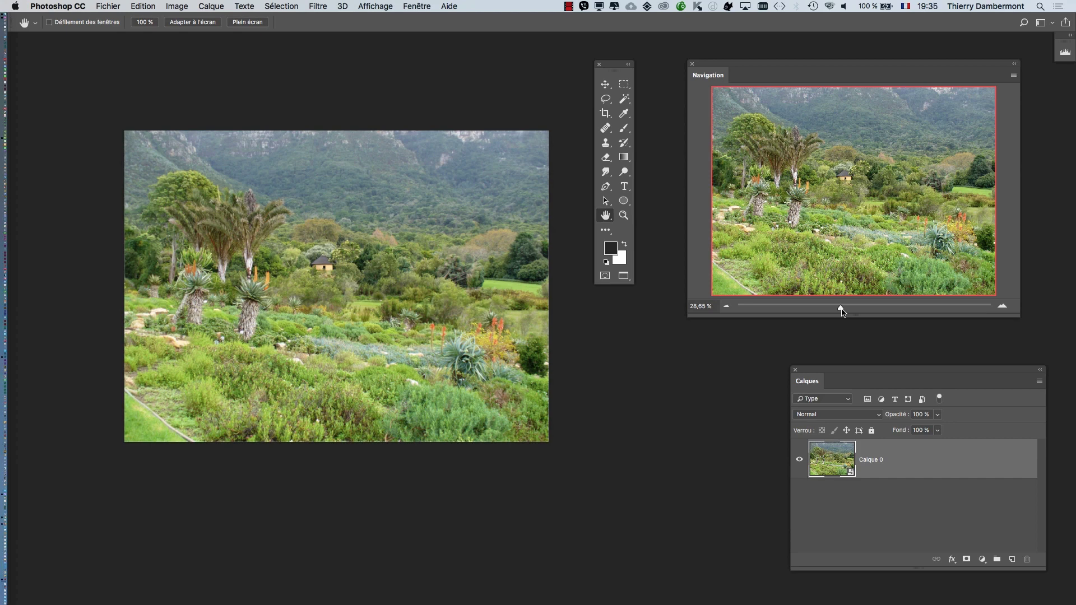
pyautogui.moveTo(840, 310)
pyautogui.mouseDown()
pyautogui.moveTo(850, 308)
pyautogui.moveTo(843, 312)
pyautogui.mouseUp()
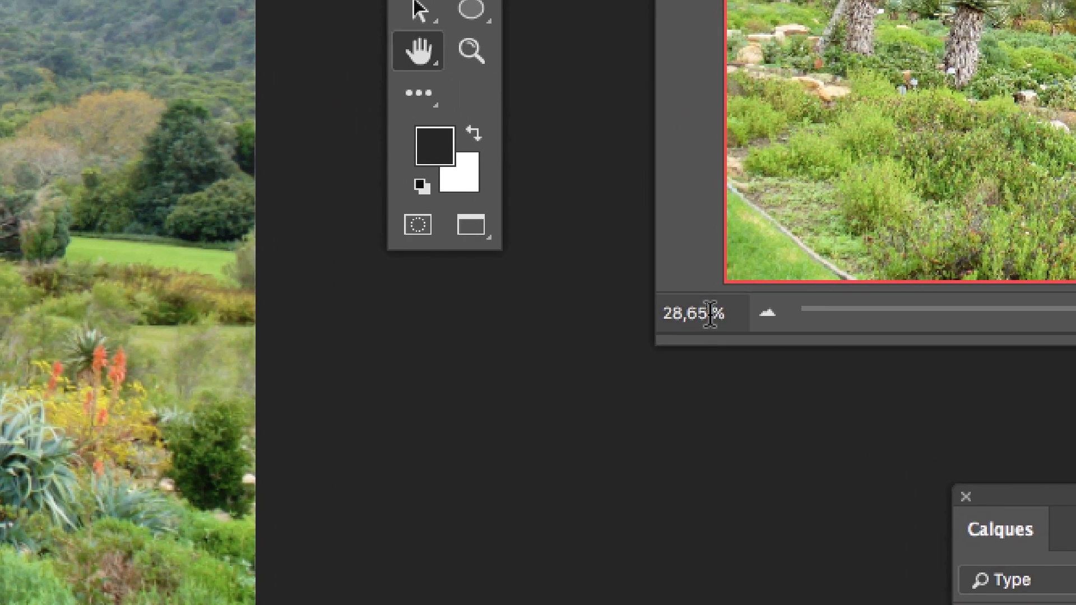
# Step: Resize the garden image to 28,65 % of its width and height with Conserver les détails 2.0 resampling
pyautogui.moveTo(710, 313); pyautogui.dragTo(658, 314)
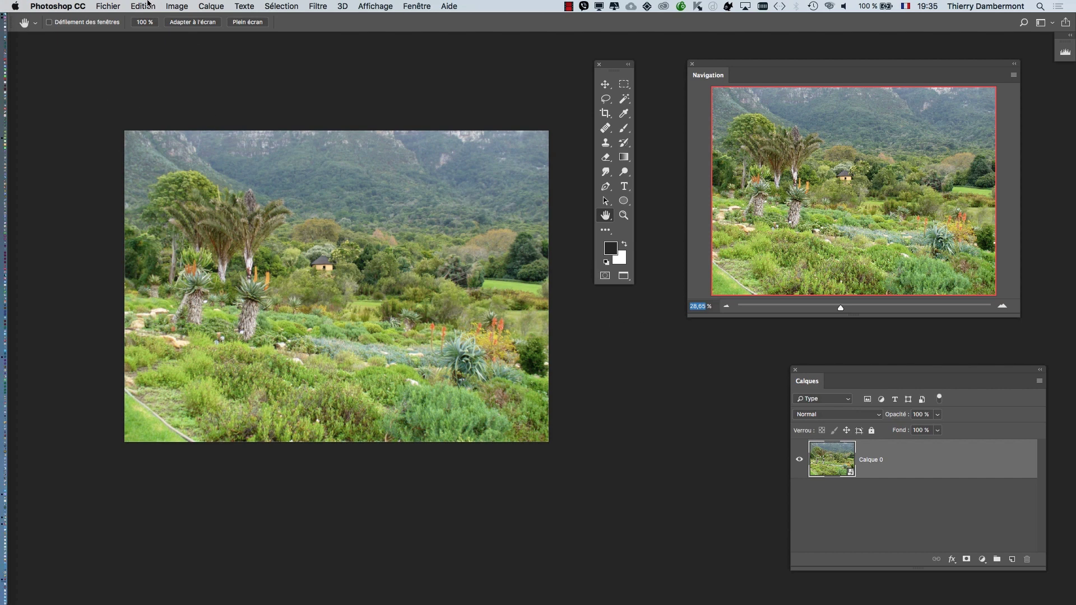
pyautogui.click(176, 6)
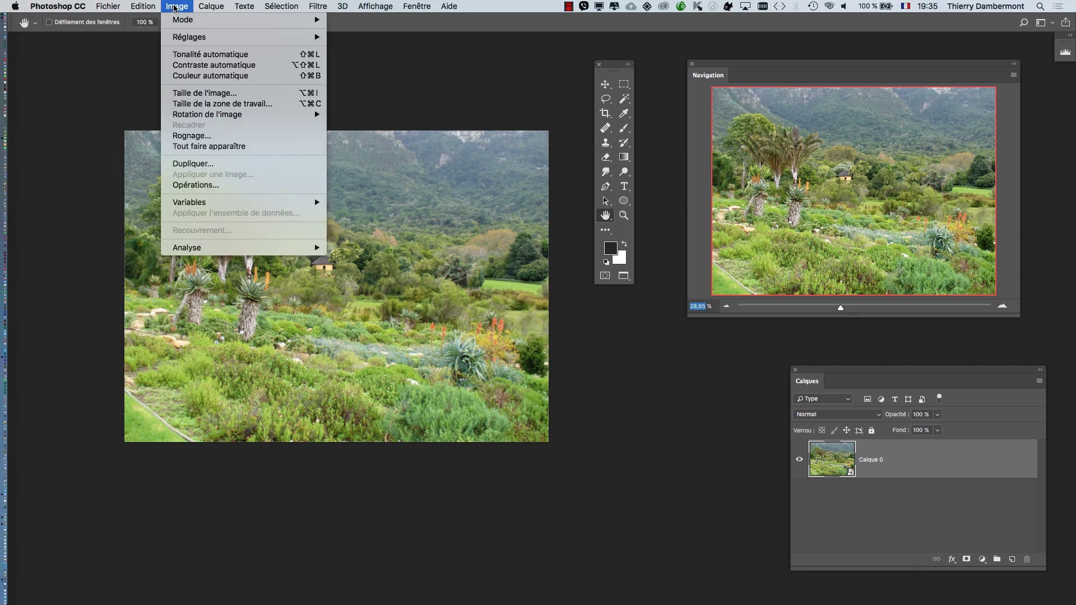
pyautogui.click(215, 93)
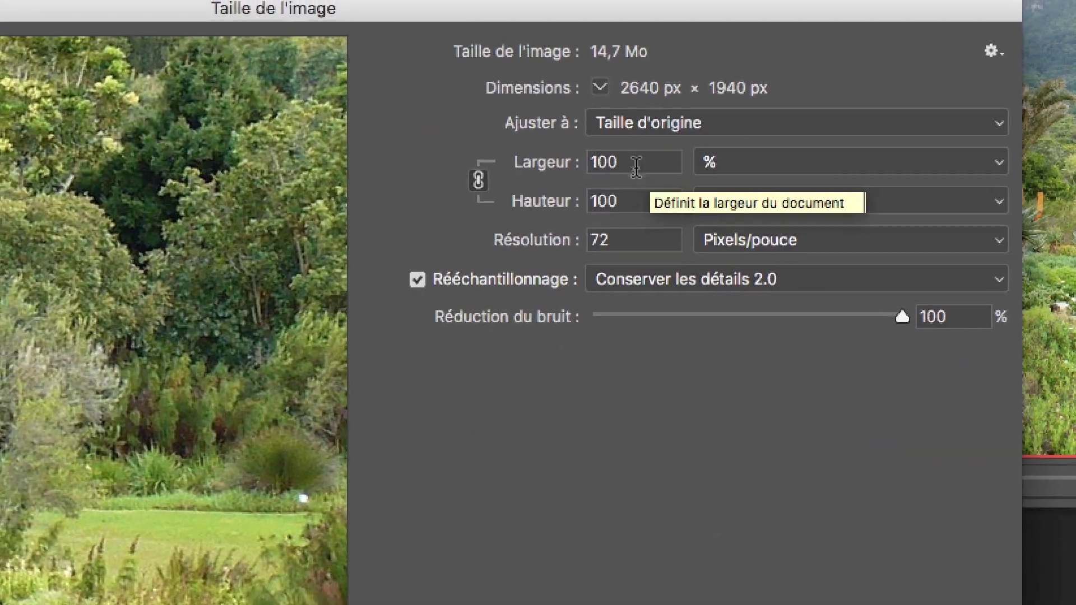
pyautogui.click(570, 184)
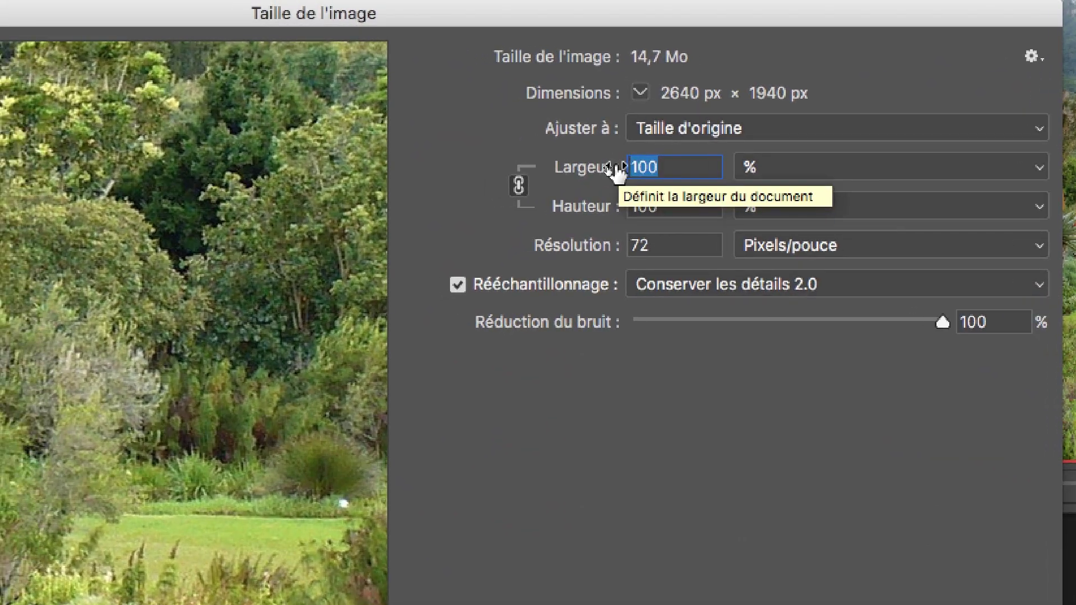
pyautogui.write('28,65')
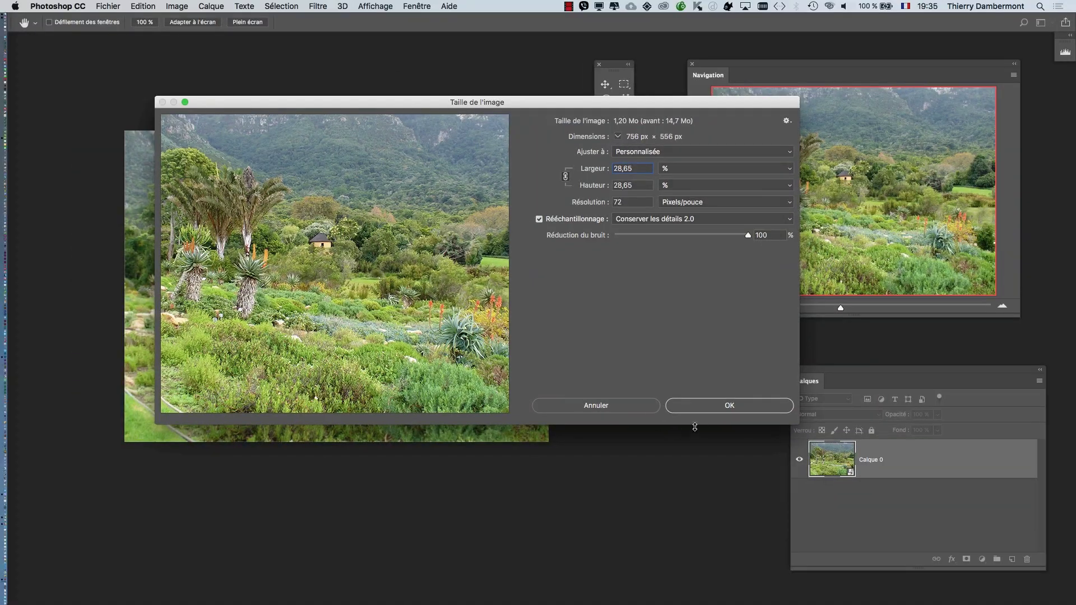
pyautogui.click(714, 410)
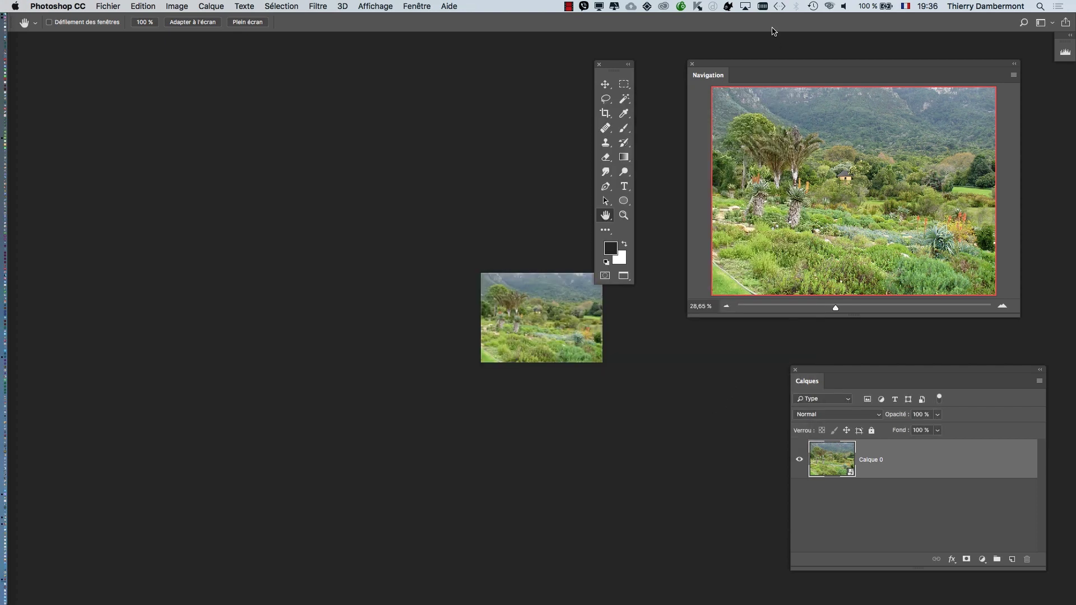
# Step: Close the Navigation panel and move the tools panel to the opposite side of the garden image
pyautogui.click(693, 65)
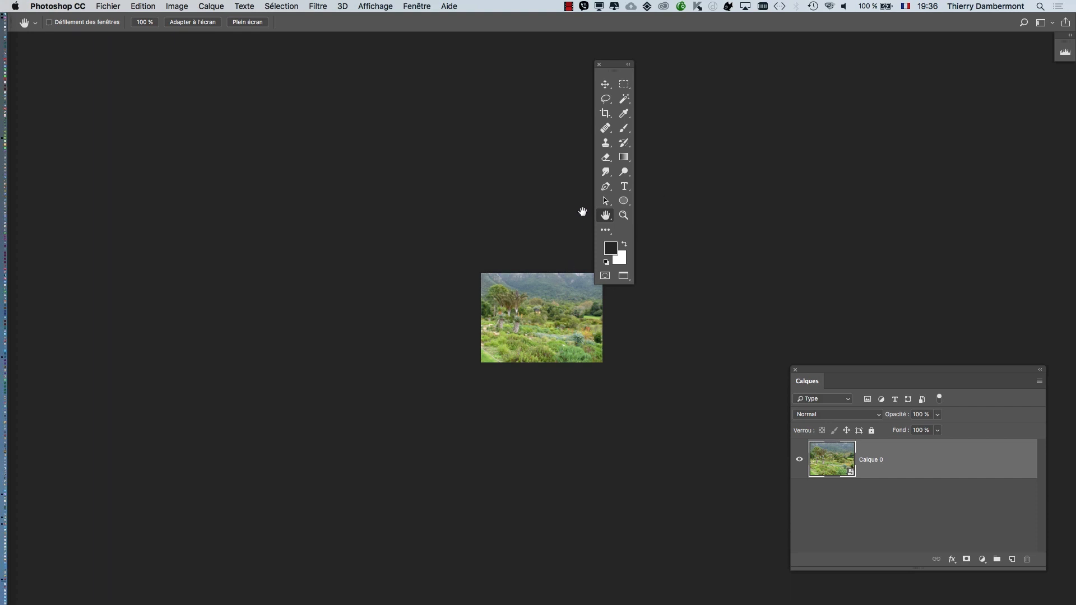
pyautogui.moveTo(611, 68); pyautogui.dragTo(88, 84)
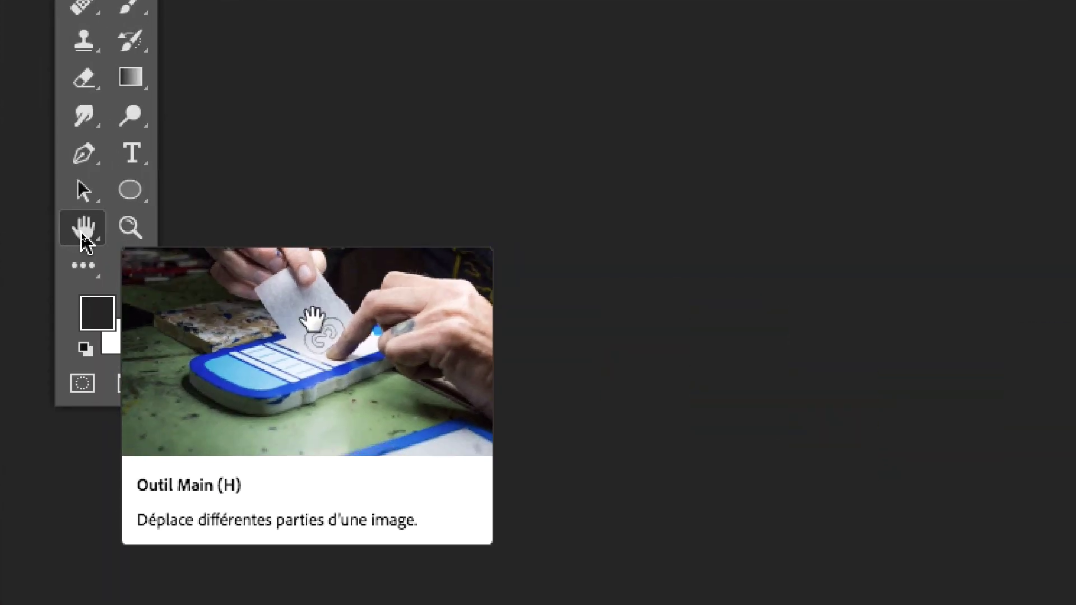
# Step: Shift the reduced image with the Hand tool, display it at 100 % with the Zoom tool, and move it clear of the tools
pyautogui.click(82, 235)
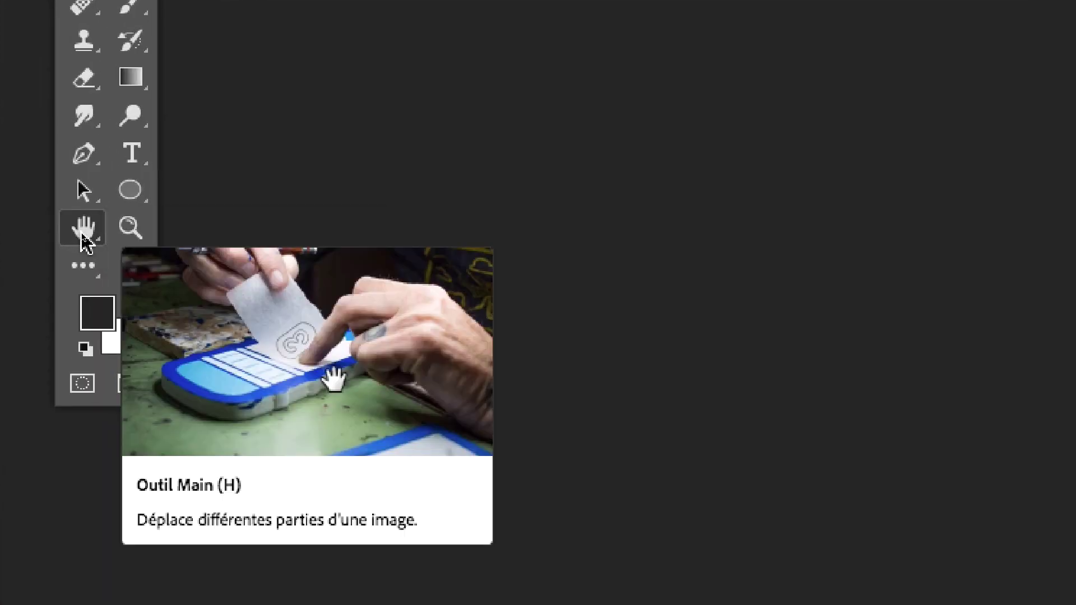
pyautogui.click(82, 235)
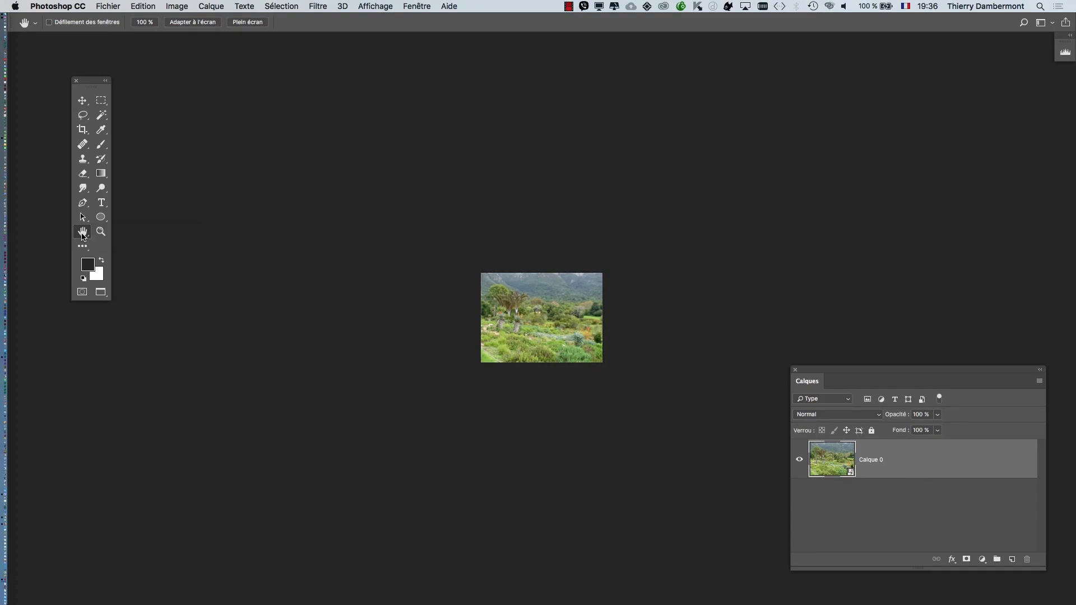
pyautogui.click(82, 236)
pyautogui.moveTo(546, 356); pyautogui.dragTo(485, 331)
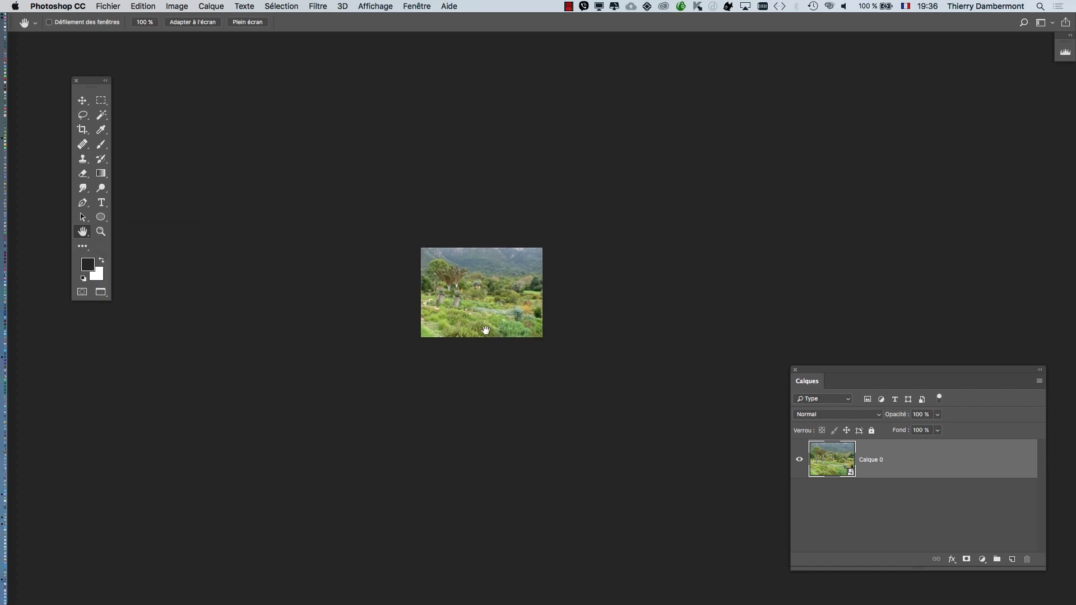
pyautogui.doubleClick(101, 232)
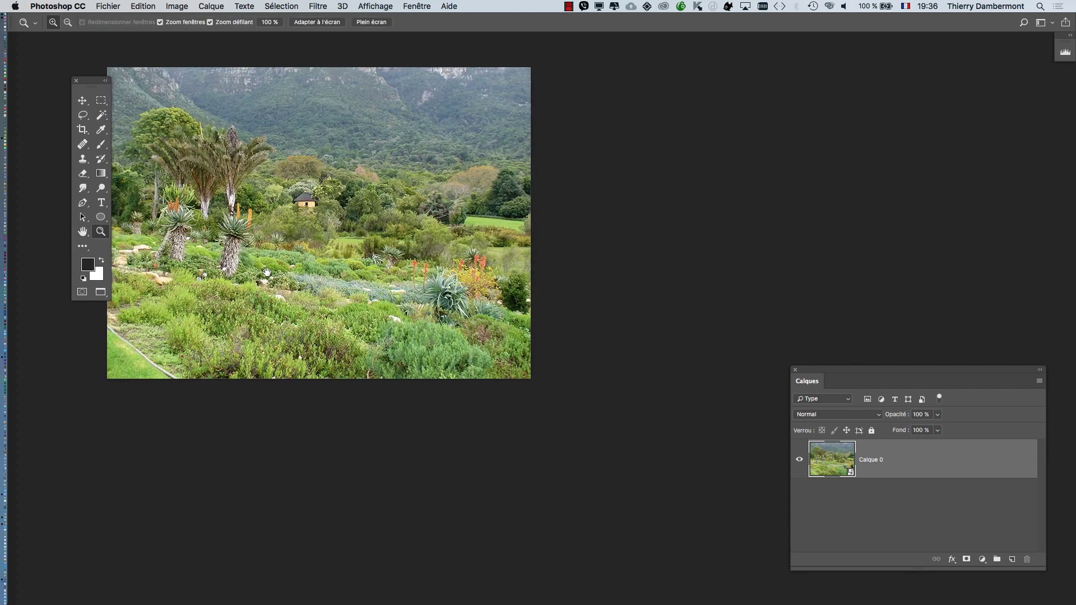
pyautogui.moveTo(267, 272); pyautogui.dragTo(426, 349)
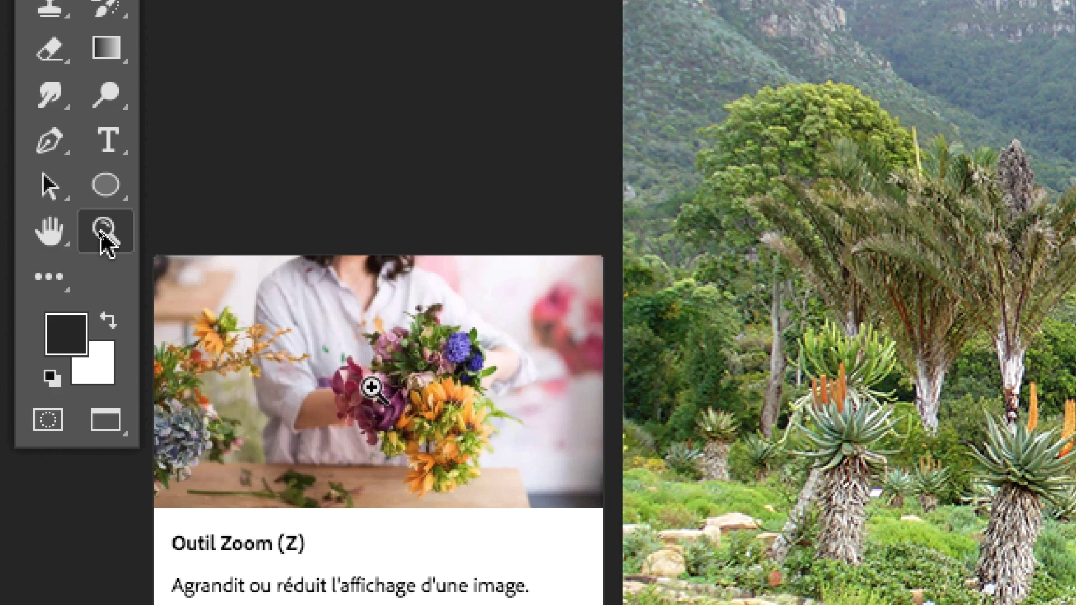
pyautogui.click(101, 231)
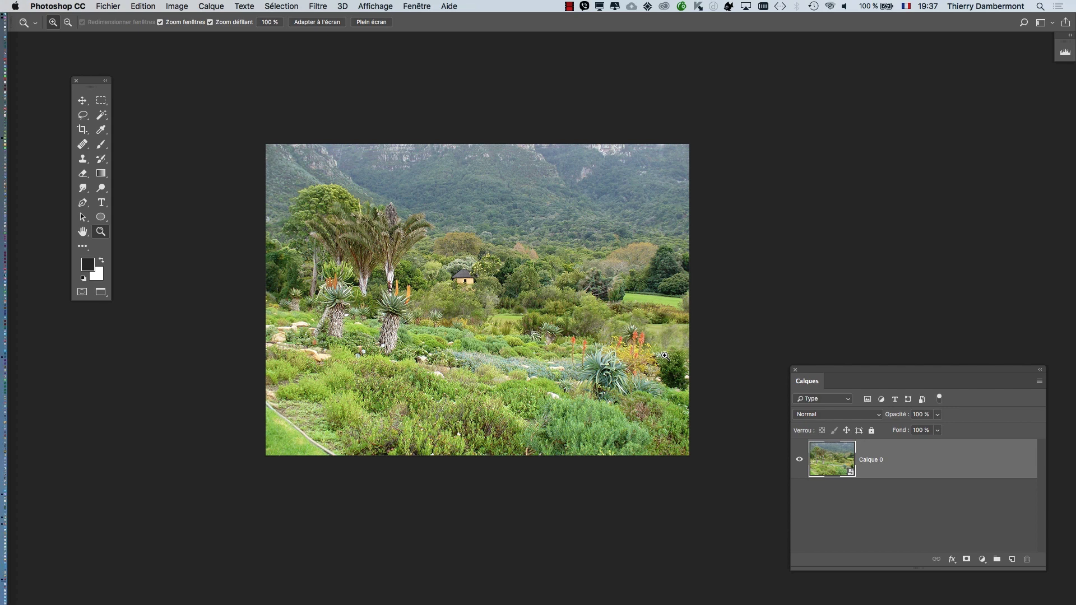
# Step: Reposition the garden image closer to the tools and move the tools panel farther out
pyautogui.moveTo(393, 249); pyautogui.dragTo(315, 232)
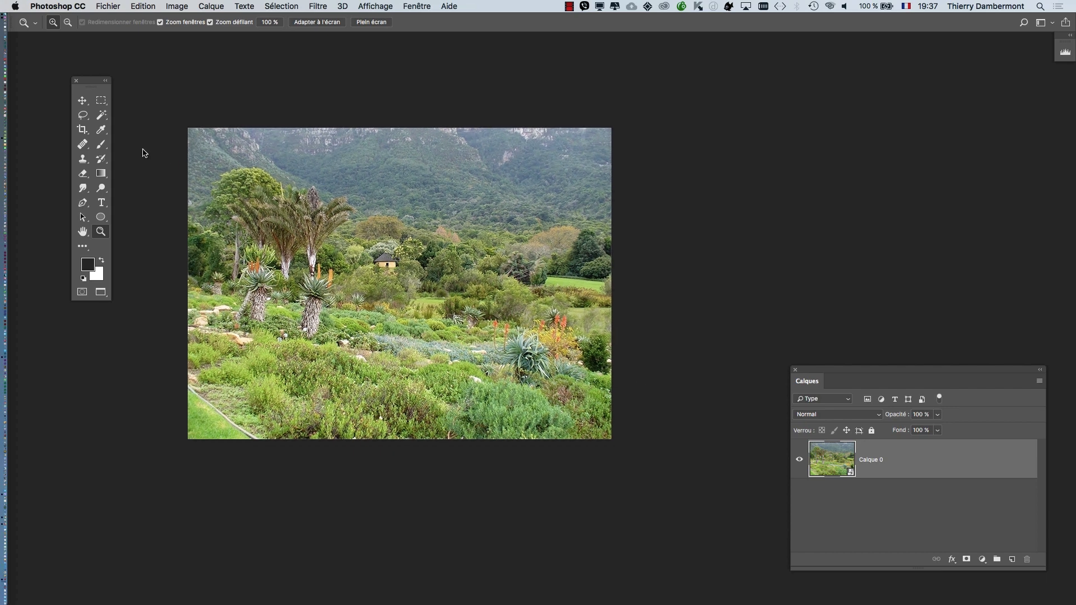
pyautogui.moveTo(101, 82); pyautogui.dragTo(67, 89)
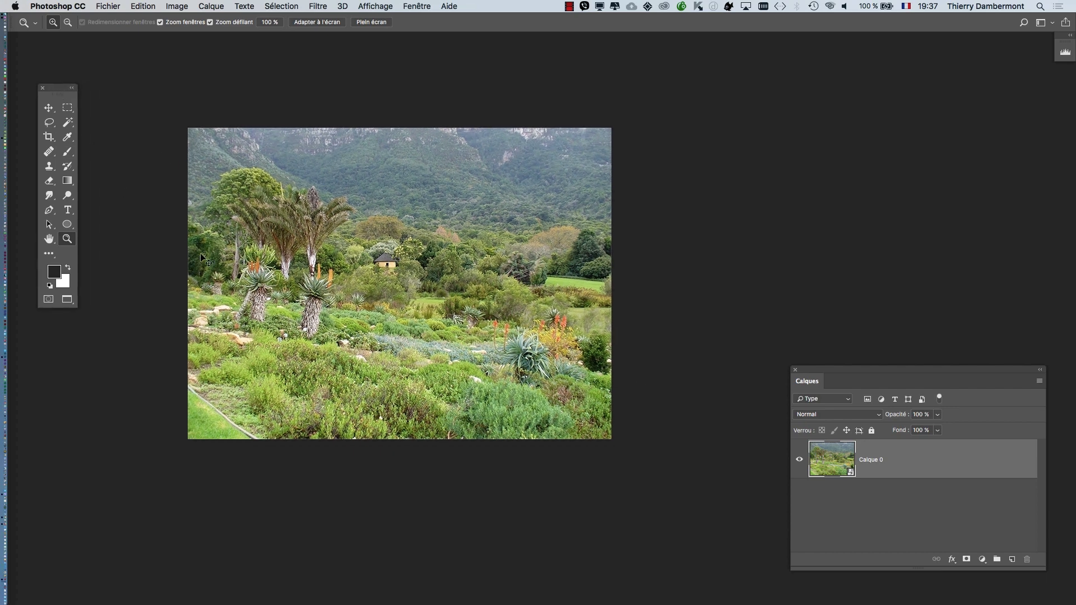
pyautogui.moveTo(415, 283); pyautogui.dragTo(376, 284)
# Step: Bring the Calques panel beside the image and duplicate the Calque 0 smart object layer
pyautogui.moveTo(815, 370); pyautogui.dragTo(707, 130)
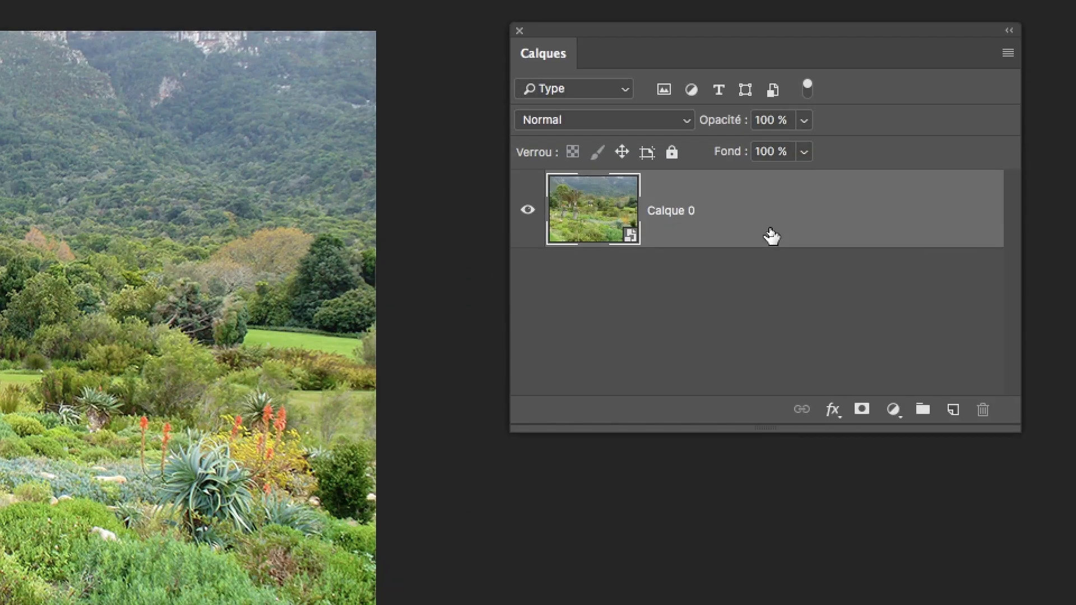
pyautogui.moveTo(771, 230); pyautogui.dragTo(945, 404)
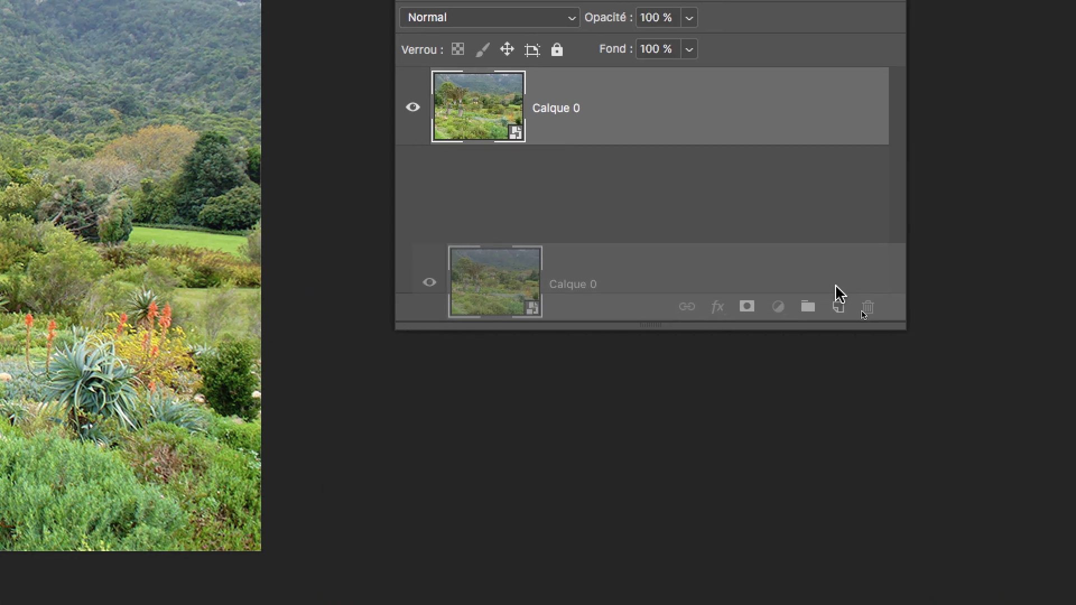
pyautogui.moveTo(839, 293); pyautogui.dragTo(838, 306)
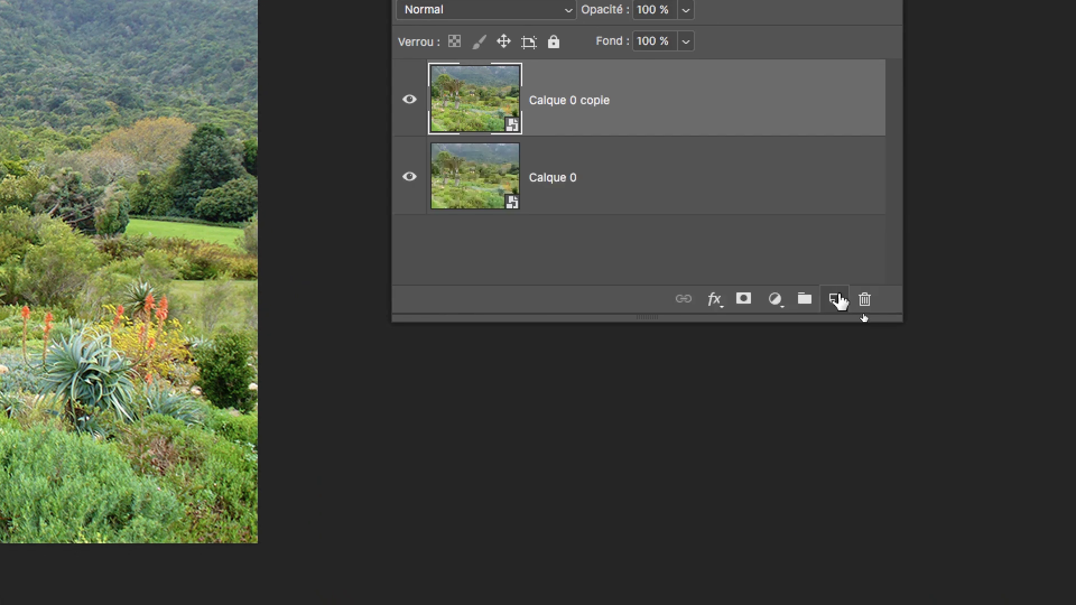
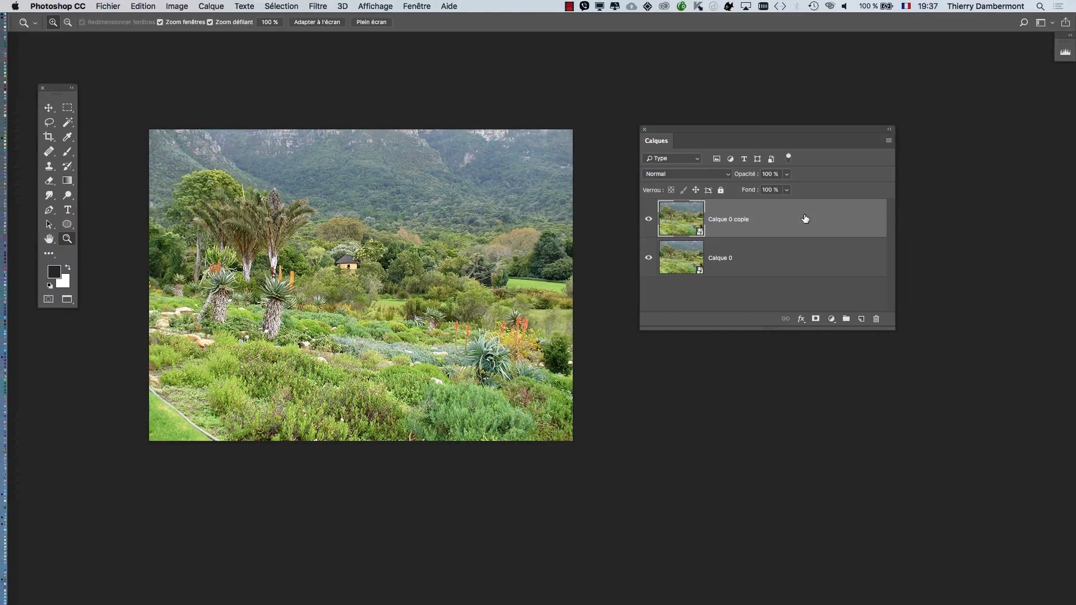
pyautogui.click(323, 6)
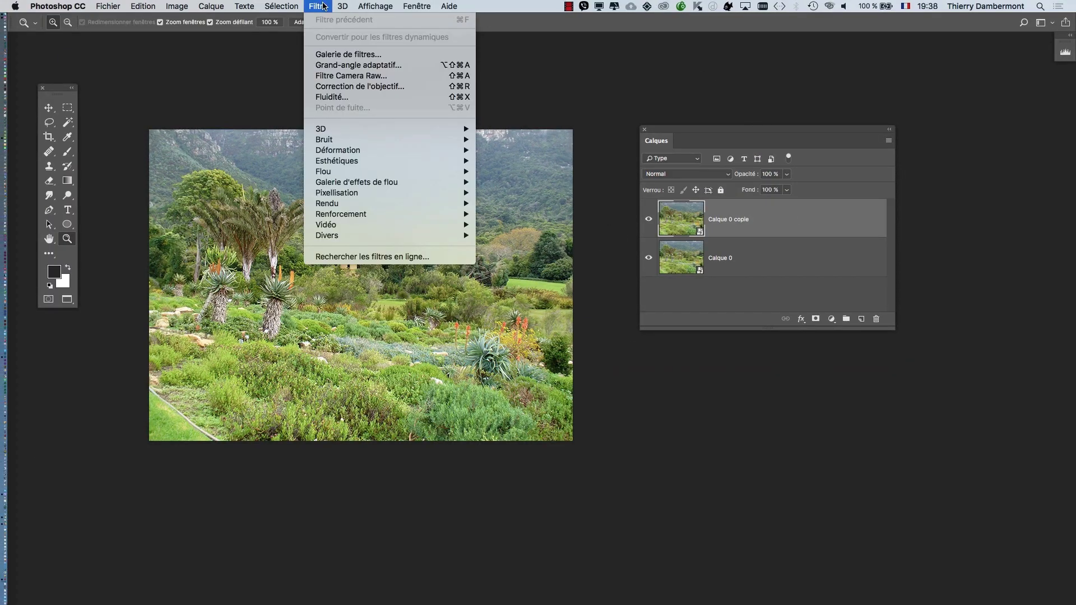
pyautogui.moveTo(348, 133)
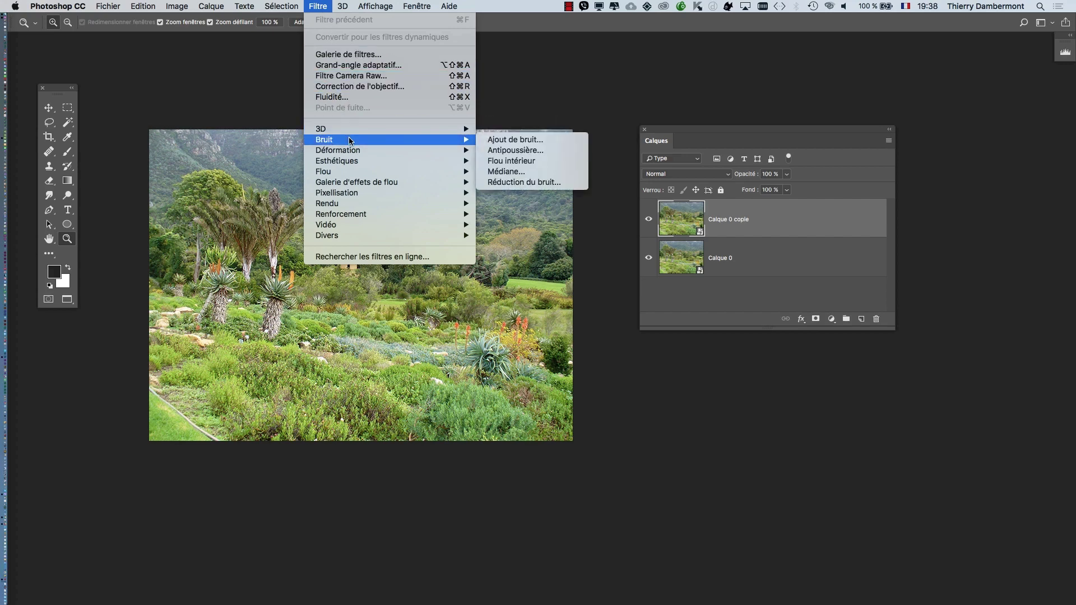
pyautogui.click(330, 7)
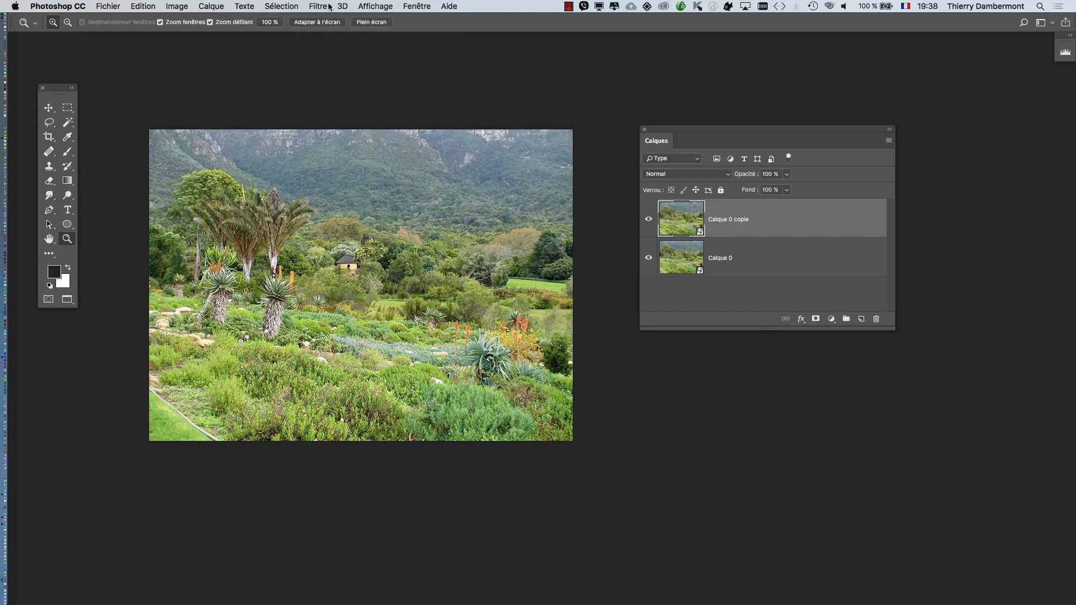
# Step: Apply the Passe-haut filter with a 10,0-pixel radius to Calque 0 copie, keeping the panel and dialog clear of the image
pyautogui.click(330, 7)
pyautogui.moveTo(389, 238)
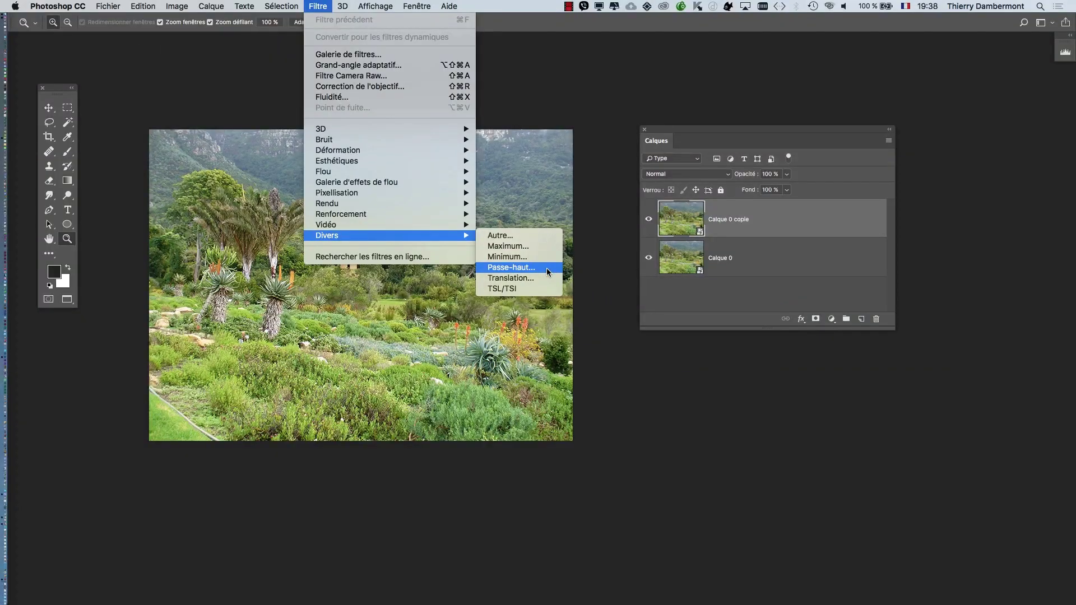
pyautogui.click(547, 269)
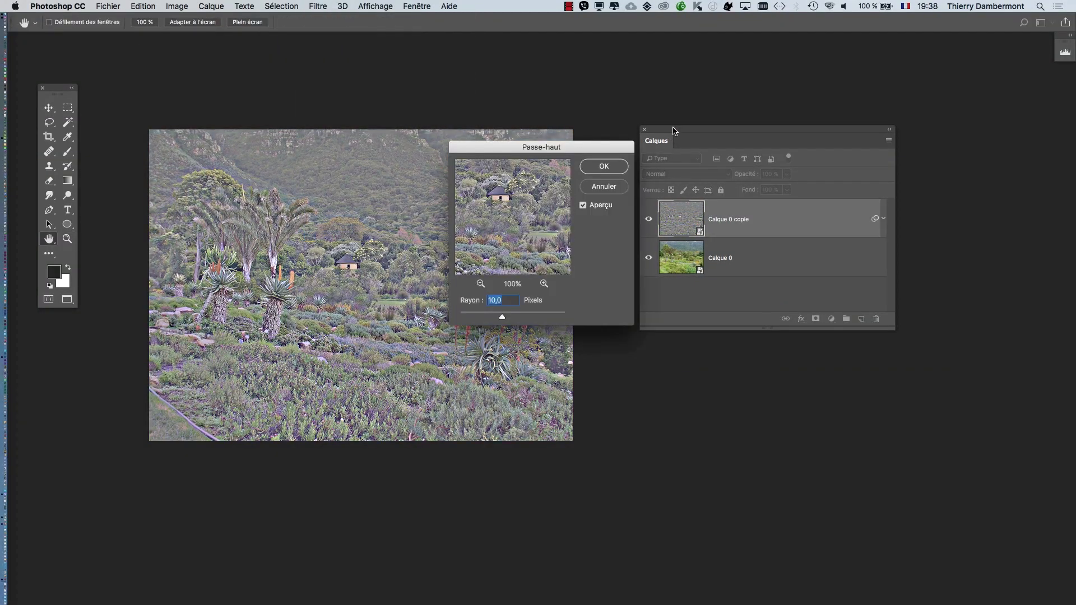
pyautogui.moveTo(714, 129); pyautogui.dragTo(836, 121)
pyautogui.moveTo(581, 147); pyautogui.dragTo(709, 61)
pyautogui.click(708, 78)
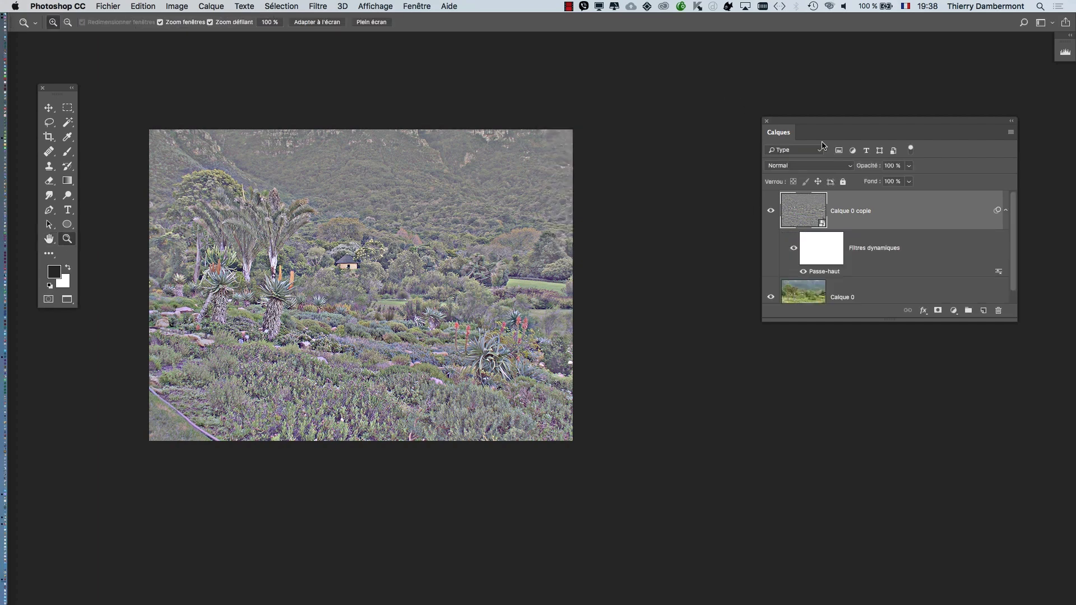
# Step: Move the Calques panel back beside the image and enlarge it to show both layers and the smart filter
pyautogui.moveTo(824, 127); pyautogui.dragTo(702, 111)
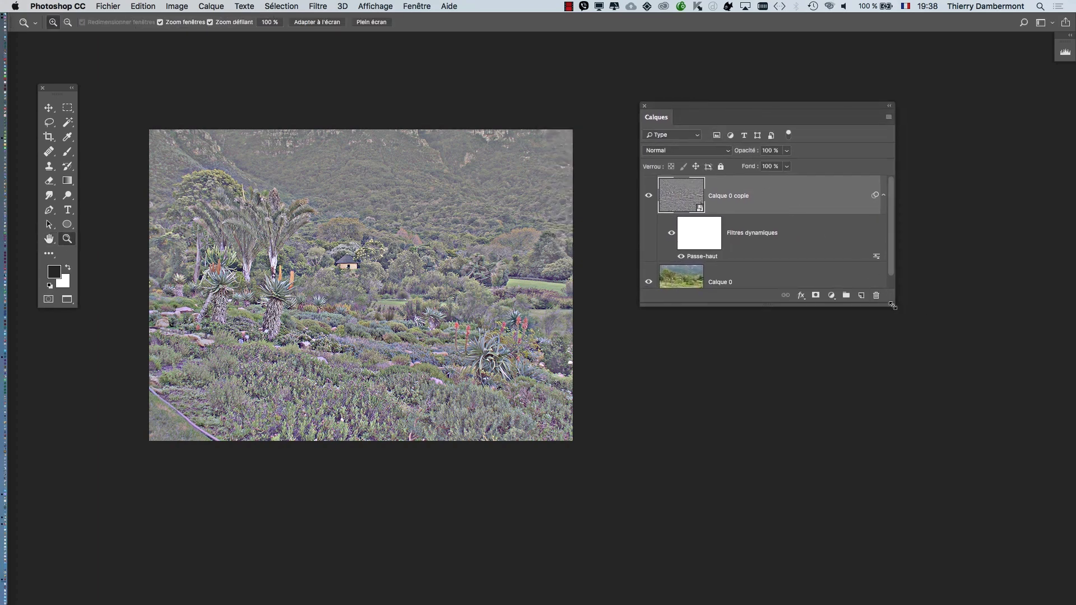
pyautogui.moveTo(893, 306); pyautogui.dragTo(919, 399)
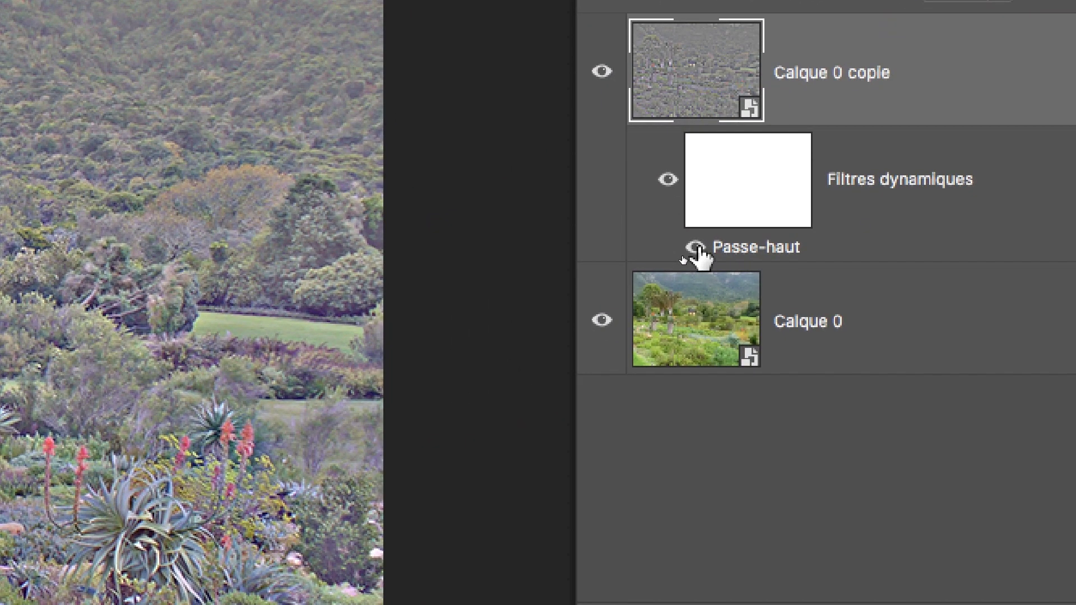
# Step: Toggle the Passe-haut smart filter off and on to compare Calque 0 copie with and without it
pyautogui.click(696, 247)
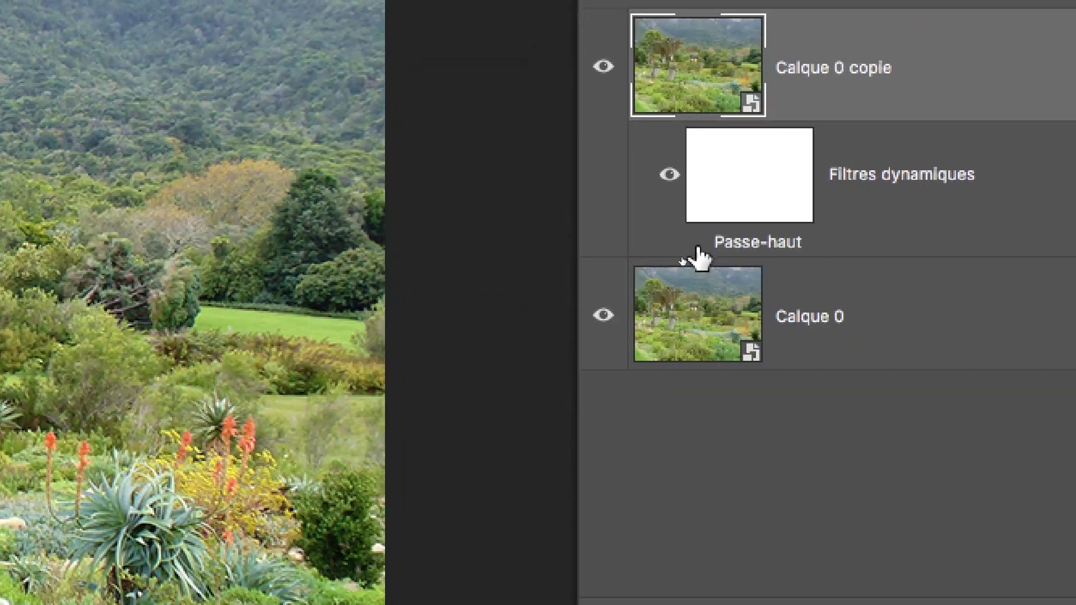
pyautogui.click(713, 300)
pyautogui.click(713, 300)
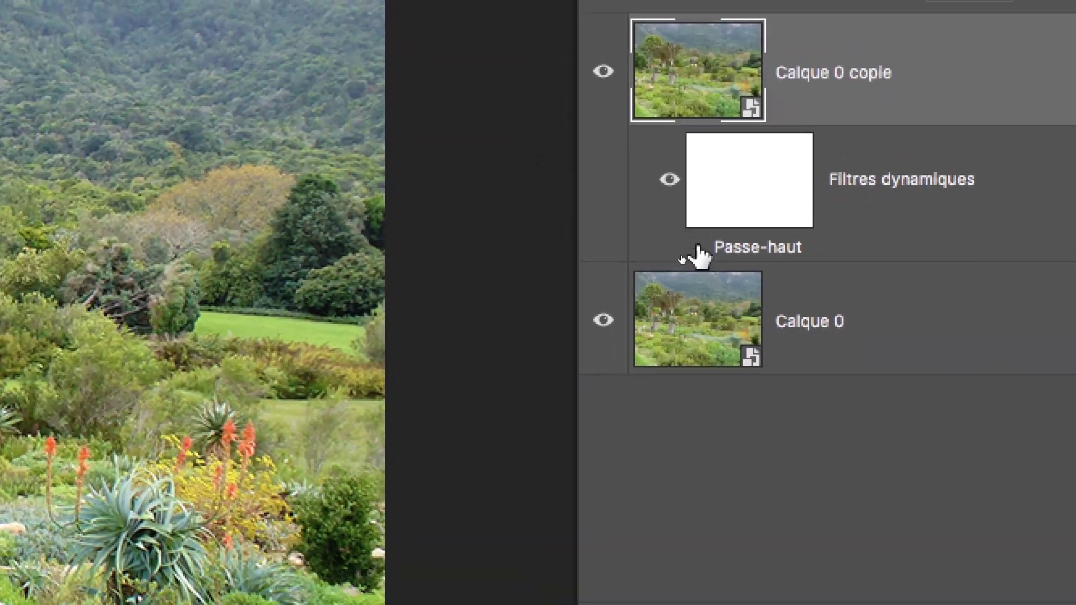
pyautogui.click(697, 254)
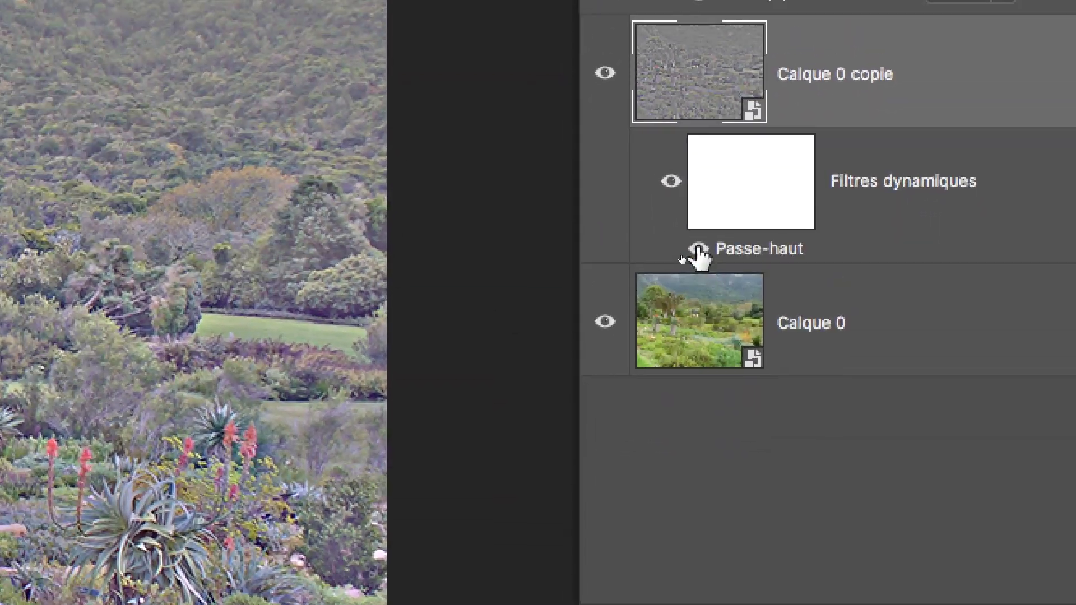
pyautogui.click(708, 236)
pyautogui.click(697, 252)
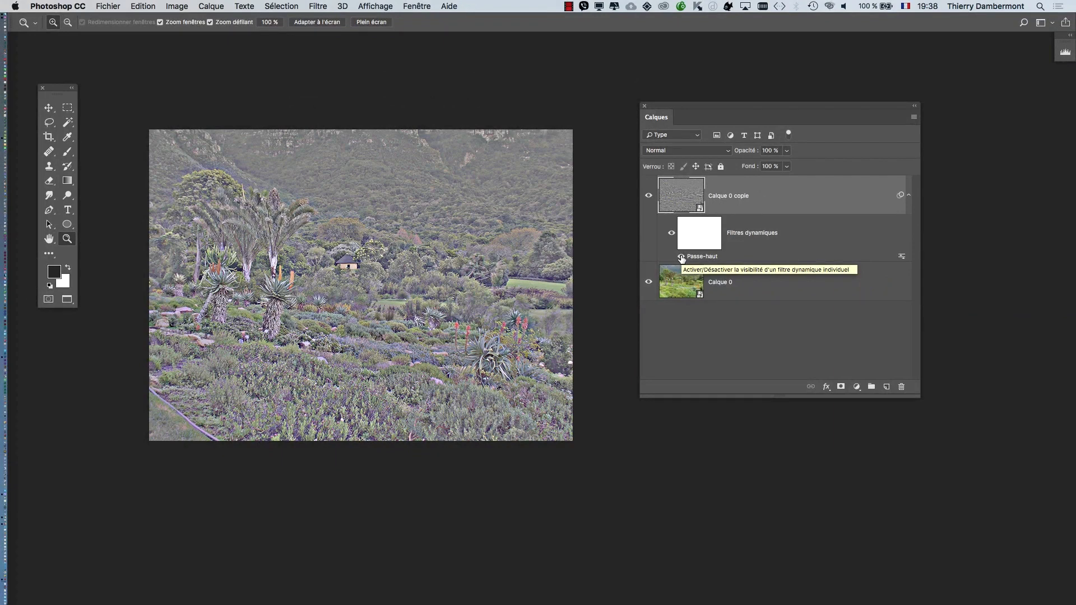
# Step: Set the blend mode of Calque 0 copie to Incrustation
pyautogui.click(680, 152)
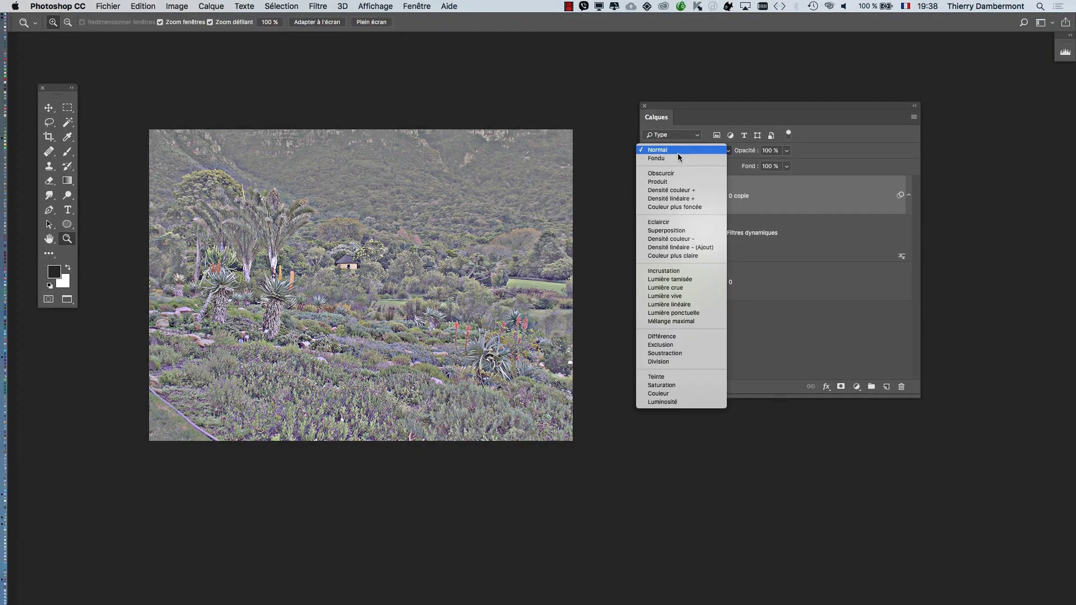
pyautogui.click(698, 271)
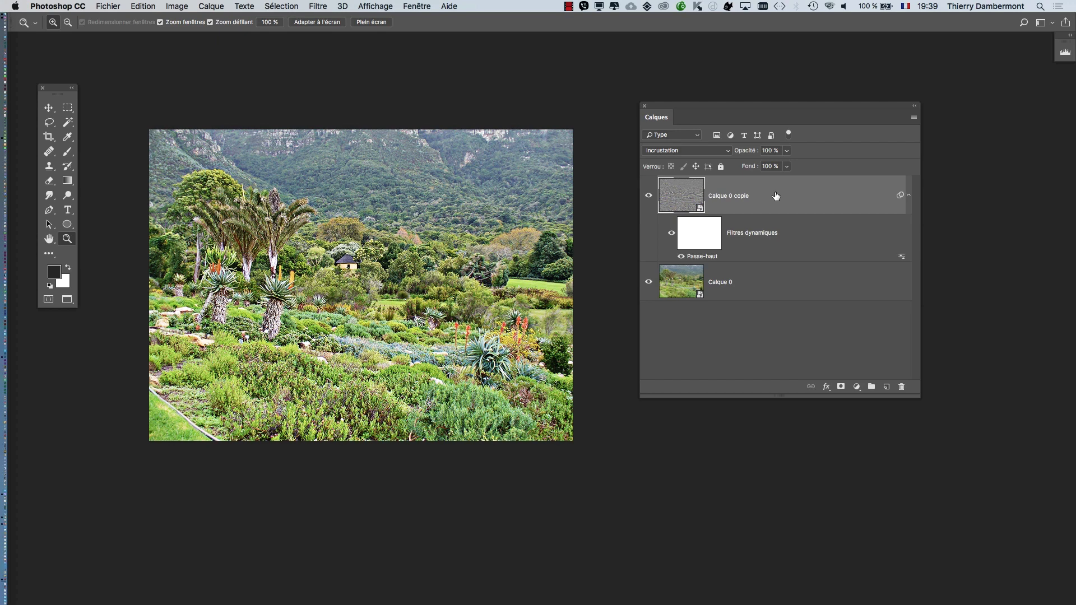
# Step: Switch the blend mode of Calque 0 copie to Normal and back to Incrustation to compare both renderings
pyautogui.moveTo(698, 107); pyautogui.dragTo(654, 97)
pyautogui.click(638, 140)
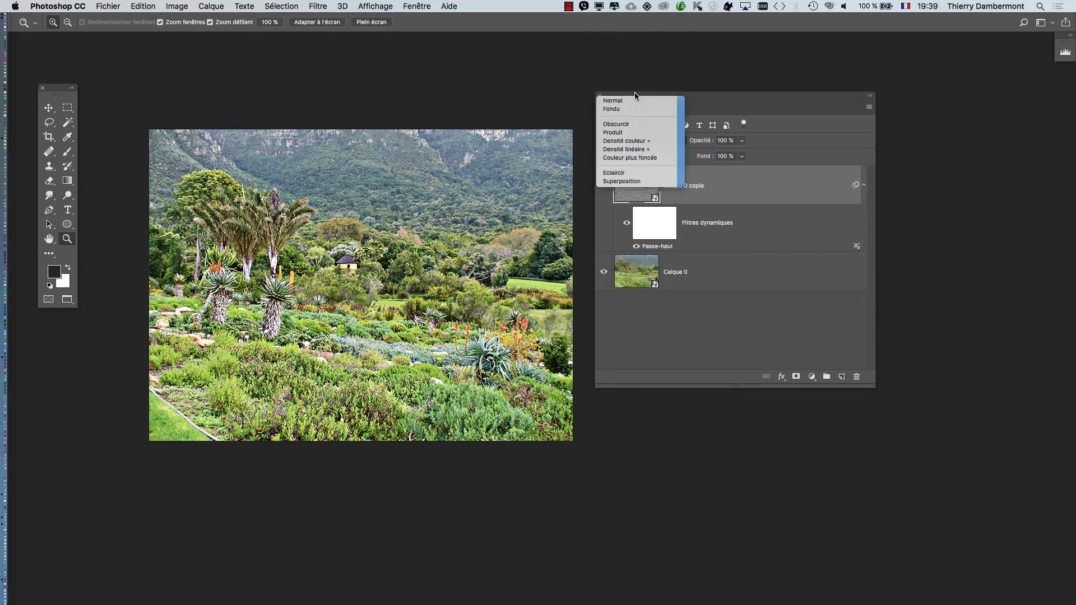
pyautogui.click(635, 100)
pyautogui.click(625, 142)
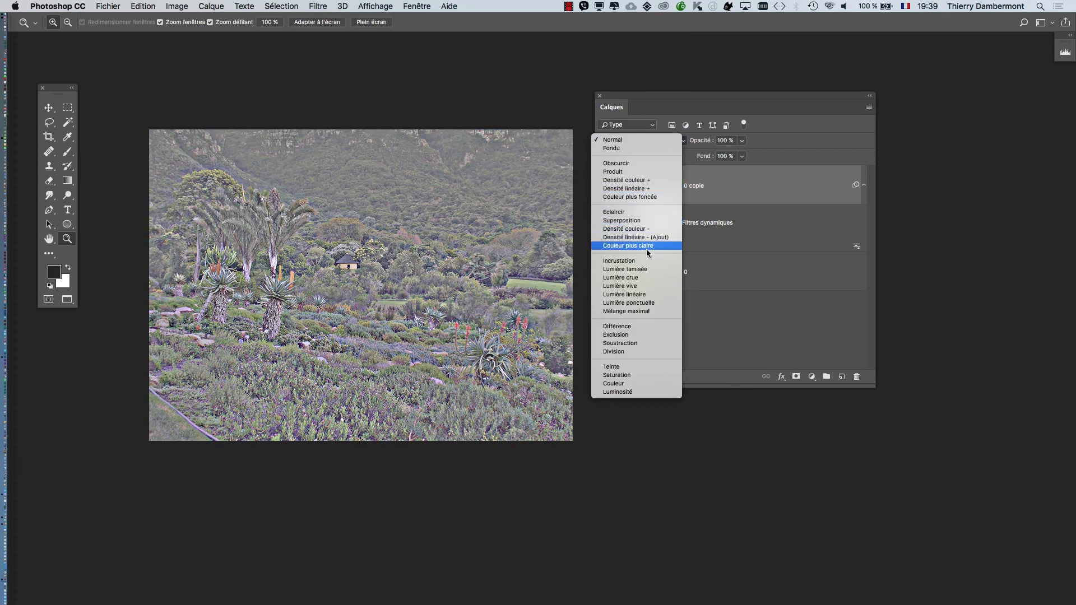
pyautogui.click(642, 140)
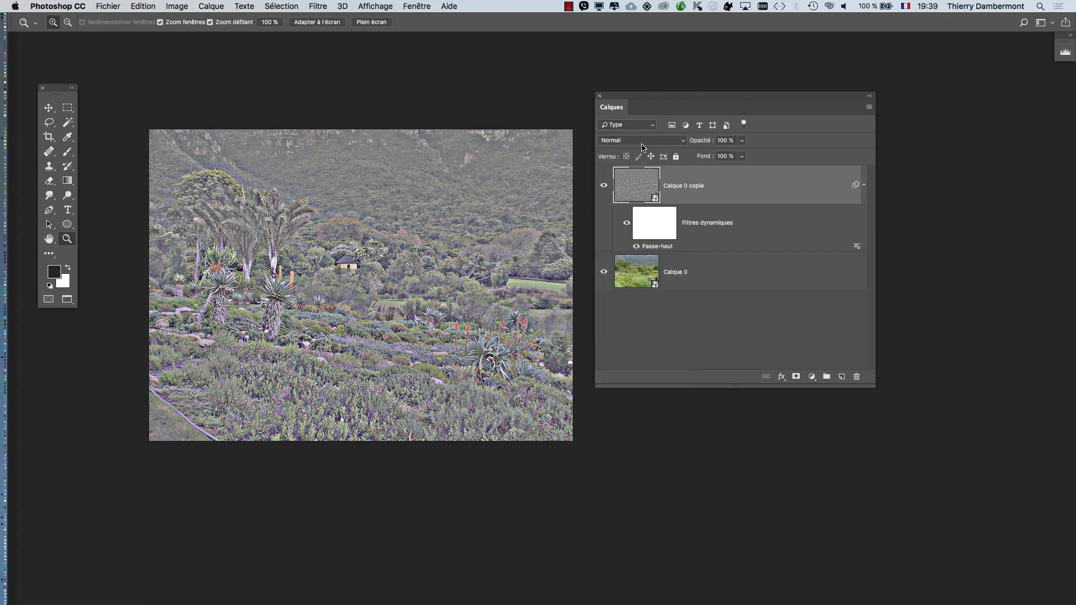
pyautogui.click(644, 149)
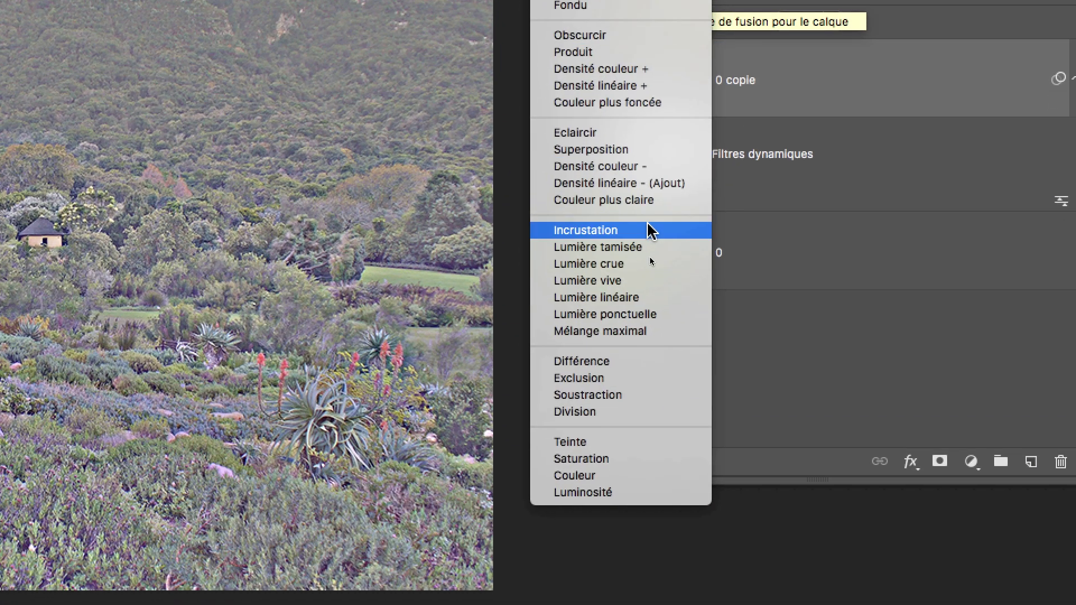
pyautogui.click(649, 230)
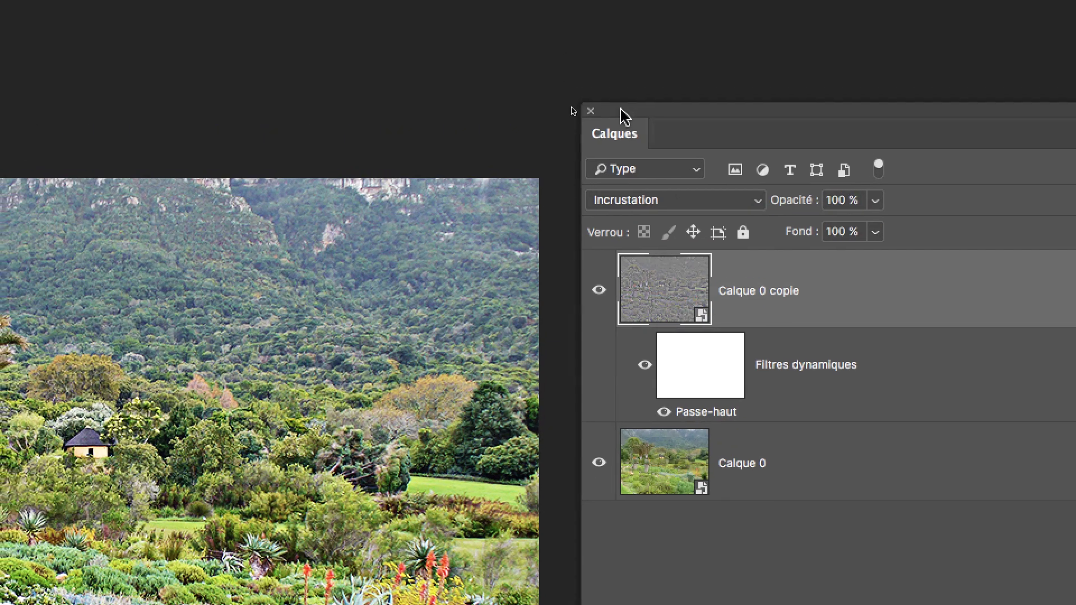
# Step: Toggle the visibility of Calque 0 copie repeatedly to compare the image with and without the sharpening layer
pyautogui.moveTo(621, 110)
pyautogui.mouseDown()
pyautogui.moveTo(473, 130)
pyautogui.moveTo(958, 123)
pyautogui.moveTo(633, 117)
pyautogui.mouseUp()
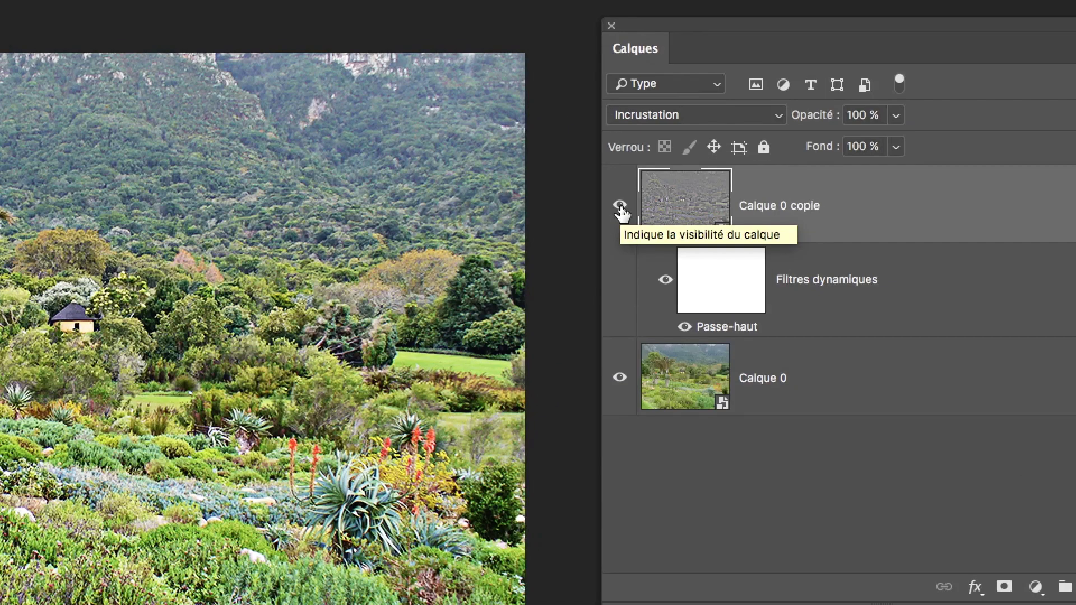
pyautogui.click(620, 205)
pyautogui.click(620, 206)
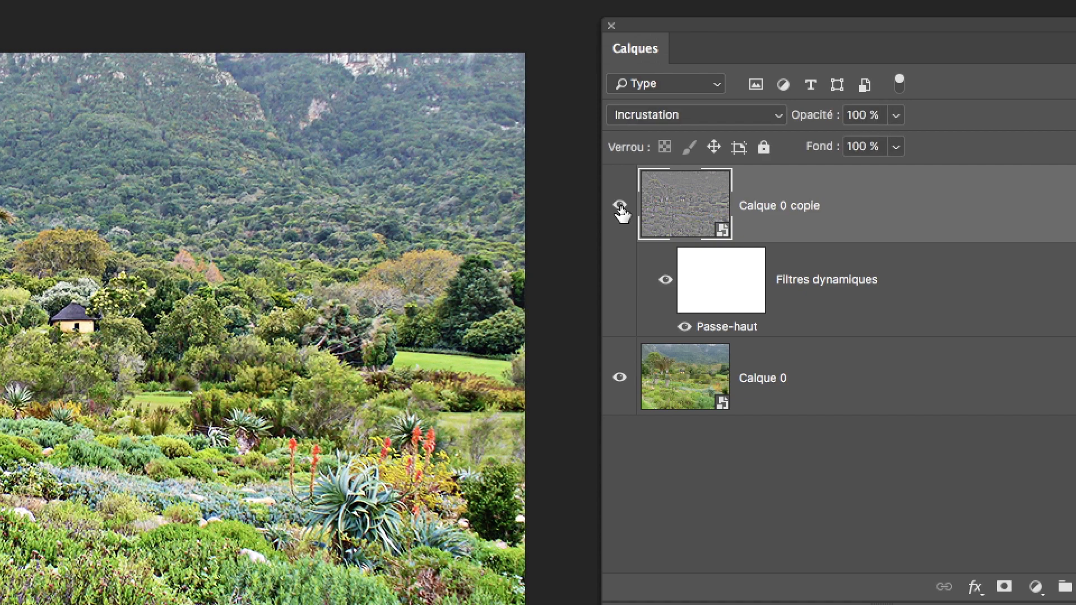
pyautogui.click(620, 206)
pyautogui.click(620, 206)
pyautogui.click(620, 206)
pyautogui.click(620, 206)
pyautogui.click(620, 205)
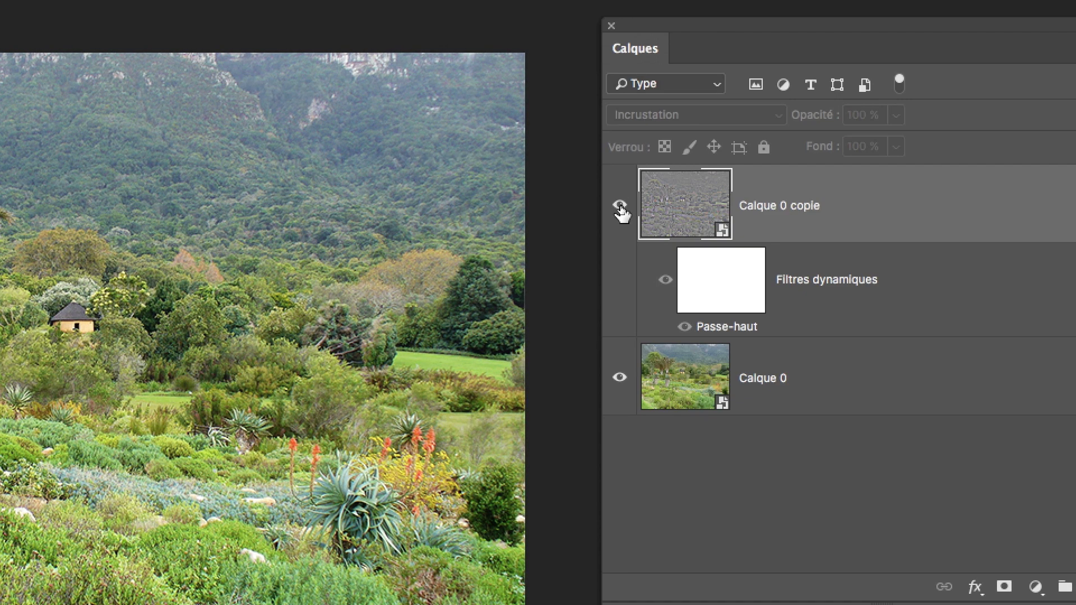
pyautogui.click(620, 206)
pyautogui.click(620, 206)
pyautogui.click(620, 205)
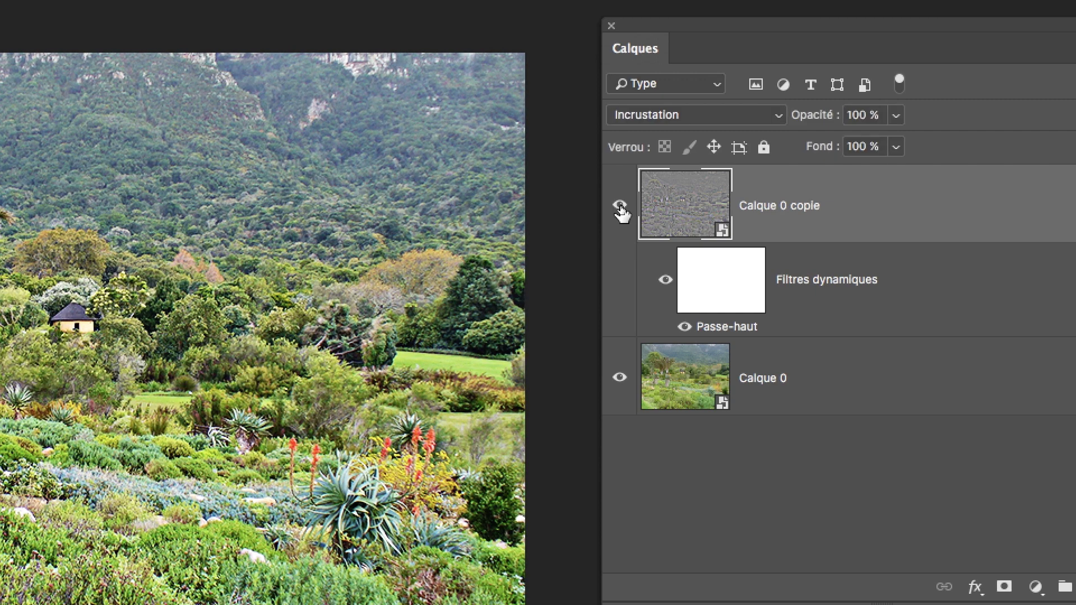
pyautogui.click(619, 205)
pyautogui.click(620, 206)
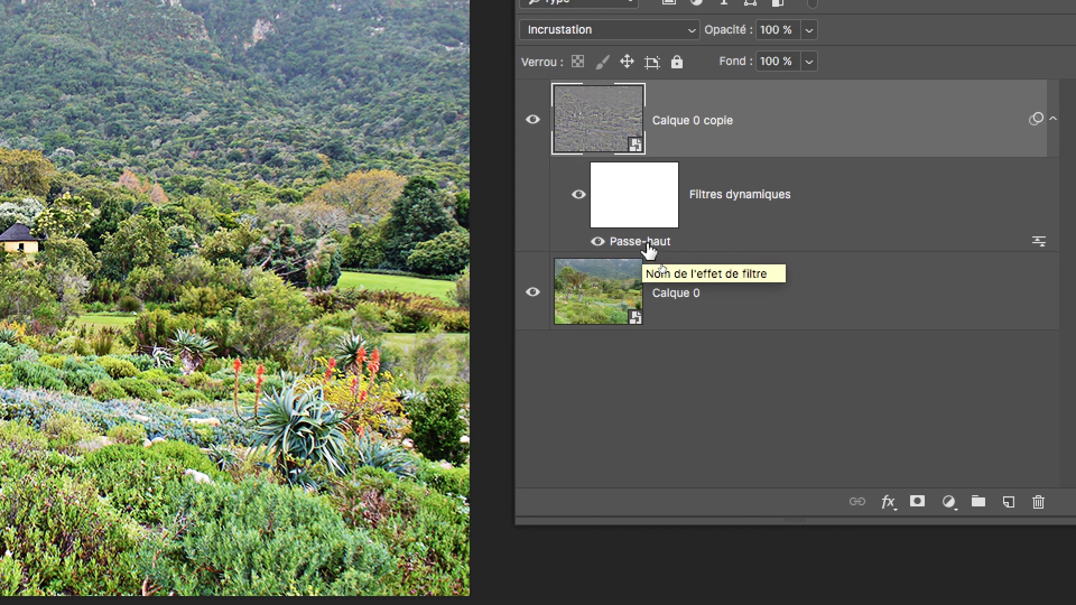
# Step: Reduce the radius of the Passe-haut smart filter on Calque 0 copie to 0,4 pixels
pyautogui.doubleClick(648, 246)
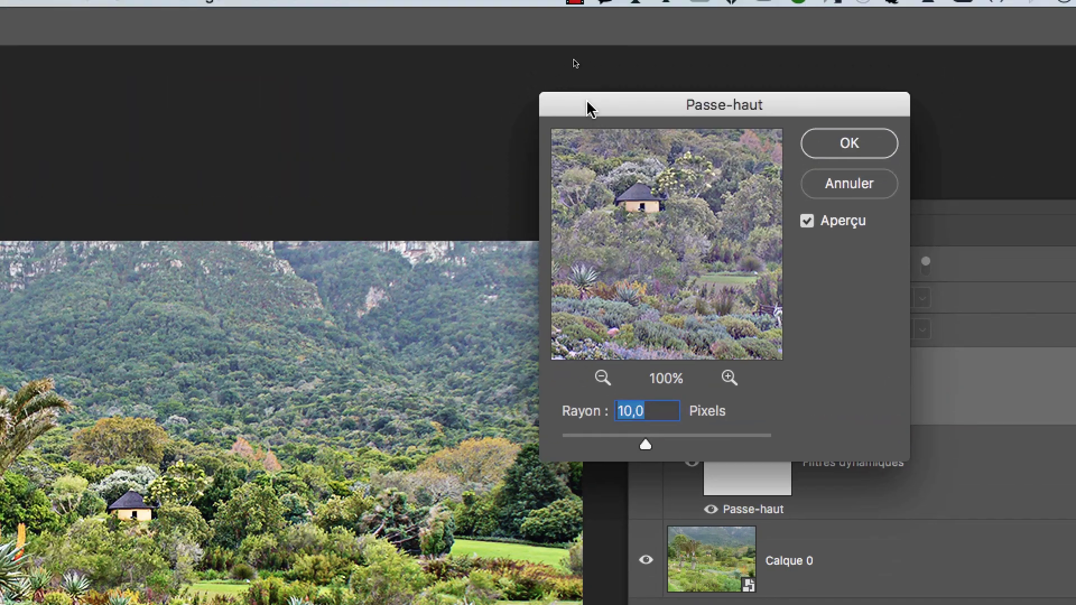
pyautogui.moveTo(645, 444); pyautogui.dragTo(617, 444)
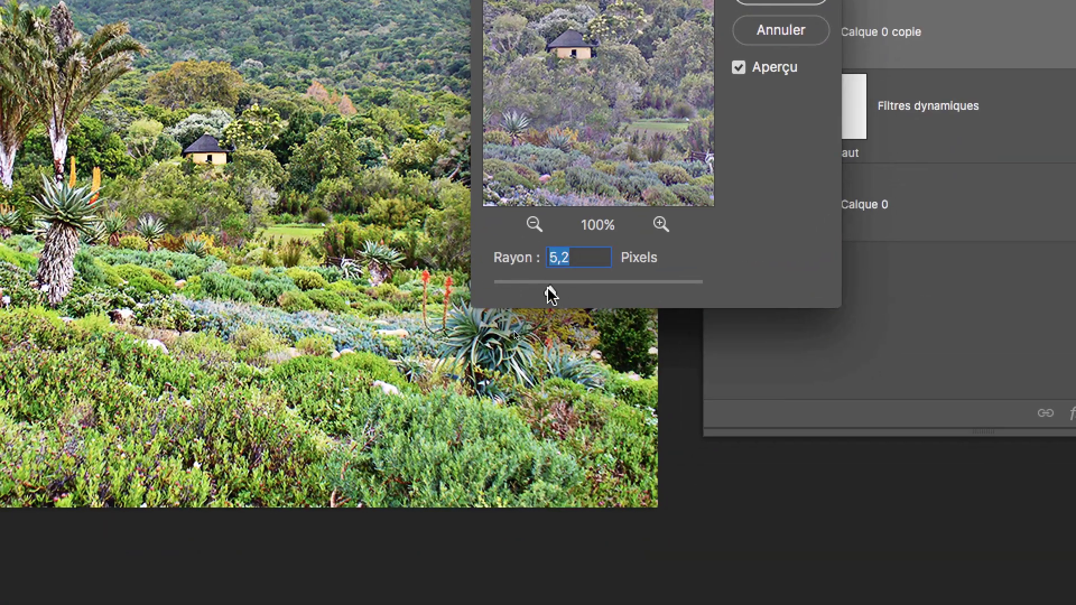
pyautogui.moveTo(550, 294)
pyautogui.mouseDown()
pyautogui.moveTo(488, 294)
pyautogui.moveTo(540, 294)
pyautogui.moveTo(530, 289)
pyautogui.mouseUp()
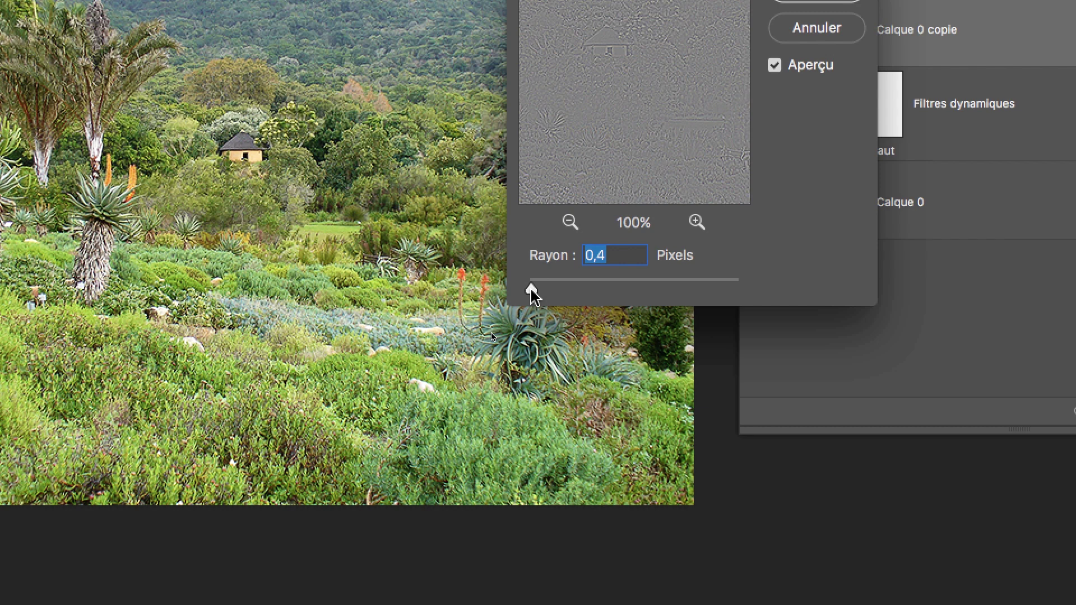
pyautogui.press('alt')
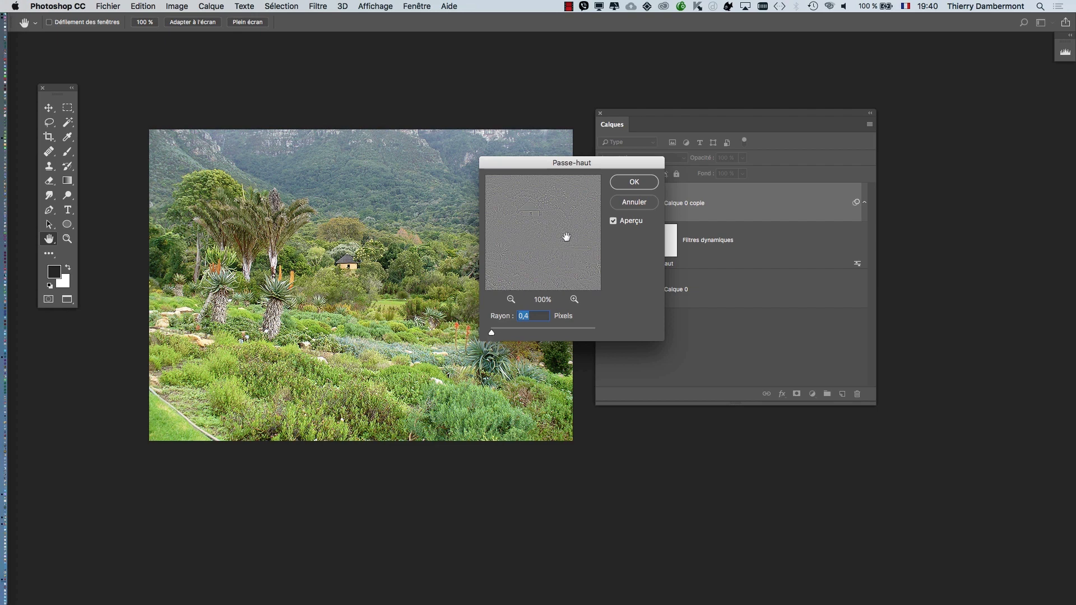
pyautogui.click(627, 185)
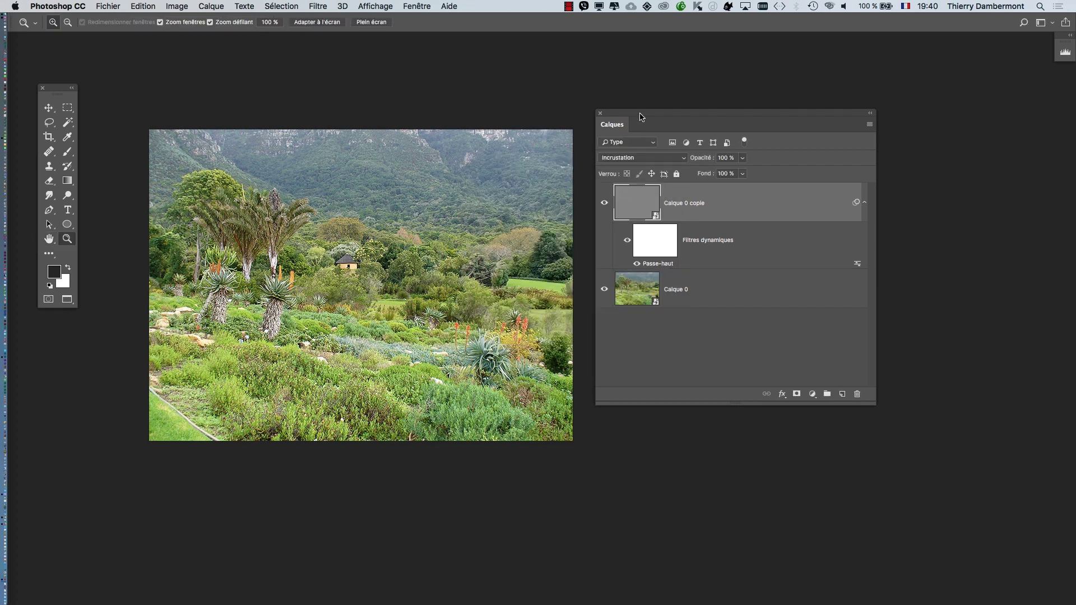
# Step: Bring the Calques panel over the image and toggle Calque 0 copie off and on to check the reduced sharpening
pyautogui.moveTo(638, 117); pyautogui.dragTo(525, 224)
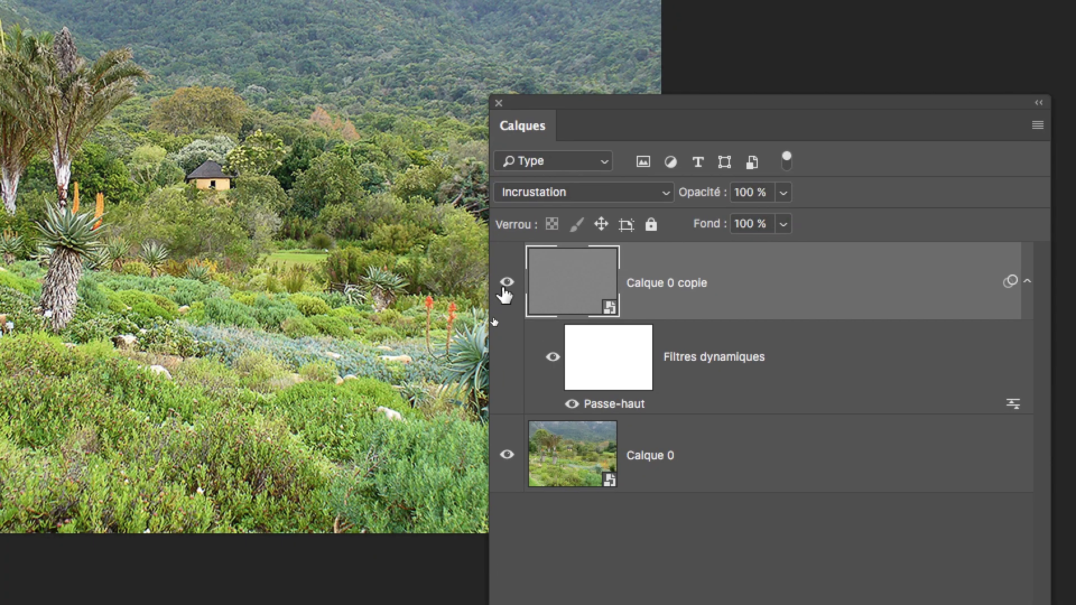
pyautogui.click(468, 406)
pyautogui.click(467, 405)
pyautogui.click(504, 287)
pyautogui.click(504, 287)
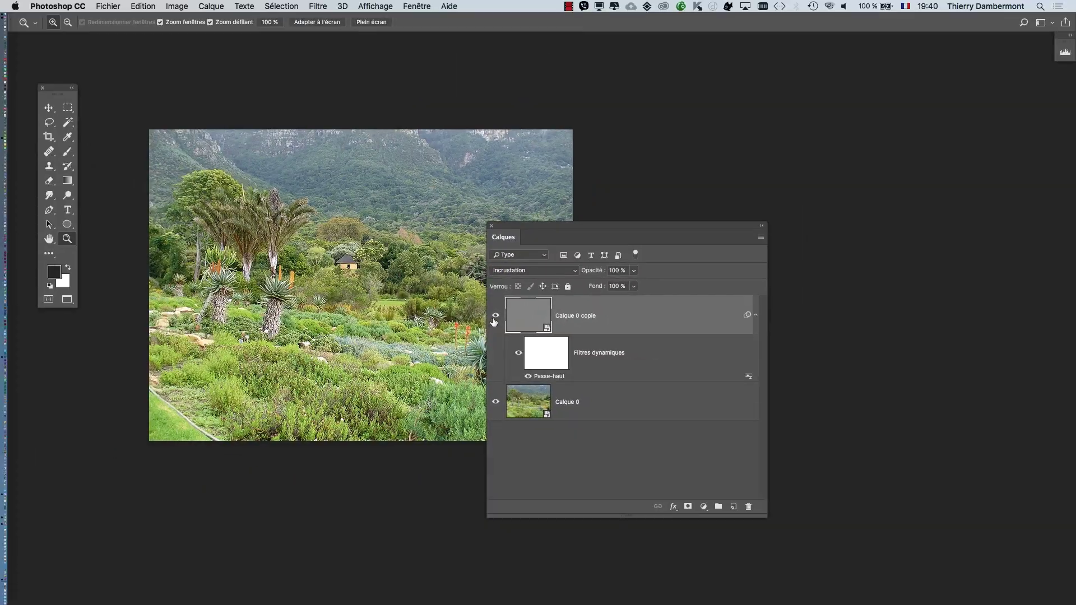
# Step: Switch to the img_8895.jpg document and move the Calques panel clear of the middle of the image
pyautogui.click(423, 6)
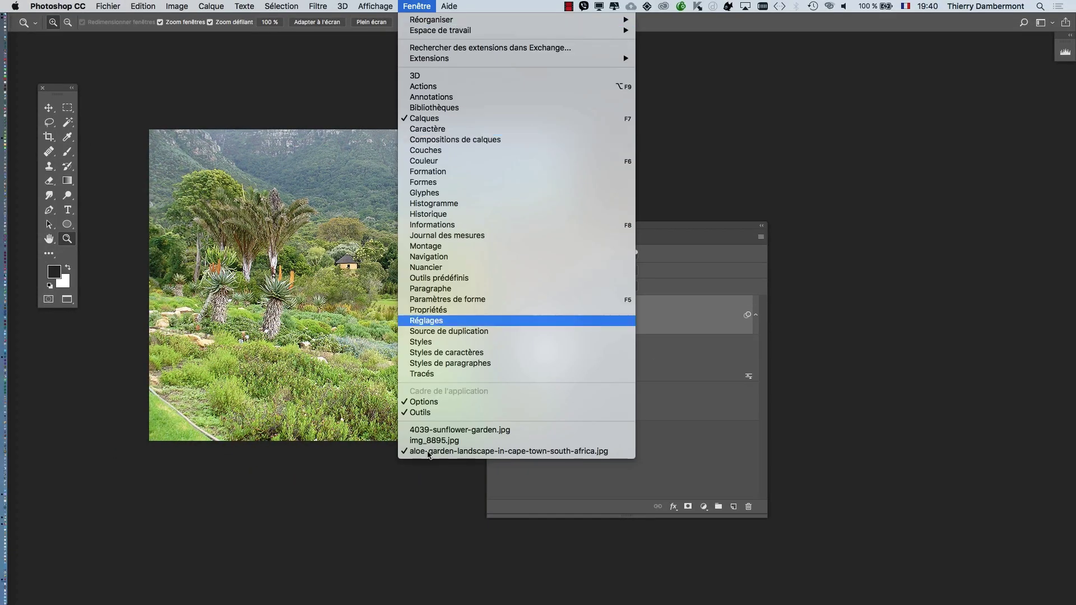
pyautogui.click(505, 443)
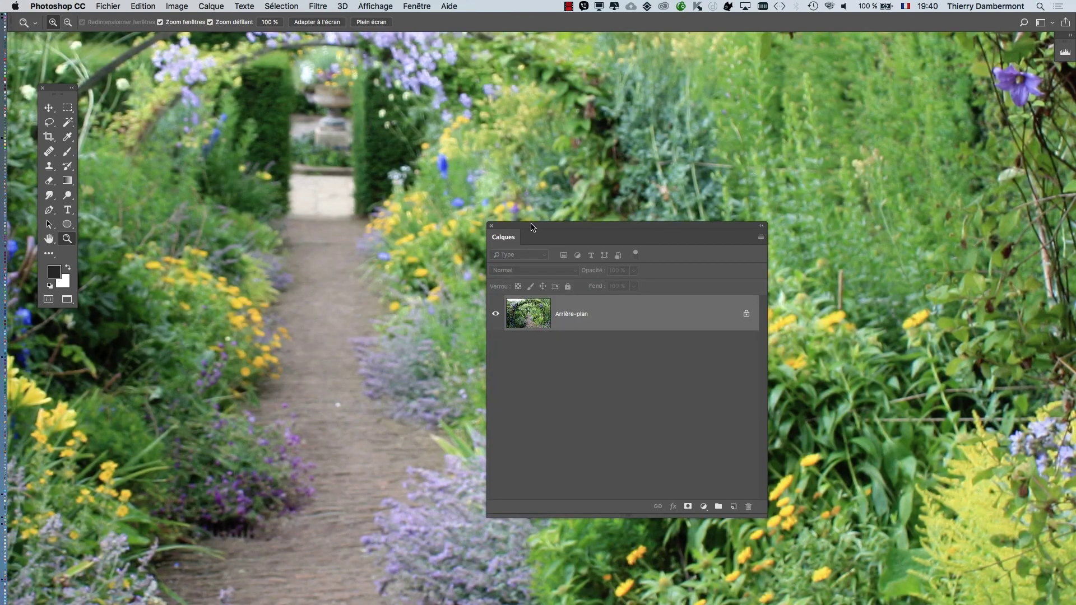
pyautogui.moveTo(533, 227); pyautogui.dragTo(841, 314)
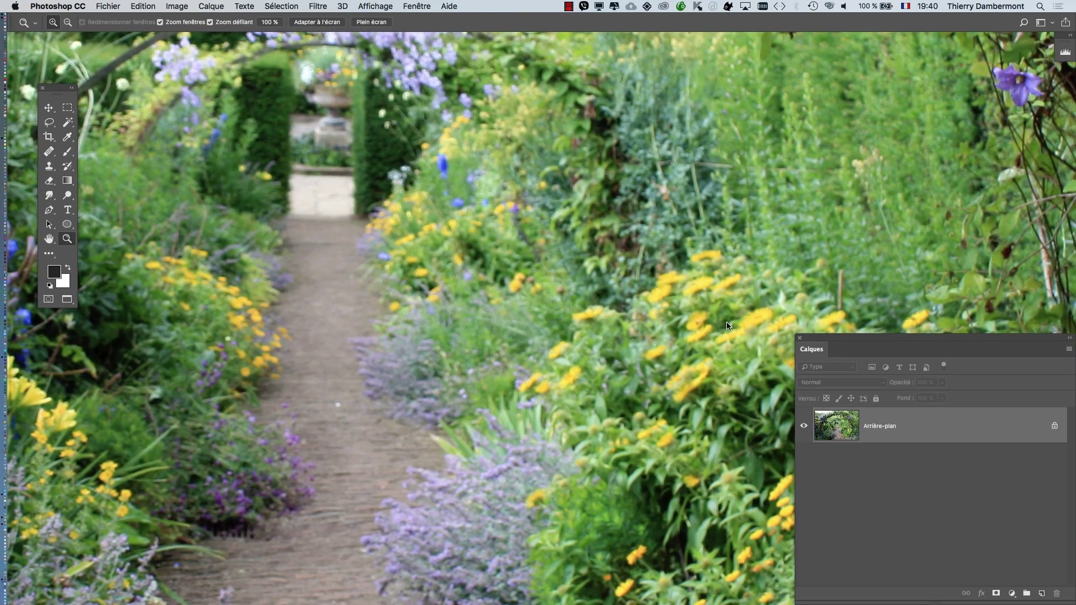
# Step: Examine the garden path photo's detail in several areas, then view the whole image
pyautogui.keyDown('alt'); pyautogui.click(548, 328); pyautogui.keyUp('alt')
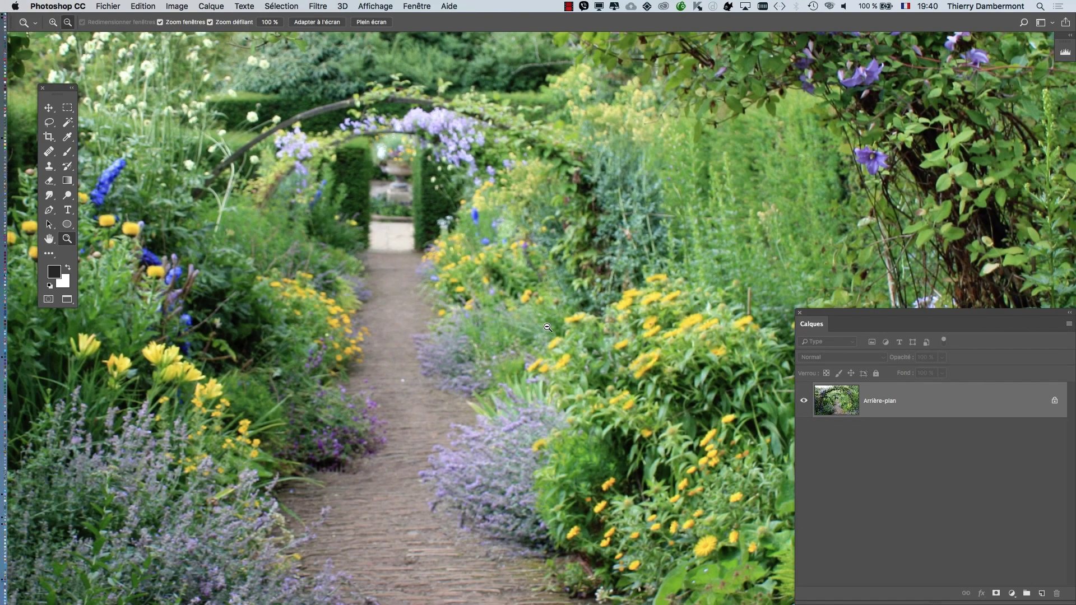
pyautogui.keyDown('alt'); pyautogui.click(547, 328); pyautogui.keyUp('alt')
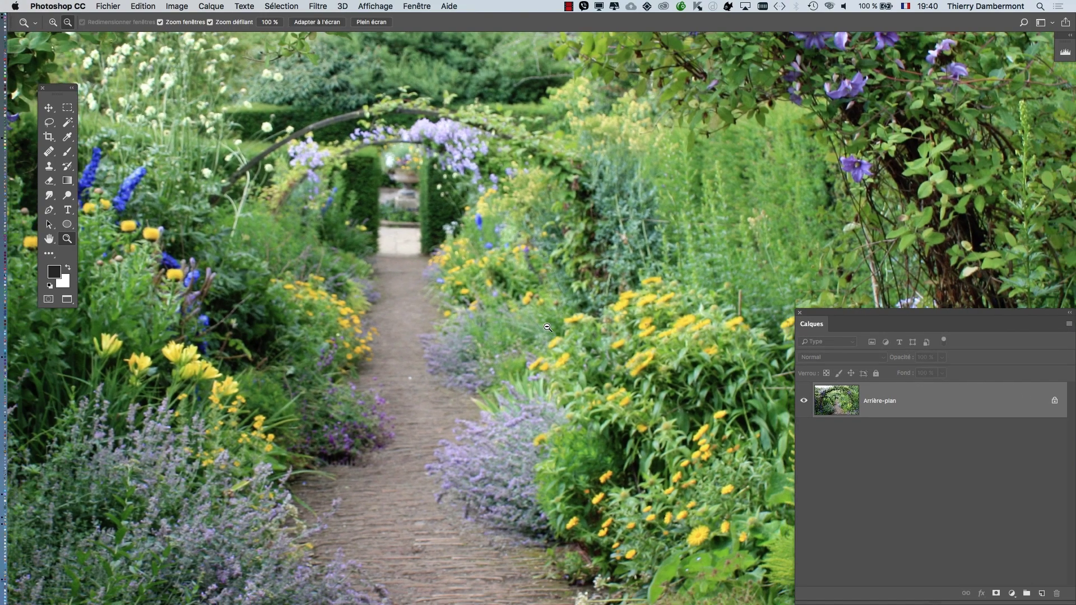
pyautogui.keyDown('alt'); pyautogui.click(547, 328); pyautogui.keyUp('alt')
pyautogui.keyDown('alt'); pyautogui.click(547, 328); pyautogui.keyUp('alt')
pyautogui.keyDown('alt'); pyautogui.click(548, 328); pyautogui.keyUp('alt')
pyautogui.scroll(8, 399, 310)
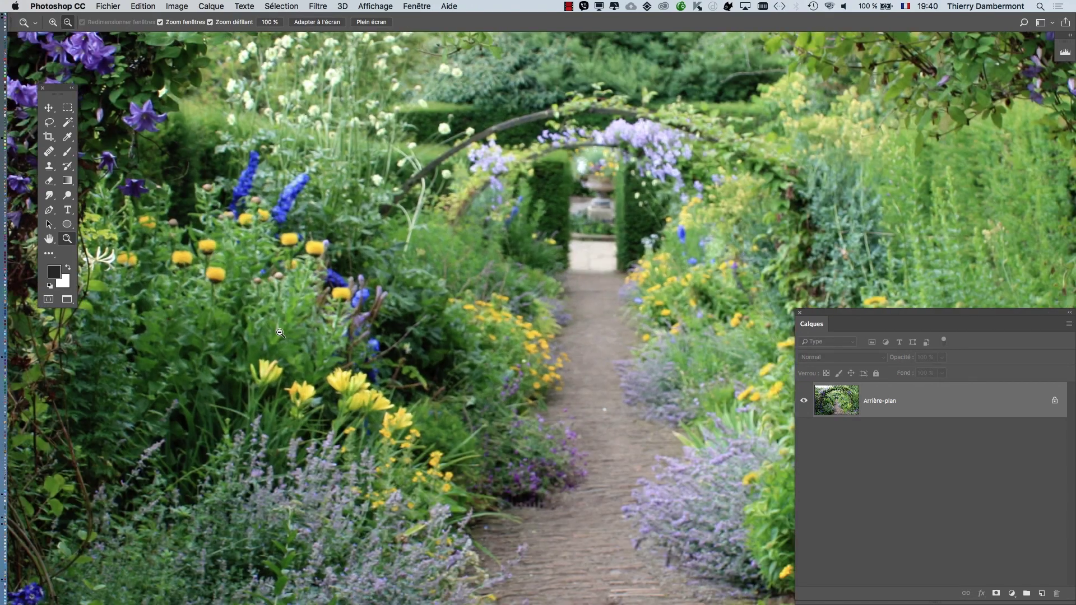
pyautogui.moveTo(279, 333); pyautogui.dragTo(395, 378)
pyautogui.moveTo(665, 489); pyautogui.dragTo(432, 305)
pyautogui.scroll(7, 431, 305)
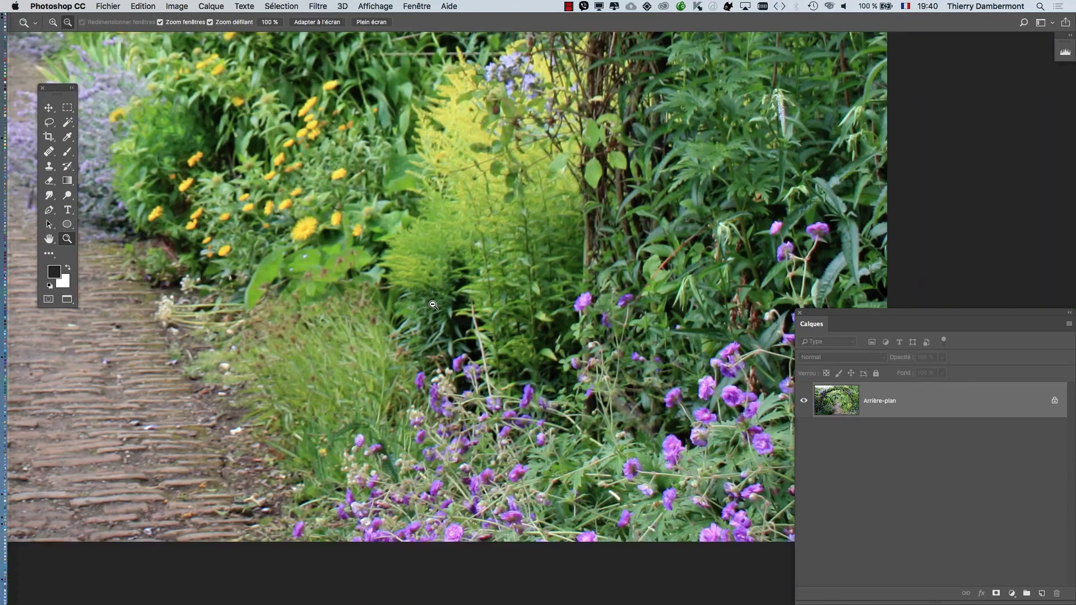
pyautogui.scroll(-12, 432, 305)
pyautogui.moveTo(309, 205); pyautogui.dragTo(329, 298)
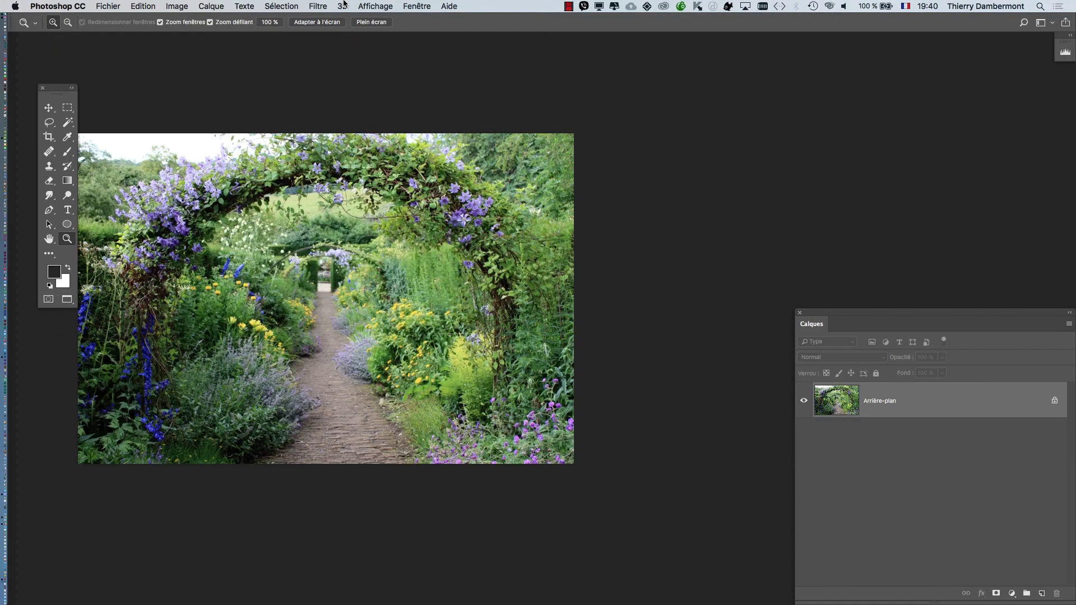
# Step: Display the Navigation panel and use it to zoom img_8895.jpg to 25,92 %
pyautogui.click(429, 4)
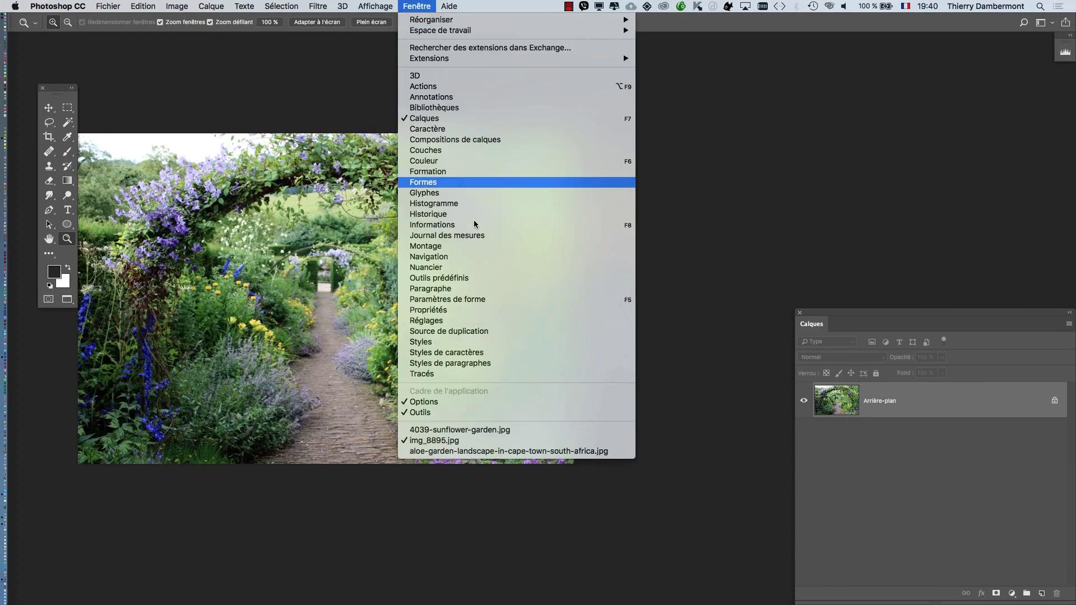
pyautogui.click(474, 257)
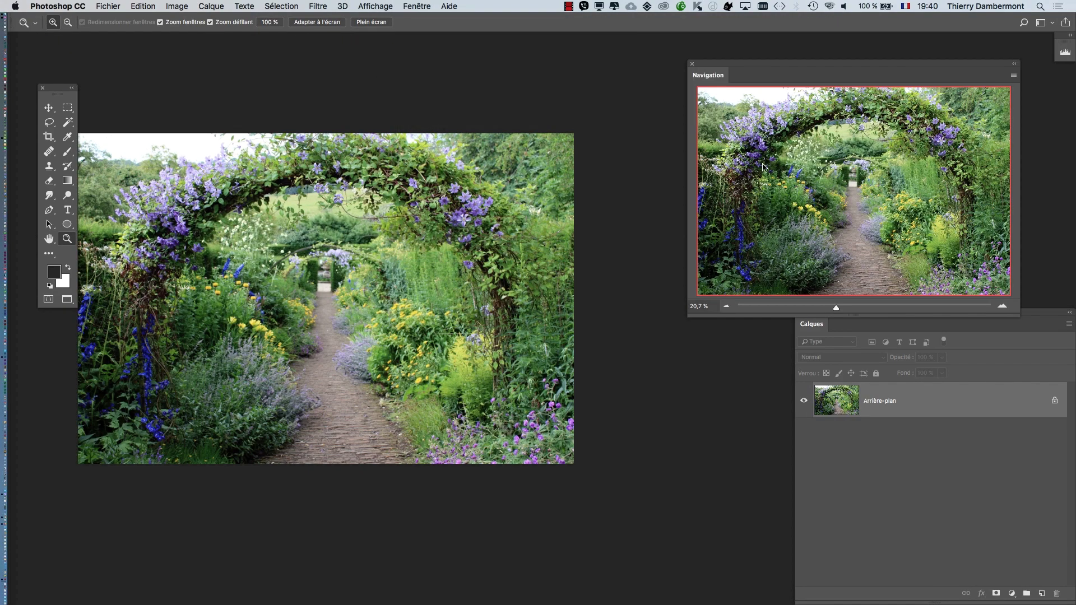
pyautogui.moveTo(835, 308)
pyautogui.mouseDown()
pyautogui.moveTo(816, 308)
pyautogui.moveTo(841, 307)
pyautogui.mouseUp()
pyautogui.moveTo(419, 293); pyautogui.dragTo(729, 343)
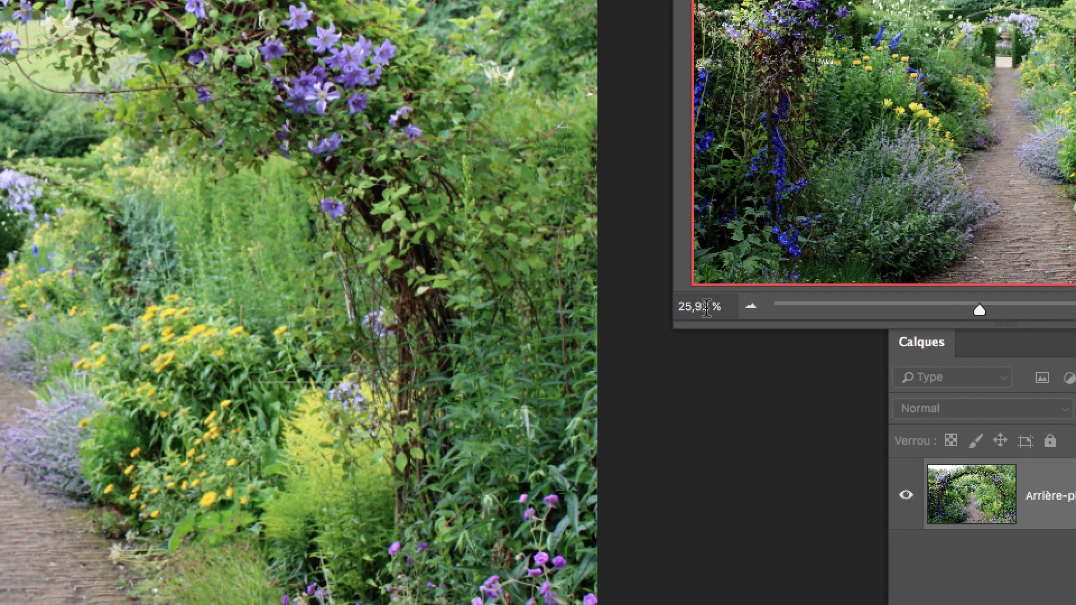
pyautogui.click(706, 308)
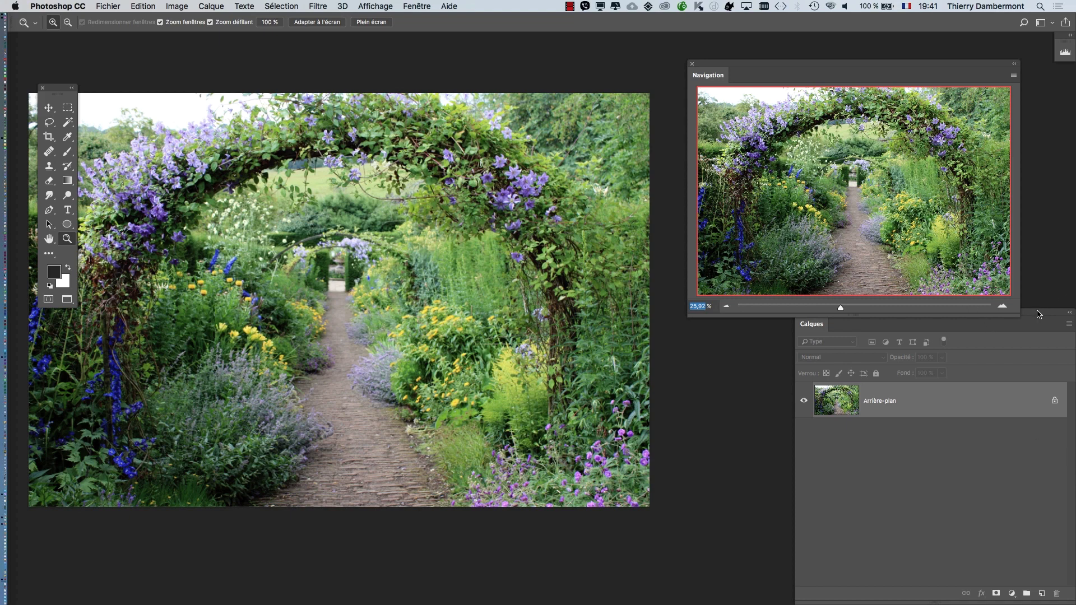
# Step: Move the Calques panel over the image and convert the Arrière-plan layer to a smart object
pyautogui.moveTo(1038, 314); pyautogui.dragTo(502, 136)
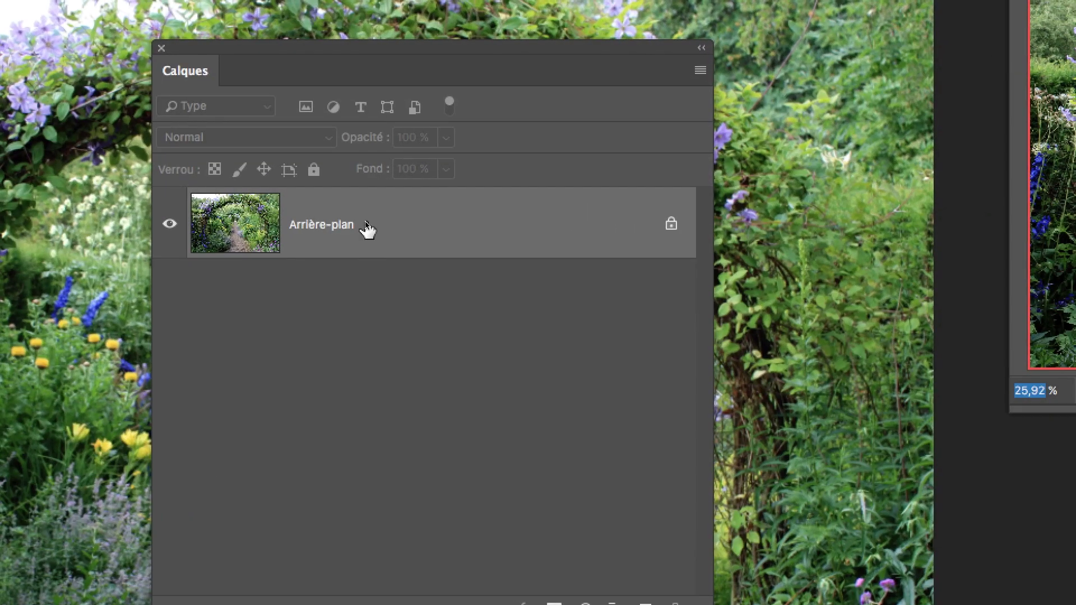
pyautogui.rightClick(366, 222)
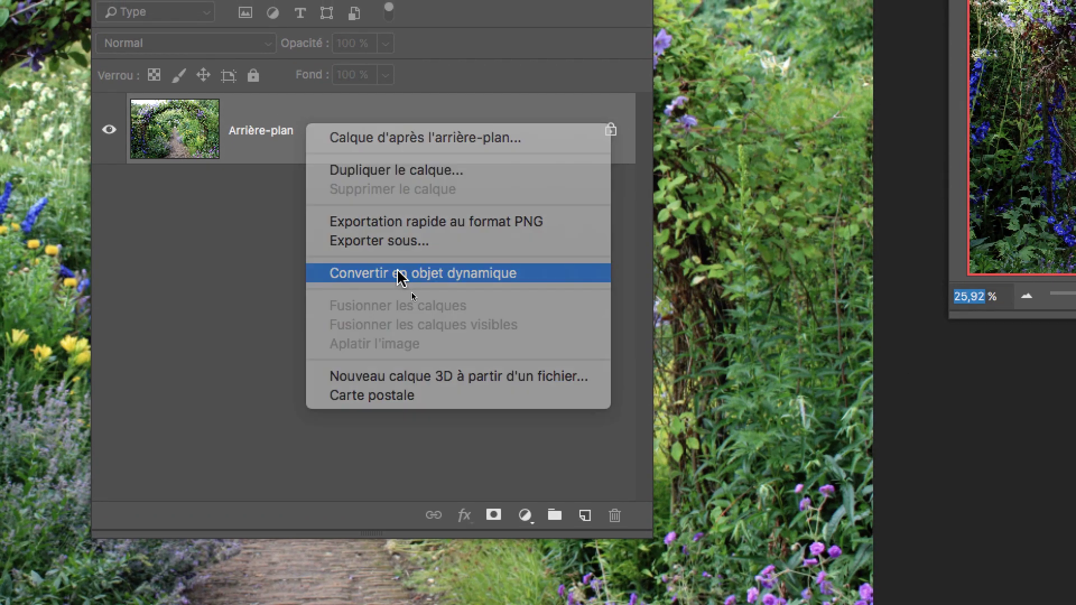
# Step: Convert the background layer to a smart object and move the Navigation and Calques panels clear of the photo
pyautogui.click(401, 272)
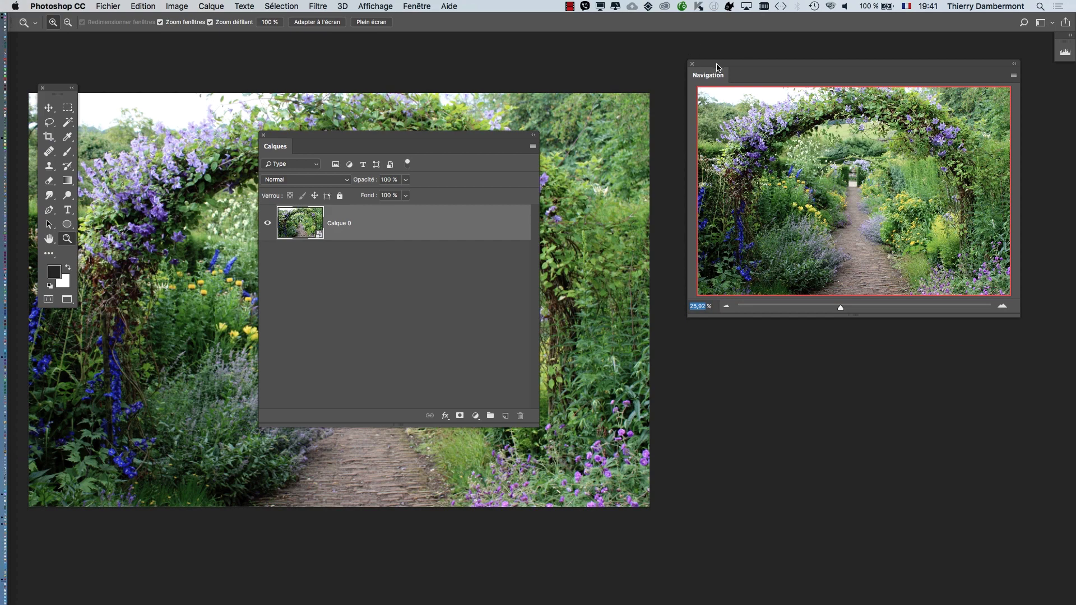
pyautogui.moveTo(717, 66); pyautogui.dragTo(790, 407)
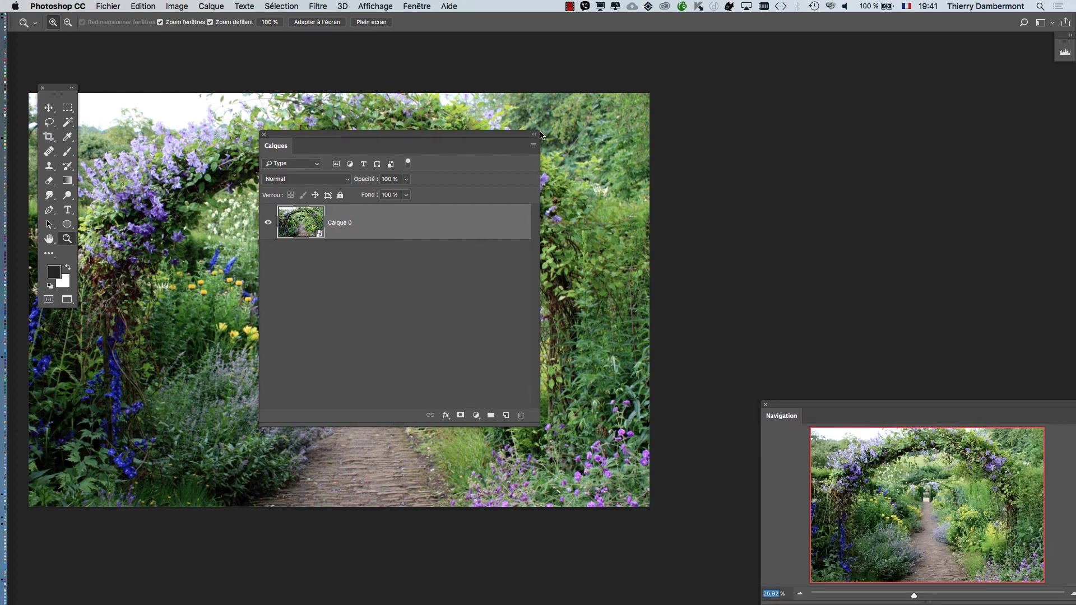
pyautogui.moveTo(390, 141); pyautogui.dragTo(899, 91)
# Step: Resize the image to 25,92 % in width and height, resampling with Conserver les détails 2.0, and view it at 100 %
pyautogui.click(175, 7)
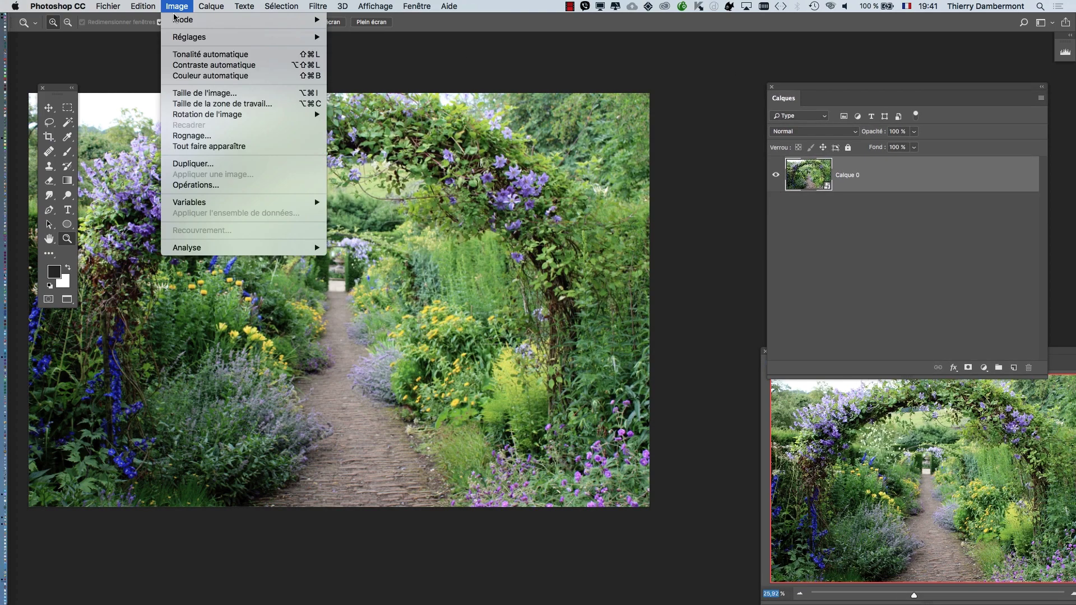
pyautogui.click(203, 94)
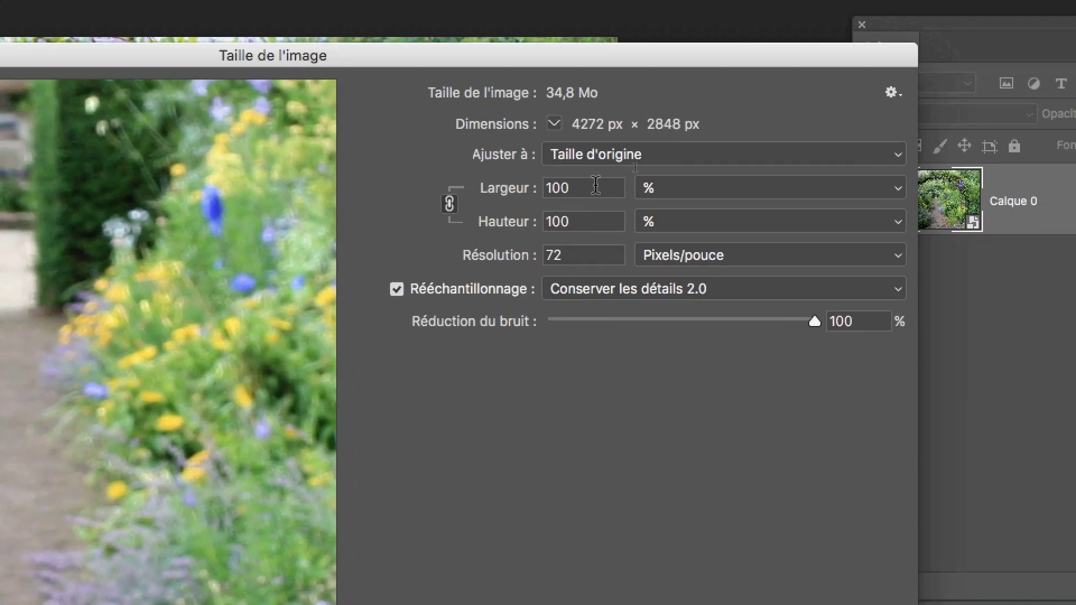
pyautogui.doubleClick(595, 185)
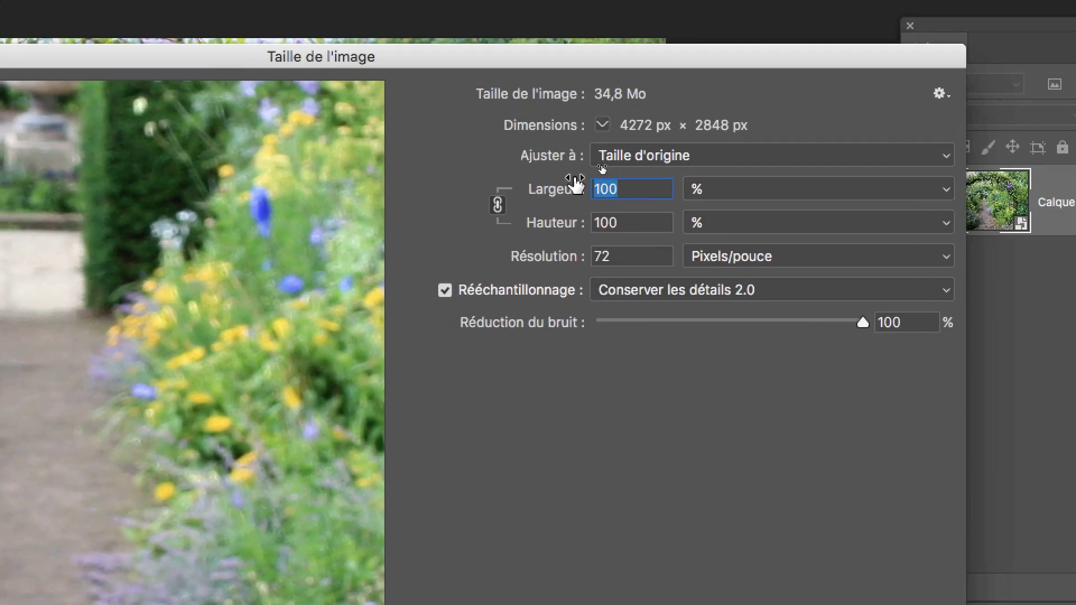
pyautogui.write('25,92')
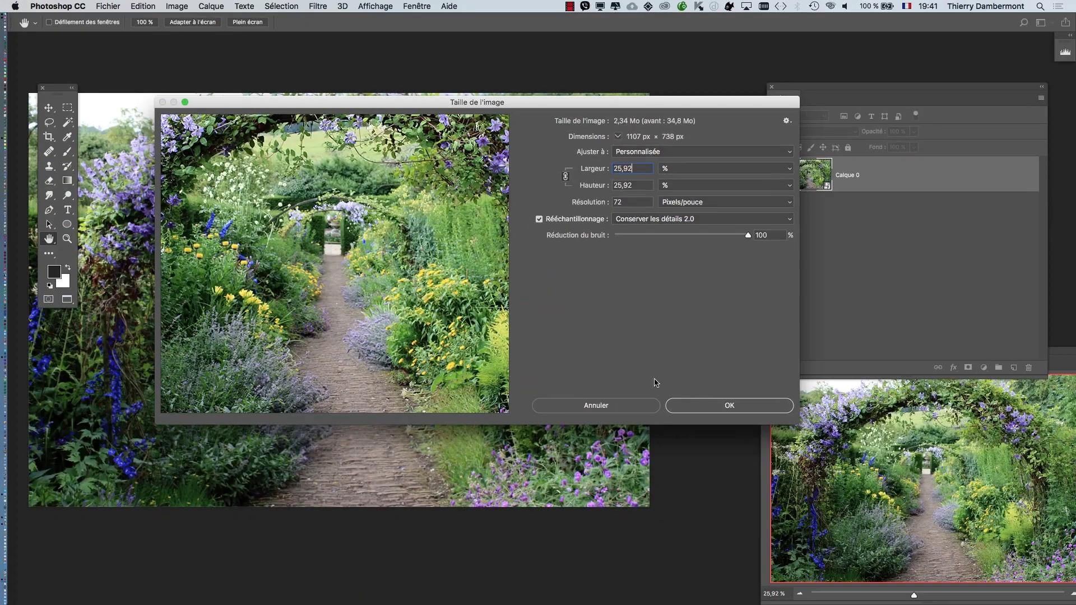
pyautogui.click(763, 408)
pyautogui.press('z')
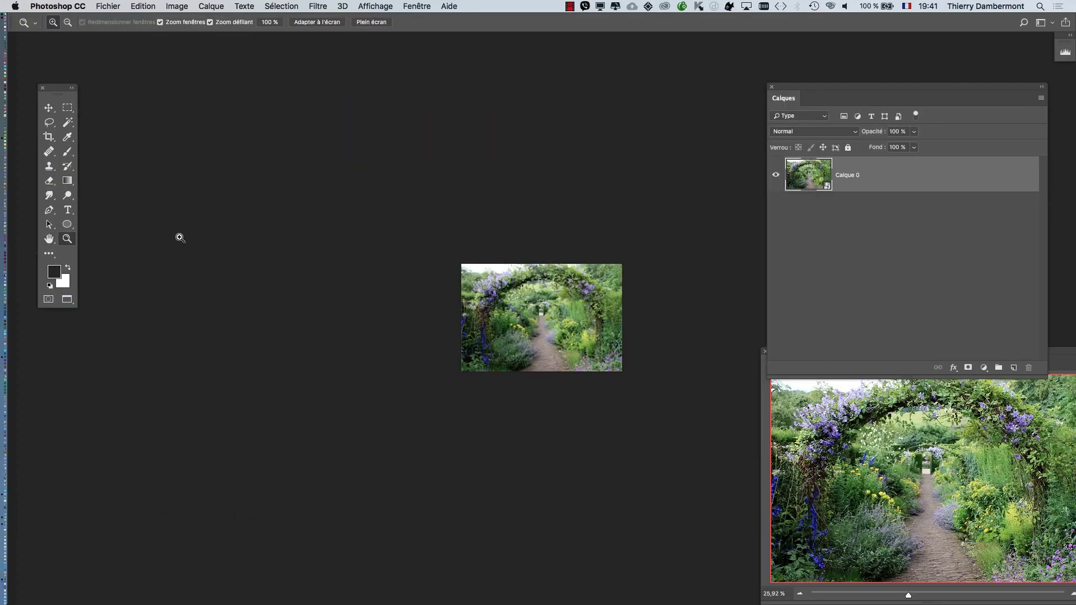
pyautogui.doubleClick(67, 240)
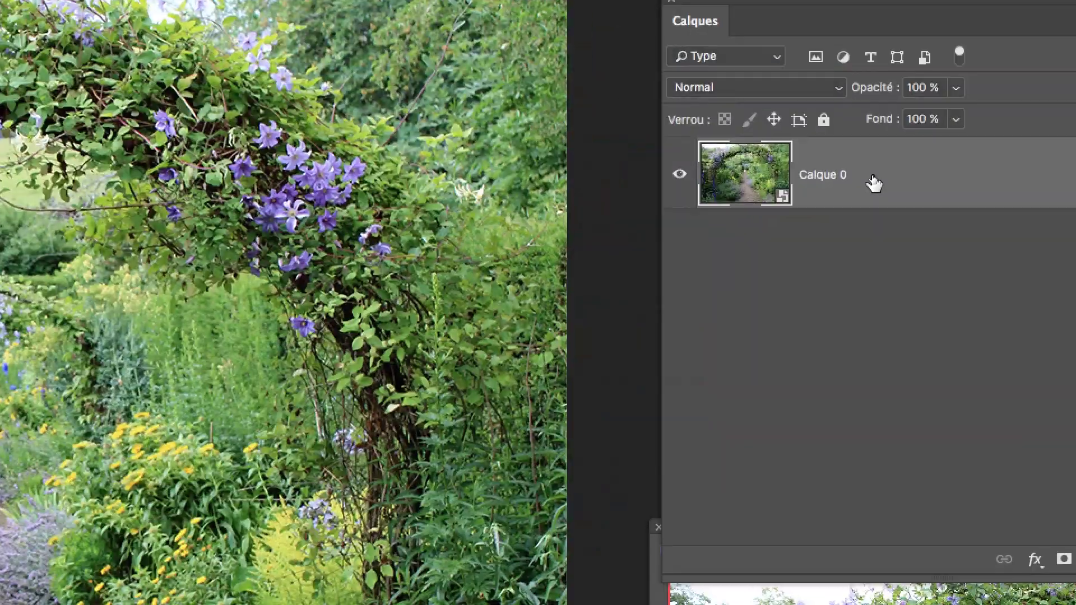
# Step: Duplicate the Calque 0 smart object layer
pyautogui.moveTo(873, 179); pyautogui.dragTo(1049, 427)
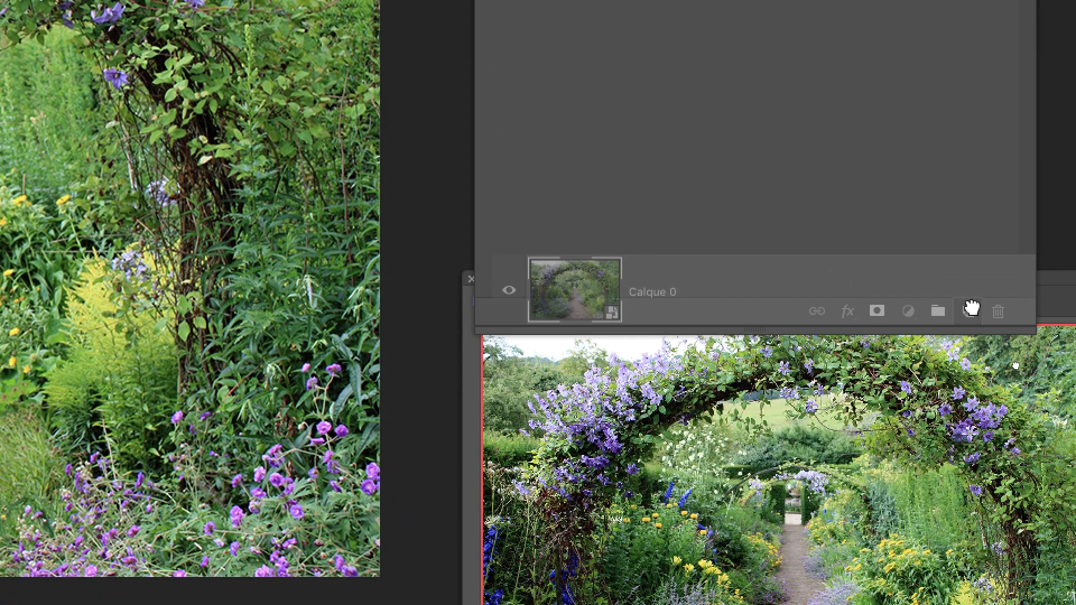
pyautogui.moveTo(971, 307); pyautogui.dragTo(971, 309)
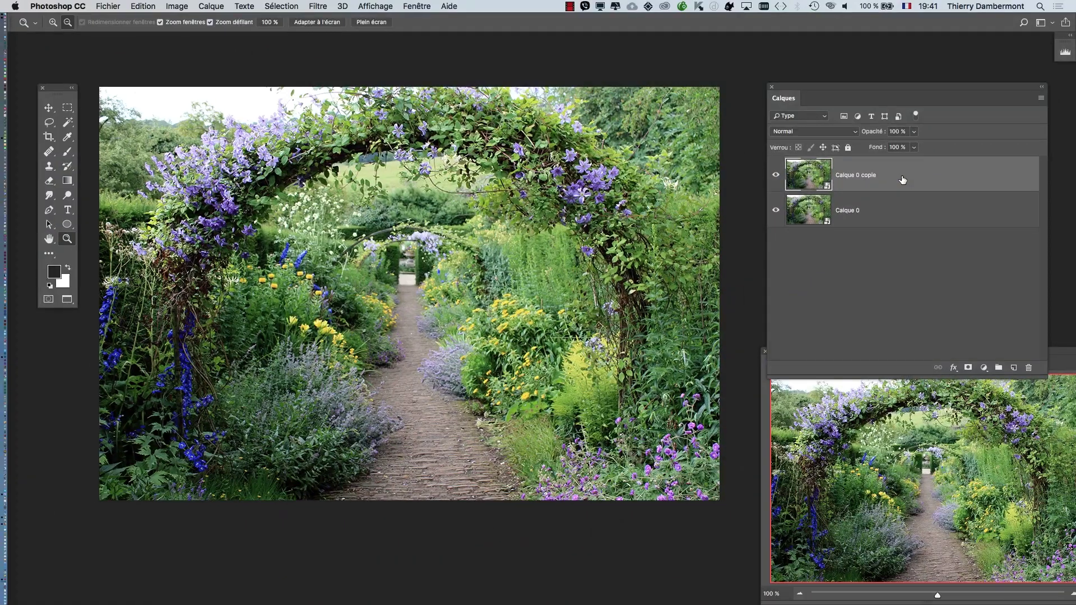
pyautogui.moveTo(822, 90); pyautogui.dragTo(792, 115)
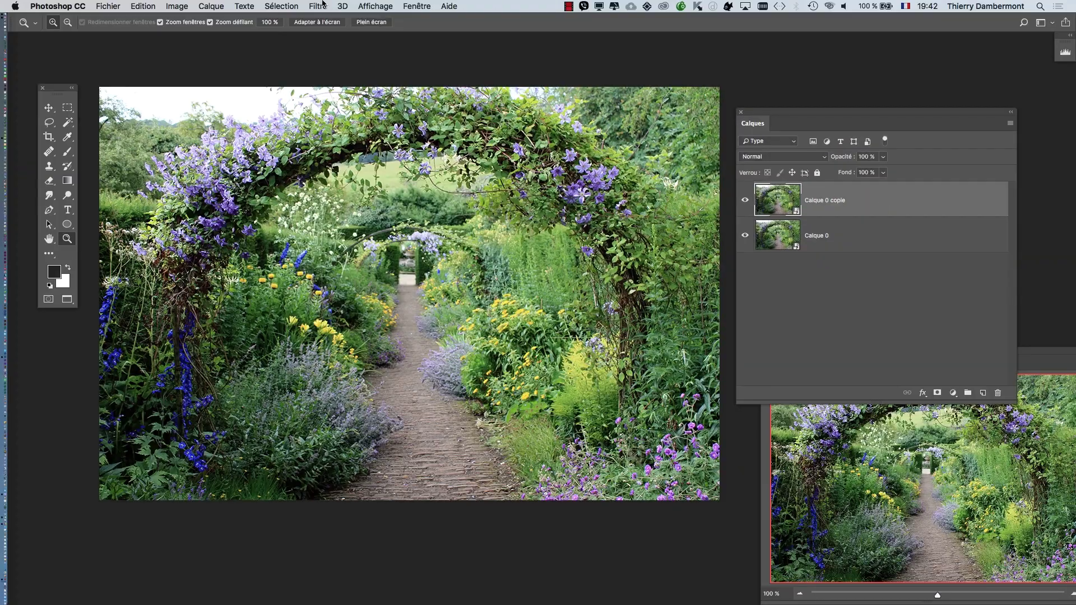
# Step: Apply a Passe-haut filter with a 0,4 pixel radius to the duplicated layer and set its blend mode to Incrustation
pyautogui.click(320, 5)
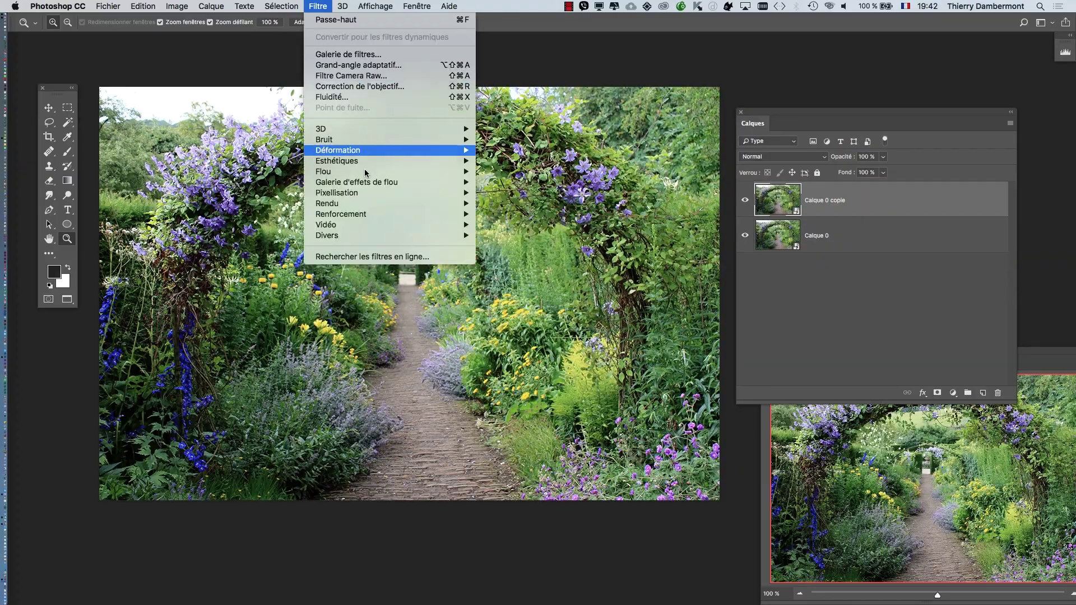
pyautogui.moveTo(427, 235)
pyautogui.click(558, 269)
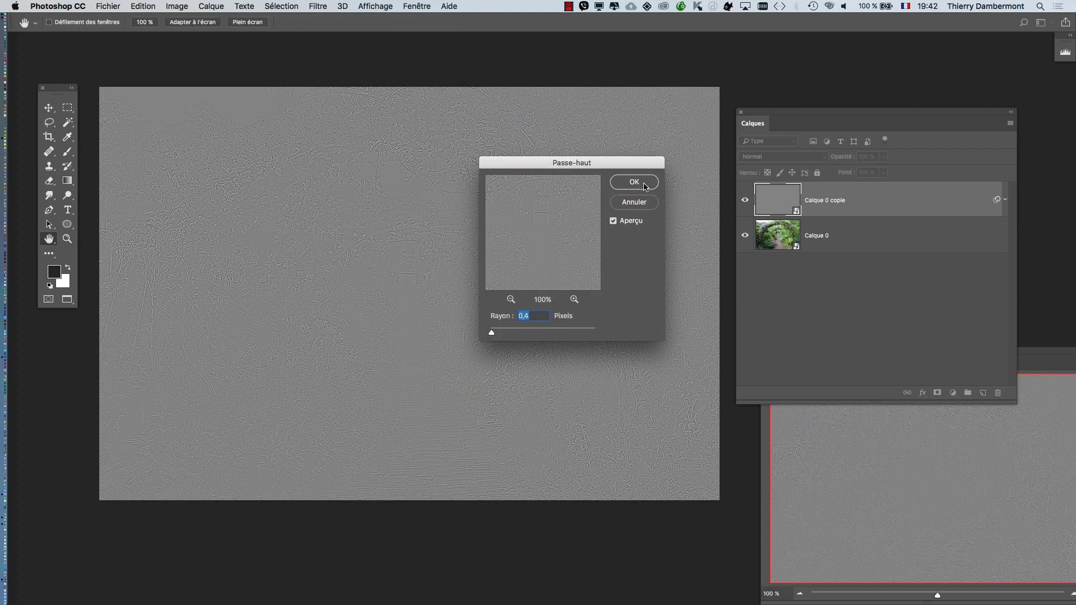
pyautogui.click(633, 181)
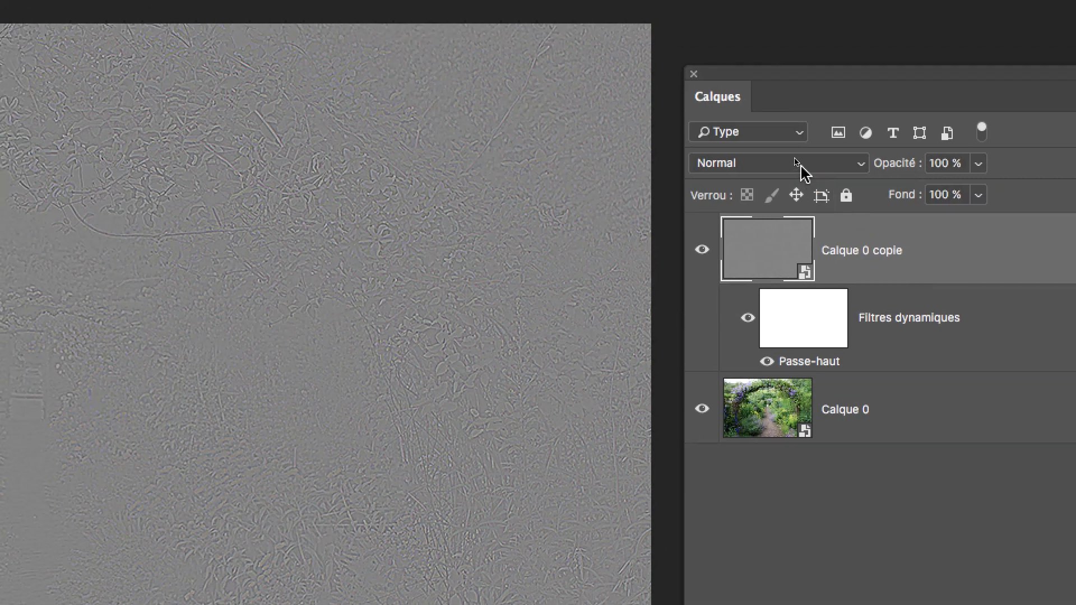
pyautogui.click(810, 158)
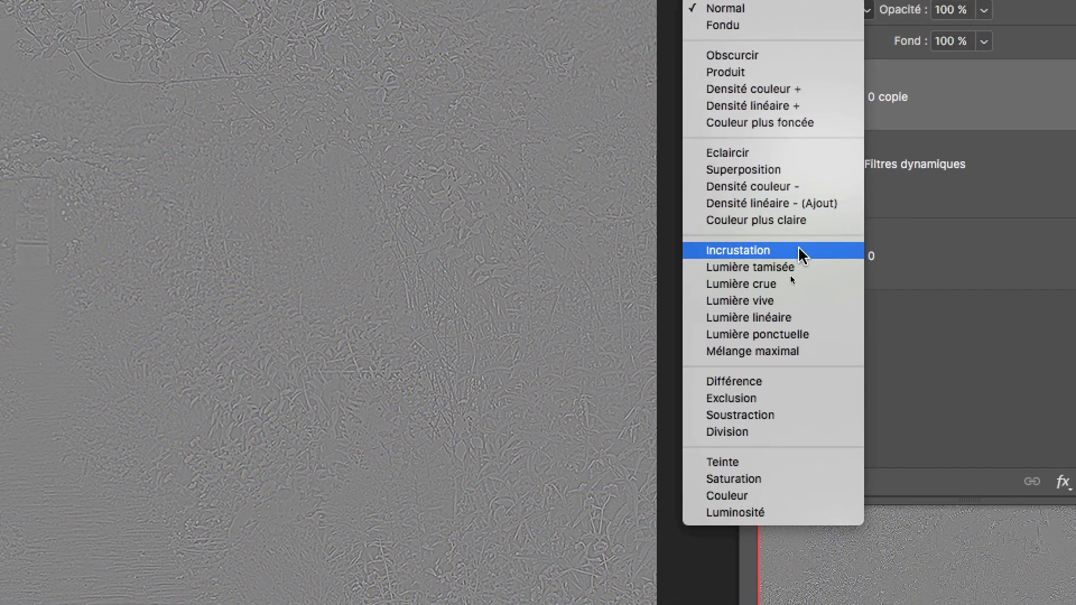
pyautogui.click(799, 250)
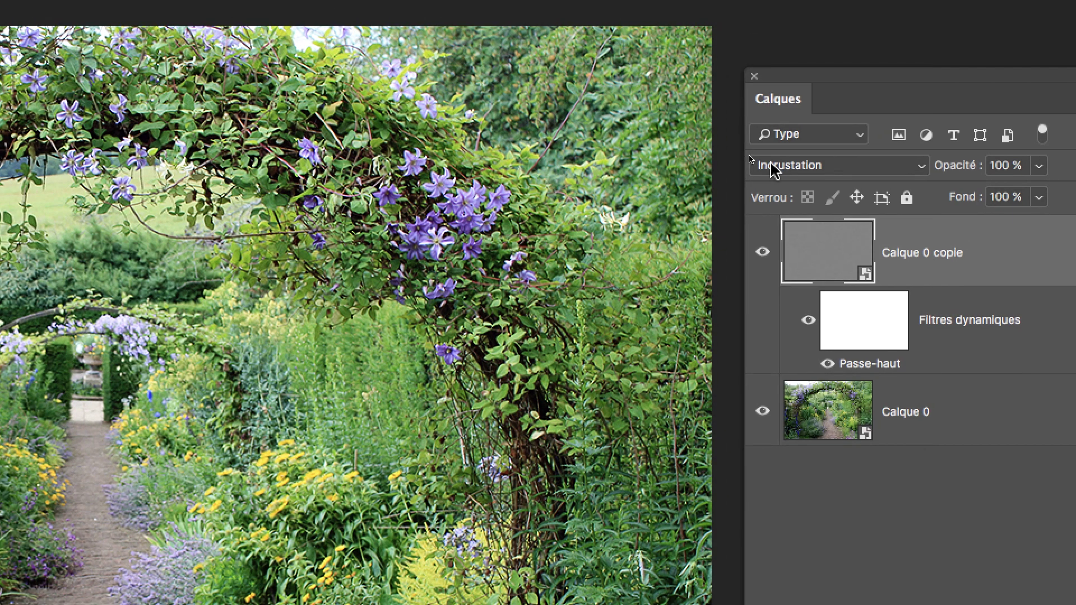
# Step: Switch the filtered layer's blend mode to Normal and back to Incrustation to compare the effect
pyautogui.click(705, 93)
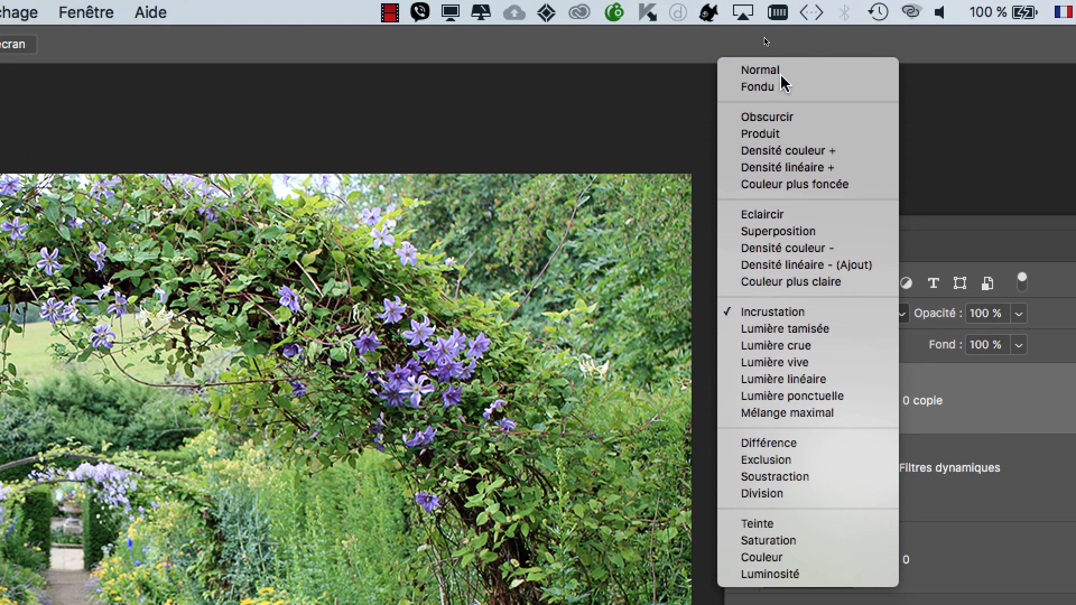
pyautogui.click(781, 72)
pyautogui.press('z')
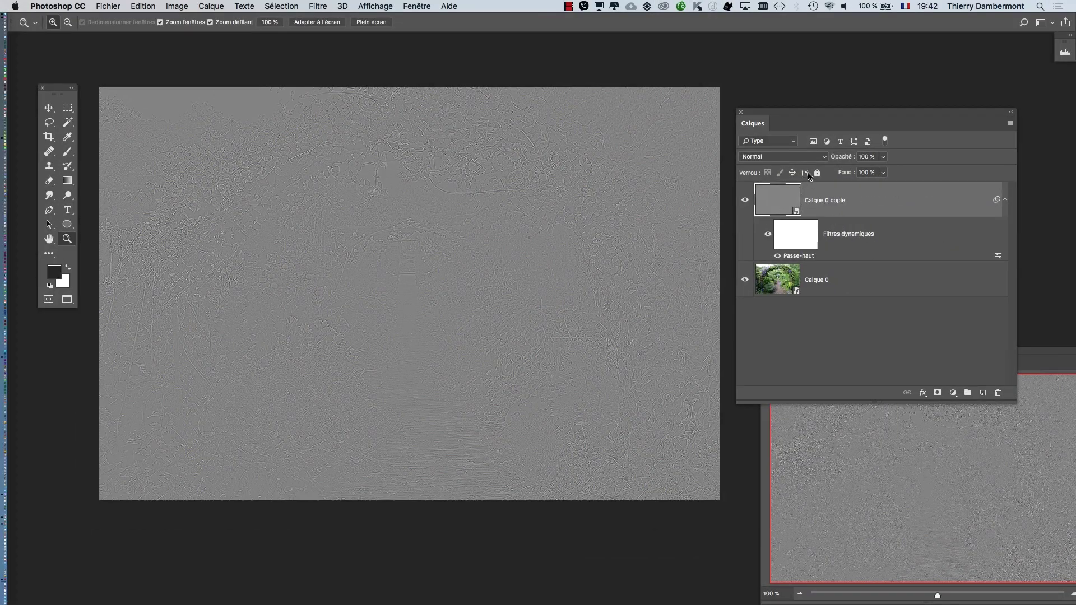
pyautogui.click(773, 158)
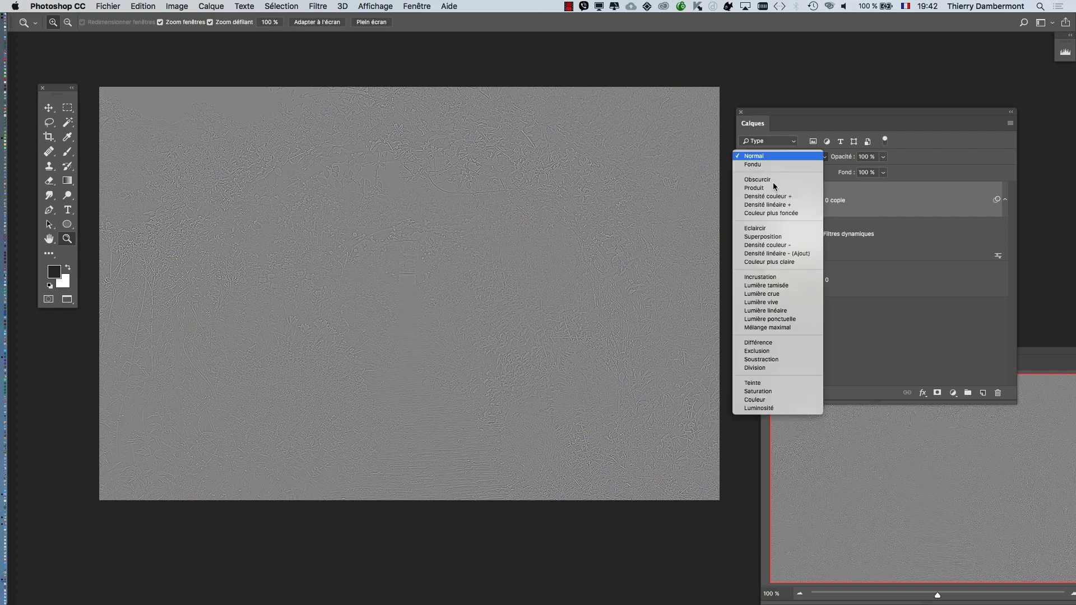
pyautogui.click(792, 277)
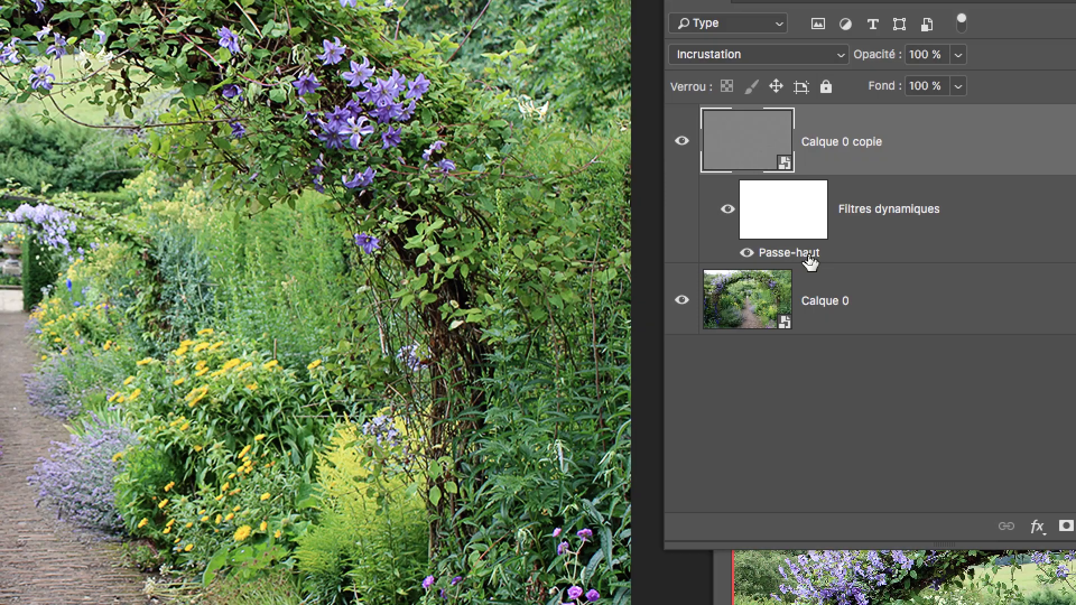
# Step: Reopen the Passe-haut smart filter, try different radii and set the radius to about 1,5 pixels
pyautogui.doubleClick(810, 260)
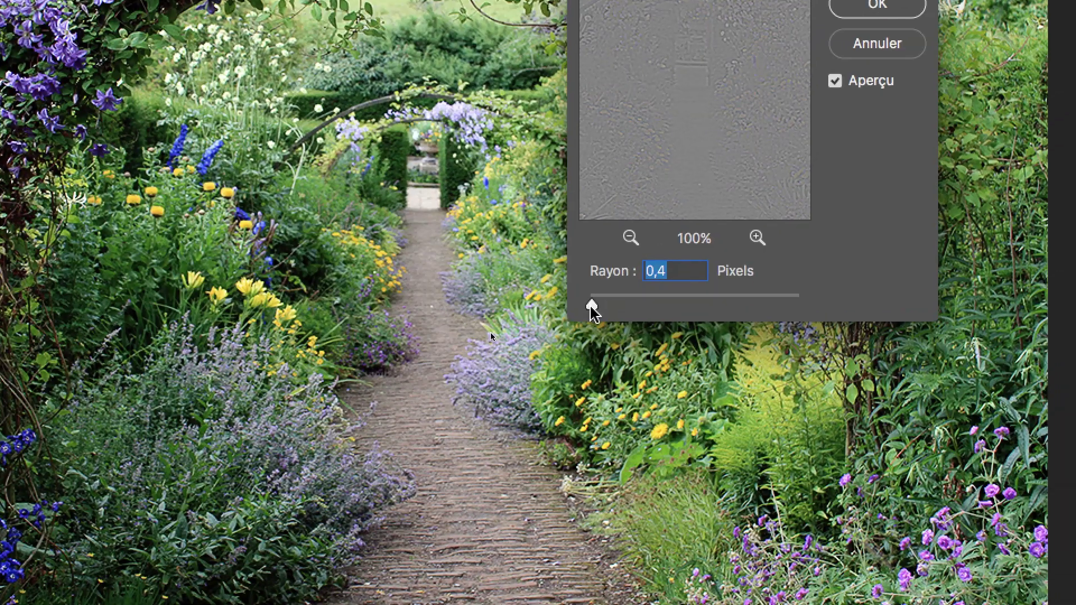
pyautogui.moveTo(253, 411); pyautogui.dragTo(269, 409)
pyautogui.moveTo(598, 311); pyautogui.dragTo(603, 311)
pyautogui.press('alt')
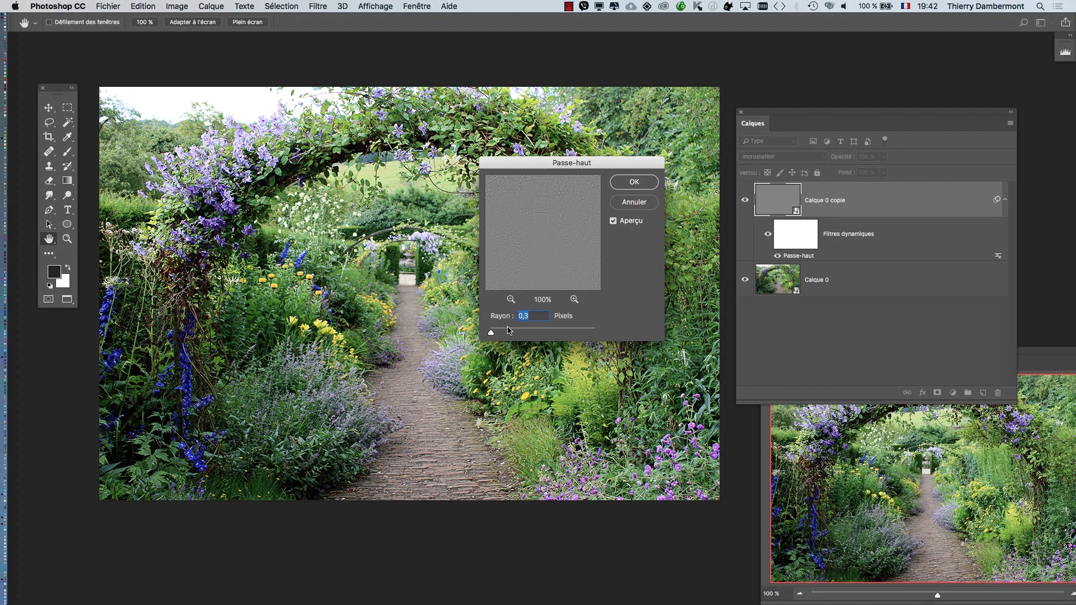
pyautogui.moveTo(495, 333); pyautogui.dragTo(501, 335)
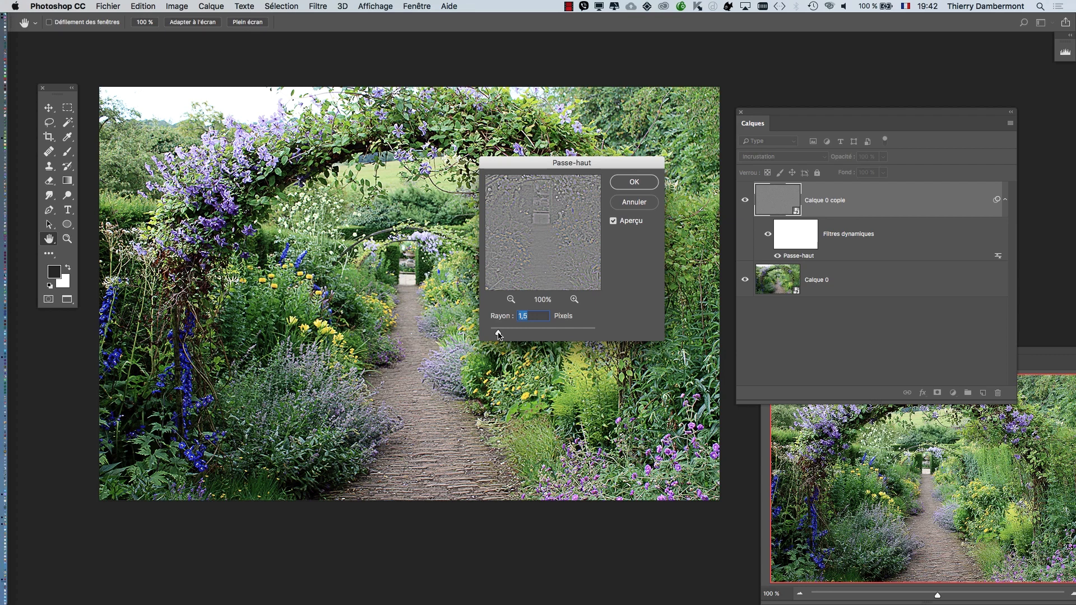
pyautogui.moveTo(499, 335); pyautogui.dragTo(499, 335)
pyautogui.click(634, 182)
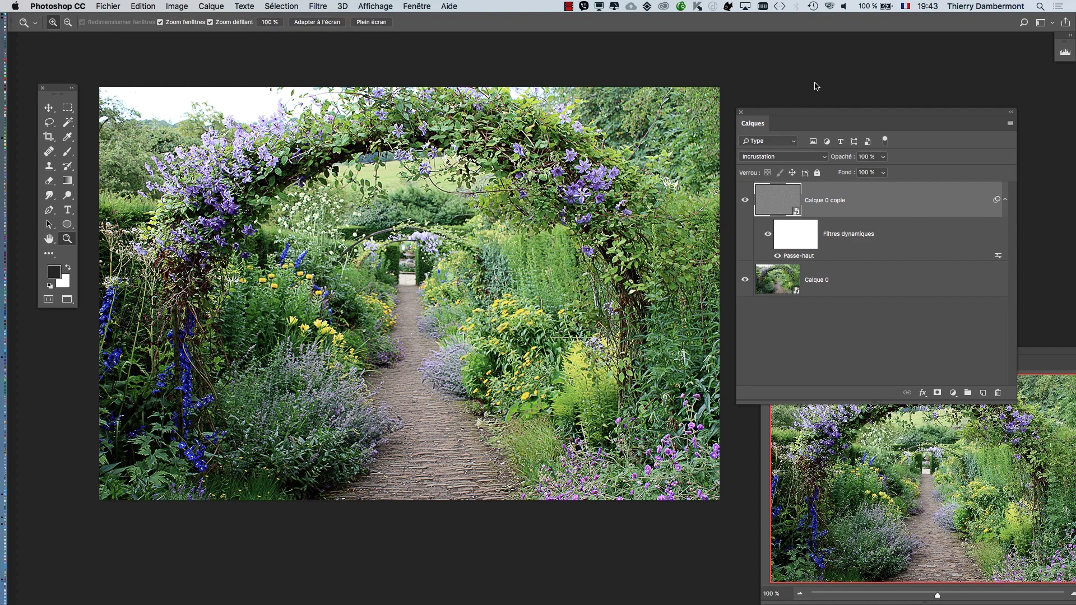
# Step: Toggle the visibility of the Calque 0 copie layer repeatedly to compare the photo with and without sharpening
pyautogui.moveTo(807, 118); pyautogui.dragTo(838, 98)
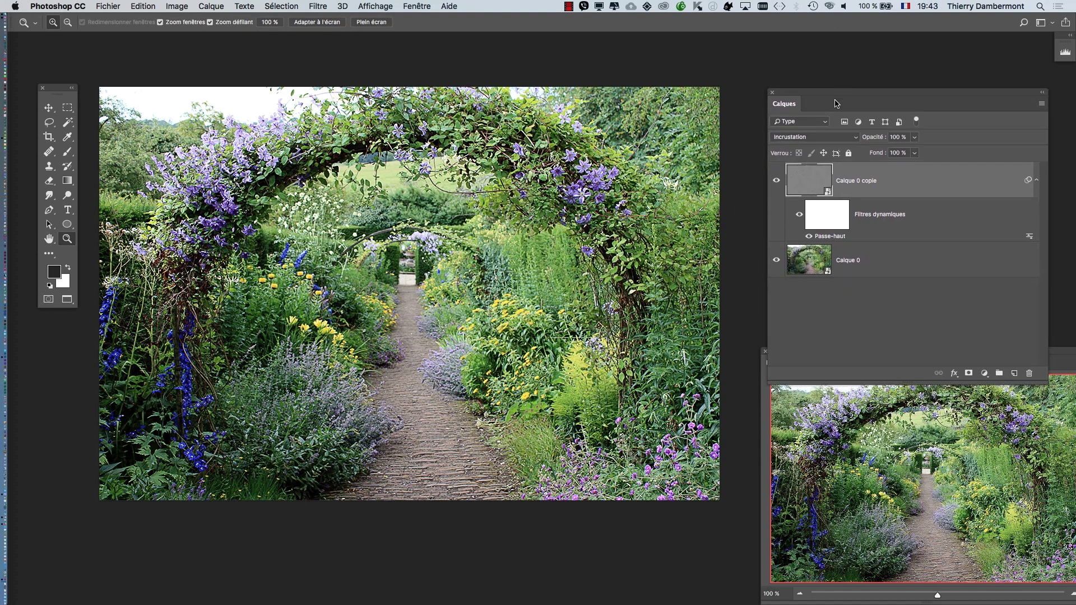
pyautogui.click(778, 182)
pyautogui.click(778, 182)
pyautogui.click(777, 182)
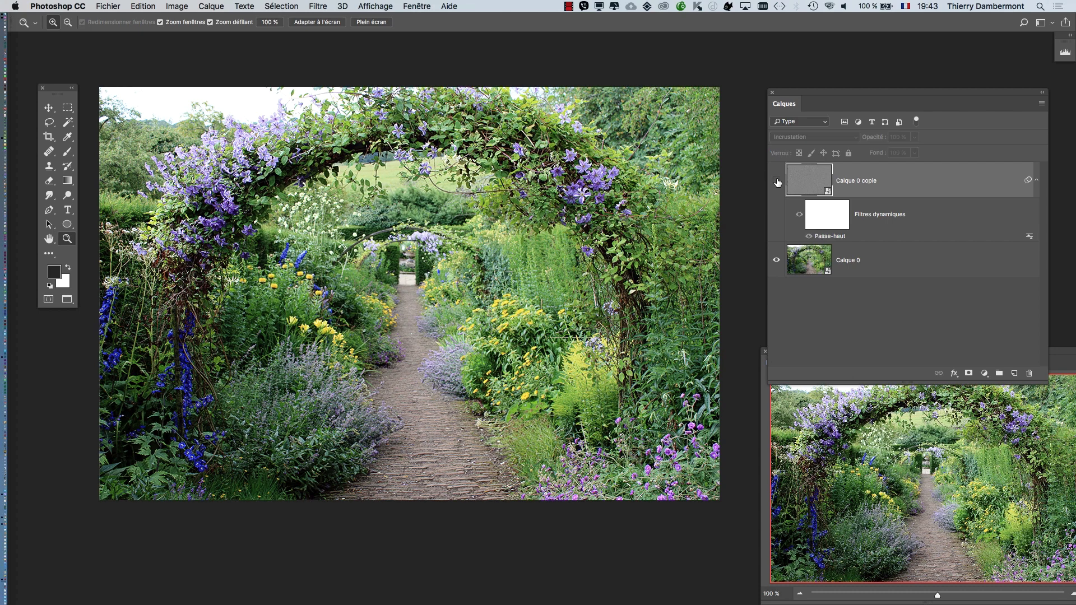
pyautogui.click(778, 183)
pyautogui.click(778, 183)
pyautogui.click(778, 182)
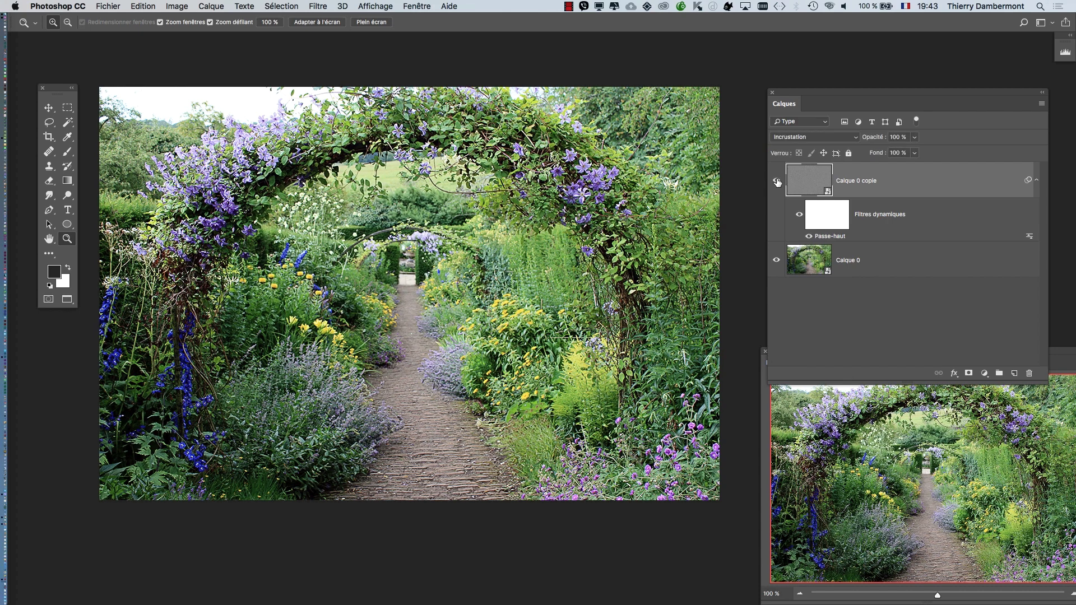
pyautogui.click(778, 182)
pyautogui.click(778, 182)
pyautogui.click(777, 182)
pyautogui.click(777, 182)
pyautogui.click(777, 182)
pyautogui.click(777, 182)
pyautogui.click(777, 182)
pyautogui.click(777, 183)
pyautogui.click(835, 224)
pyautogui.click(648, 95)
pyautogui.click(776, 182)
pyautogui.click(777, 182)
pyautogui.click(777, 182)
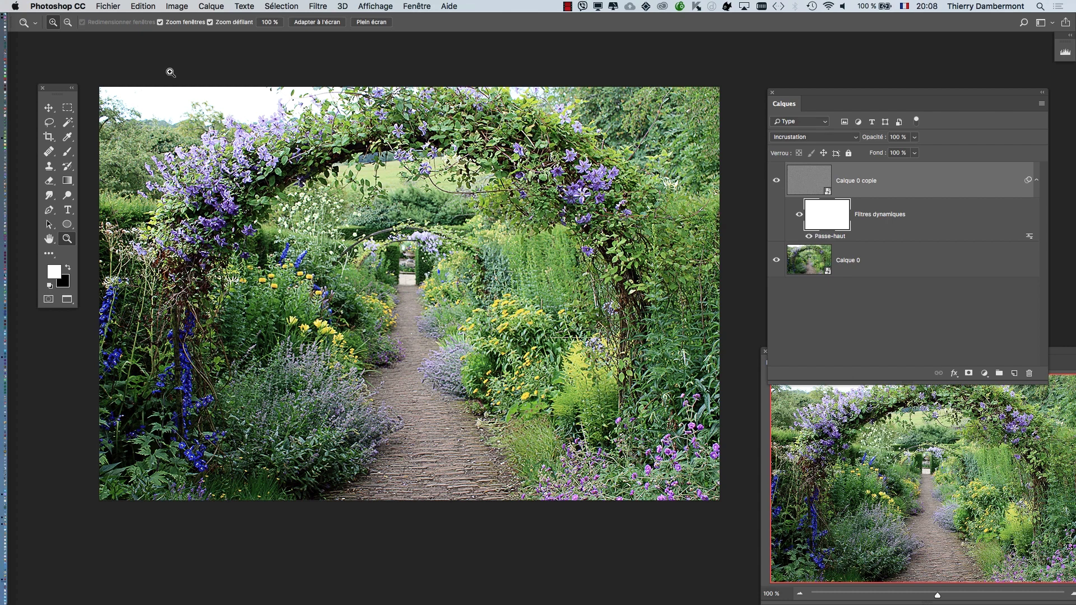
pyautogui.click(171, 72)
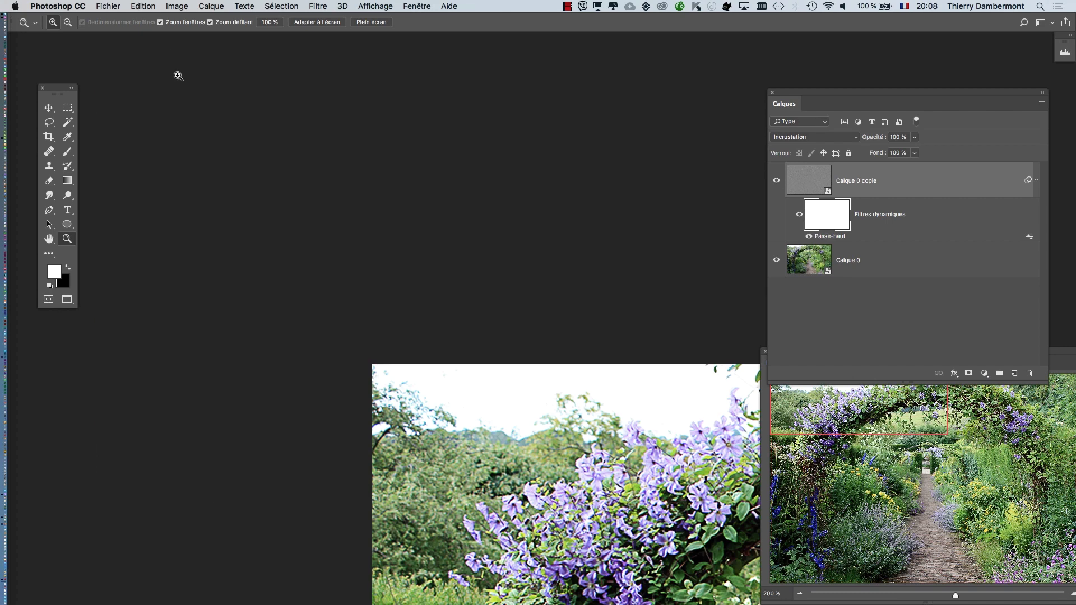
pyautogui.click(49, 239)
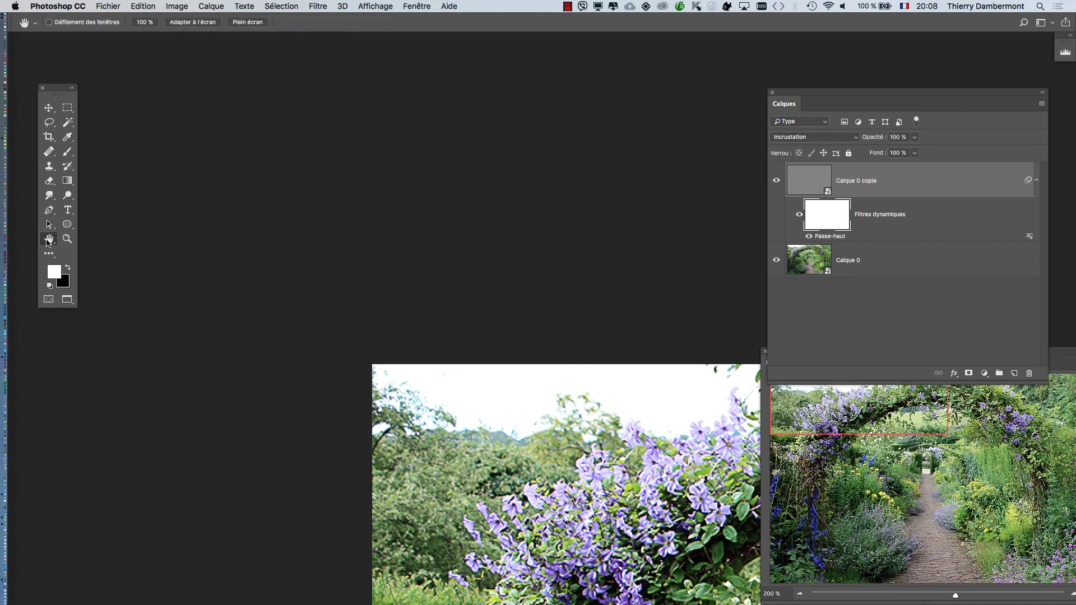
pyautogui.click(65, 240)
pyautogui.doubleClick(65, 240)
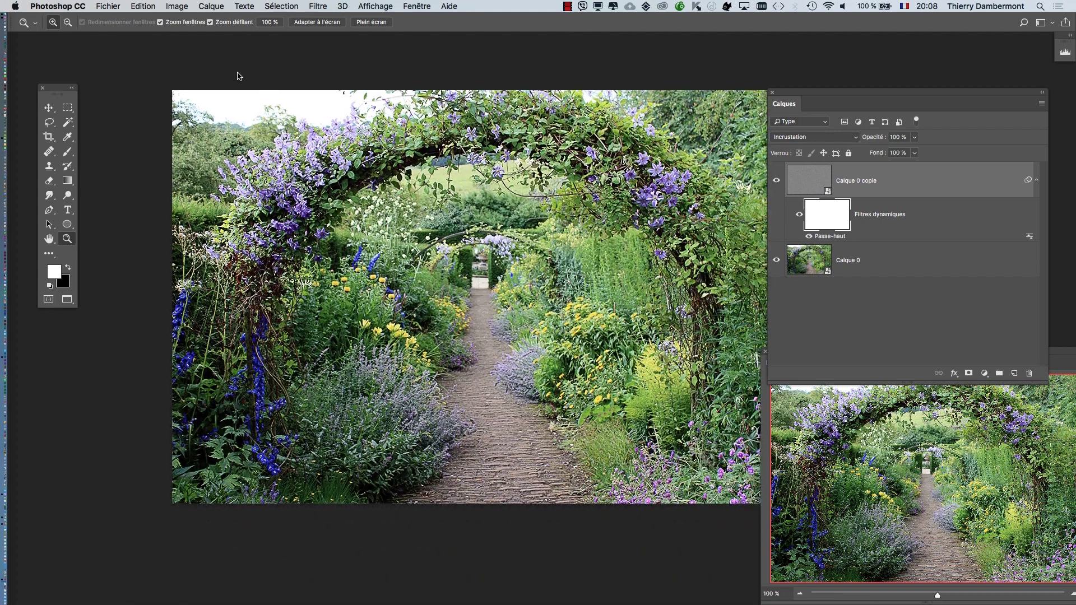
# Step: Save the flower arch photo as the layered Photoshop file img_8895_VS1.psd with maximum compatibility
pyautogui.click(98, 5)
pyautogui.click(129, 124)
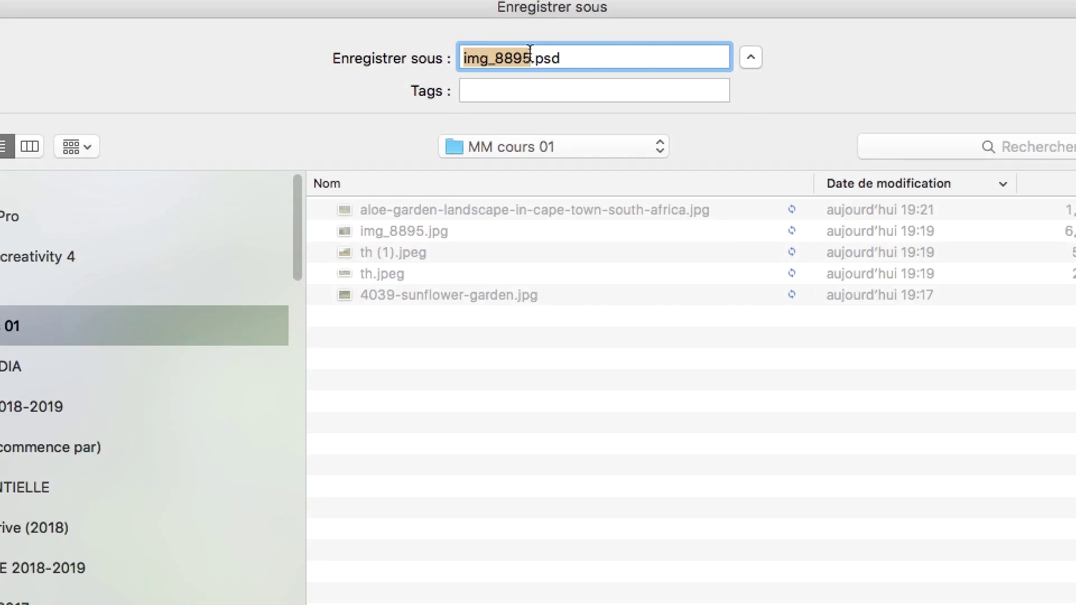
pyautogui.click(529, 53)
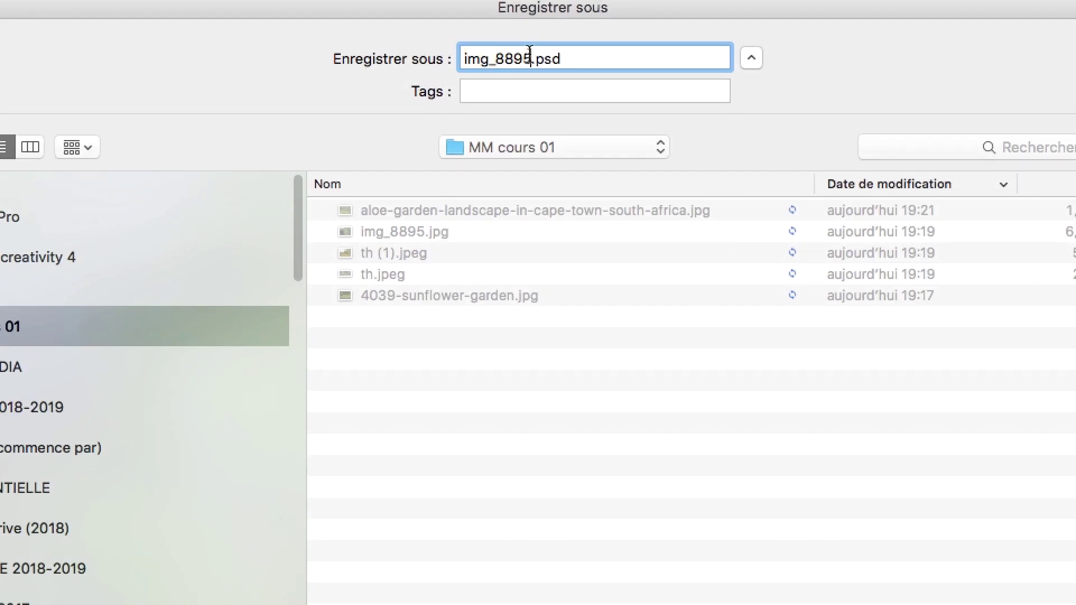
pyautogui.write('_VS1')
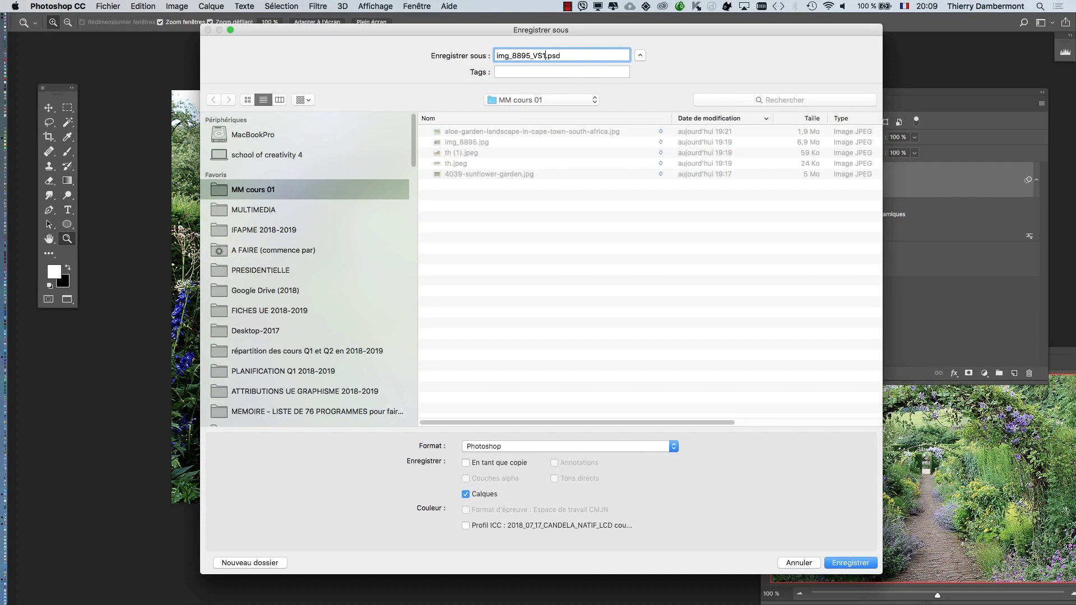
pyautogui.press('Return')
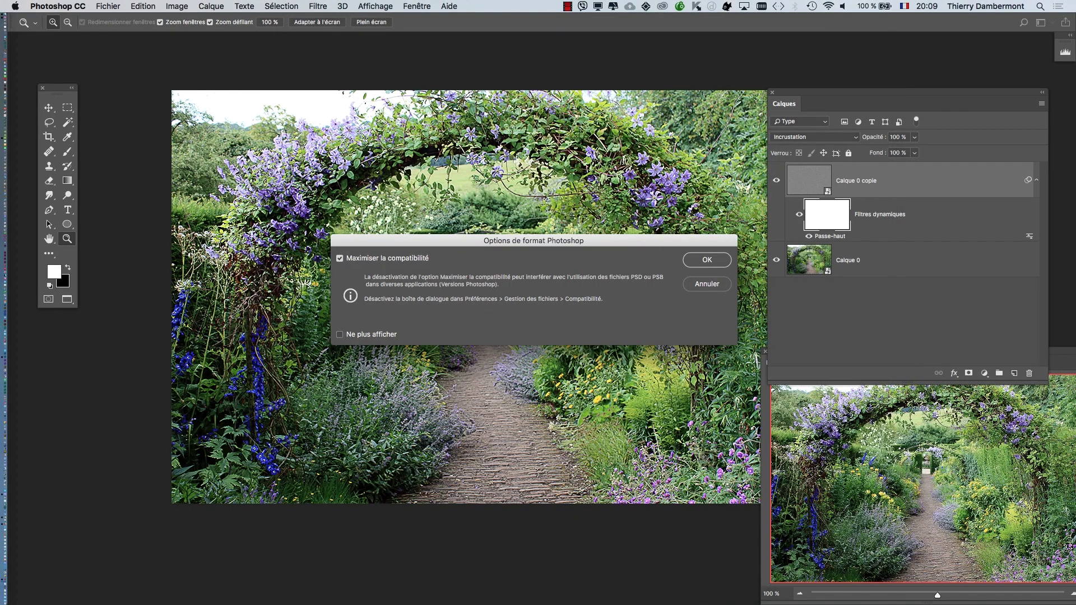
pyautogui.press('Return')
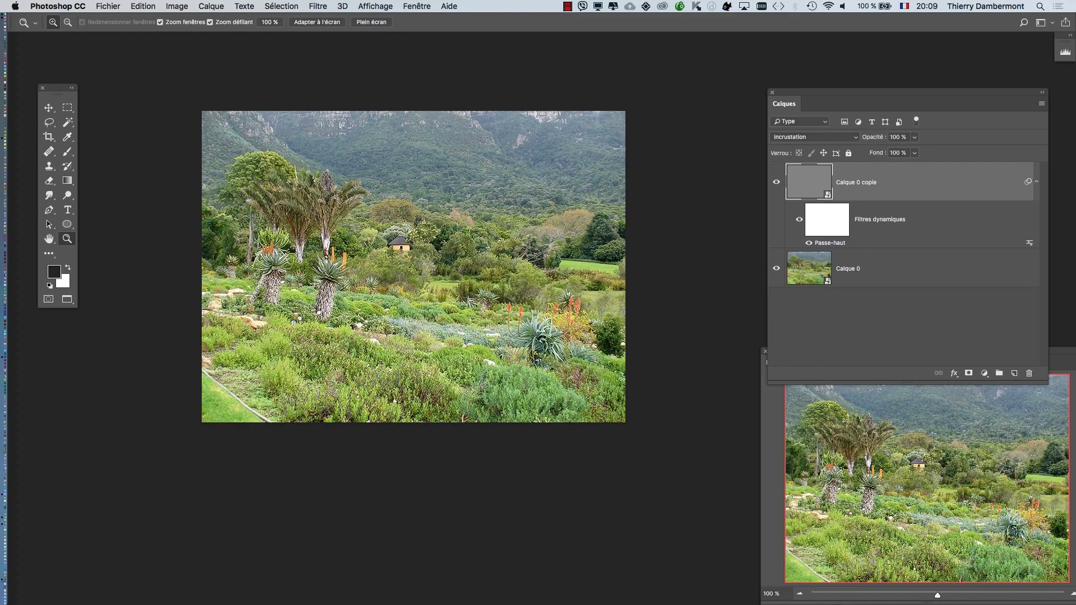
# Step: Save the aloe garden photo as aloe-garden-landscape-in-cape-town-south-africa_VS1.psd in Photoshop format with layers and maximum compatibility
pyautogui.click(98, 5)
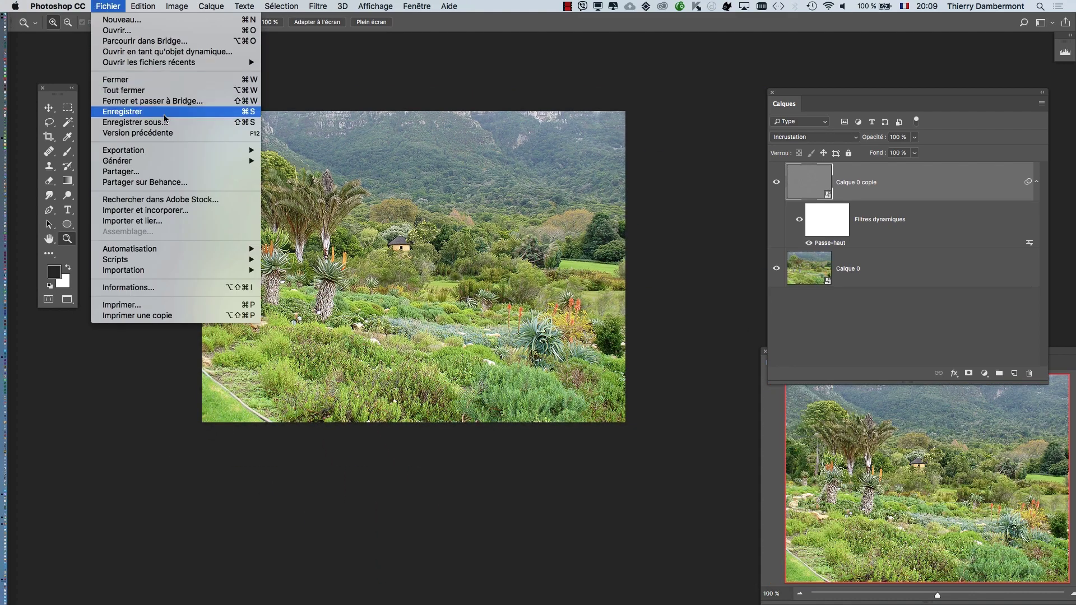
pyautogui.click(819, 224)
pyautogui.press('super+shift+s')
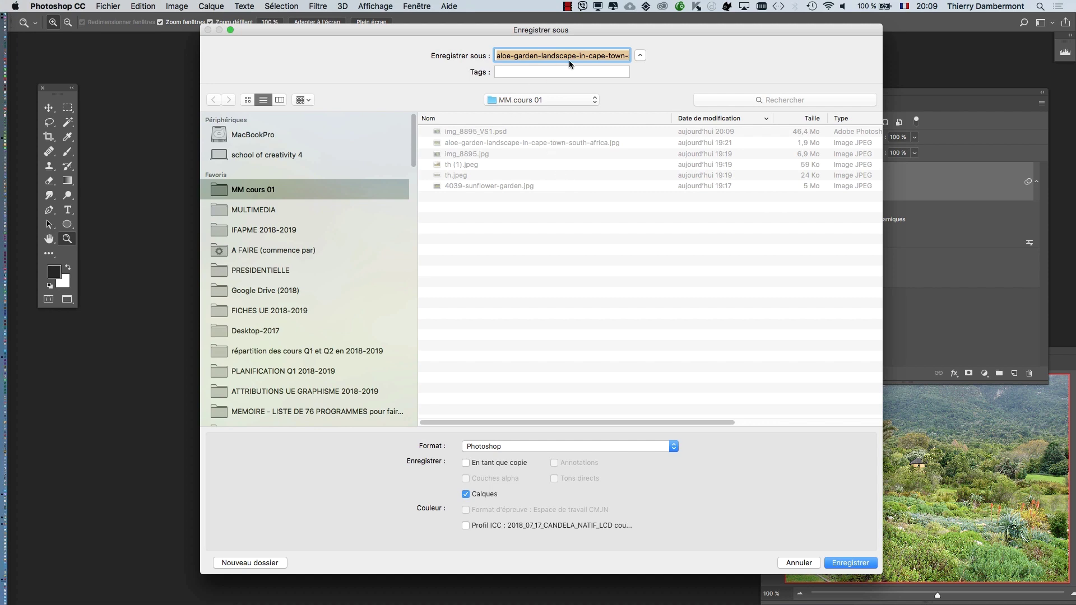
pyautogui.click(600, 55)
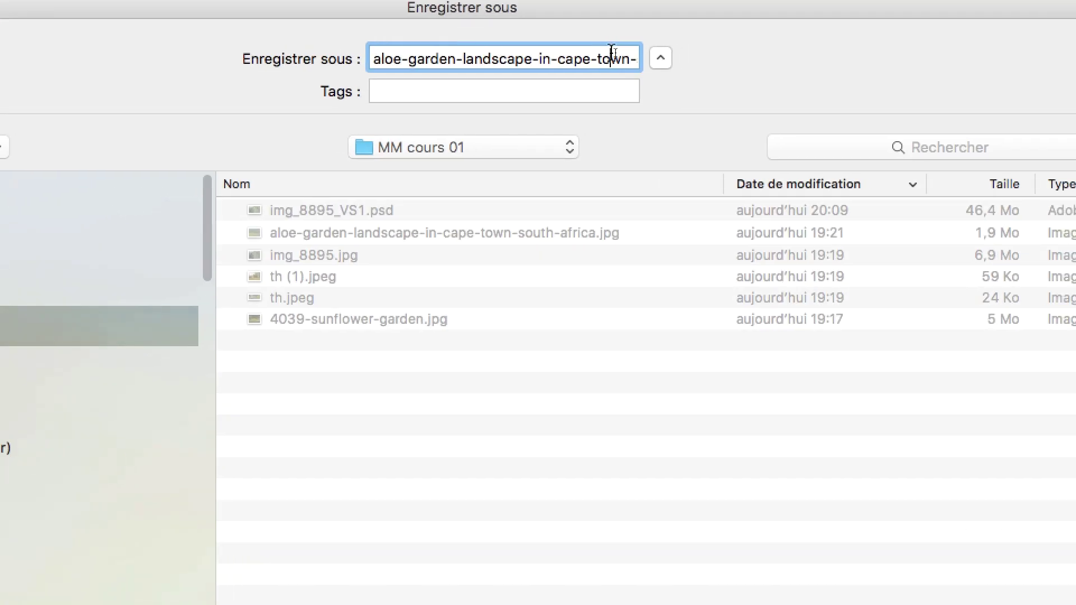
pyautogui.press('Right')
pyautogui.press('Right')
pyautogui.press('Right')
pyautogui.press('Right')
pyautogui.press('Right')
pyautogui.press('Right')
pyautogui.press('Right')
pyautogui.press('Right')
pyautogui.press('Right')
pyautogui.press('Right')
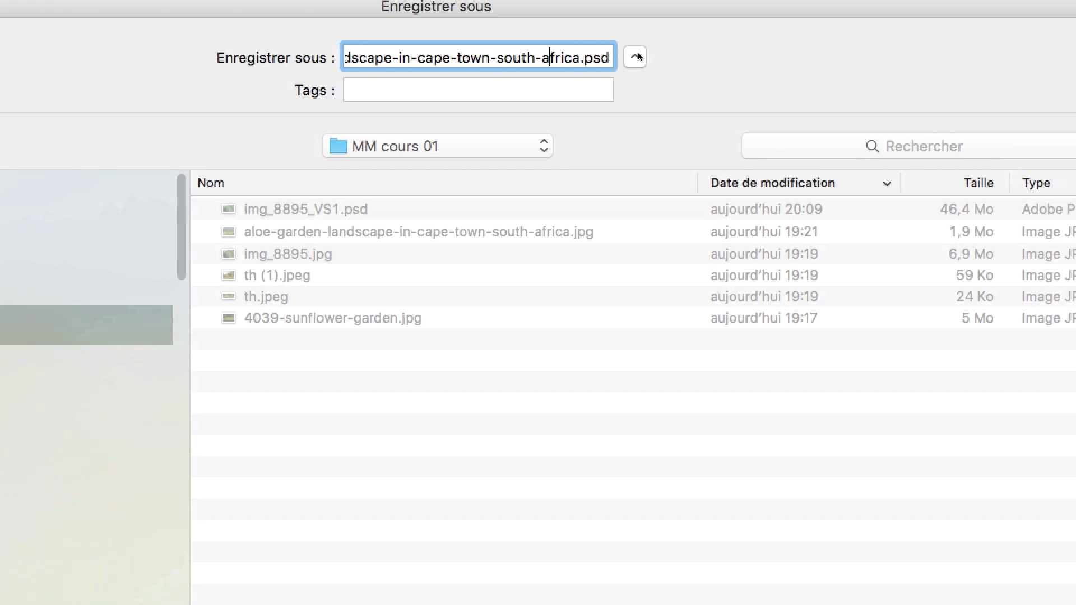
pyautogui.press('Right')
pyautogui.press('Right')
pyautogui.press('Right')
pyautogui.press('Right')
pyautogui.press('Right')
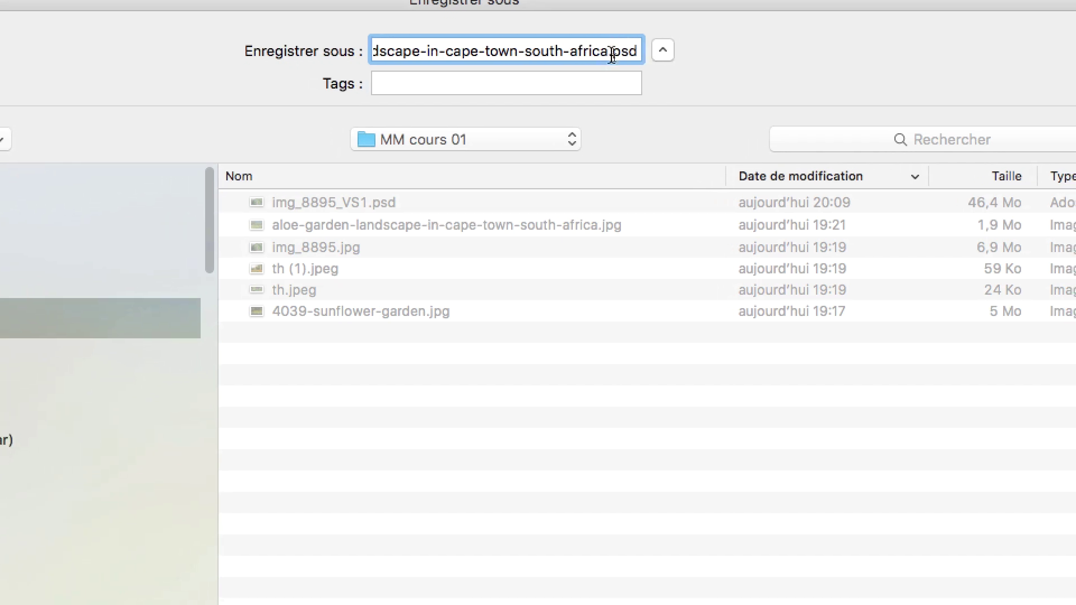
pyautogui.write('_VS1')
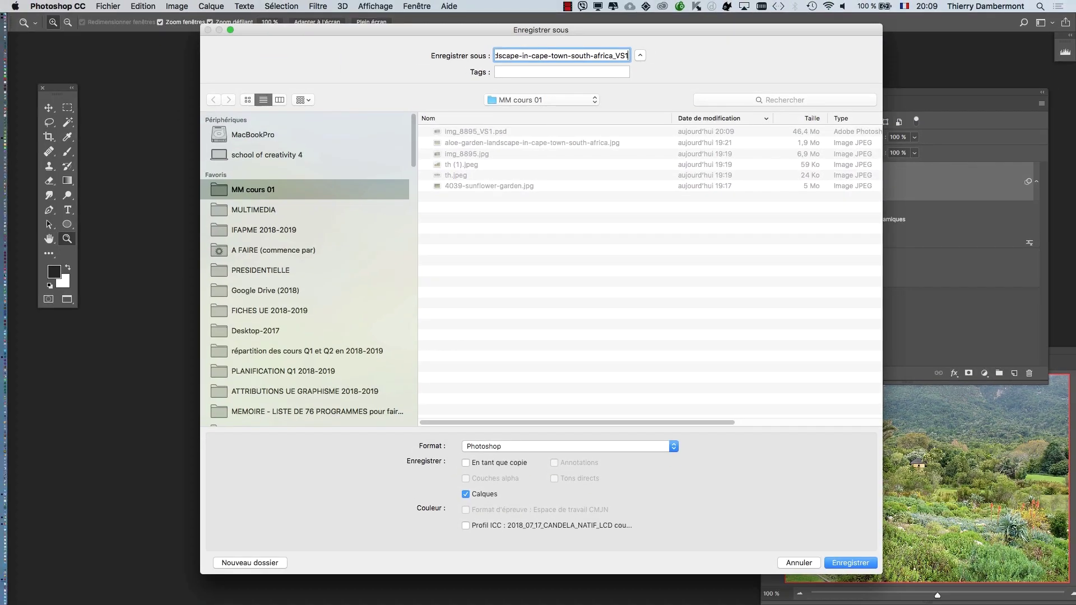
pyautogui.press('Return')
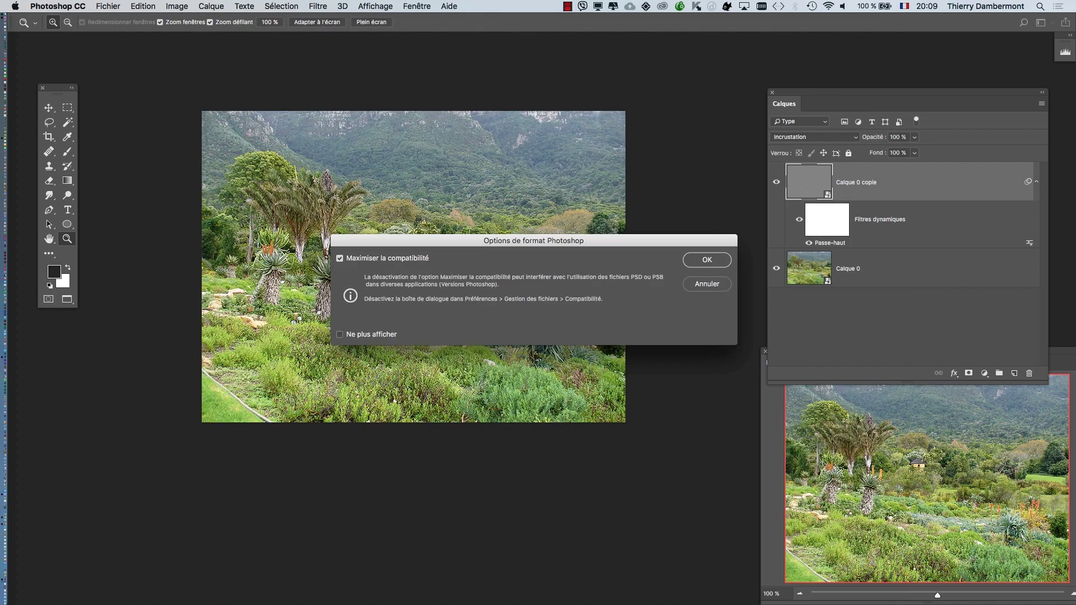
pyautogui.press('Return')
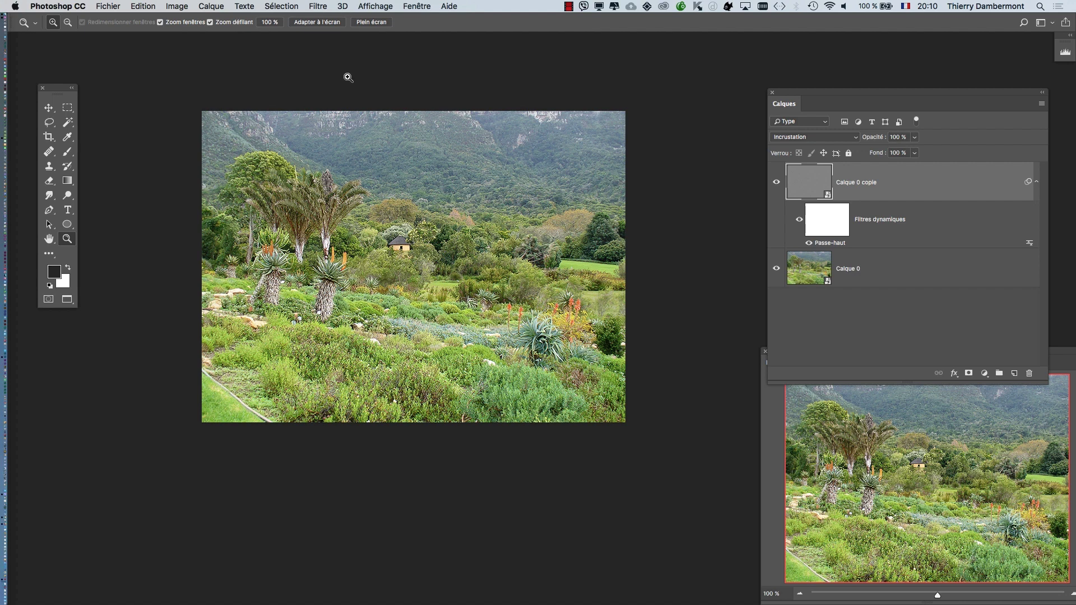
# Step: Preview the aloe garden photo at an enlarged 156,83 % zoom with the Navigation panel and select that zoom value for reuse
pyautogui.click(415, 6)
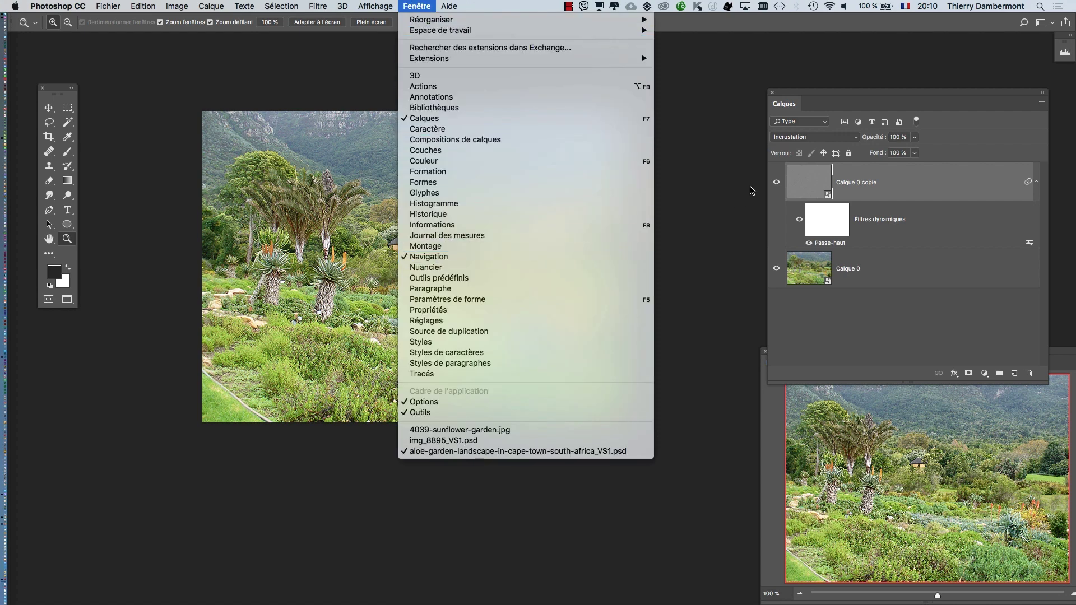
pyautogui.click(788, 427)
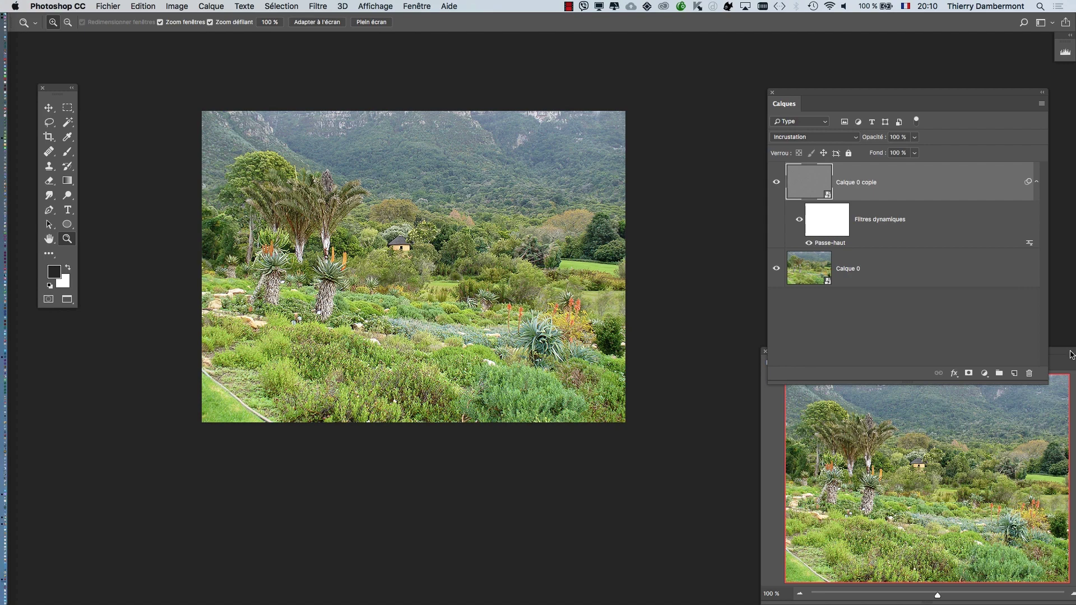
pyautogui.moveTo(1073, 353); pyautogui.dragTo(897, 93)
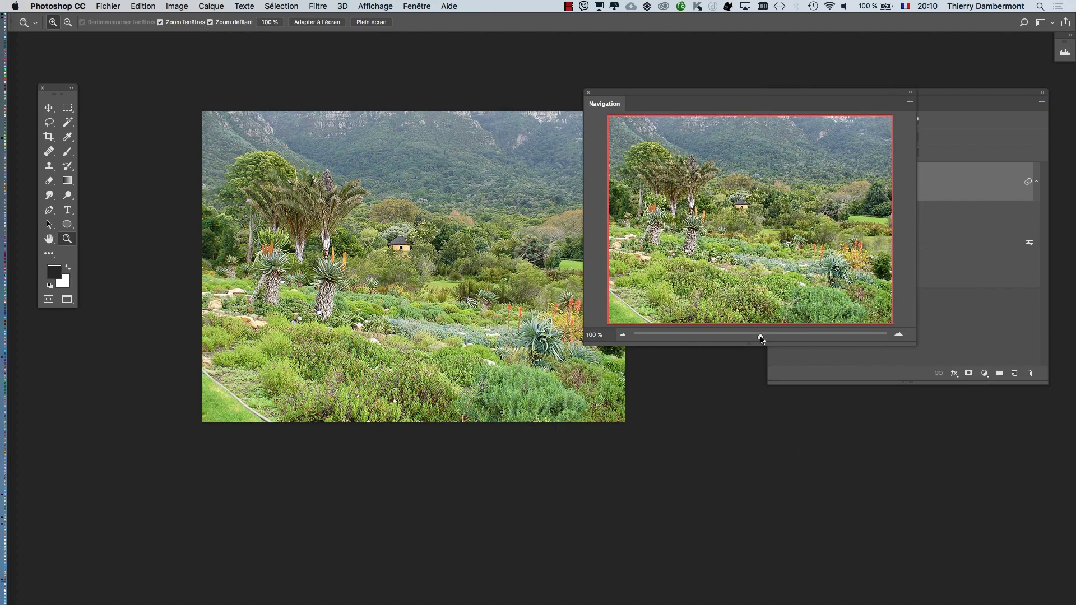
pyautogui.moveTo(760, 336); pyautogui.dragTo(772, 338)
pyautogui.moveTo(390, 300); pyautogui.dragTo(465, 366)
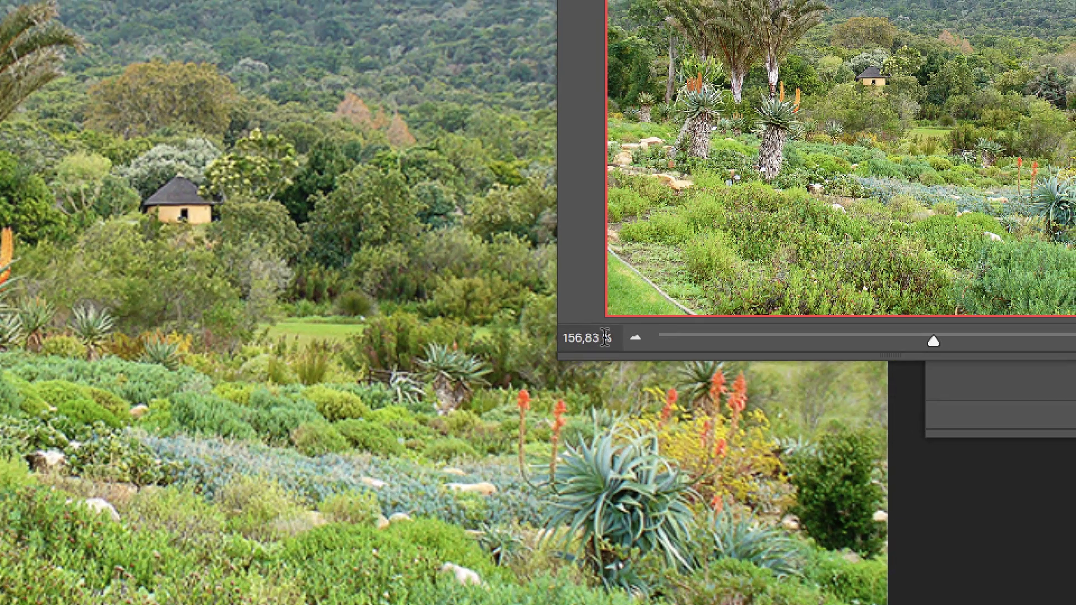
pyautogui.moveTo(605, 338); pyautogui.dragTo(555, 338)
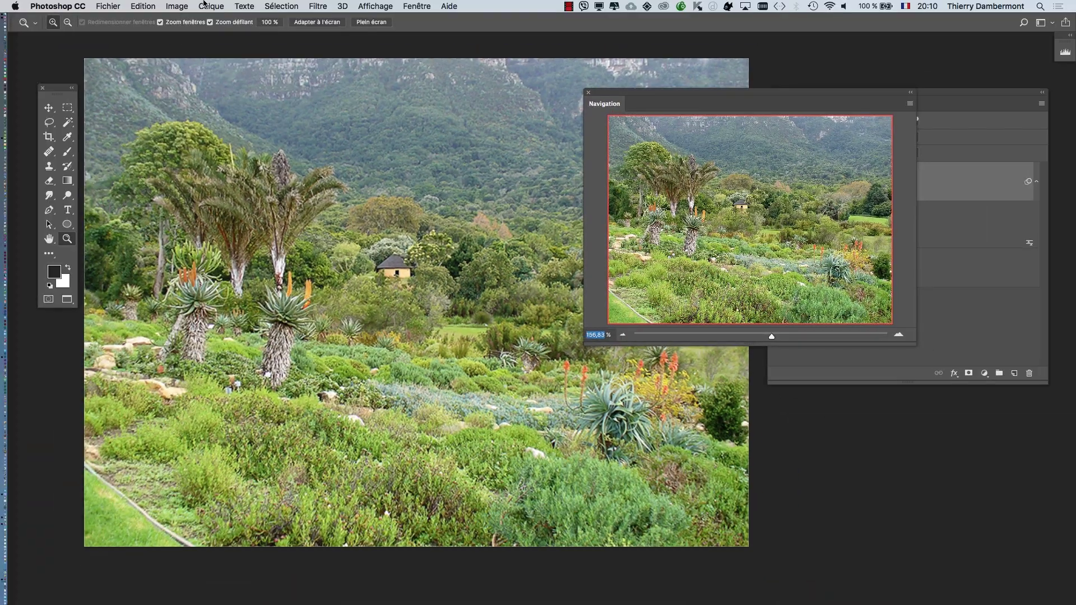
# Step: Resize the aloe garden image to 156,83 % in width and height, resampled with Conserver les détails 2.0
pyautogui.click(190, 6)
pyautogui.click(207, 94)
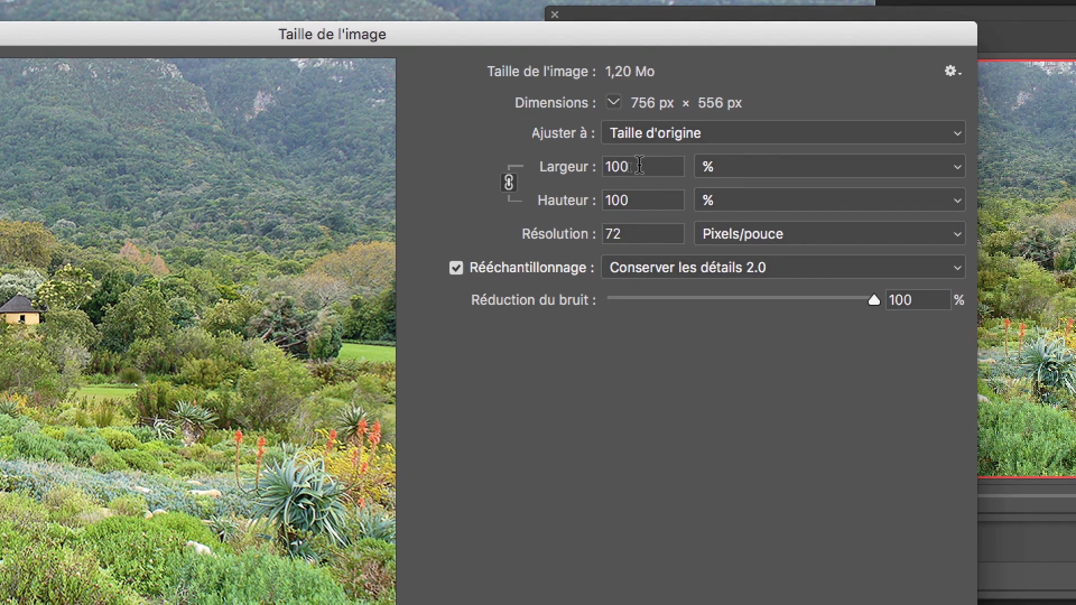
pyautogui.doubleClick(639, 167)
pyautogui.write('156,83')
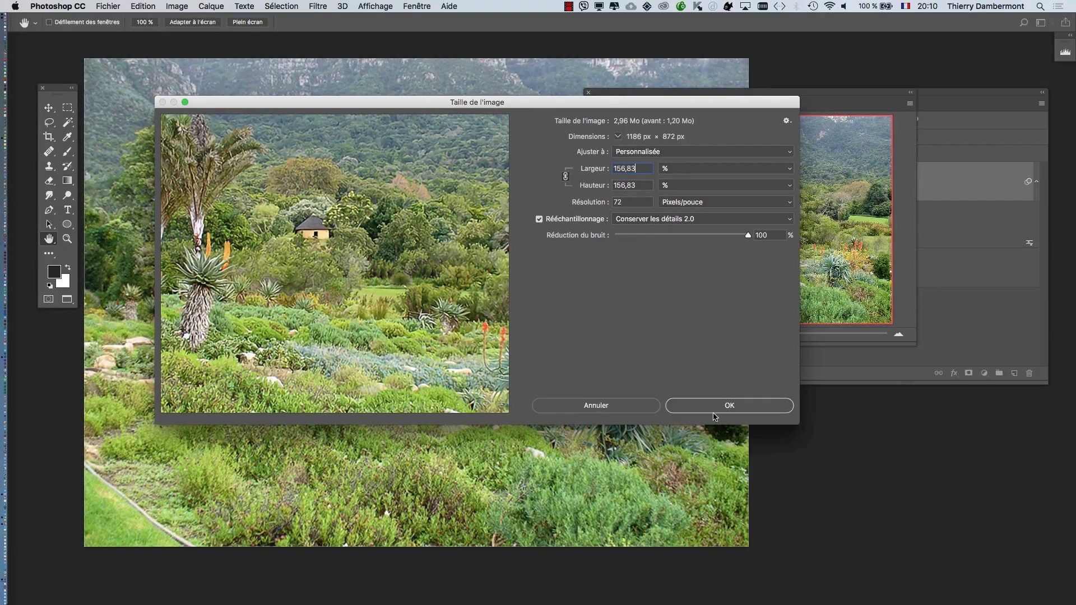
pyautogui.click(715, 412)
pyautogui.press('z')
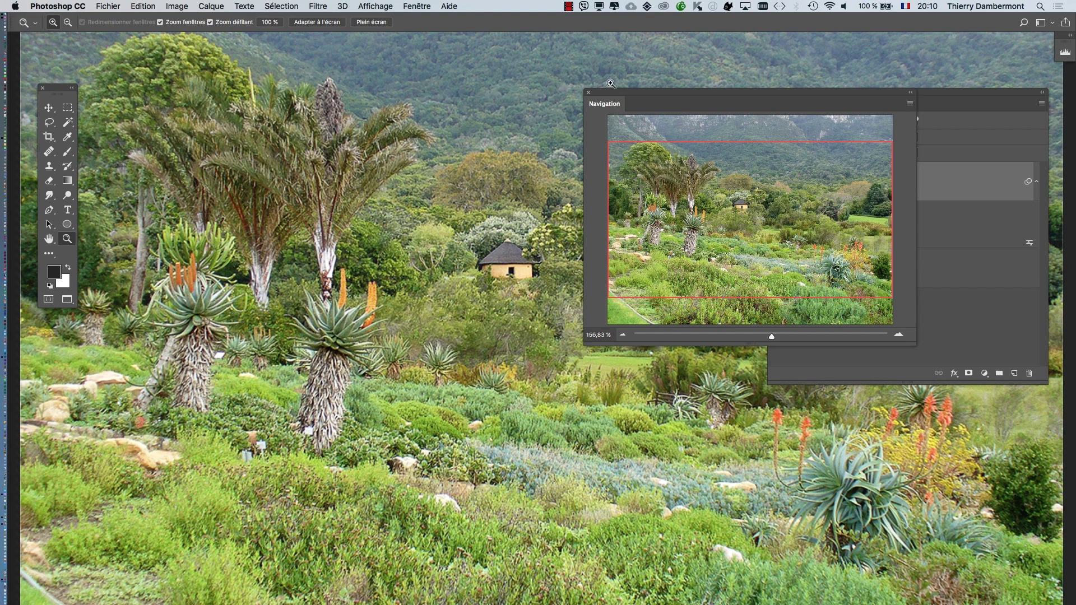
# Step: Display the enlarged aloe garden photo at 100 %, with the Navigation panel closed and the Calques panel moved off the image
pyautogui.doubleClick(66, 238)
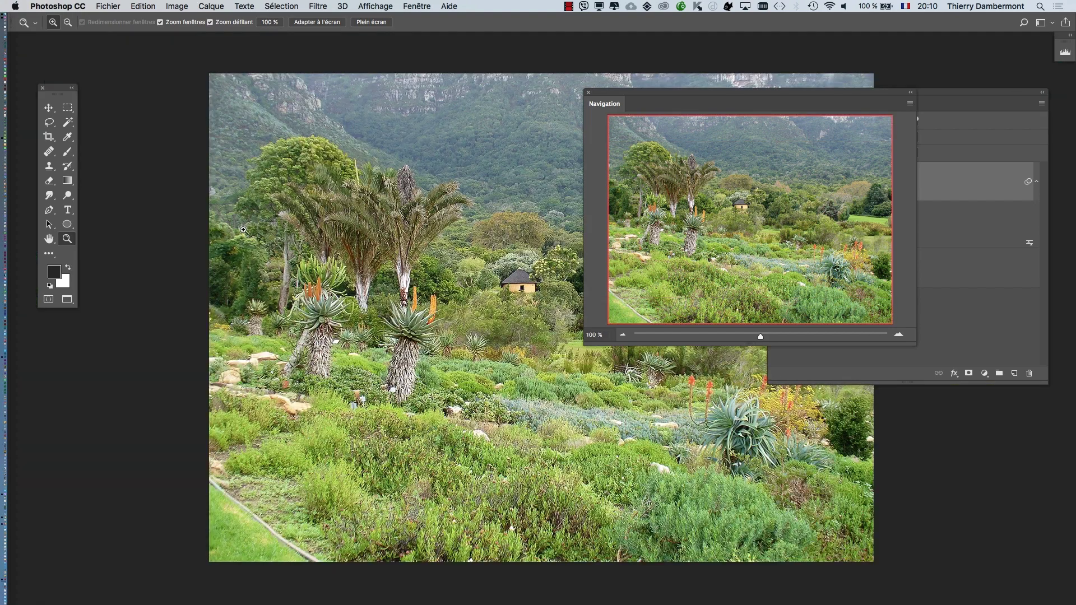
pyautogui.moveTo(452, 217); pyautogui.dragTo(362, 205)
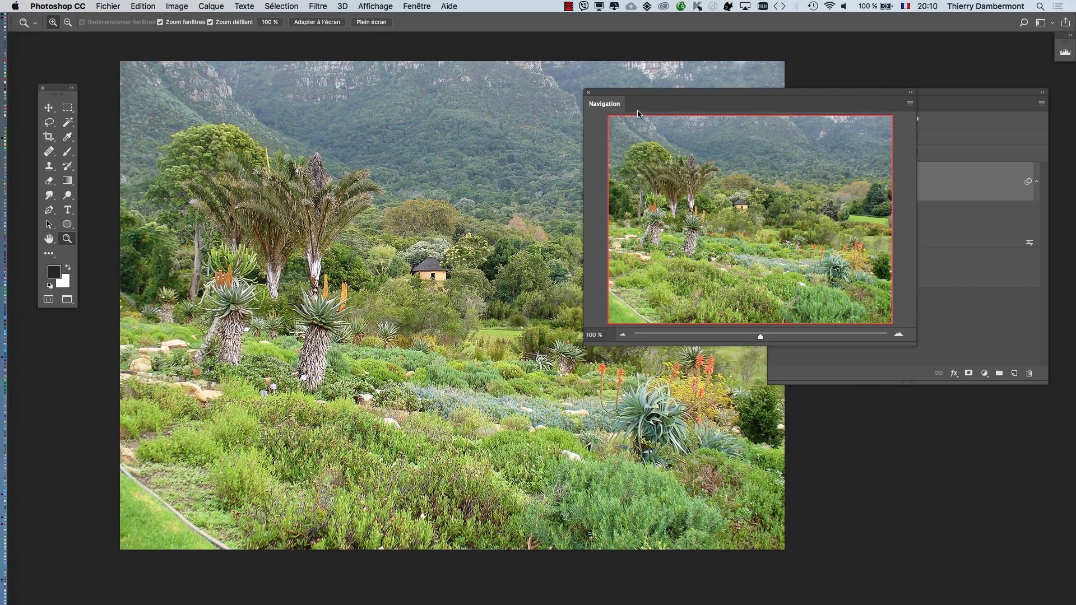
pyautogui.click(587, 96)
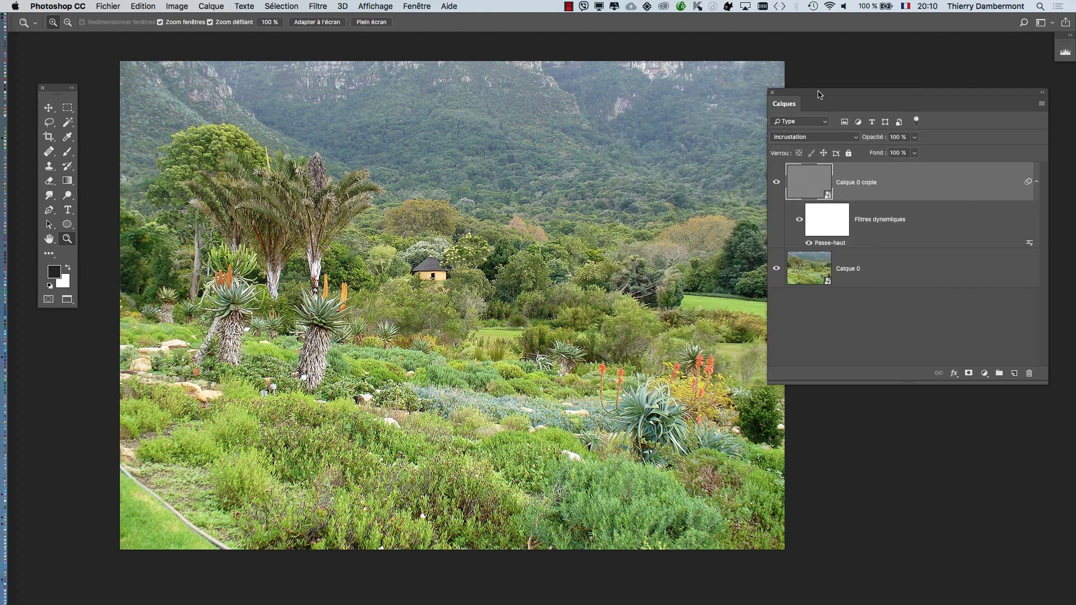
pyautogui.moveTo(817, 96); pyautogui.dragTo(866, 85)
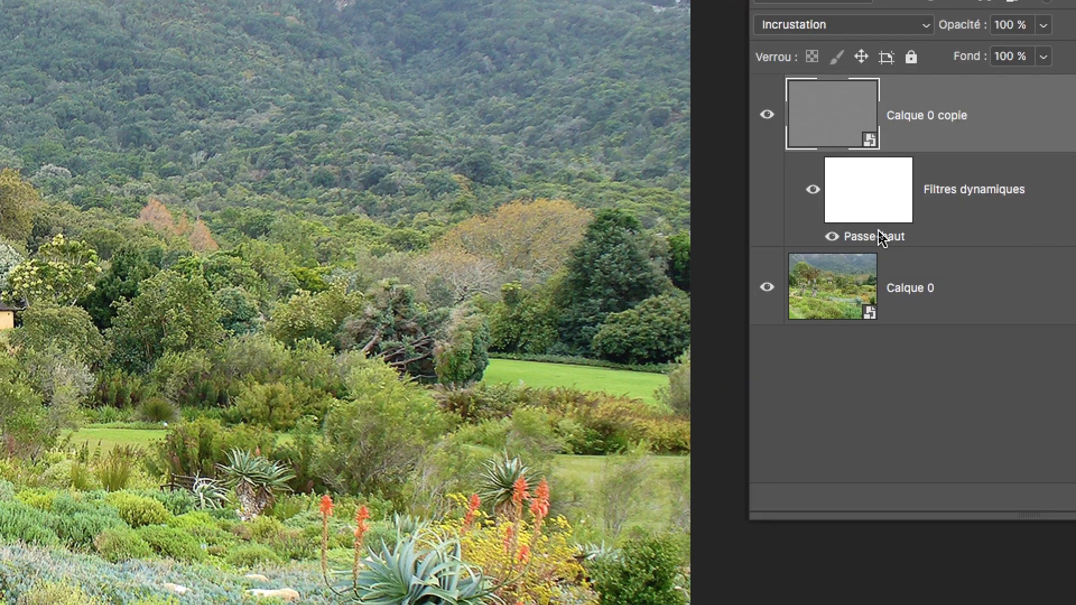
# Step: Reopen the Passe-haut smart filter on Calque 0 copie and reduce its radius to about 0,9 pixels
pyautogui.doubleClick(881, 238)
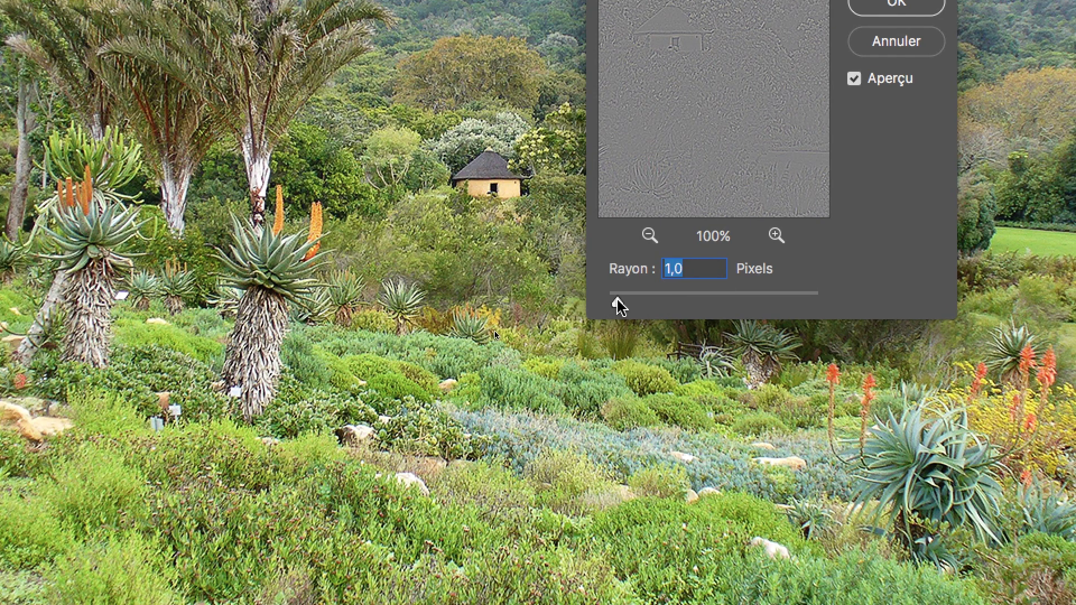
pyautogui.moveTo(618, 300); pyautogui.dragTo(617, 300)
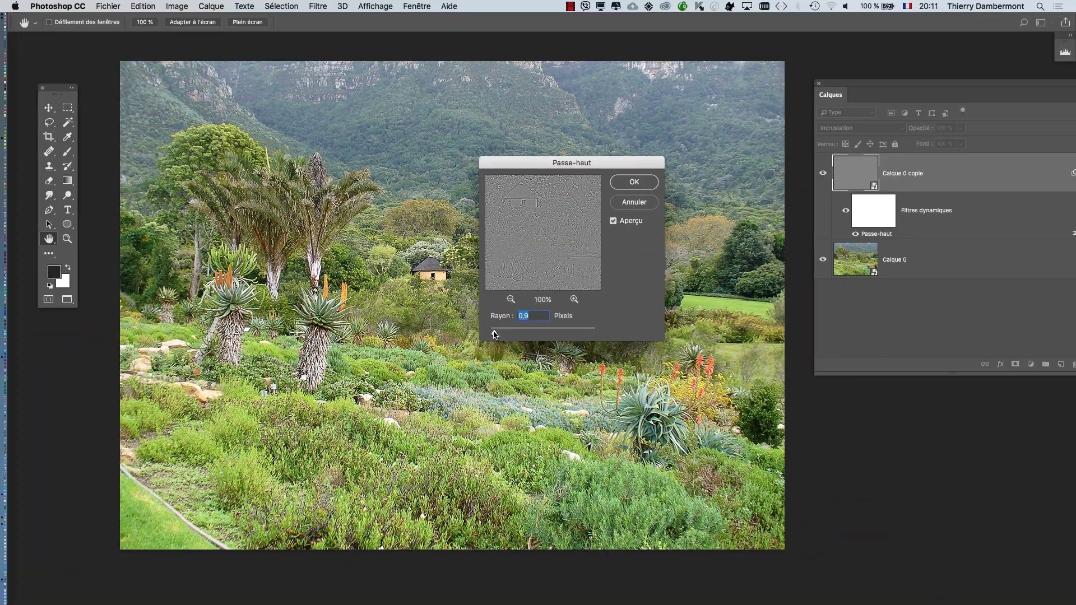
pyautogui.moveTo(527, 168); pyautogui.dragTo(717, 202)
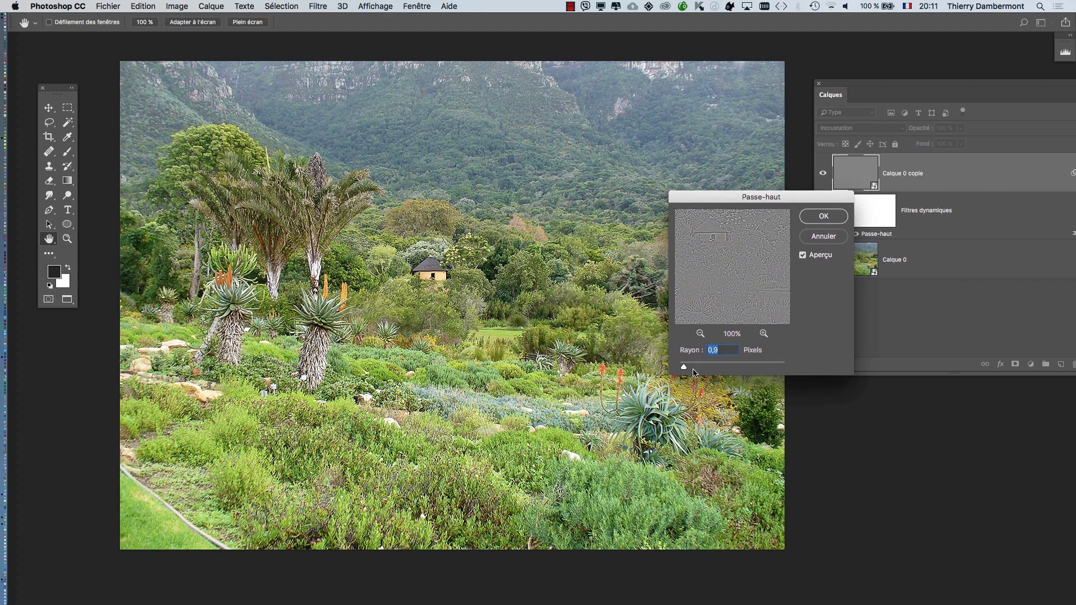
pyautogui.moveTo(687, 367); pyautogui.dragTo(685, 367)
pyautogui.click(824, 216)
# Step: Switch to the sunflower garden photo and zoom out to view the whole image
pyautogui.press('z')
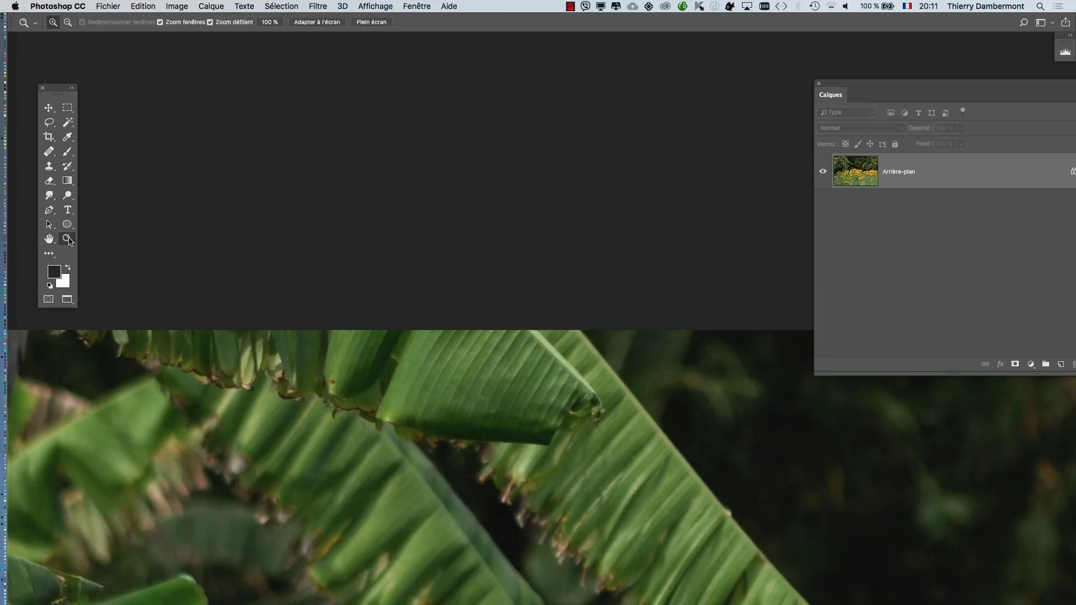
pyautogui.keyDown('alt'); pyautogui.click(460, 319); pyautogui.keyUp('alt')
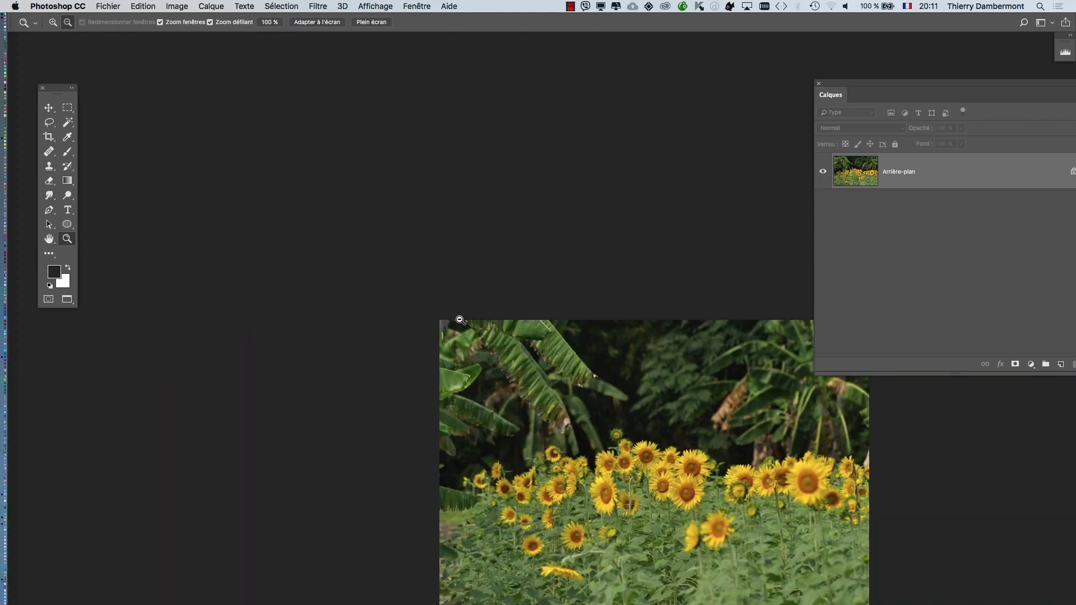
pyautogui.moveTo(513, 386); pyautogui.dragTo(362, 198)
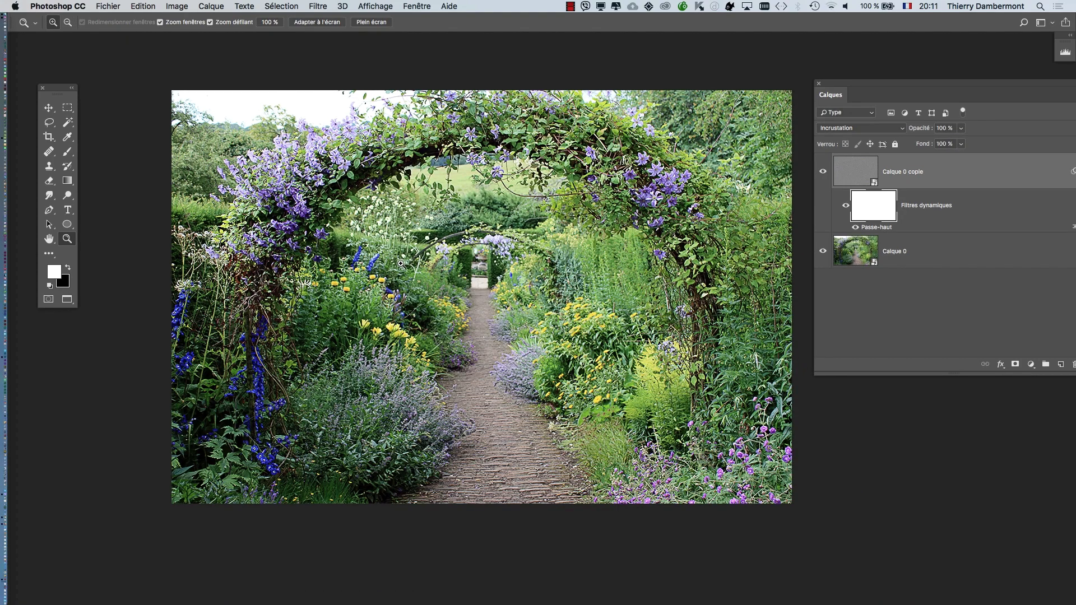
# Step: Resize the flower arch image to 150 % in width and height, resampled with Conserver les détails 2.0
pyautogui.click(184, 7)
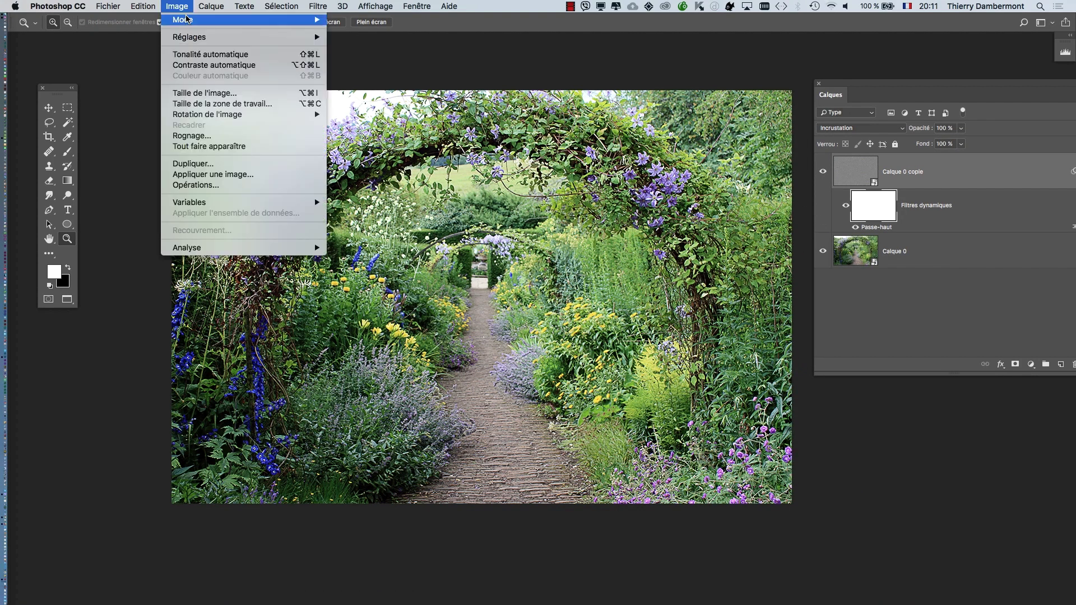
pyautogui.click(199, 93)
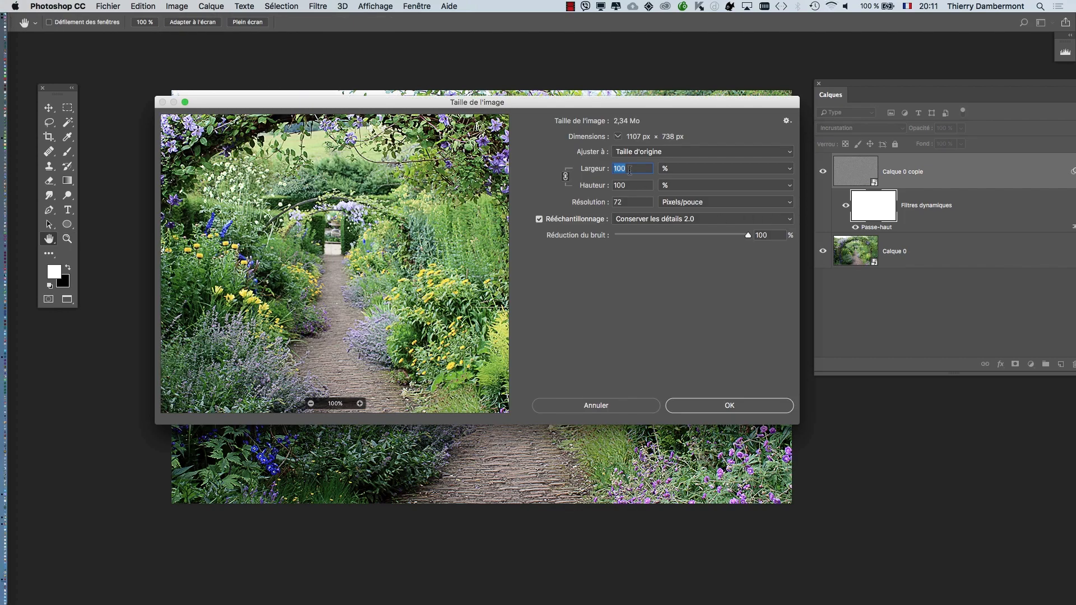
pyautogui.write('150')
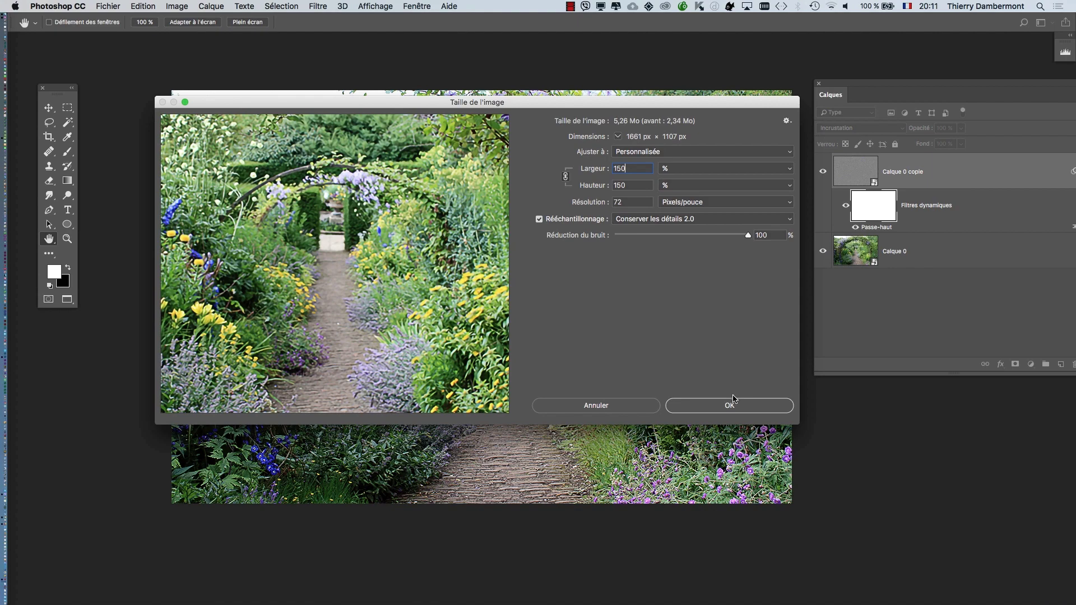
pyautogui.click(729, 405)
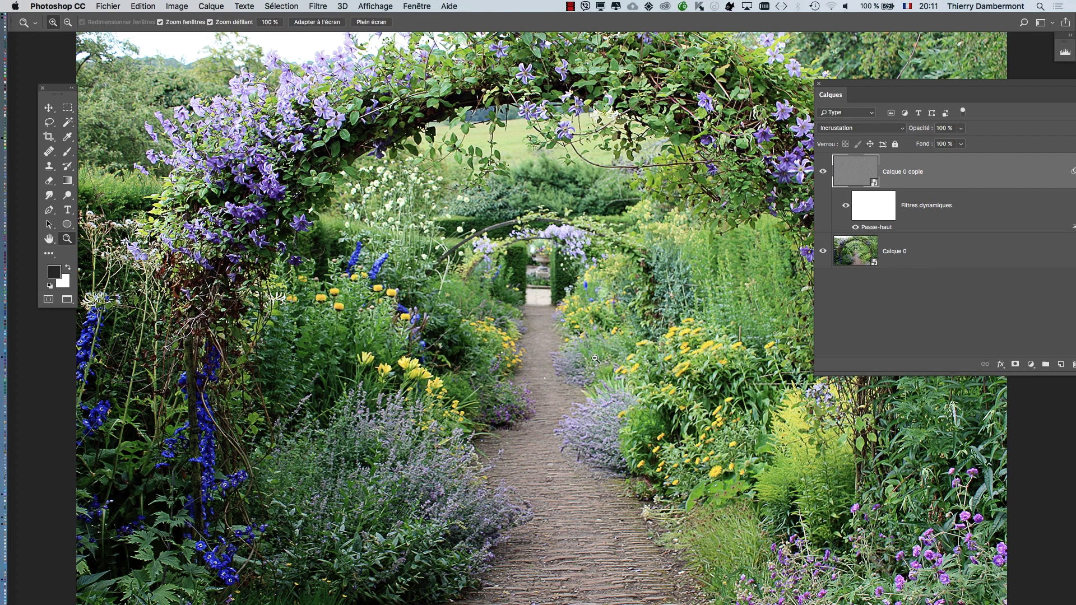
# Step: Reopen the Passe-haut smart filter on Calque 0 copie of the flower arch photo and raise its radius to about 1,9 pixels
pyautogui.press('z')
pyautogui.press('d')
pyautogui.moveTo(383, 275); pyautogui.dragTo(298, 226)
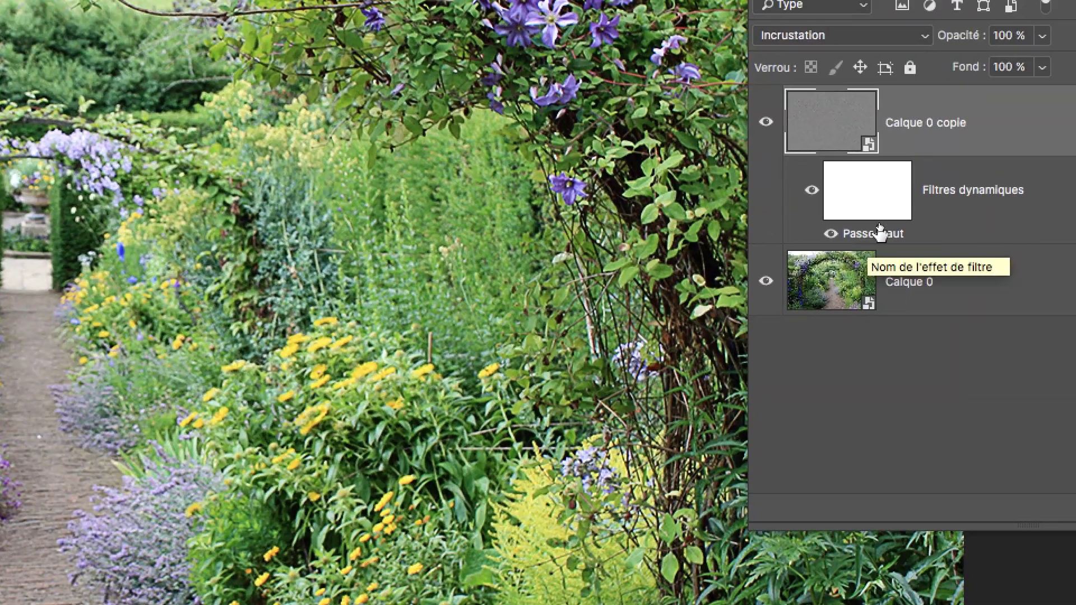
pyautogui.doubleClick(879, 232)
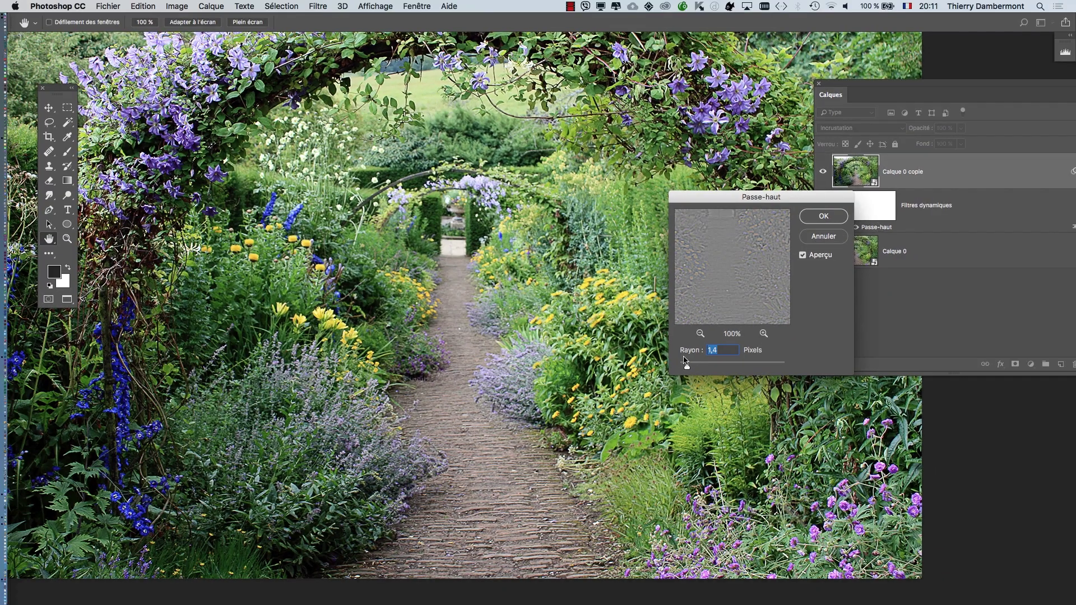
pyautogui.moveTo(685, 361); pyautogui.dragTo(691, 367)
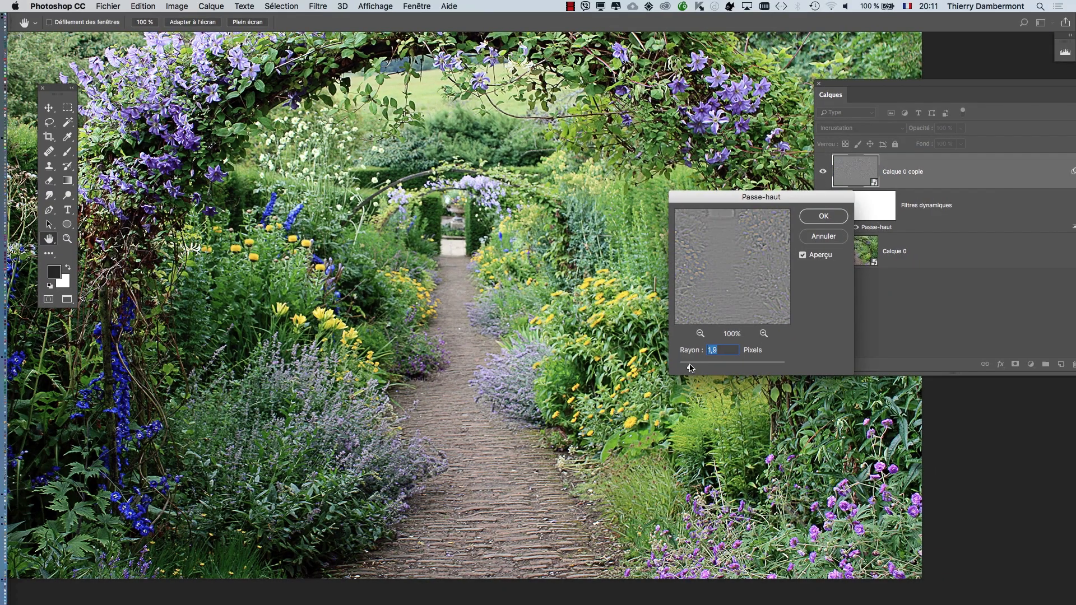
pyautogui.click(822, 216)
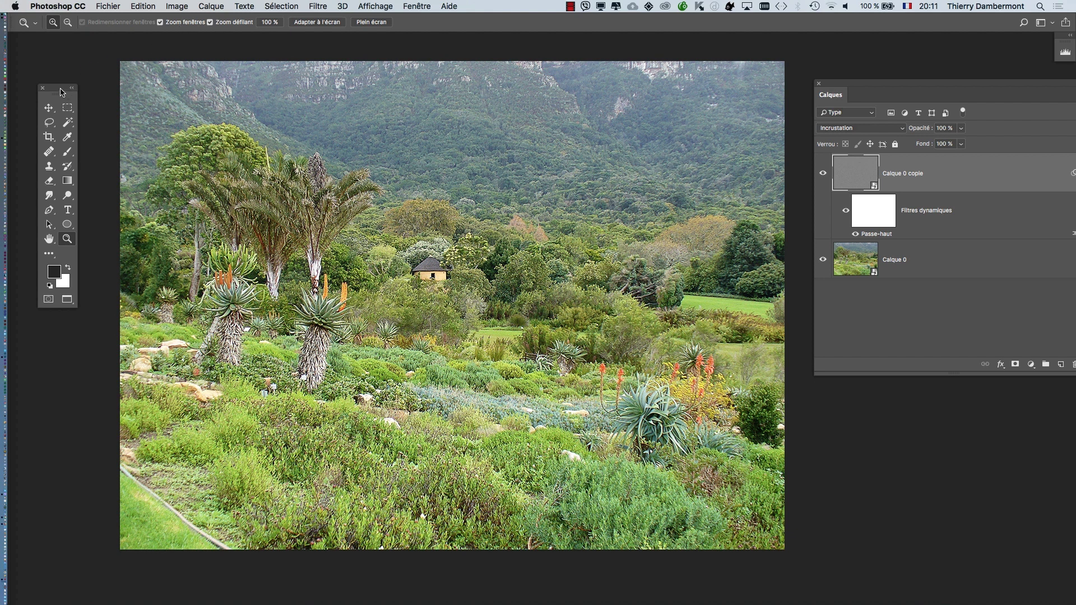
# Step: Try to lighten the wooded slope of the aloe garden photo with Outil Densité - on Calque 0 copie, declining to rasterize the smart object
pyautogui.moveTo(62, 91)
pyautogui.mouseDown()
pyautogui.moveTo(128, 109)
pyautogui.moveTo(87, 99)
pyautogui.mouseUp()
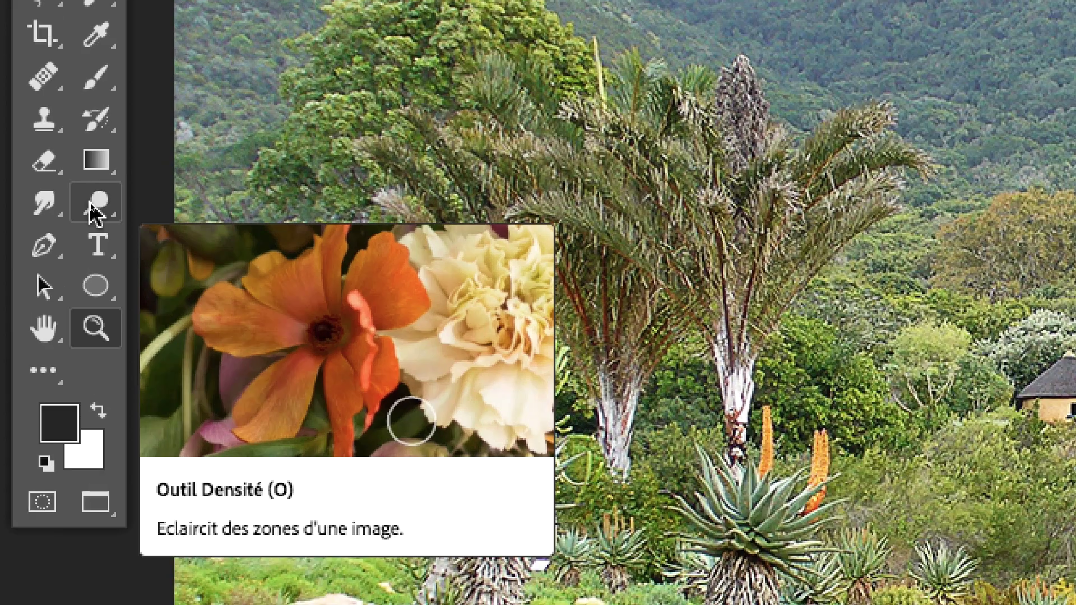
pyautogui.click(91, 205)
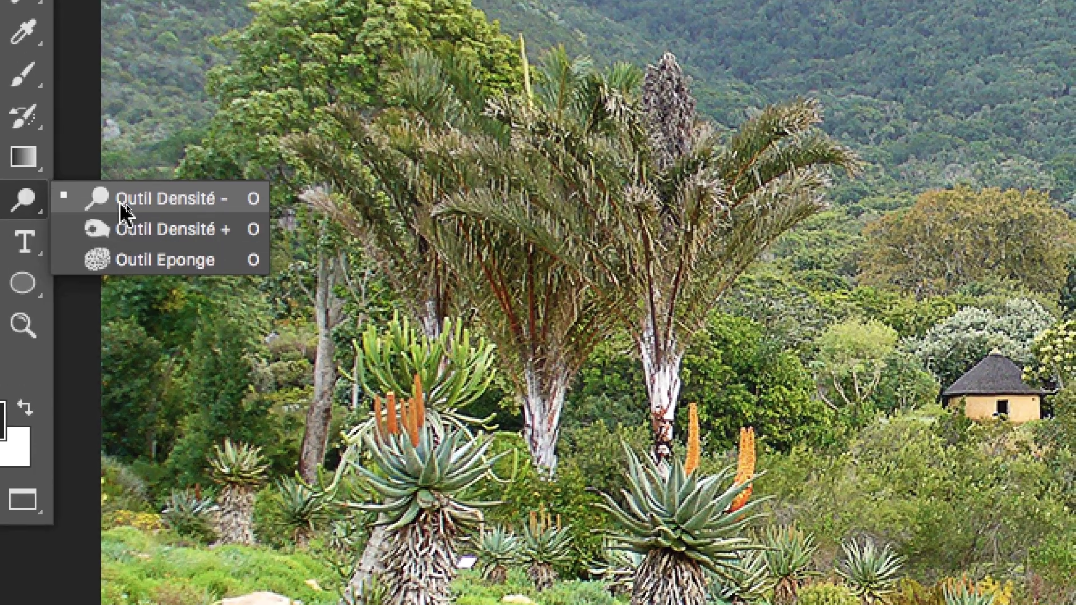
pyautogui.click(124, 210)
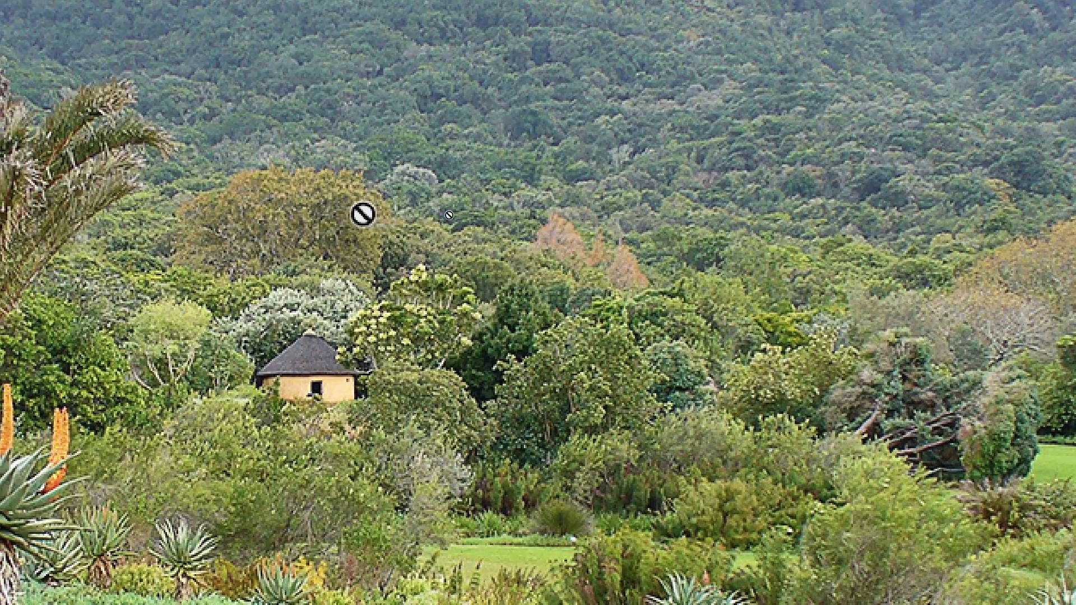
pyautogui.click(362, 215)
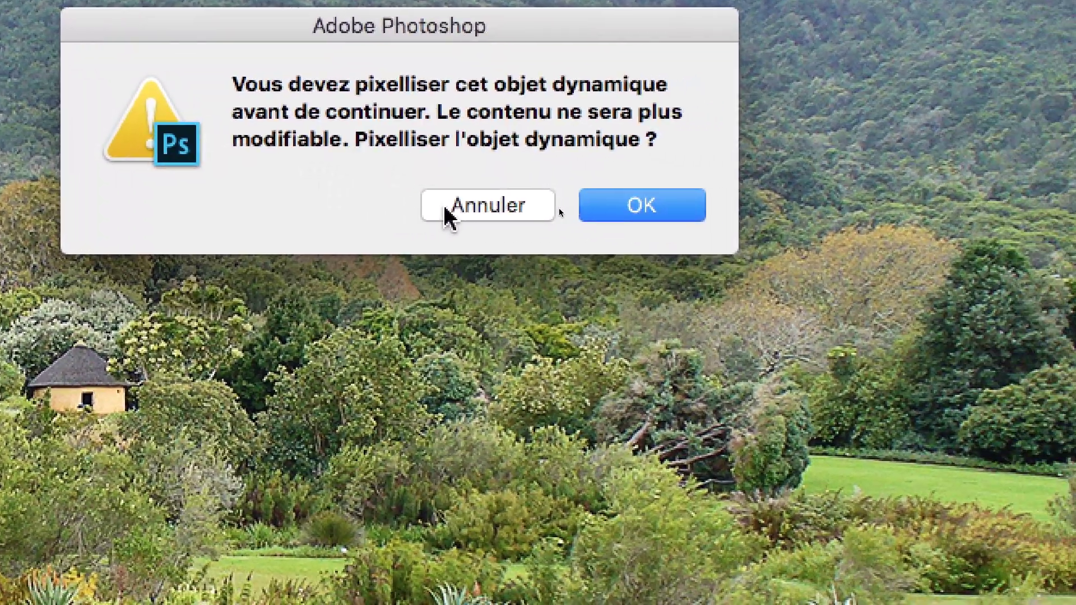
pyautogui.click(445, 212)
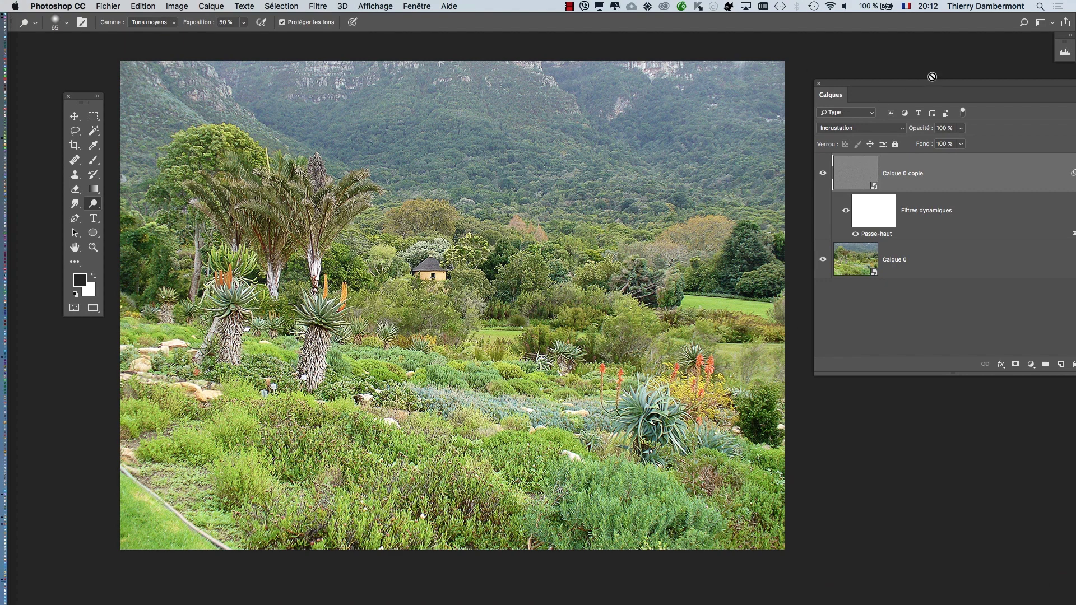
# Step: Move the Calques panel closer to the middle of the aloe garden photo and make it taller
pyautogui.moveTo(917, 84); pyautogui.dragTo(769, 113)
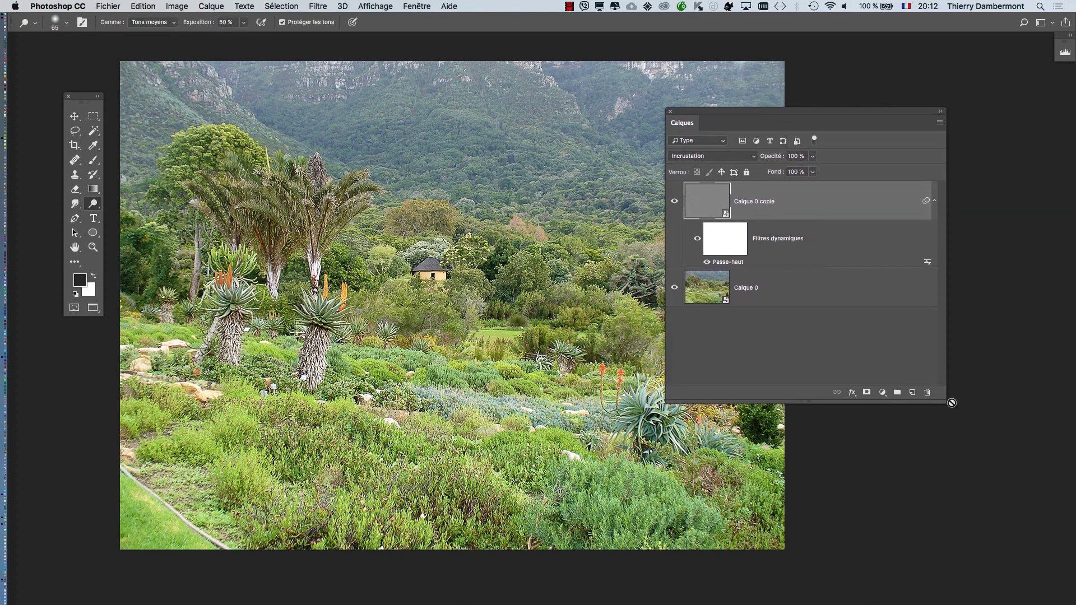
pyautogui.moveTo(944, 400); pyautogui.dragTo(930, 437)
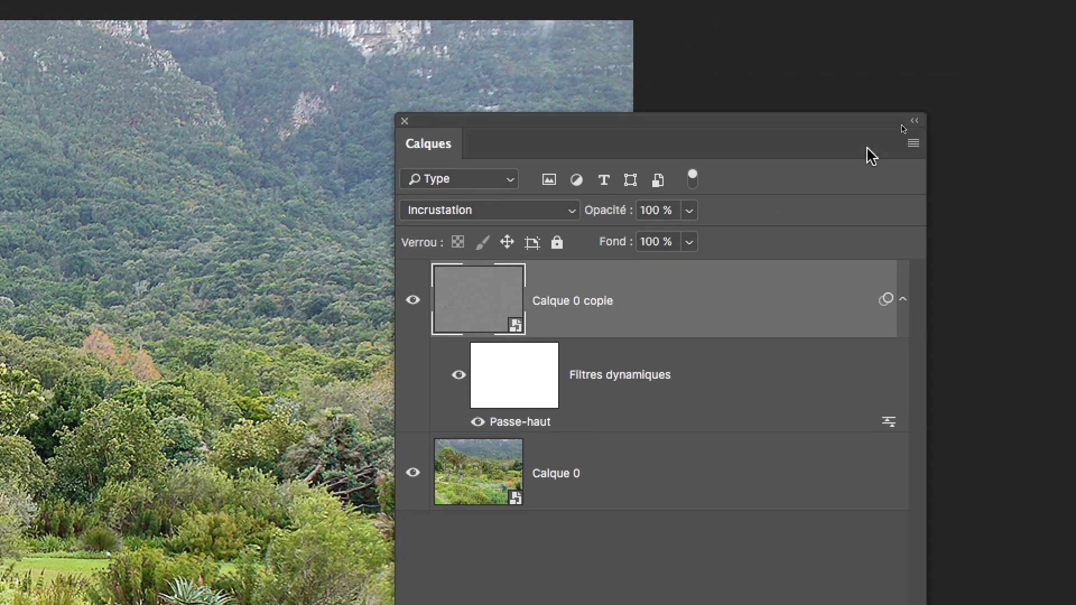
pyautogui.click(913, 143)
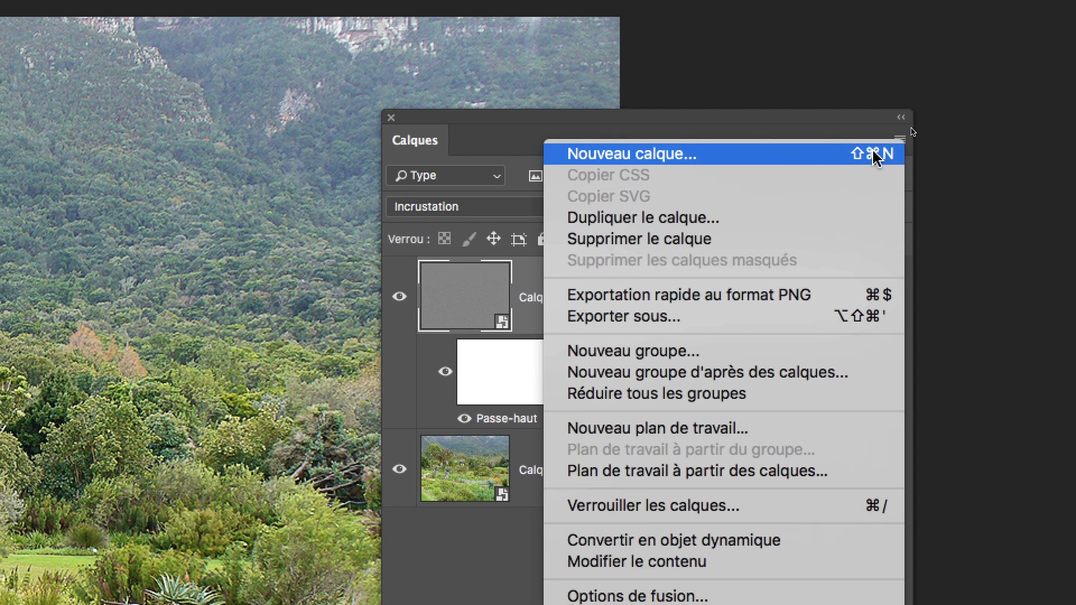
pyautogui.click(721, 124)
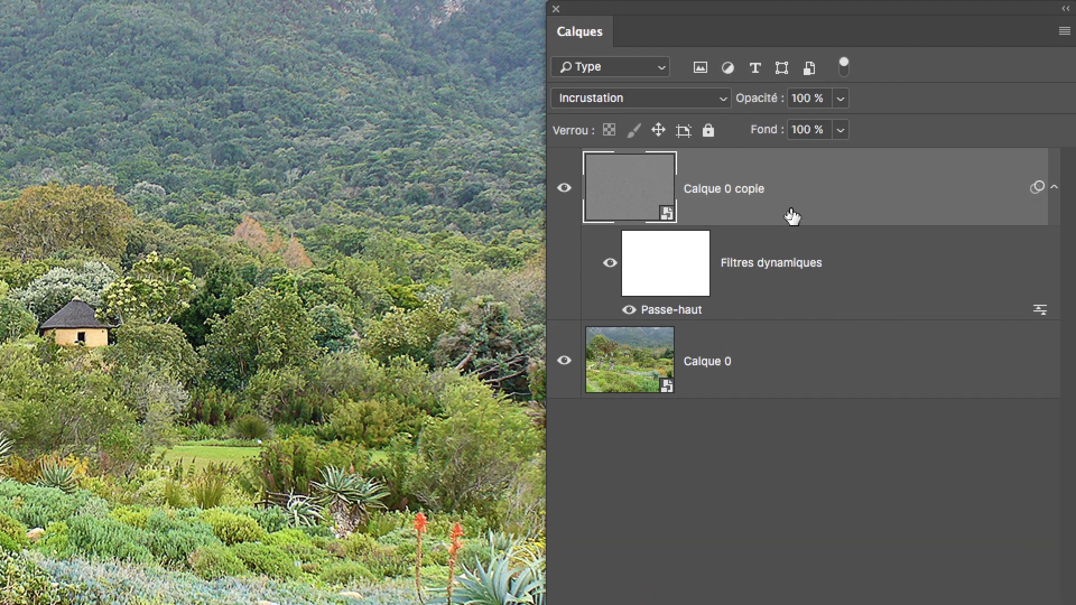
pyautogui.click(1064, 30)
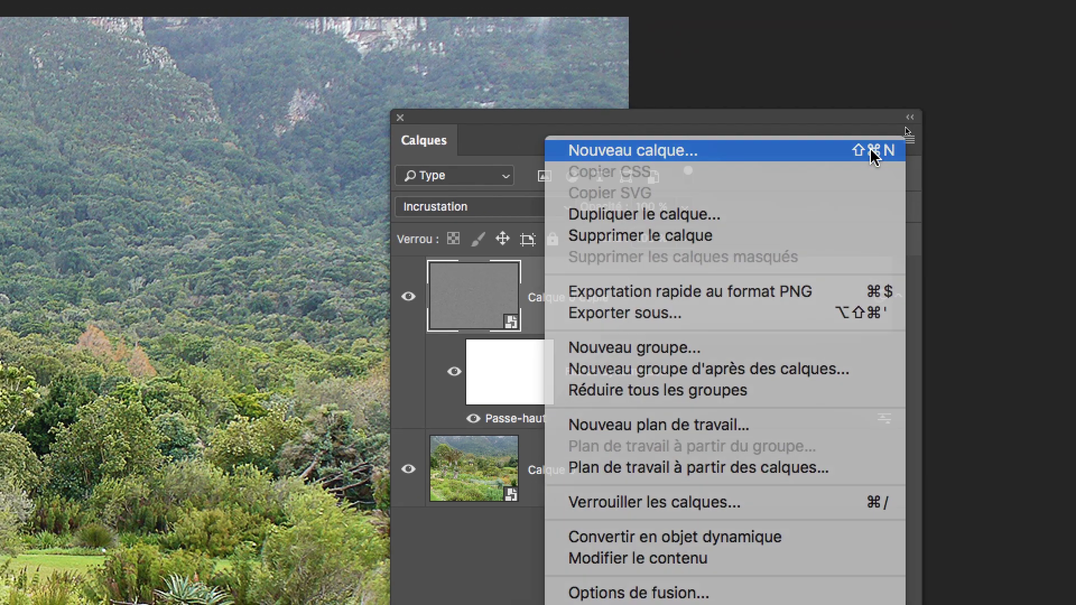
pyautogui.click(872, 157)
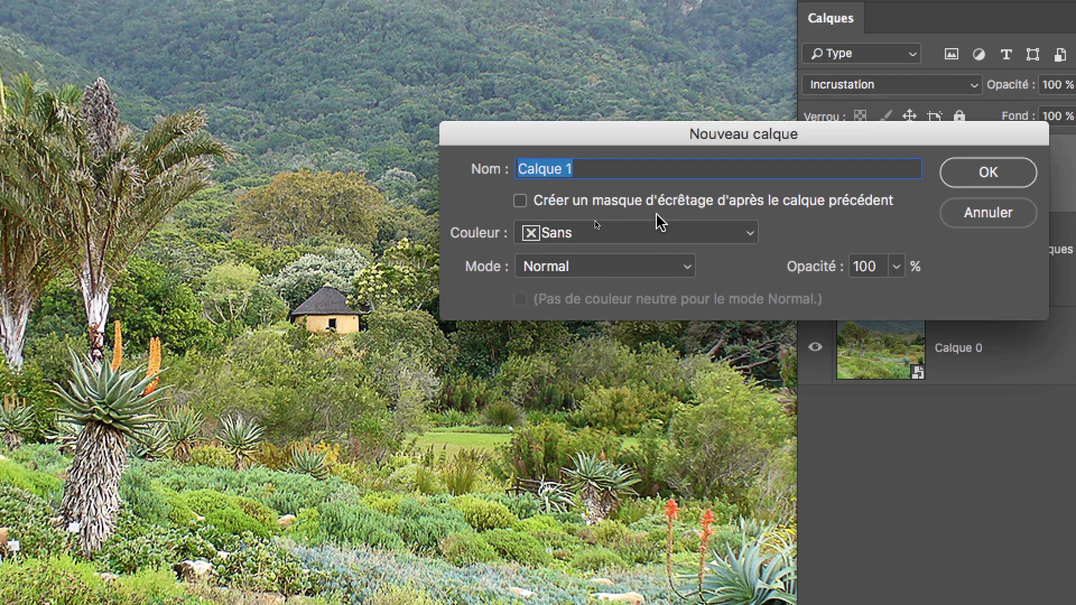
pyautogui.click(634, 271)
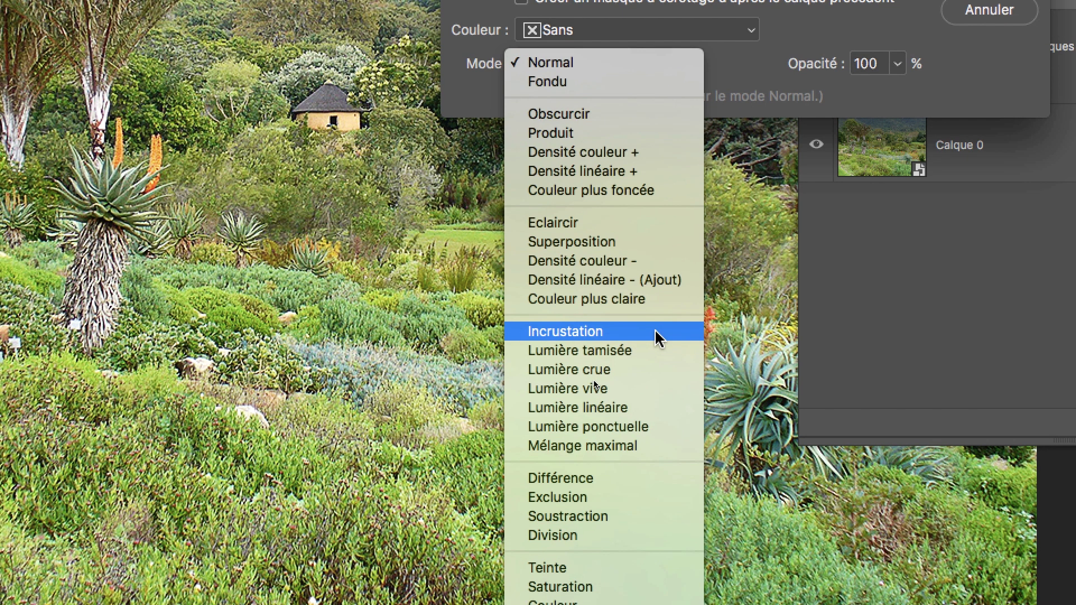
pyautogui.click(657, 333)
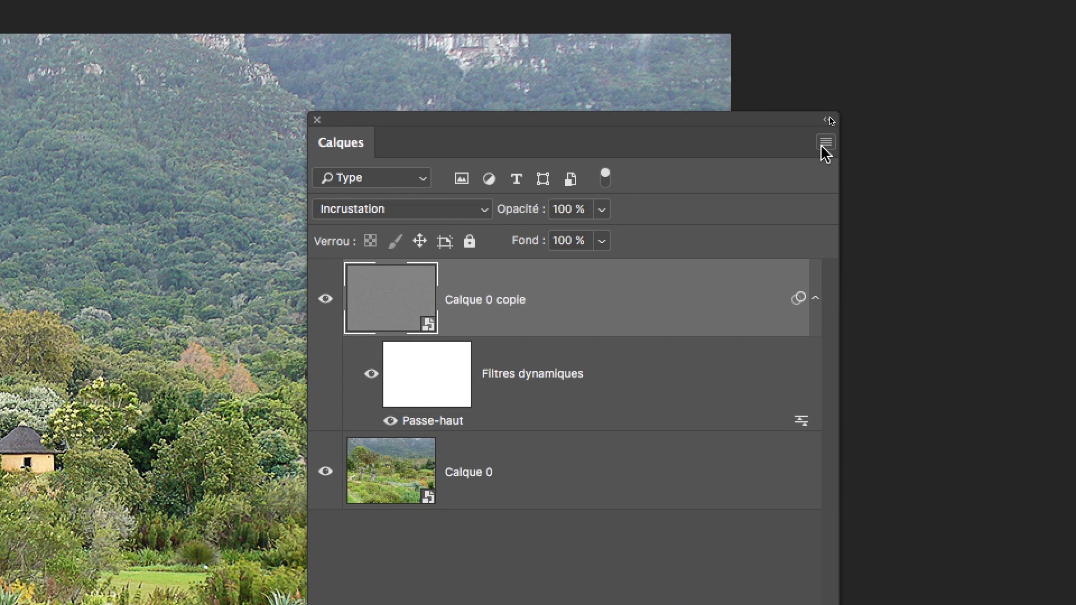
pyautogui.click(823, 145)
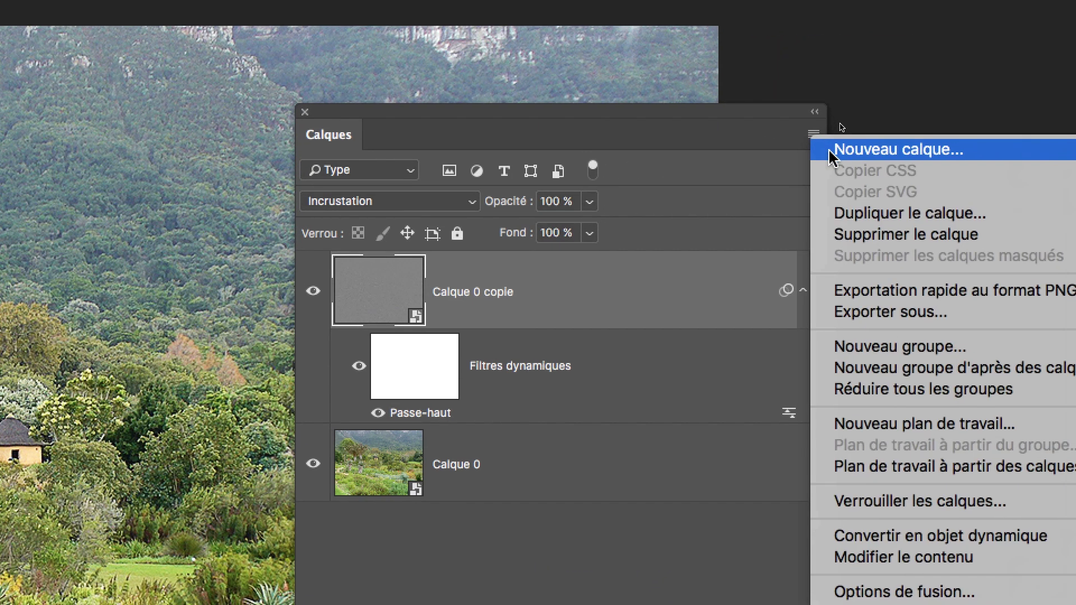
pyautogui.click(839, 158)
pyautogui.click(653, 346)
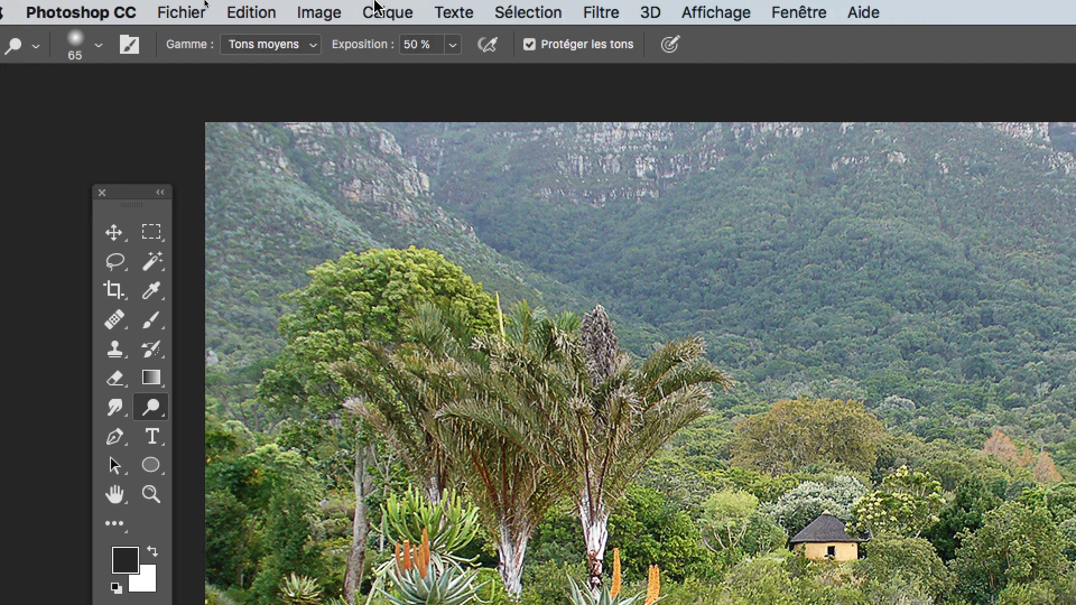
pyautogui.click(374, 6)
pyautogui.moveTo(542, 36)
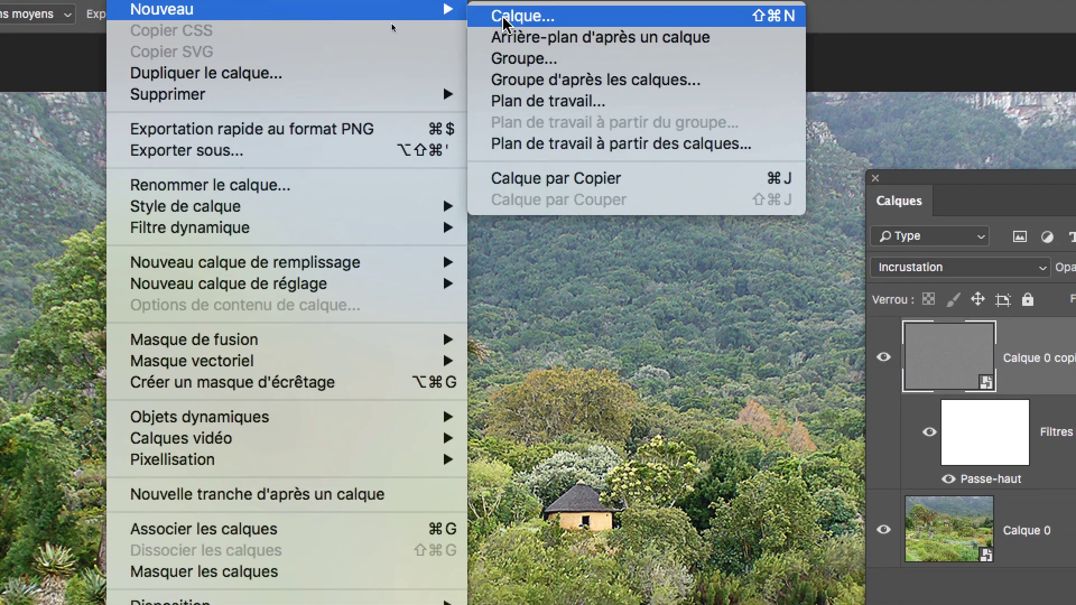
pyautogui.click(498, 22)
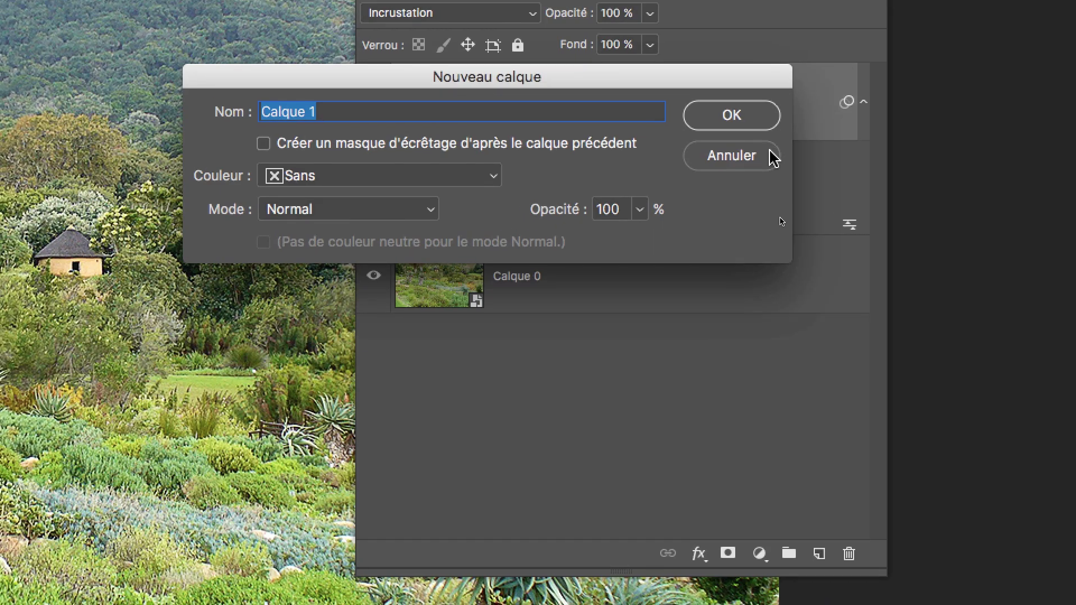
pyautogui.click(772, 158)
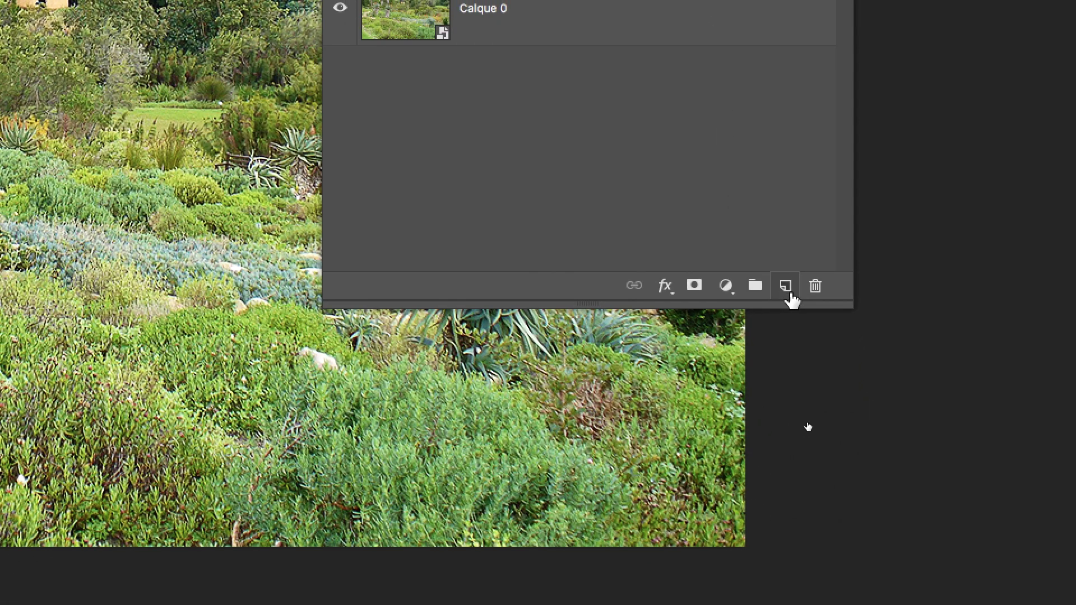
pyautogui.keyDown('alt'); pyautogui.click(787, 289); pyautogui.keyUp('alt')
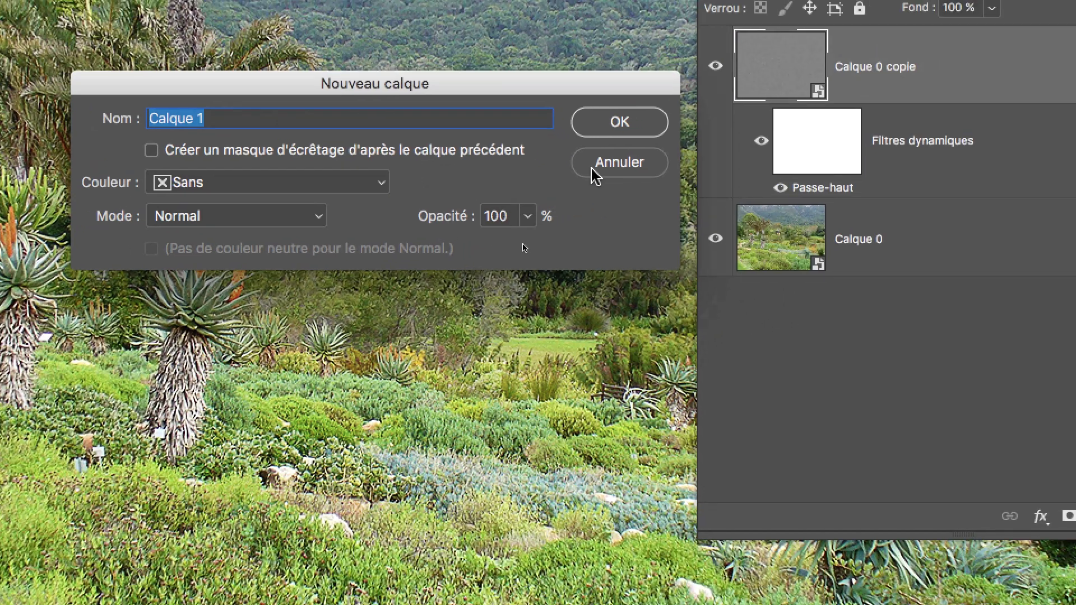
pyautogui.click(725, 159)
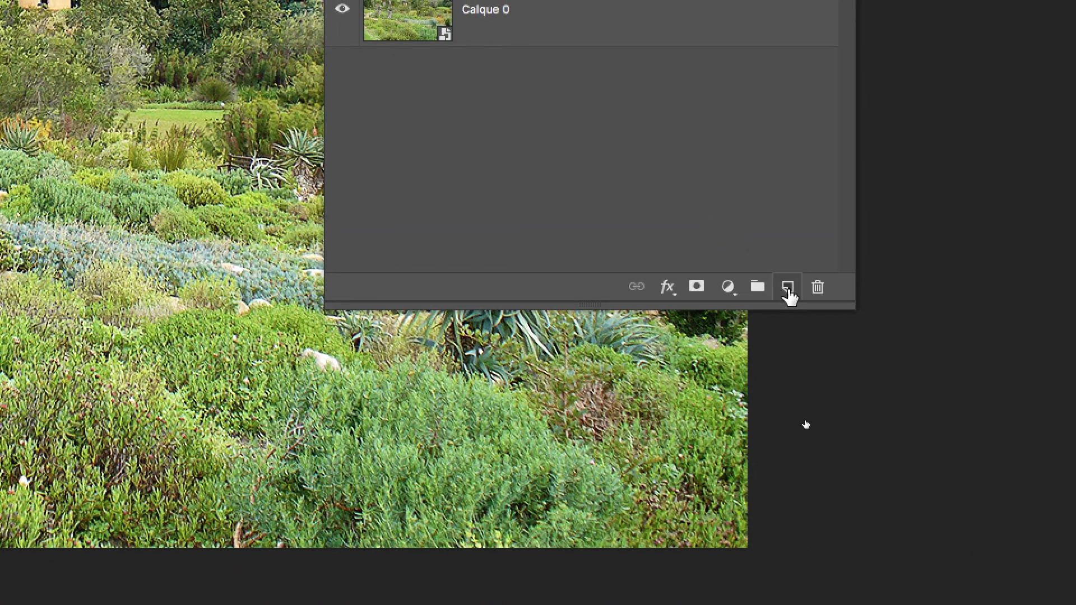
# Step: Create a new layer in Incrustation mode filled with the 50 % gray neutral colour, and move the Calques panel off the photo
pyautogui.keyDown('alt'); pyautogui.click(911, 409); pyautogui.keyUp('alt')
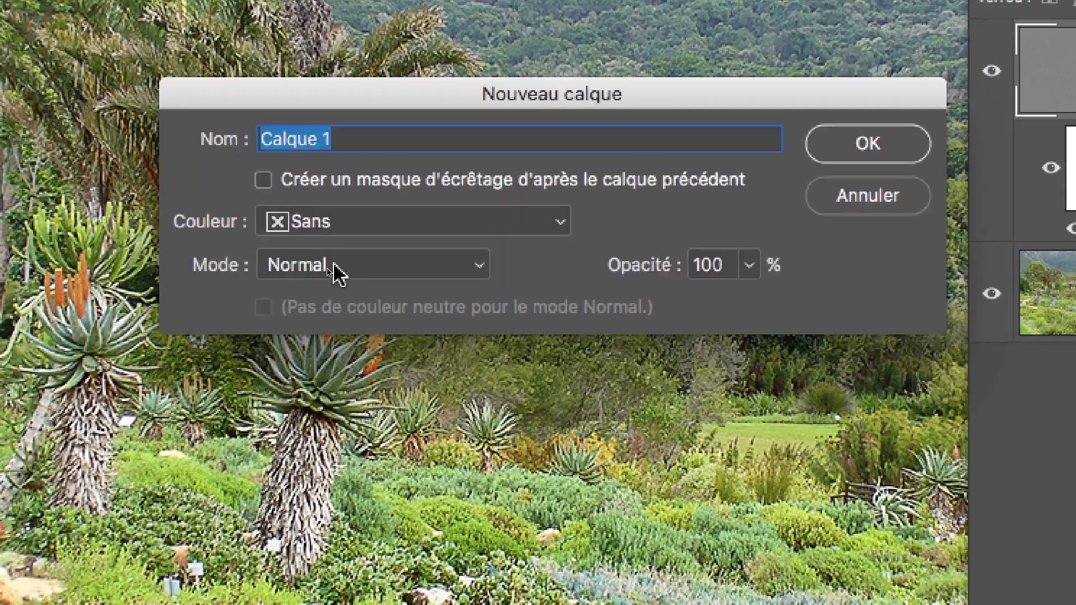
pyautogui.click(289, 292)
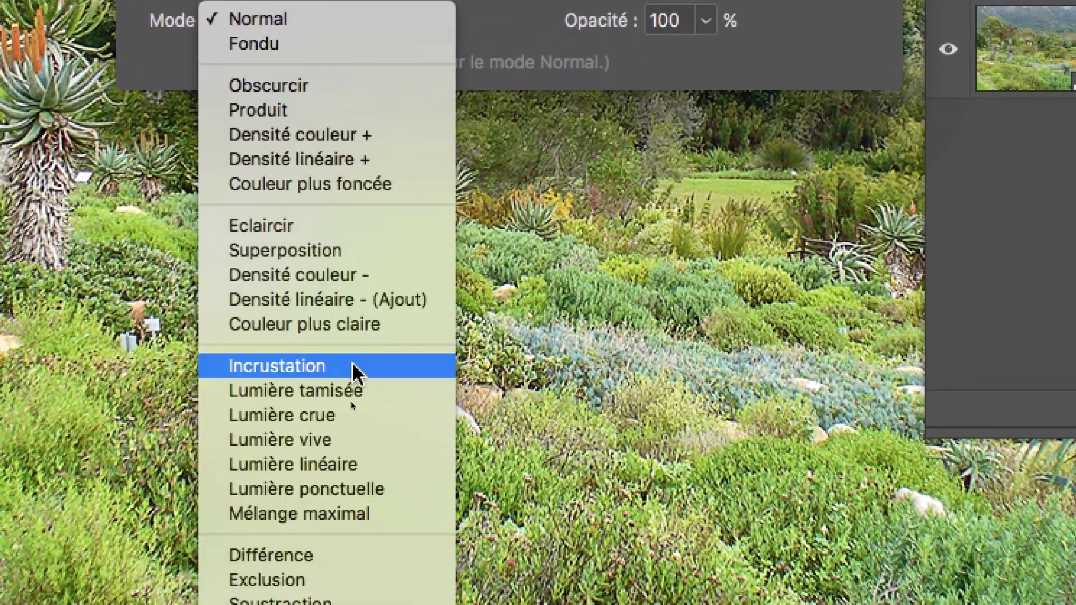
pyautogui.click(352, 366)
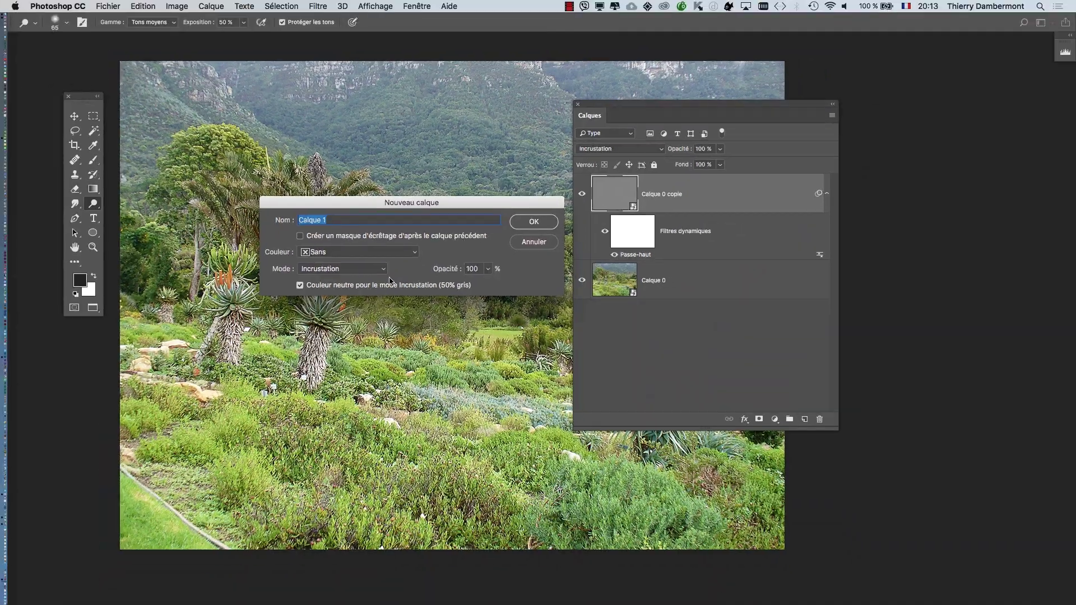
pyautogui.click(532, 224)
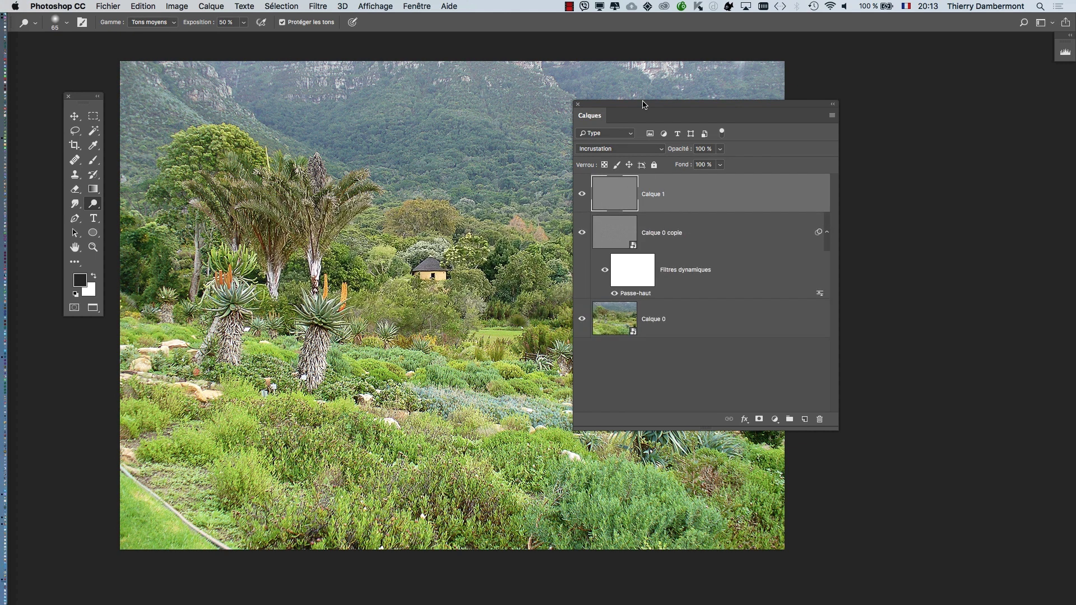
pyautogui.moveTo(643, 104); pyautogui.dragTo(855, 92)
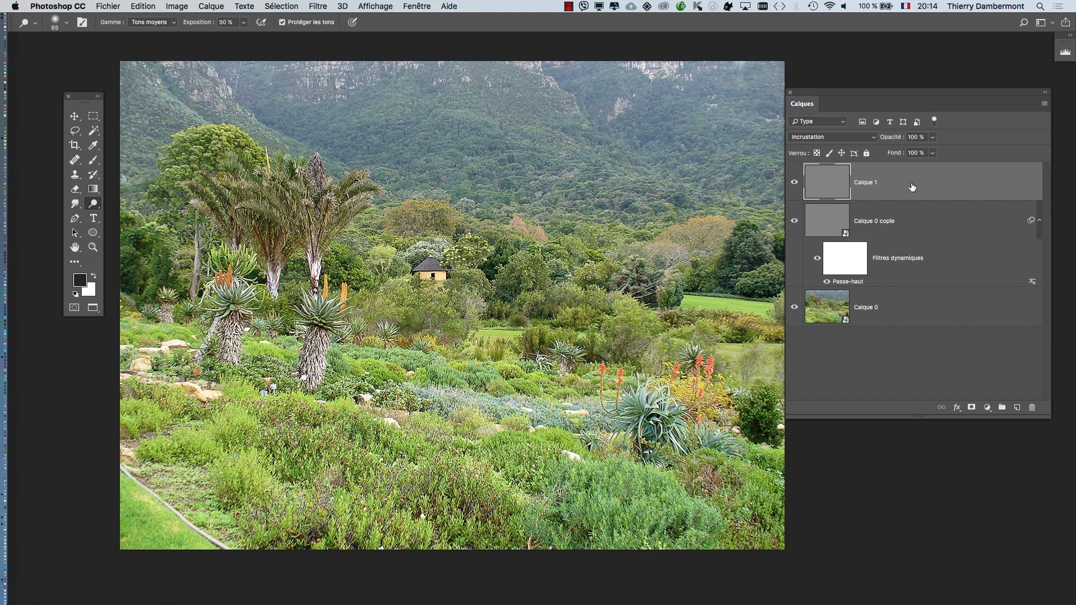
# Step: Move the tools panel out of the way beside the aloe garden photo and select Outil Pinceau
pyautogui.moveTo(450, 247); pyautogui.dragTo(398, 251)
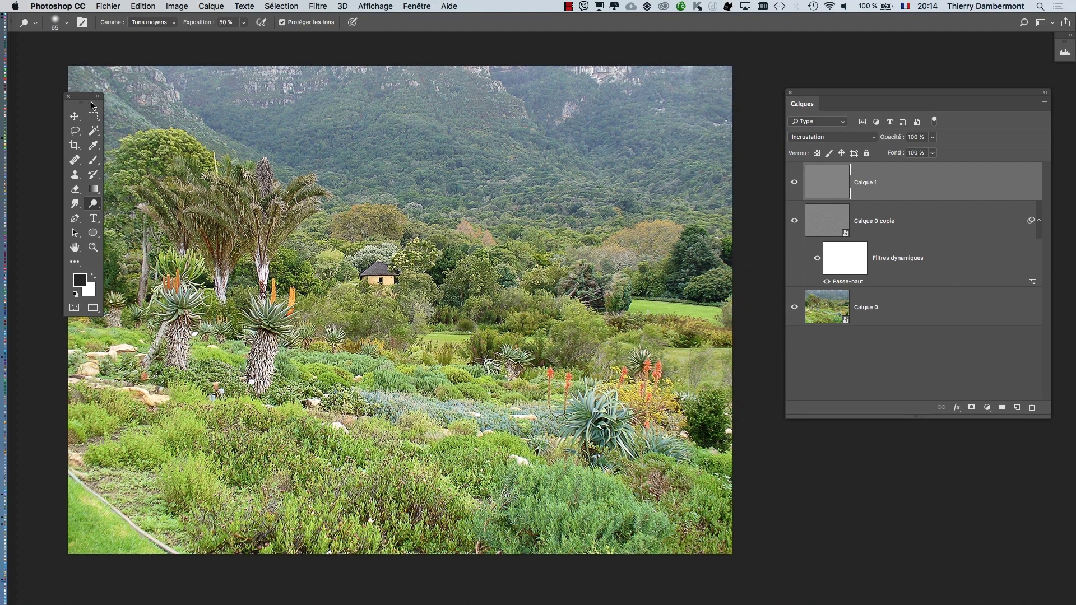
pyautogui.moveTo(93, 105); pyautogui.dragTo(61, 92)
pyautogui.click(62, 152)
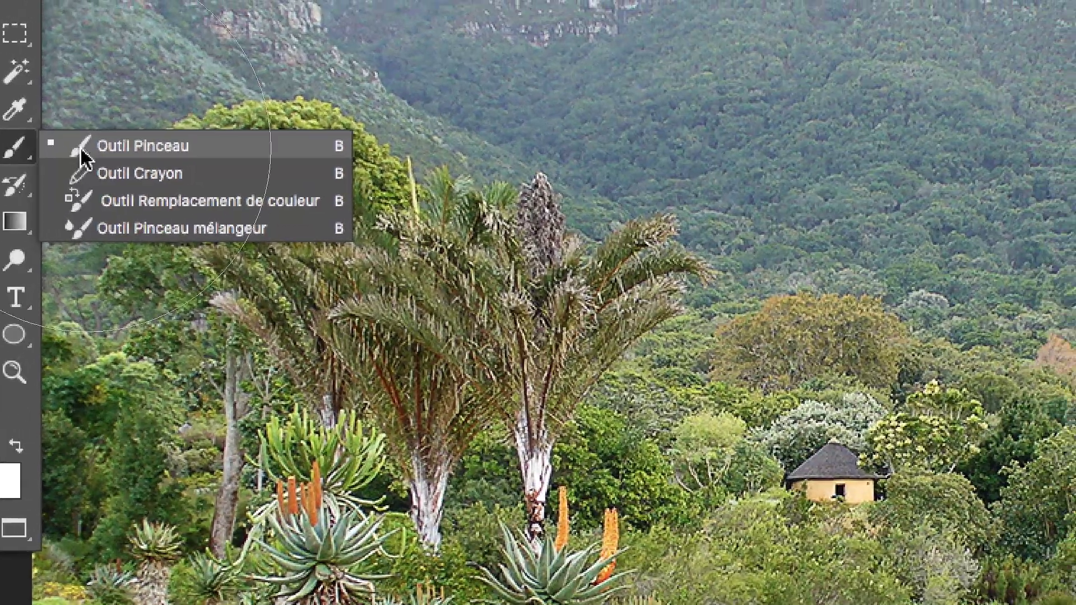
pyautogui.click(76, 147)
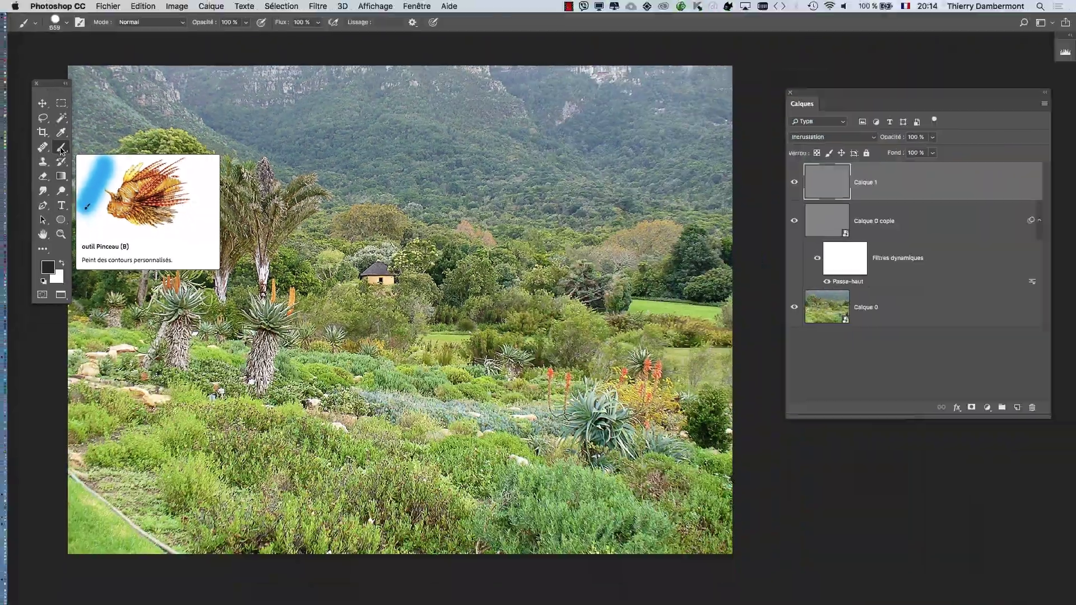
# Step: Soften the edge of the Outil Pinceau brush and set its diameter to about 220 pixels
pyautogui.moveTo(473, 267)
pyautogui.mouseDown()
pyautogui.moveTo(342, 264)
pyautogui.moveTo(364, 253)
pyautogui.moveTo(382, 101)
pyautogui.moveTo(378, 342)
pyautogui.moveTo(338, 347)
pyautogui.moveTo(468, 338)
pyautogui.moveTo(365, 348)
pyautogui.moveTo(389, 135)
pyautogui.moveTo(365, 359)
pyautogui.moveTo(374, 359)
pyautogui.moveTo(358, 359)
pyautogui.moveTo(416, 335)
pyautogui.mouseUp()
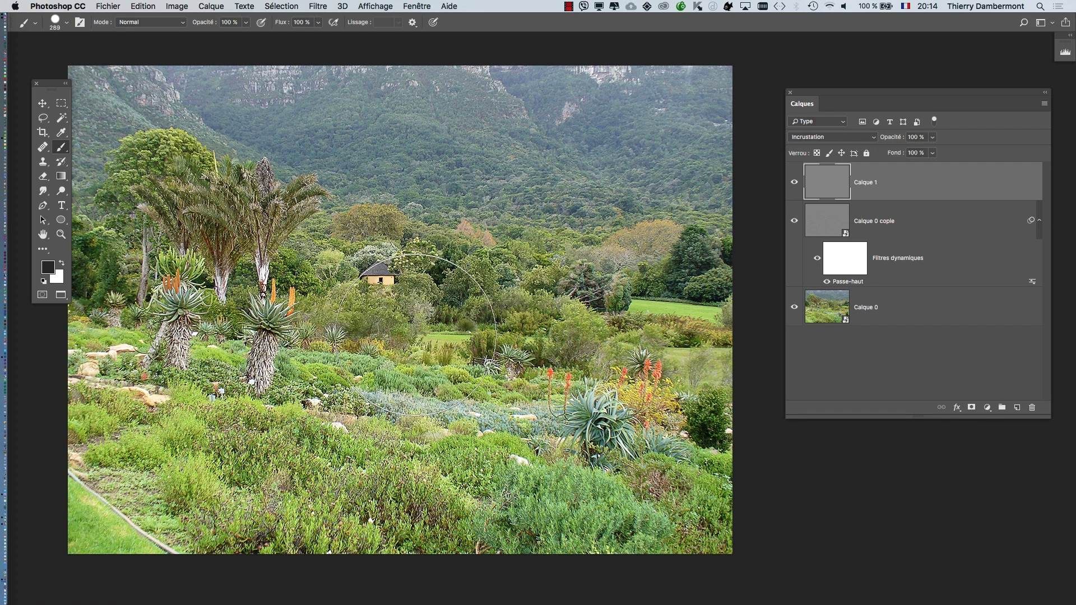
pyautogui.moveTo(433, 300); pyautogui.dragTo(432, 303)
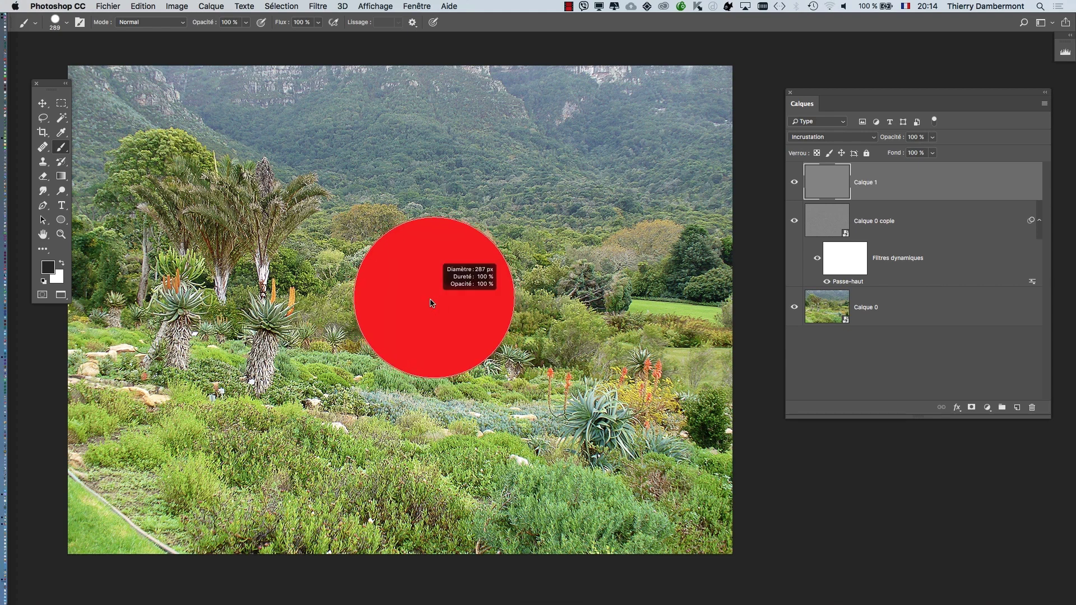
pyautogui.moveTo(431, 303)
pyautogui.mouseDown()
pyautogui.moveTo(418, 302)
pyautogui.moveTo(464, 299)
pyautogui.moveTo(411, 300)
pyautogui.moveTo(478, 308)
pyautogui.moveTo(409, 314)
pyautogui.moveTo(428, 313)
pyautogui.moveTo(414, 313)
pyautogui.moveTo(404, 236)
pyautogui.moveTo(398, 91)
pyautogui.moveTo(408, 268)
pyautogui.moveTo(358, 269)
pyautogui.moveTo(465, 280)
pyautogui.moveTo(377, 300)
pyautogui.moveTo(385, 128)
pyautogui.moveTo(371, 209)
pyautogui.moveTo(376, 172)
pyautogui.moveTo(365, 176)
pyautogui.mouseUp()
pyautogui.moveTo(420, 242); pyautogui.dragTo(421, 244)
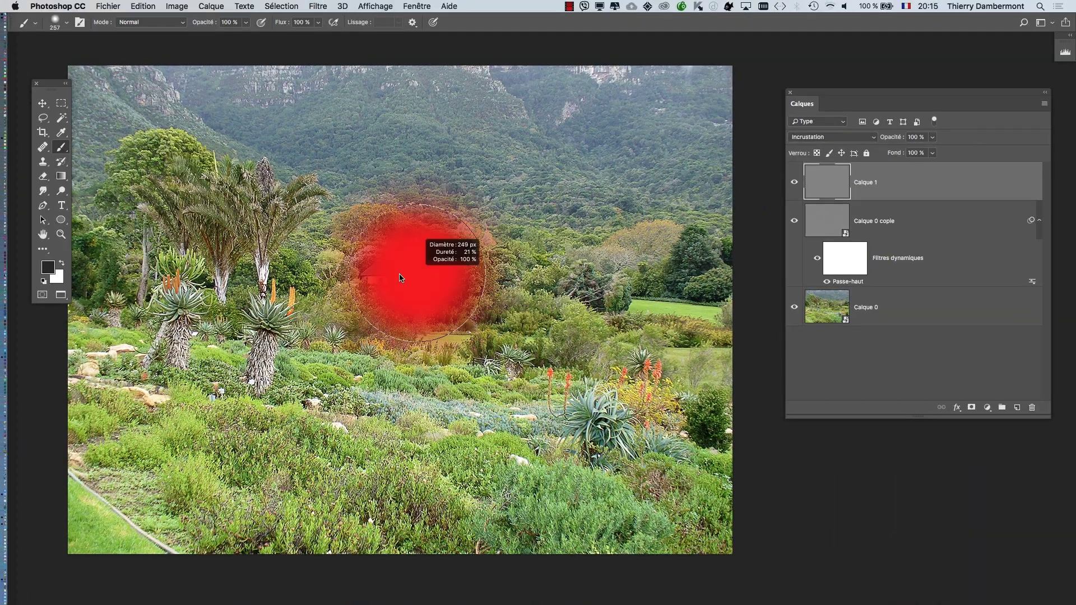
pyautogui.moveTo(399, 275)
pyautogui.mouseDown()
pyautogui.moveTo(447, 275)
pyautogui.moveTo(388, 276)
pyautogui.moveTo(451, 276)
pyautogui.moveTo(426, 277)
pyautogui.moveTo(381, 254)
pyautogui.moveTo(394, 301)
pyautogui.mouseUp()
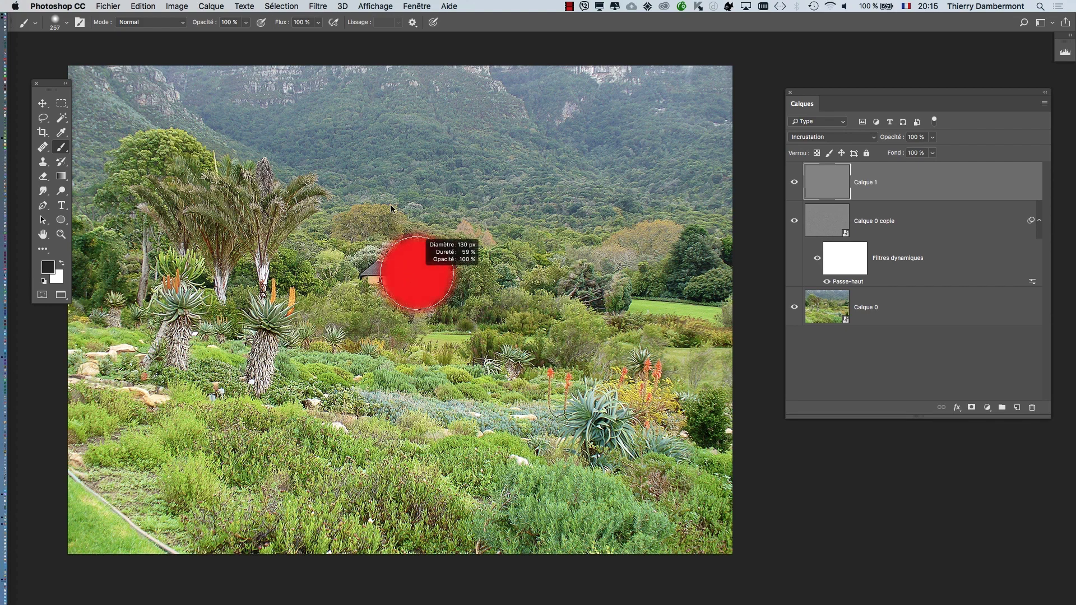
pyautogui.moveTo(389, 160); pyautogui.dragTo(389, 165)
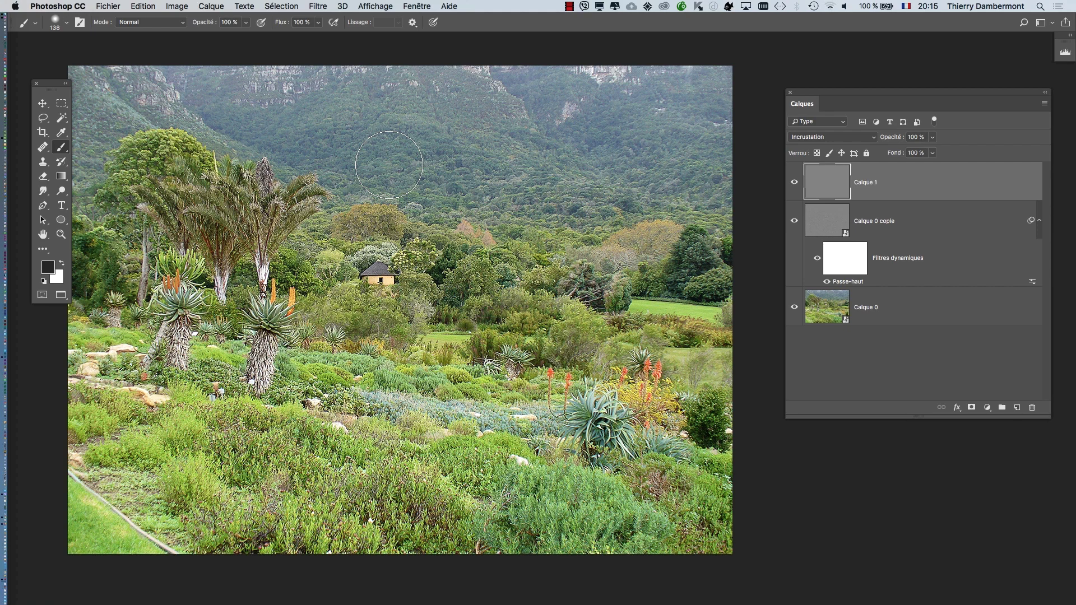
pyautogui.moveTo(395, 247); pyautogui.dragTo(422, 251)
# Step: Display the Couleur panel beside a narrowed Calques panel, and enlarge the brush to about 355 pixels
pyautogui.click(424, 6)
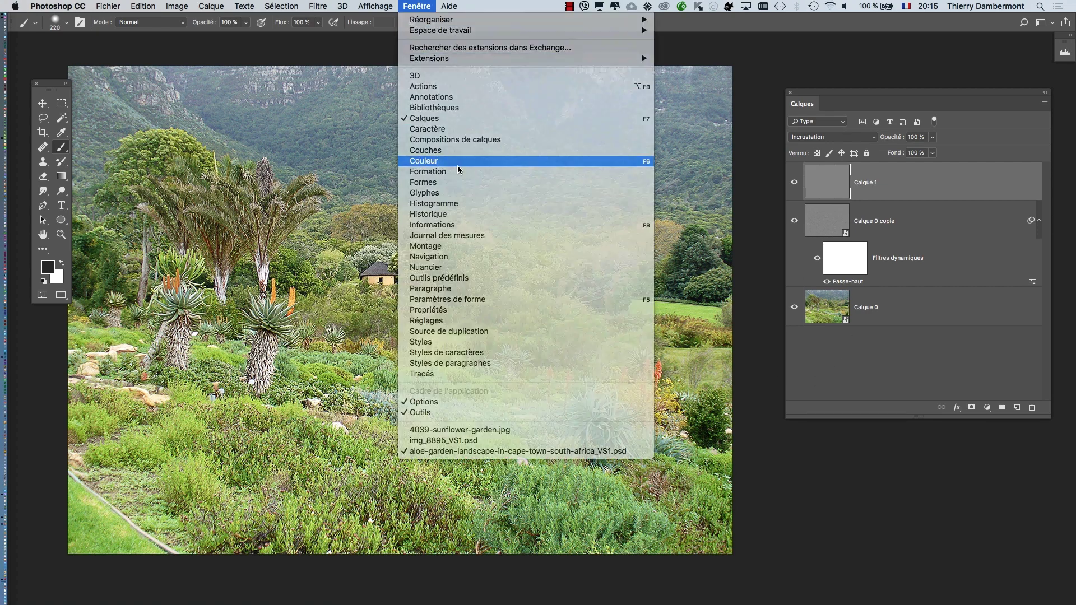
pyautogui.click(458, 161)
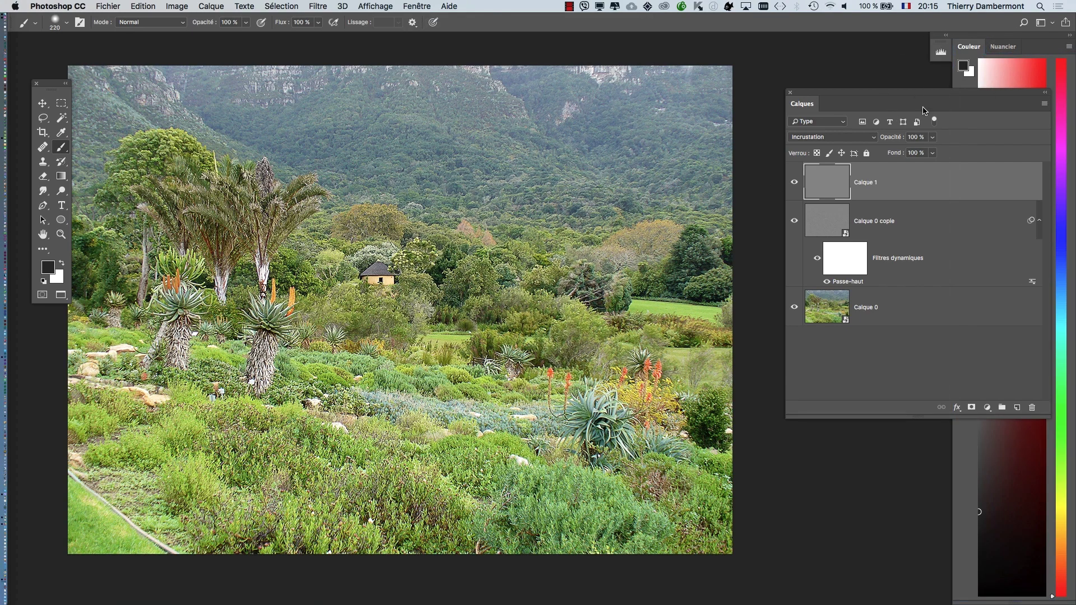
pyautogui.moveTo(1048, 416); pyautogui.dragTo(927, 420)
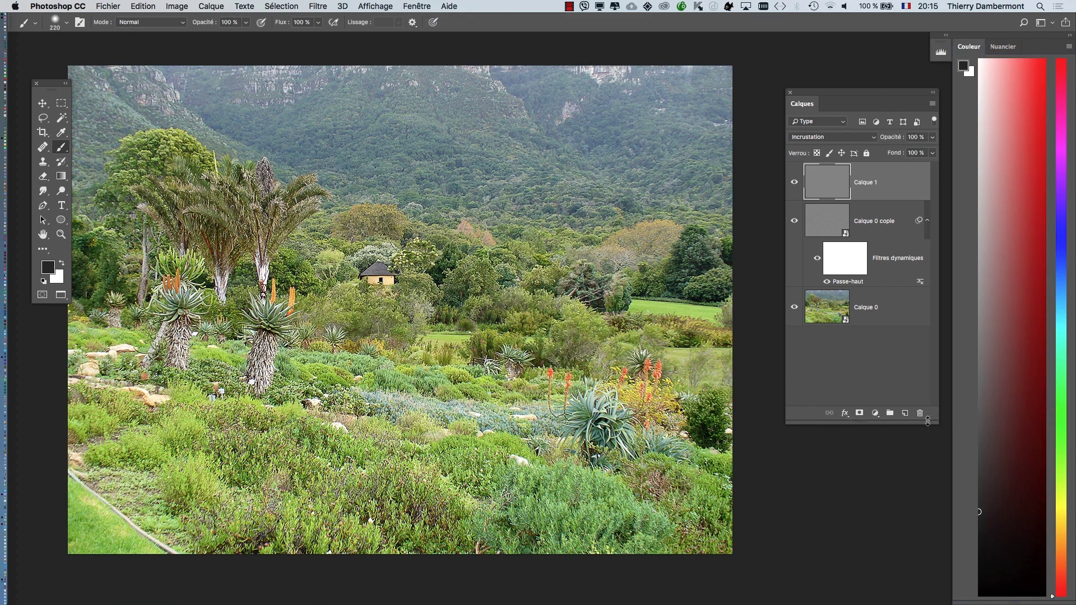
pyautogui.moveTo(380, 287)
pyautogui.mouseDown()
pyautogui.moveTo(369, 287)
pyautogui.moveTo(367, 247)
pyautogui.moveTo(354, 246)
pyautogui.moveTo(374, 237)
pyautogui.mouseUp()
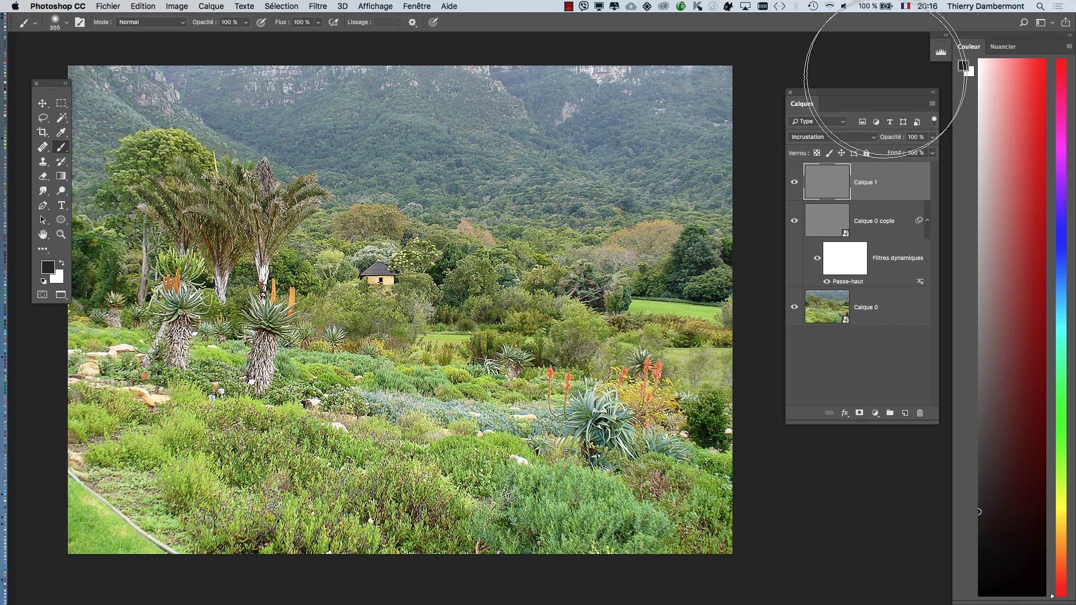
# Step: Detach and enlarge the Couleur panel, collapse Nuancier, and place the Couleur and Calques panels beside the photo
pyautogui.moveTo(886, 95); pyautogui.dragTo(839, 89)
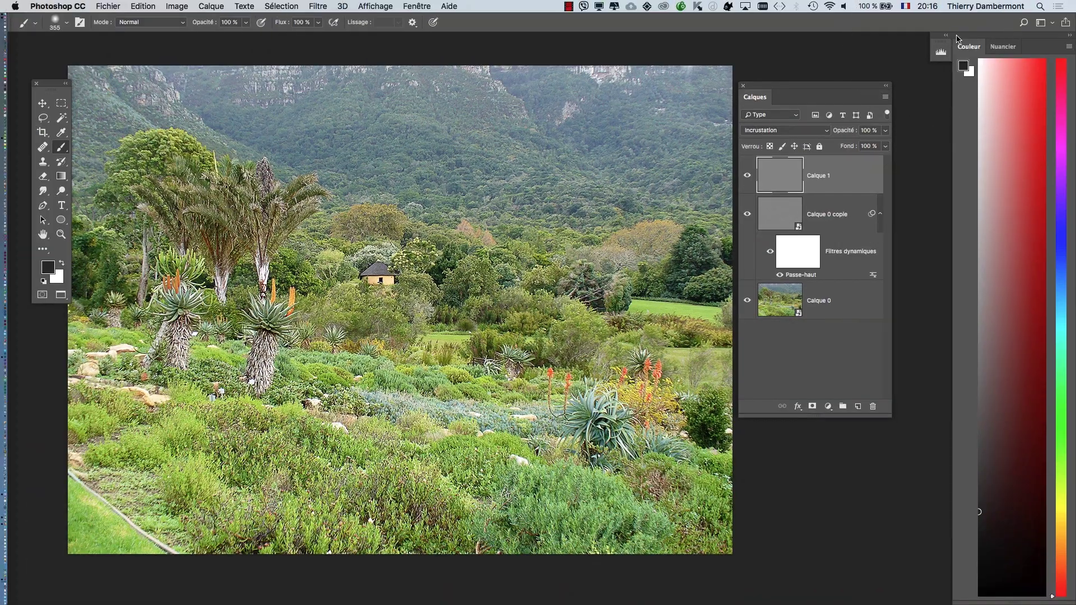
pyautogui.moveTo(965, 47); pyautogui.dragTo(332, 72)
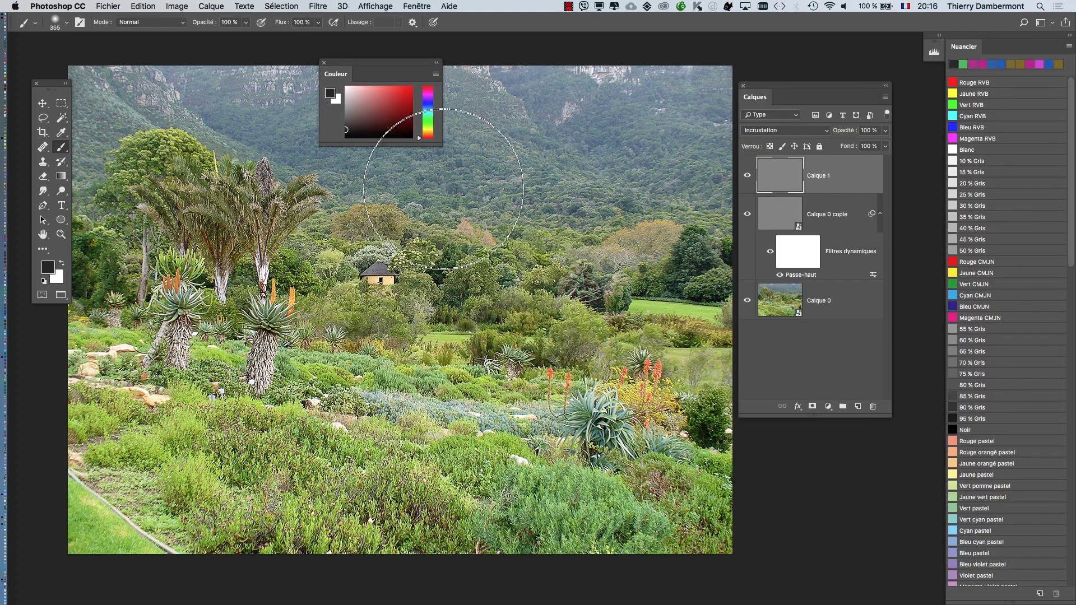
pyautogui.moveTo(438, 142); pyautogui.dragTo(464, 531)
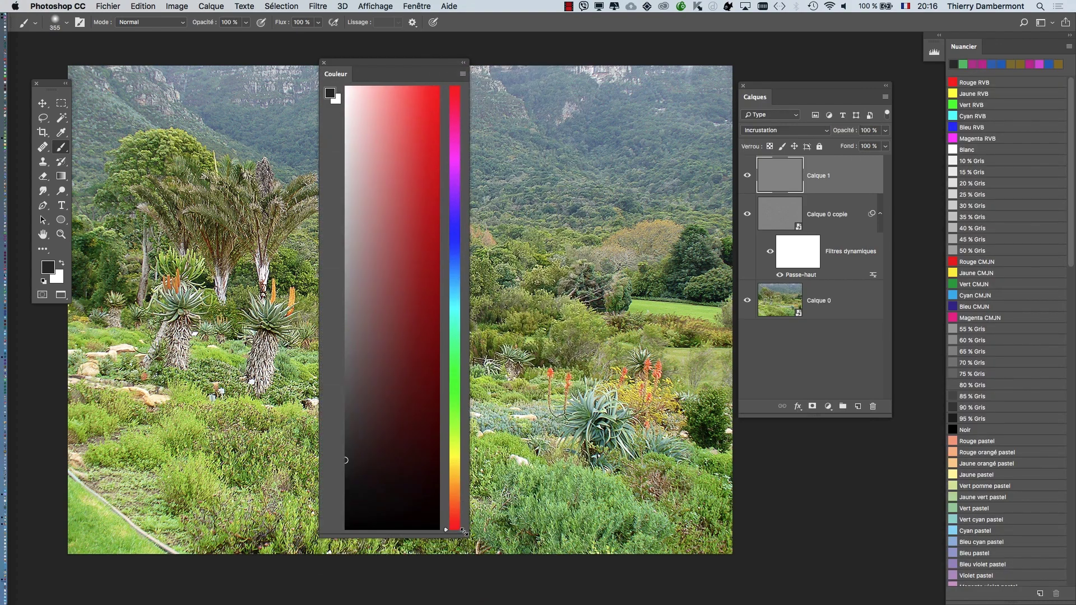
pyautogui.click(1071, 38)
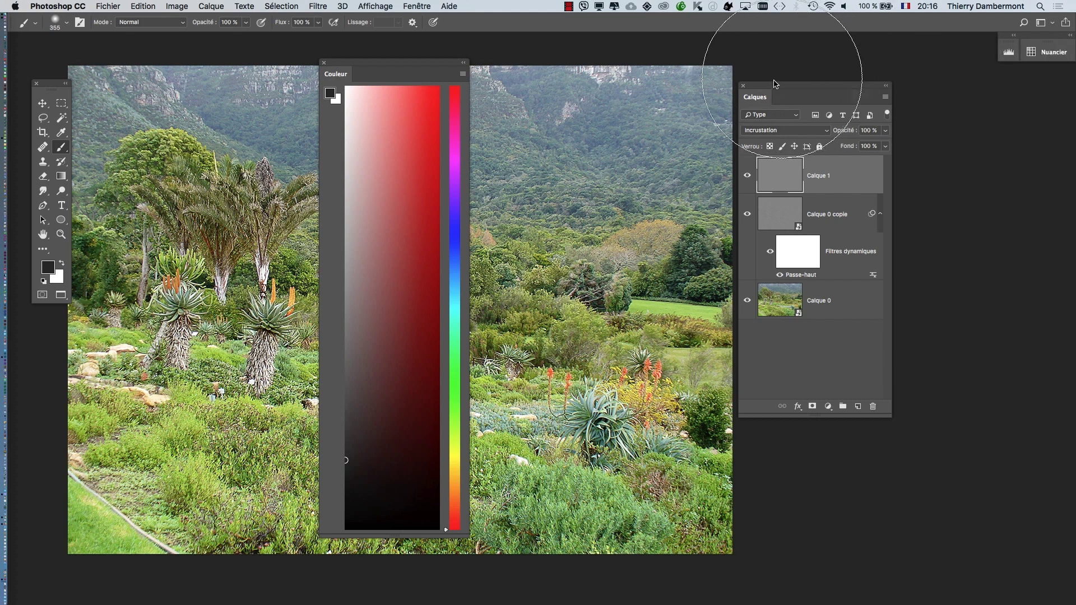
pyautogui.moveTo(770, 87); pyautogui.dragTo(941, 295)
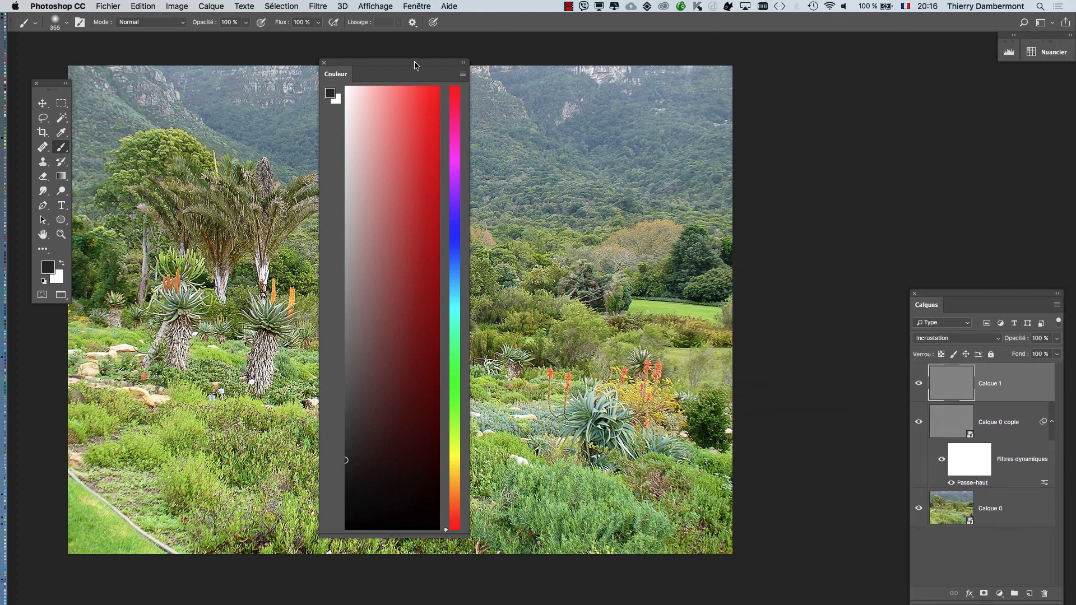
pyautogui.moveTo(414, 65); pyautogui.dragTo(855, 30)
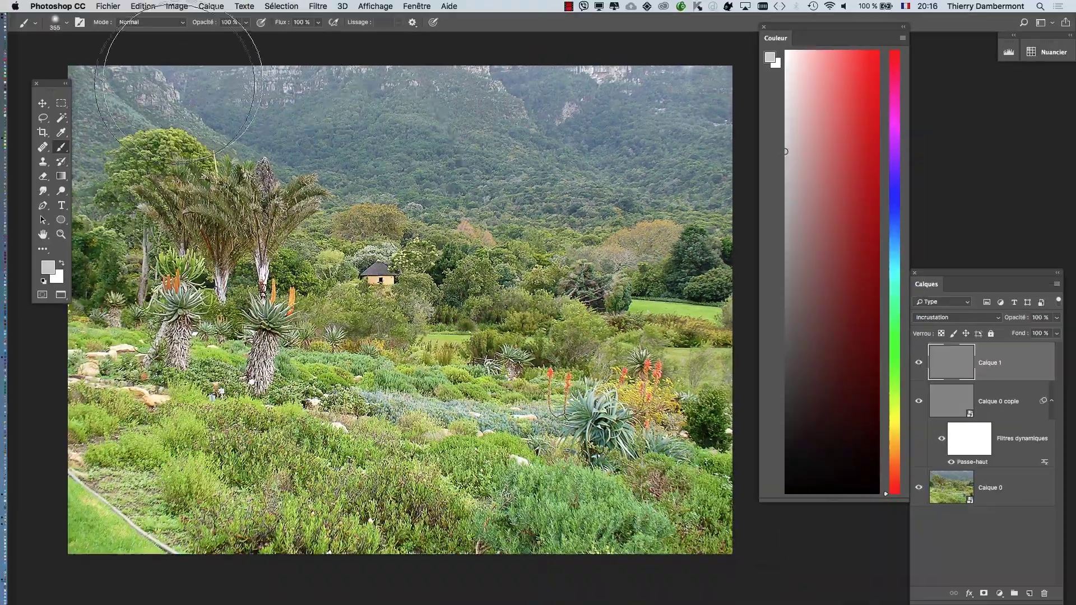
# Step: Paint across the mountain slope on Calque 1 in light gray, repaint it in dark gray, and bring the Calques panel closer briefly to inspect the layer
pyautogui.moveTo(176, 52)
pyautogui.mouseDown()
pyautogui.moveTo(536, 148)
pyautogui.moveTo(755, 132)
pyautogui.moveTo(723, 130)
pyautogui.mouseUp()
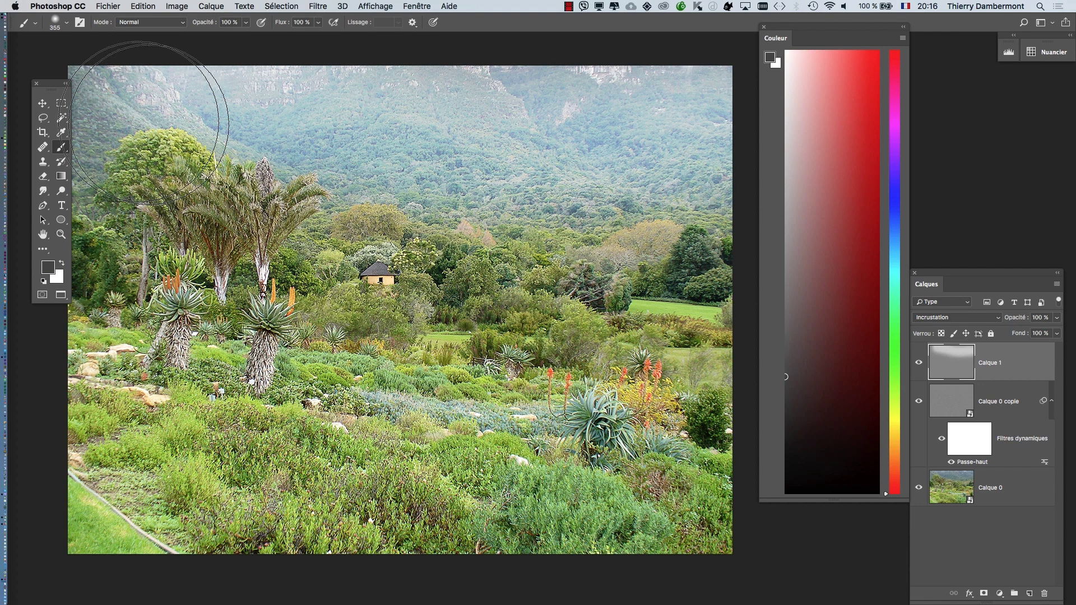
pyautogui.moveTo(169, 95)
pyautogui.mouseDown()
pyautogui.moveTo(425, 146)
pyautogui.moveTo(607, 152)
pyautogui.moveTo(693, 134)
pyautogui.mouseUp()
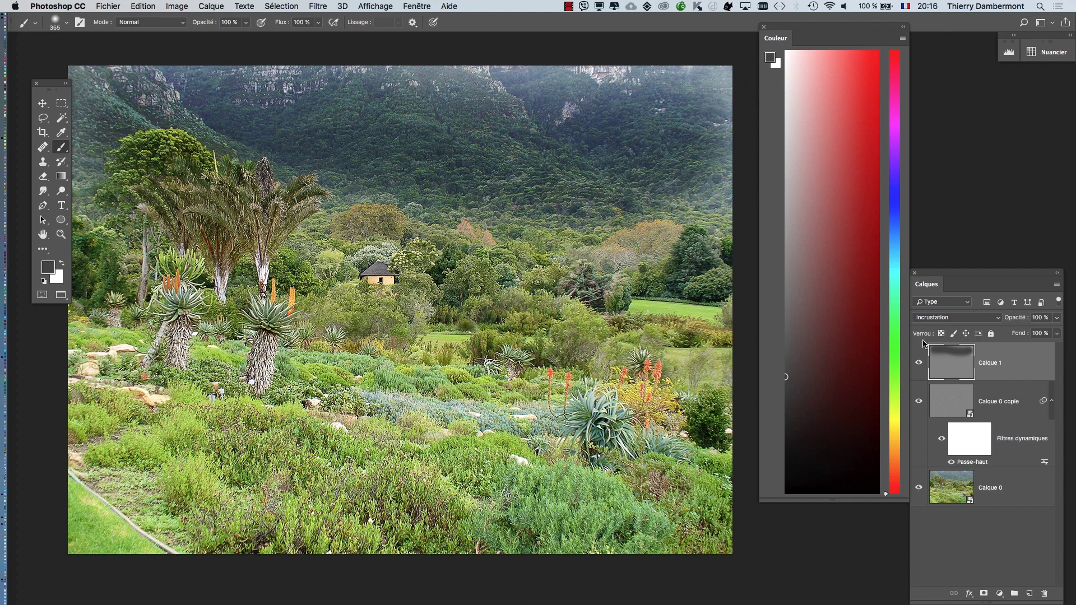
pyautogui.moveTo(941, 275); pyautogui.dragTo(533, 156)
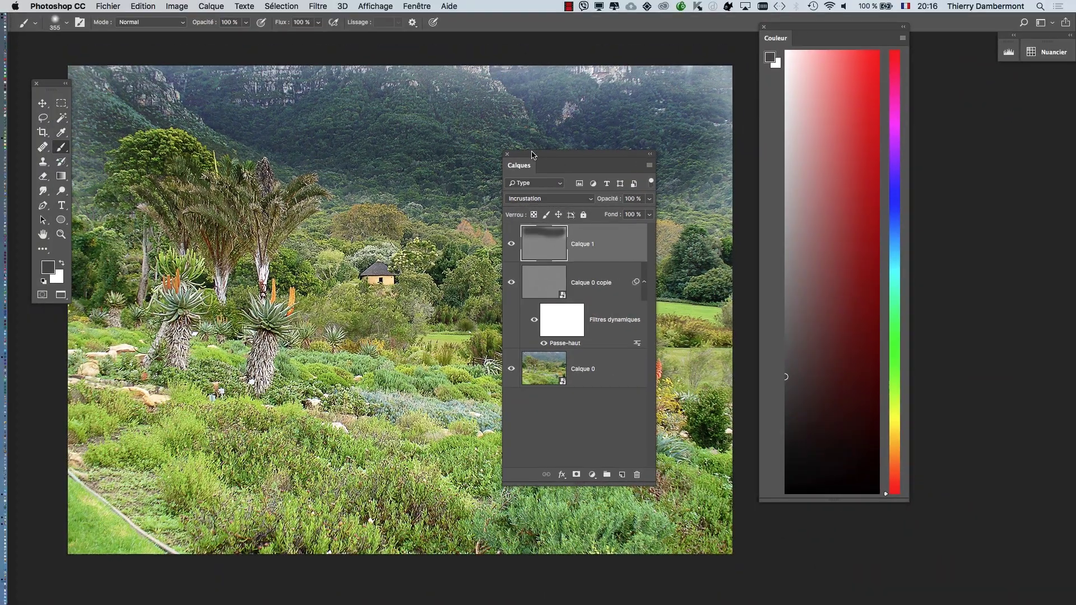
pyautogui.moveTo(533, 153); pyautogui.dragTo(985, 167)
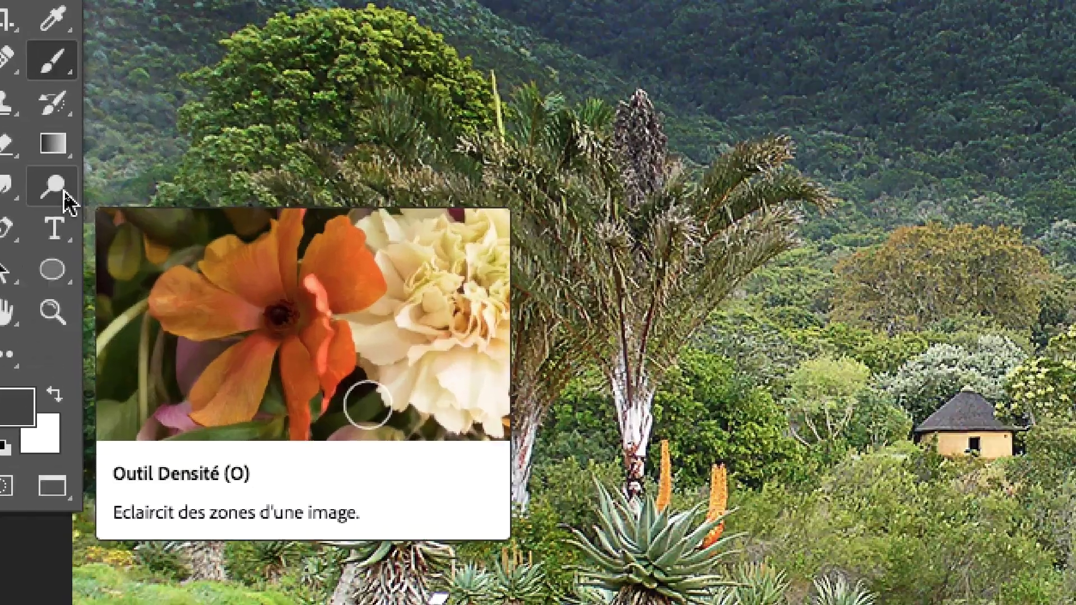
# Step: Lighten the garden below the mountain slope on Calque 1 with Outil Densité -, using brush sizes of about 535 and 935 pixels
pyautogui.click(66, 197)
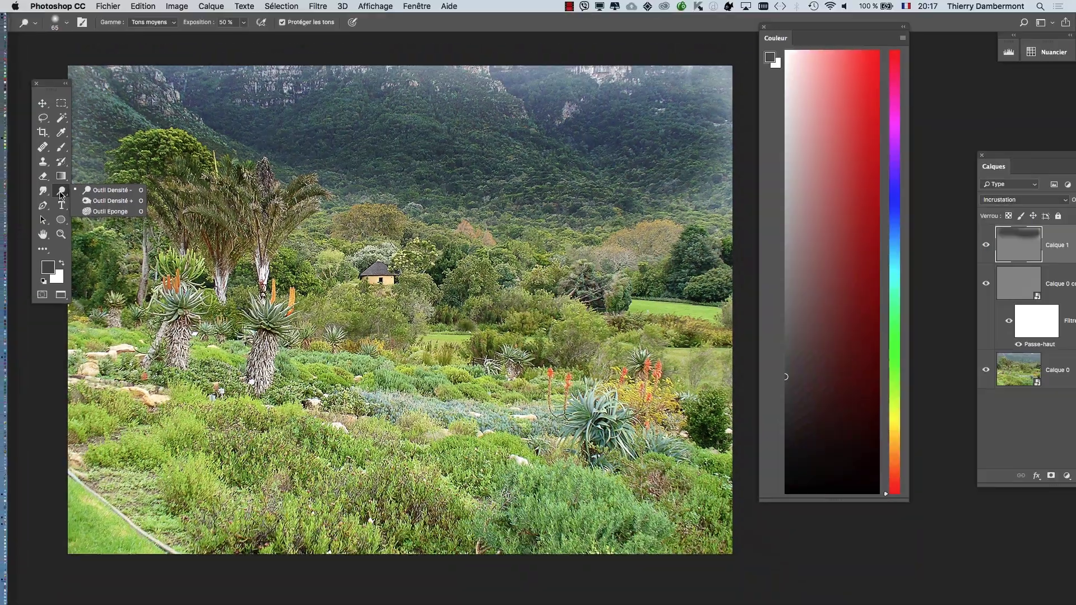
pyautogui.moveTo(449, 189)
pyautogui.mouseDown()
pyautogui.moveTo(560, 188)
pyautogui.moveTo(521, 188)
pyautogui.mouseUp()
pyautogui.scroll(-1, 520, 188)
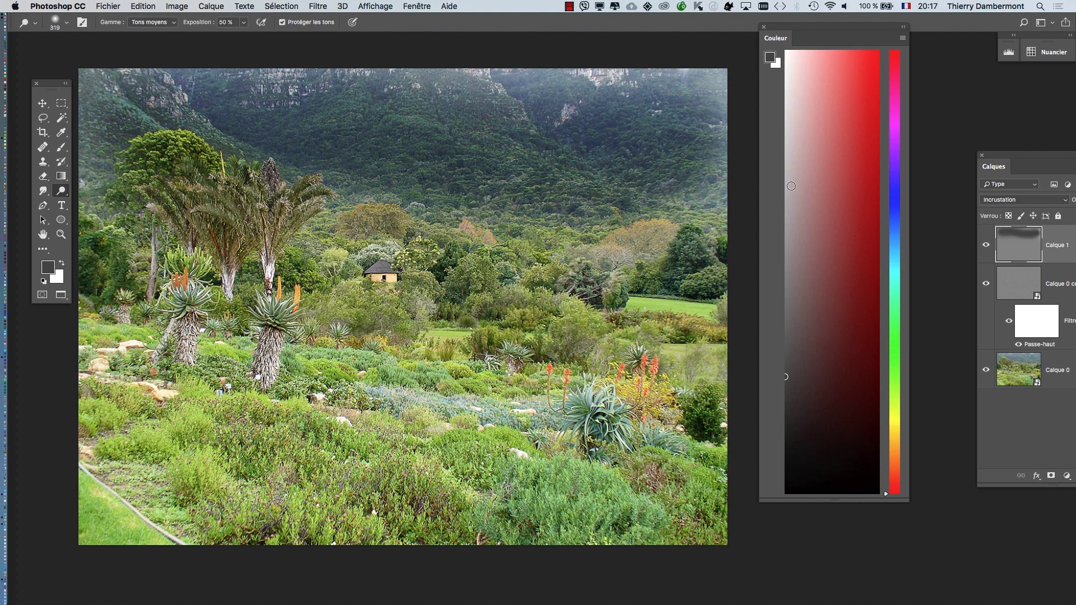
pyautogui.scroll(-3, 503, 387)
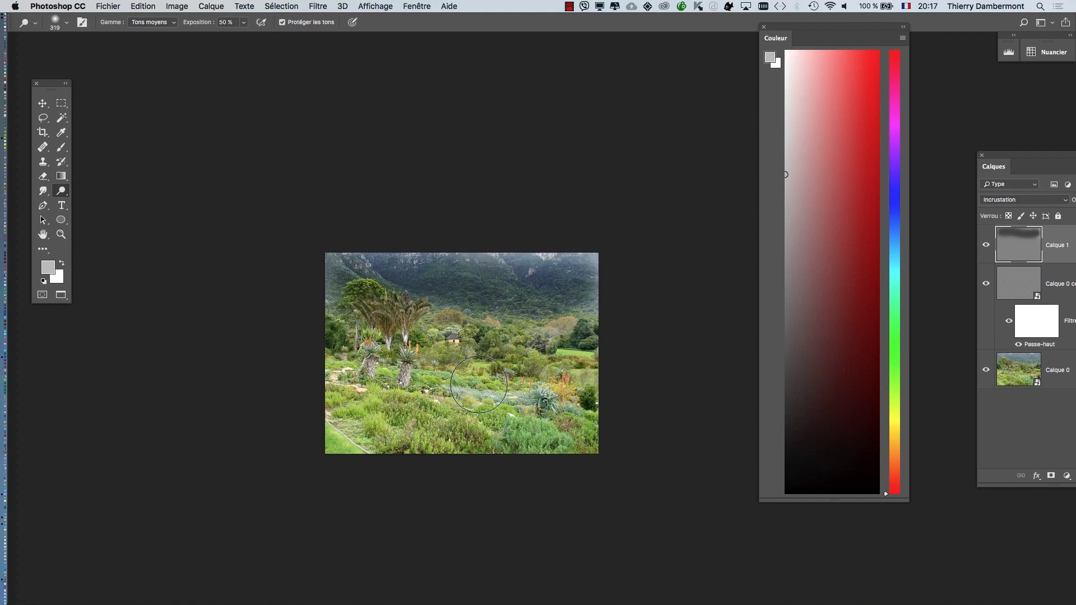
pyautogui.moveTo(375, 333); pyautogui.dragTo(310, 214)
pyautogui.moveTo(349, 282)
pyautogui.mouseDown()
pyautogui.moveTo(405, 284)
pyautogui.moveTo(366, 287)
pyautogui.mouseUp()
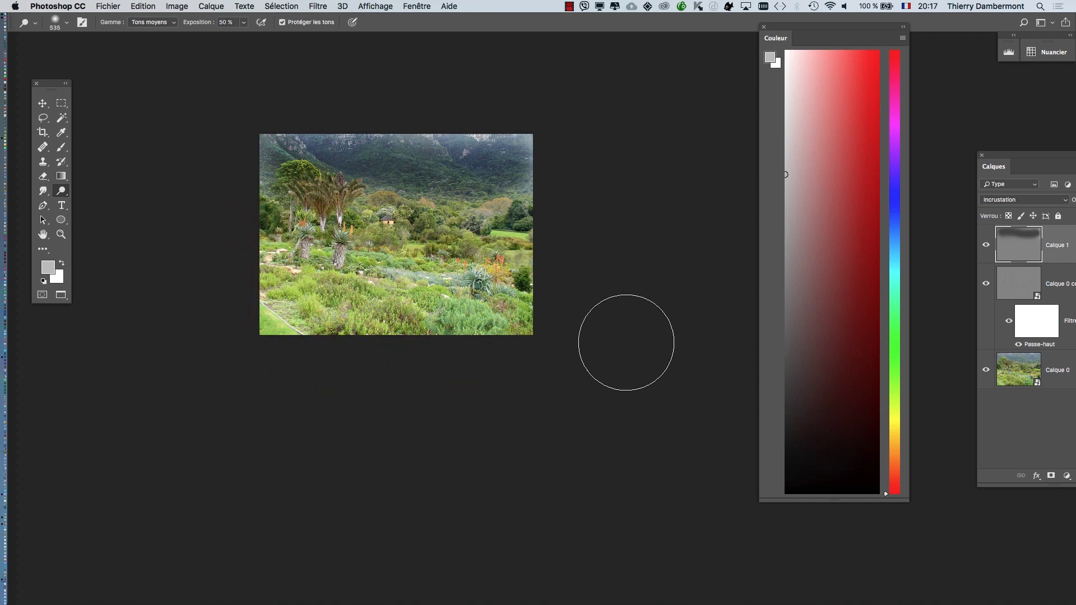
pyautogui.moveTo(260, 259); pyautogui.dragTo(187, 260)
pyautogui.moveTo(273, 204)
pyautogui.mouseDown()
pyautogui.moveTo(675, 181)
pyautogui.moveTo(215, 199)
pyautogui.mouseUp()
pyautogui.moveTo(338, 191); pyautogui.dragTo(716, 312)
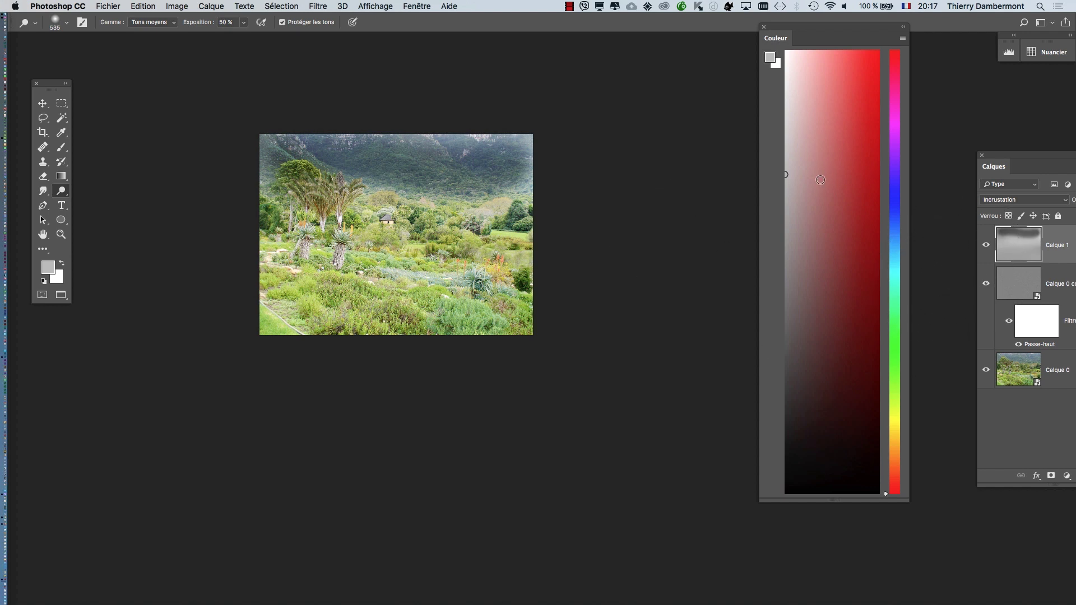
pyautogui.moveTo(328, 322); pyautogui.dragTo(363, 320)
pyautogui.moveTo(221, 319)
pyautogui.mouseDown()
pyautogui.moveTo(519, 364)
pyautogui.moveTo(389, 335)
pyautogui.mouseUp()
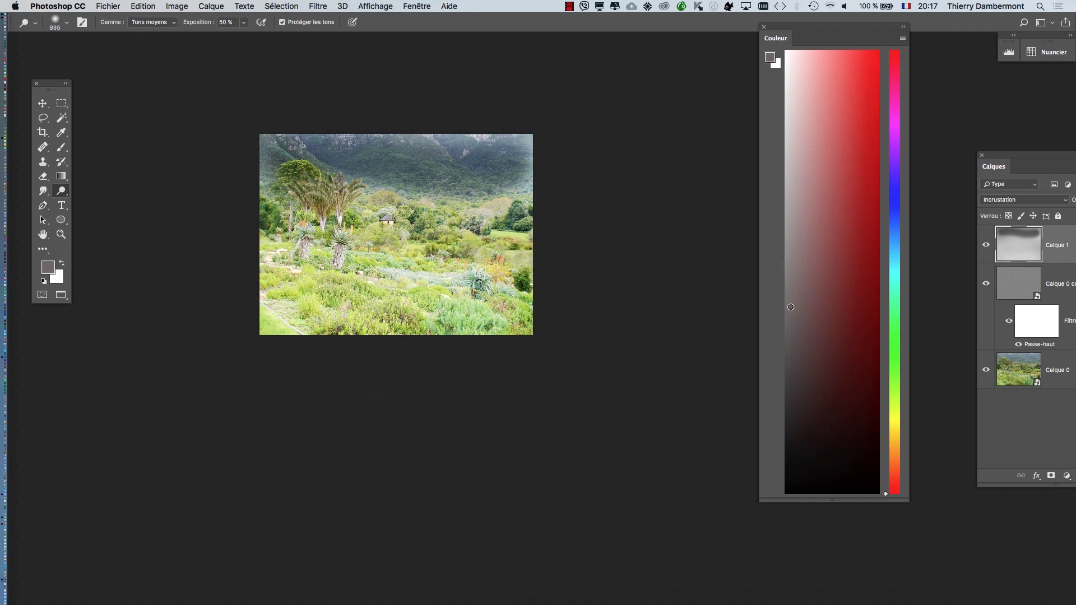
# Step: Cover all the lightened and darkened areas of Calque 1 with medium gray using Outil Pinceau
pyautogui.click(58, 150)
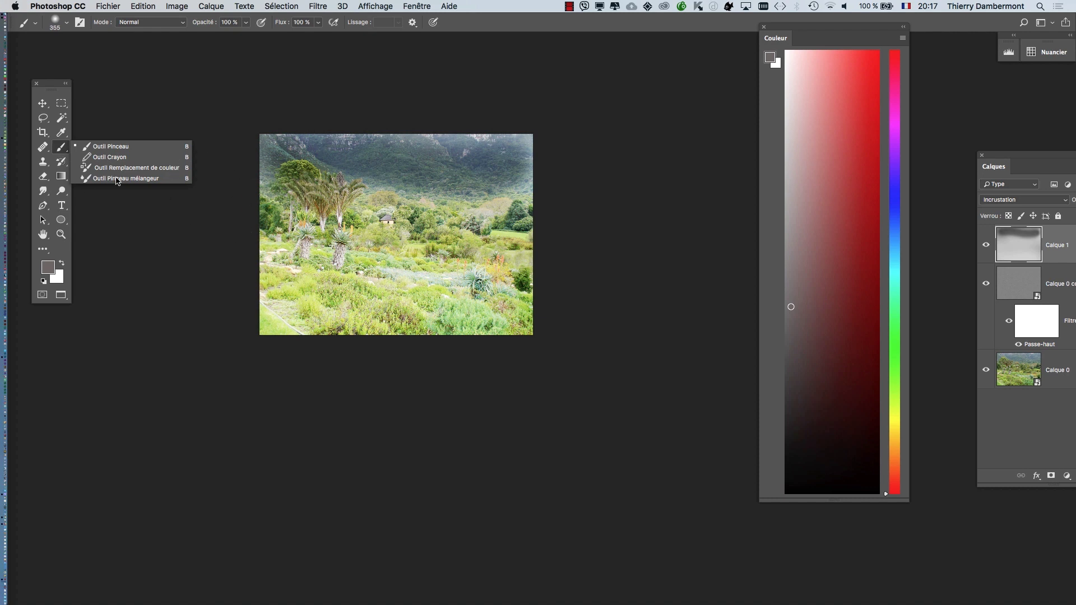
pyautogui.click(106, 147)
pyautogui.moveTo(458, 290)
pyautogui.mouseDown()
pyautogui.moveTo(519, 312)
pyautogui.moveTo(231, 301)
pyautogui.moveTo(421, 280)
pyautogui.moveTo(228, 252)
pyautogui.mouseUp()
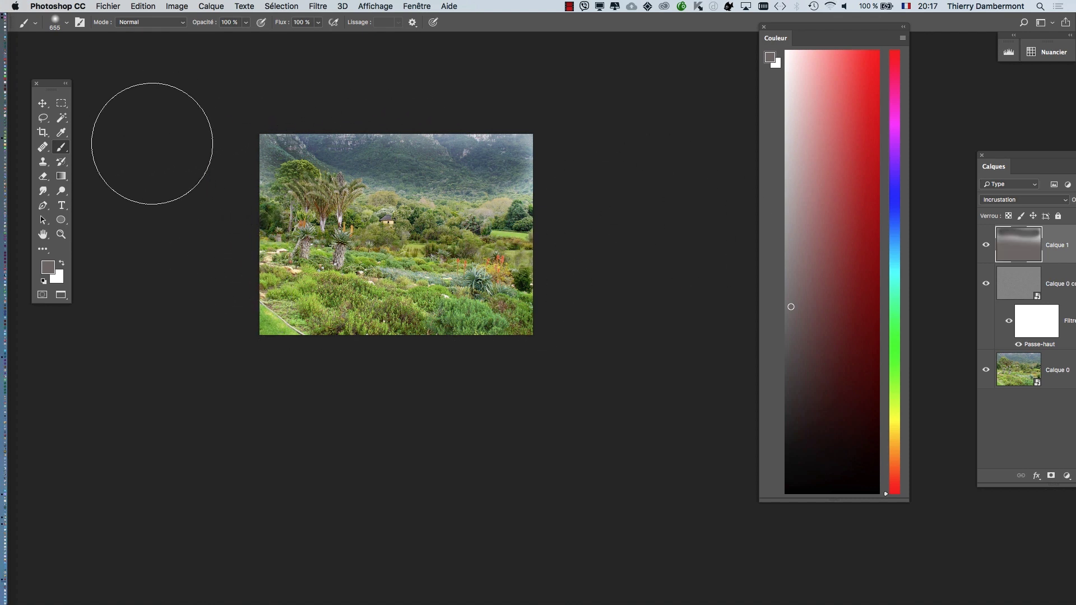
pyautogui.moveTo(152, 143)
pyautogui.mouseDown()
pyautogui.moveTo(600, 180)
pyautogui.moveTo(88, 156)
pyautogui.mouseUp()
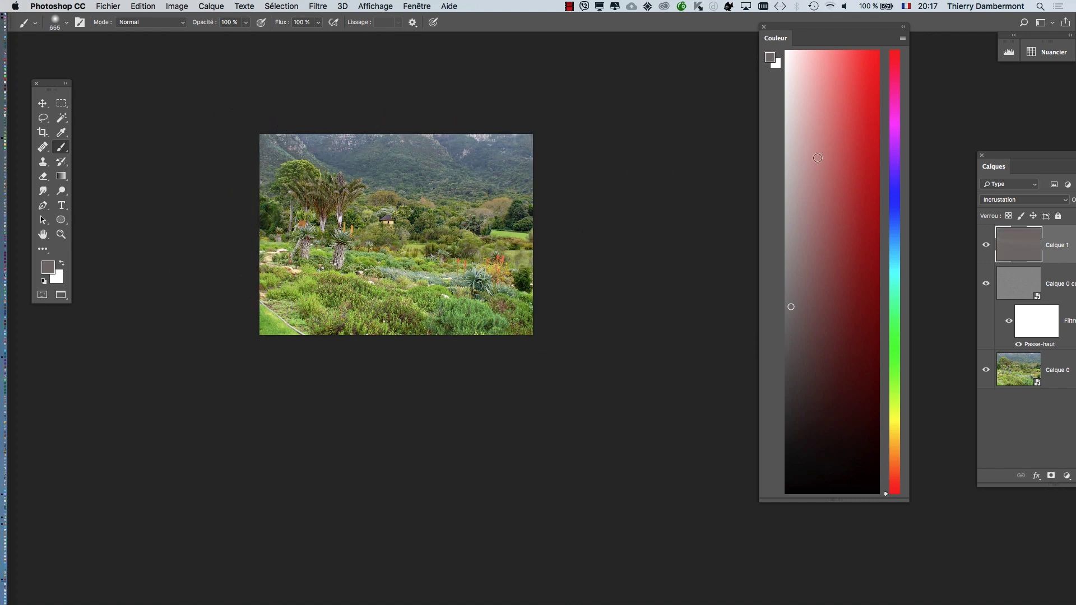
# Step: Paint light gray over the mountain slope on Calque 1 with an 869-pixel brush, and bring the Calques panel closer to the photo
pyautogui.moveTo(492, 251)
pyautogui.mouseDown()
pyautogui.moveTo(511, 254)
pyautogui.moveTo(500, 255)
pyautogui.mouseUp()
pyautogui.moveTo(409, 346); pyautogui.dragTo(410, 375)
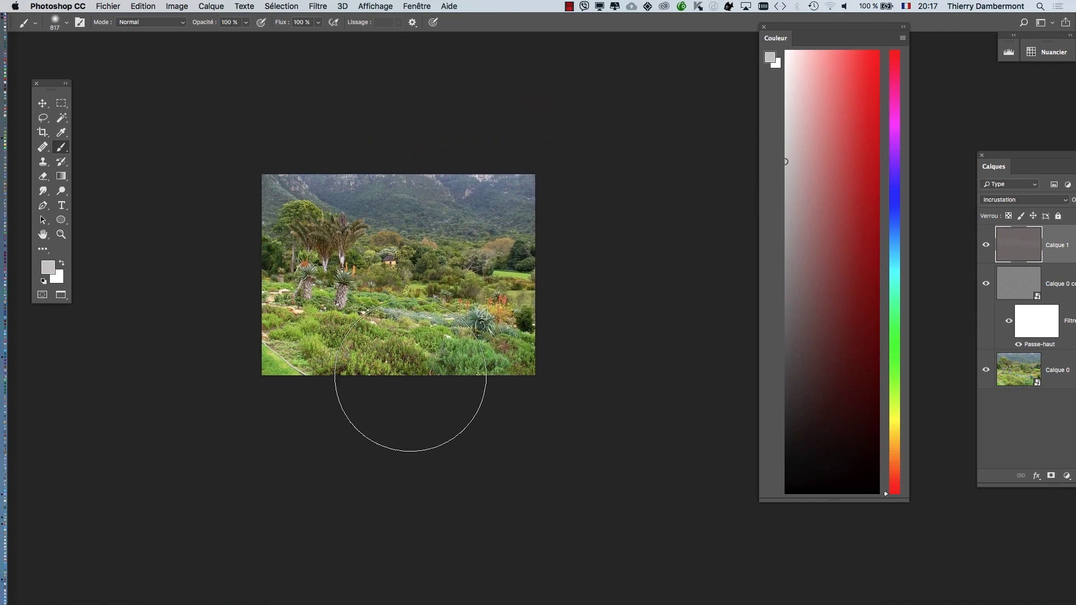
pyautogui.moveTo(384, 264); pyautogui.dragTo(411, 266)
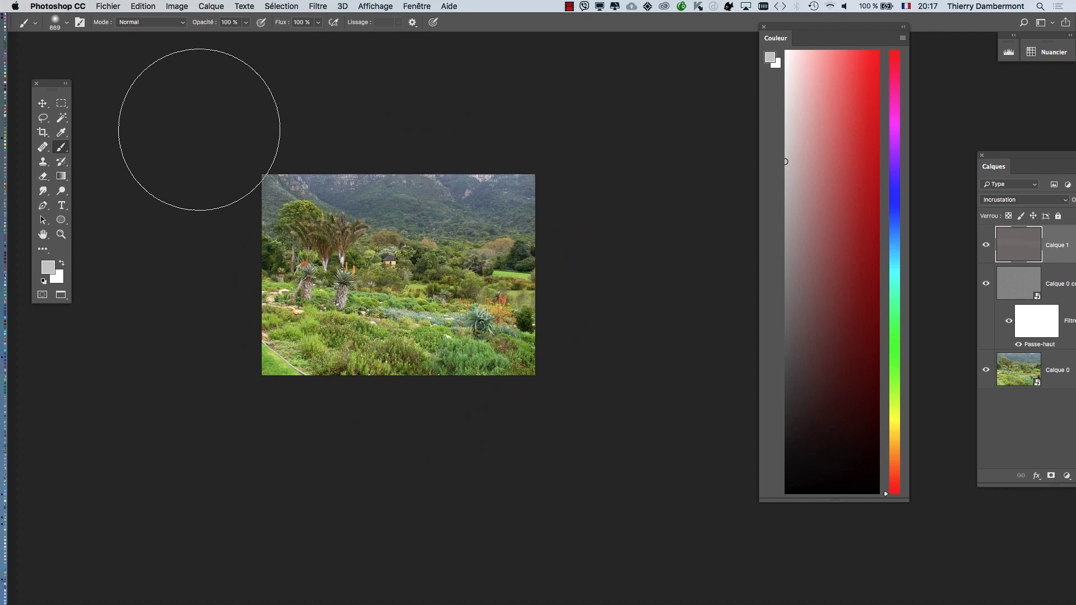
pyautogui.moveTo(199, 129); pyautogui.dragTo(625, 149)
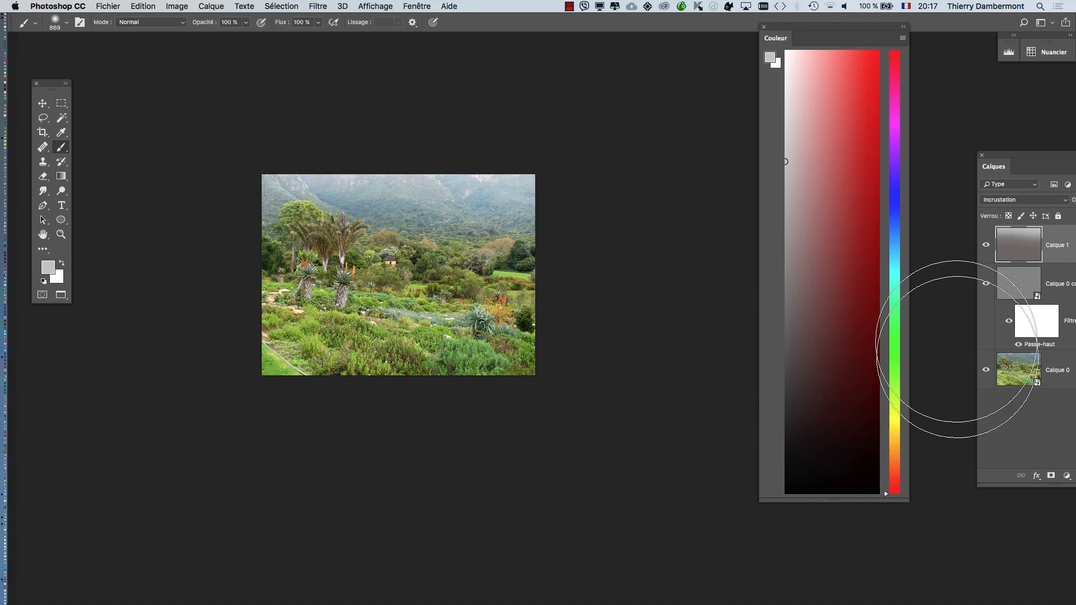
pyautogui.moveTo(1015, 159); pyautogui.dragTo(676, 149)
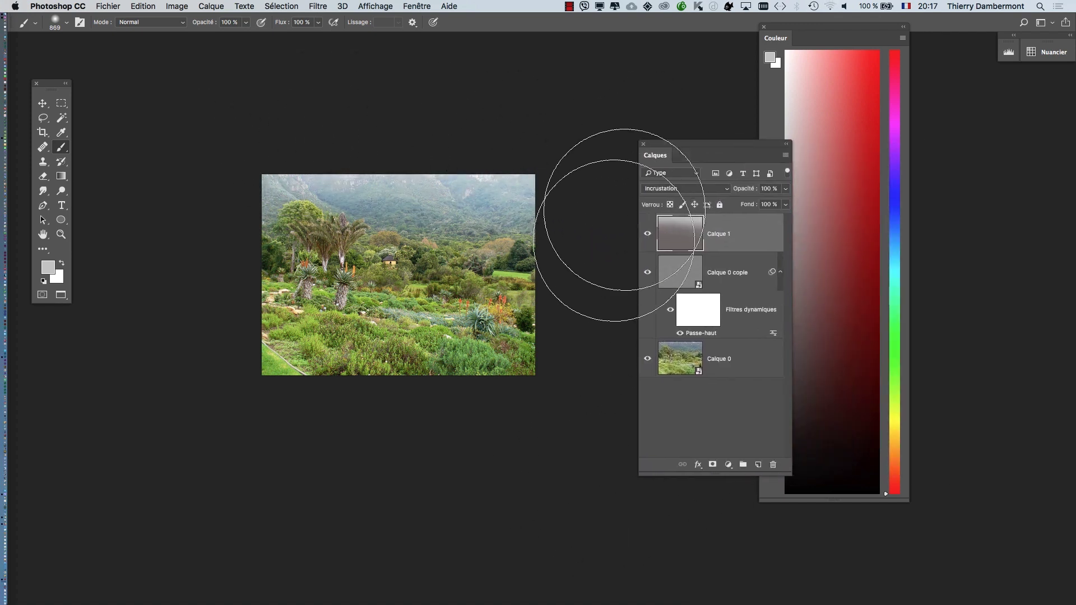
# Step: Compare the mountain garden photo with and without Calque 1 by switching the layer's visibility off and on
pyautogui.click(646, 242)
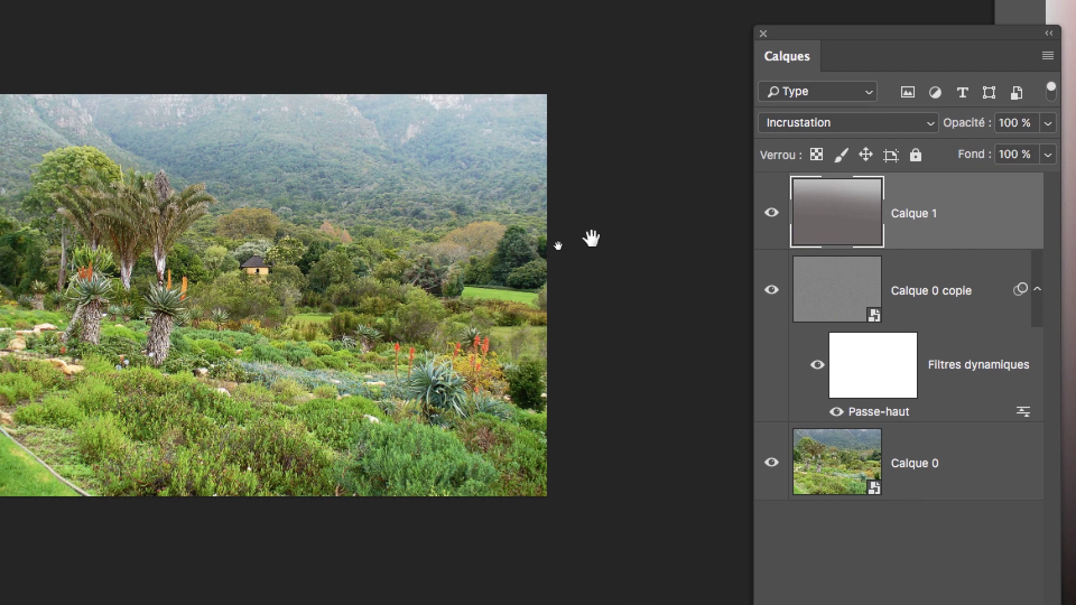
pyautogui.moveTo(554, 245); pyautogui.dragTo(730, 202)
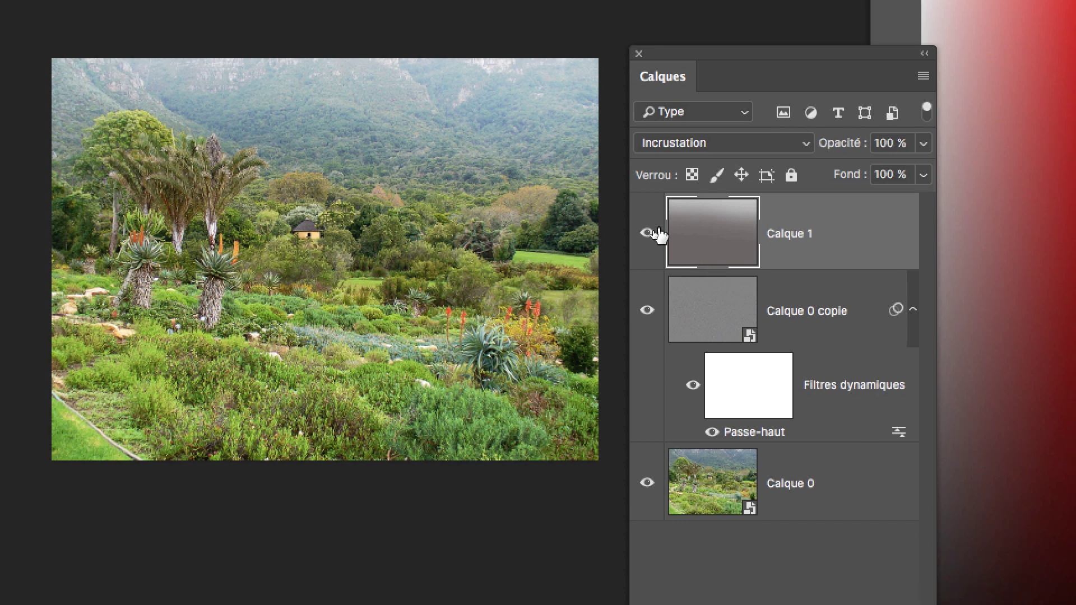
pyautogui.click(735, 232)
pyautogui.click(735, 232)
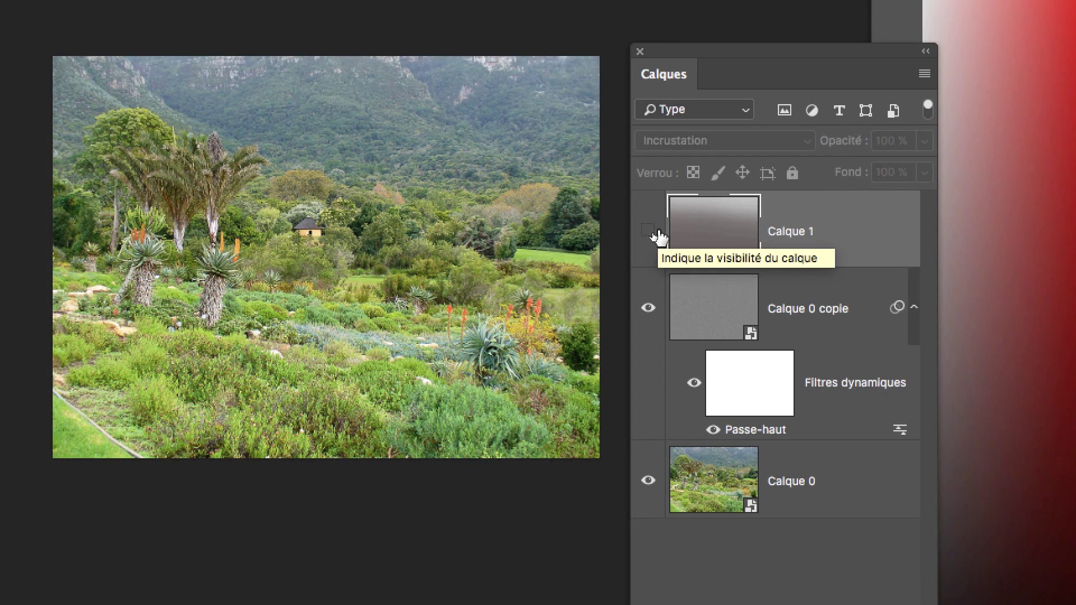
pyautogui.click(656, 234)
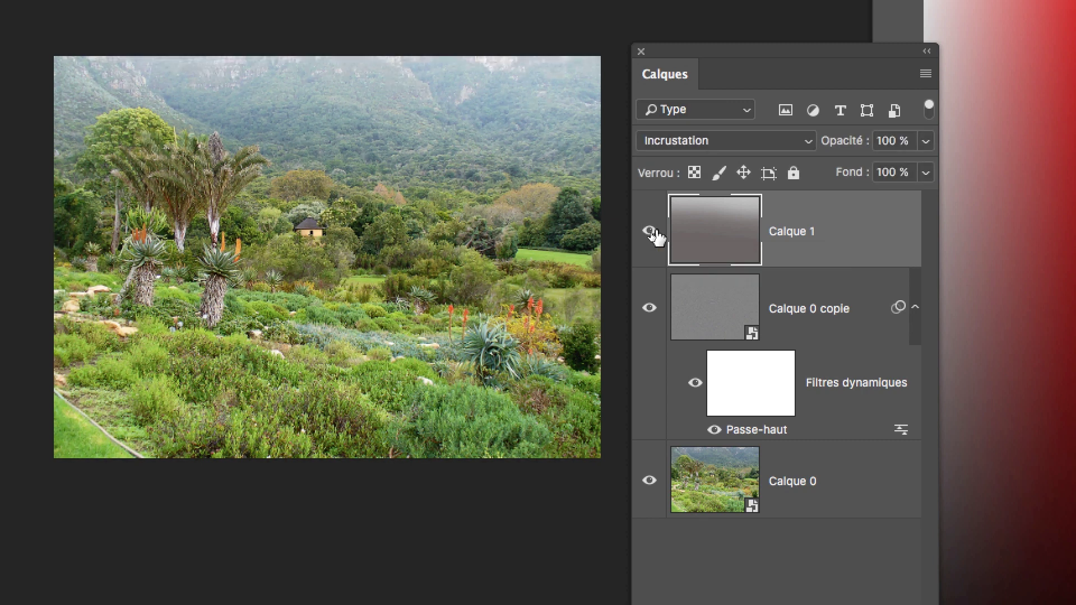
pyautogui.click(653, 233)
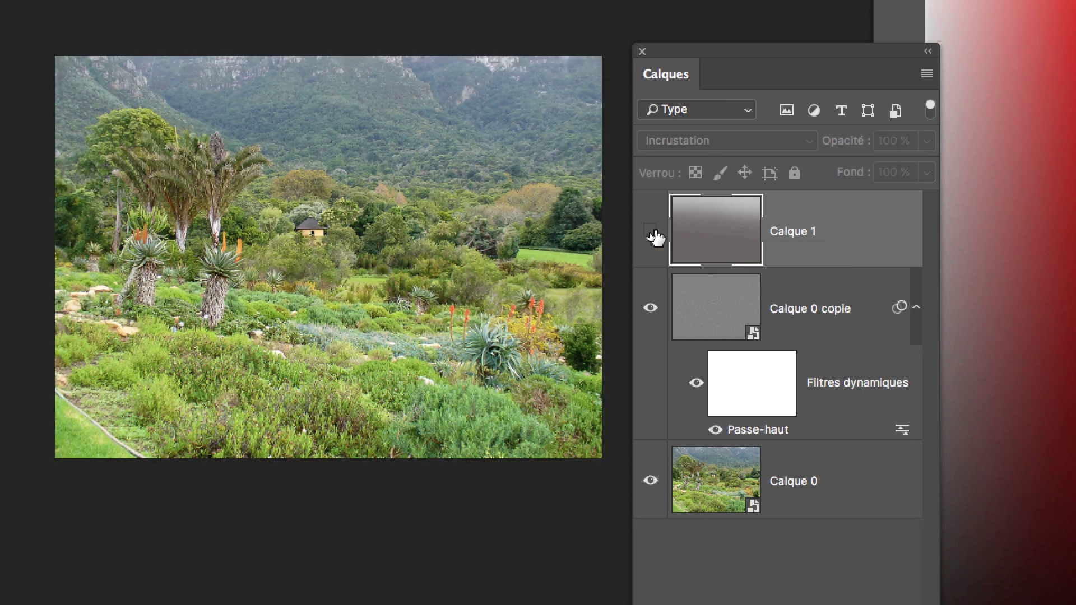
pyautogui.click(652, 233)
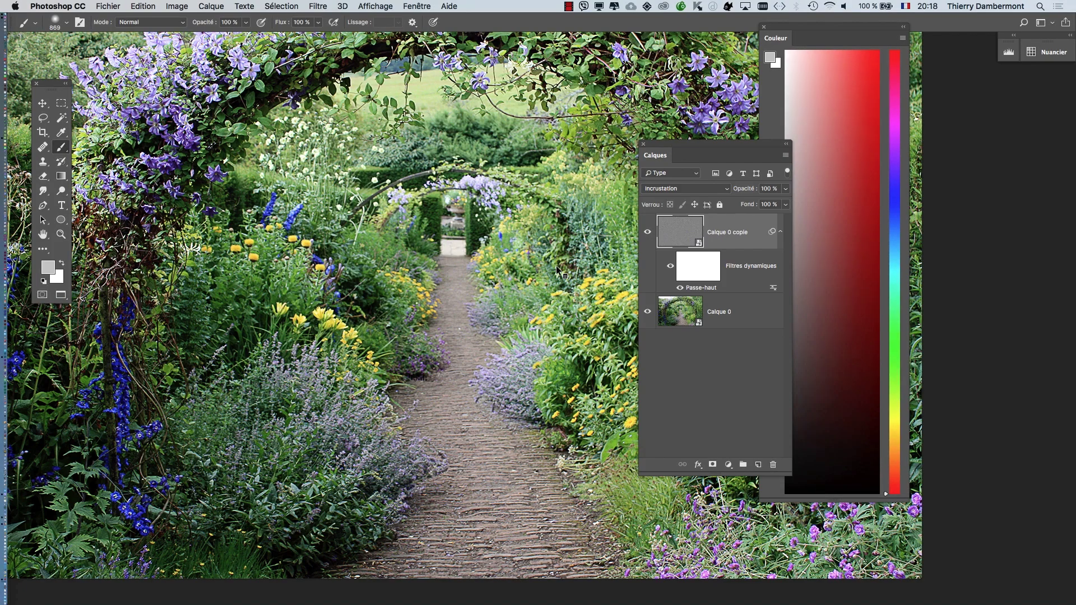
# Step: Bring the whole flower arch photo into view and move the Couleur and Calques panels clear of it
pyautogui.scroll(-3, 533, 261)
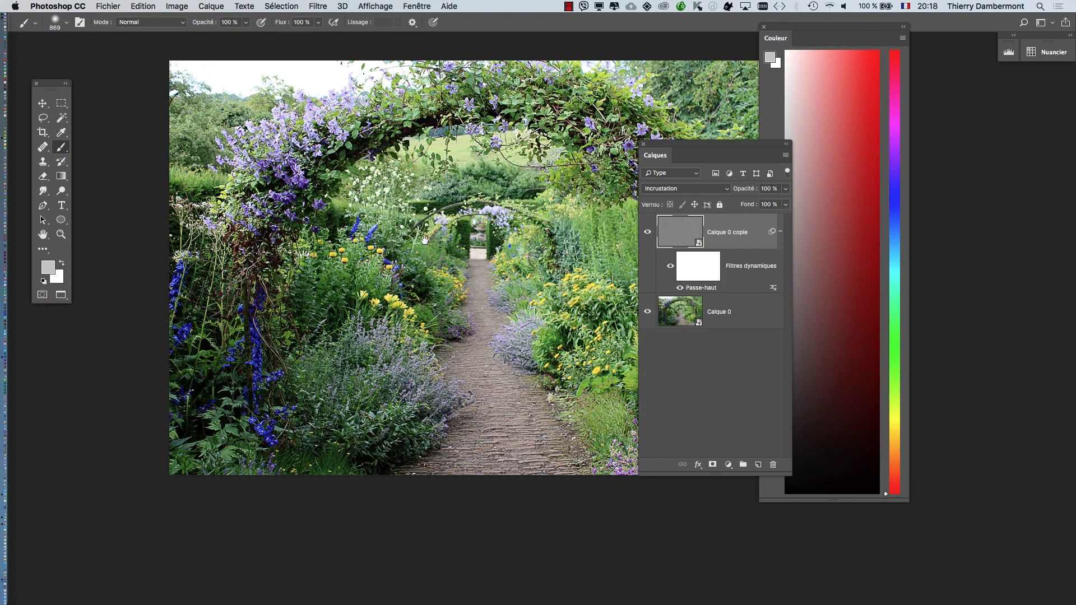
pyautogui.moveTo(425, 240); pyautogui.dragTo(336, 244)
pyautogui.moveTo(789, 27); pyautogui.dragTo(912, 74)
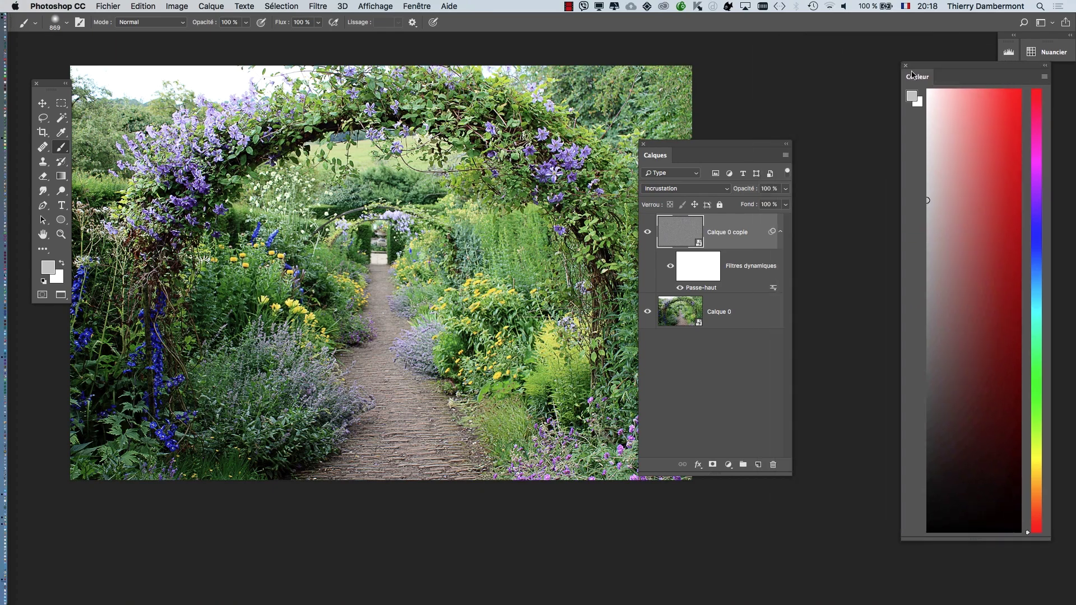
pyautogui.moveTo(693, 149); pyautogui.dragTo(770, 117)
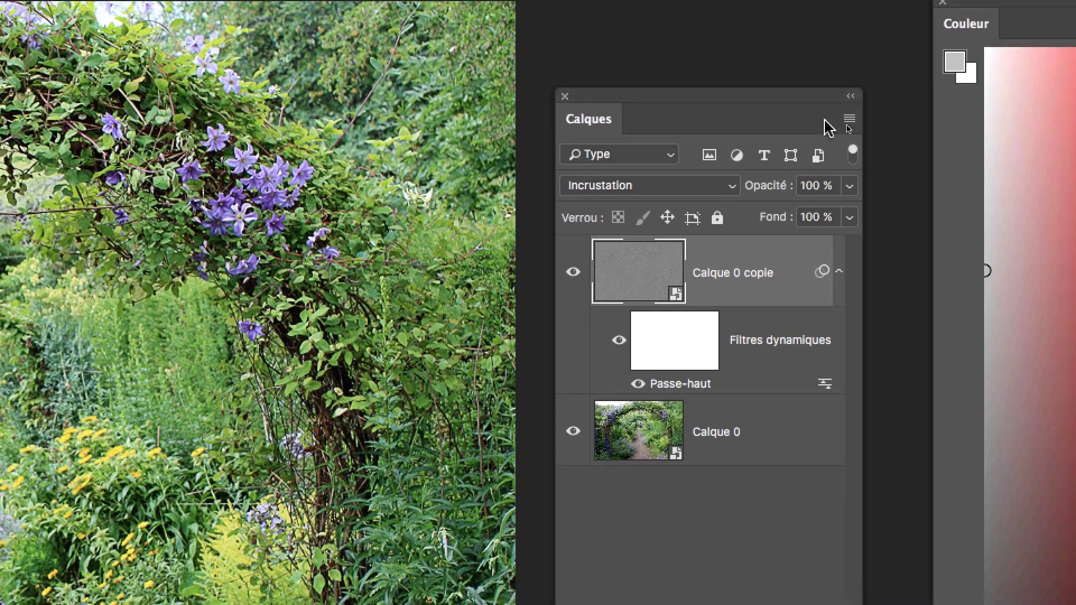
# Step: Create a new layer Calque 1 in Incrustation mode at 100 % opacity, filled with the neutral 50 % gray
pyautogui.click(942, 135)
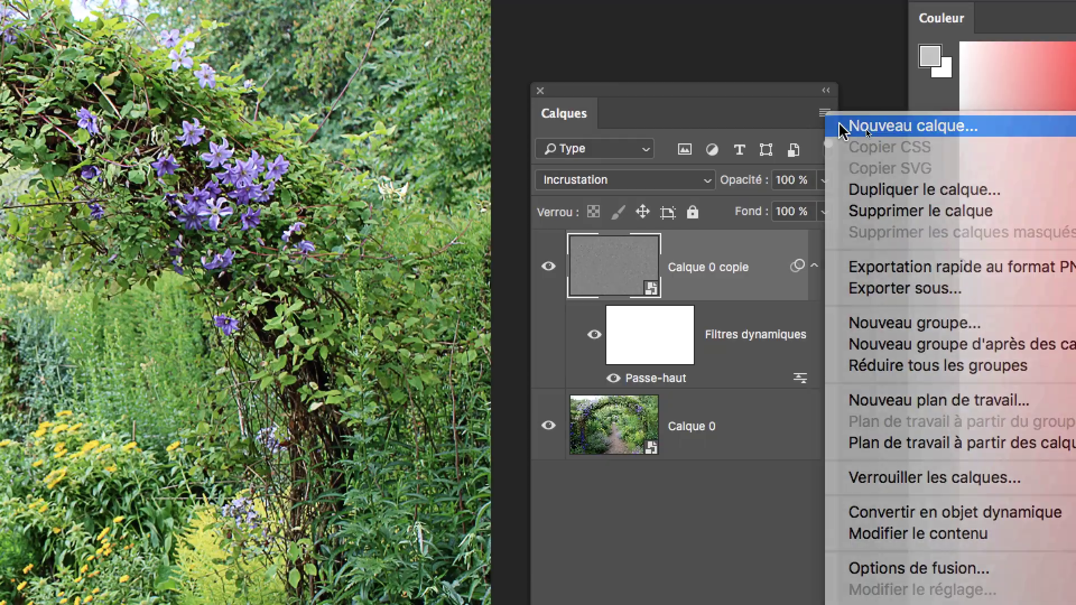
pyautogui.click(843, 127)
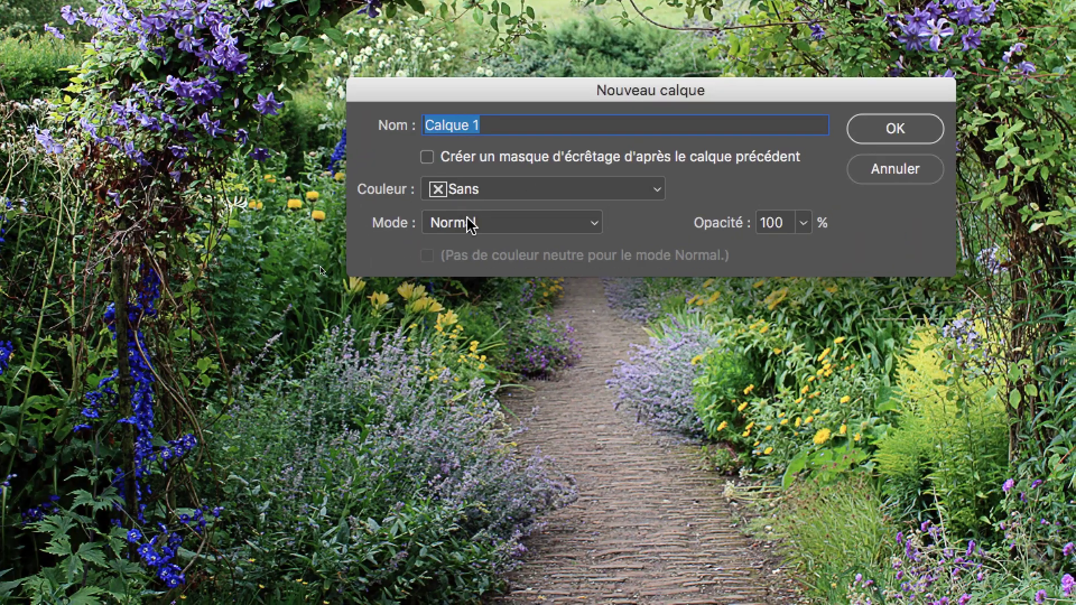
pyautogui.click(469, 221)
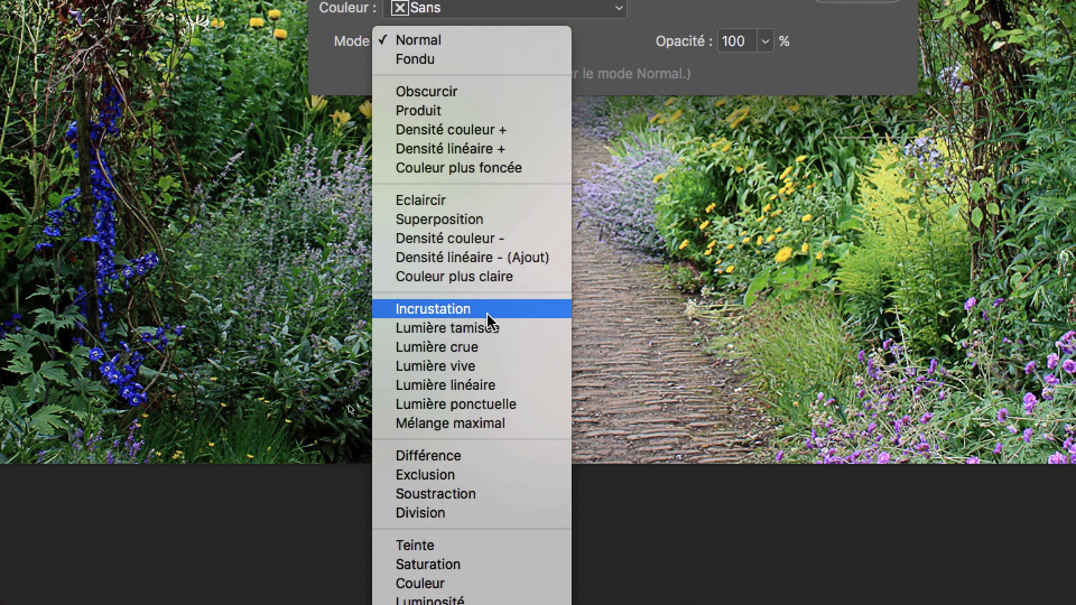
pyautogui.click(524, 460)
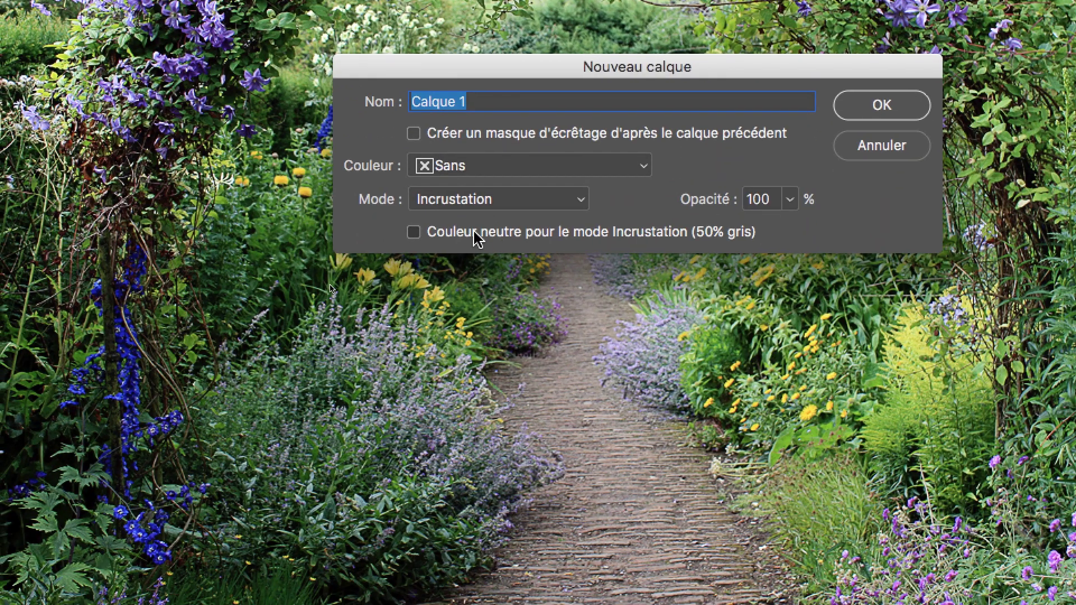
pyautogui.click(469, 244)
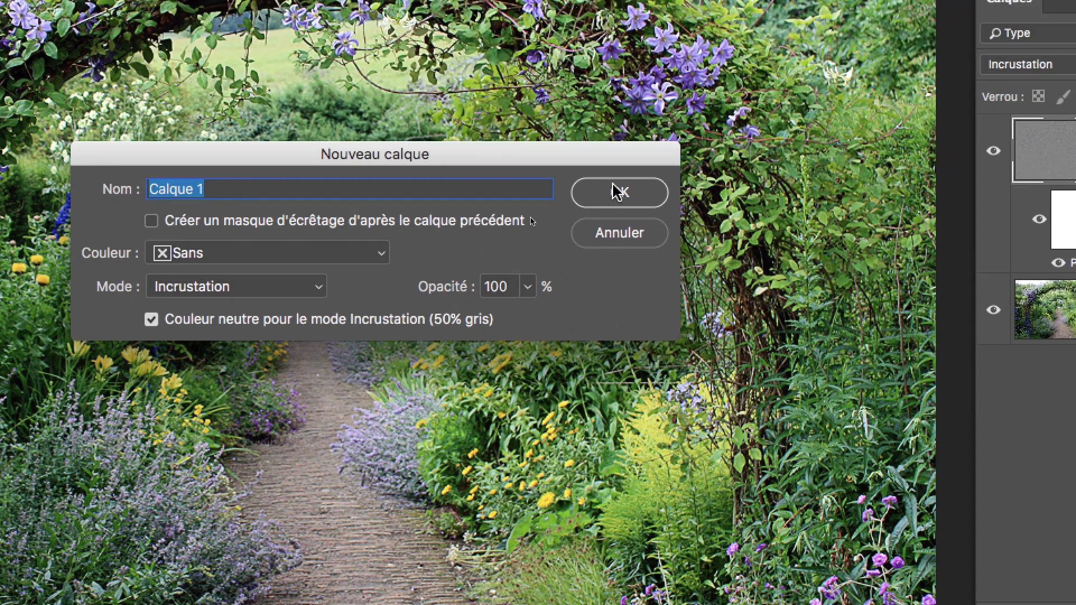
pyautogui.click(613, 189)
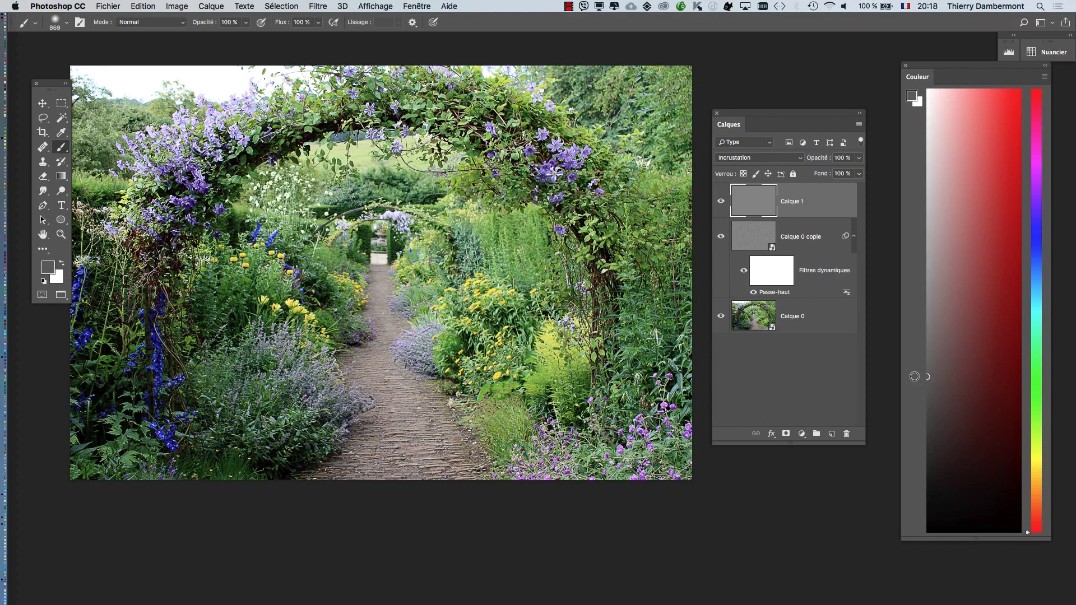
# Step: Paint dark gray down both sides of the flower arch on Calque 1 with the 869-pixel brush
pyautogui.scroll(-2, 468, 332)
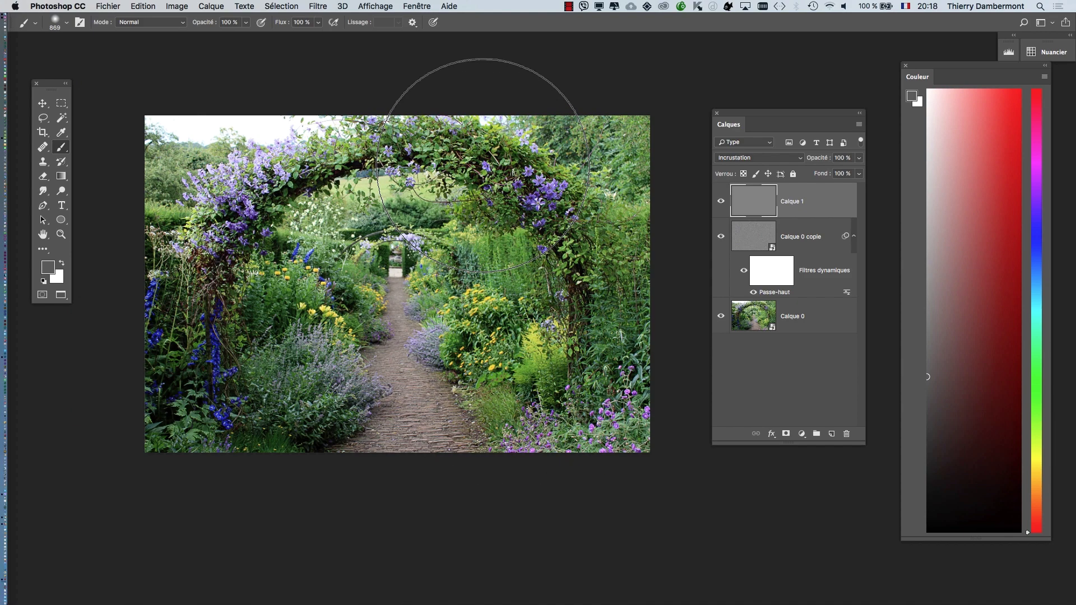
pyautogui.moveTo(493, 168)
pyautogui.mouseDown()
pyautogui.moveTo(570, 241)
pyautogui.moveTo(626, 413)
pyautogui.mouseUp()
pyautogui.moveTo(225, 151); pyautogui.dragTo(241, 436)
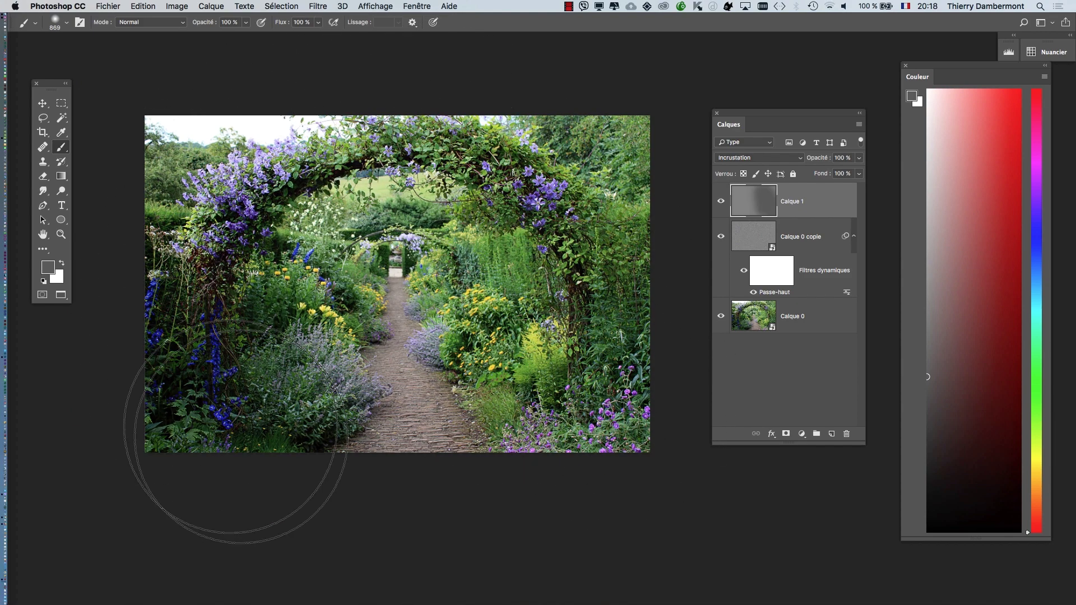
# Step: Paint light gray over the central path area on Calque 1 and dark gray around the photo's edges with the 869-pixel brush
pyautogui.click(928, 225)
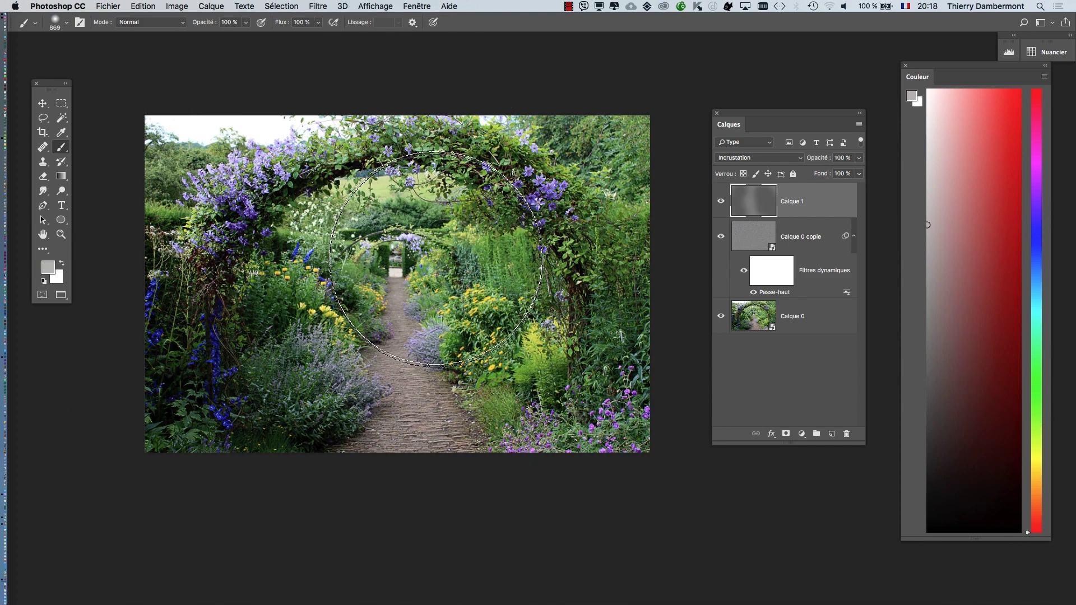
pyautogui.click(403, 283)
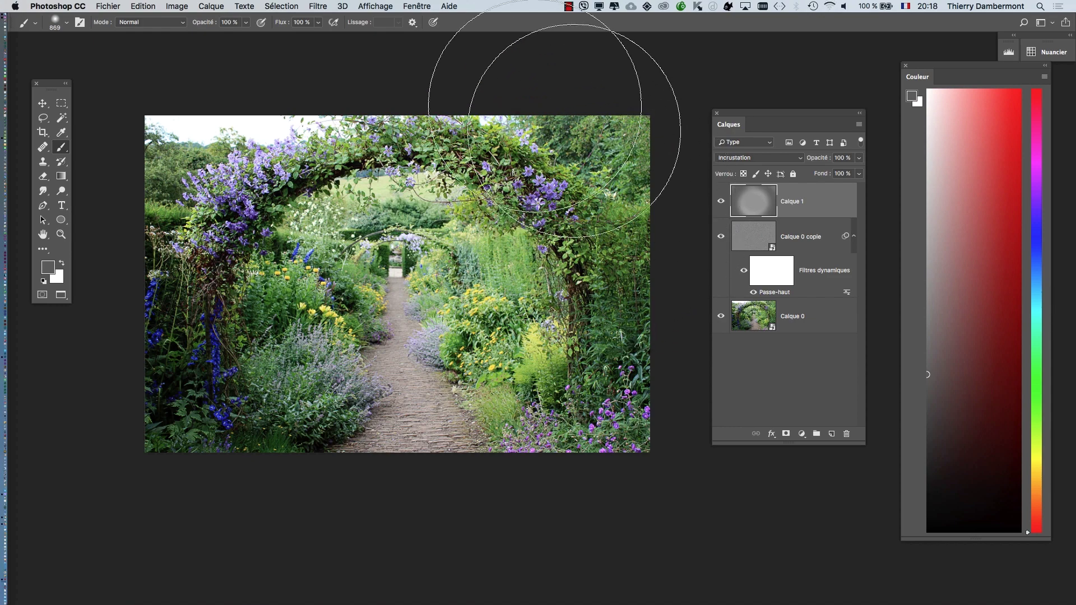
pyautogui.moveTo(174, 466)
pyautogui.mouseDown()
pyautogui.moveTo(276, 396)
pyautogui.moveTo(240, 336)
pyautogui.moveTo(576, 377)
pyautogui.moveTo(542, 365)
pyautogui.moveTo(552, 241)
pyautogui.mouseUp()
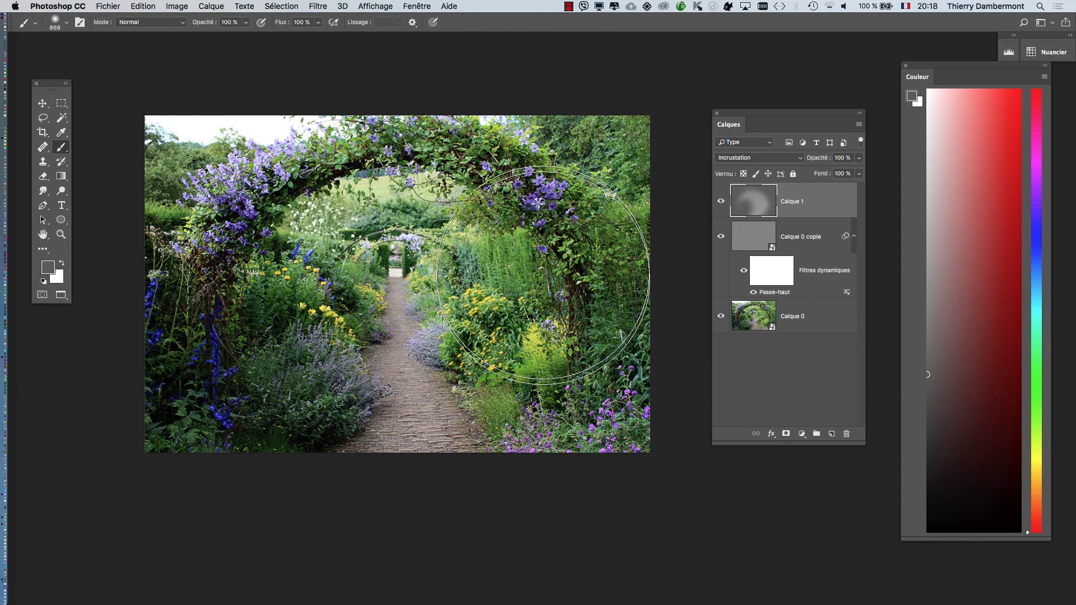
pyautogui.moveTo(930, 215); pyautogui.dragTo(926, 218)
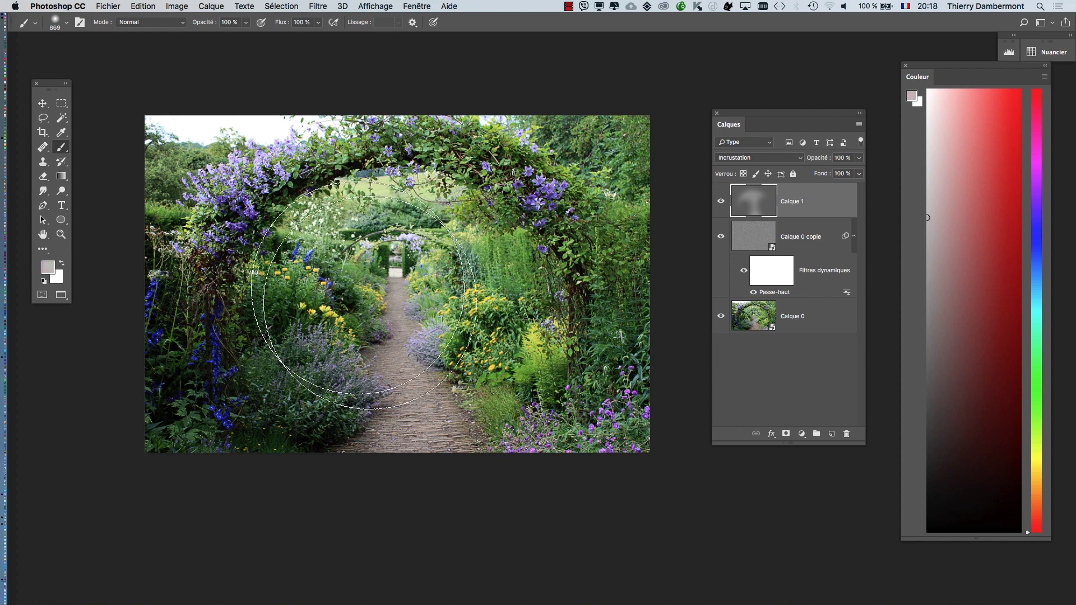
pyautogui.moveTo(403, 328)
pyautogui.mouseDown()
pyautogui.moveTo(414, 330)
pyautogui.moveTo(380, 336)
pyautogui.mouseUp()
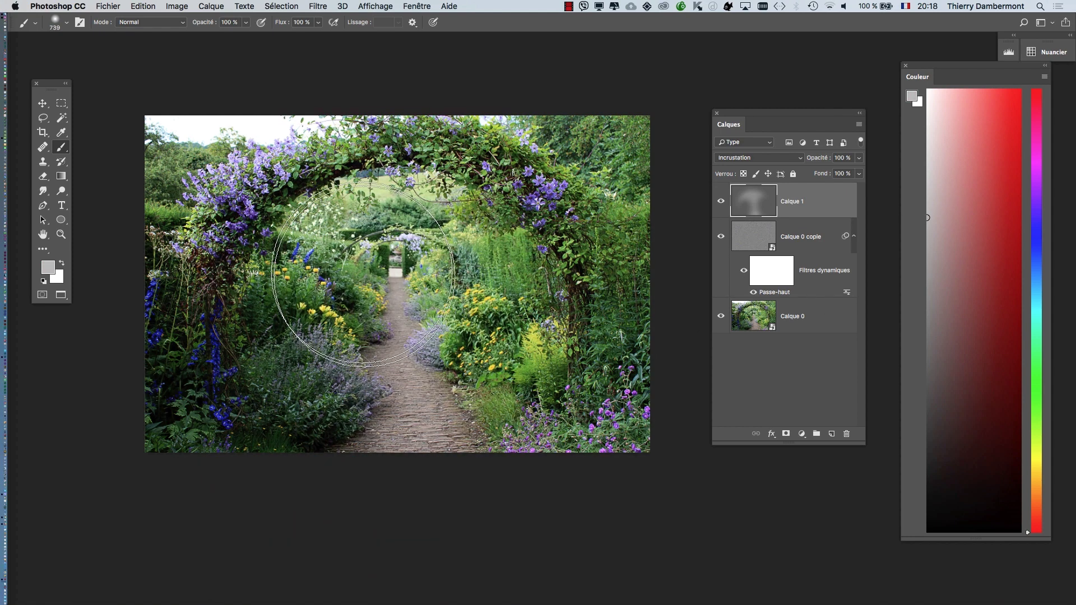
# Step: Try painting lighter gray around the far end of the path with a 739-pixel brush, and undo the strokes
pyautogui.moveTo(376, 280); pyautogui.dragTo(407, 250)
pyautogui.press('super+z')
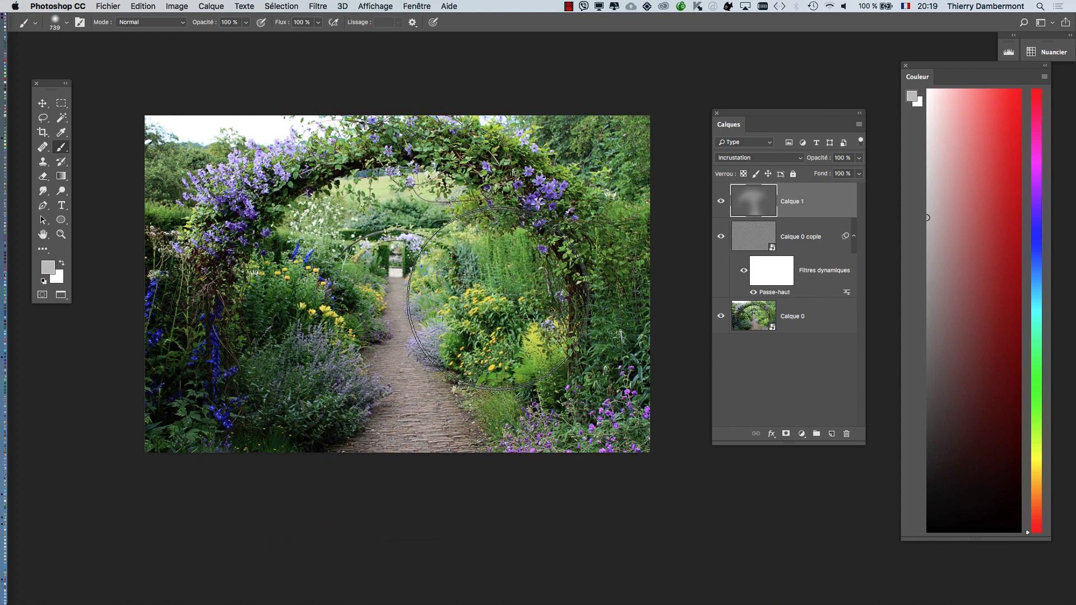
pyautogui.press('super+alt+z')
pyautogui.press('super+shift+z')
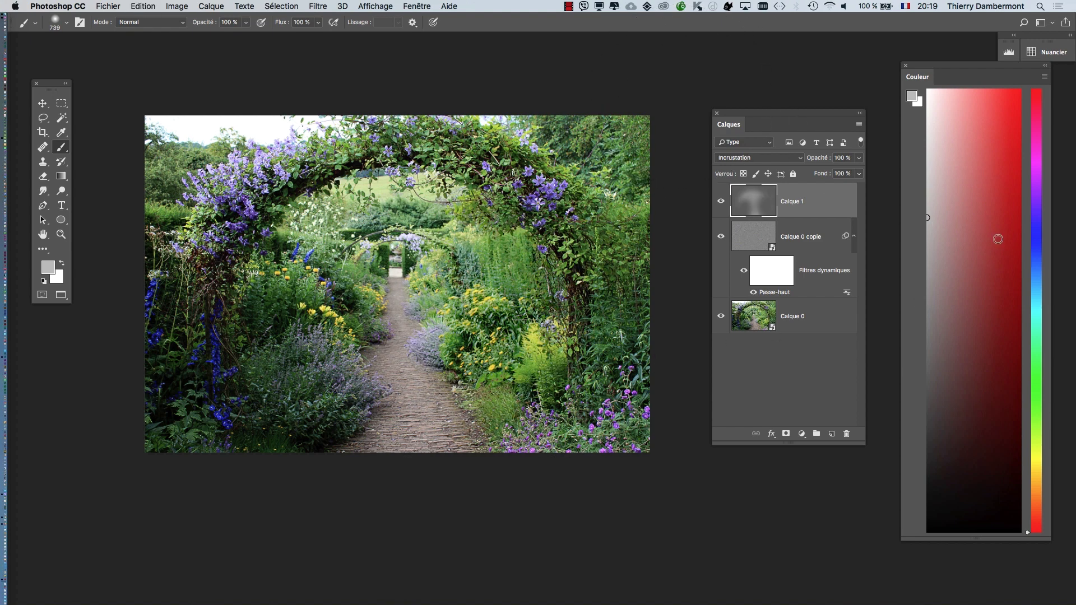
pyautogui.press('super+z')
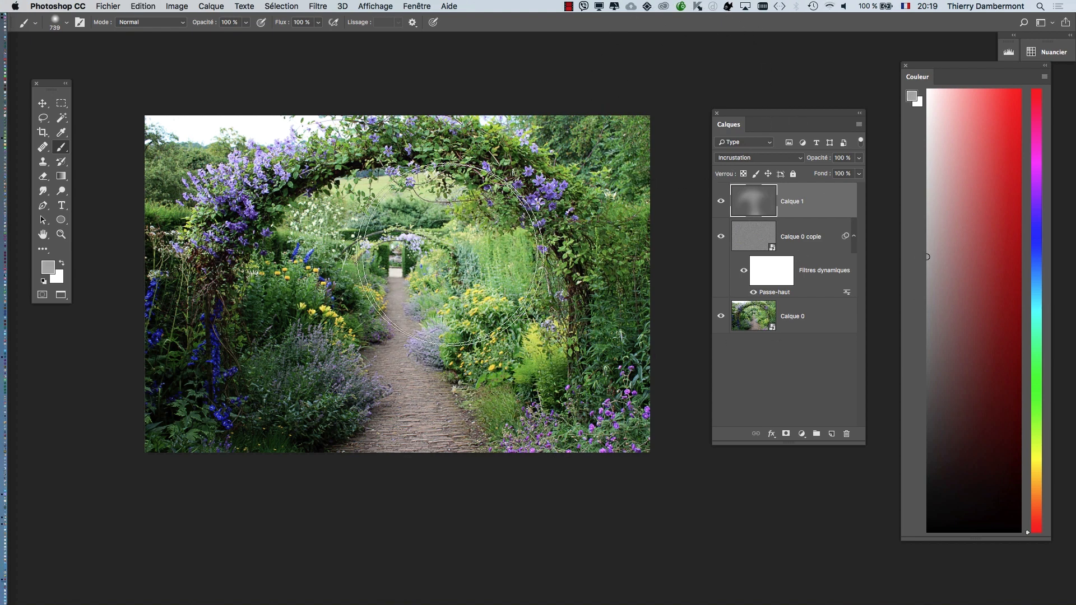
pyautogui.press('super+z')
# Step: Paint medium gray over the flower beds beside the path and darker gray along the photo's outer sides on Calque 1
pyautogui.click(930, 288)
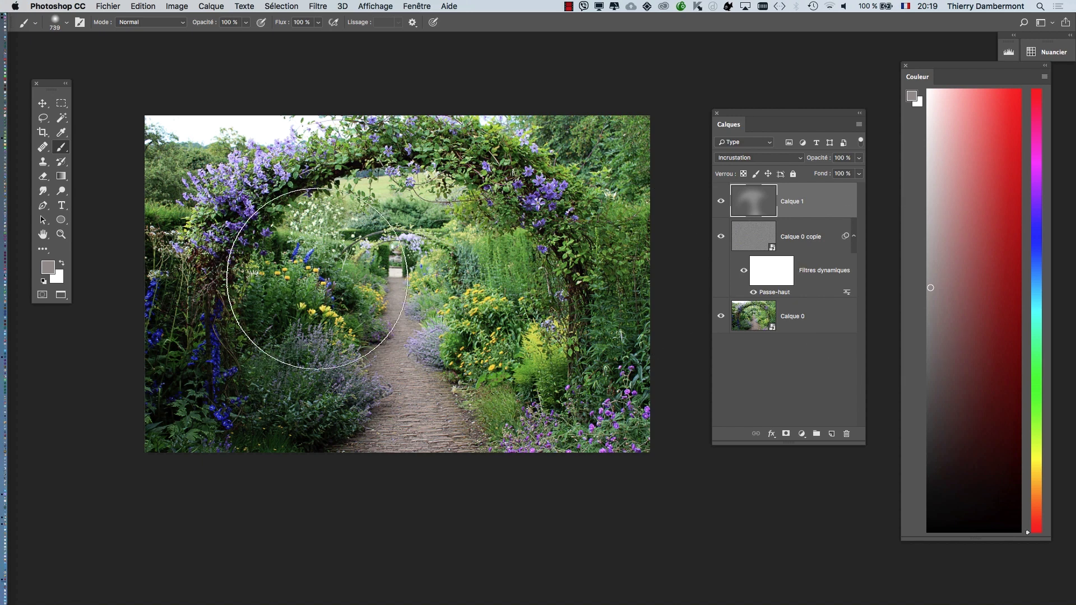
pyautogui.click(314, 283)
pyautogui.click(494, 327)
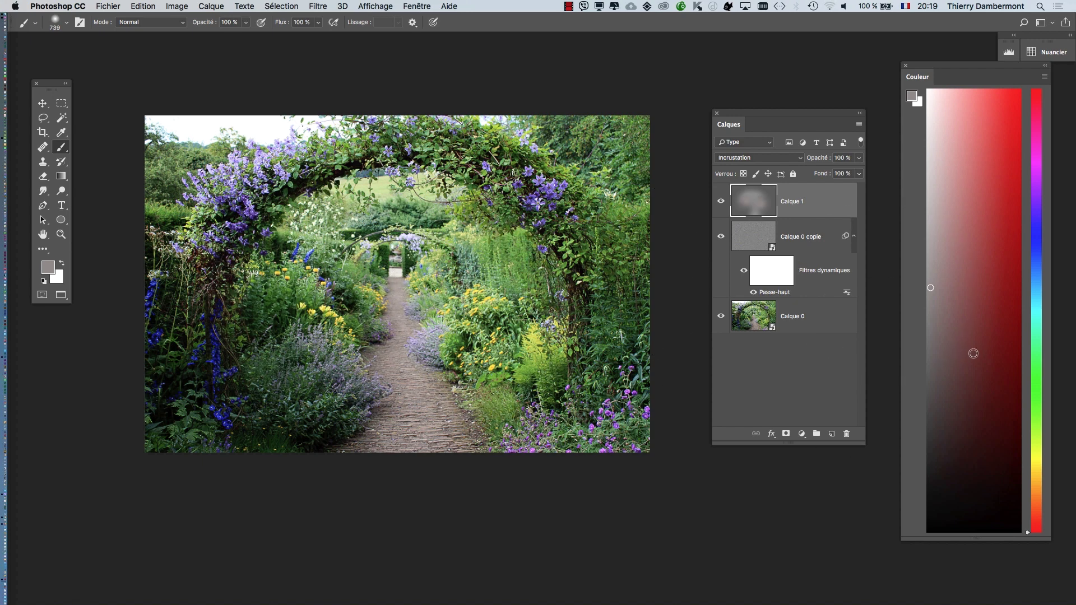
pyautogui.click(928, 381)
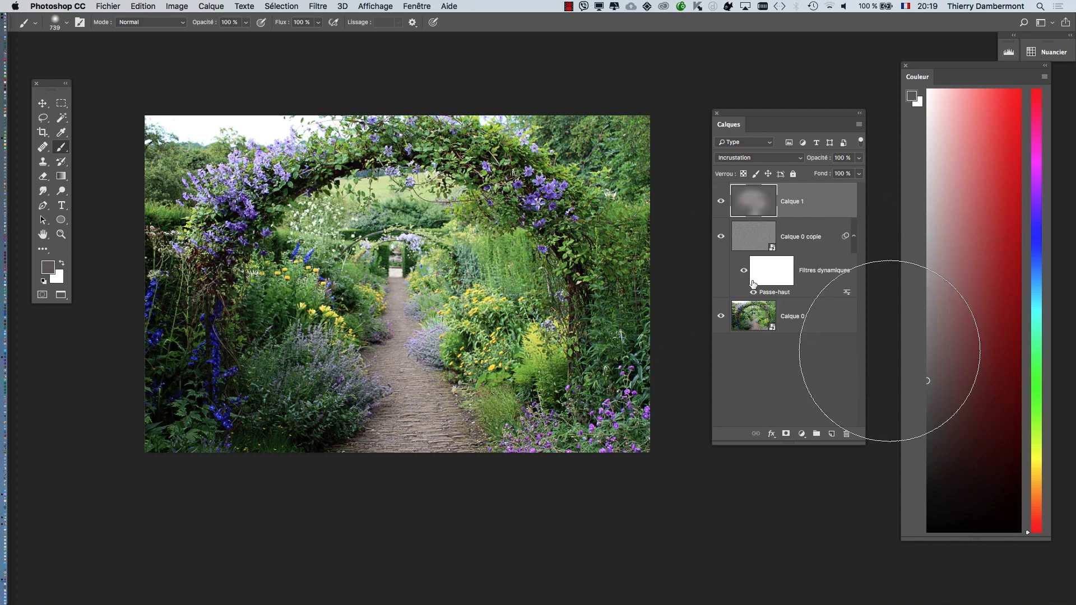
pyautogui.click(619, 275)
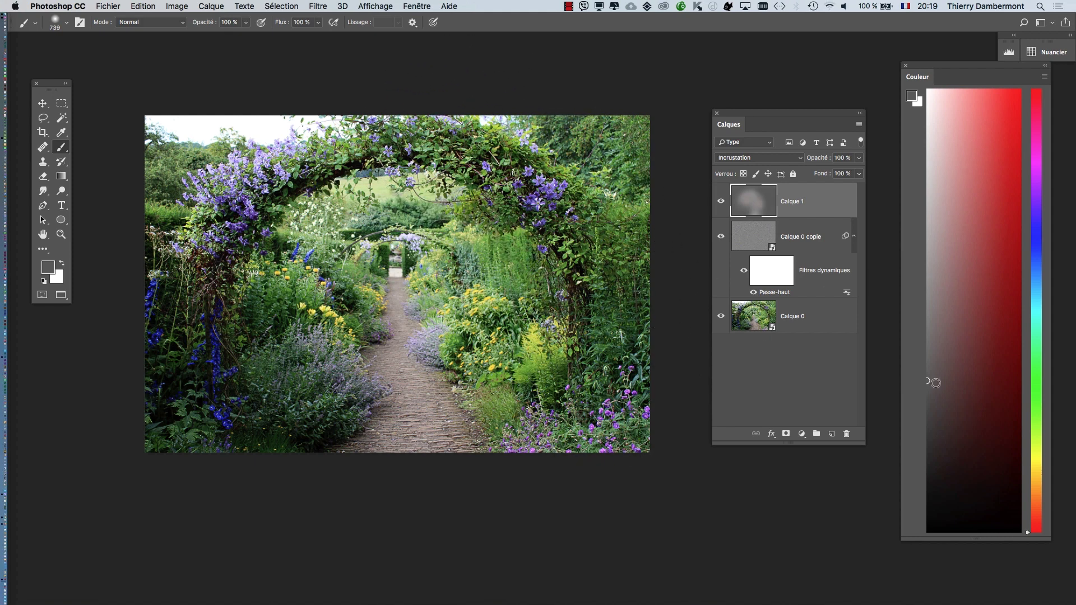
pyautogui.click(928, 404)
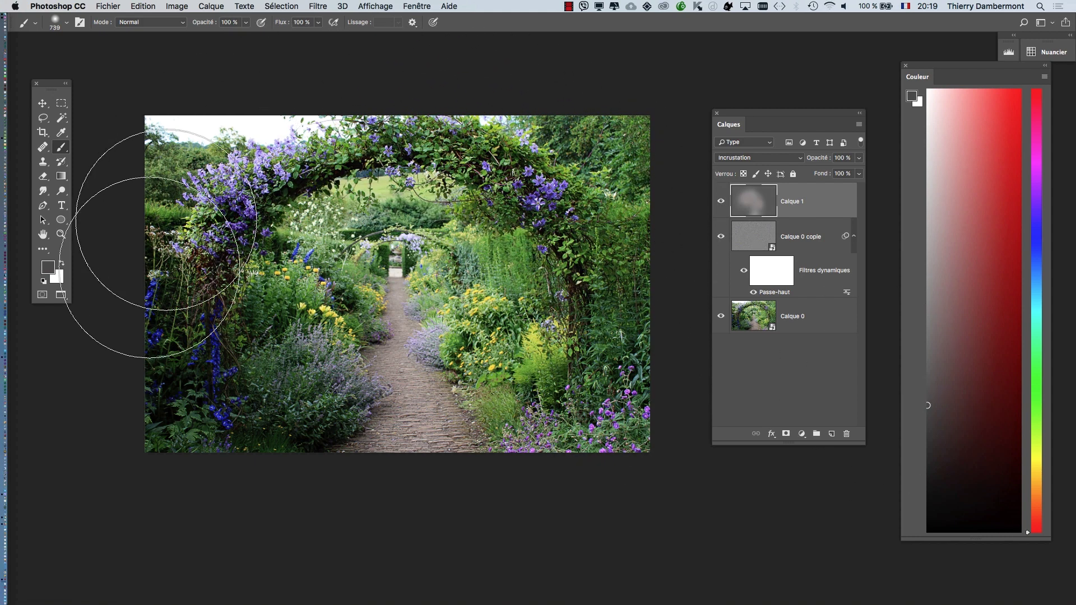
# Step: Compare the flower arch photo with and without the painted grays by repeatedly switching Calque 1's visibility
pyautogui.click(722, 204)
pyautogui.click(722, 204)
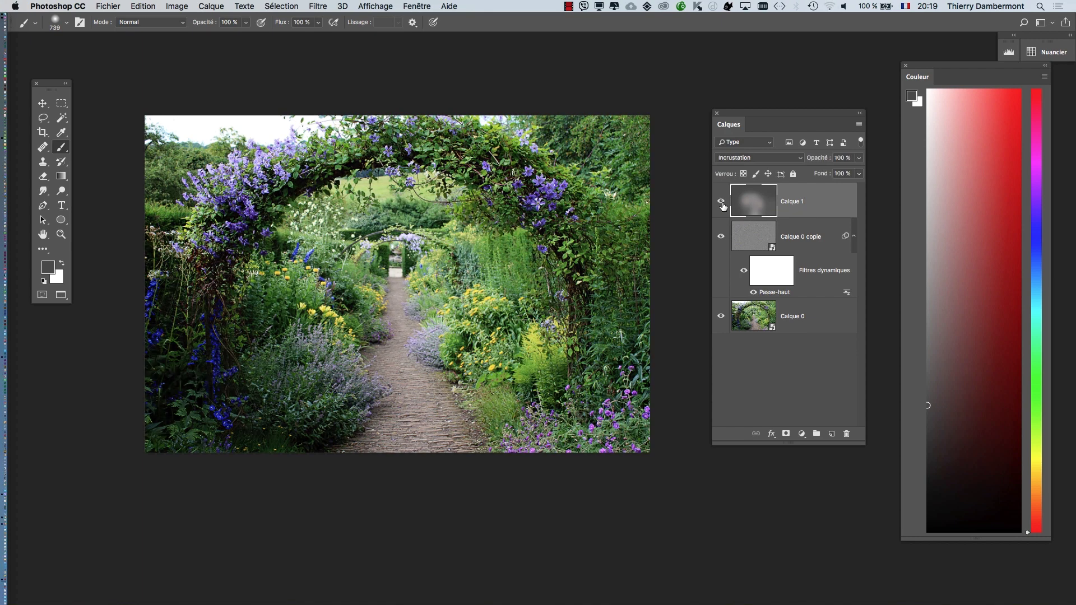
pyautogui.click(722, 204)
pyautogui.click(722, 203)
pyautogui.click(722, 203)
pyautogui.click(722, 203)
pyautogui.click(722, 202)
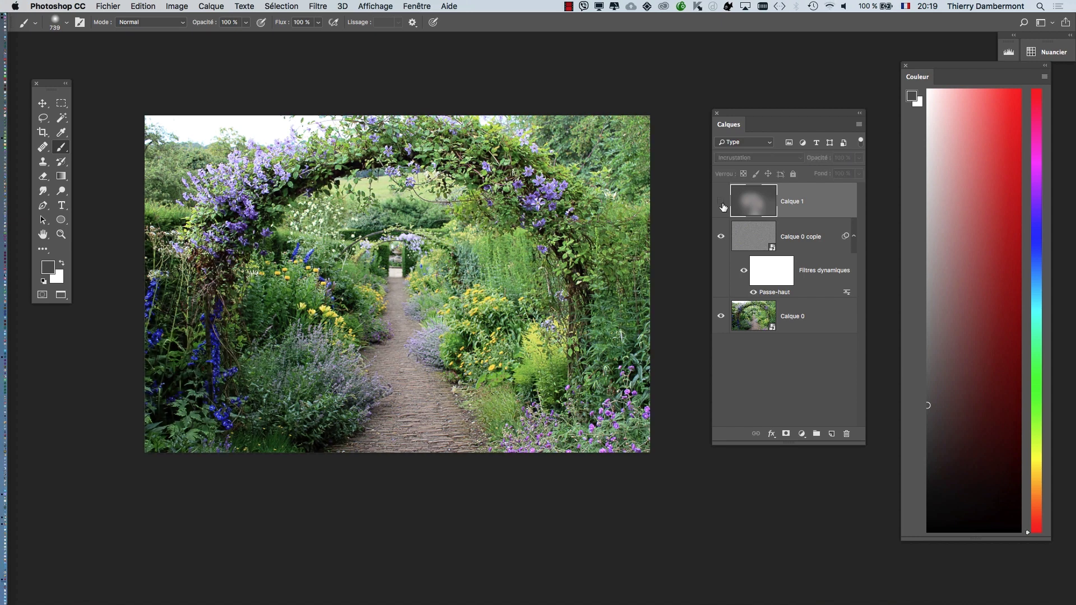
pyautogui.click(722, 203)
pyautogui.click(722, 203)
pyautogui.click(721, 203)
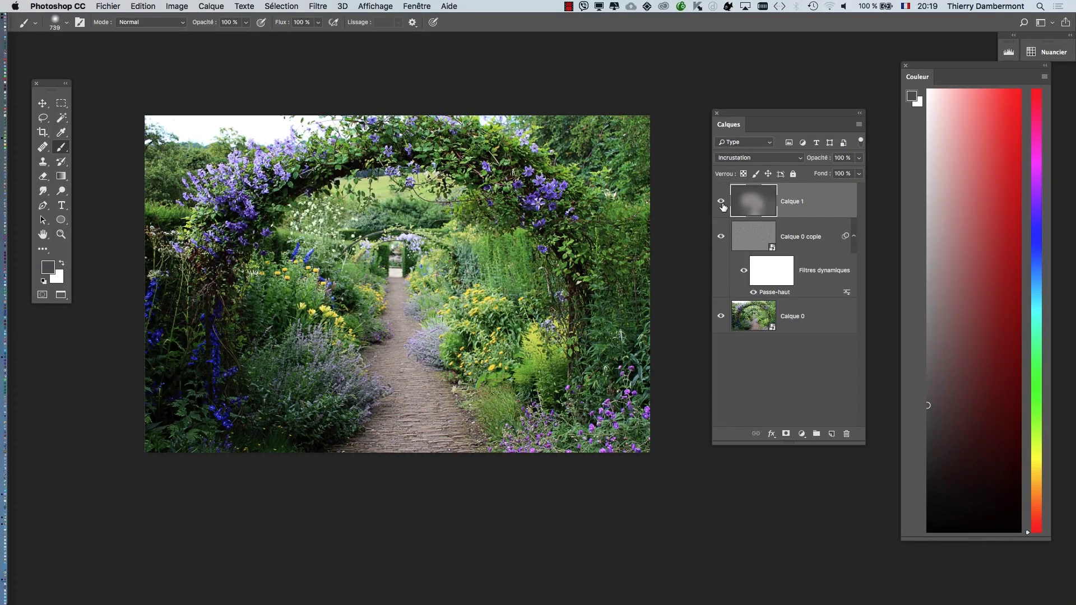
pyautogui.click(723, 204)
pyautogui.click(723, 204)
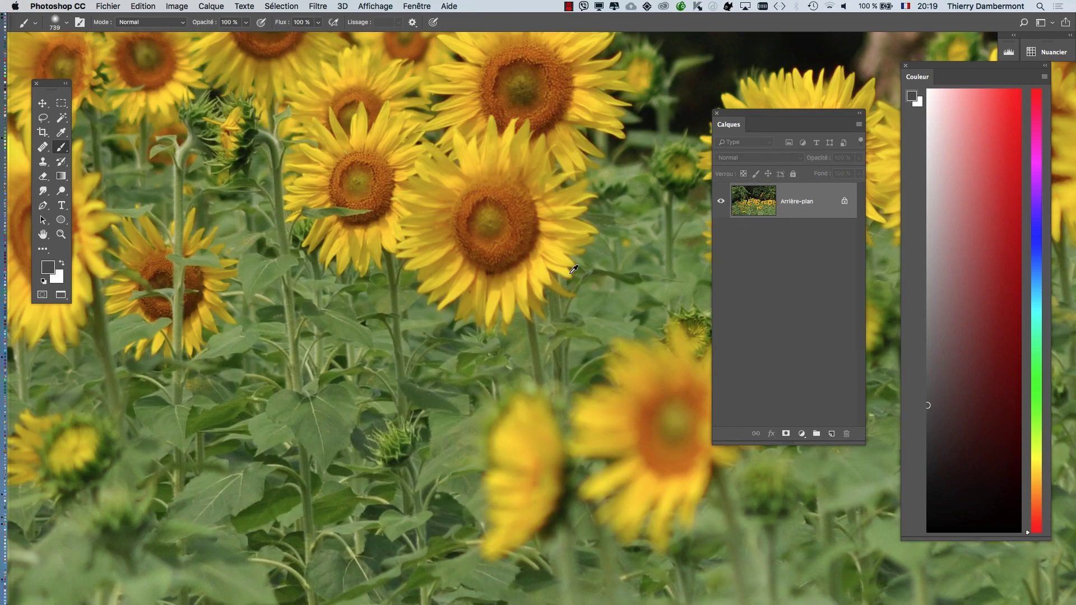
# Step: Add a new layer above the sunflower photo in Incrustation mode, filled with its neutral 50 % gray
pyautogui.scroll(-4, 570, 275)
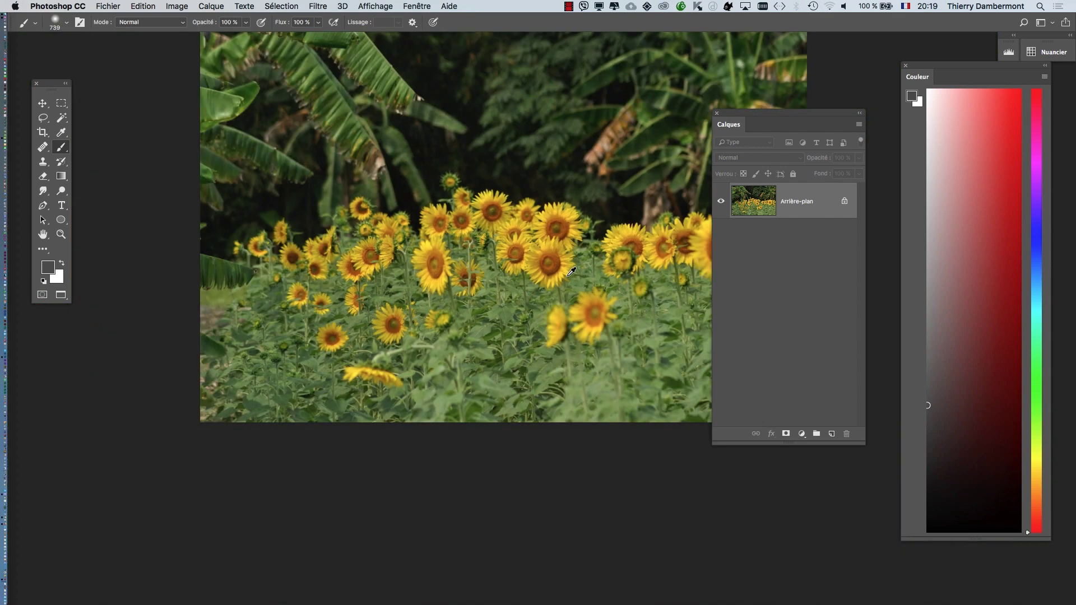
pyautogui.moveTo(464, 242); pyautogui.dragTo(366, 315)
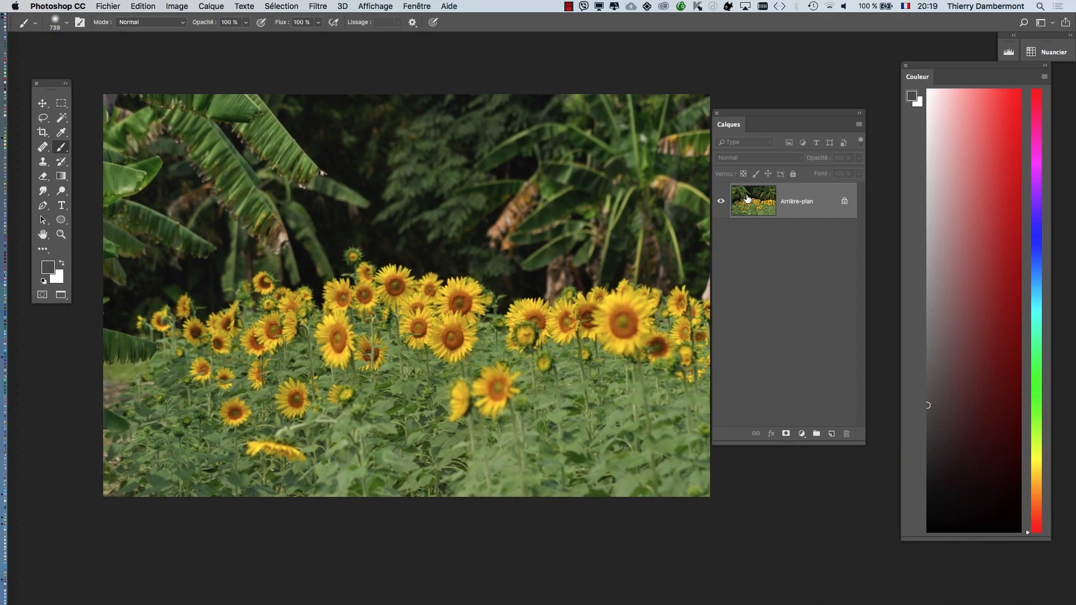
pyautogui.click(858, 125)
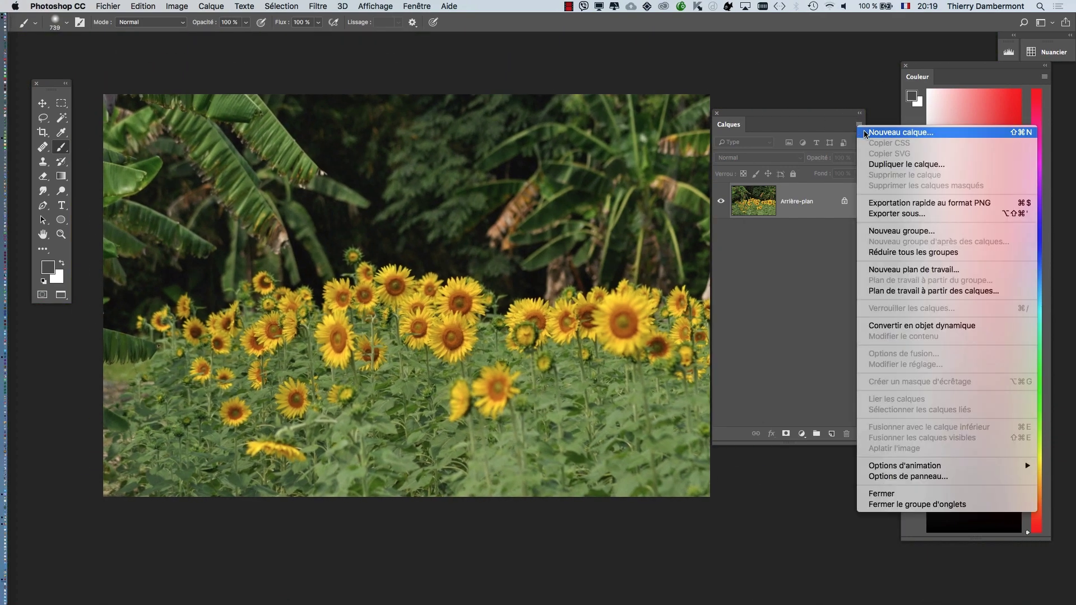
pyautogui.click(877, 133)
pyautogui.click(348, 269)
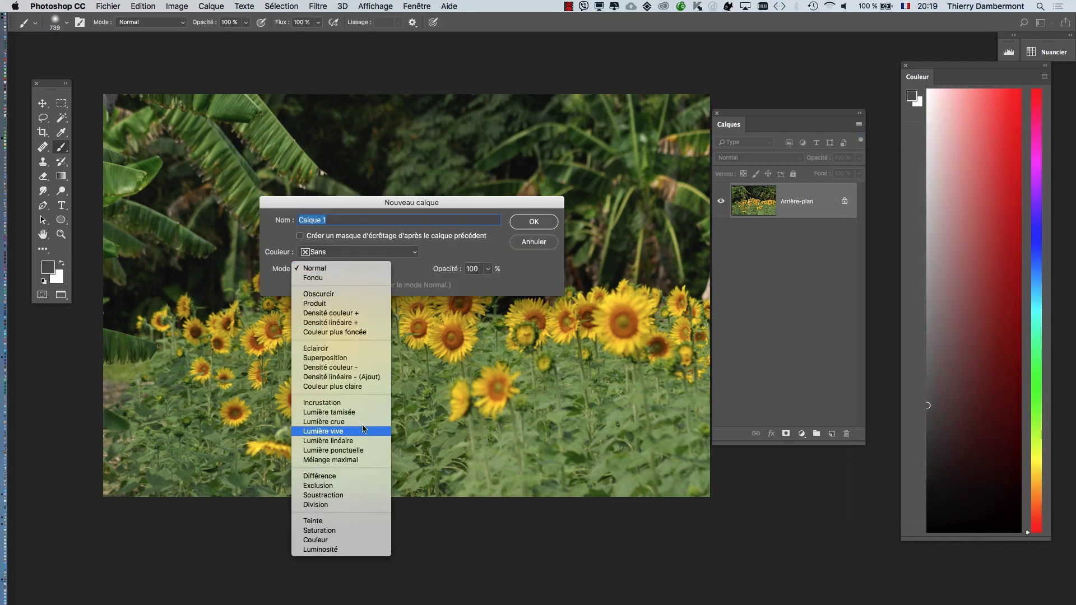
pyautogui.click(359, 399)
pyautogui.click(349, 285)
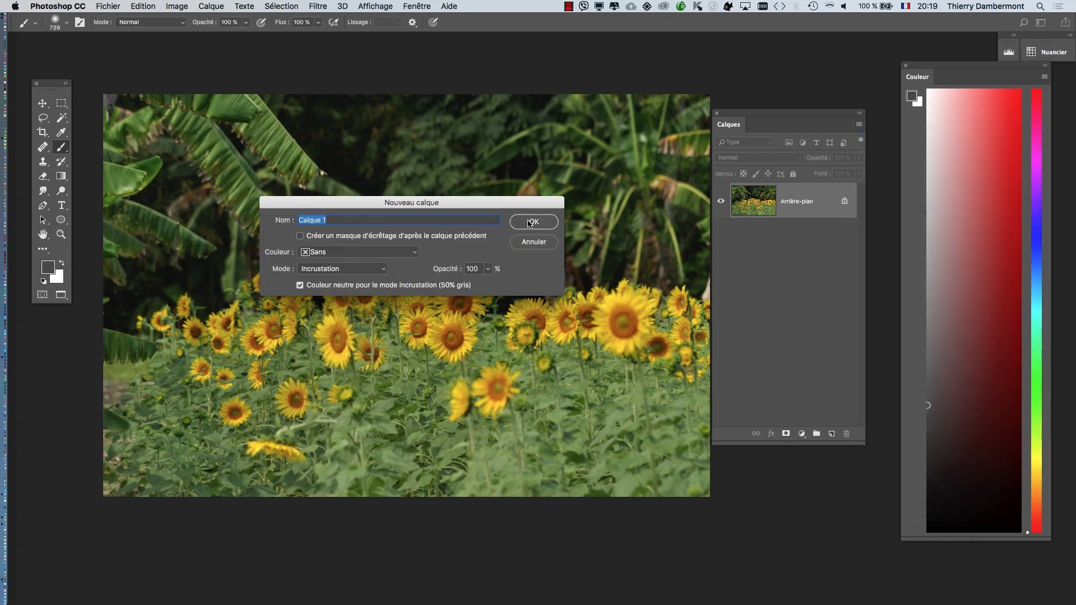
pyautogui.press('Return')
pyautogui.moveTo(746, 117); pyautogui.dragTo(801, 124)
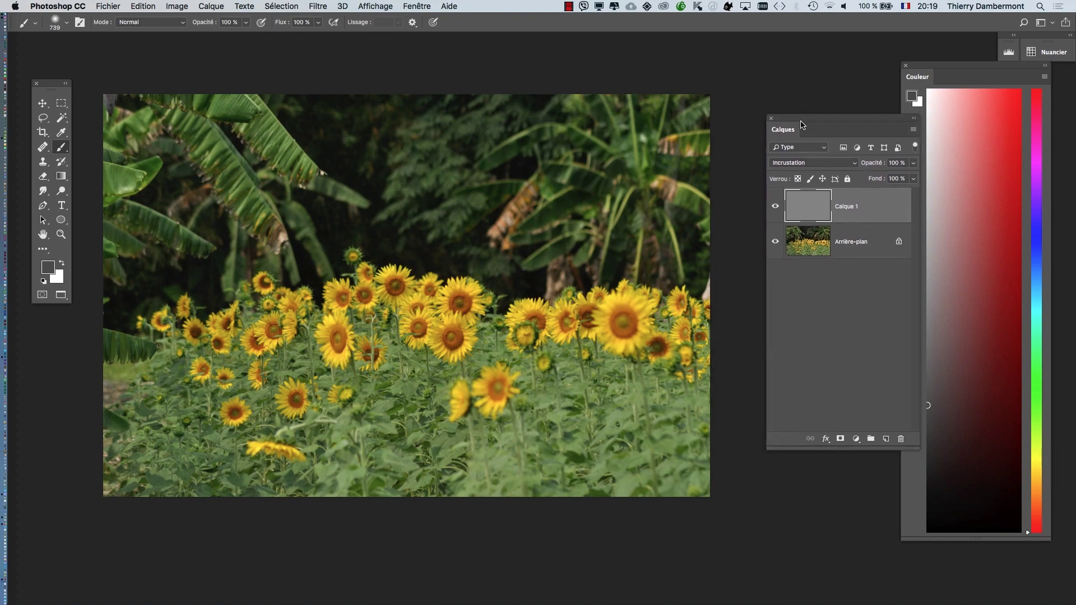
# Step: Paint light gray over the lower sunflower field on Calque 1 with the brush enlarged to 2492 pixels
pyautogui.click(929, 338)
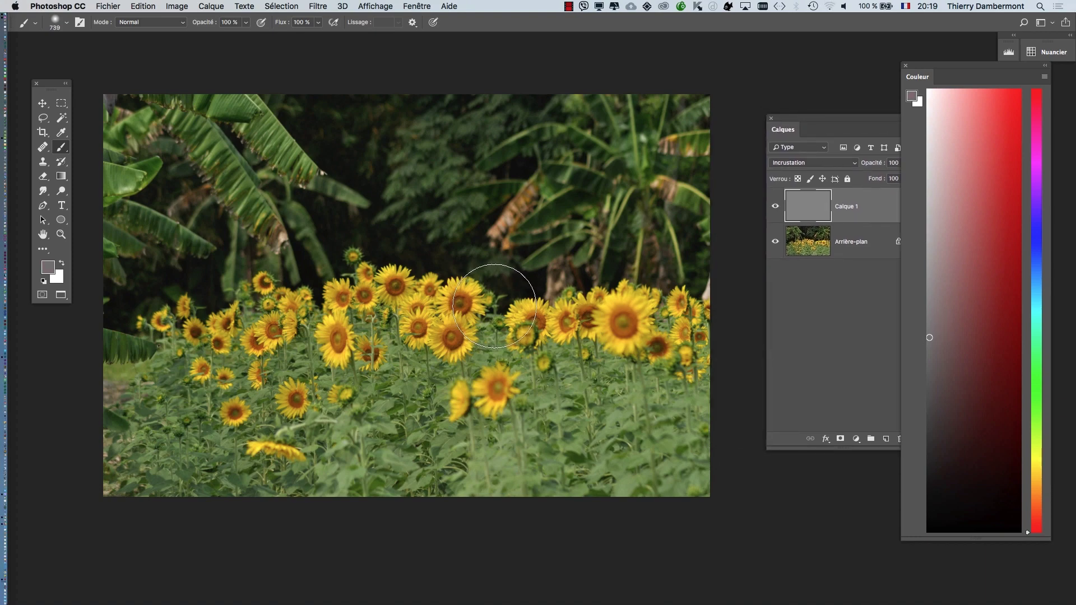
pyautogui.moveTo(504, 309); pyautogui.dragTo(540, 304)
pyautogui.scroll(-3, 540, 304)
pyautogui.moveTo(428, 303); pyautogui.dragTo(467, 313)
pyautogui.scroll(-3, 447, 303)
pyautogui.scroll(-1, 447, 303)
pyautogui.moveTo(622, 385); pyautogui.dragTo(304, 372)
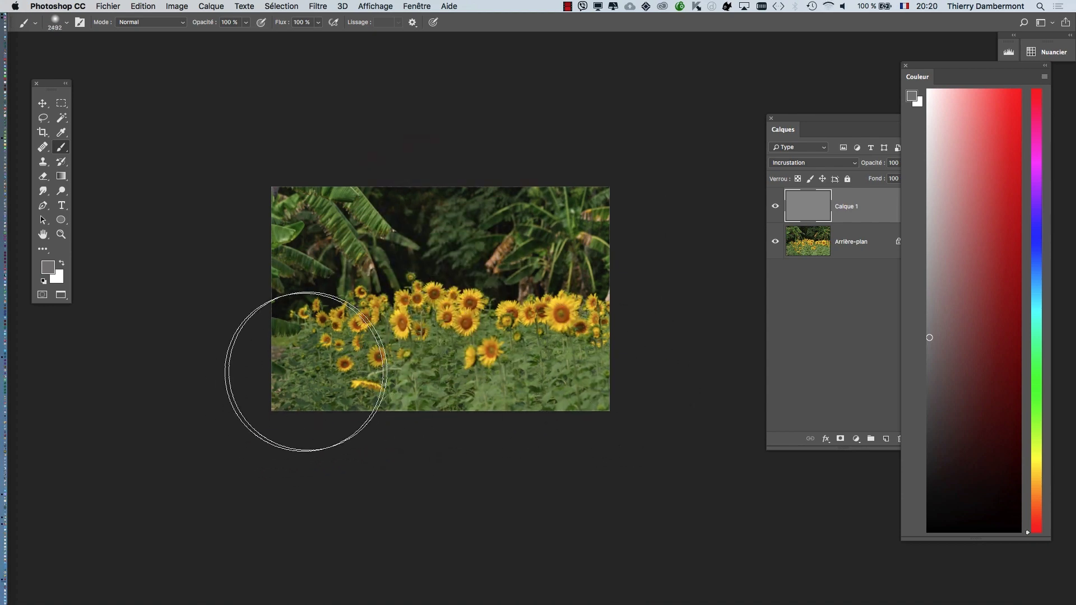
pyautogui.click(928, 209)
pyautogui.moveTo(591, 408)
pyautogui.mouseDown()
pyautogui.moveTo(345, 365)
pyautogui.moveTo(269, 386)
pyautogui.mouseUp()
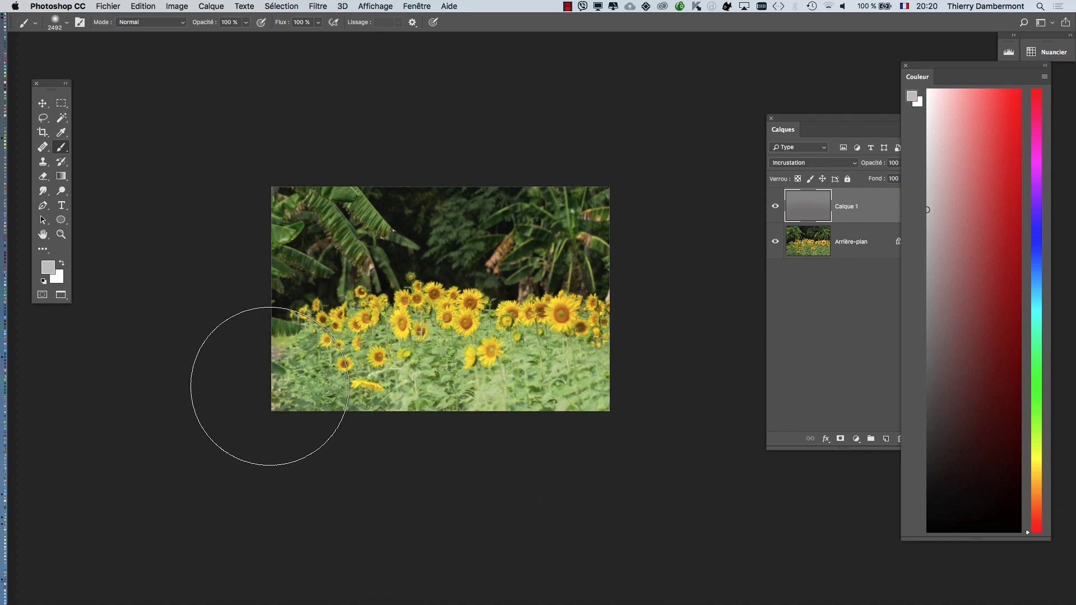
# Step: Paint dark gray over the banana trees in the background and a less bright light gray over the sunflower field
pyautogui.click(931, 357)
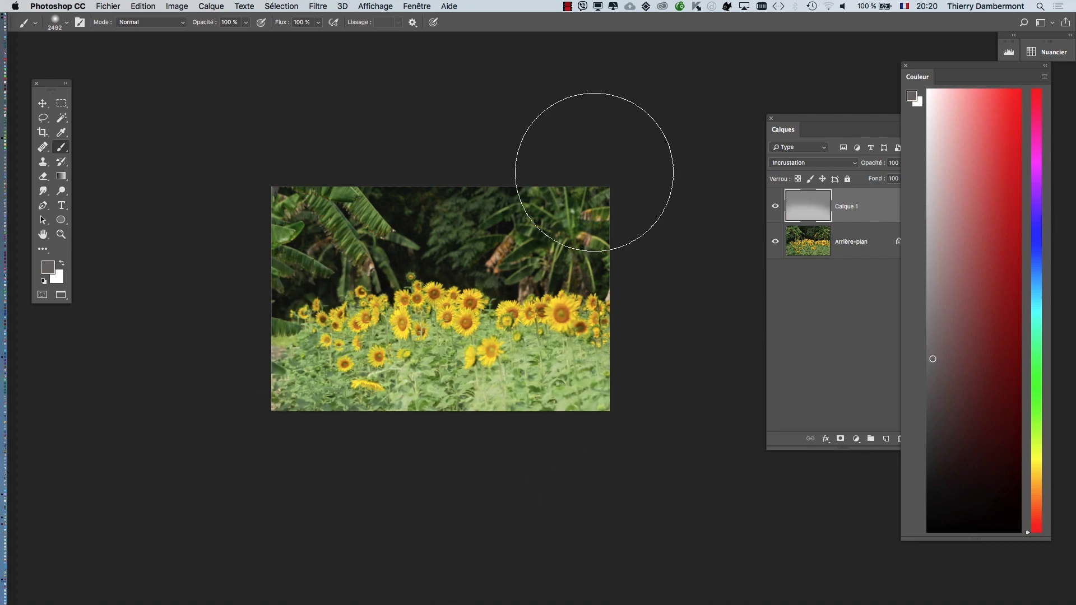
pyautogui.moveTo(614, 208)
pyautogui.mouseDown()
pyautogui.moveTo(344, 219)
pyautogui.moveTo(192, 228)
pyautogui.mouseUp()
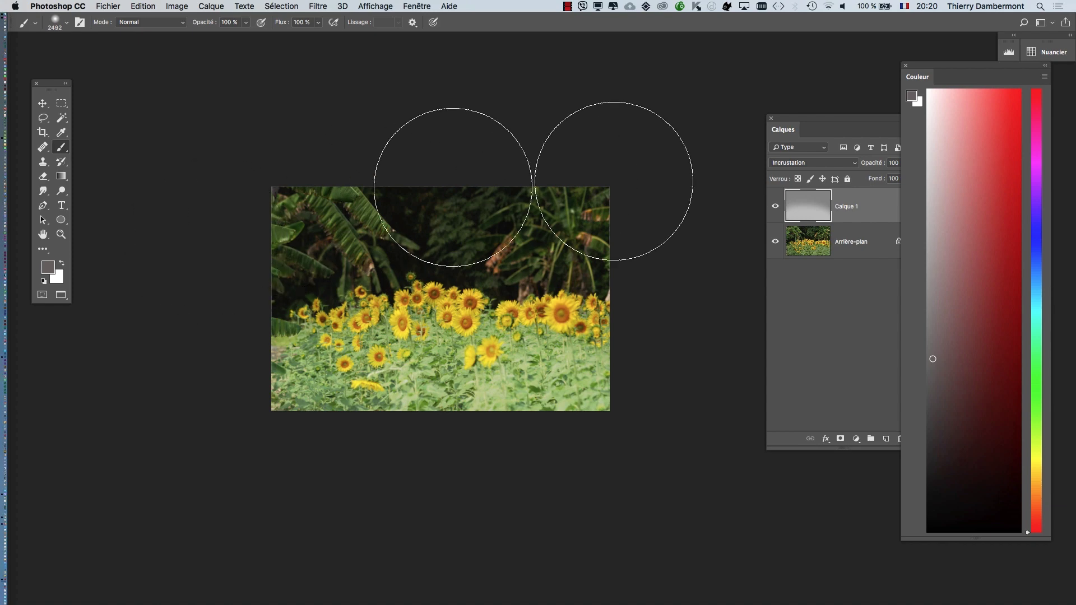
pyautogui.click(926, 411)
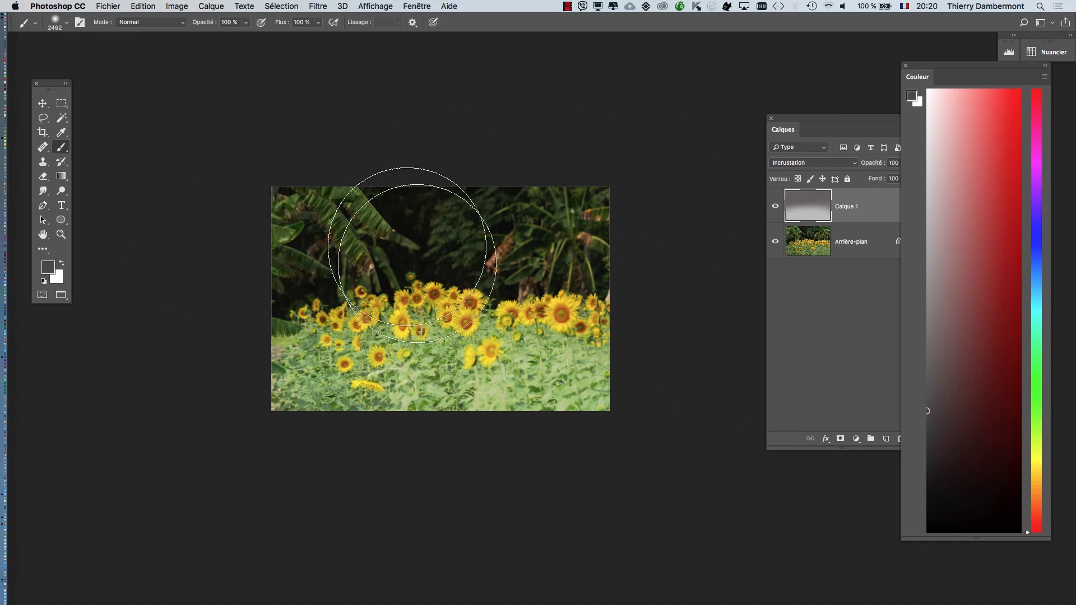
pyautogui.moveTo(576, 202); pyautogui.dragTo(203, 228)
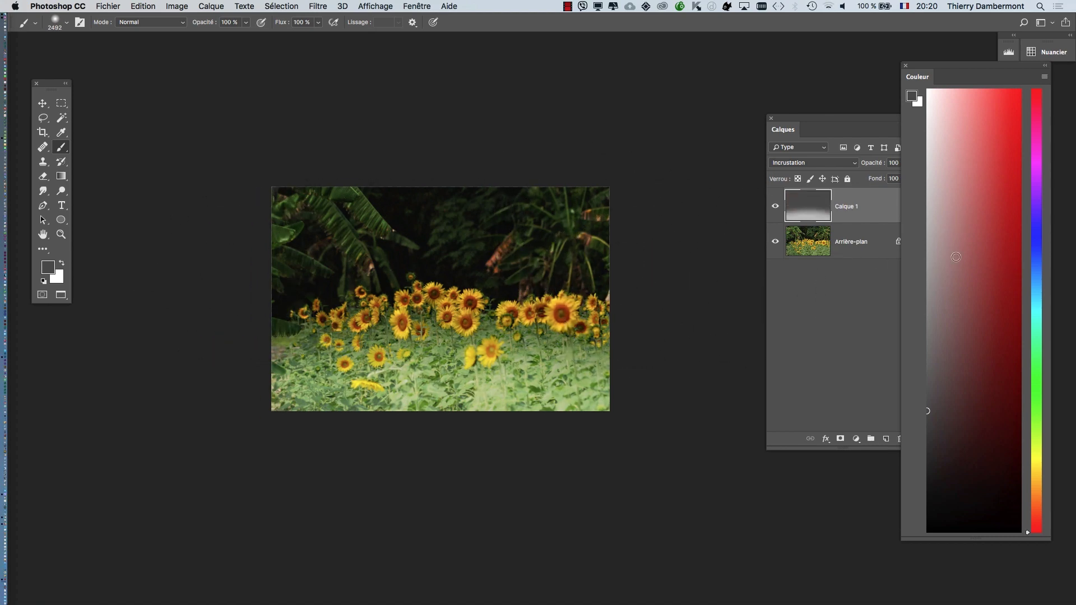
pyautogui.moveTo(927, 258); pyautogui.dragTo(925, 259)
pyautogui.moveTo(631, 379)
pyautogui.mouseDown()
pyautogui.moveTo(512, 379)
pyautogui.moveTo(243, 409)
pyautogui.mouseUp()
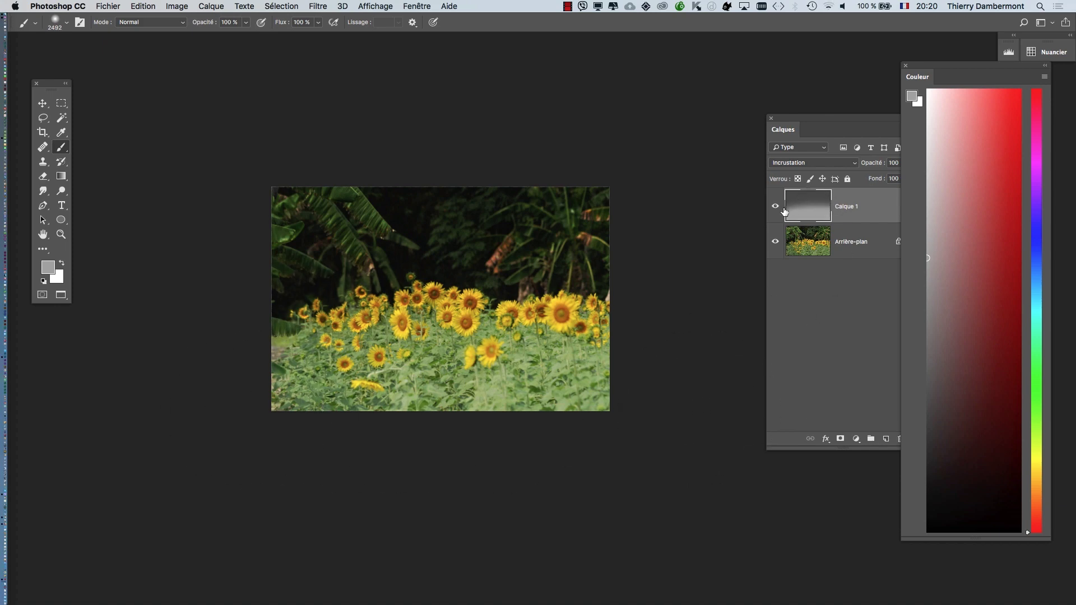
# Step: Compare the sunflower photo with and without the painted grays by repeatedly switching Calque 1's visibility
pyautogui.scroll(5, 563, 263)
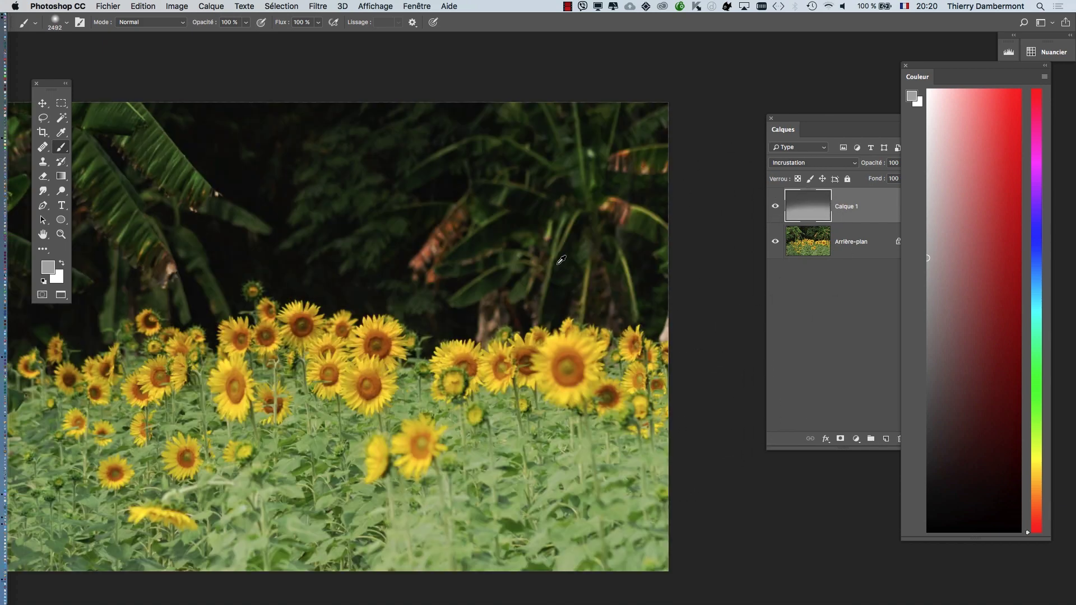
pyautogui.moveTo(533, 236); pyautogui.dragTo(621, 216)
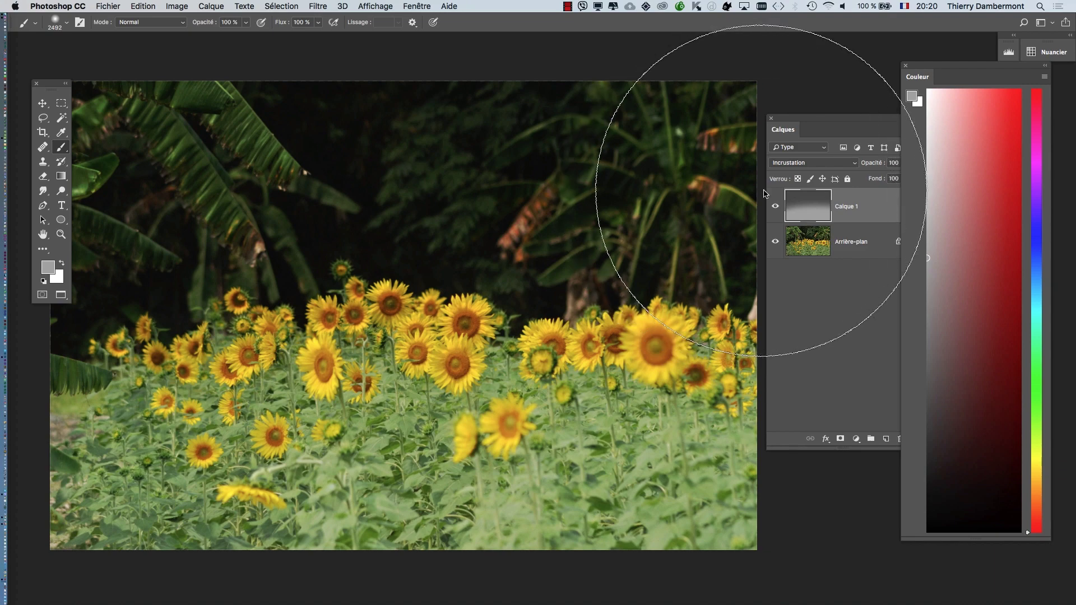
pyautogui.click(776, 207)
pyautogui.click(776, 207)
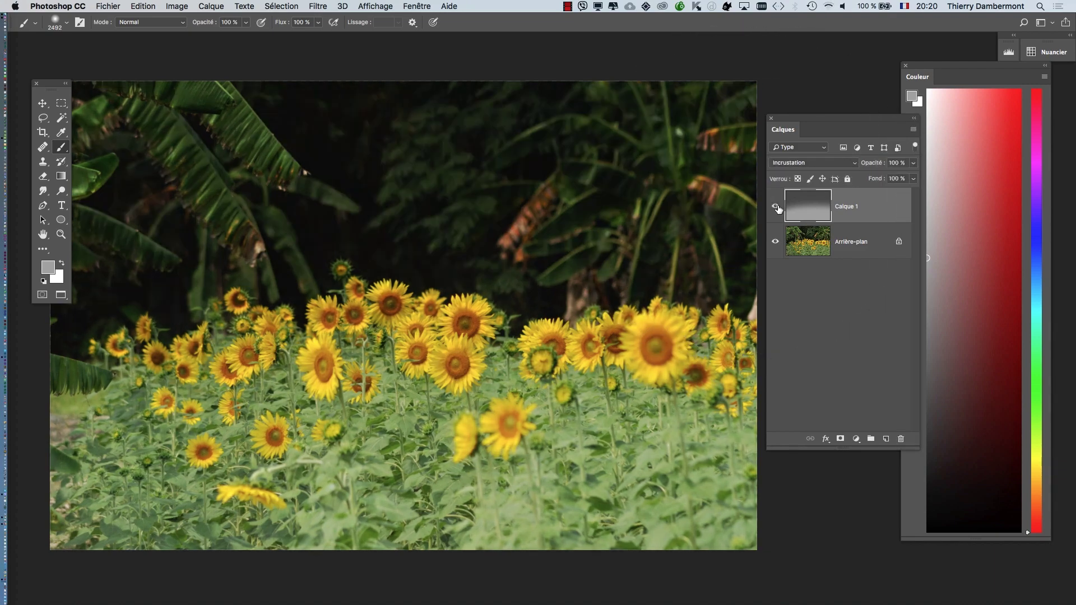
pyautogui.click(776, 207)
pyautogui.click(776, 207)
pyautogui.click(776, 208)
pyautogui.click(777, 208)
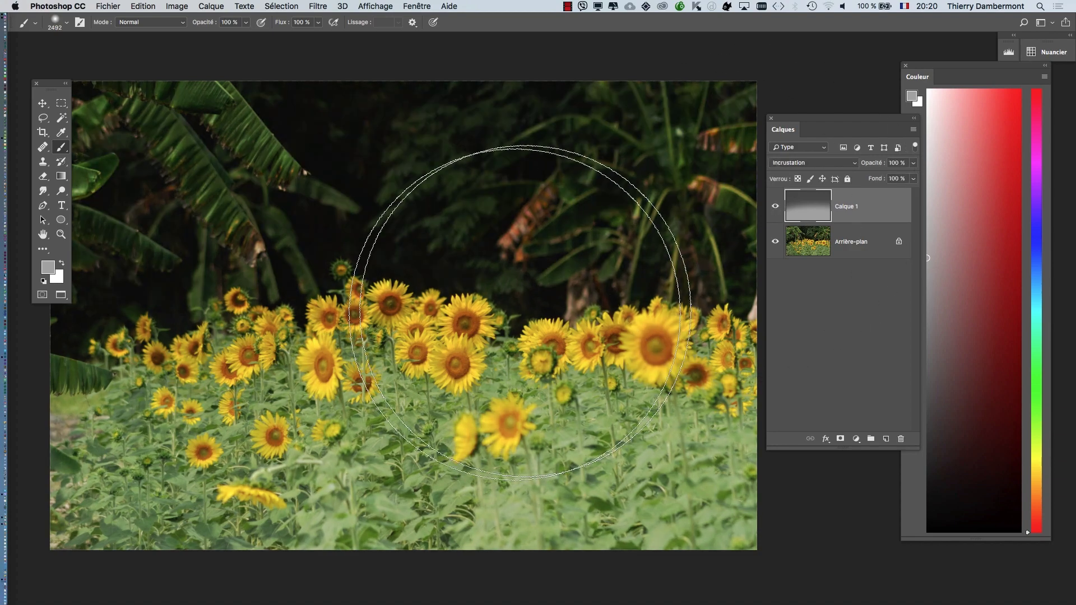
# Step: Tone down the green leaves in the foreground by painting darker gray over them on Calque 1 with a large brush
pyautogui.scroll(-1, 481, 336)
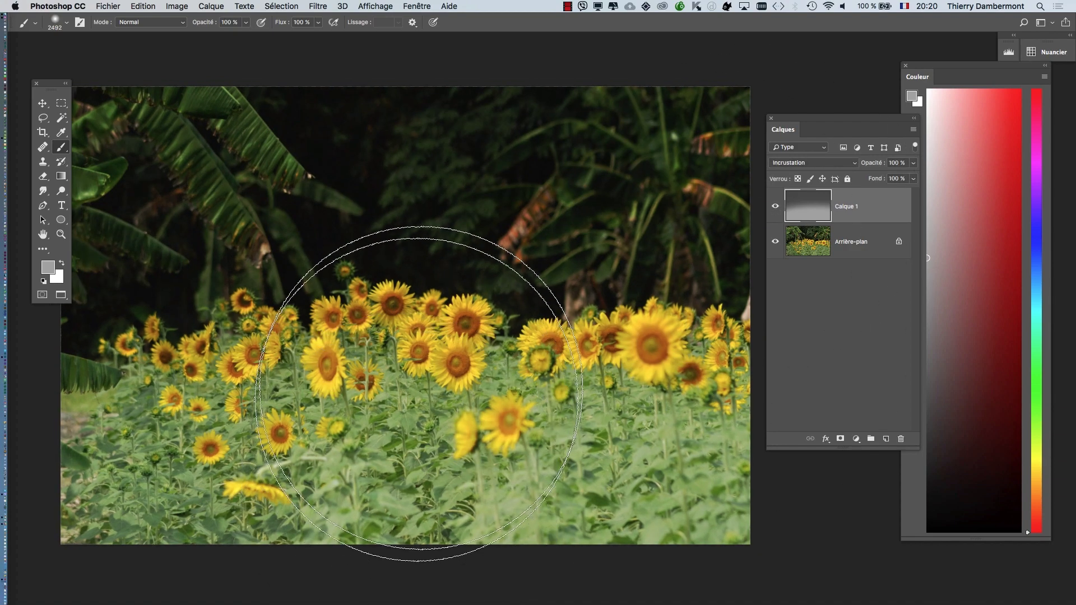
pyautogui.scroll(-1, 404, 395)
pyautogui.moveTo(405, 402); pyautogui.dragTo(319, 421)
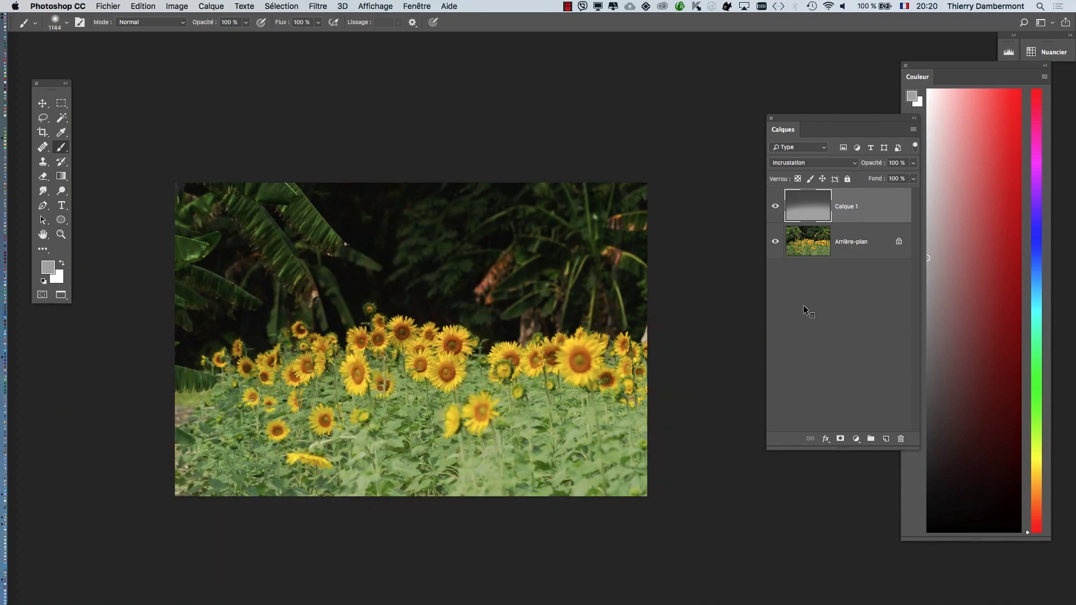
pyautogui.click(925, 346)
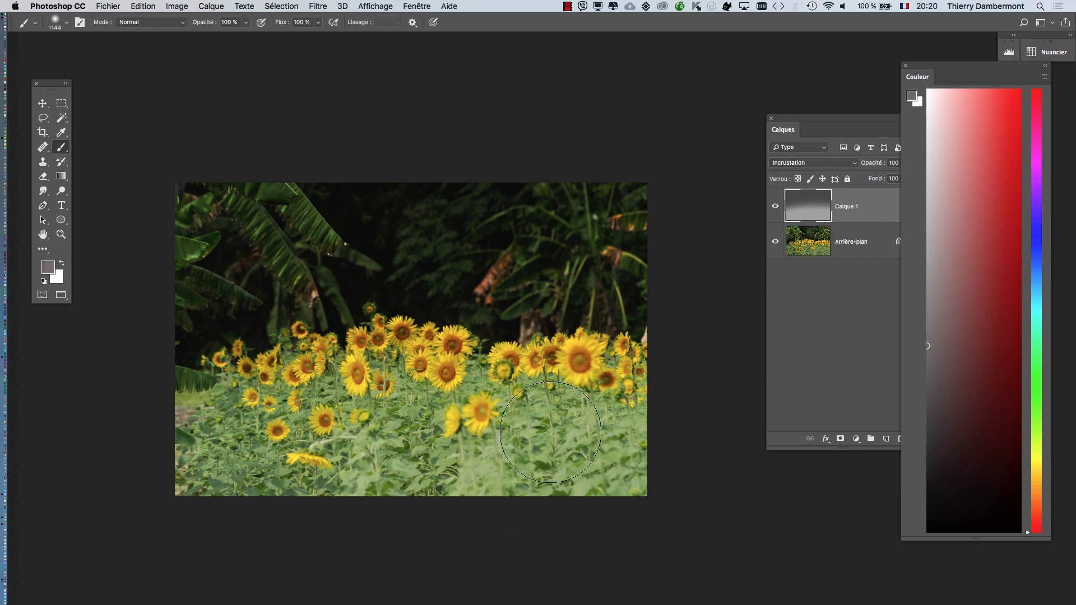
pyautogui.moveTo(549, 431)
pyautogui.mouseDown()
pyautogui.moveTo(608, 441)
pyautogui.moveTo(146, 473)
pyautogui.mouseUp()
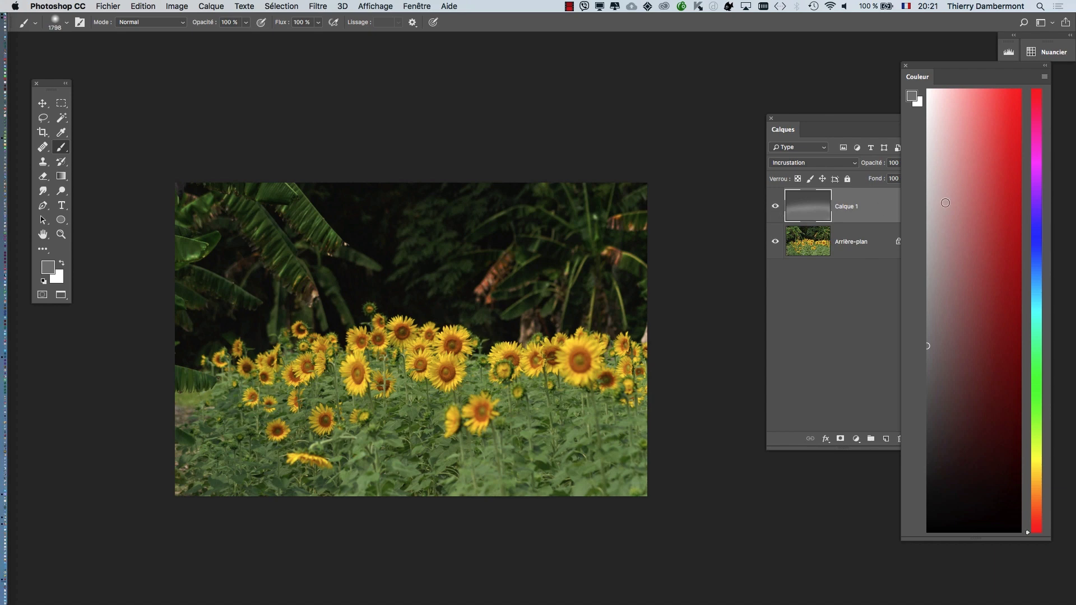
# Step: Paint a light gray band across the row of sunflowers with an 897-pixel brush, redo it less bright, and check it by toggling Calque 1
pyautogui.click(928, 217)
pyautogui.moveTo(504, 292); pyautogui.dragTo(424, 303)
pyautogui.moveTo(215, 362); pyautogui.dragTo(643, 372)
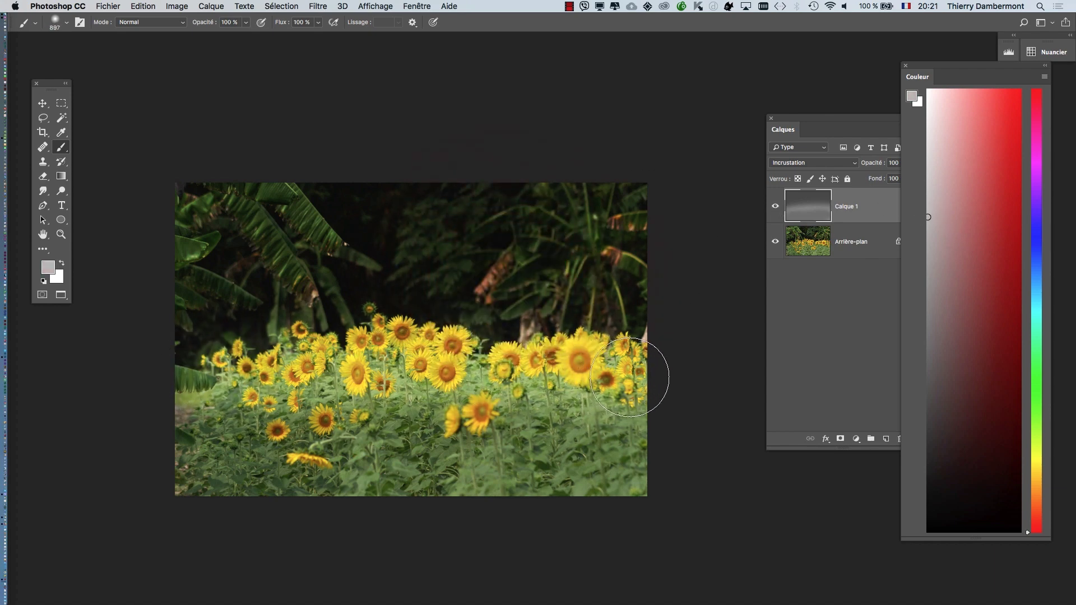
pyautogui.press('super+z')
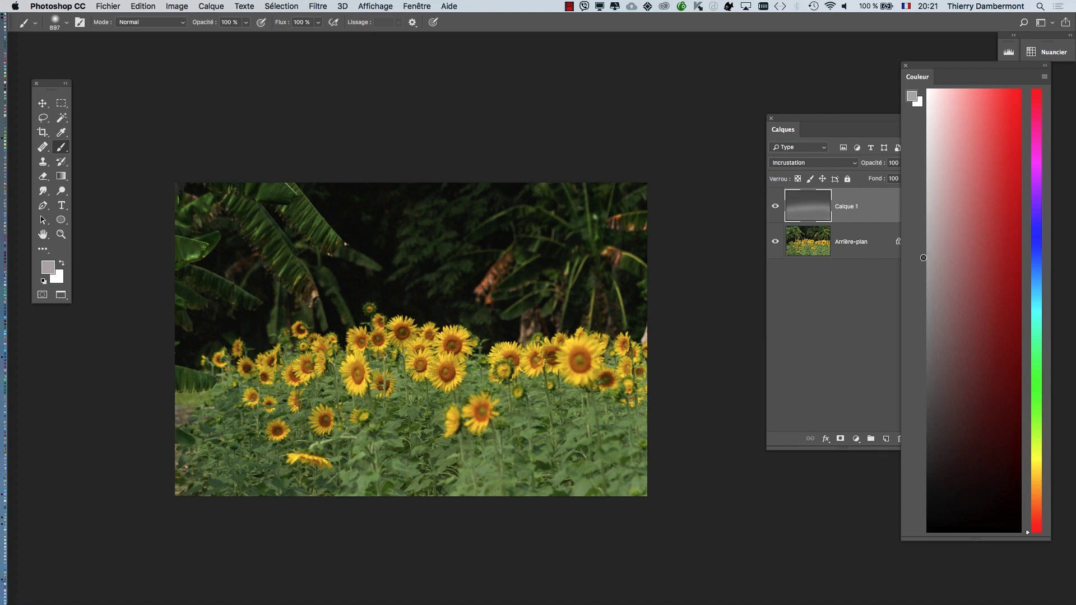
pyautogui.moveTo(648, 378); pyautogui.dragTo(168, 373)
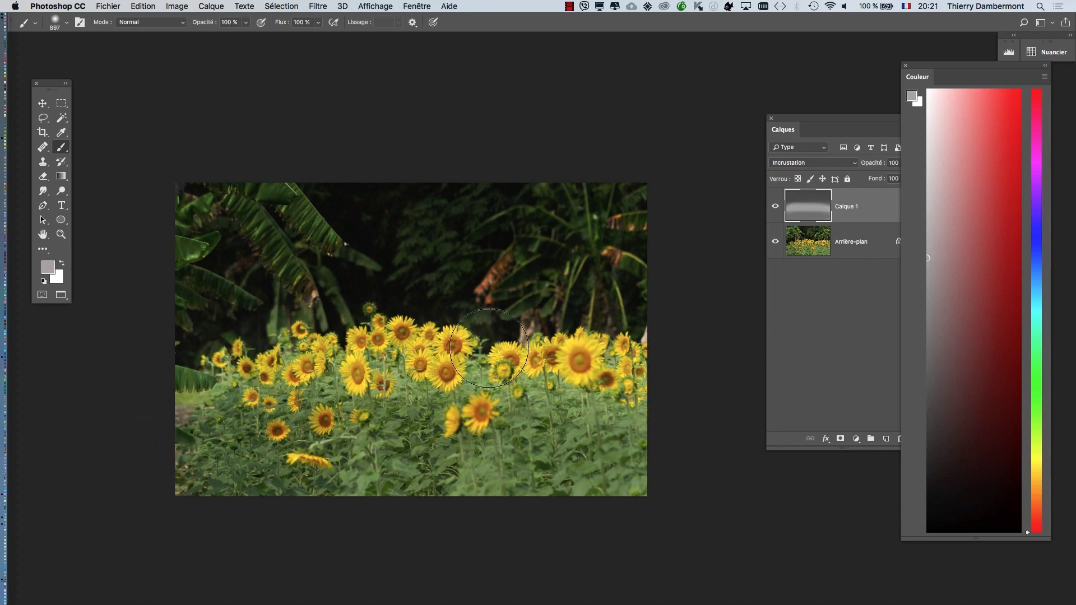
pyautogui.click(775, 208)
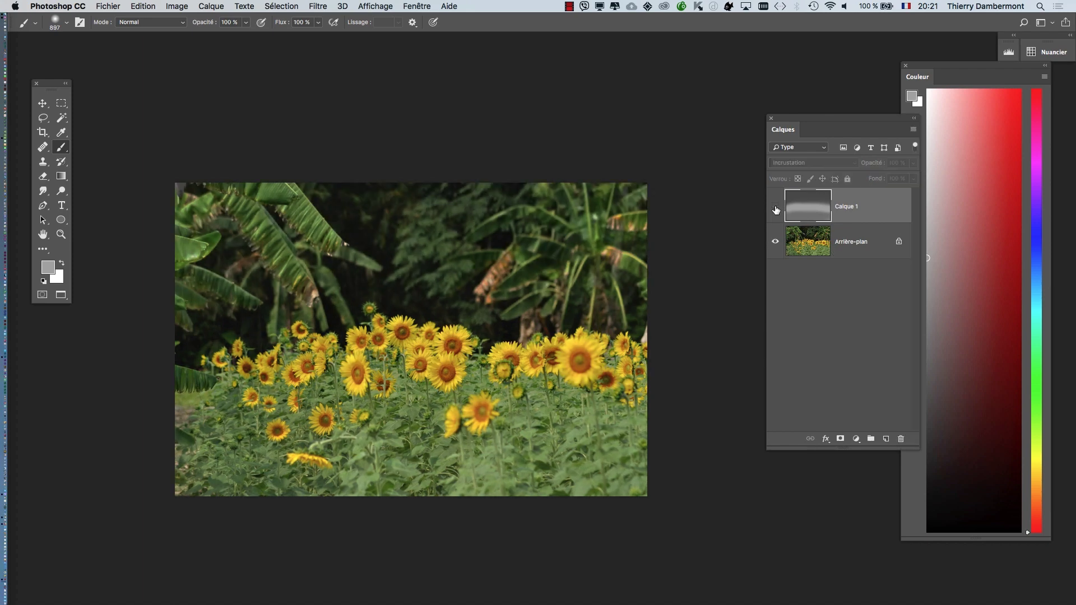
pyautogui.click(776, 208)
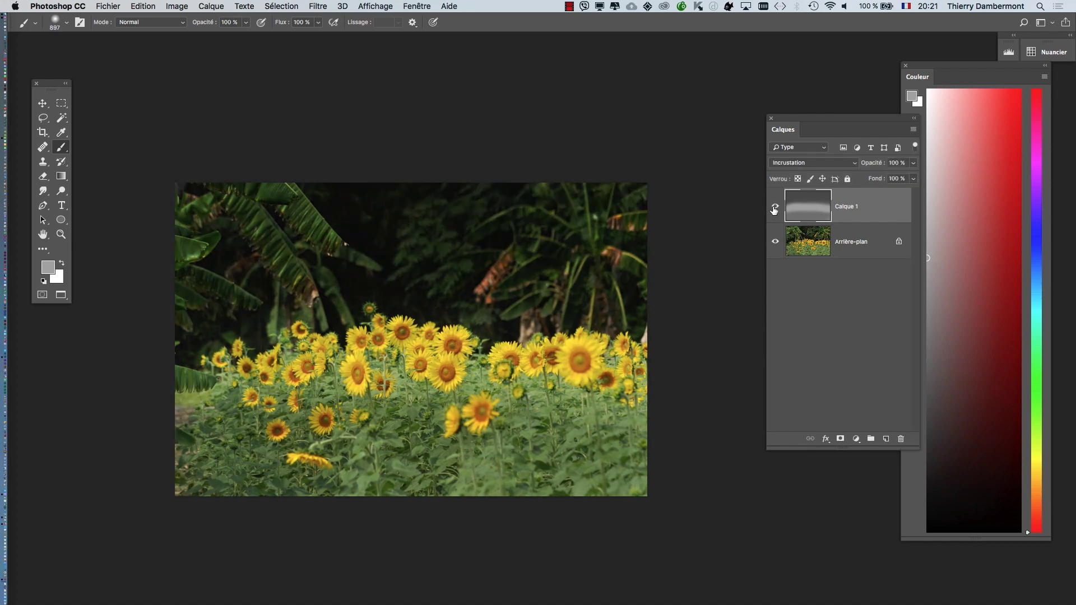
# Step: Paint mid-gray over the leaves just below the sunflowers with a 1417-pixel brush, and compare by toggling Calque 1's visibility
pyautogui.moveTo(631, 307); pyautogui.dragTo(662, 305)
pyautogui.click(928, 296)
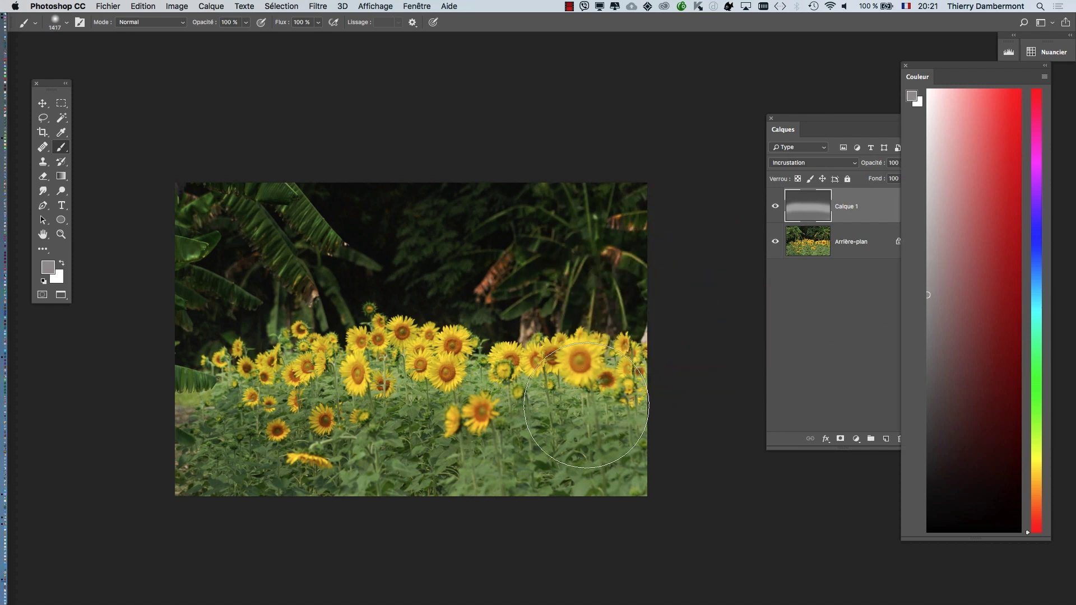
pyautogui.moveTo(203, 422); pyautogui.dragTo(203, 422)
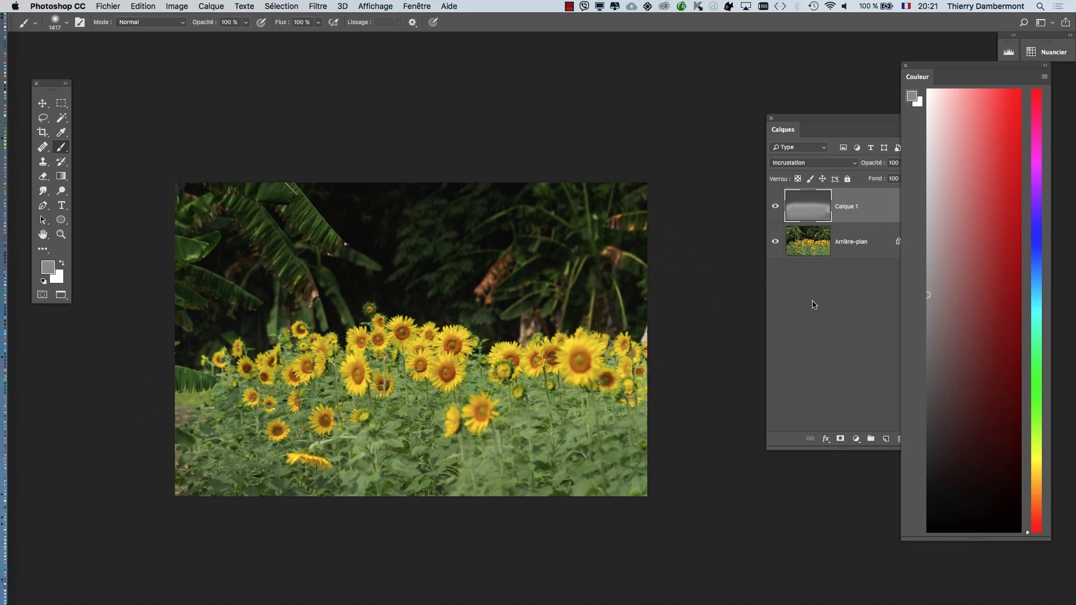
pyautogui.click(778, 212)
pyautogui.click(777, 210)
pyautogui.click(777, 211)
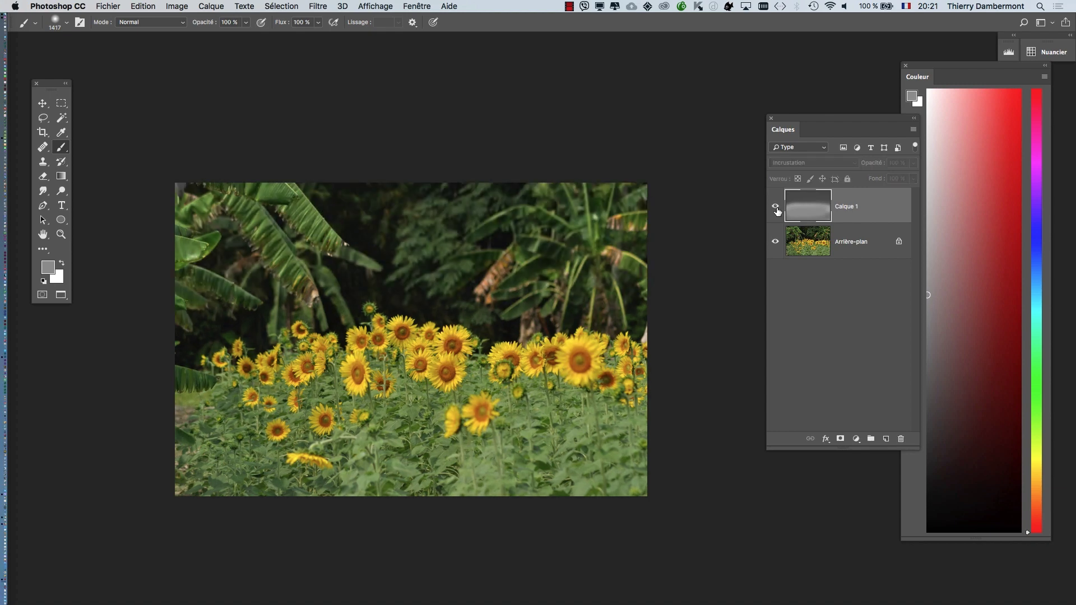
pyautogui.click(777, 210)
# Step: Paint dark gray along the tree background just above the sunflowers with an 823-pixel brush, and compare by toggling Calque 1's visibility
pyautogui.click(938, 371)
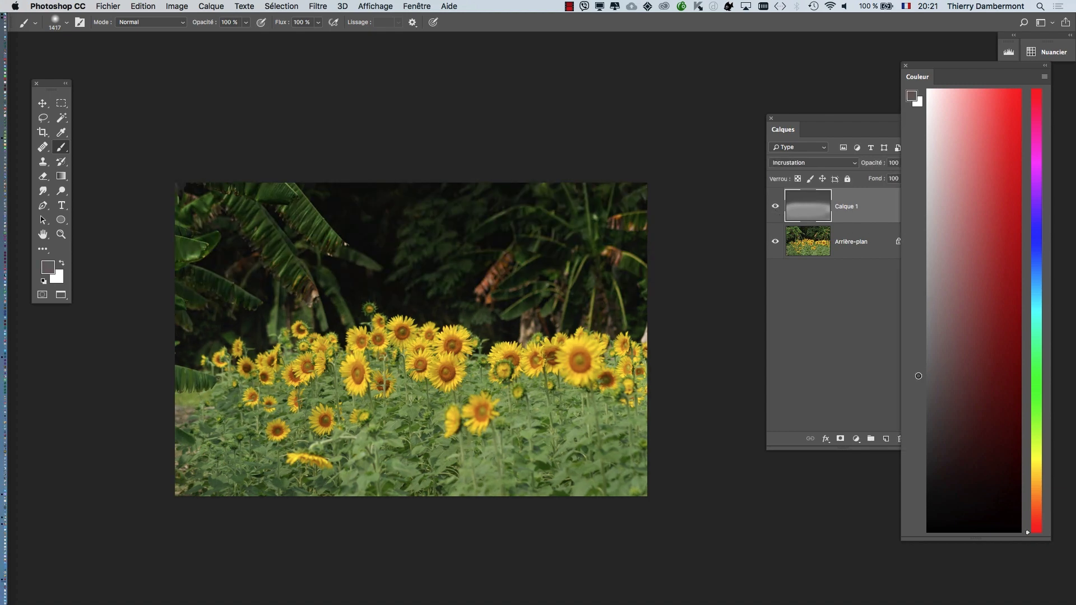
pyautogui.moveTo(243, 278)
pyautogui.mouseDown()
pyautogui.moveTo(262, 281)
pyautogui.moveTo(194, 281)
pyautogui.mouseUp()
pyautogui.moveTo(306, 311)
pyautogui.mouseDown()
pyautogui.moveTo(377, 290)
pyautogui.moveTo(512, 280)
pyautogui.moveTo(677, 305)
pyautogui.mouseUp()
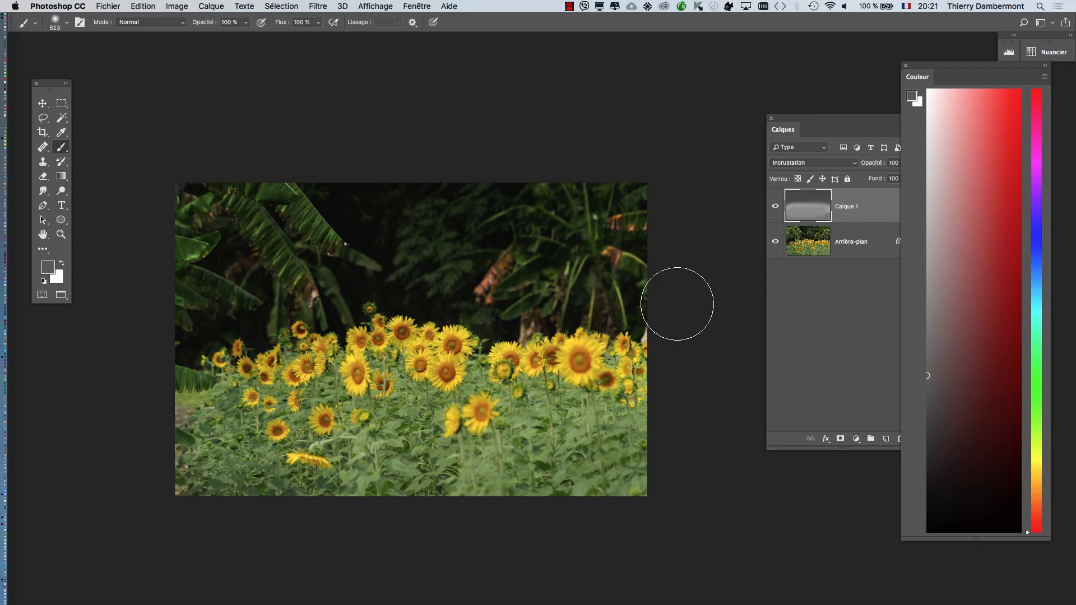
pyautogui.scroll(-3, 642, 341)
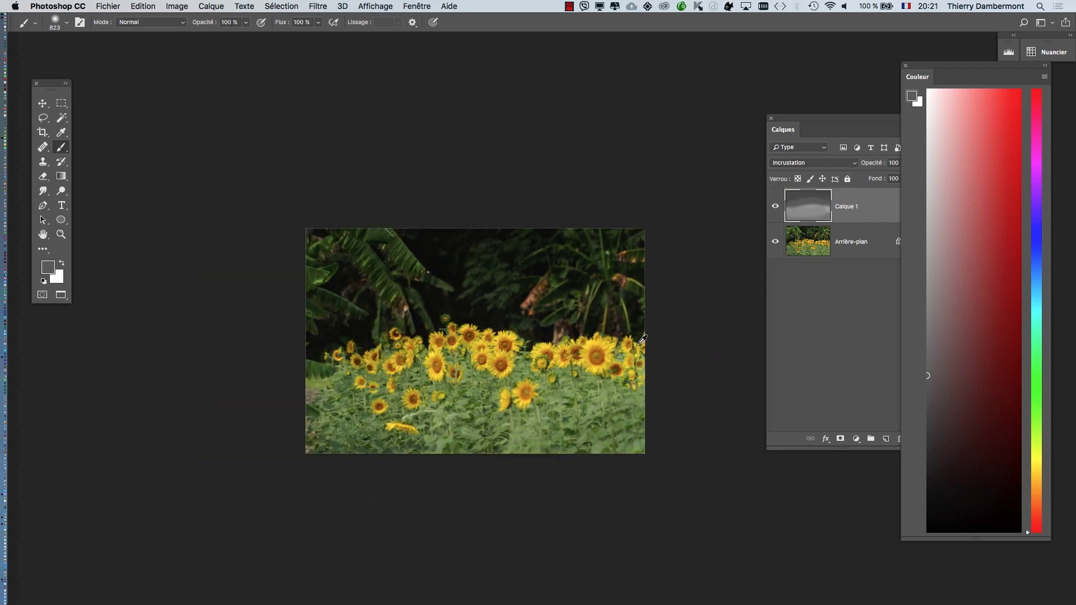
pyautogui.click(776, 206)
pyautogui.click(777, 207)
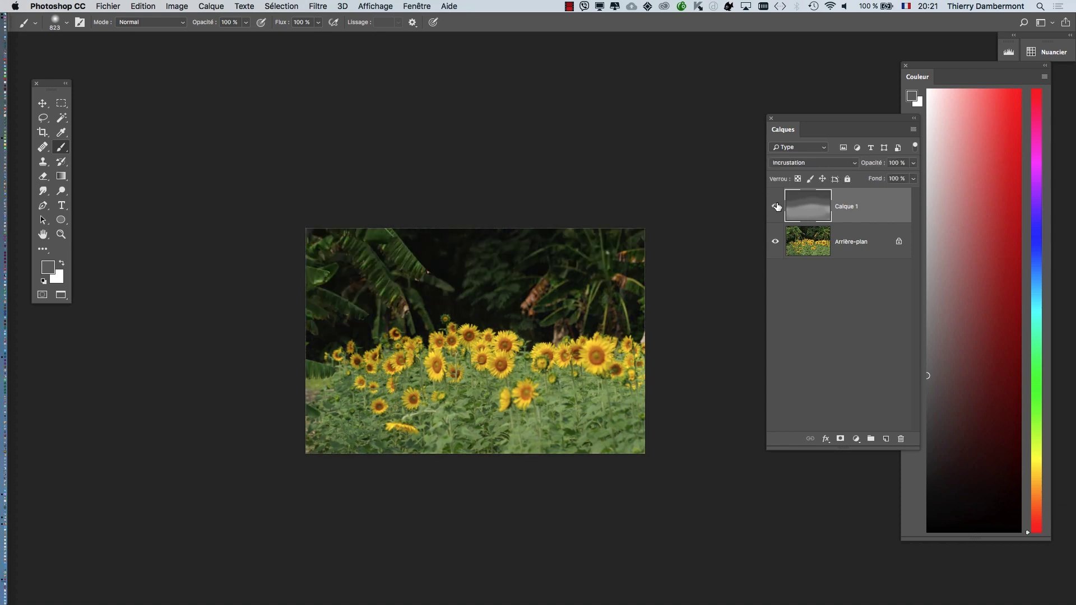
pyautogui.scroll(3, 549, 357)
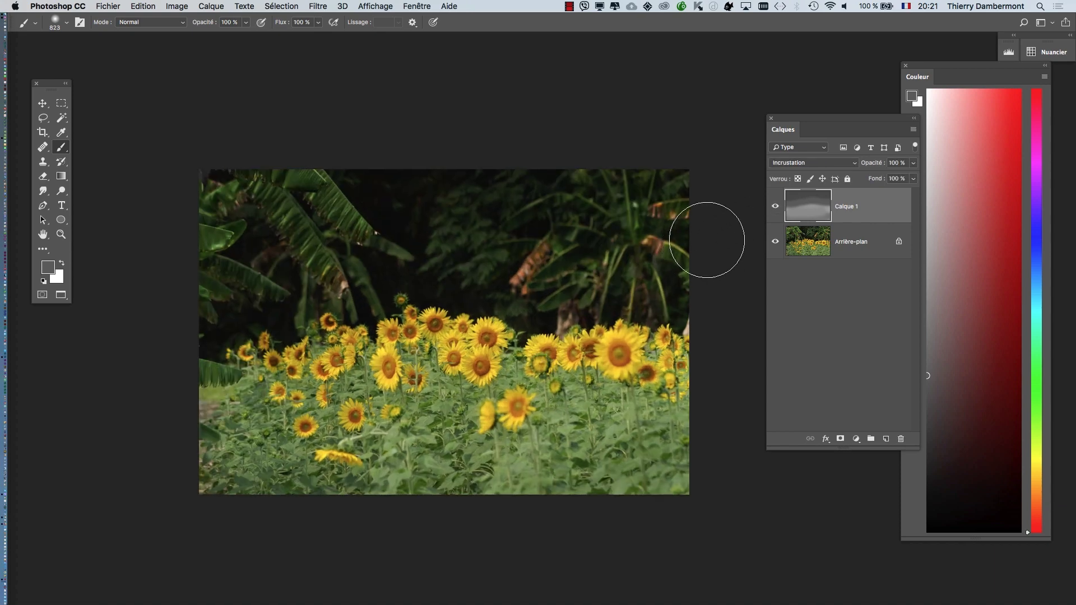
# Step: After a last comparison with Calque 1 toggled, save the sunflower photo as 4039-sunflower-garden.psd in MM cours 01 and close all open documents
pyautogui.click(775, 207)
pyautogui.click(775, 208)
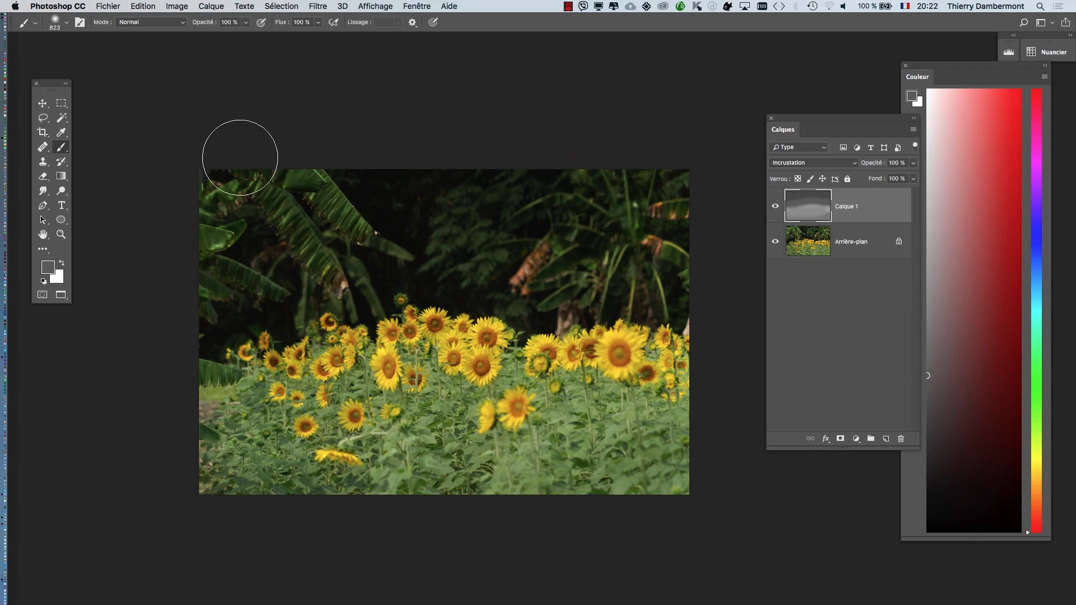
pyautogui.press('super+q')
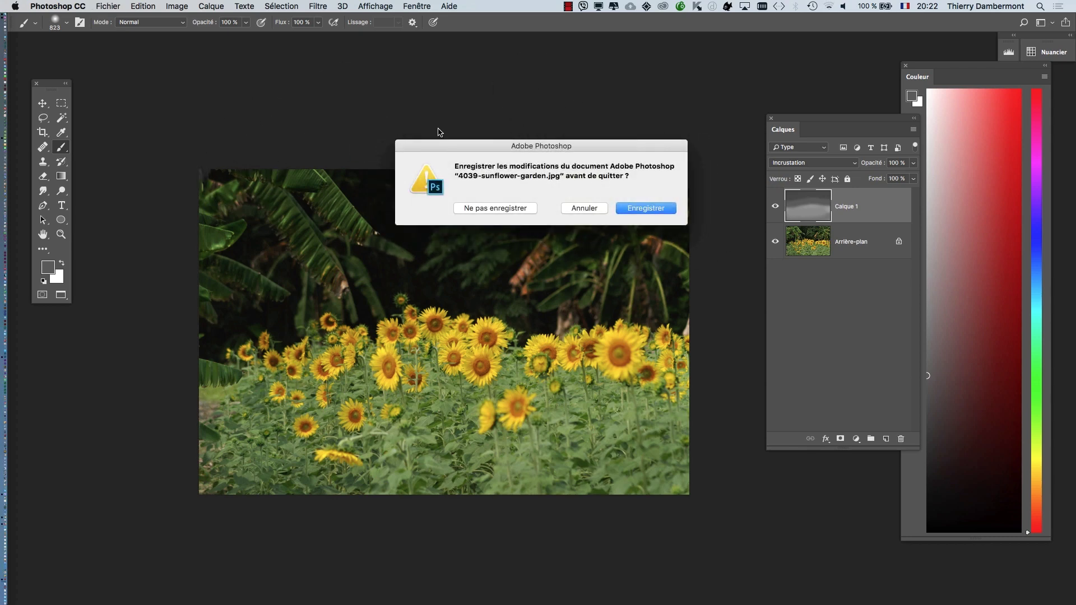
pyautogui.click(643, 209)
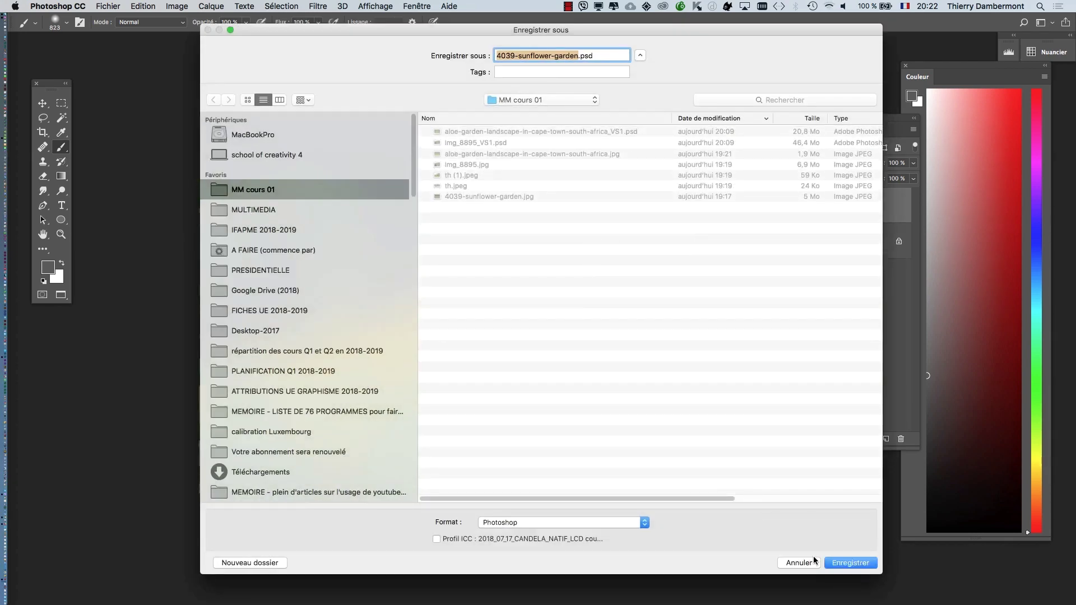
pyautogui.click(838, 566)
pyautogui.click(698, 260)
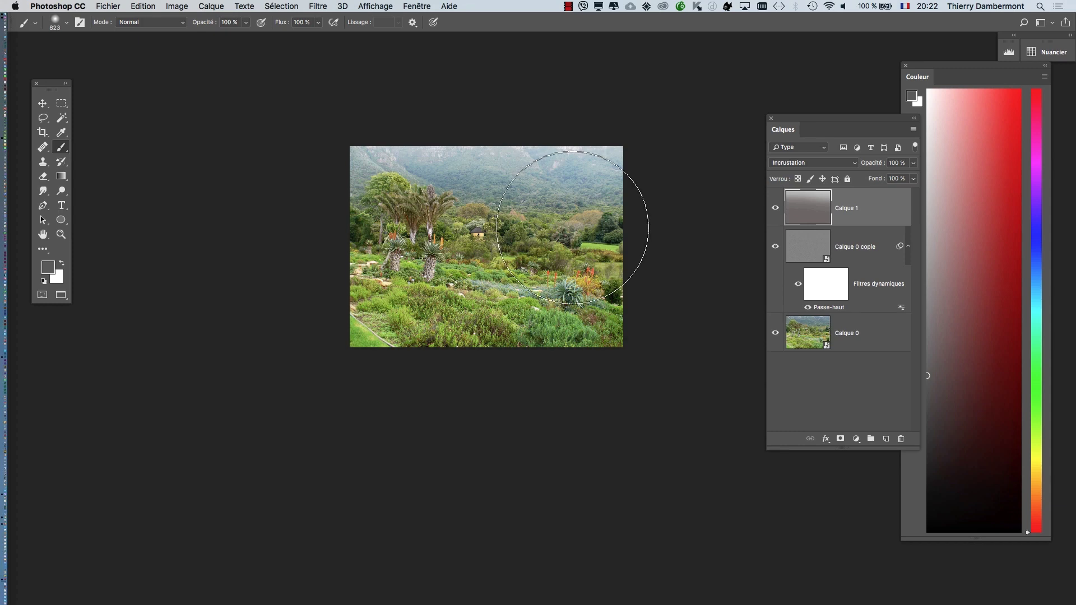
pyautogui.click(665, 213)
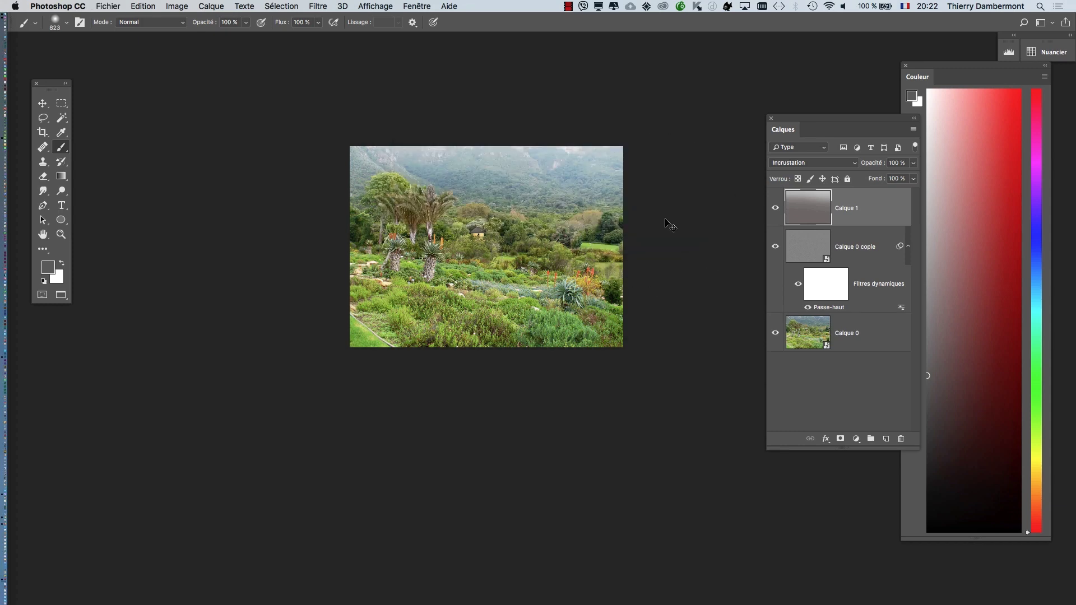
pyautogui.click(633, 208)
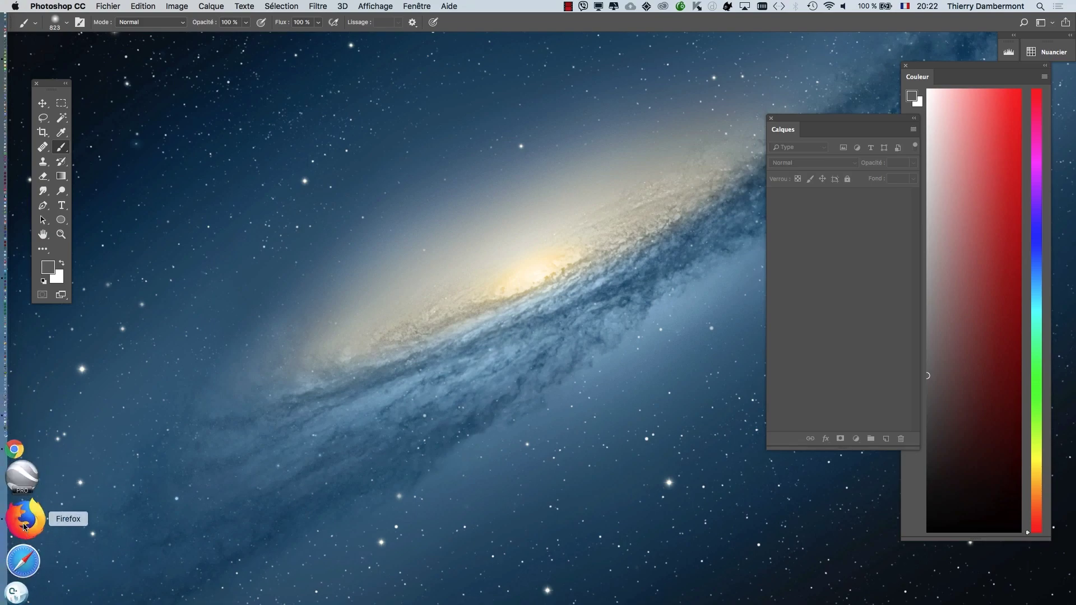
# Step: Switch to Firefox and return to the search field of the garden "public domain" image results
pyautogui.click(25, 517)
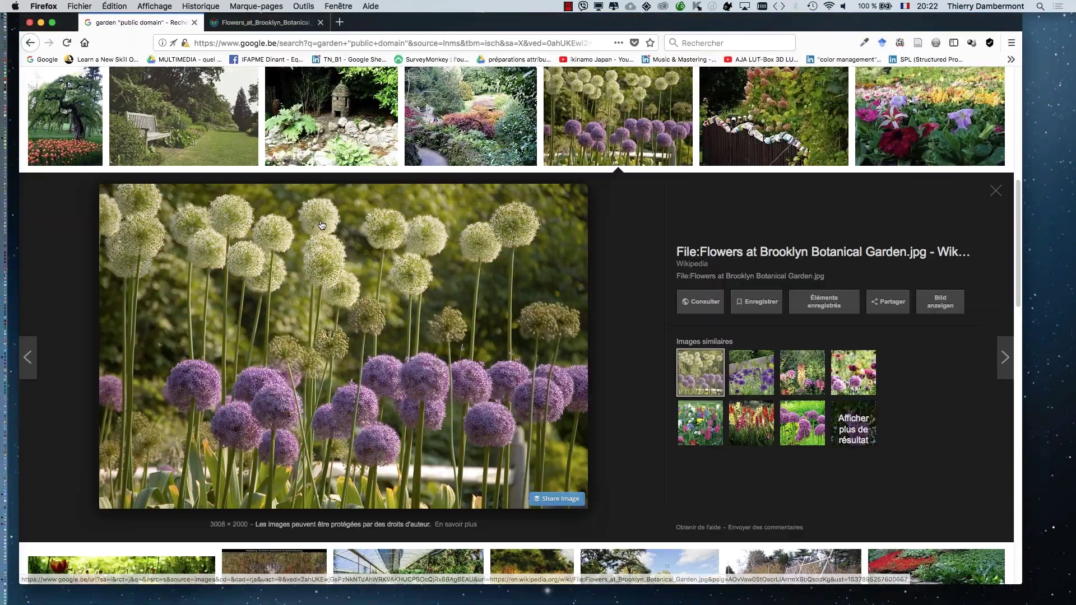
pyautogui.scroll(10, 322, 225)
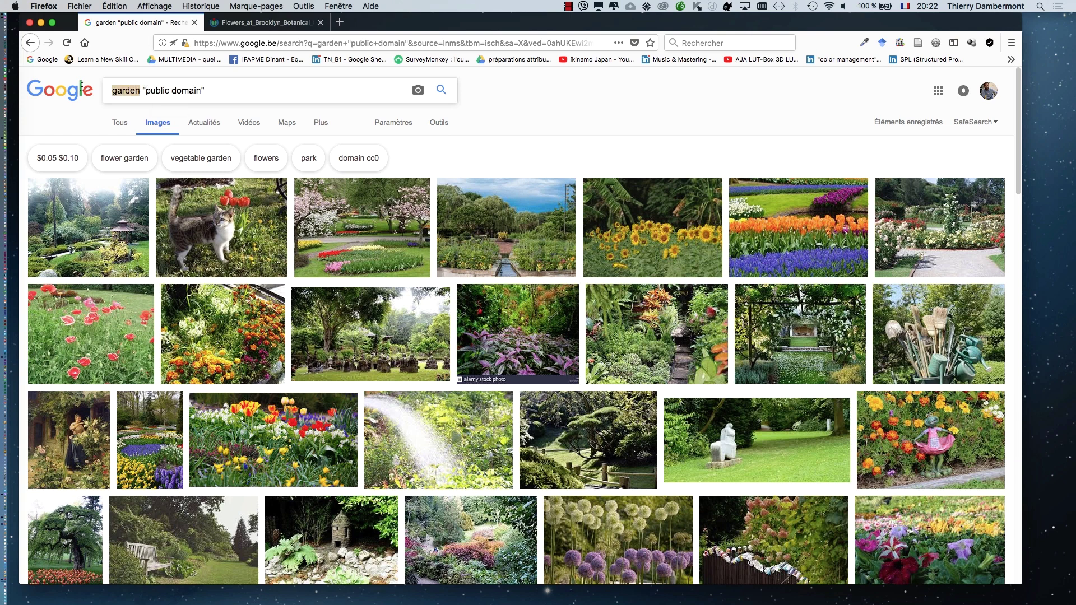
# Step: Try to change the image search to portrait "public domain" and bring up the minimum-size choices
pyautogui.write('rtrait')
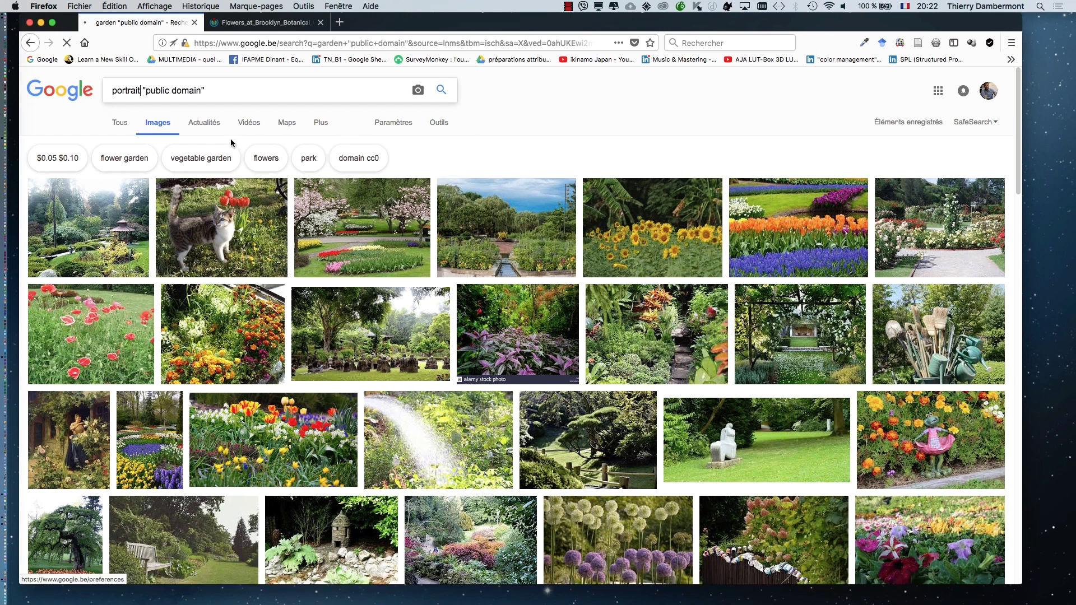
pyautogui.click(439, 122)
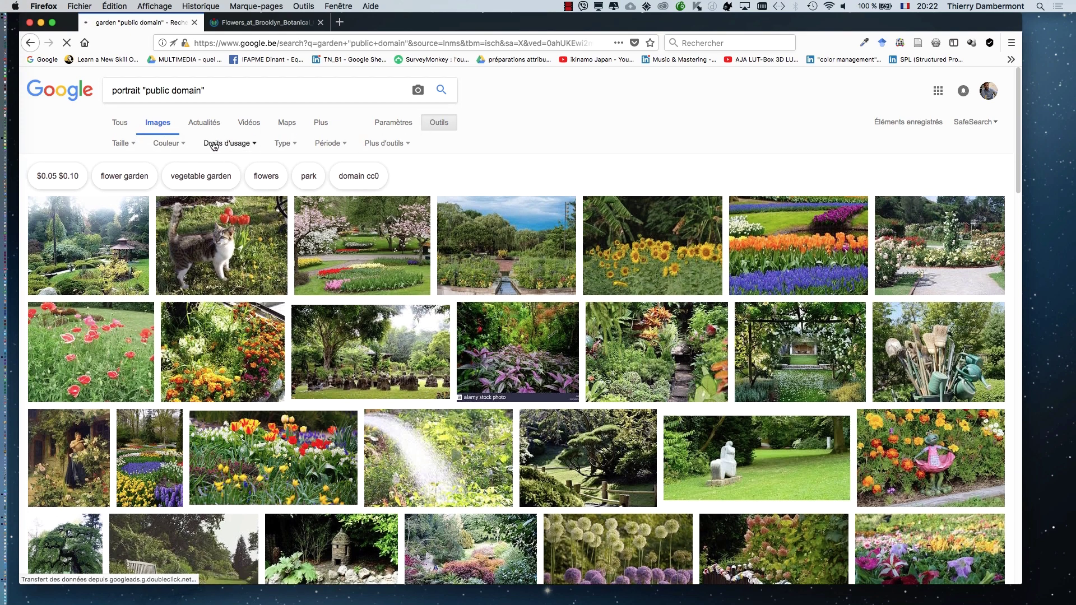
pyautogui.click(119, 143)
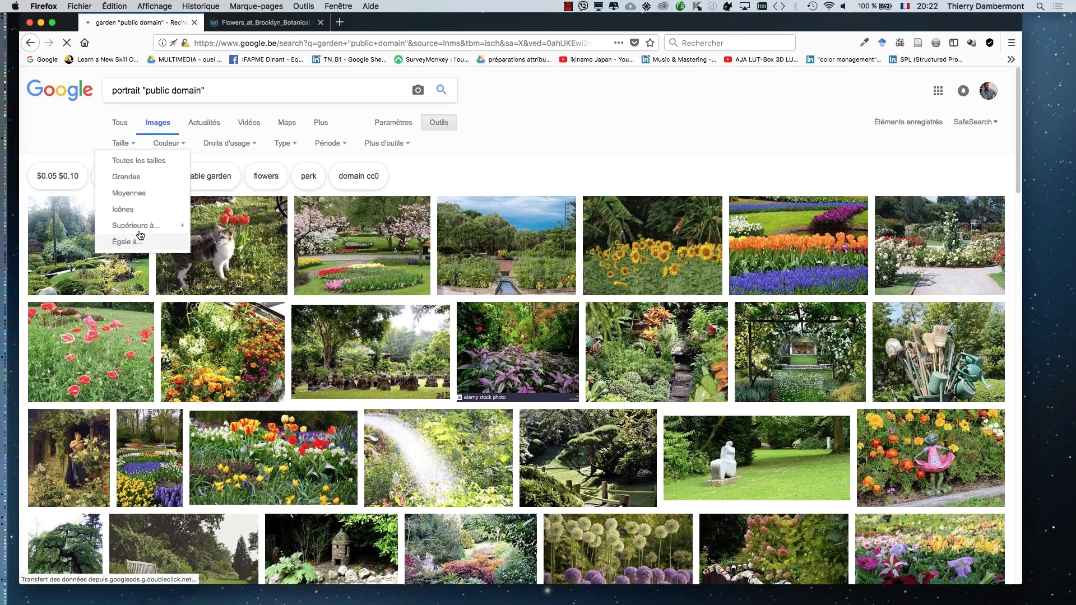
pyautogui.moveTo(137, 225)
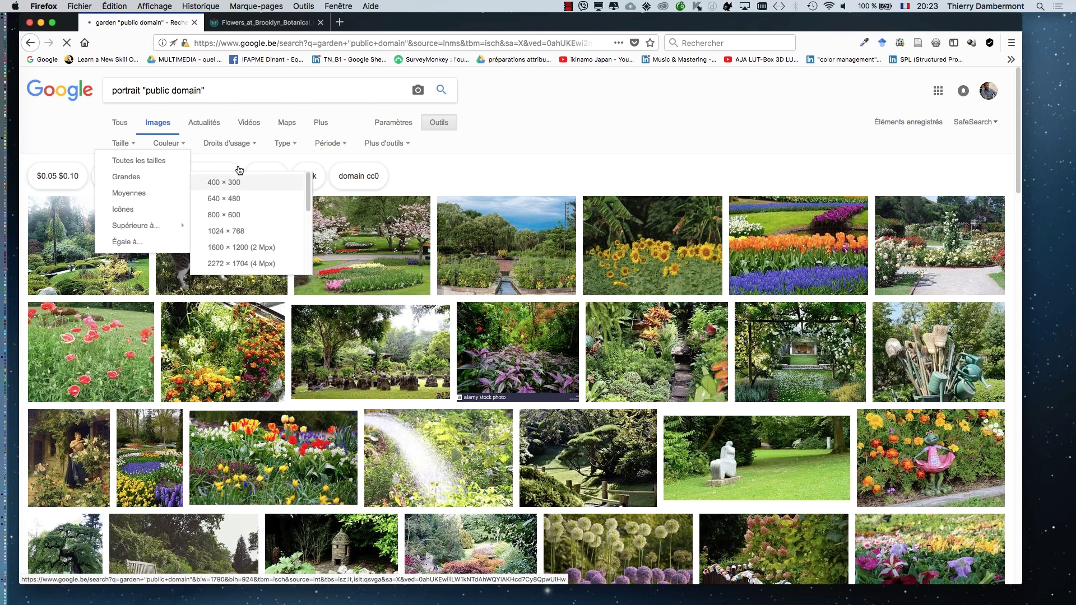
pyautogui.click(751, 140)
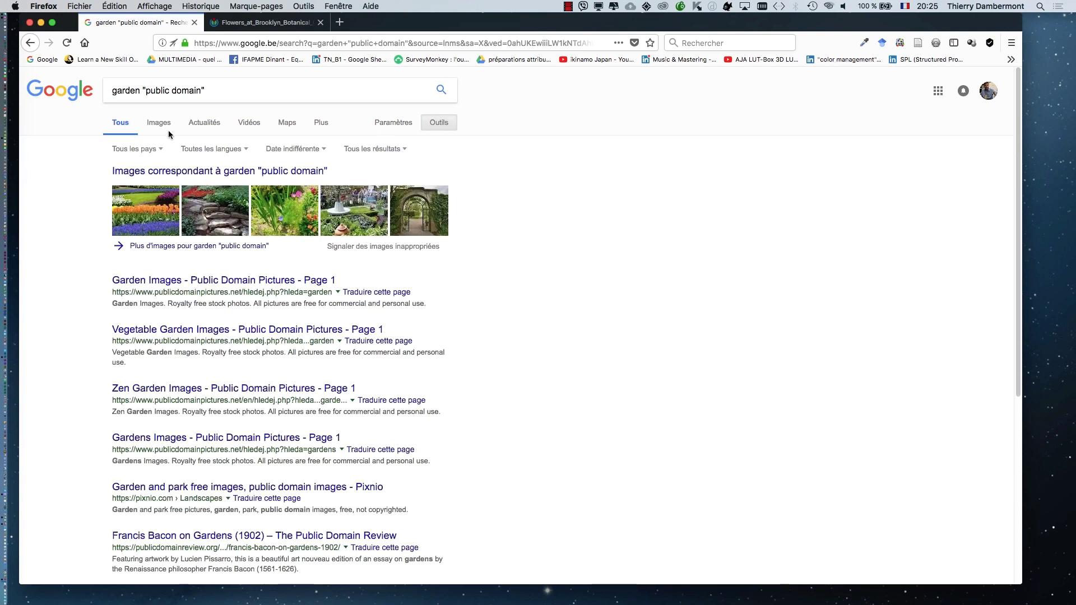
# Step: Limit the garden "public domain" image results to sizes above 1600 × 1200 (2 Mpx) and display each image's dimensions
pyautogui.click(159, 125)
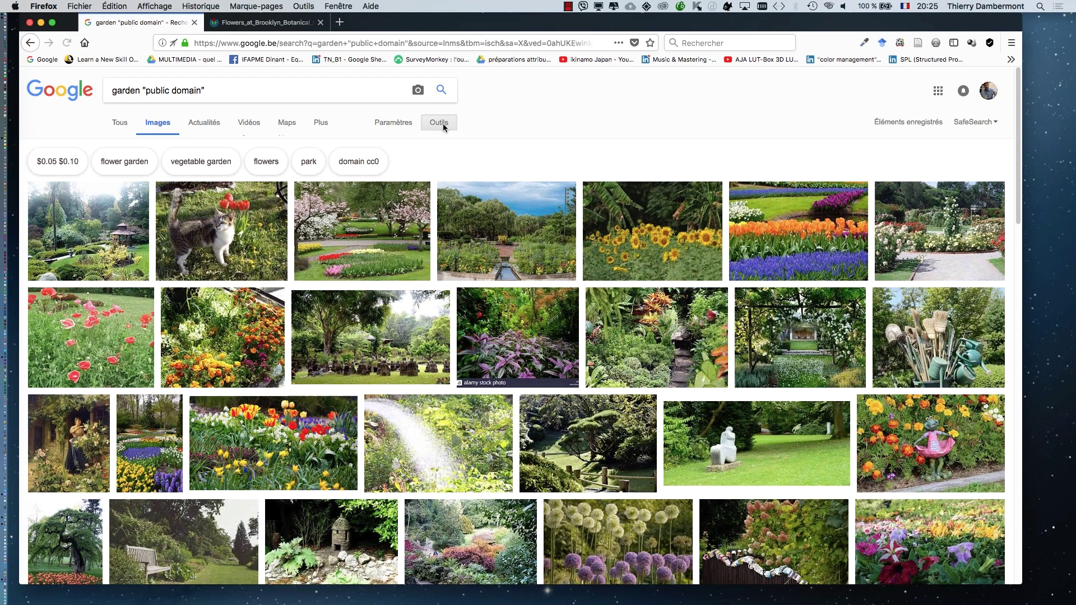
pyautogui.click(444, 124)
pyautogui.click(122, 144)
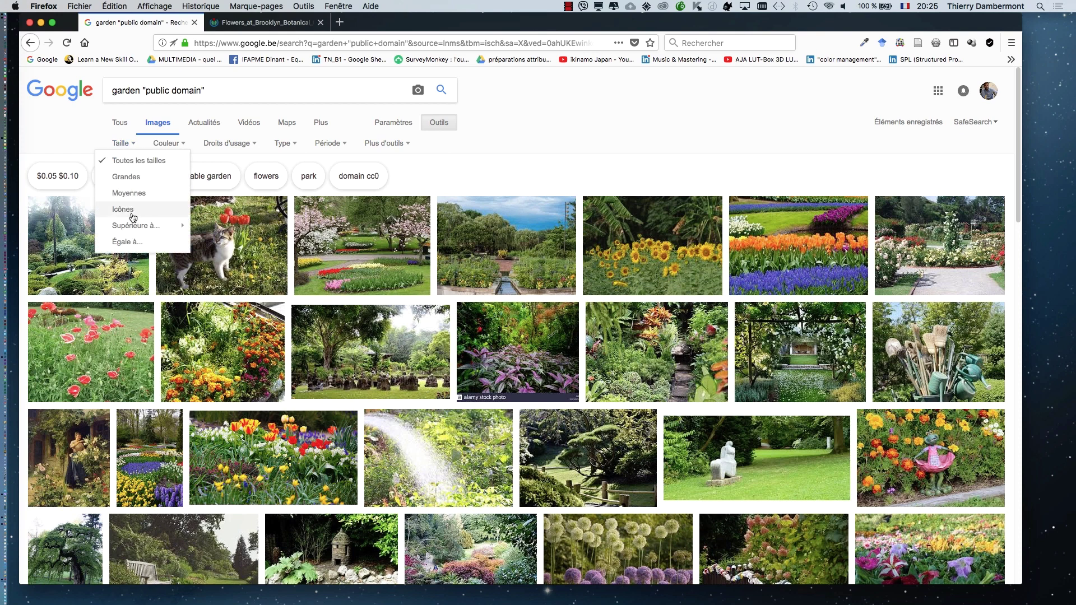
pyautogui.moveTo(137, 224)
pyautogui.click(255, 247)
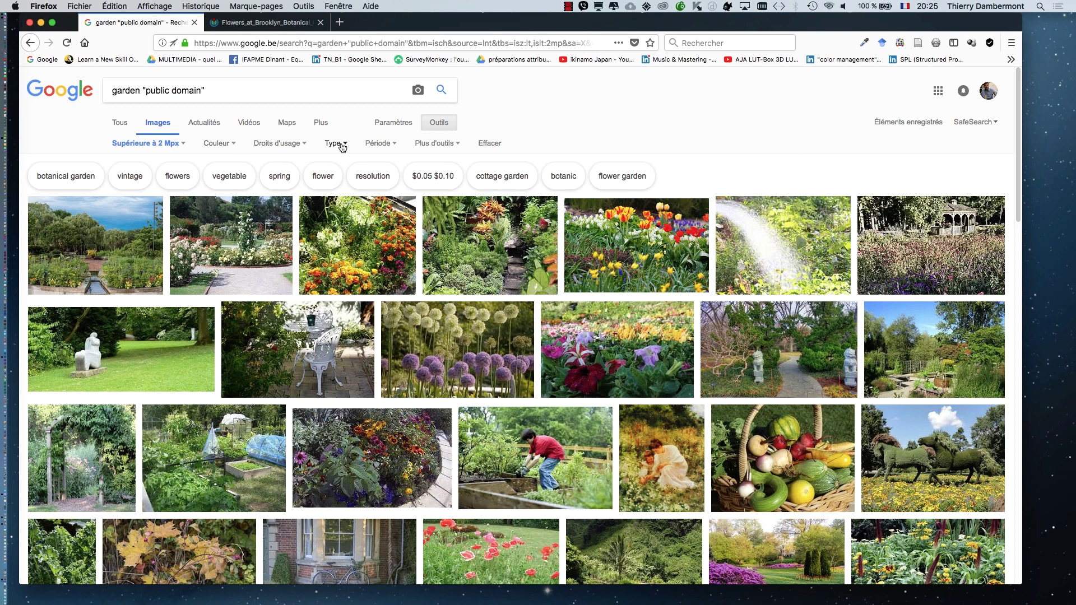
pyautogui.click(432, 146)
pyautogui.click(441, 177)
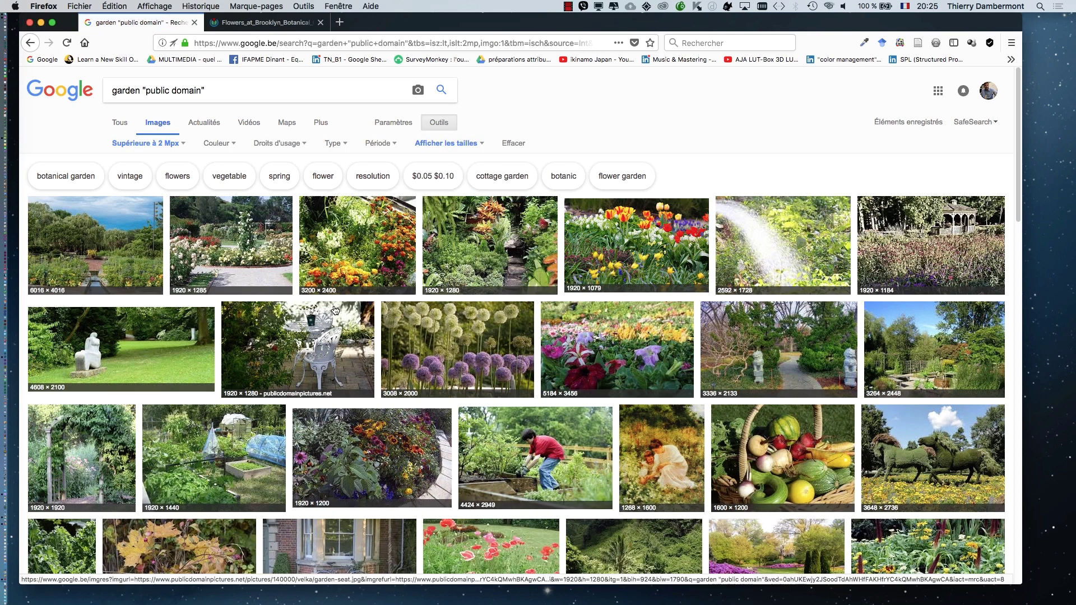
# Step: Search Google Images for portrait "public domain", replacing the word garden
pyautogui.doubleClick(139, 91)
pyautogui.write('portra')
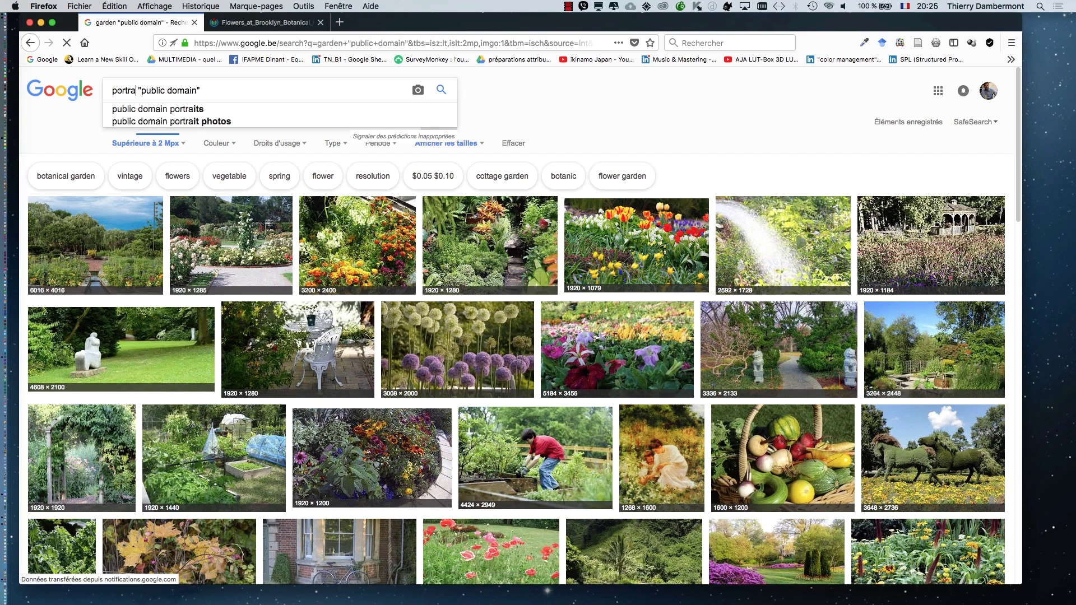
pyautogui.write('it')
pyautogui.press('Return')
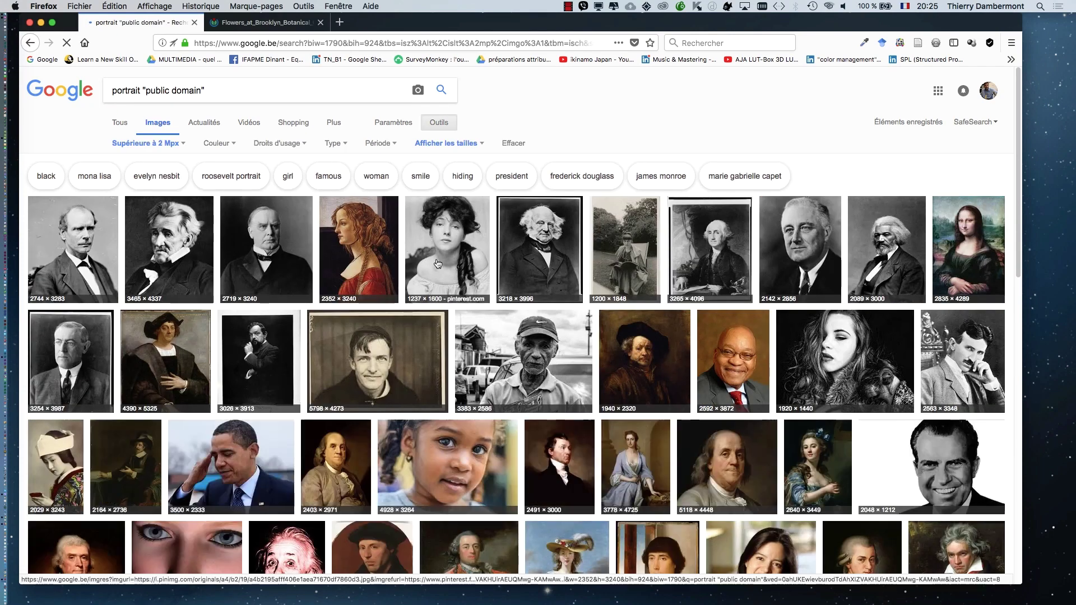
# Step: Find the 3024 × 4032 portrait of the grey-haired man with a goatee, open it full size, and save it as KW-Headshot.jpg in the portraits folder
pyautogui.scroll(-3, 650, 297)
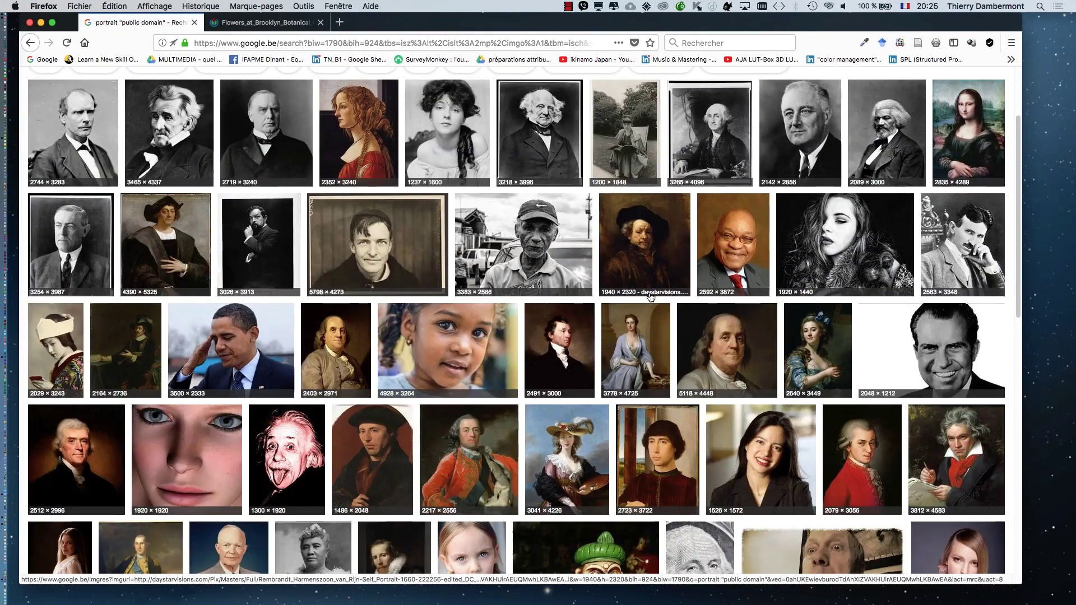
pyautogui.scroll(-1, 650, 297)
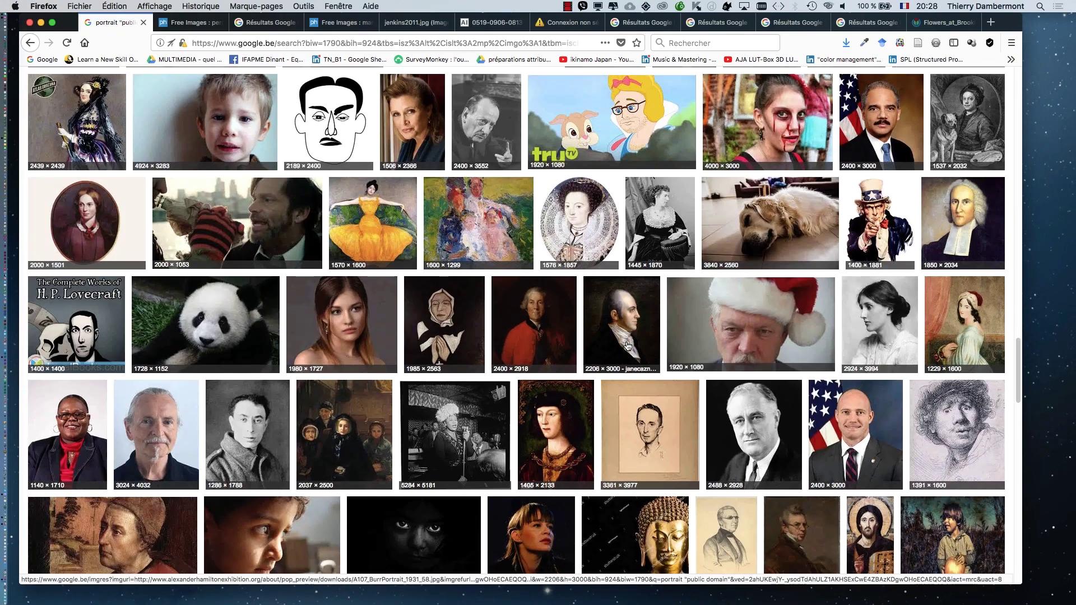
pyautogui.scroll(-4, 627, 346)
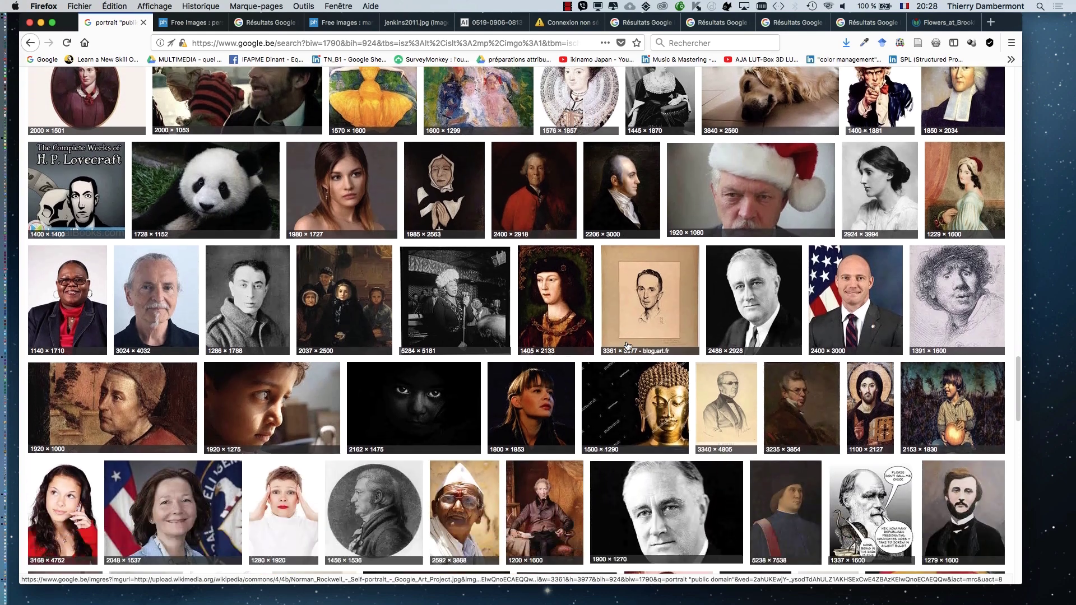
pyautogui.scroll(-3, 627, 346)
pyautogui.click(140, 207)
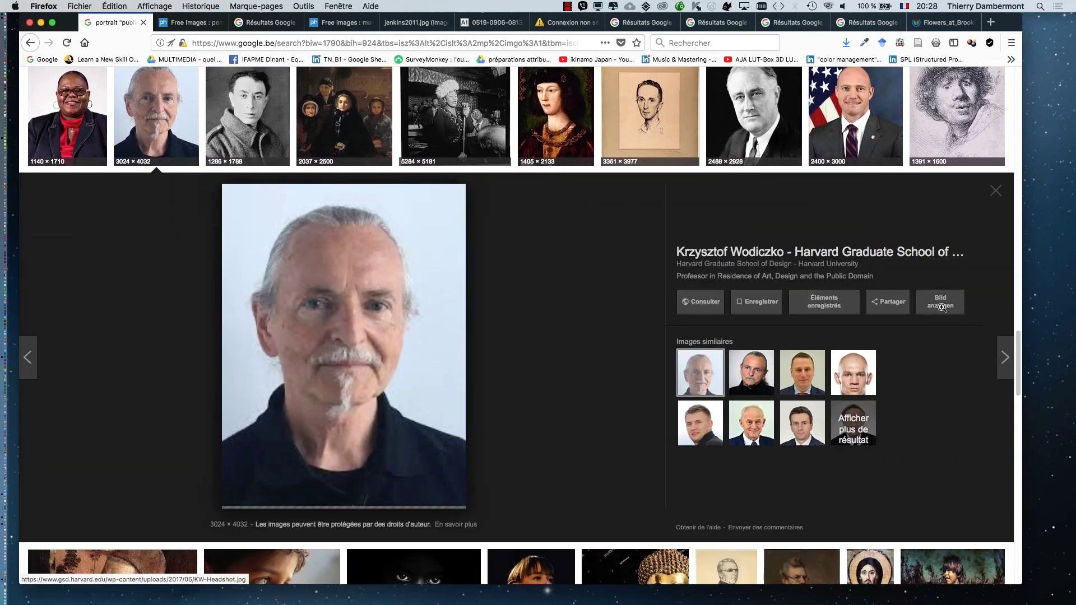
pyautogui.click(942, 308)
pyautogui.rightClick(428, 289)
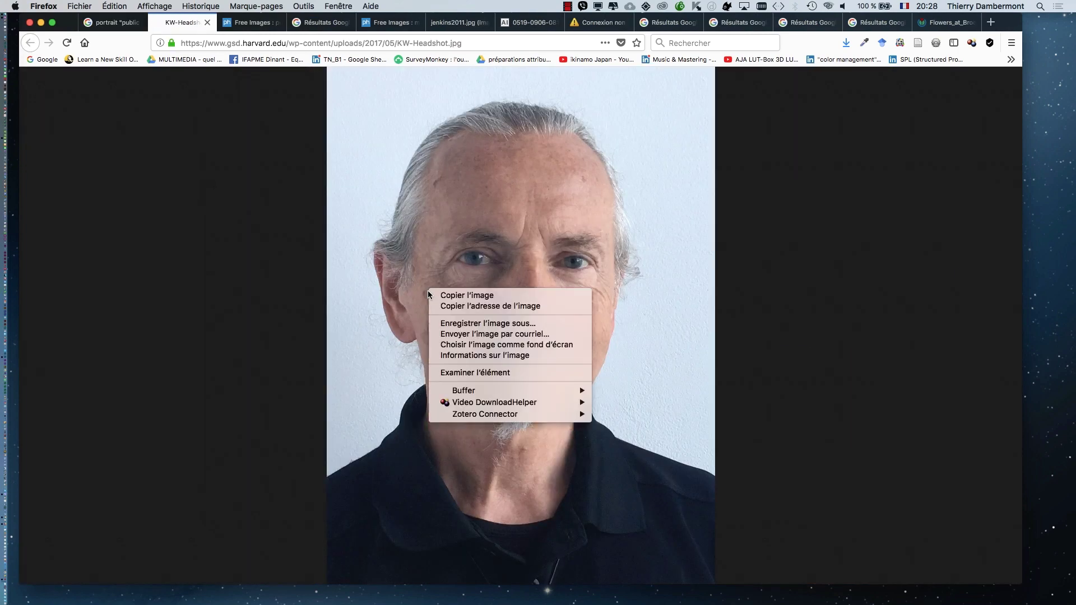
pyautogui.click(497, 324)
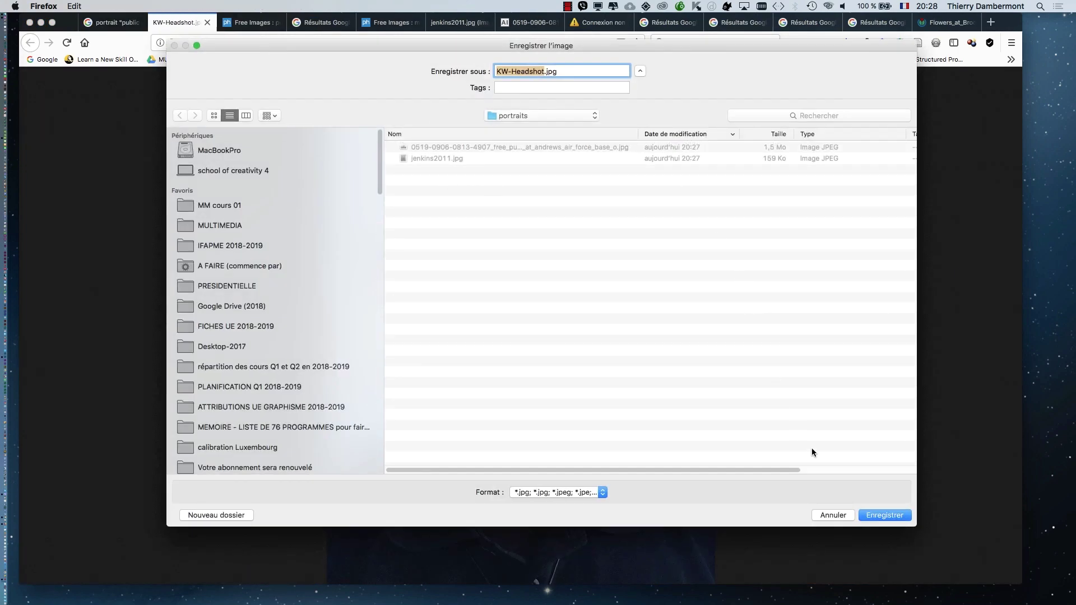
pyautogui.click(884, 515)
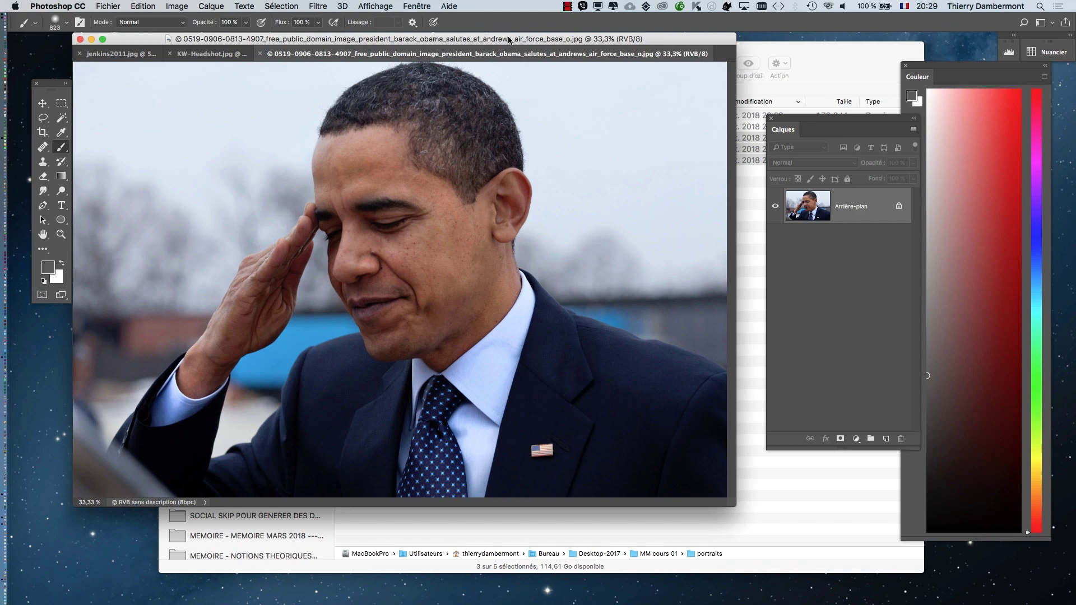
# Step: Display the photo of the saluting president in full-screen mode with menus, clear of the Calques panel
pyautogui.moveTo(509, 42); pyautogui.dragTo(518, 74)
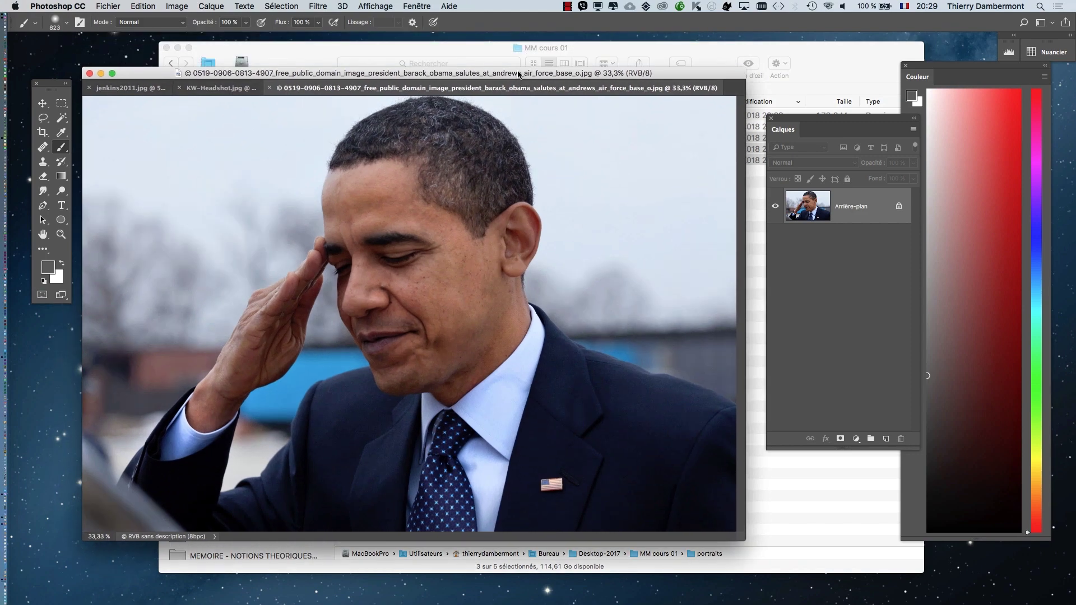
pyautogui.press('f')
pyautogui.press('space')
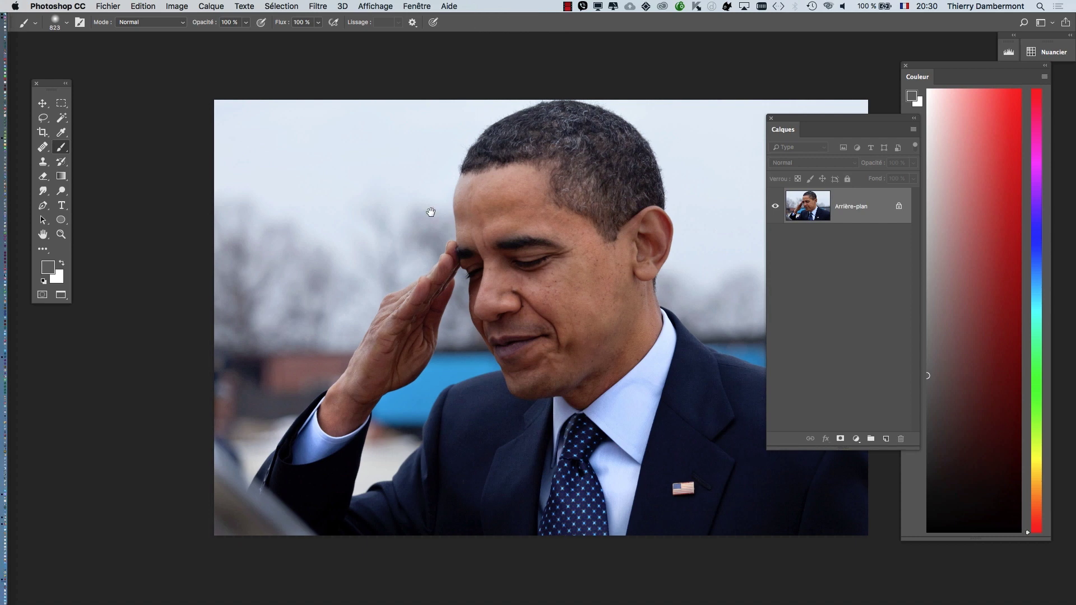
pyautogui.moveTo(431, 212); pyautogui.dragTo(365, 199)
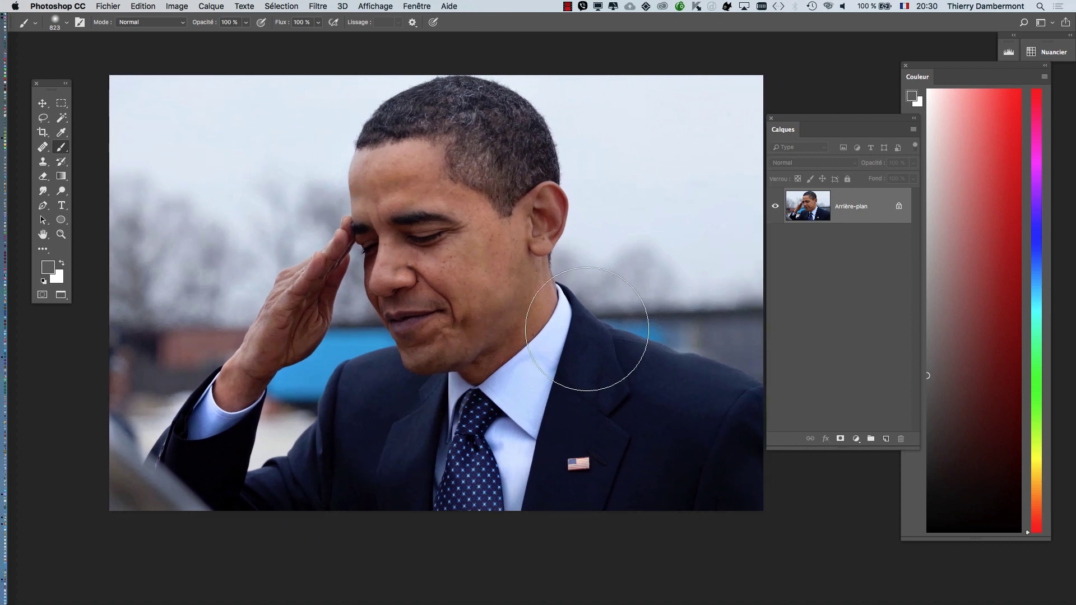
# Step: Cycle through the open portrait photos to compare them, and finish on the smiling dark-haired woman
pyautogui.hotkey('ctrl', 'Tab')
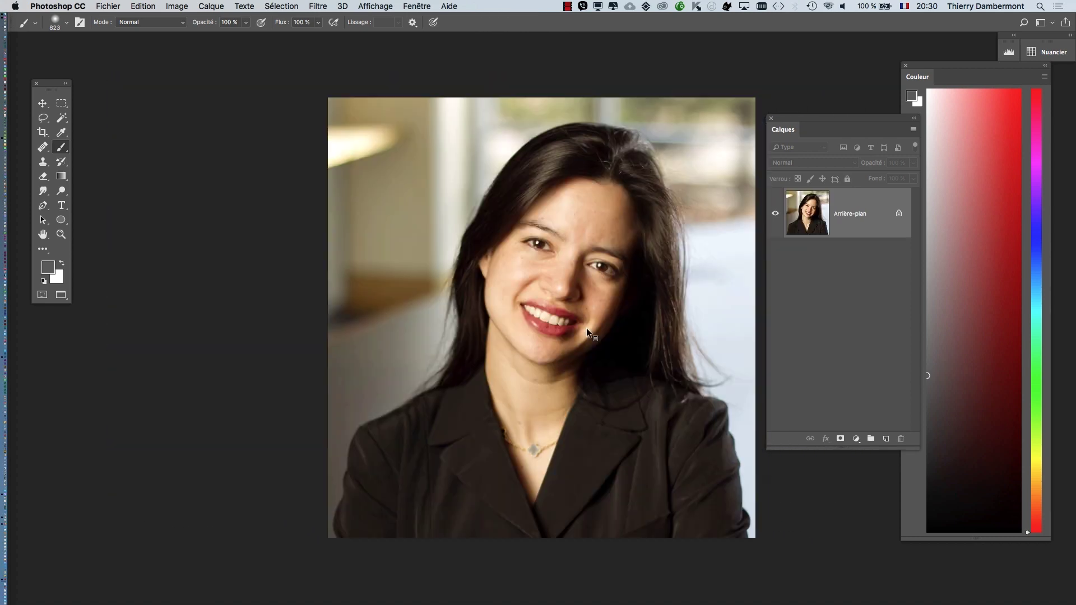
pyautogui.hotkey('ctrl', 'Tab')
pyautogui.hotkey('ctrl', 'Tab')
pyautogui.hotkey('ctrl', 'shift', 'Tab')
pyautogui.hotkey('ctrl', 'Tab')
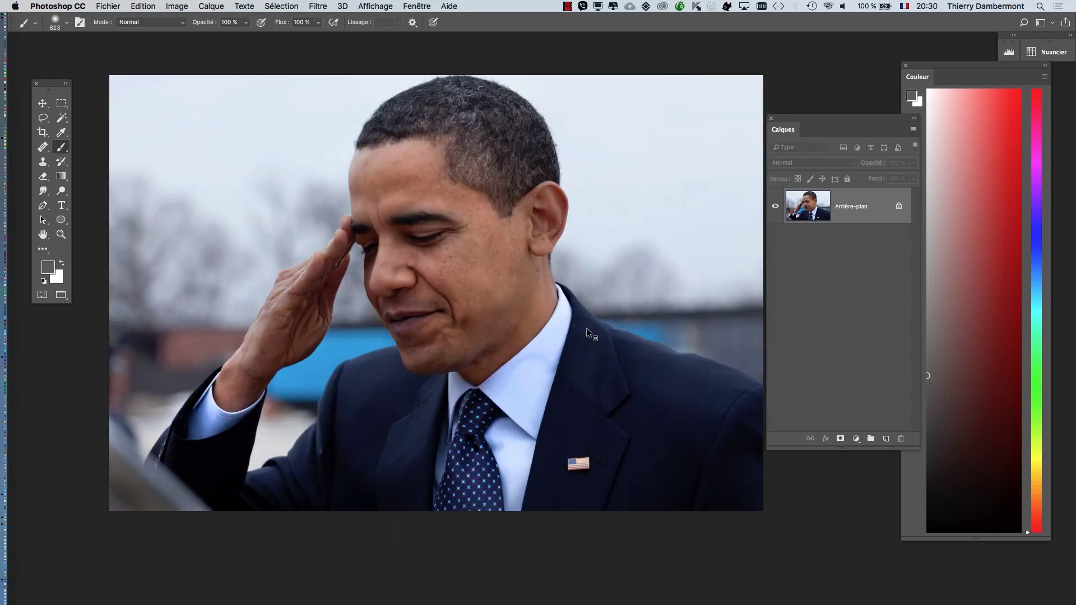
pyautogui.hotkey('ctrl', 'Tab')
pyautogui.hotkey('ctrl', 'Tab')
pyautogui.hotkey('ctrl', 'Tab')
pyautogui.hotkey('ctrl', 'Tab')
pyautogui.hotkey('ctrl', 'Tab')
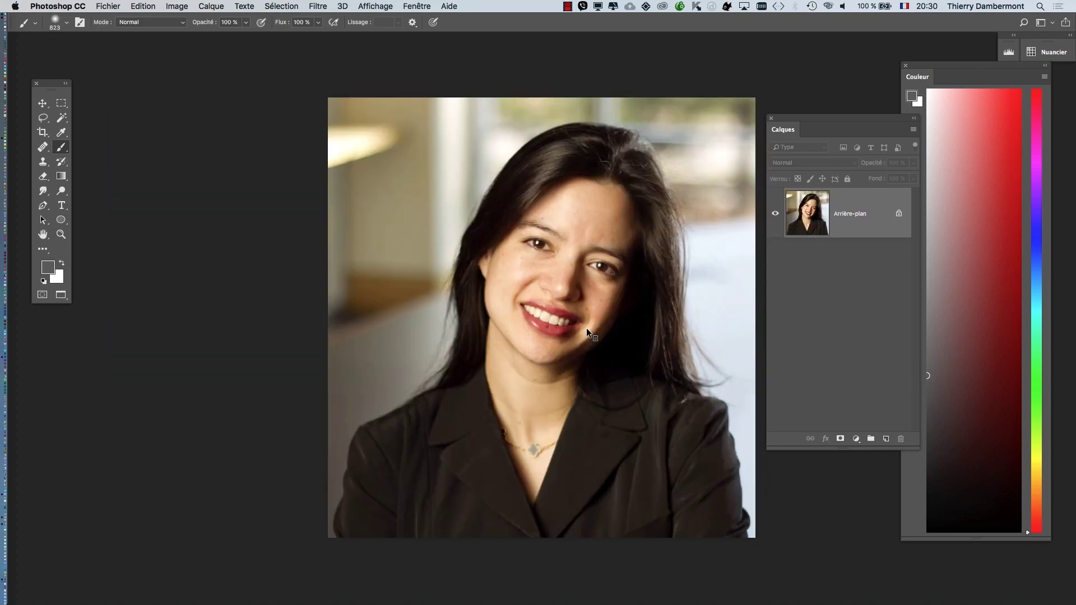
pyautogui.hotkey('ctrl', 'Tab')
pyautogui.hotkey('ctrl', 'Tab')
pyautogui.hotkey('ctrl', 'Tab')
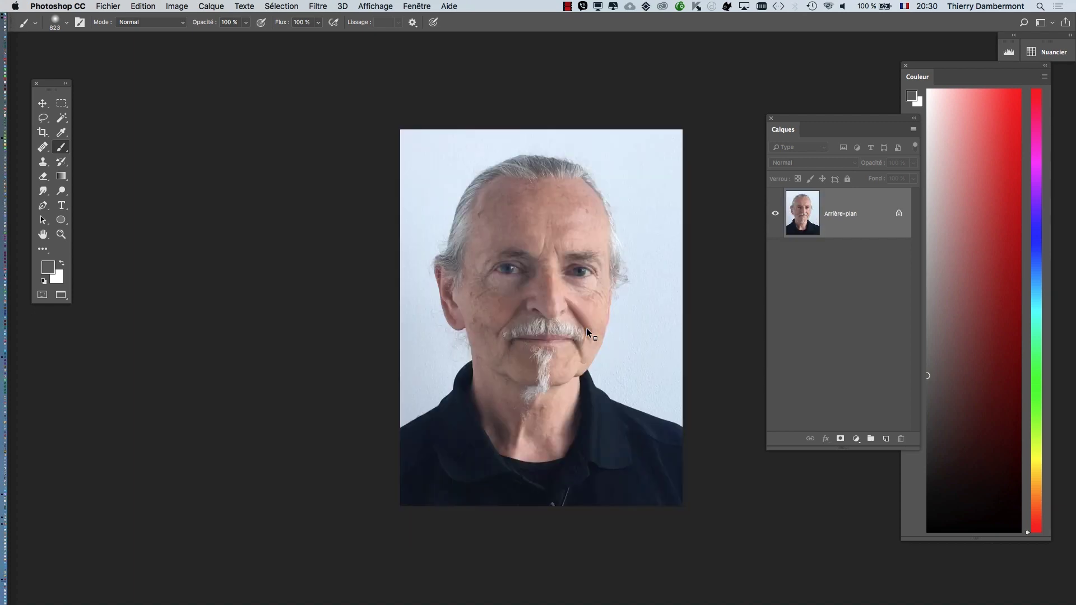
pyautogui.hotkey('ctrl', 'Tab')
pyautogui.hotkey('ctrl', 'Tab')
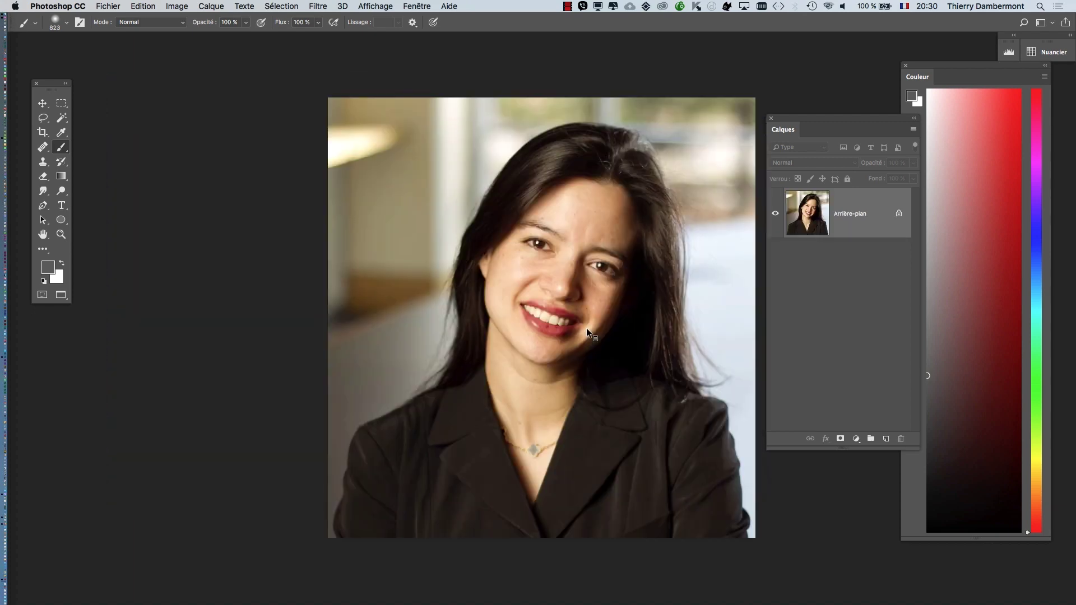
pyautogui.hotkey('ctrl', 'Tab')
pyautogui.hotkey('ctrl', 'Tab')
pyautogui.hotkey('ctrl', 'Tab')
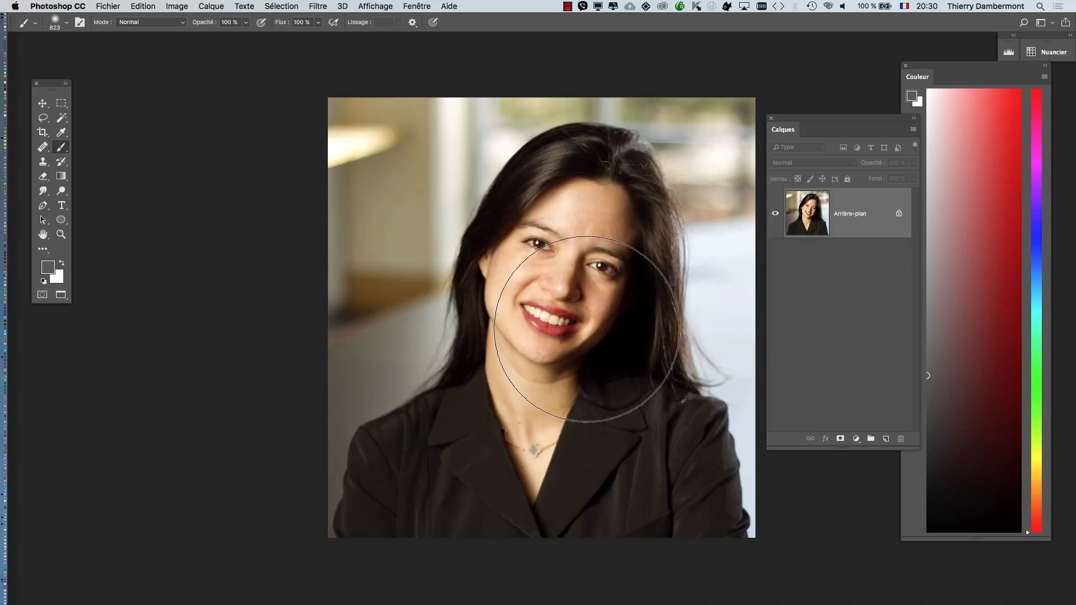
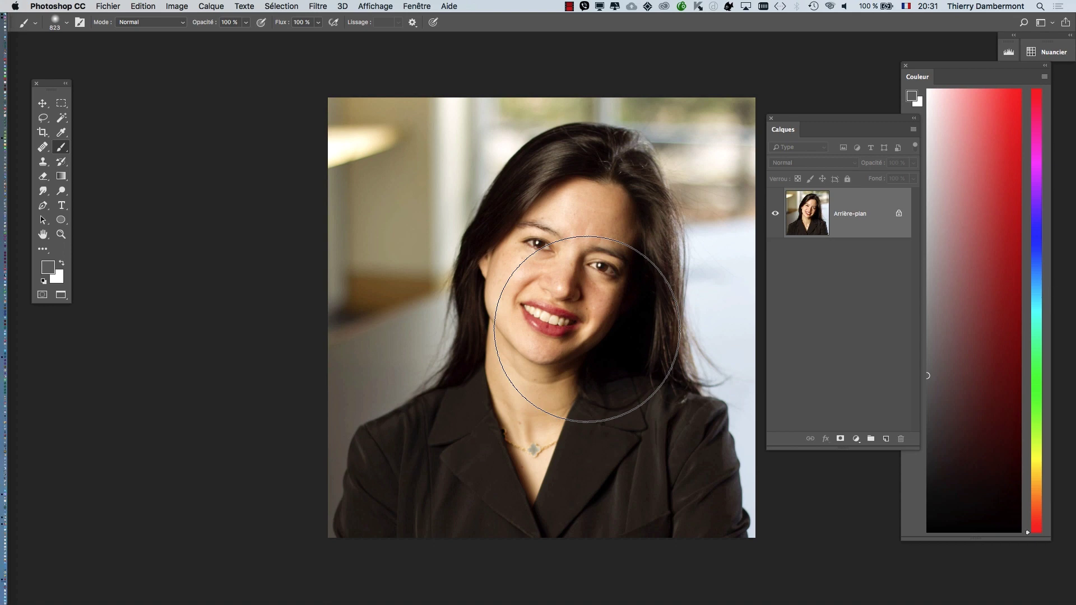
# Step: Shift the portrait clear of the floating panels and place the Calques panel beside it, made wider and shorter
pyautogui.moveTo(465, 199)
pyautogui.mouseDown()
pyautogui.moveTo(353, 228)
pyautogui.moveTo(303, 188)
pyautogui.mouseUp()
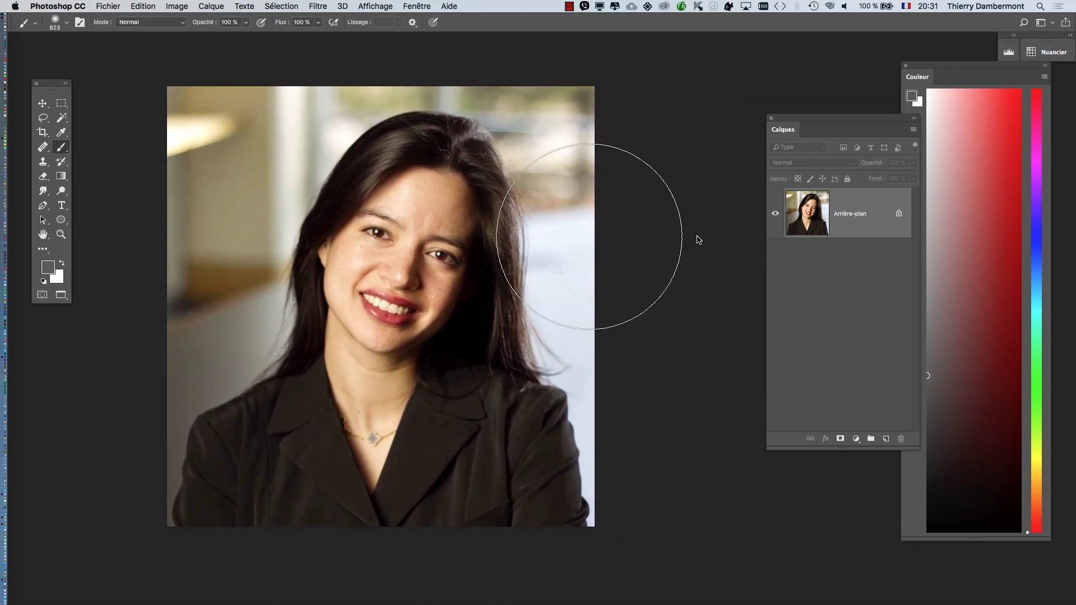
pyautogui.click(45, 104)
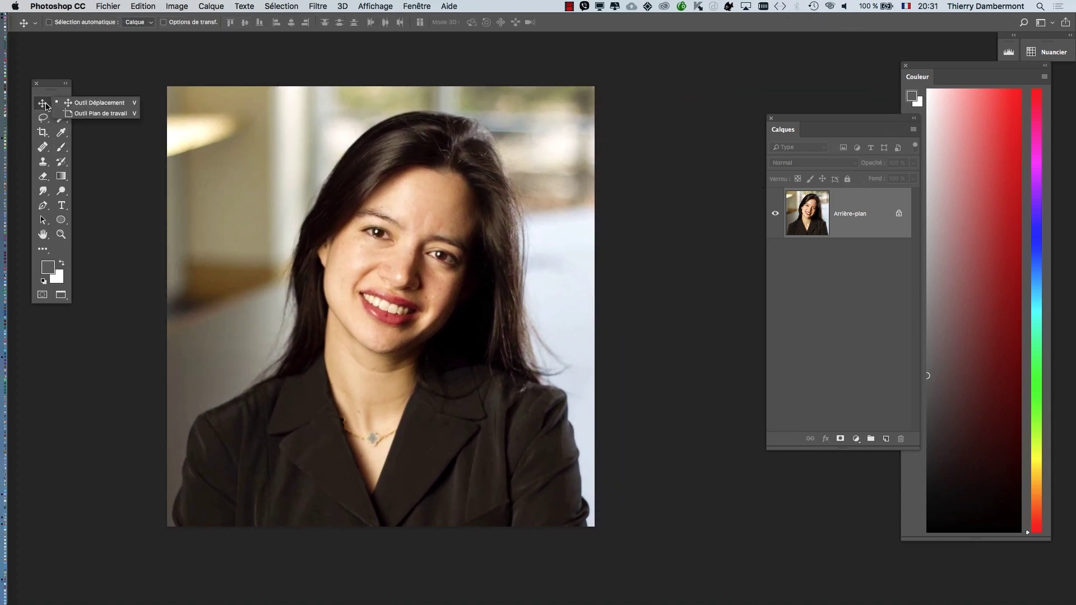
pyautogui.click(810, 118)
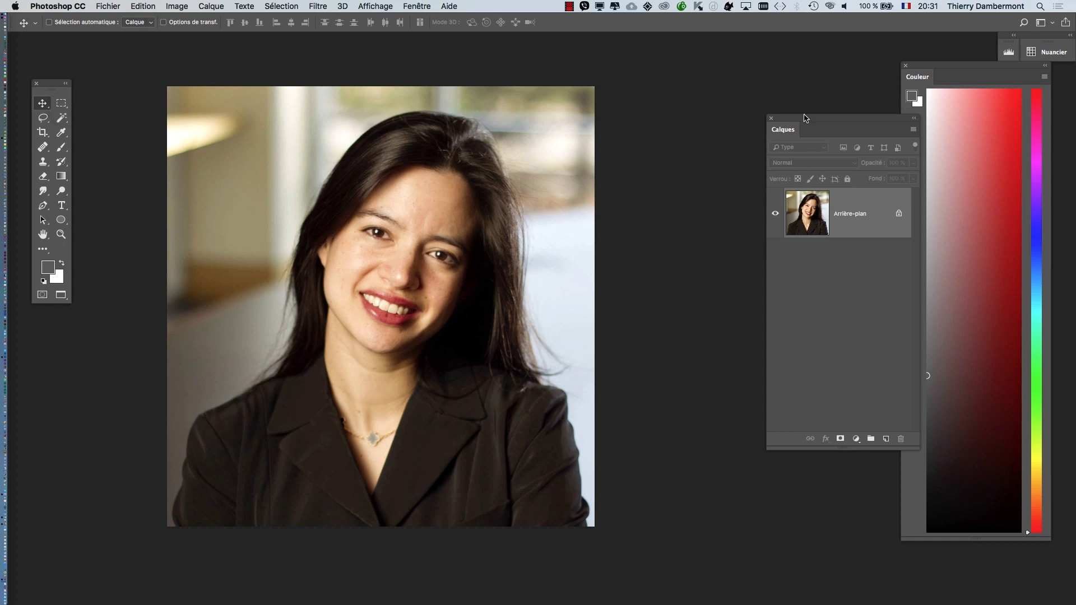
pyautogui.moveTo(805, 118); pyautogui.dragTo(664, 101)
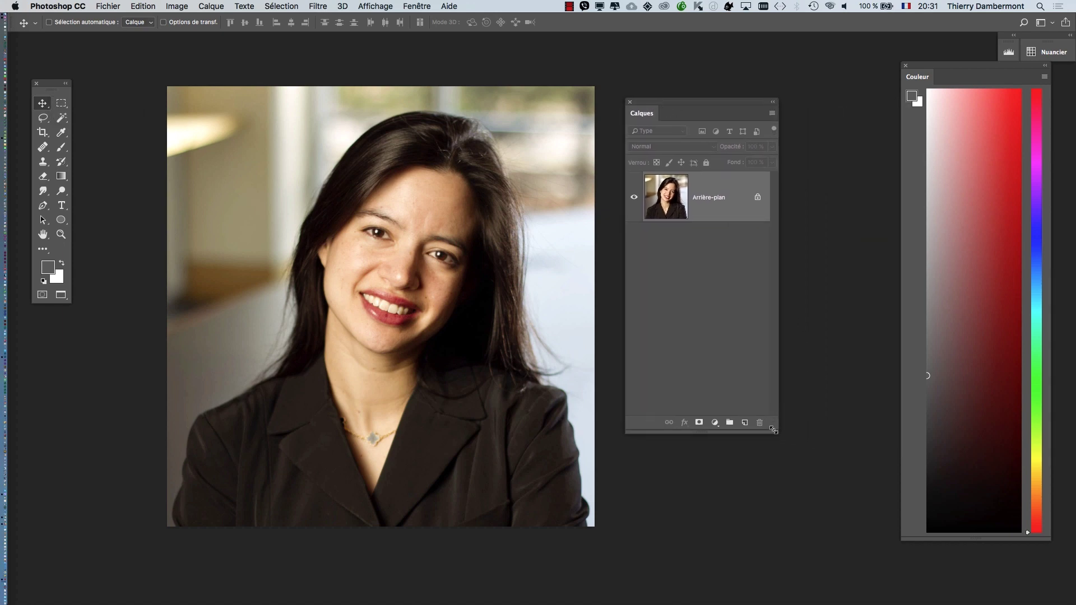
pyautogui.moveTo(774, 432); pyautogui.dragTo(837, 327)
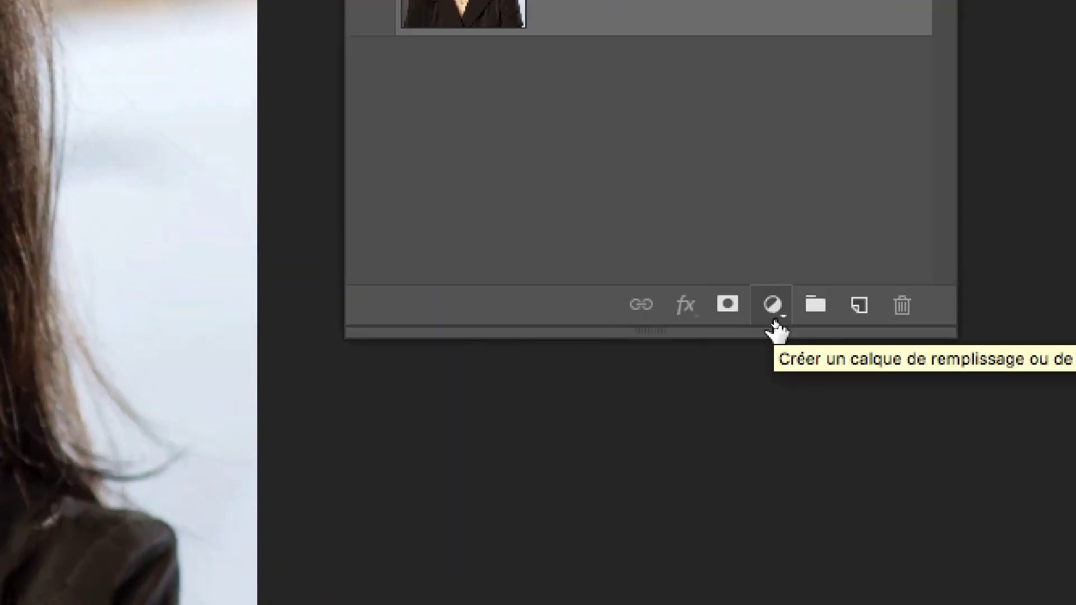
# Step: Add a Courbes adjustment layer and float its Propriétés panel separately beneath the Calques panel
pyautogui.click(773, 313)
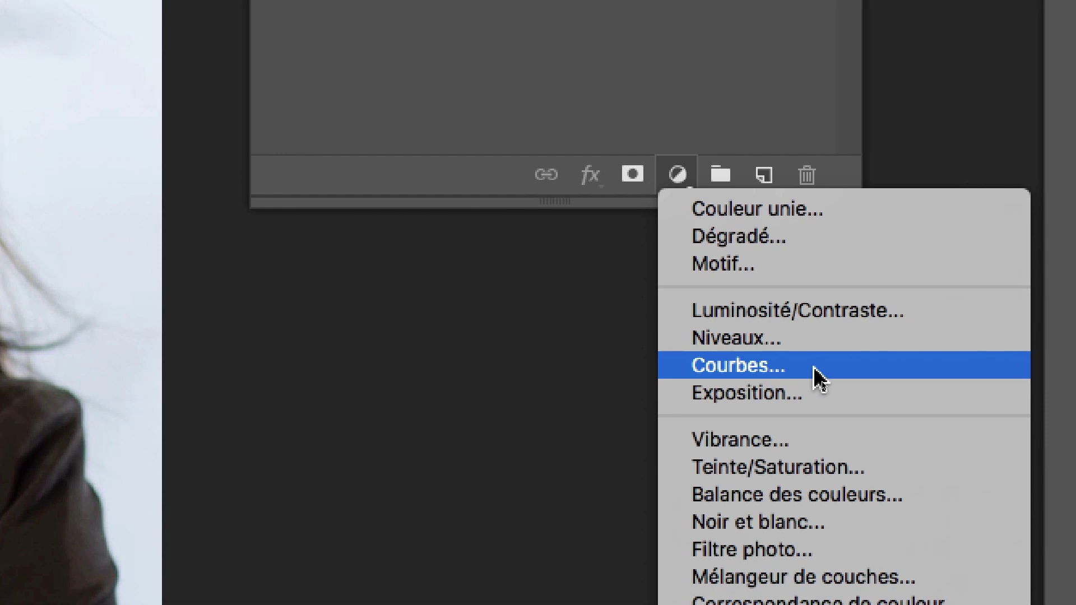
pyautogui.click(811, 367)
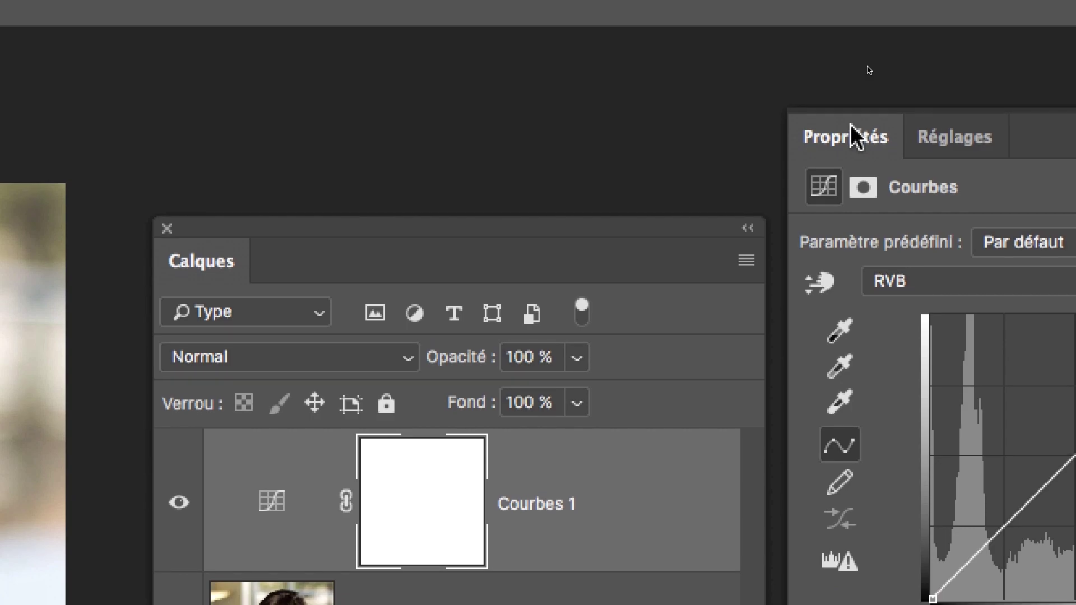
pyautogui.moveTo(852, 134); pyautogui.dragTo(597, 127)
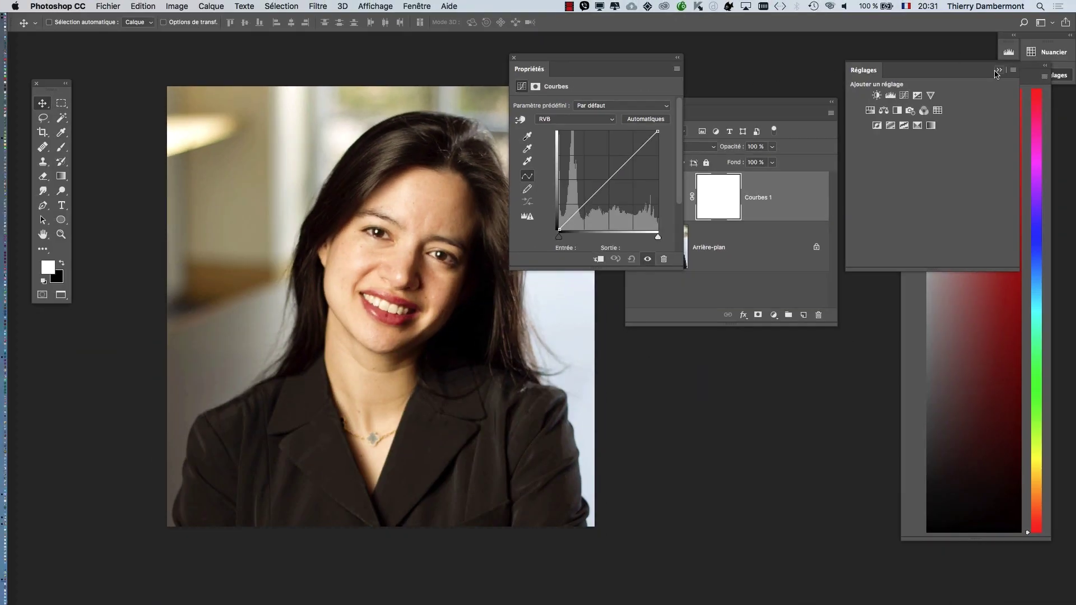
pyautogui.click(998, 71)
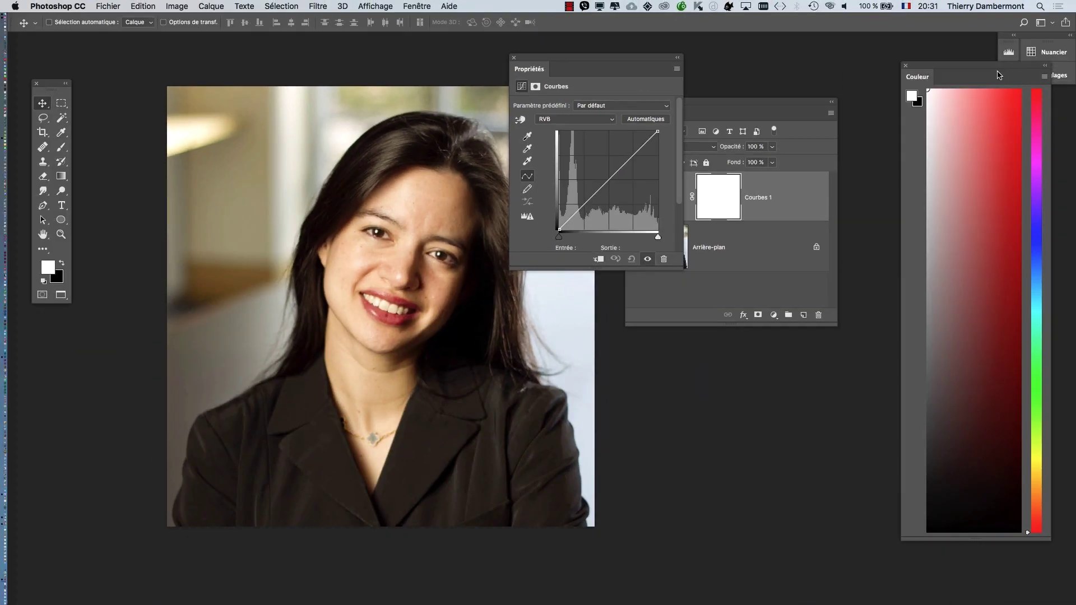
pyautogui.moveTo(563, 58); pyautogui.dragTo(646, 354)
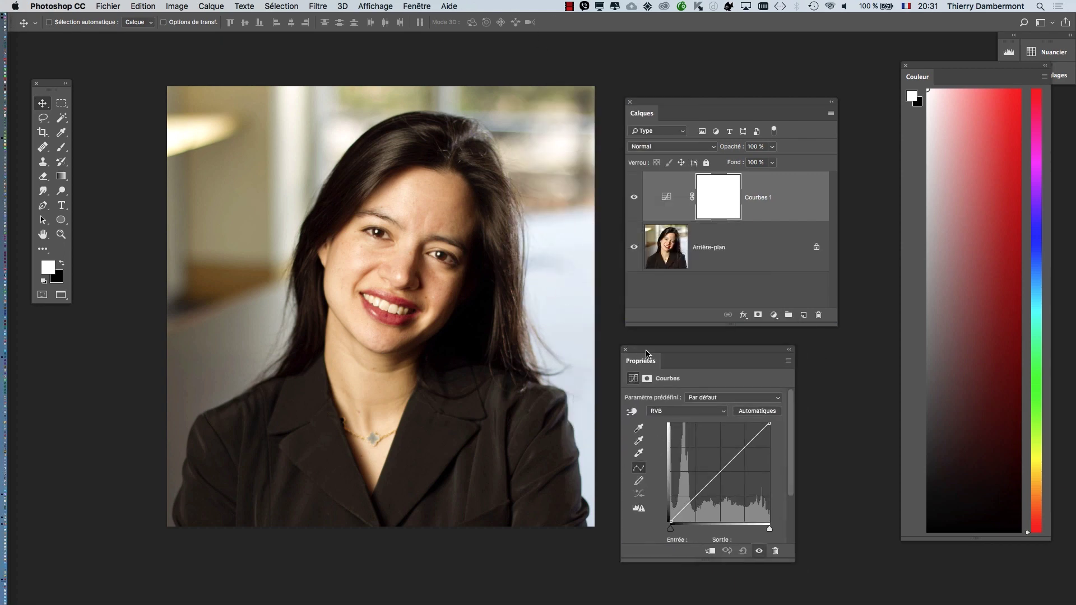
# Step: Move the Calques panel over the Couleur panel and enlarge the Propriétés panel to show the curve graph bigger
pyautogui.moveTo(650, 102); pyautogui.dragTo(72, 370)
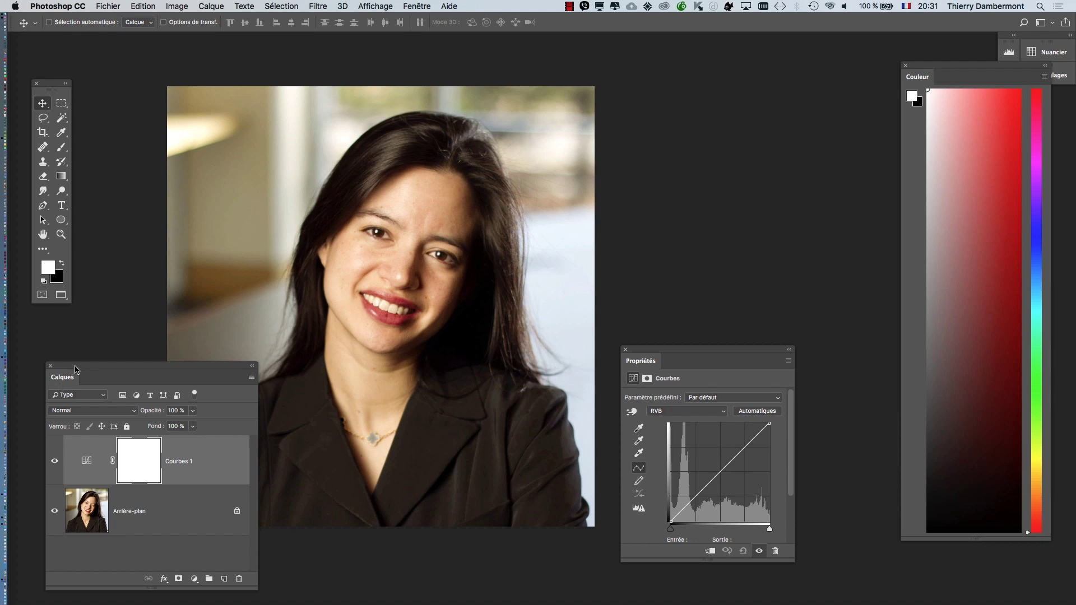
pyautogui.moveTo(76, 370); pyautogui.dragTo(870, 148)
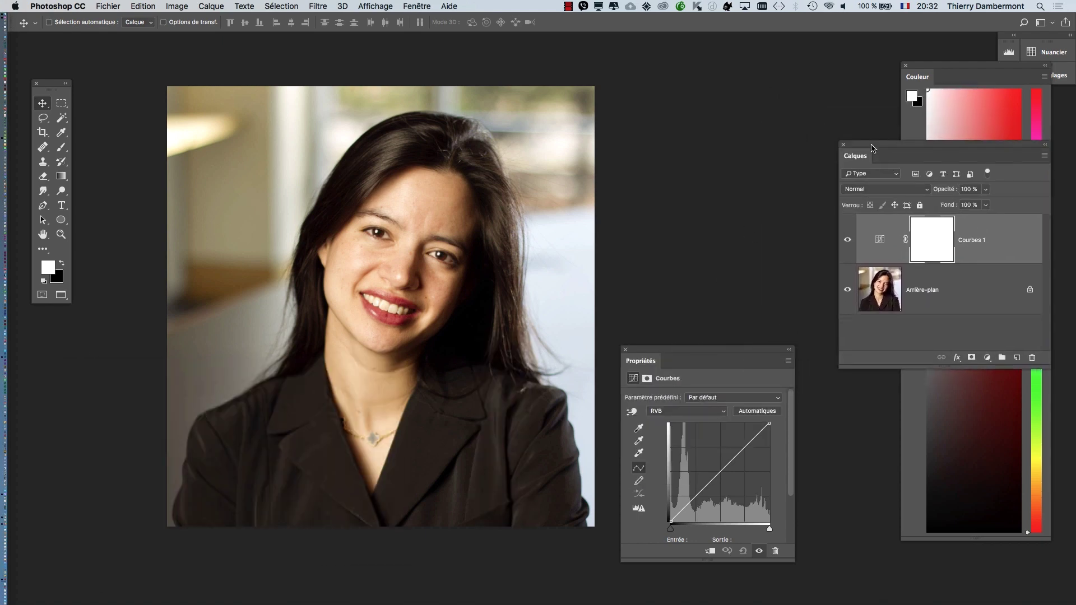
pyautogui.moveTo(739, 352); pyautogui.dragTo(732, 132)
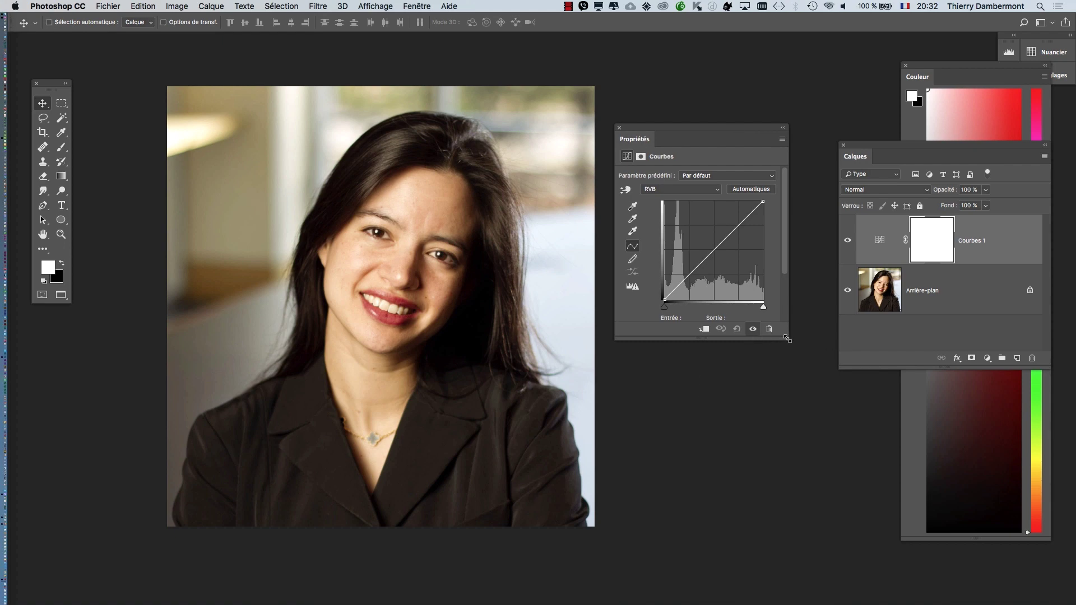
pyautogui.moveTo(787, 339); pyautogui.dragTo(937, 414)
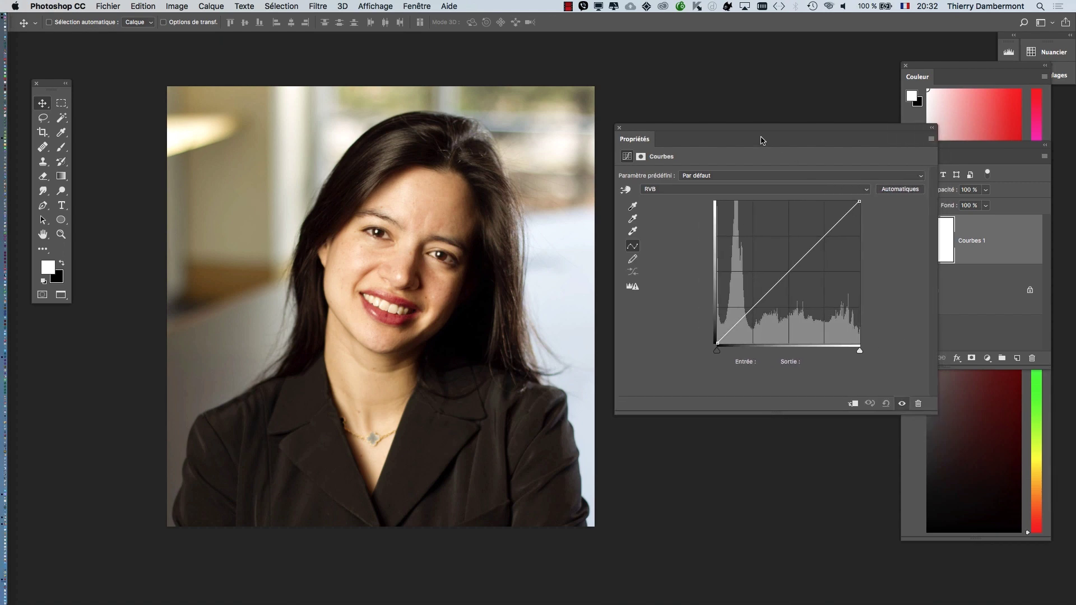
pyautogui.moveTo(760, 135); pyautogui.dragTo(742, 65)
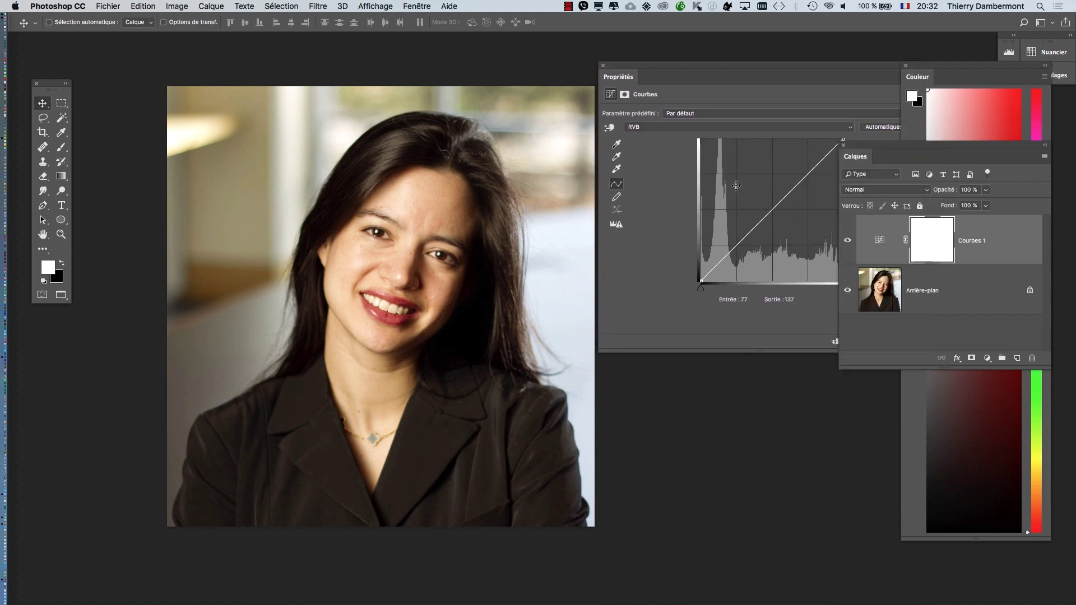
# Step: Close the Calques panel and fit a narrower Propriétés panel between the portrait and the Couleur panel
pyautogui.click(843, 146)
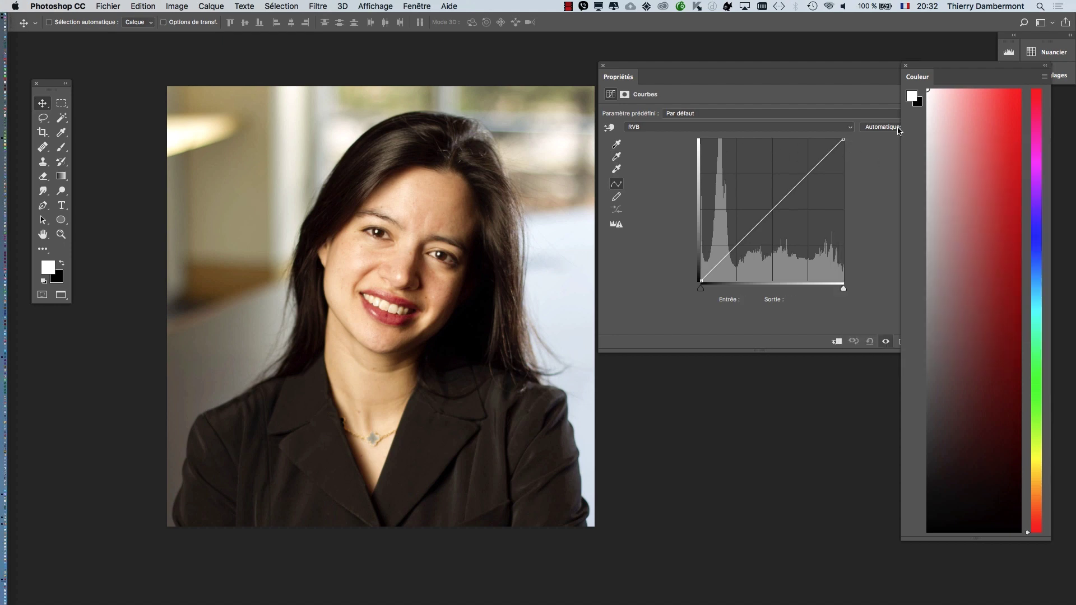
pyautogui.moveTo(827, 65); pyautogui.dragTo(747, 72)
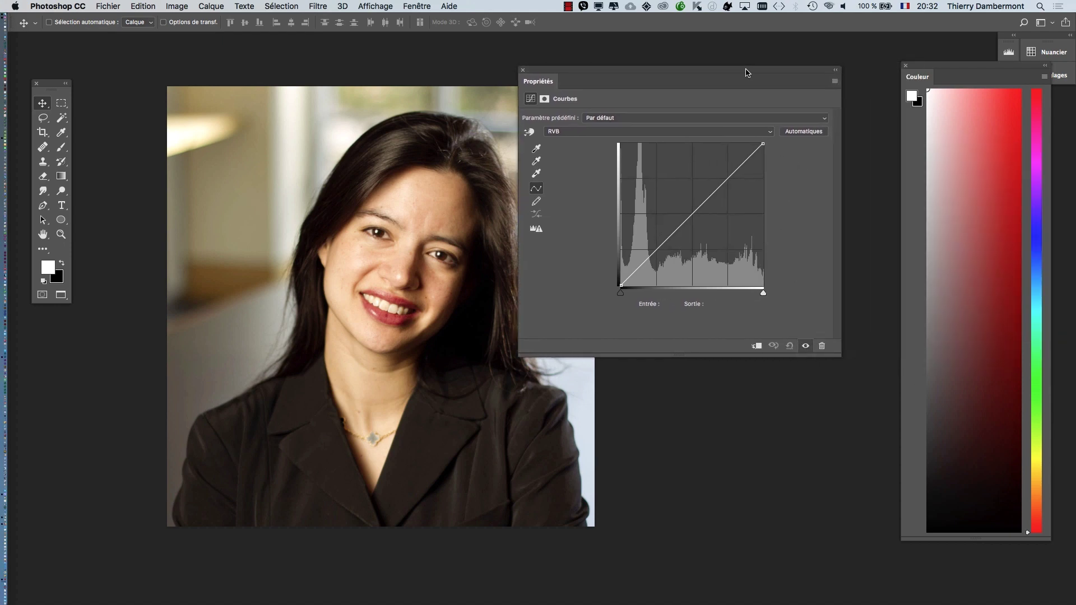
pyautogui.moveTo(841, 357); pyautogui.dragTo(703, 364)
pyautogui.moveTo(584, 81); pyautogui.dragTo(700, 97)
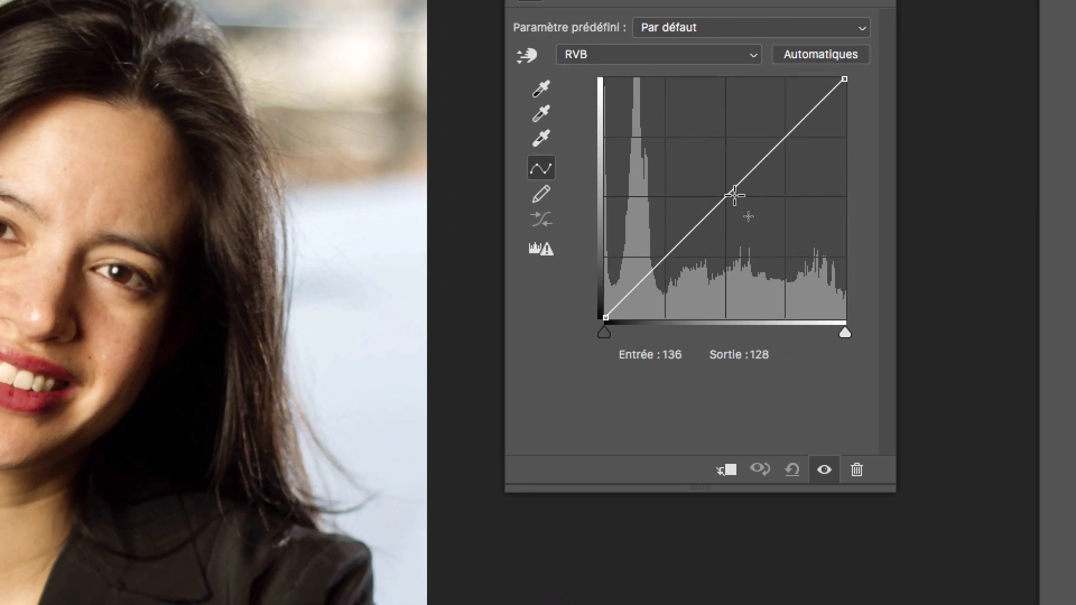
# Step: Add a point mid-curve on the RVB curve, lower it to input 144, output 73, and raise it again to brighten the portrait
pyautogui.click(788, 283)
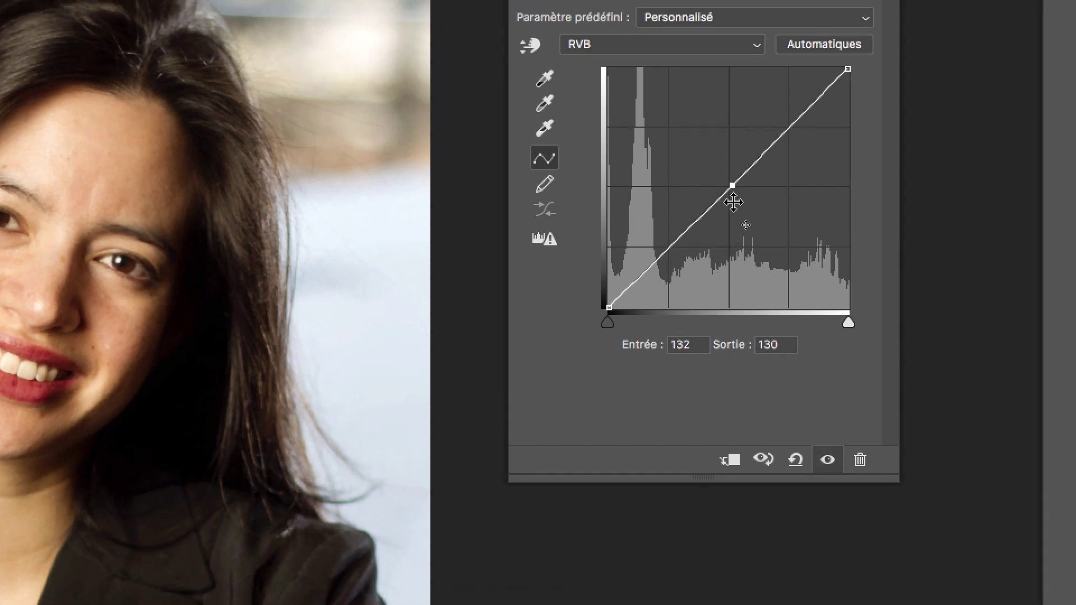
pyautogui.moveTo(738, 169); pyautogui.dragTo(753, 248)
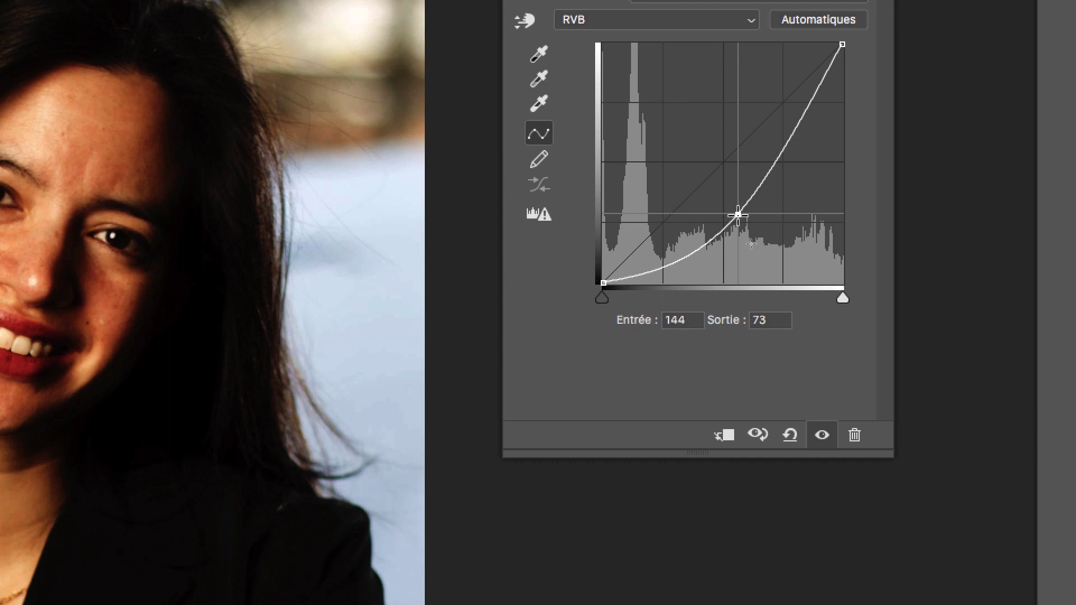
pyautogui.moveTo(738, 213); pyautogui.dragTo(753, 135)
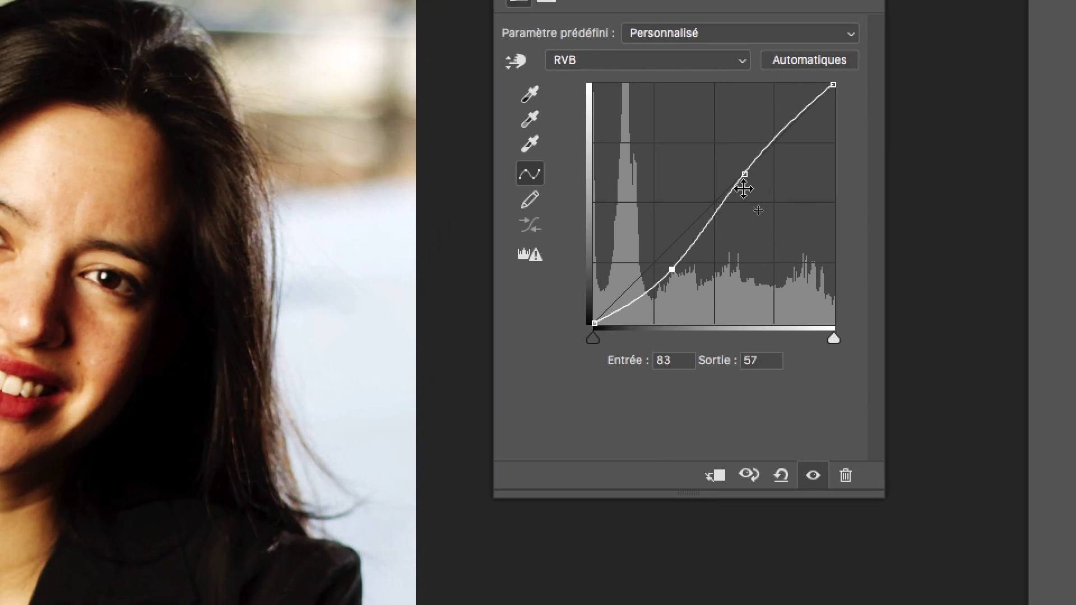
# Step: Try a contrasting S-curve on RVB with points at 149/179 and 77/59, and invert it into a contrast-reducing curve
pyautogui.moveTo(744, 182); pyautogui.dragTo(734, 163)
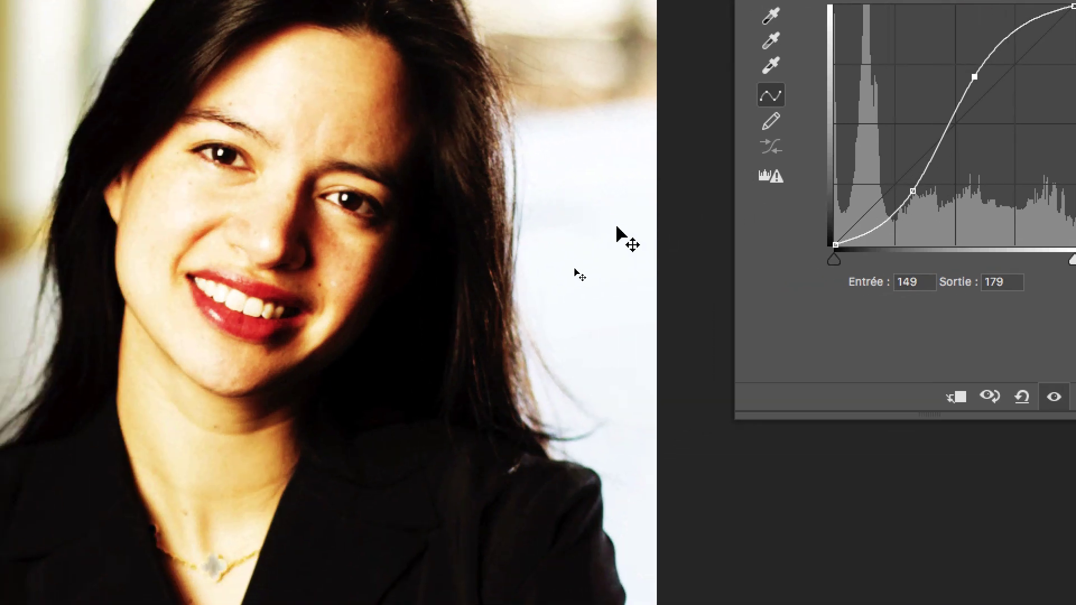
pyautogui.moveTo(913, 192); pyautogui.dragTo(907, 189)
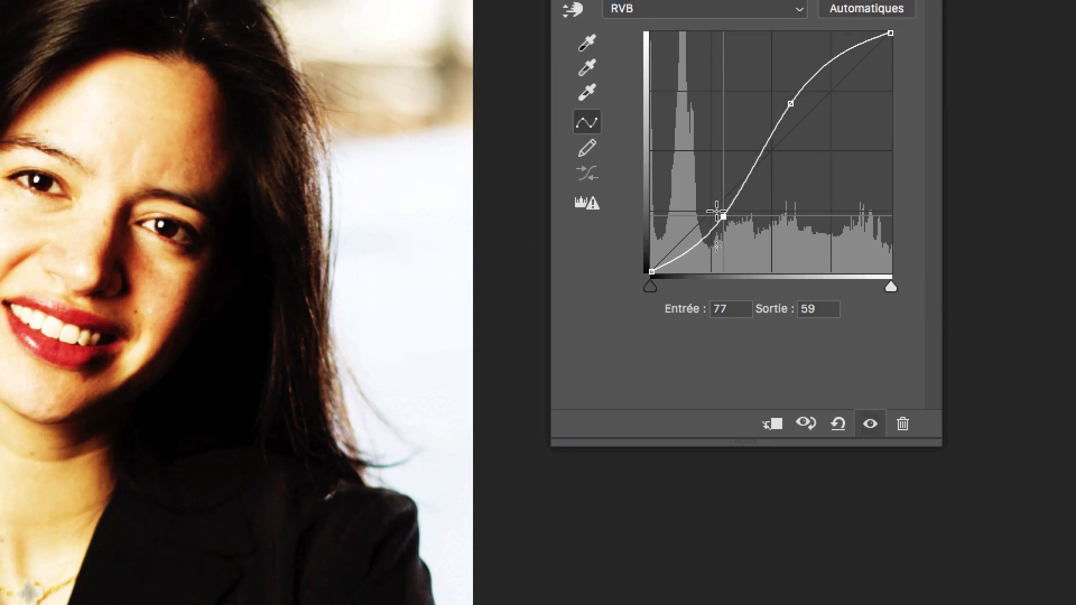
pyautogui.moveTo(717, 212); pyautogui.dragTo(777, 190)
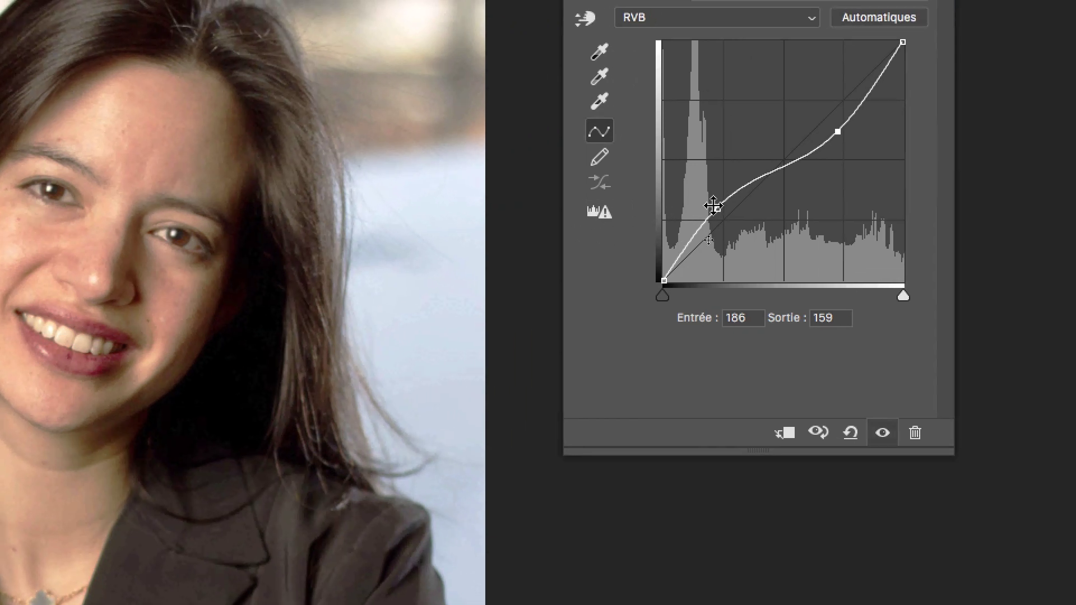
# Step: Bend the RVB curve back into an S, with the shadow point at 76/57 and the highlight point at 162/190
pyautogui.click(952, 174)
pyautogui.moveTo(717, 207); pyautogui.dragTo(728, 217)
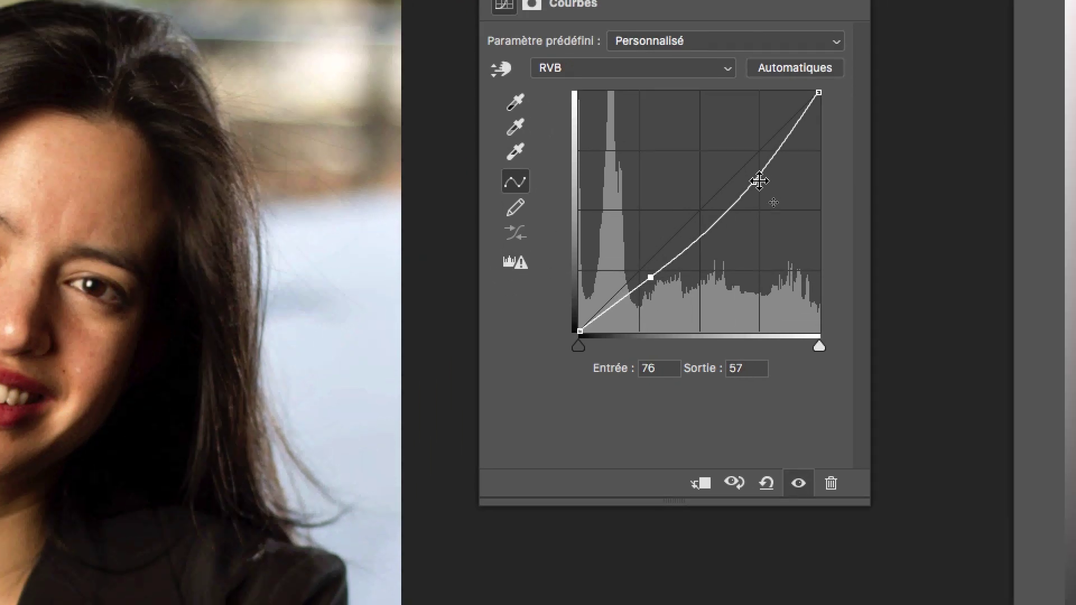
pyautogui.click(831, 122)
pyautogui.moveTo(758, 181); pyautogui.dragTo(736, 153)
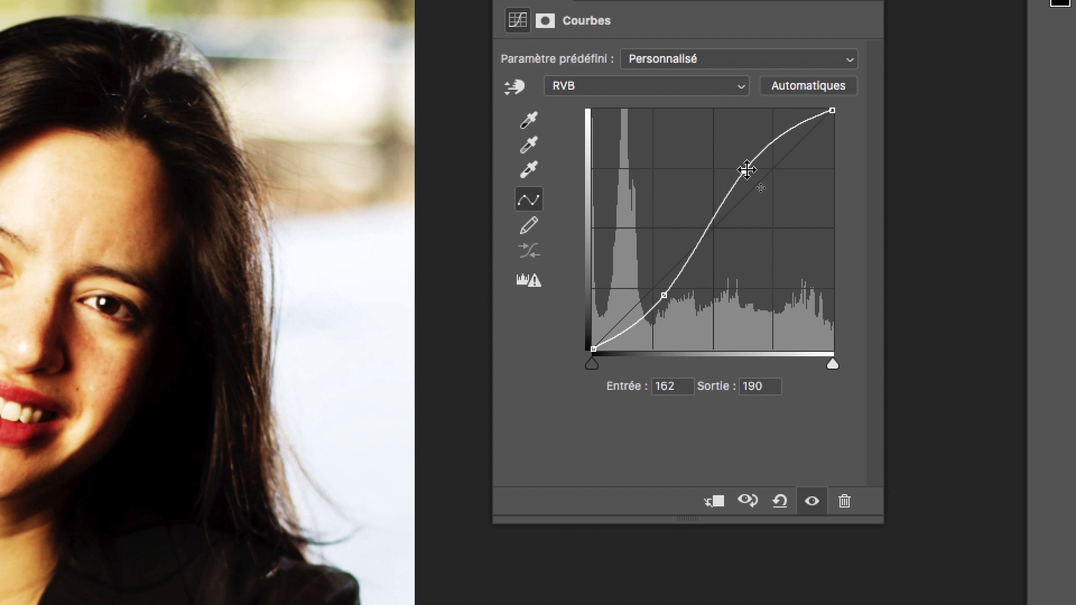
# Step: Remove the highlight and shadow points from the RVB curve to restore the straight diagonal
pyautogui.moveTo(746, 170); pyautogui.dragTo(887, 215)
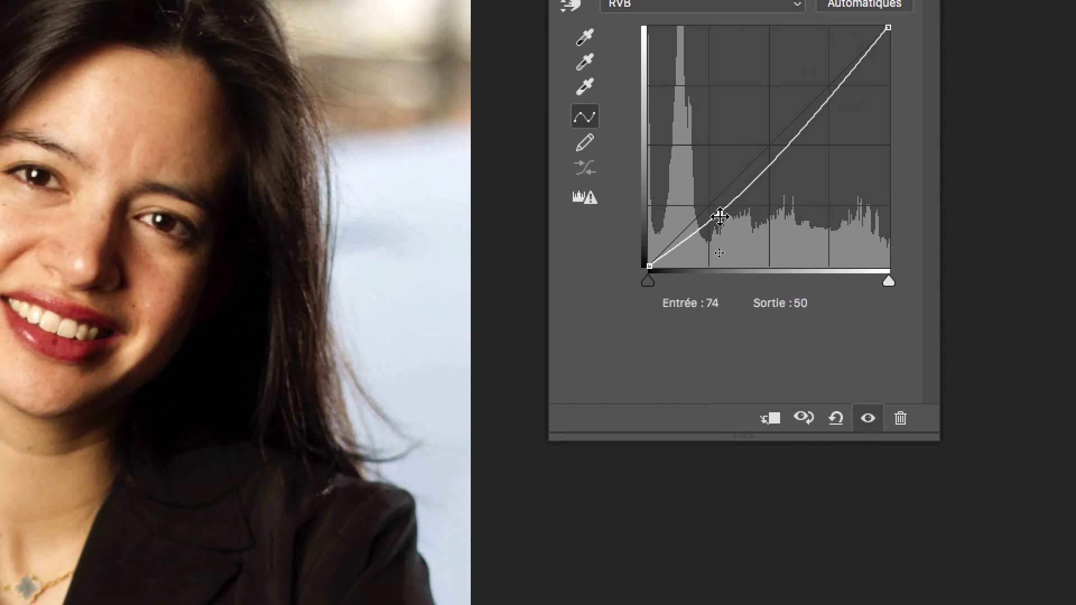
pyautogui.moveTo(655, 231); pyautogui.dragTo(855, 233)
pyautogui.moveTo(789, 216); pyautogui.dragTo(796, 219)
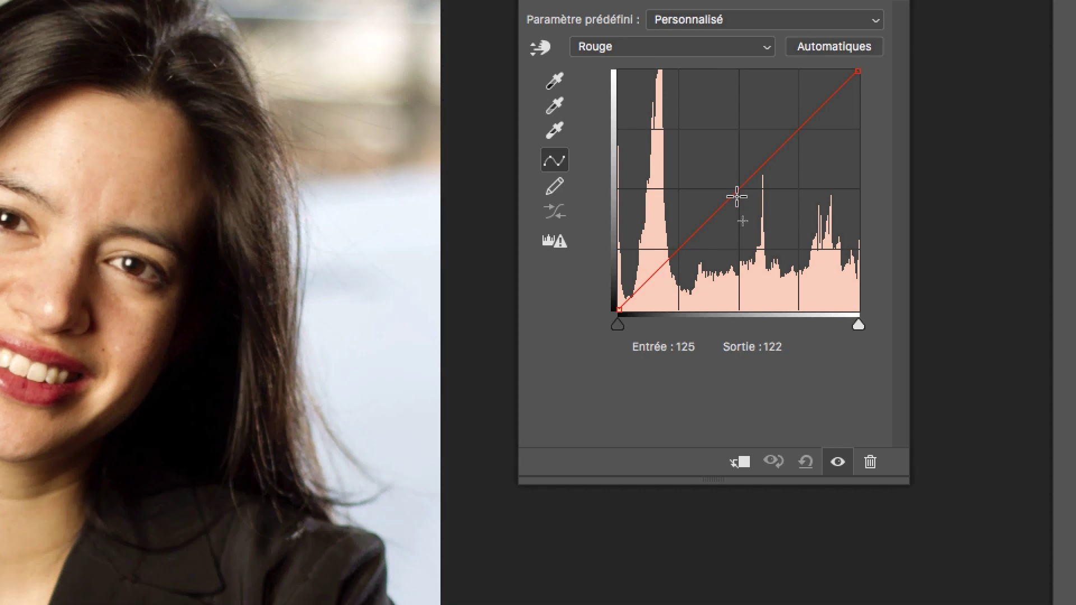
# Step: Try lowering the Rouge channel's curve to input 154, output 66, and bring the point back onto the diagonal at 120
pyautogui.click(770, 272)
pyautogui.moveTo(733, 192); pyautogui.dragTo(782, 283)
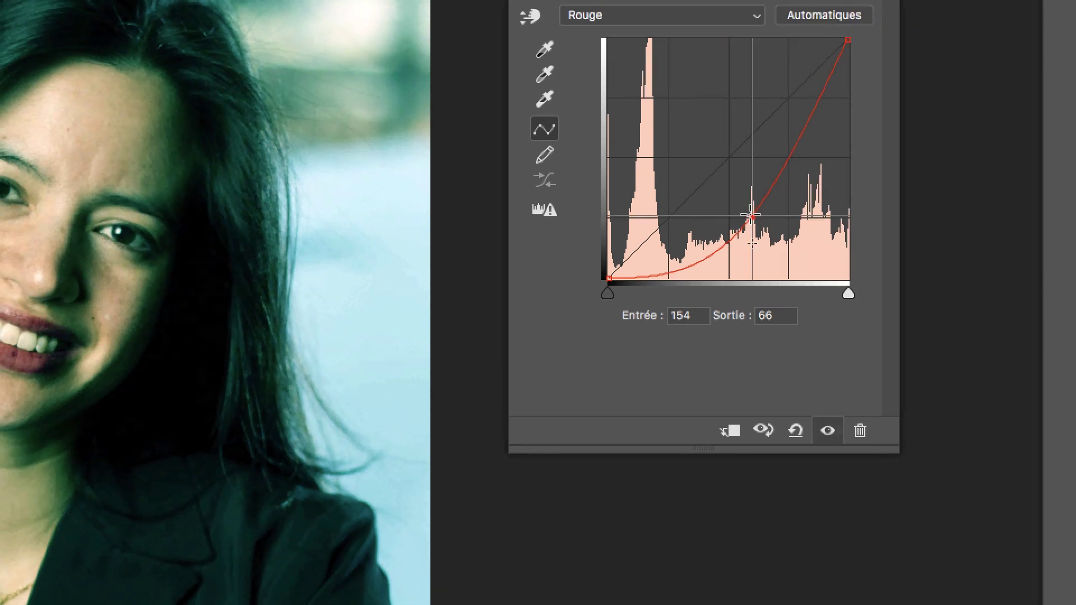
pyautogui.moveTo(752, 214); pyautogui.dragTo(721, 166)
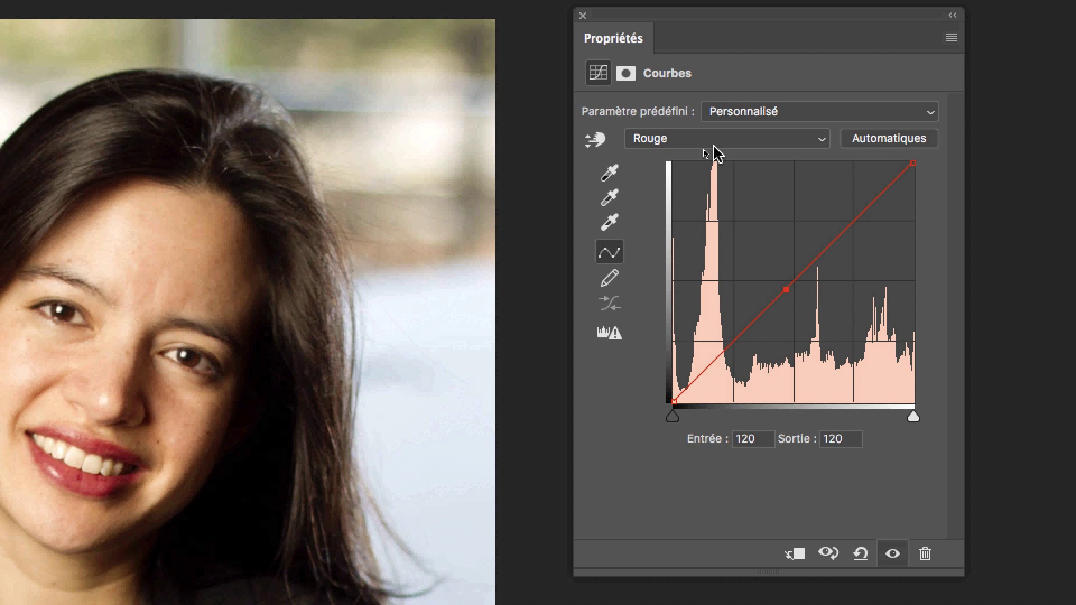
# Step: Try lowering the Vert channel's curve to input 146, output 51, and bring the point back onto the diagonal at 118
pyautogui.click(715, 147)
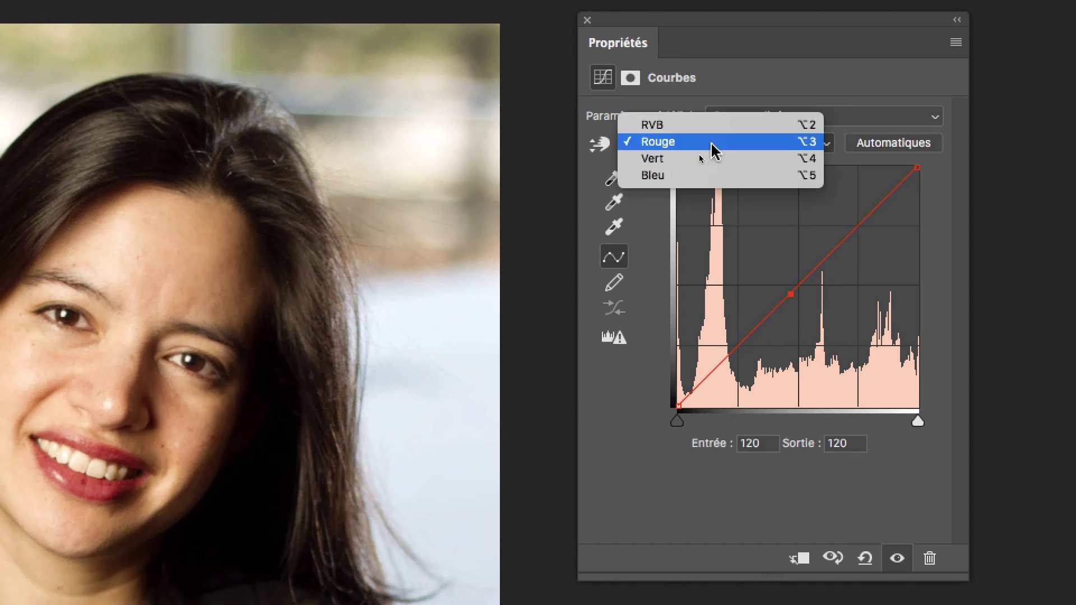
pyautogui.click(711, 131)
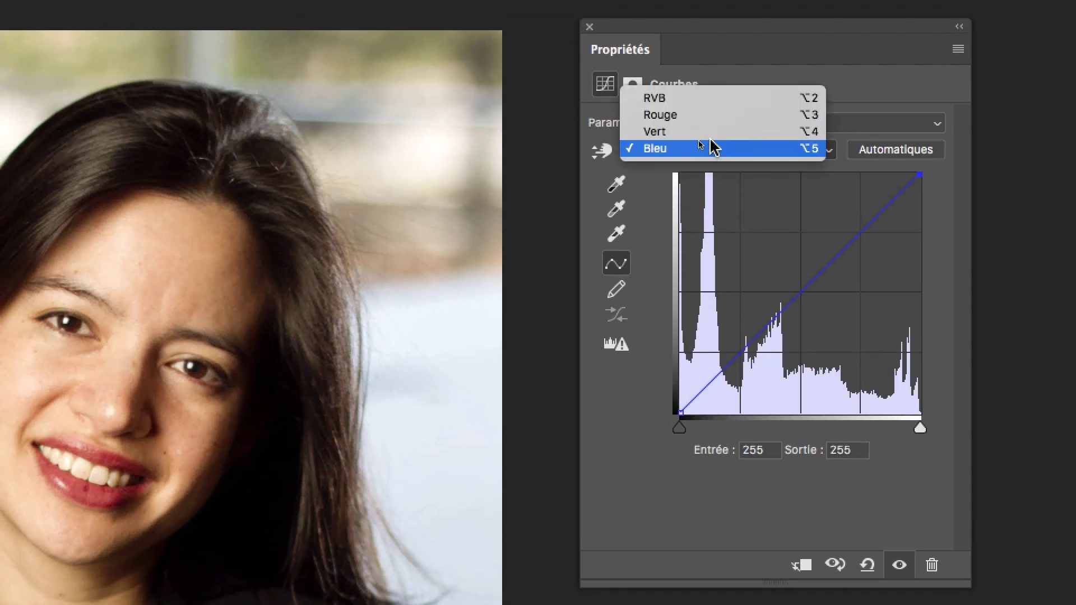
pyautogui.click(712, 122)
pyautogui.moveTo(750, 213); pyautogui.dragTo(780, 282)
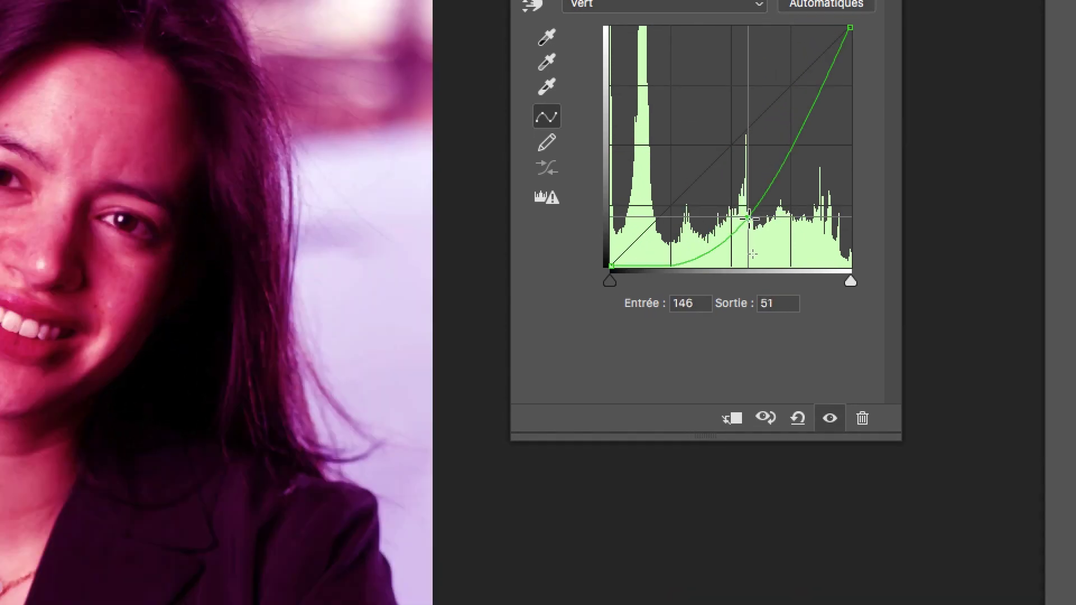
pyautogui.moveTo(749, 217)
pyautogui.mouseDown()
pyautogui.moveTo(741, 195)
pyautogui.moveTo(746, 205)
pyautogui.mouseUp()
pyautogui.click(709, 140)
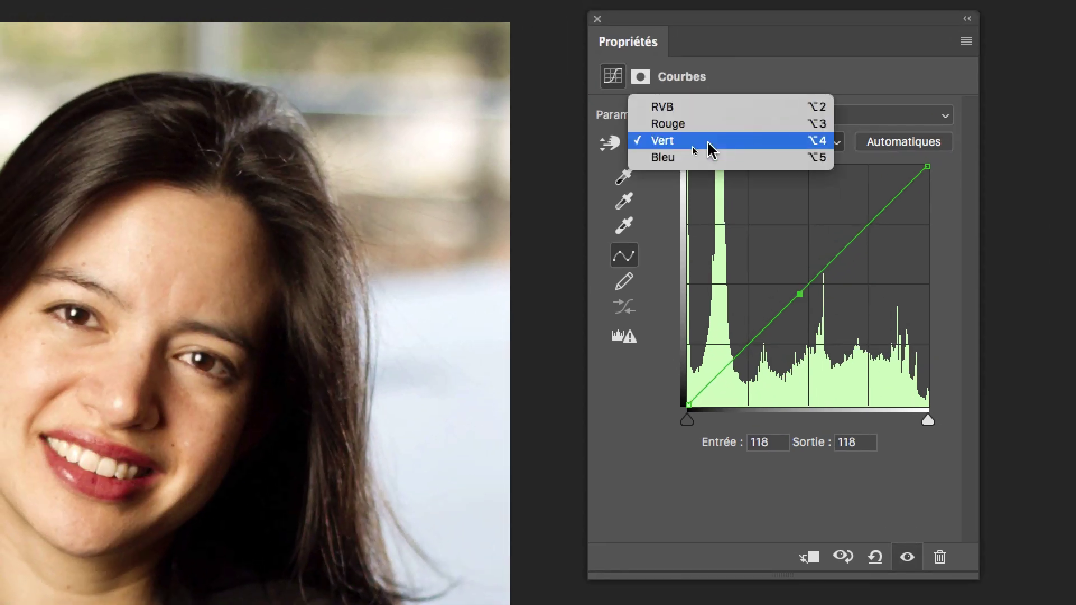
# Step: Try raising and lowering the Bleu channel's curve, and bring its point back near the diagonal at input 118, output 121
pyautogui.click(709, 153)
pyautogui.moveTo(743, 196); pyautogui.dragTo(707, 136)
pyautogui.moveTo(730, 176); pyautogui.dragTo(790, 299)
pyautogui.moveTo(751, 217); pyautogui.dragTo(716, 153)
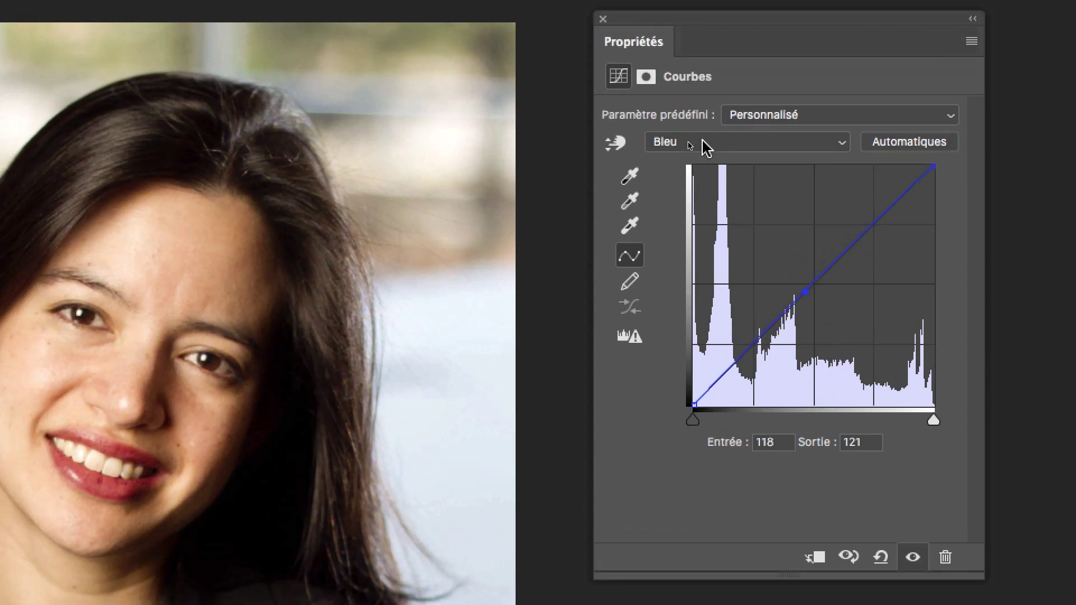
# Step: Raise the midtones of the Rouge channel's curve to input 112, output 157
pyautogui.click(653, 66)
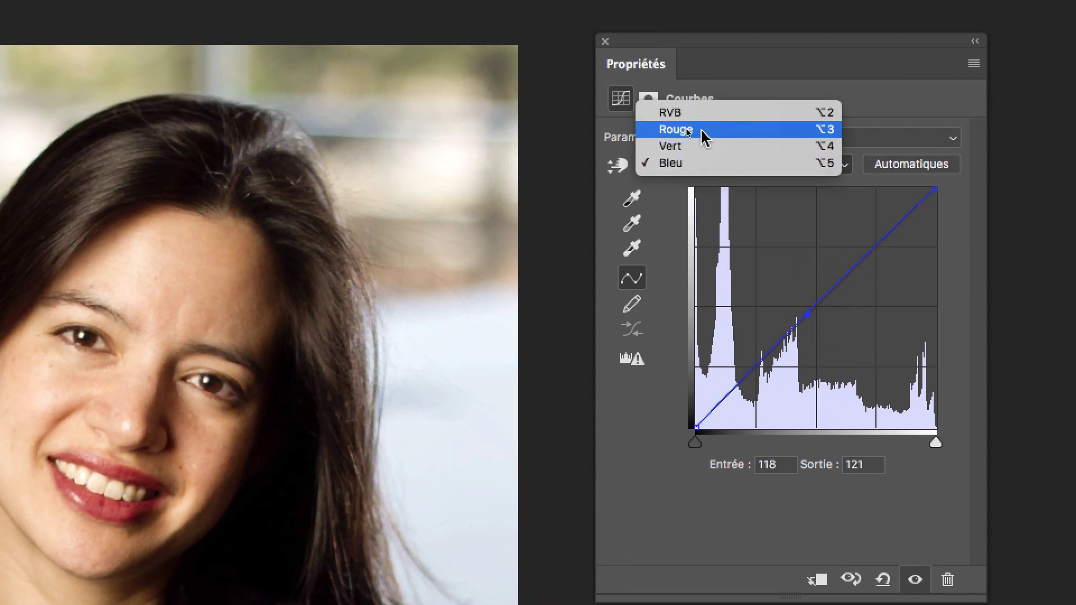
pyautogui.click(702, 108)
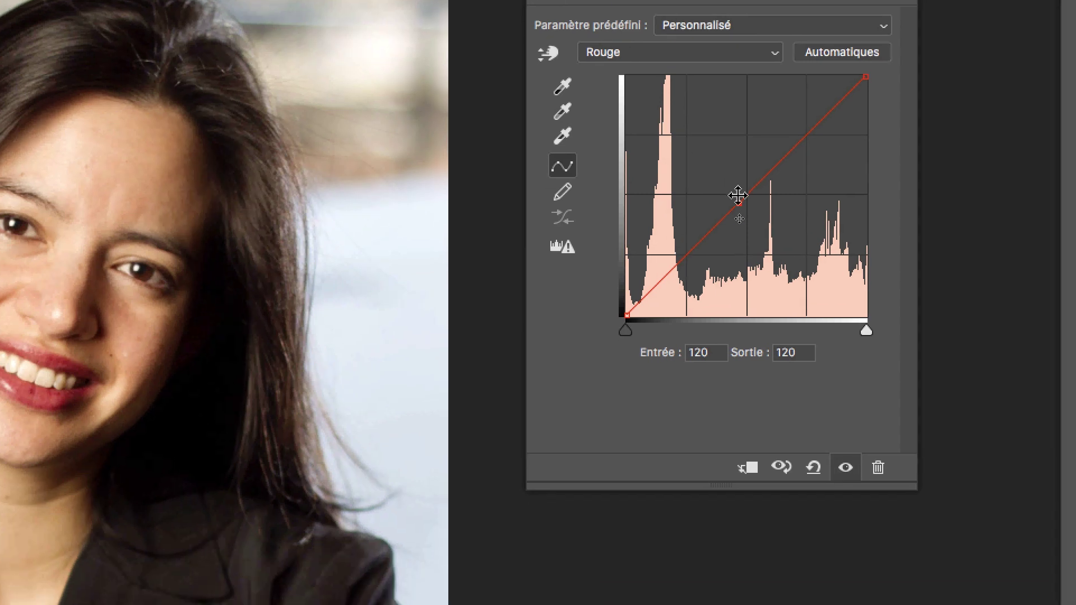
pyautogui.moveTo(807, 300); pyautogui.dragTo(841, 350)
pyautogui.moveTo(751, 216); pyautogui.dragTo(710, 132)
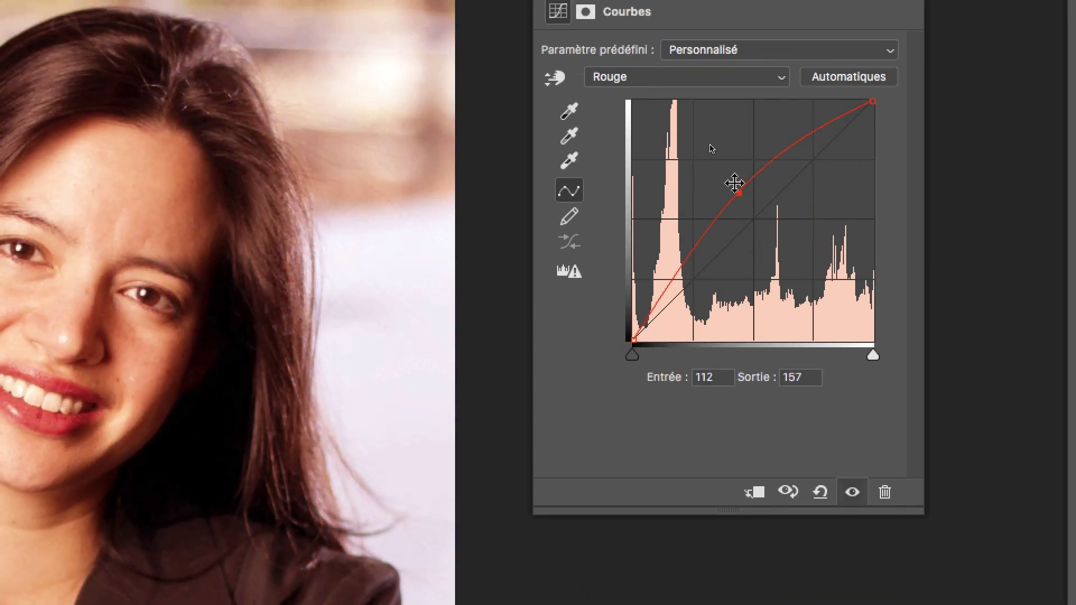
# Step: Switch the curve editing to the Vert channel
pyautogui.click(656, 16)
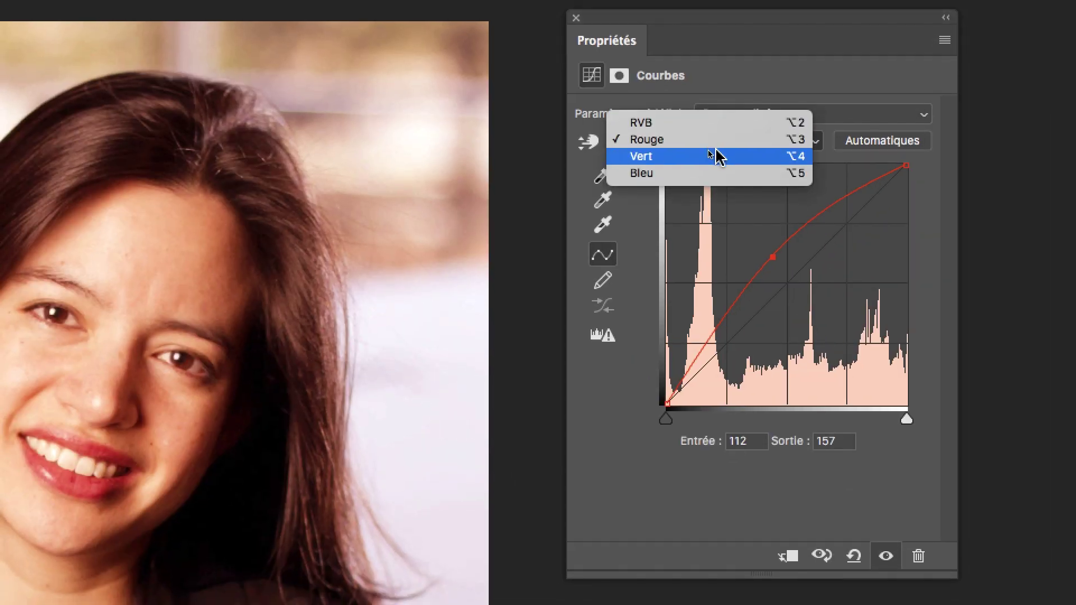
pyautogui.click(715, 157)
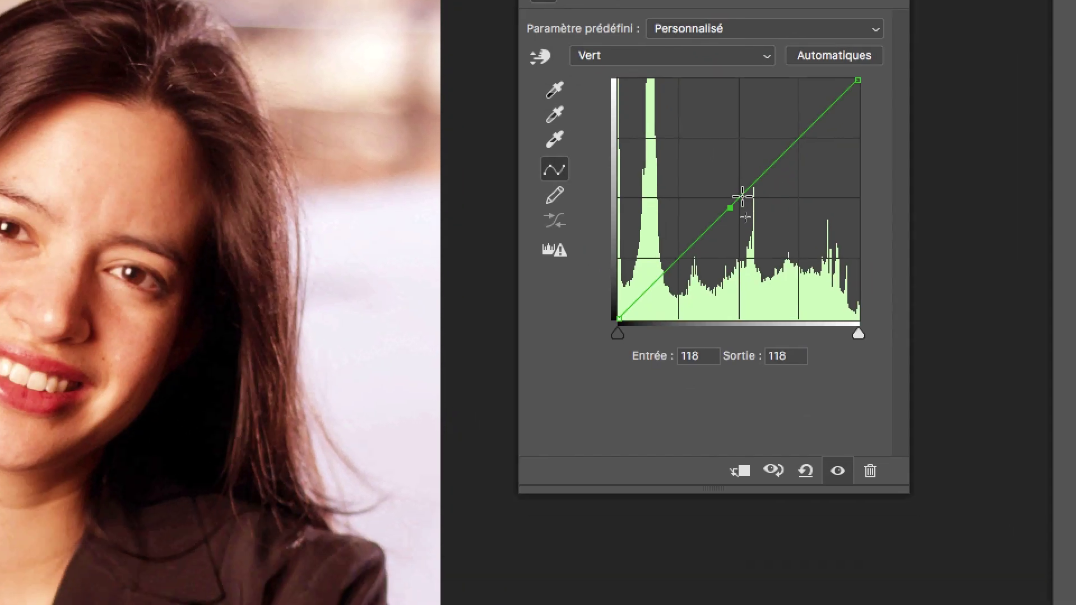
# Step: Place the green curve's midpoint at input 124, output 123, and a blue curve midpoint at input 129, output 127
pyautogui.moveTo(778, 293); pyautogui.dragTo(795, 326)
pyautogui.moveTo(745, 213); pyautogui.dragTo(732, 176)
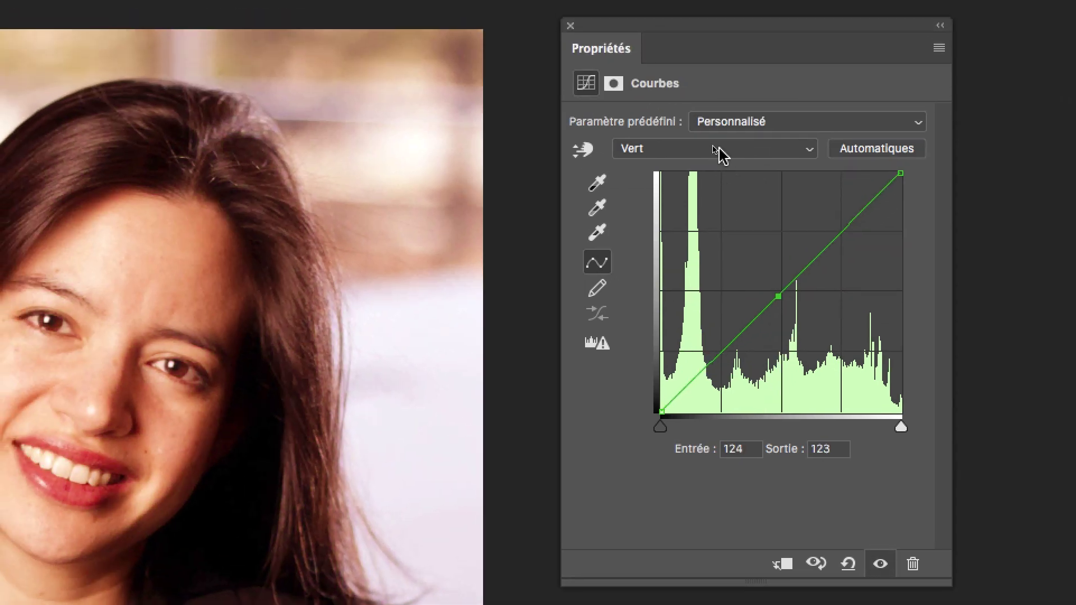
pyautogui.click(720, 154)
pyautogui.click(717, 160)
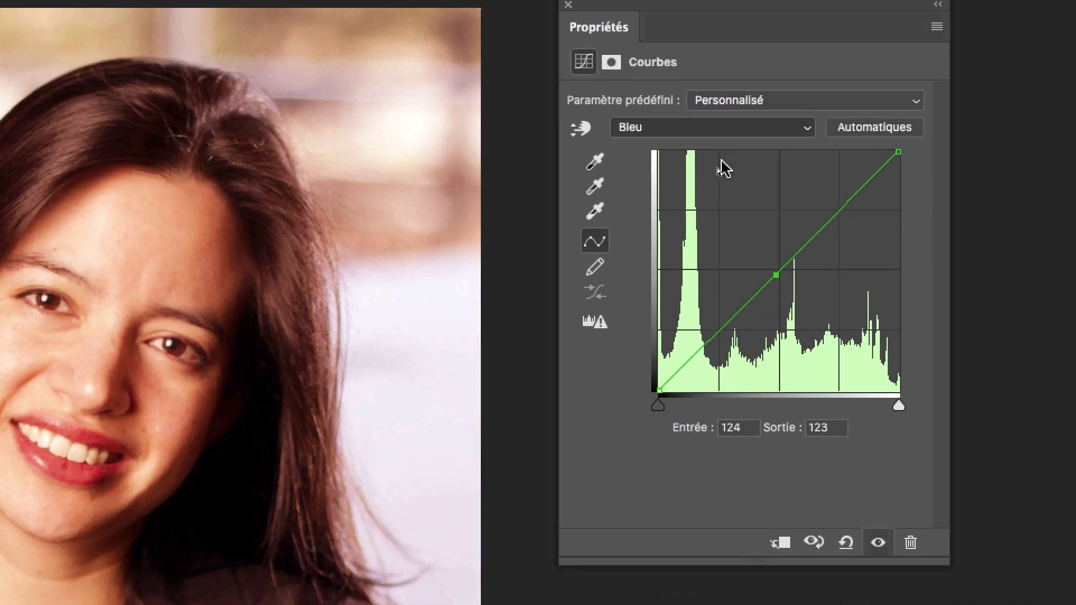
pyautogui.moveTo(778, 293); pyautogui.dragTo(786, 319)
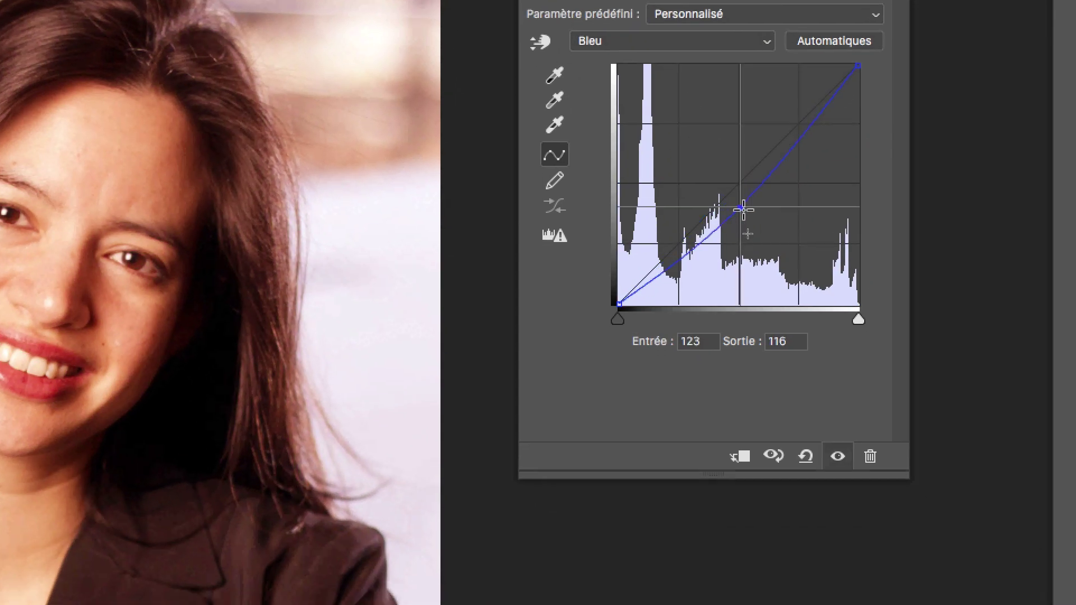
pyautogui.moveTo(744, 209); pyautogui.dragTo(807, 295)
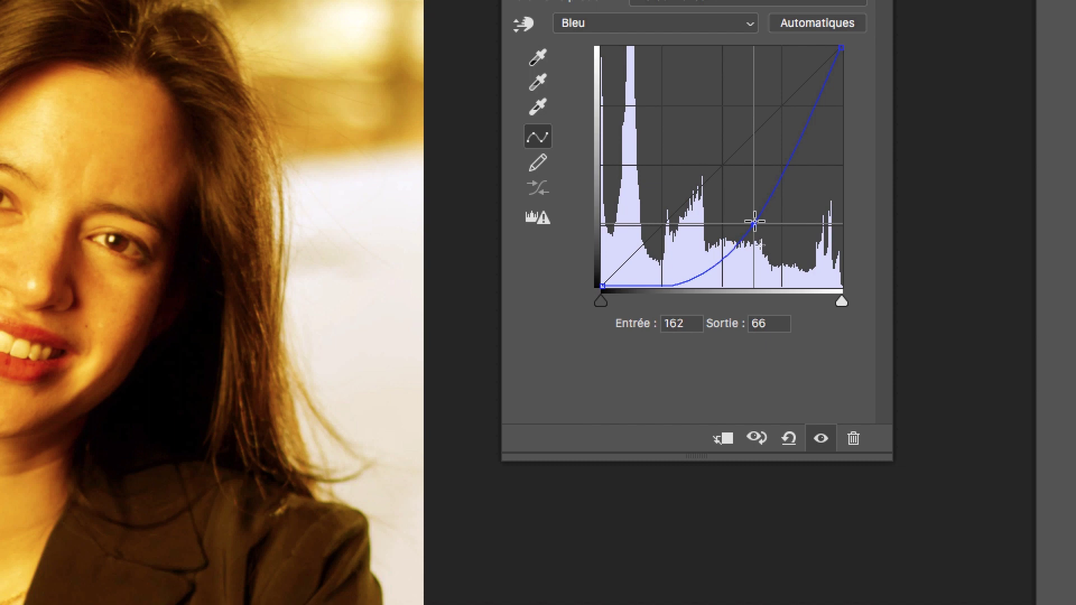
pyautogui.moveTo(754, 223); pyautogui.dragTo(723, 167)
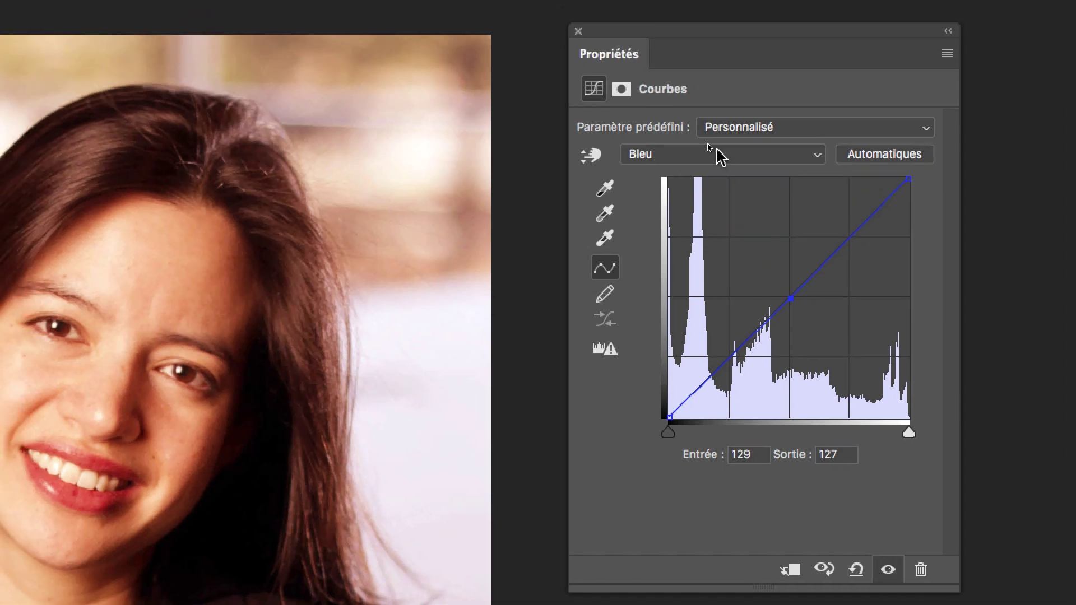
# Step: Lower the red channel curve's midpoint to input 122, output 150
pyautogui.click(720, 157)
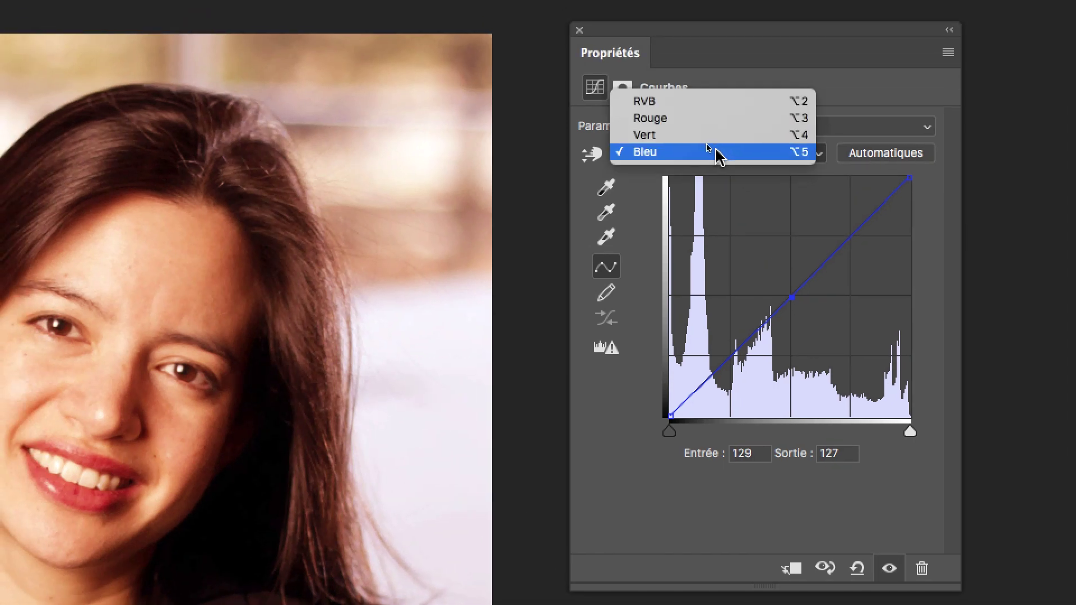
pyautogui.click(710, 138)
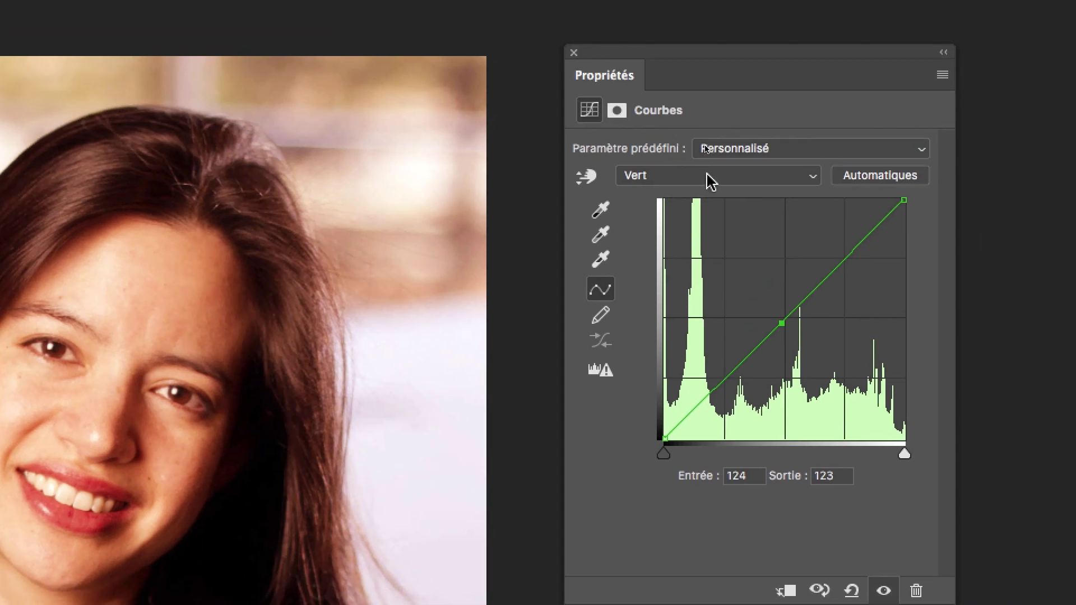
pyautogui.click(708, 176)
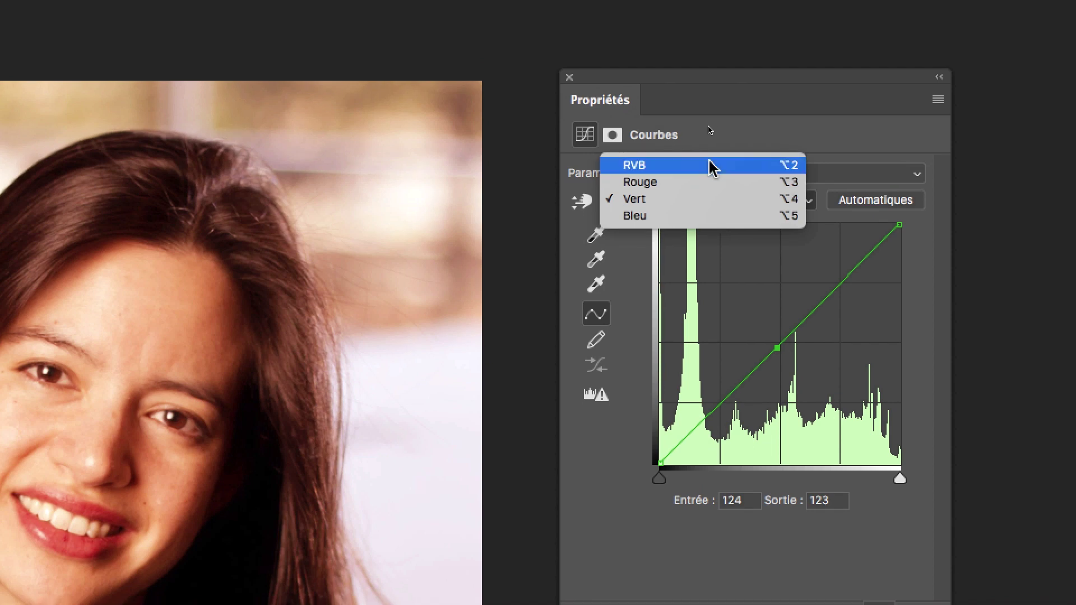
pyautogui.click(711, 165)
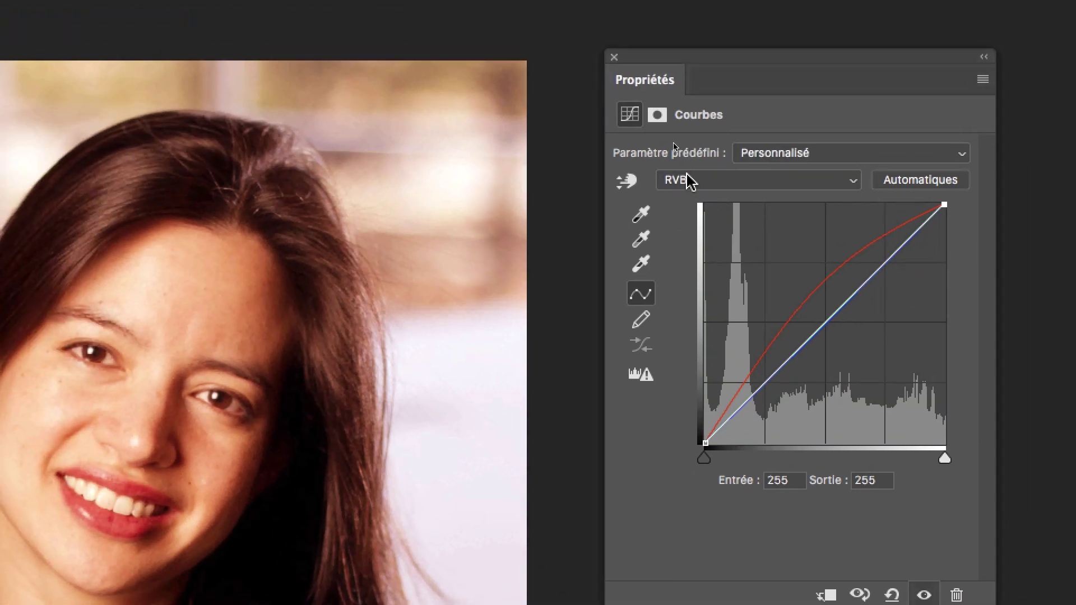
pyautogui.click(691, 180)
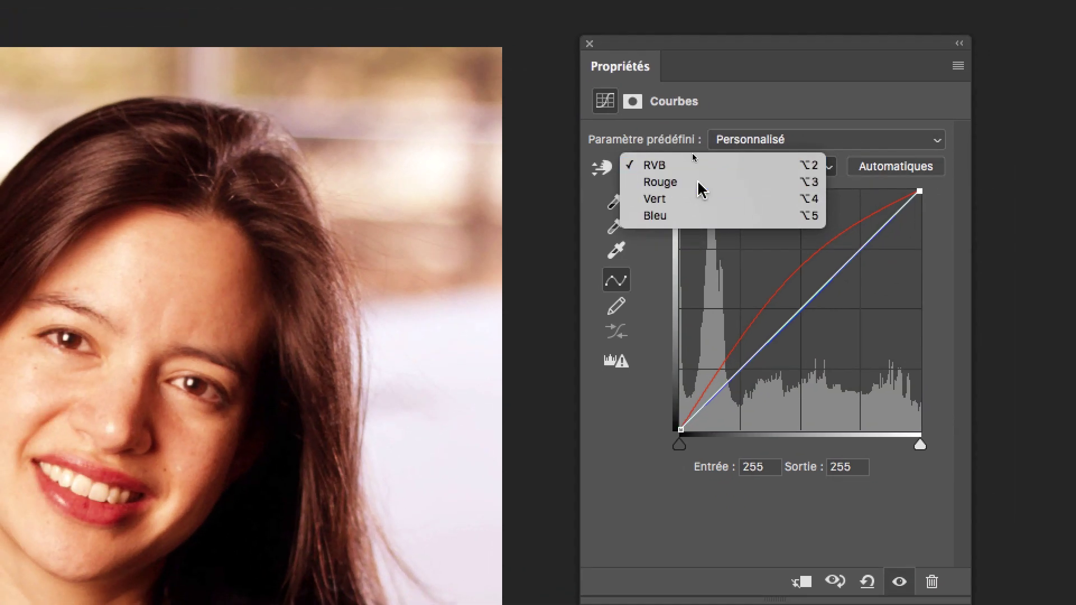
pyautogui.click(698, 182)
pyautogui.moveTo(786, 279); pyautogui.dragTo(817, 317)
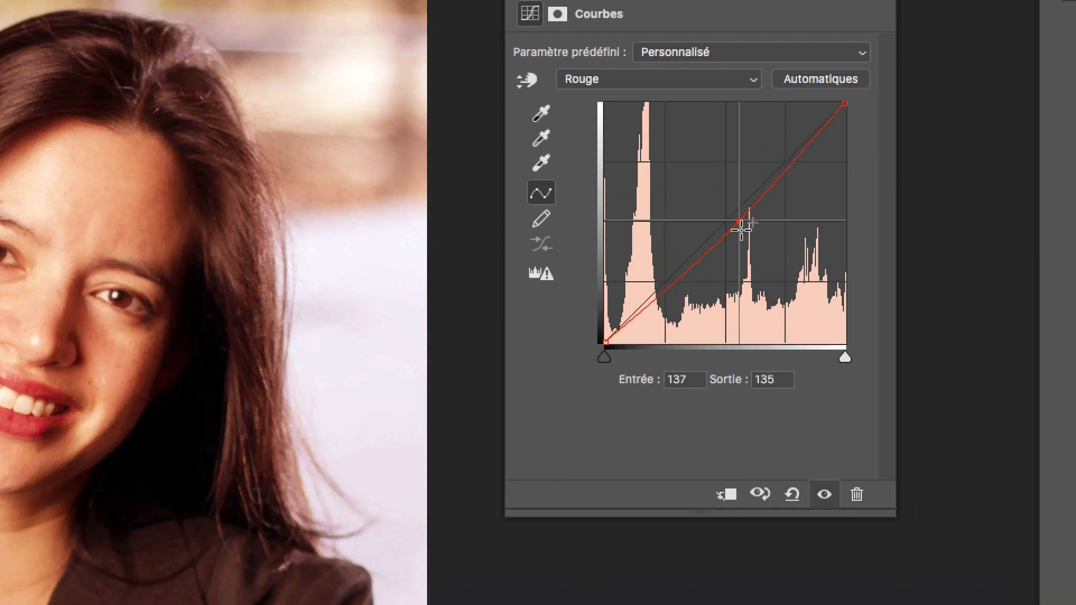
pyautogui.moveTo(741, 230); pyautogui.dragTo(720, 200)
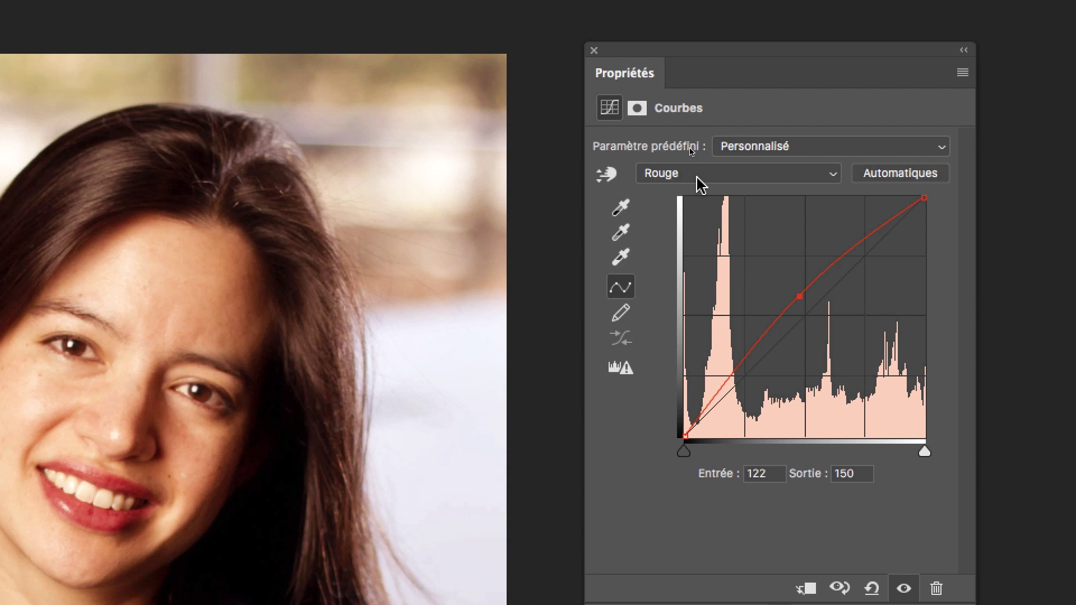
# Step: Remove the midpoint from the red channel curve to straighten it
pyautogui.click(700, 180)
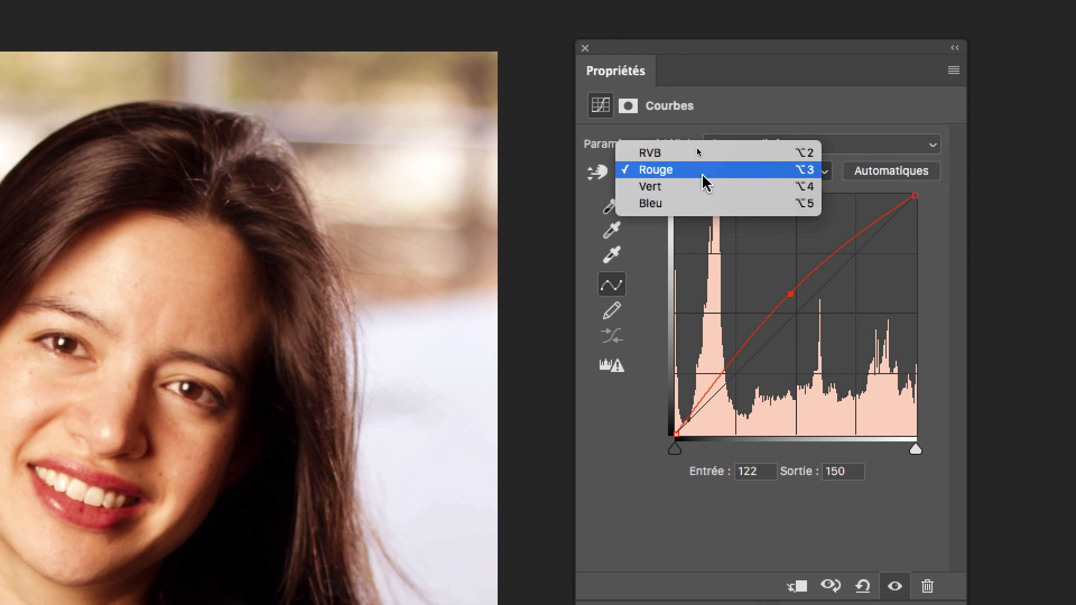
pyautogui.click(704, 181)
pyautogui.click(954, 72)
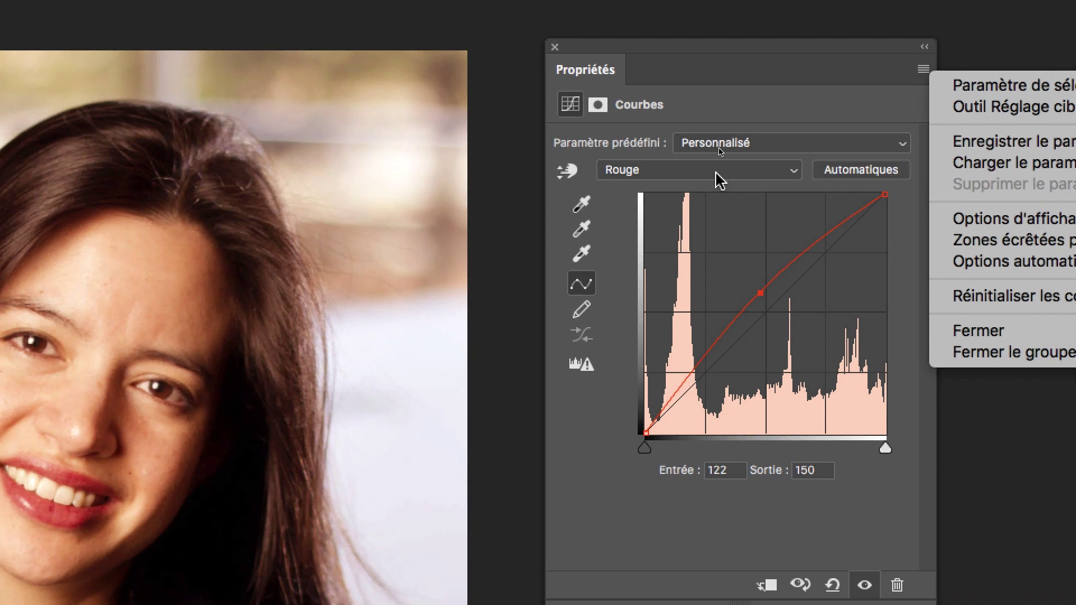
pyautogui.click(577, 238)
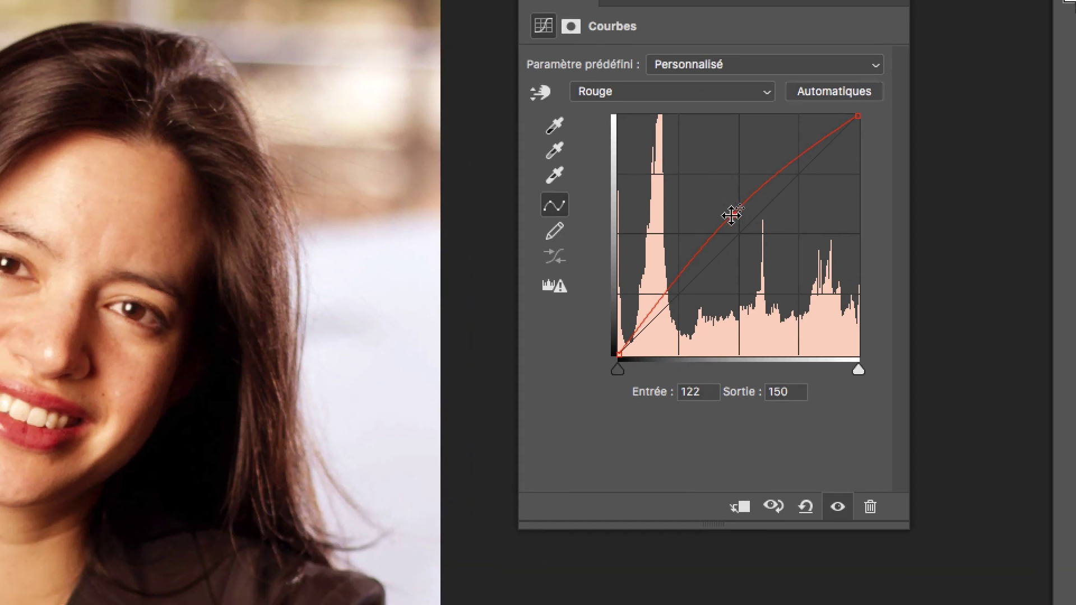
pyautogui.moveTo(761, 292); pyautogui.dragTo(941, 336)
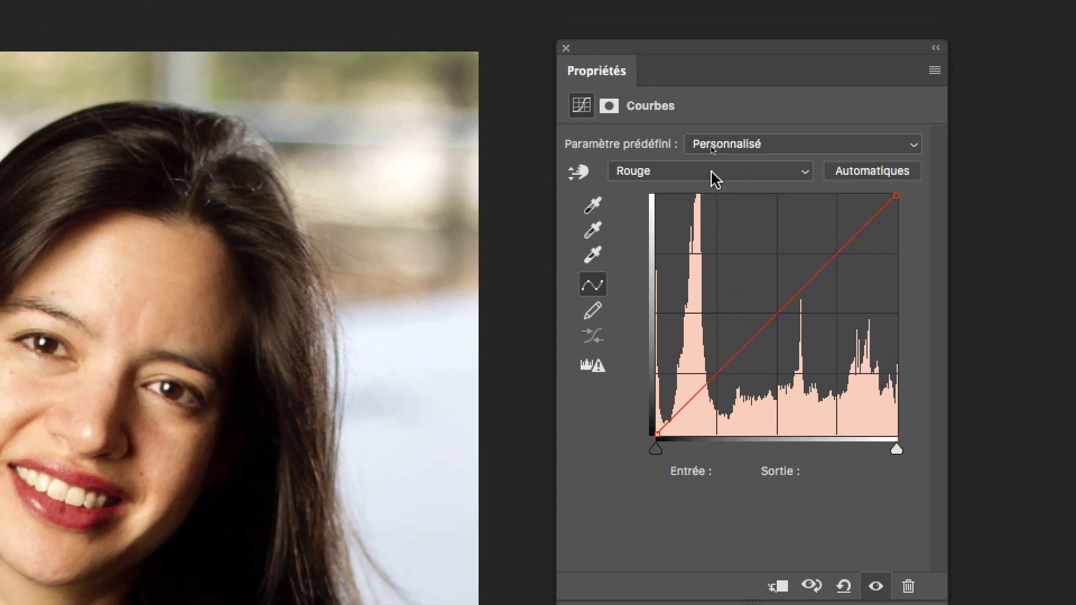
# Step: Remove the midpoints from the green and blue channel curves to straighten both
pyautogui.click(673, 129)
pyautogui.click(673, 132)
pyautogui.moveTo(726, 233); pyautogui.dragTo(933, 262)
pyautogui.click(638, 88)
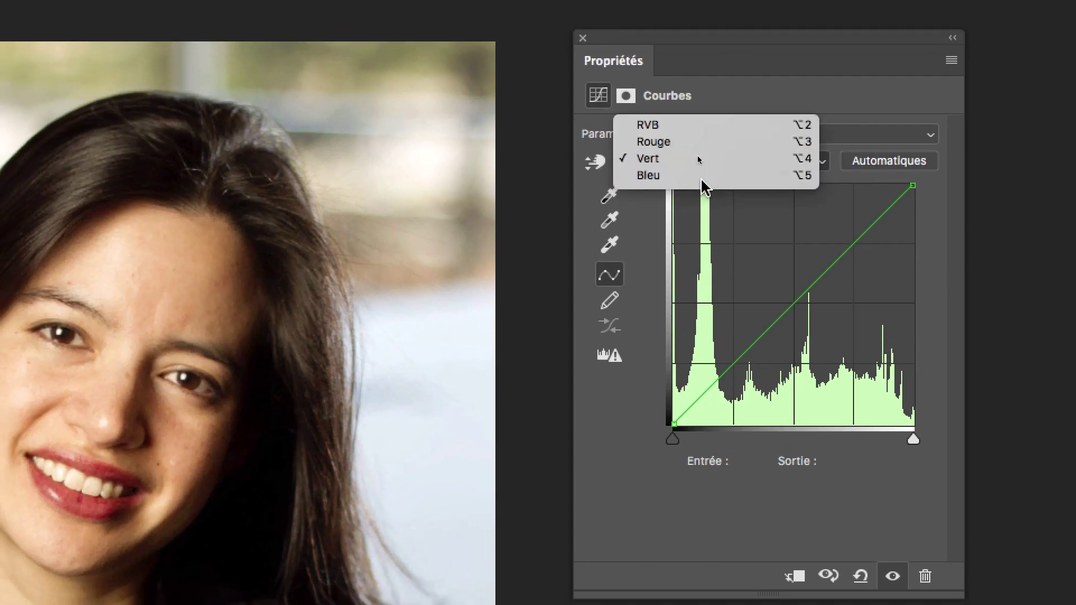
pyautogui.click(702, 178)
pyautogui.moveTo(768, 288); pyautogui.dragTo(840, 312)
pyautogui.moveTo(738, 221); pyautogui.dragTo(881, 264)
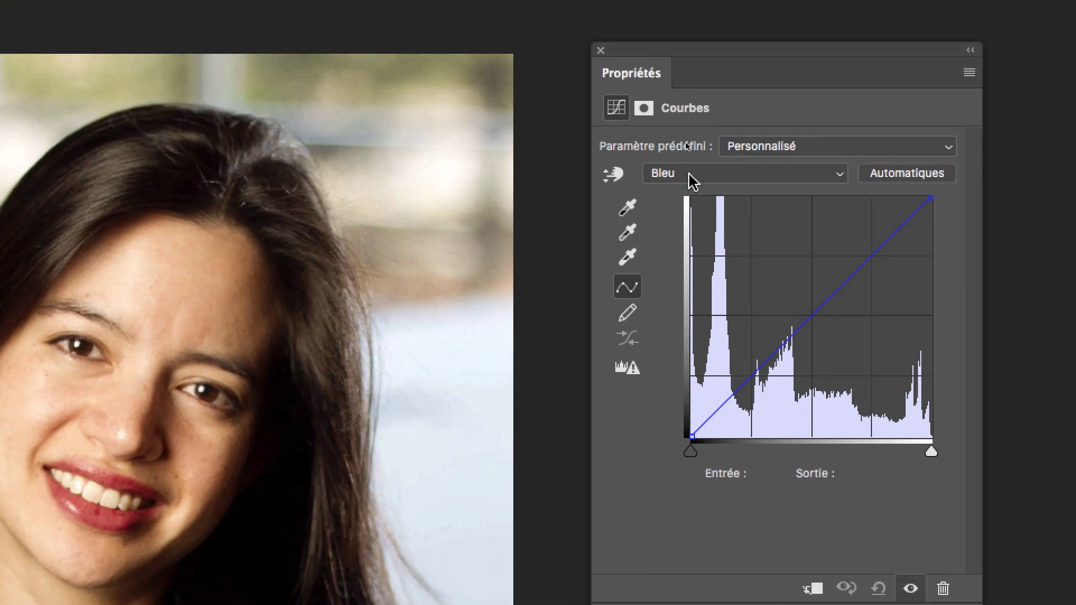
# Step: Examine the RVB, red, green and blue curves one after another, returning to the composite RVB curve
pyautogui.click(599, 124)
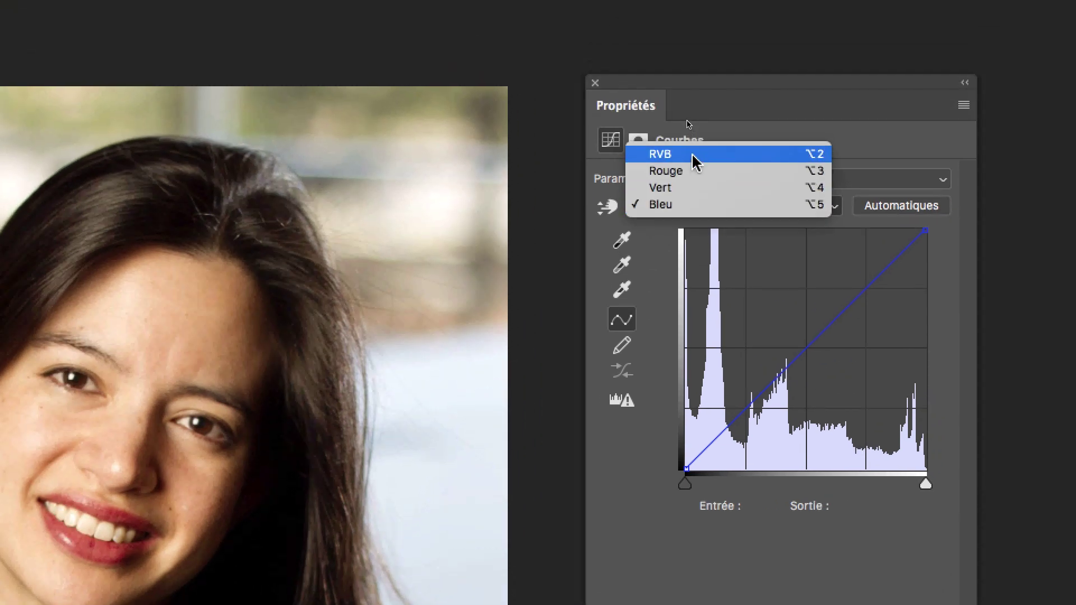
pyautogui.click(689, 130)
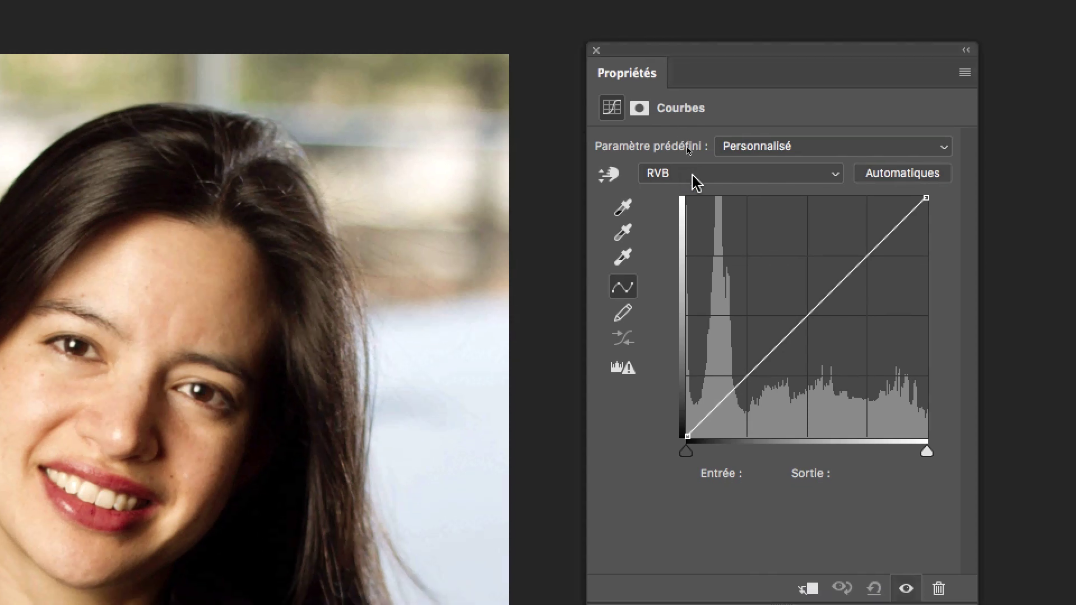
pyautogui.click(693, 176)
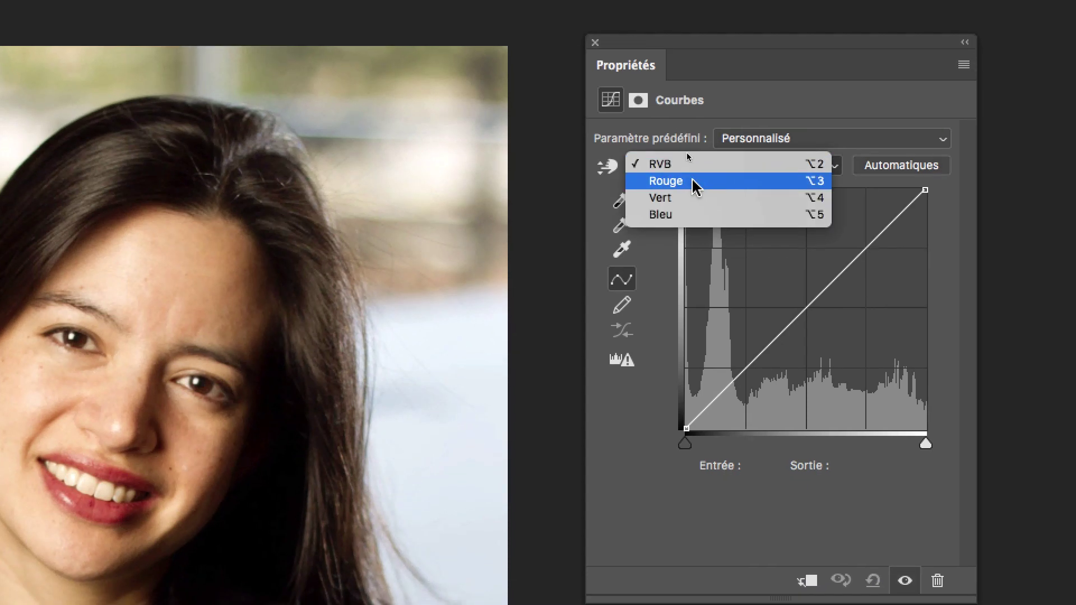
pyautogui.click(693, 188)
pyautogui.click(693, 175)
pyautogui.click(694, 175)
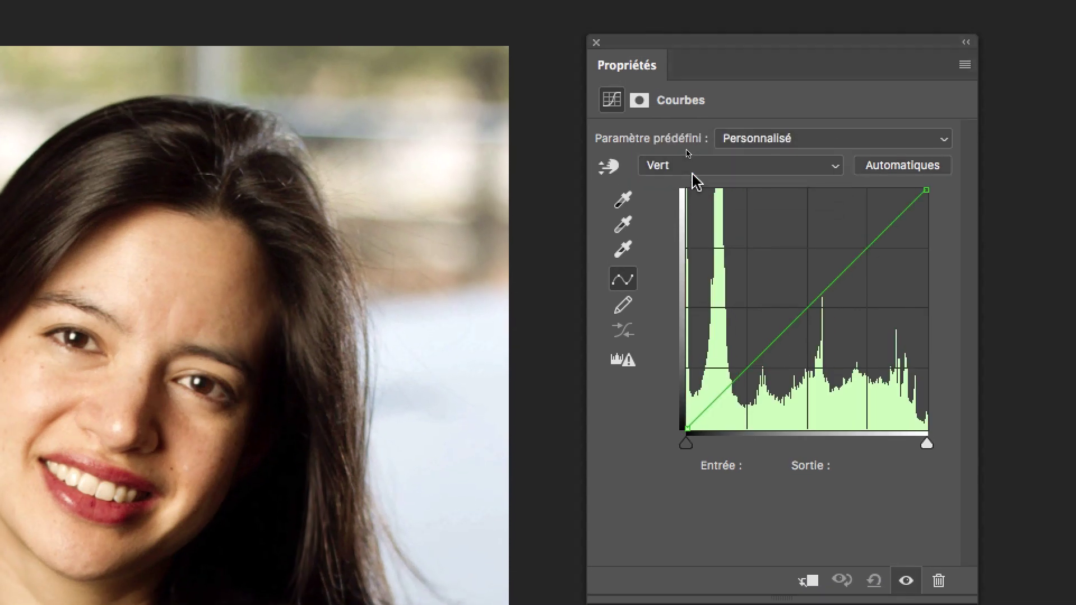
pyautogui.click(694, 168)
pyautogui.click(694, 168)
pyautogui.click(694, 175)
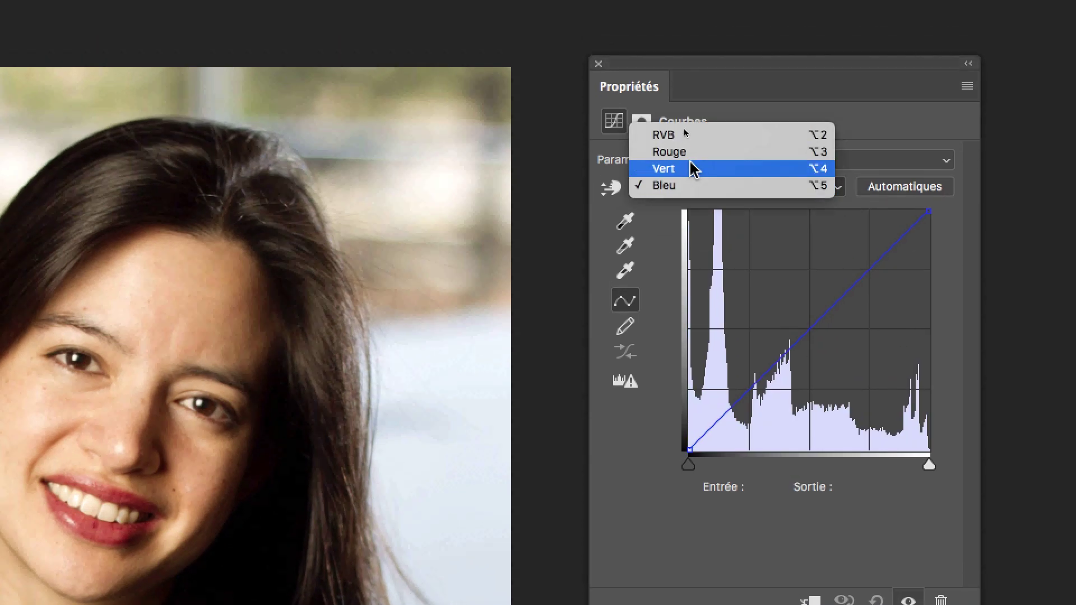
pyautogui.click(690, 129)
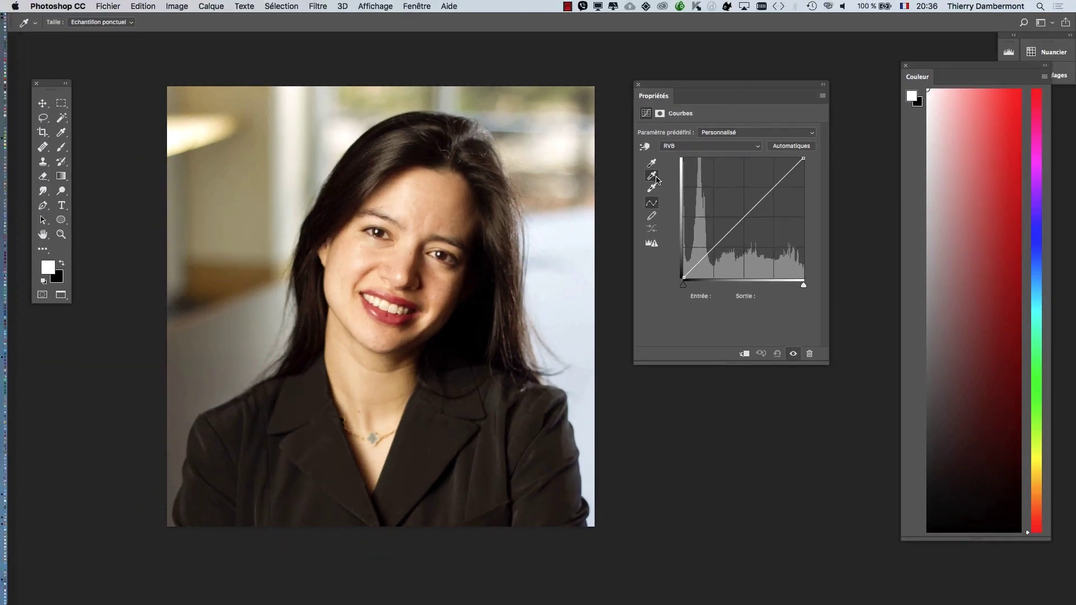
# Step: Move the Curves properties away from the photo and sample grey points on the wall, the forehead and the outdoor background
pyautogui.moveTo(651, 85); pyautogui.dragTo(690, 99)
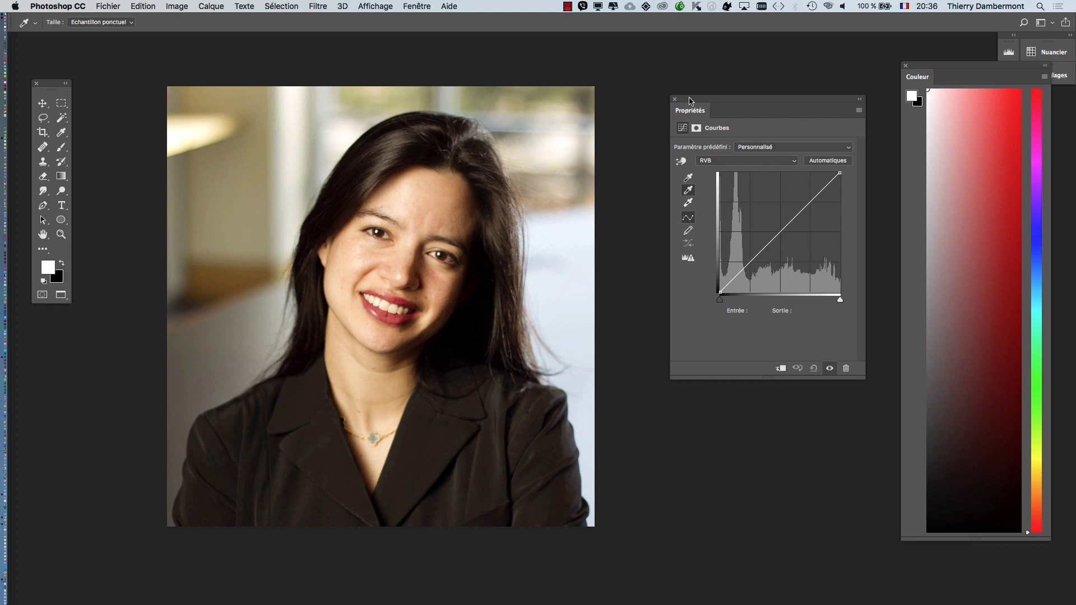
pyautogui.click(241, 190)
pyautogui.click(405, 186)
pyautogui.click(566, 198)
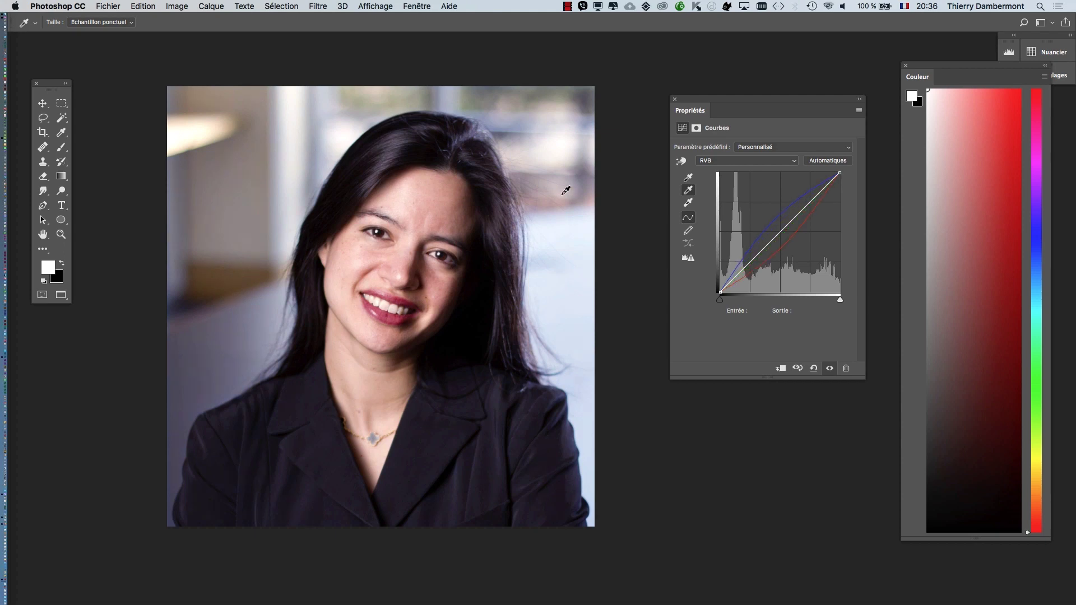
# Step: Sample grey points on the cheek, beside the hair and on the darker background areas left of the woman
pyautogui.scroll(3, 373, 239)
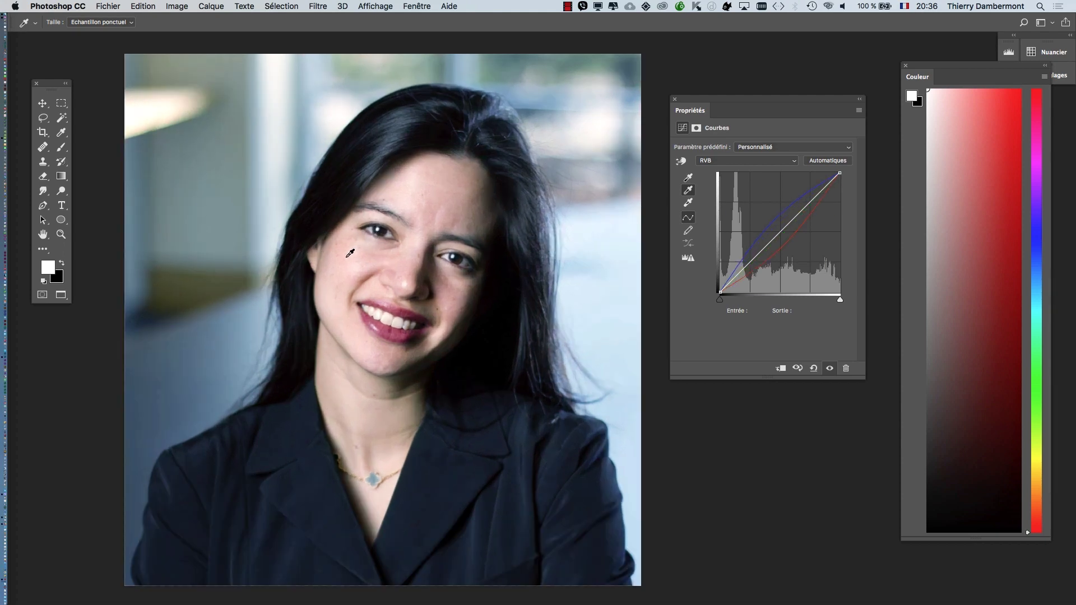
pyautogui.click(330, 302)
pyautogui.click(258, 359)
pyautogui.click(166, 406)
pyautogui.click(139, 259)
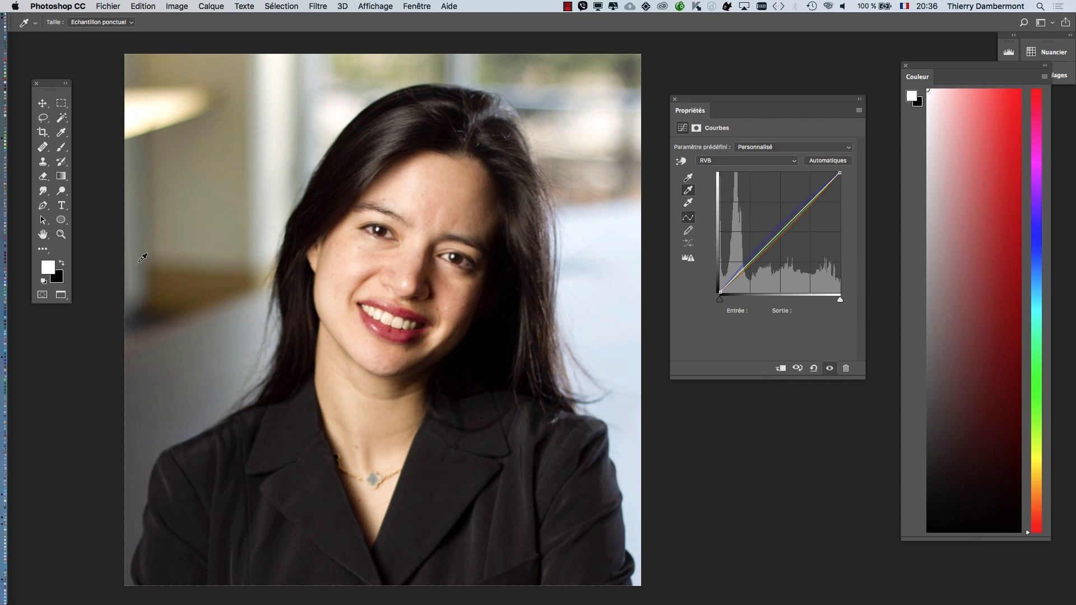
# Step: Sample grey points on the window frame, the blurred outdoor scene and the pale area beside the hair, returning to the wall
pyautogui.click(250, 148)
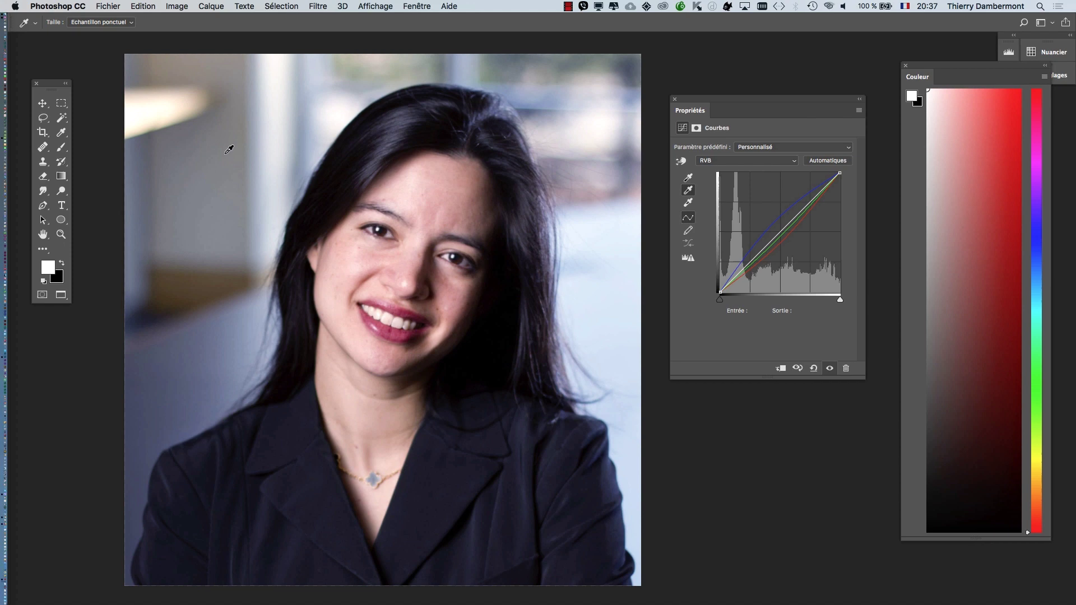
pyautogui.click(284, 141)
pyautogui.click(607, 112)
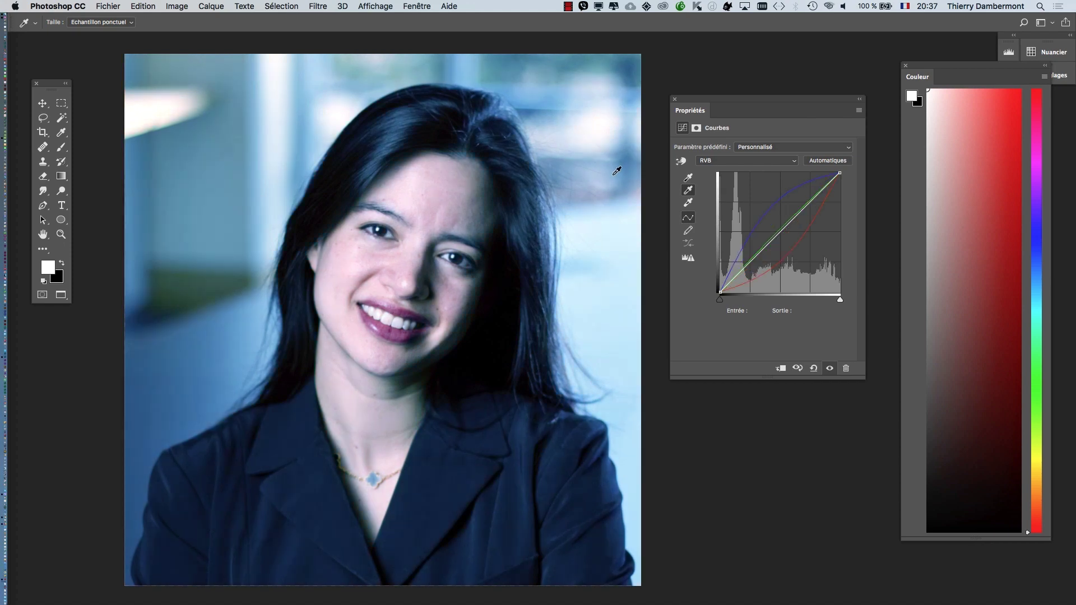
pyautogui.click(615, 171)
pyautogui.click(601, 300)
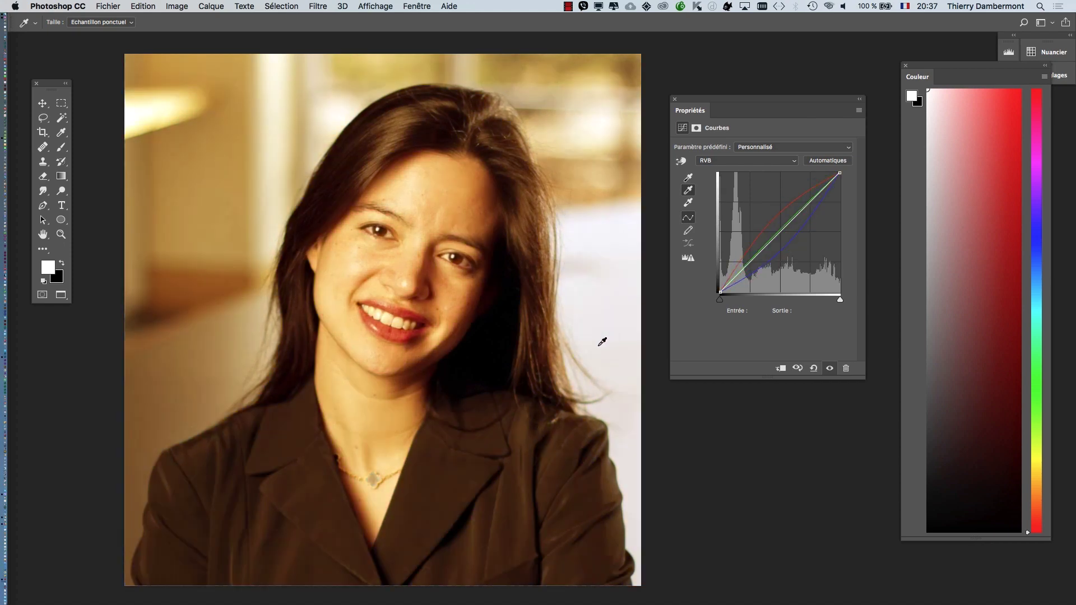
pyautogui.click(236, 223)
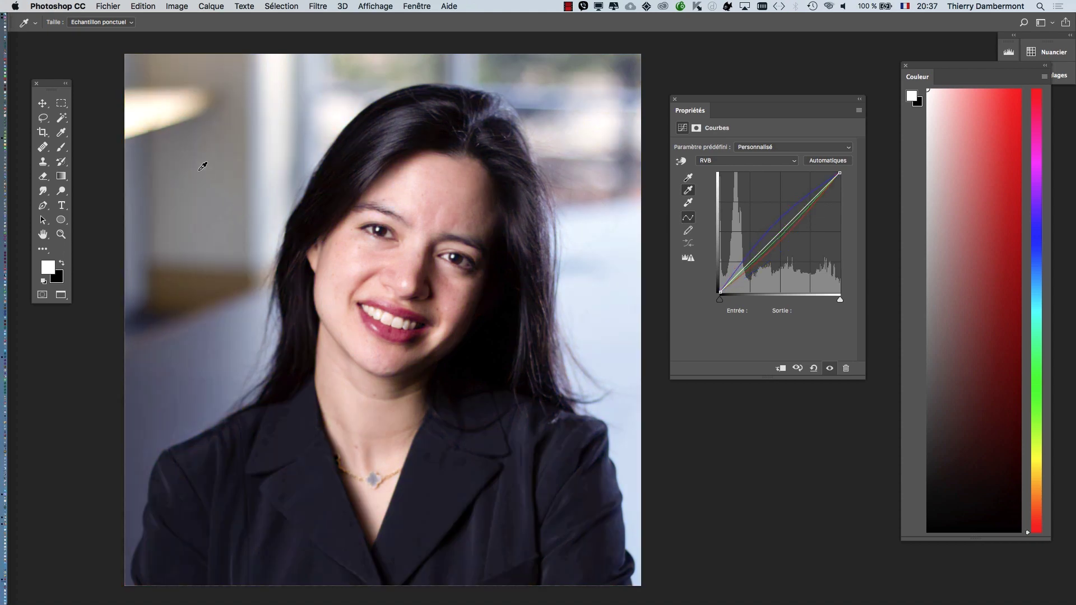
# Step: Test further grey points across the wall, window frame and outdoor background, ending on the wall left of the woman's face
pyautogui.click(254, 128)
pyautogui.click(222, 327)
pyautogui.click(604, 339)
pyautogui.click(608, 179)
pyautogui.click(595, 141)
pyautogui.click(265, 141)
pyautogui.click(194, 253)
pyautogui.click(204, 348)
pyautogui.click(221, 242)
pyautogui.click(215, 373)
pyautogui.click(211, 264)
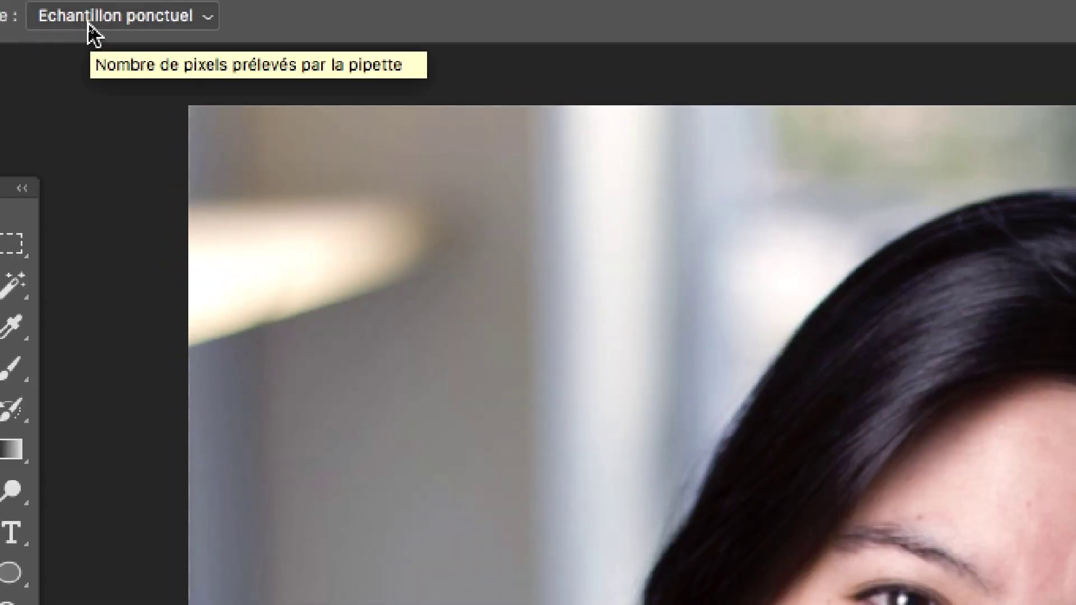
# Step: Set the eyedropper's sample size to Moyenne 5 x 5
pyautogui.click(88, 22)
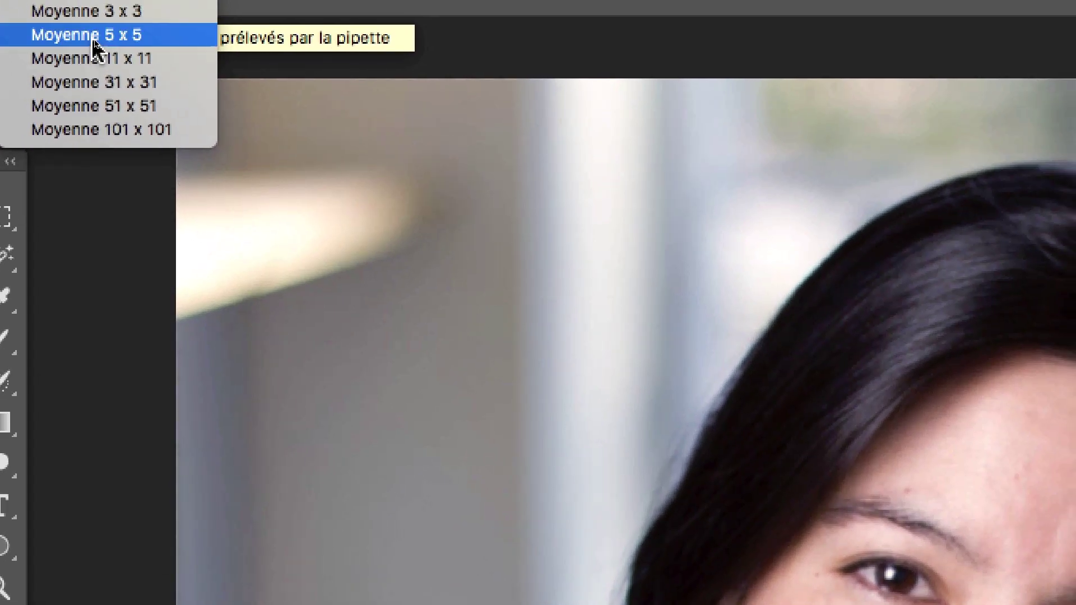
pyautogui.click(92, 38)
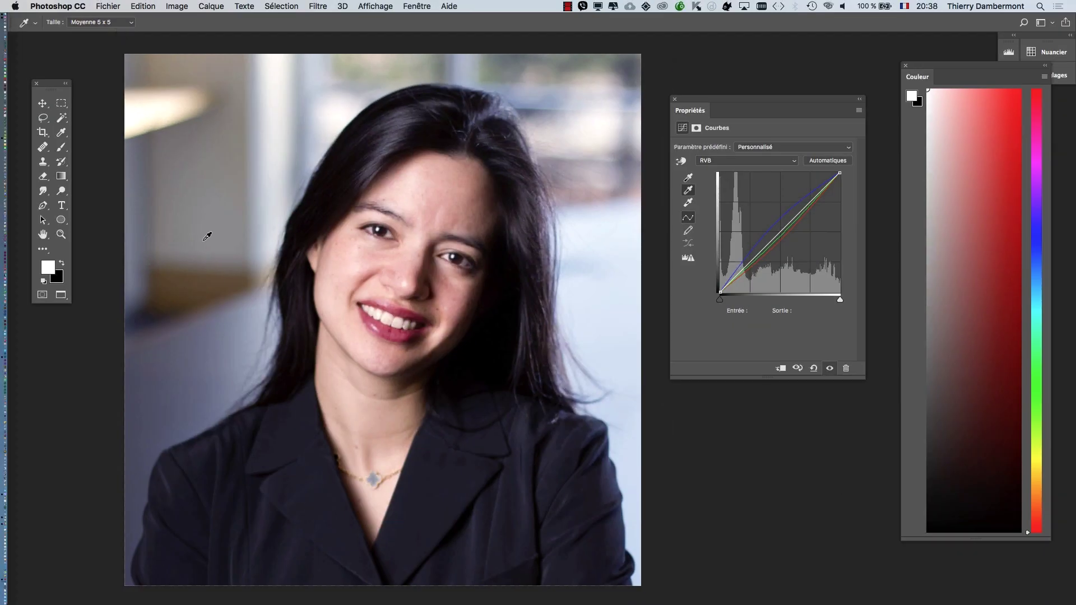
# Step: Sample more grey points across the blurred wall beside the woman, keeping the eyedropper's sample size at Moyenne 5 x 5
pyautogui.click(198, 357)
pyautogui.click(246, 181)
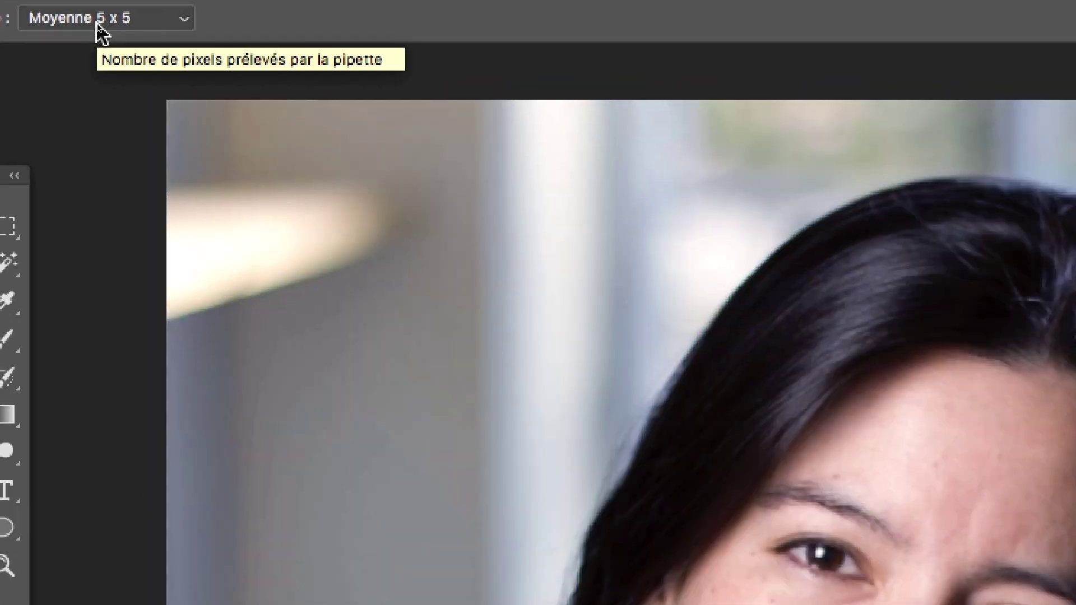
pyautogui.click(97, 24)
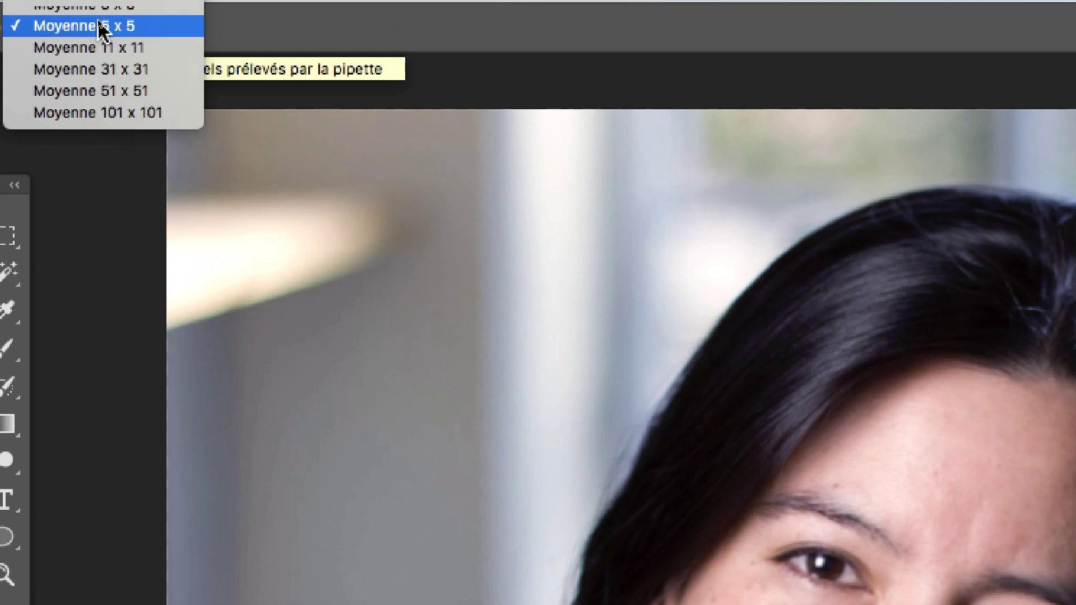
pyautogui.click(100, 24)
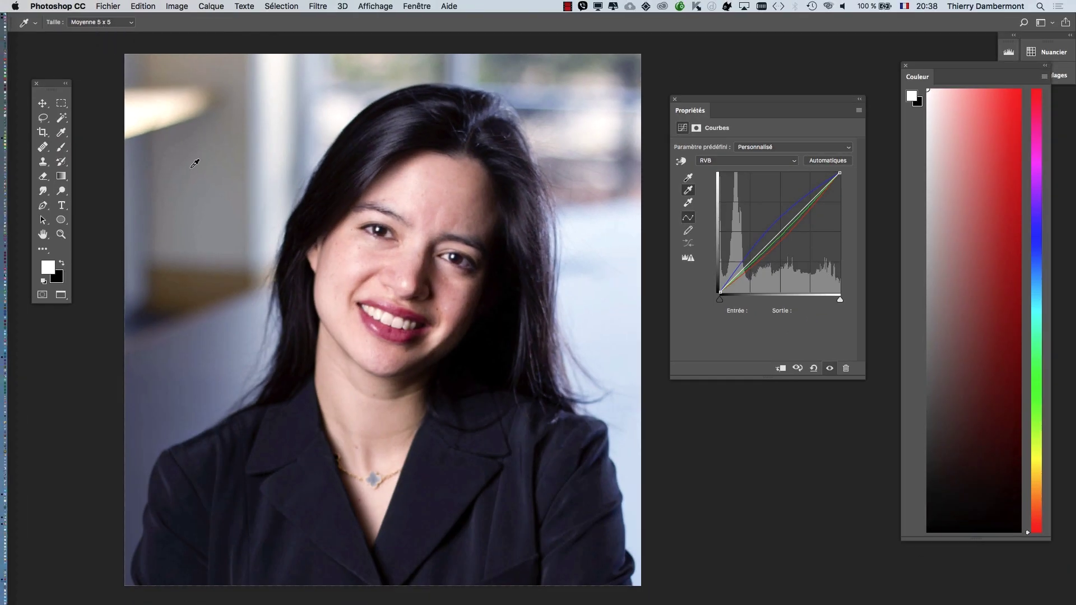
pyautogui.click(187, 96)
pyautogui.click(164, 224)
# Step: Display the Layers panel and place it above the Curves properties, beside the woman's portrait
pyautogui.moveTo(758, 103); pyautogui.dragTo(753, 305)
pyautogui.click(416, 6)
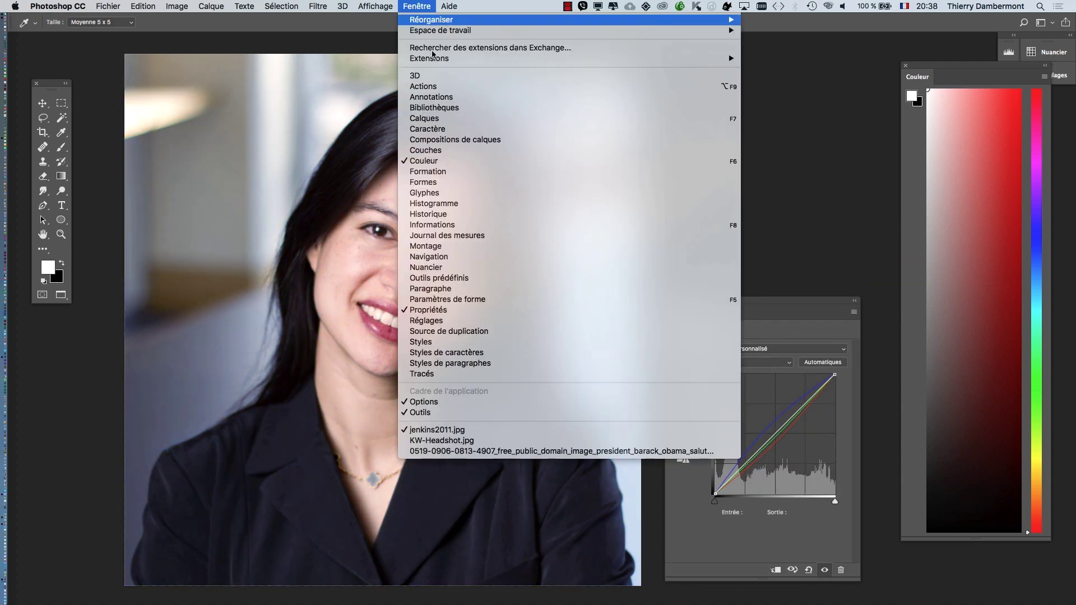
pyautogui.click(510, 118)
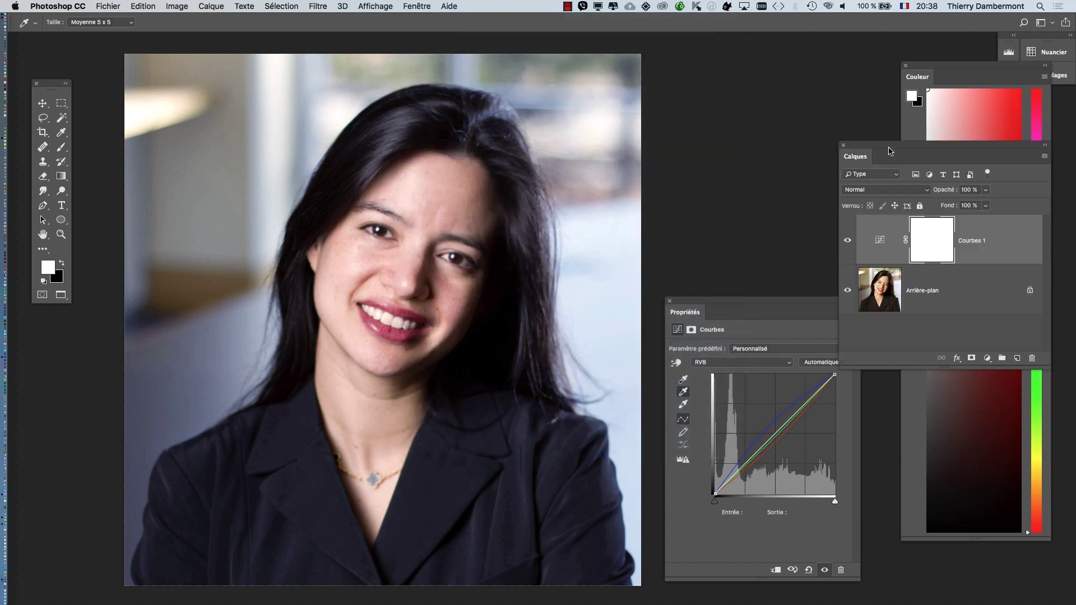
pyautogui.moveTo(863, 142); pyautogui.dragTo(633, 79)
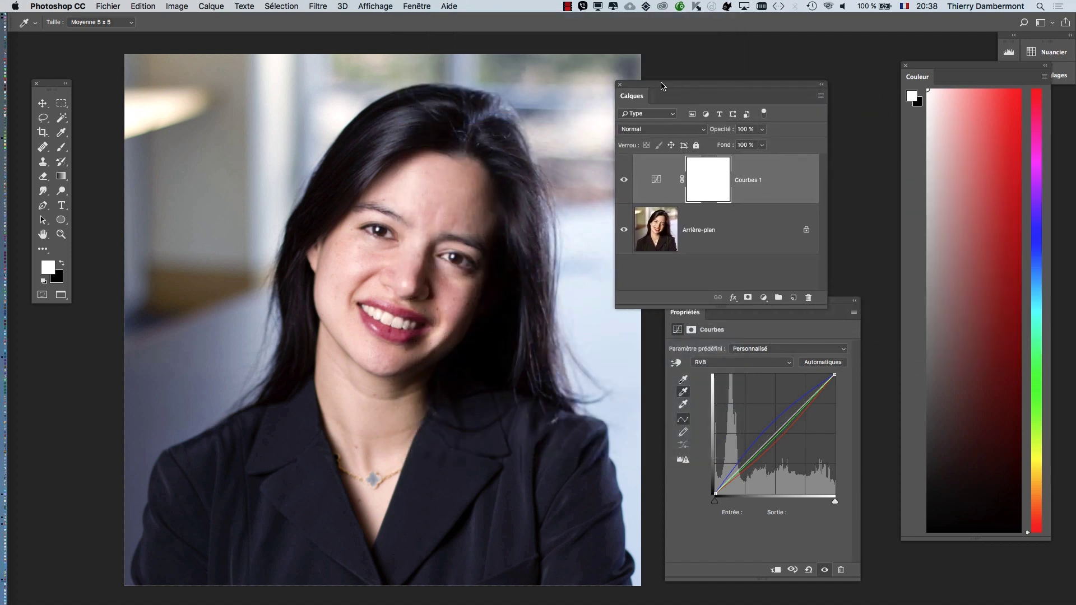
# Step: Toggle the visibility of the Courbes 1 layer repeatedly to compare the portrait before and after correction
pyautogui.click(619, 177)
pyautogui.click(619, 177)
pyautogui.click(619, 177)
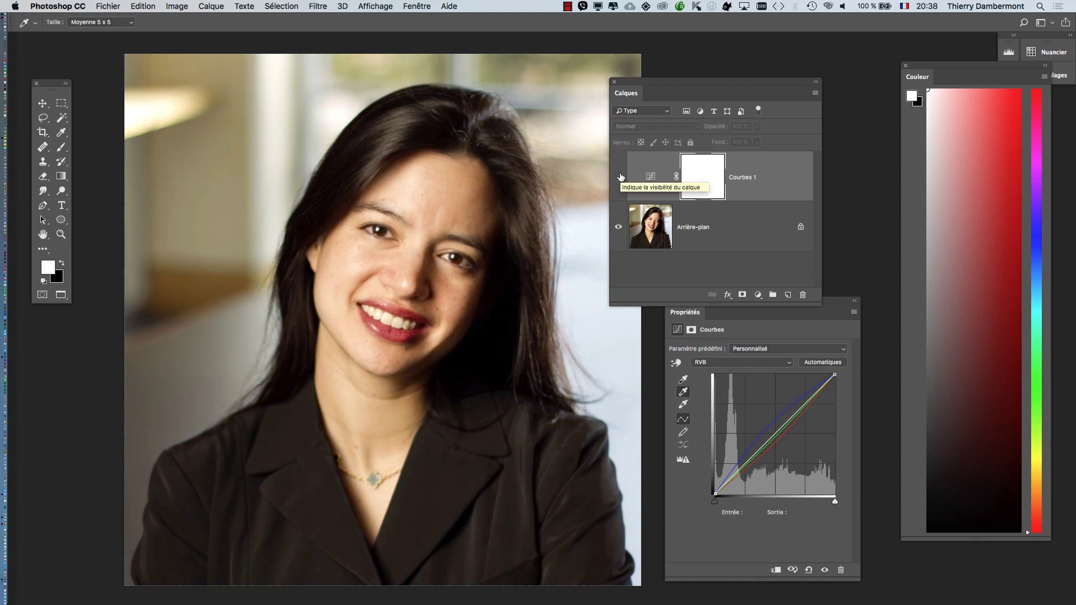
pyautogui.click(618, 179)
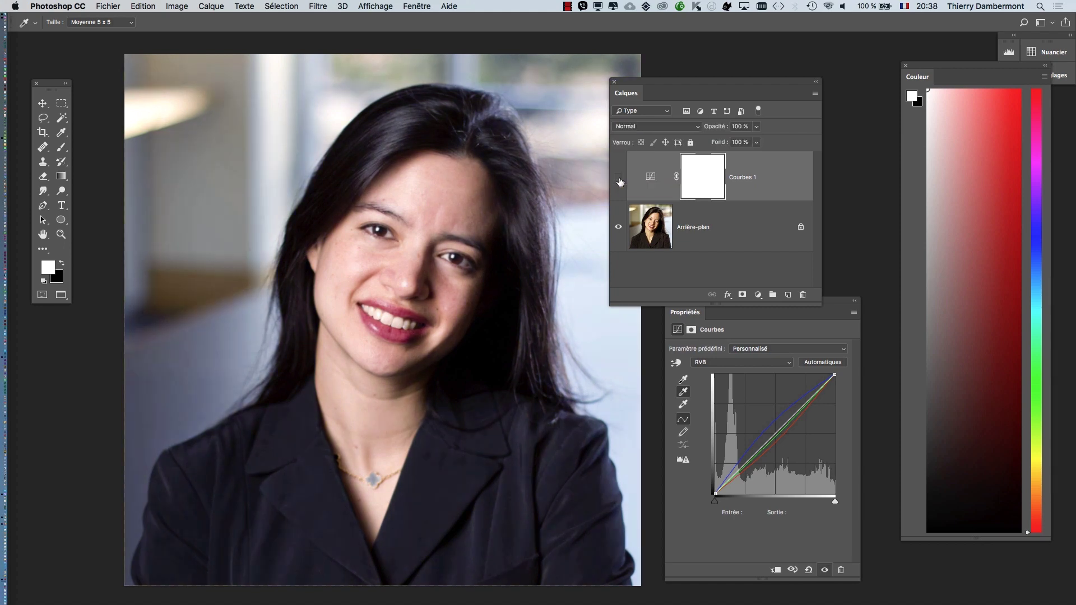
pyautogui.click(620, 181)
pyautogui.click(620, 181)
pyautogui.click(620, 181)
pyautogui.click(620, 181)
pyautogui.click(620, 181)
pyautogui.click(620, 181)
pyautogui.click(620, 181)
pyautogui.click(619, 181)
pyautogui.click(620, 181)
# Step: Move the Layers panel aside and bring up the grey-haired man's portrait, centred and enlarged in the free workspace
pyautogui.moveTo(640, 83); pyautogui.dragTo(785, 74)
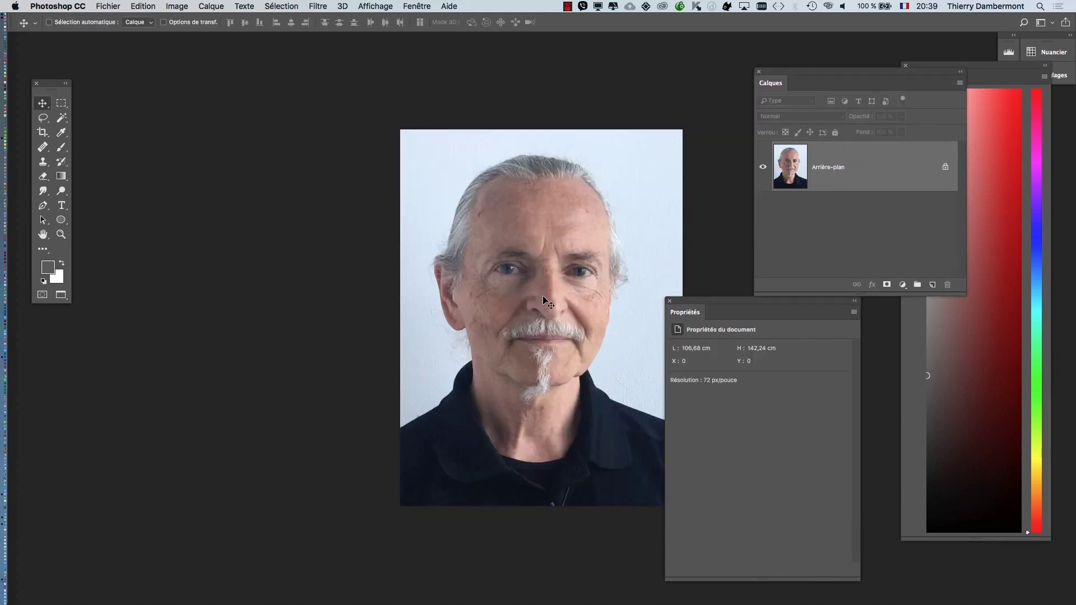
pyautogui.moveTo(515, 274); pyautogui.dragTo(369, 261)
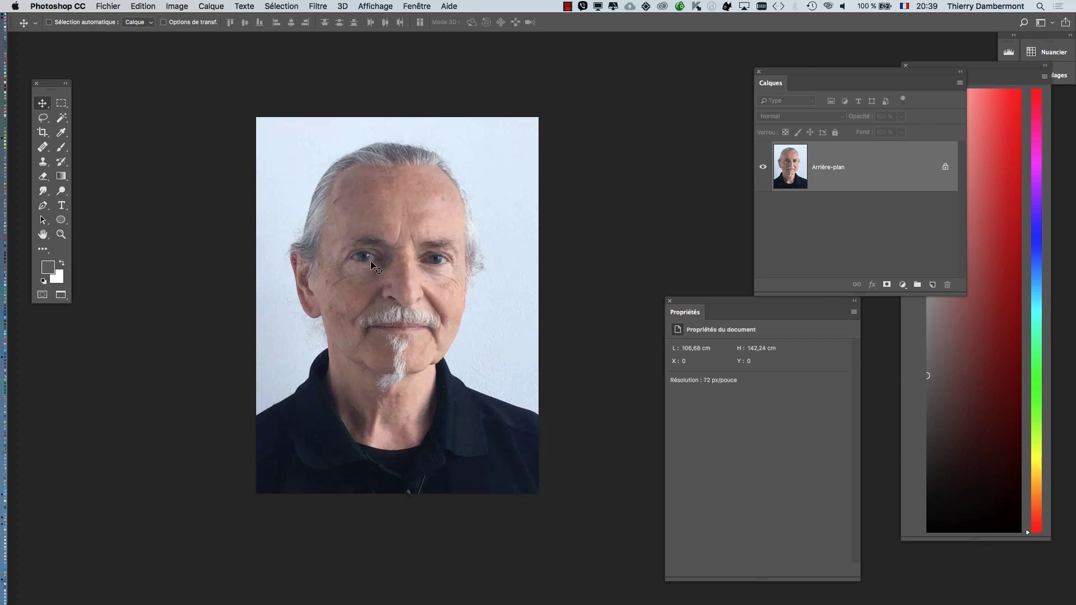
pyautogui.scroll(2, 394, 285)
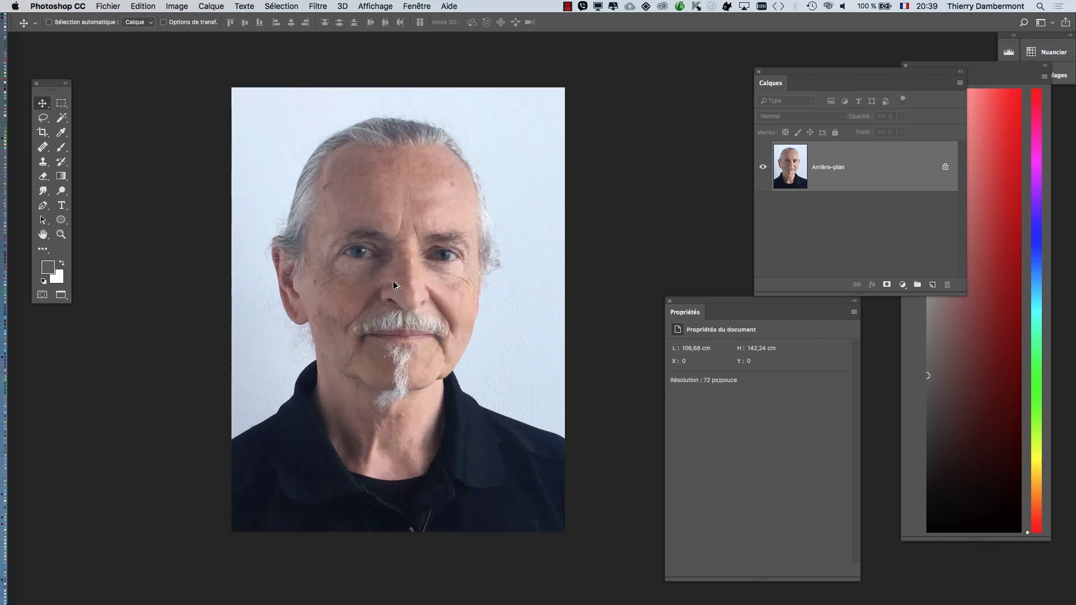
pyautogui.scroll(1, 394, 285)
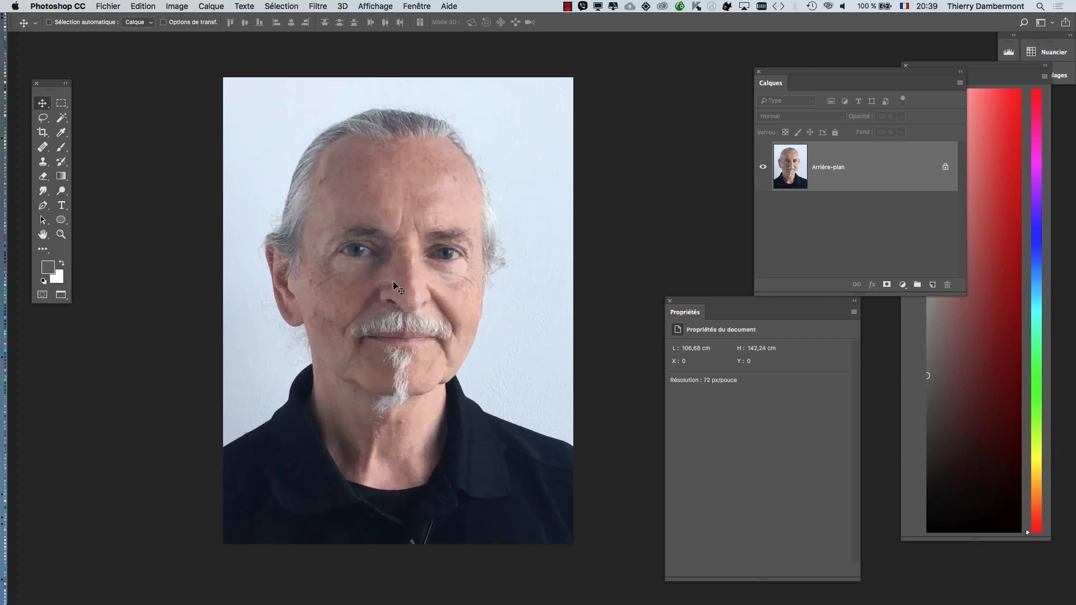
# Step: Cycle through the saluting man's photo and the corrected woman's portrait, returning to the grey-haired man's portrait
pyautogui.hotkey('ctrl', 'Tab')
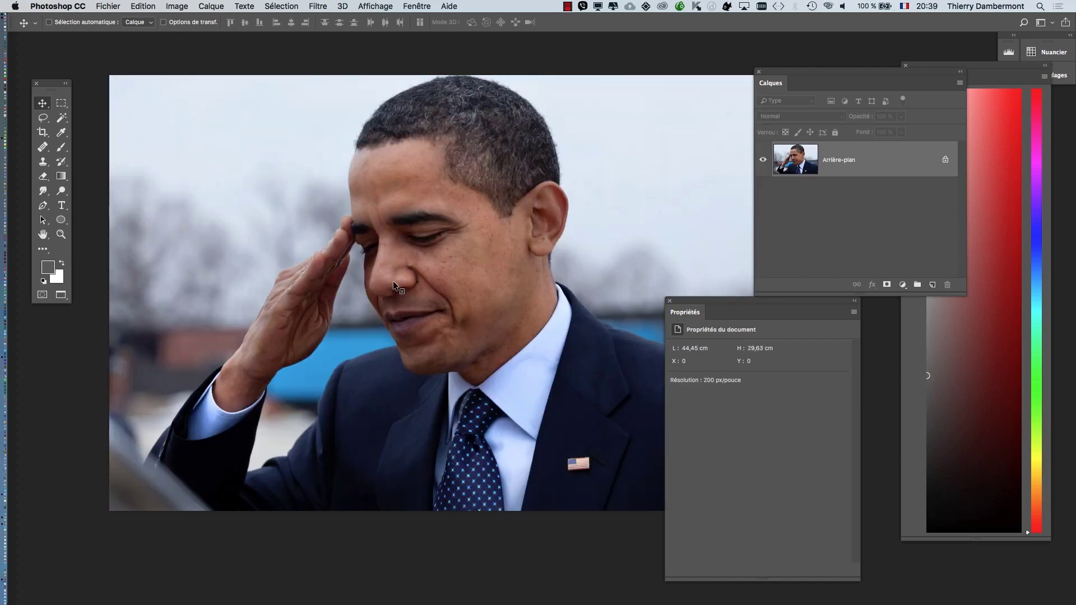
pyautogui.hotkey('ctrl', 'Tab')
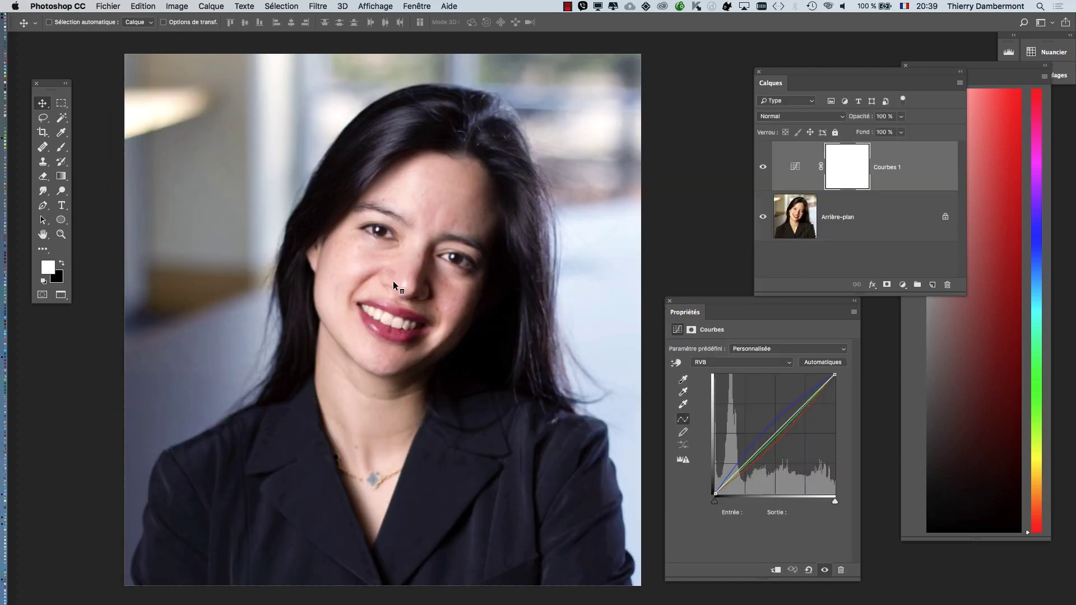
pyautogui.hotkey('ctrl', 'Tab')
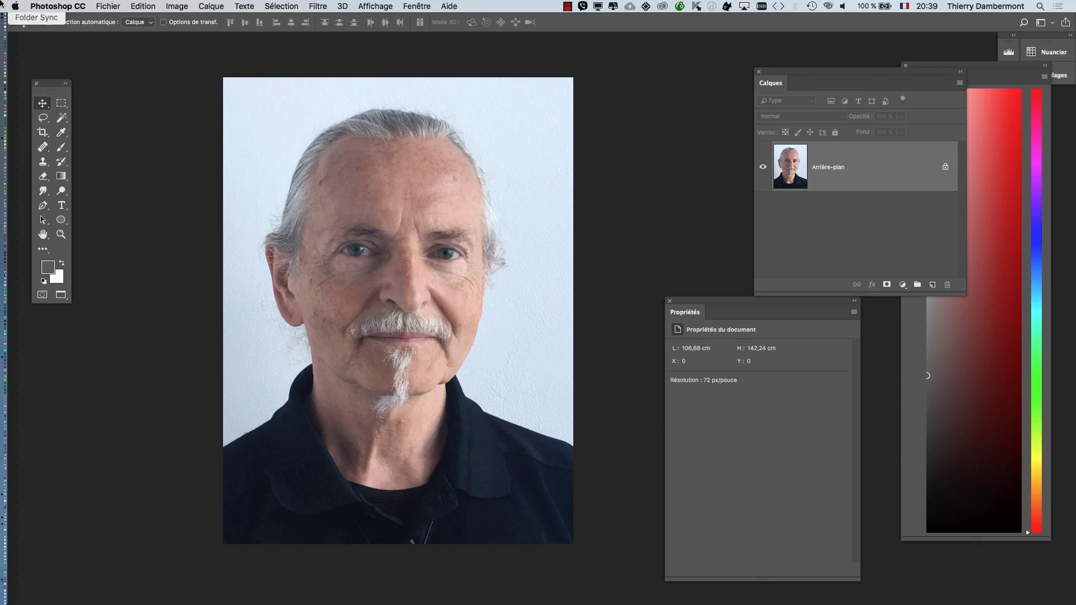
# Step: Assign the sRGB IEC61966-2.1 colour profile to the grey-haired man's portrait, checking the effect with the preview
pyautogui.click(143, 5)
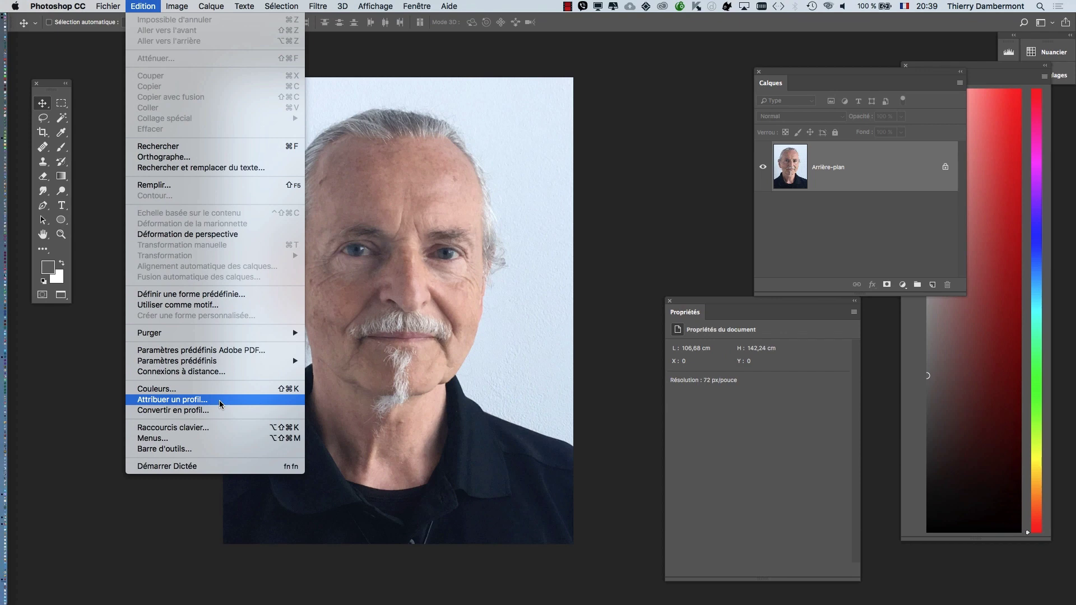
pyautogui.click(220, 399)
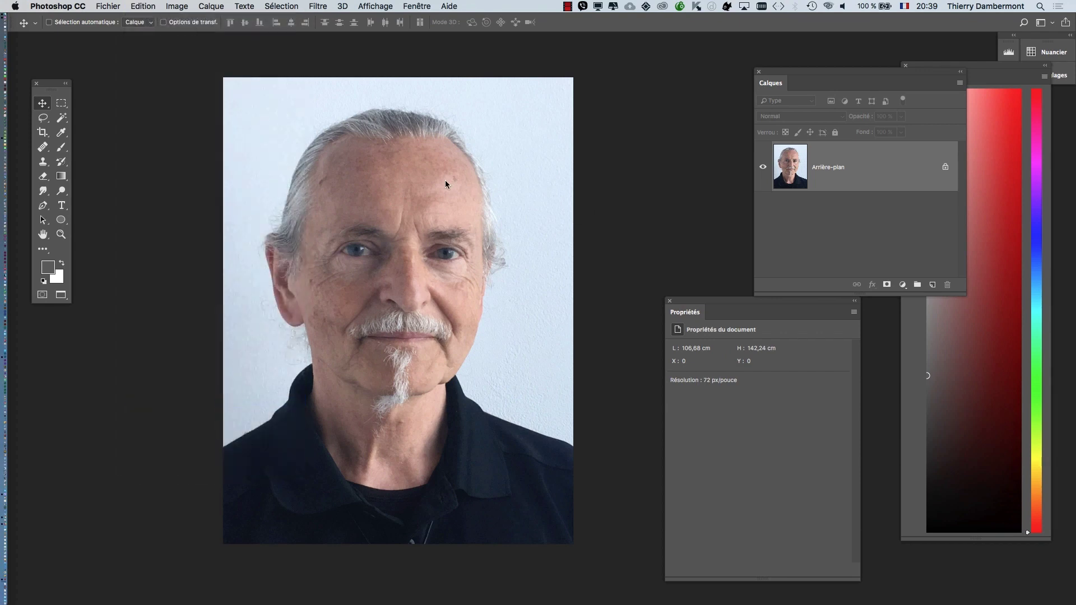
pyautogui.moveTo(341, 90); pyautogui.dragTo(734, 85)
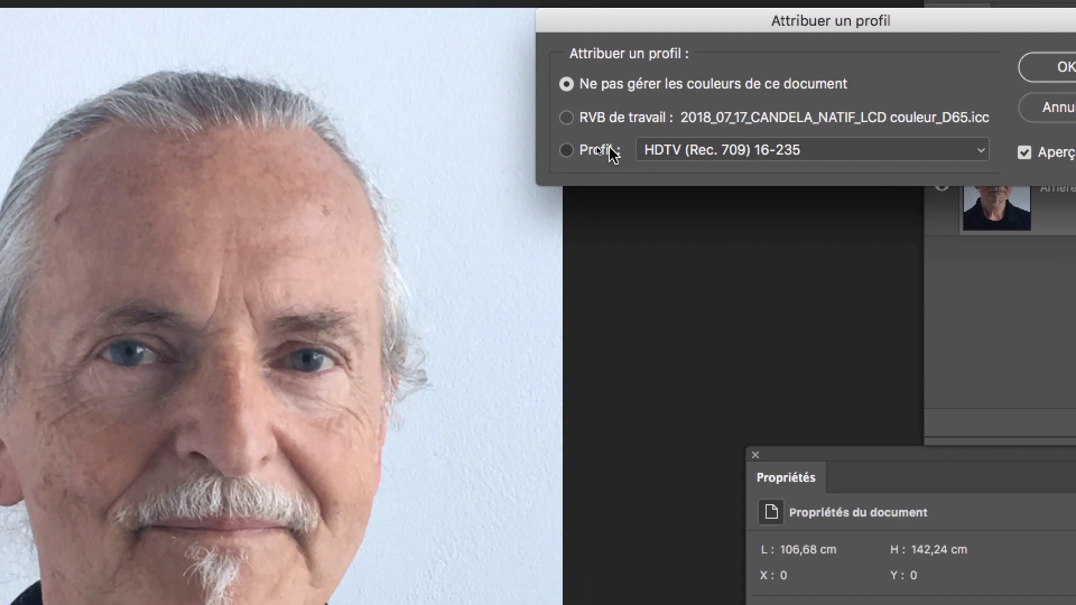
pyautogui.click(597, 150)
pyautogui.click(639, 154)
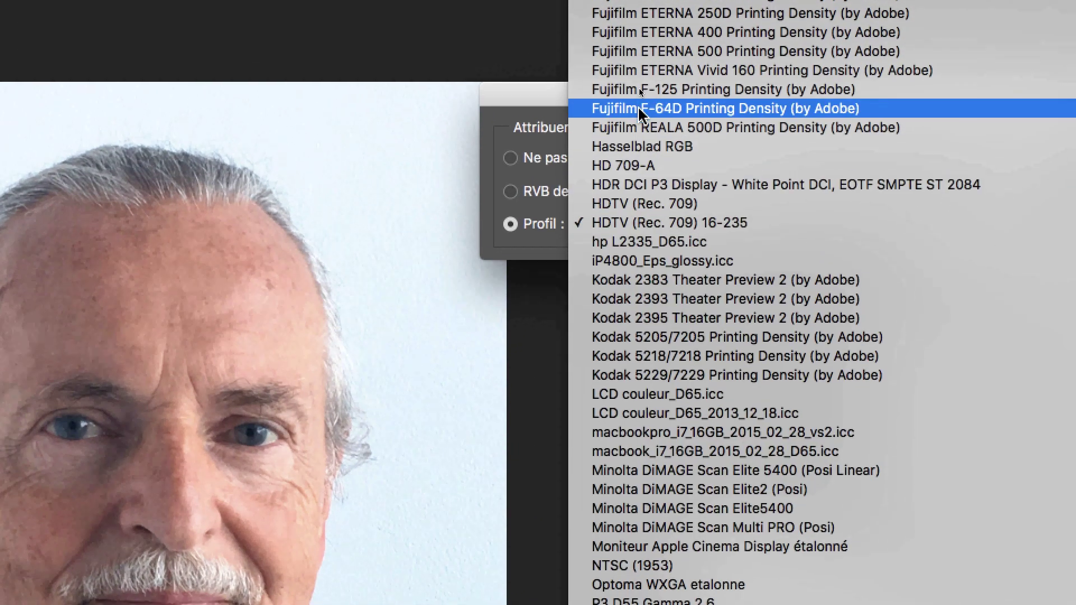
pyautogui.scroll(10, 647, 30)
pyautogui.scroll(15, 639, 104)
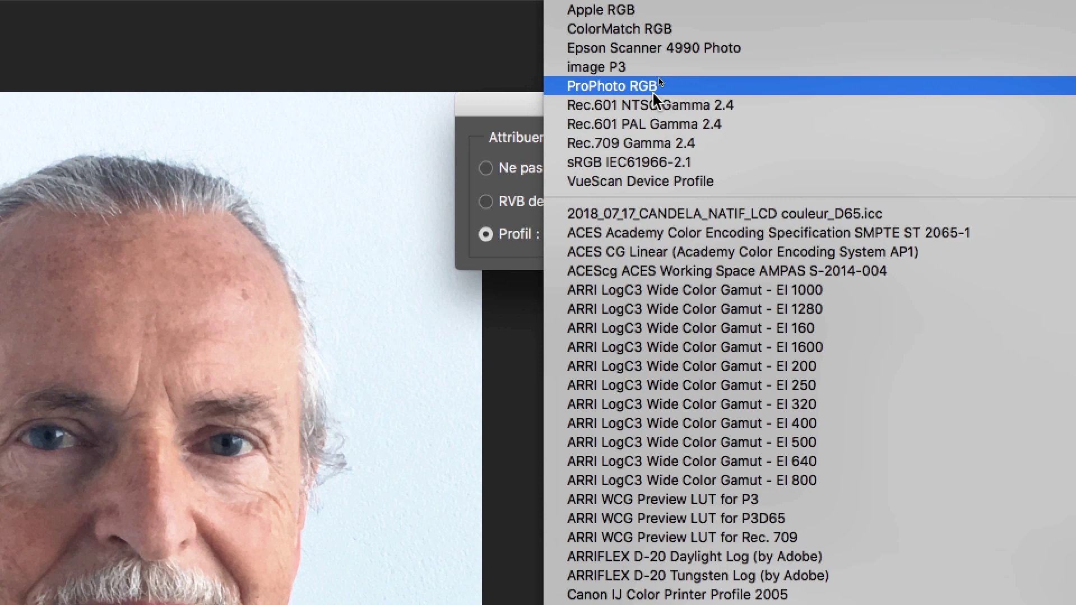
pyautogui.click(656, 162)
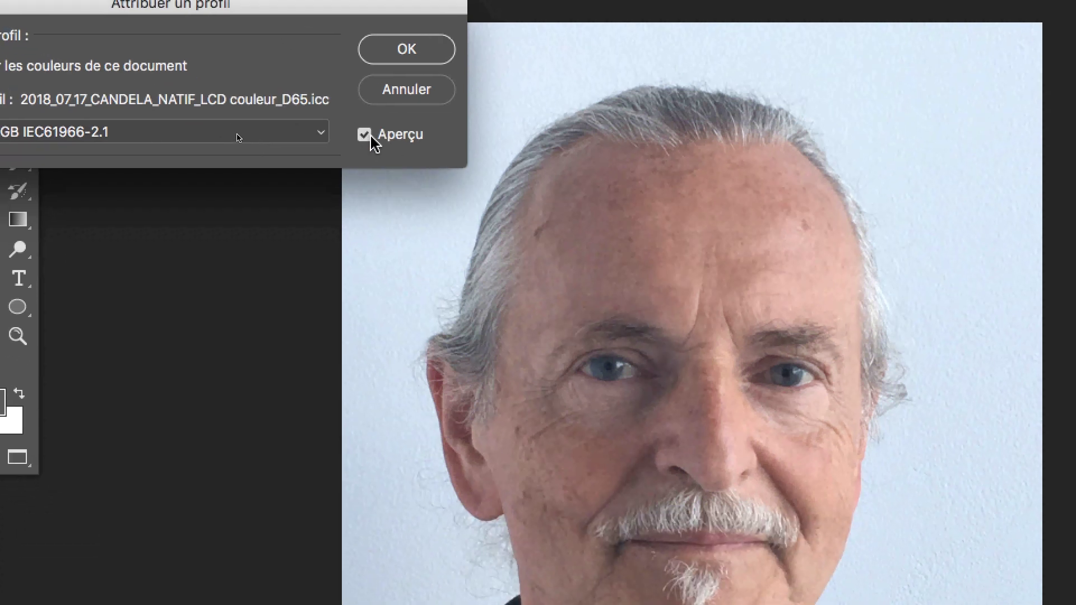
pyautogui.click(427, 165)
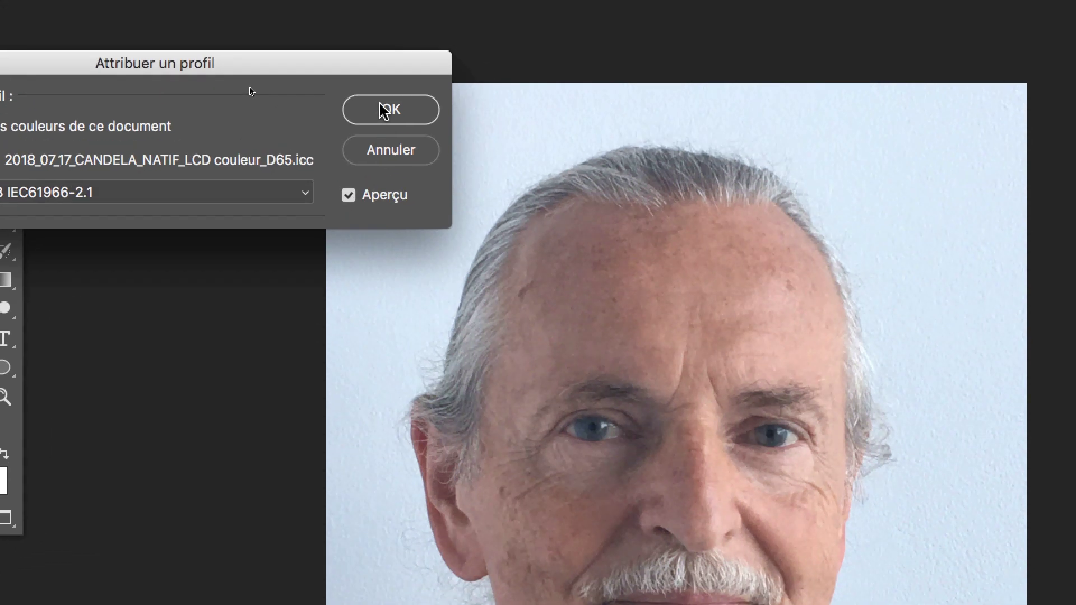
pyautogui.click(384, 110)
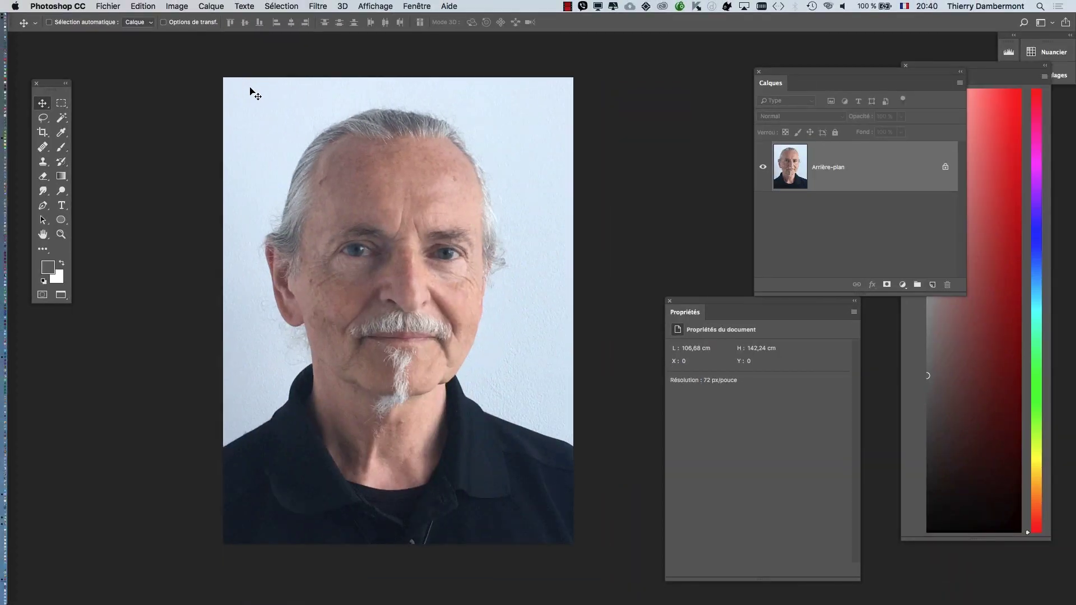
pyautogui.click(106, 6)
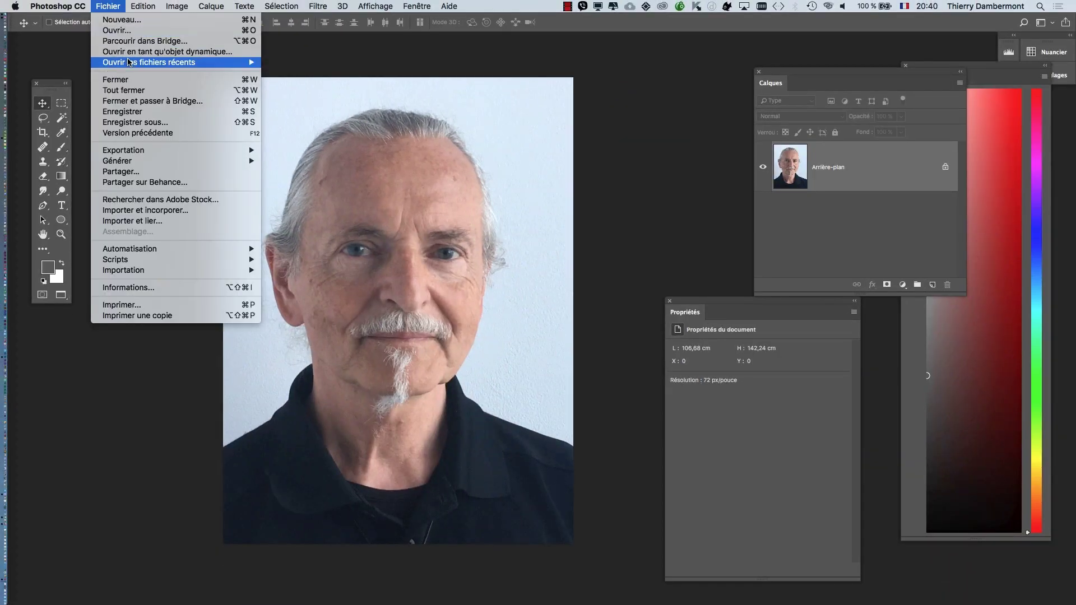
pyautogui.moveTo(168, 62)
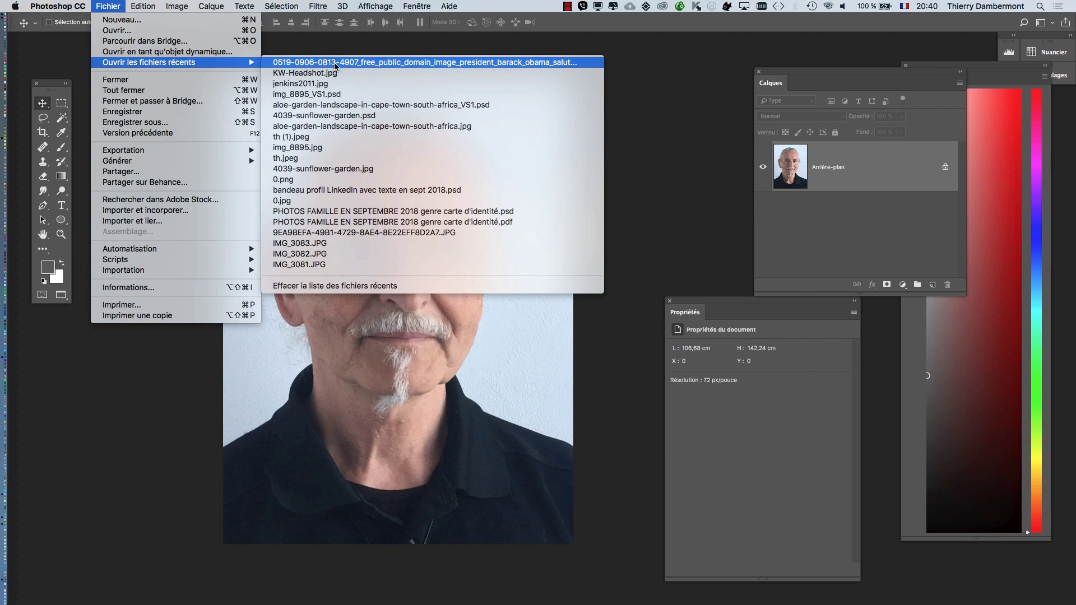
pyautogui.click(402, 107)
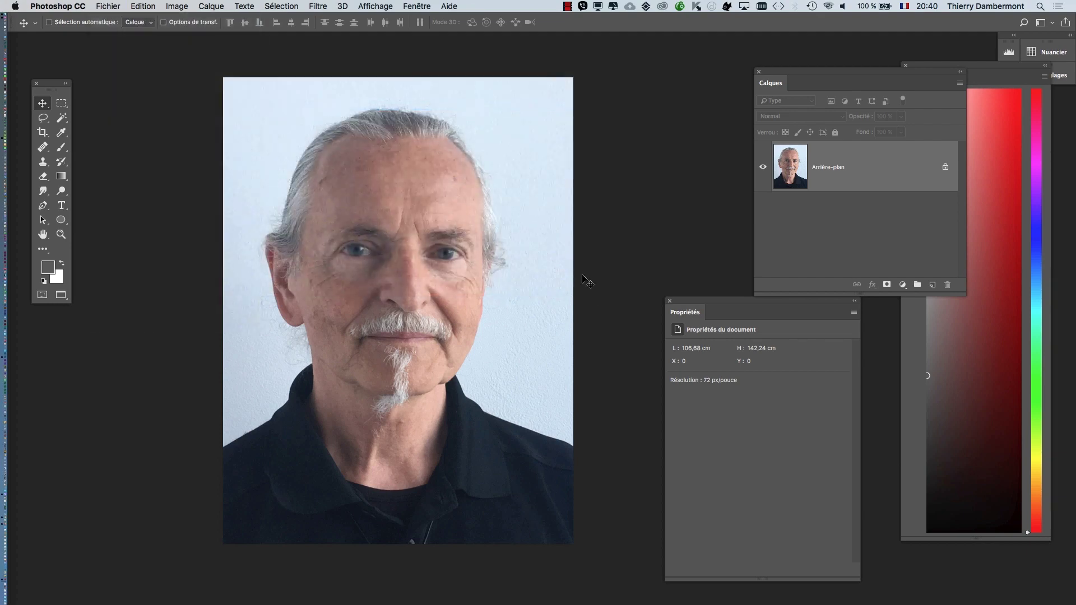
# Step: Recentre and enlarge the grey-haired man's portrait, and review the other open images before returning to it
pyautogui.moveTo(430, 249); pyautogui.dragTo(287, 224)
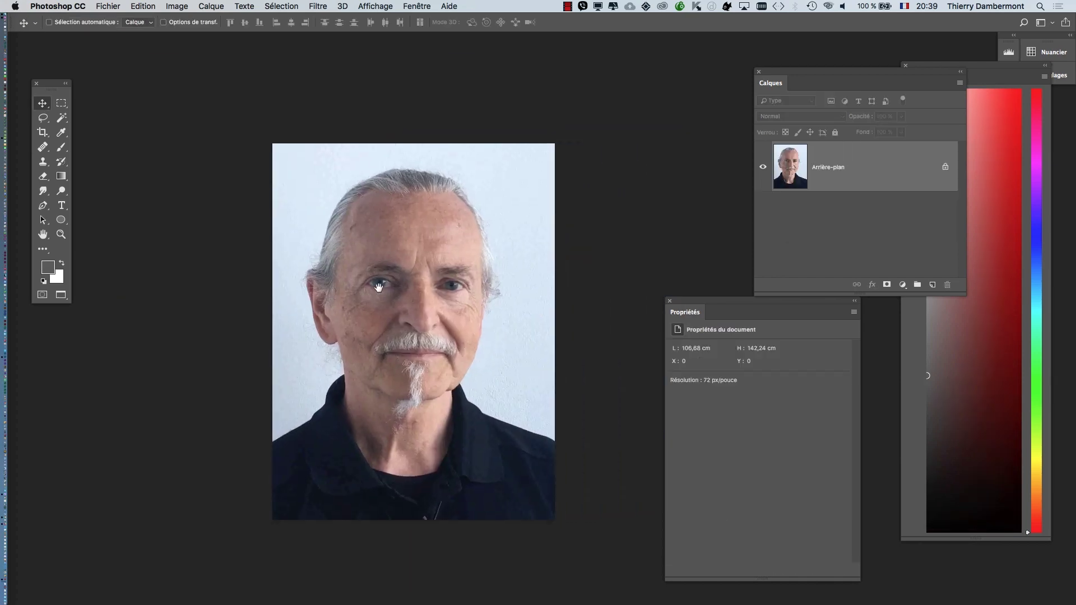
pyautogui.moveTo(379, 287); pyautogui.dragTo(371, 265)
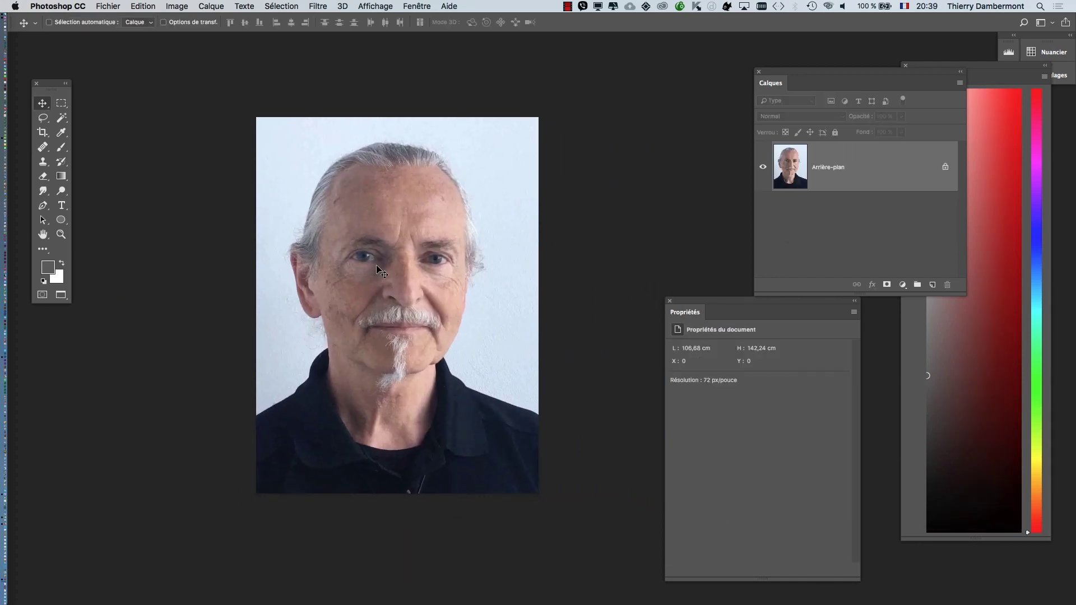
pyautogui.scroll(2, 394, 285)
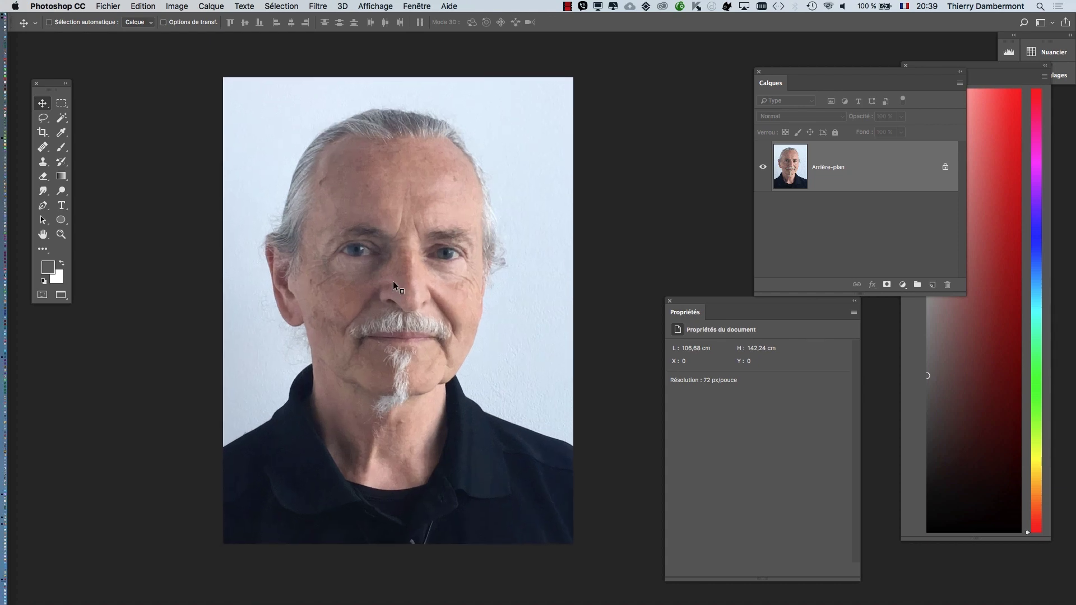
pyautogui.hotkey('ctrl', 'Tab')
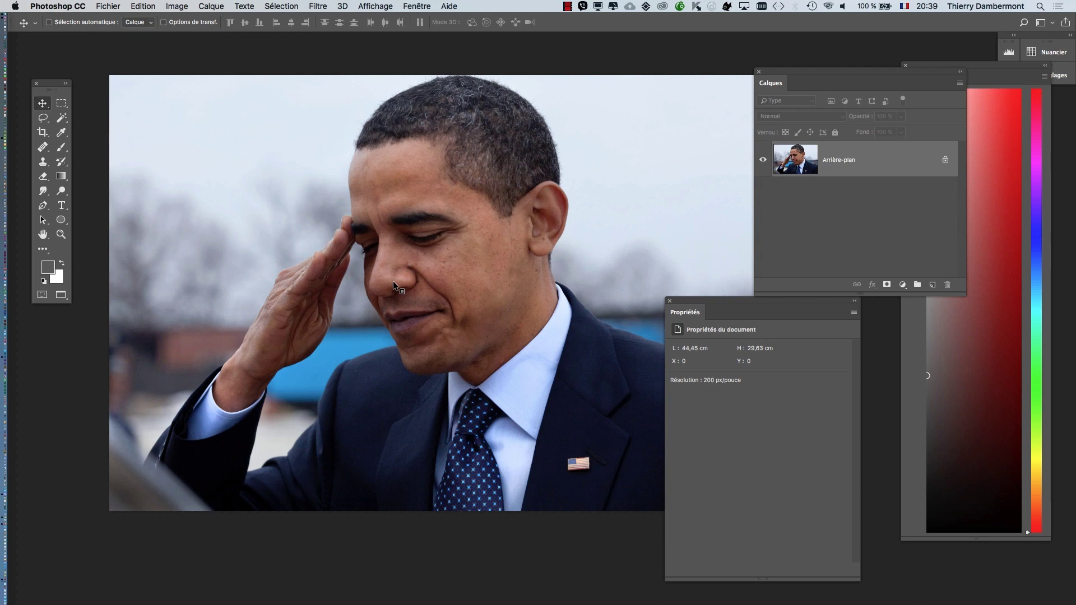
pyautogui.hotkey('ctrl', 'Tab')
pyautogui.hotkey('ctrl', 'Tab')
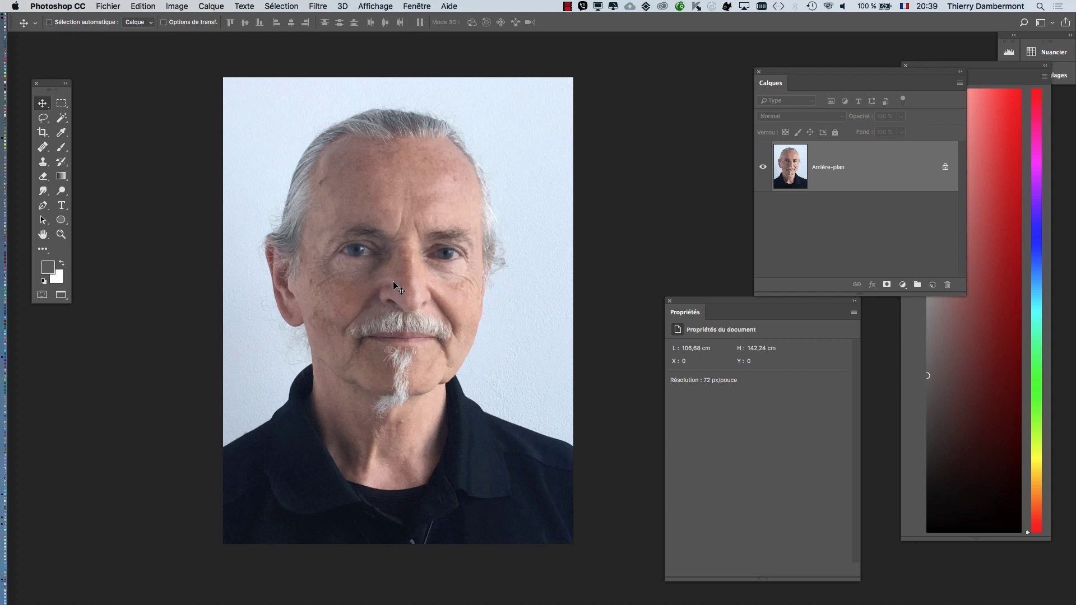
# Step: Choose the sRGB IEC61966-2.1 colour profile to assign to the grey-haired man's portrait
pyautogui.click(141, 6)
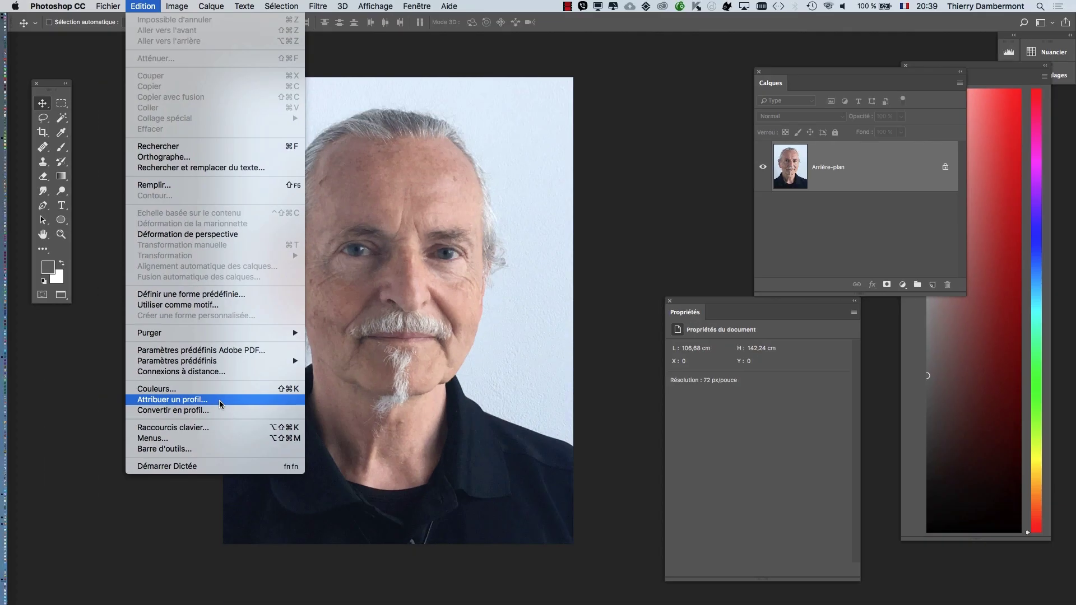
pyautogui.press('Escape')
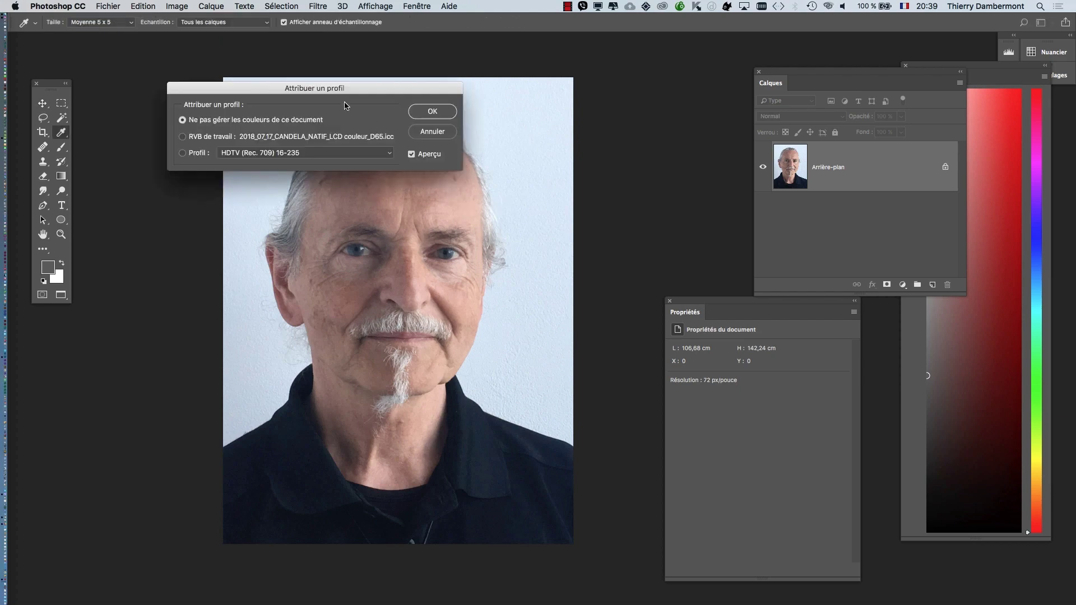
pyautogui.moveTo(353, 87); pyautogui.dragTo(733, 86)
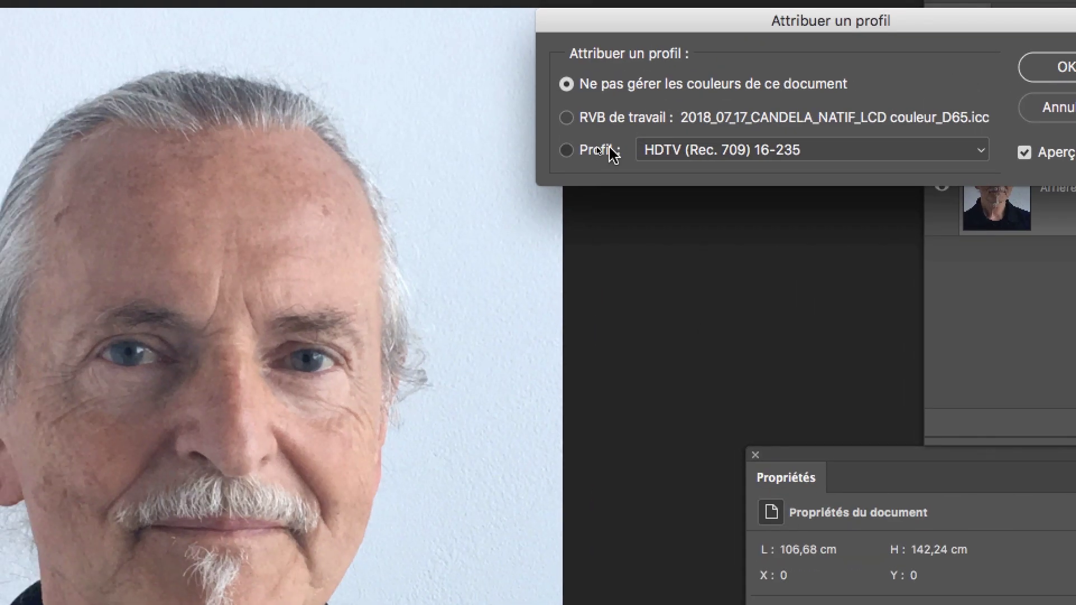
pyautogui.click(542, 147)
pyautogui.click(639, 149)
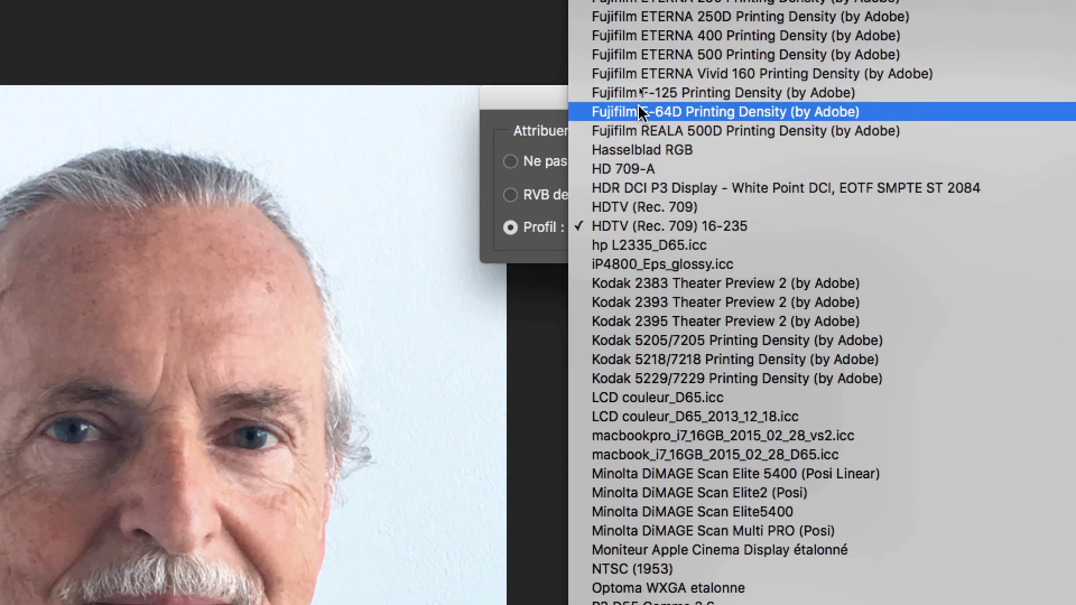
pyautogui.scroll(15, 641, 31)
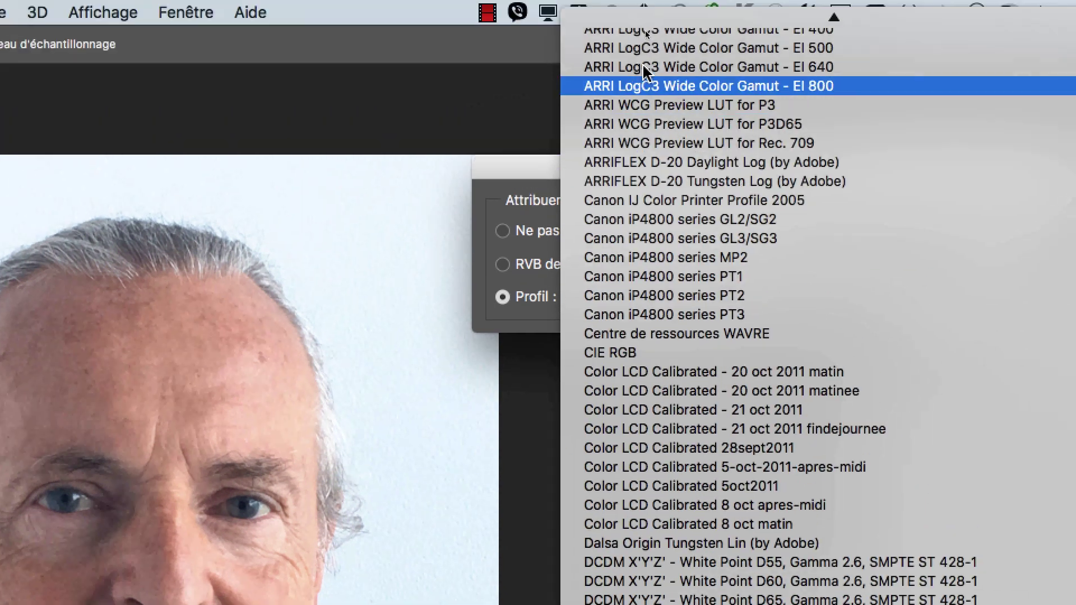
pyautogui.scroll(10, 644, 30)
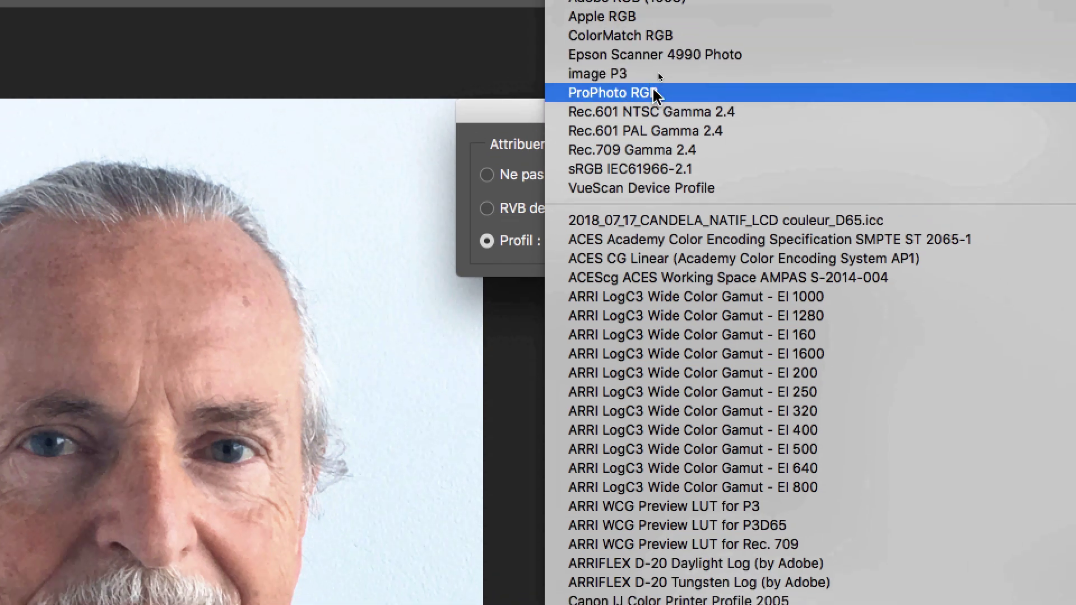
pyautogui.click(655, 145)
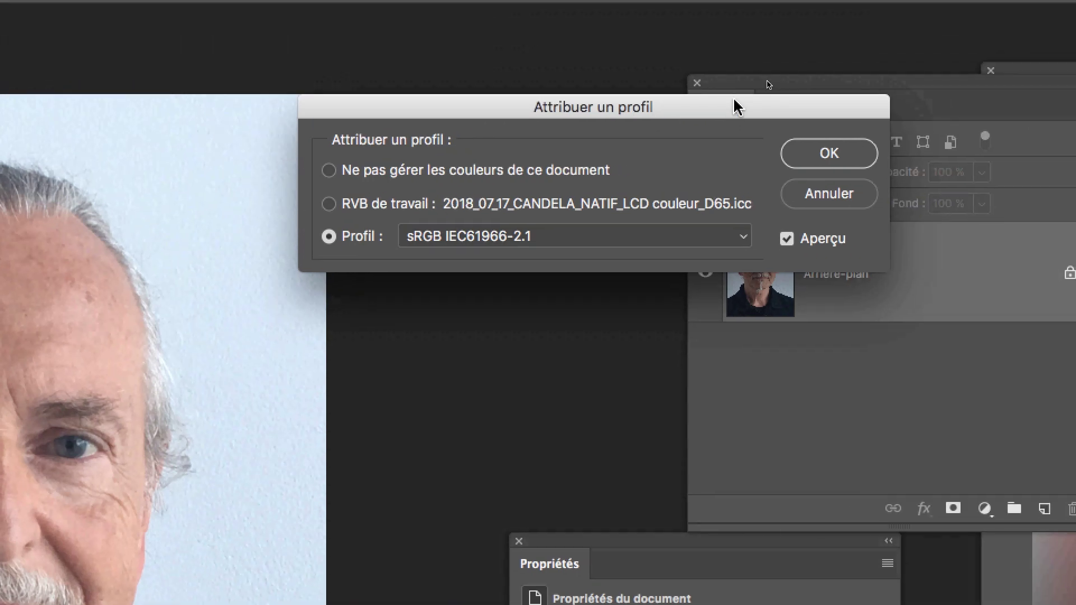
# Step: Compare the grey-haired man's portrait with the profile preview off and on, and confirm the profile assignment
pyautogui.moveTo(892, 59); pyautogui.dragTo(350, 90)
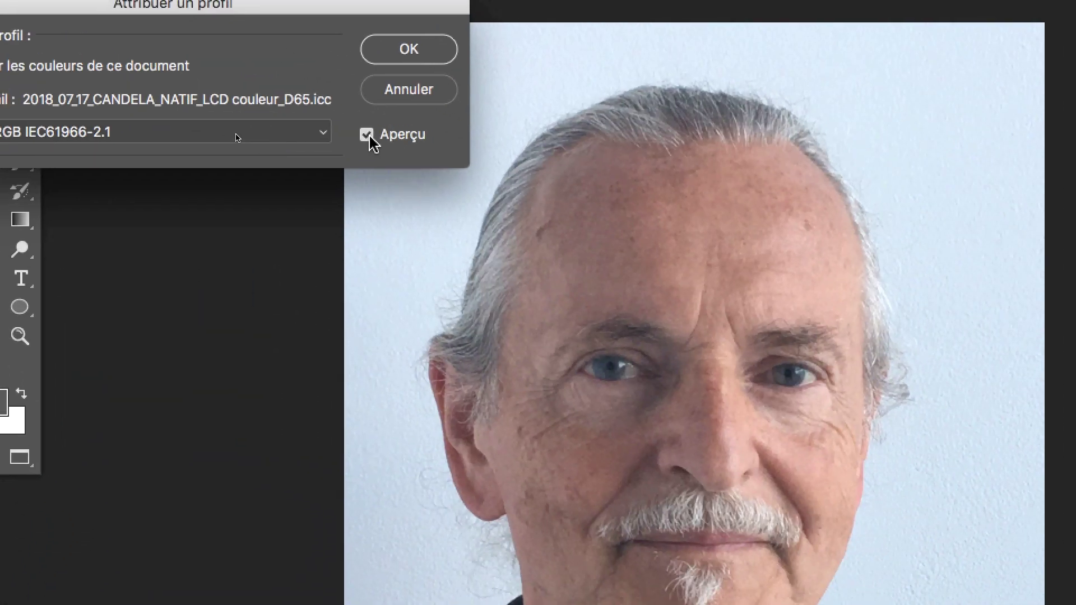
pyautogui.click(369, 136)
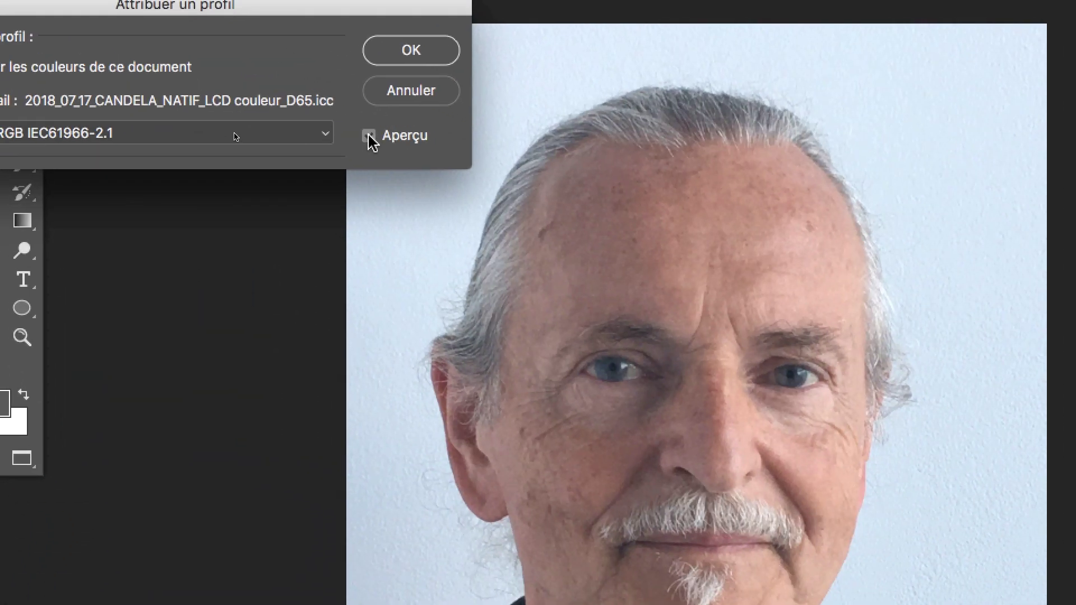
pyautogui.click(369, 136)
pyautogui.click(369, 136)
pyautogui.click(369, 136)
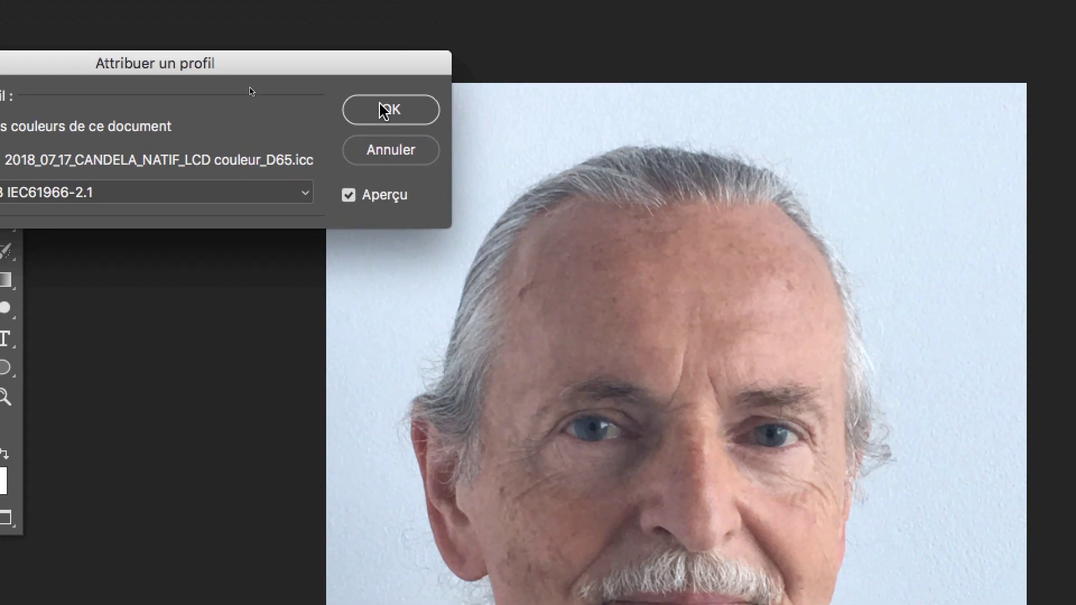
pyautogui.click(387, 110)
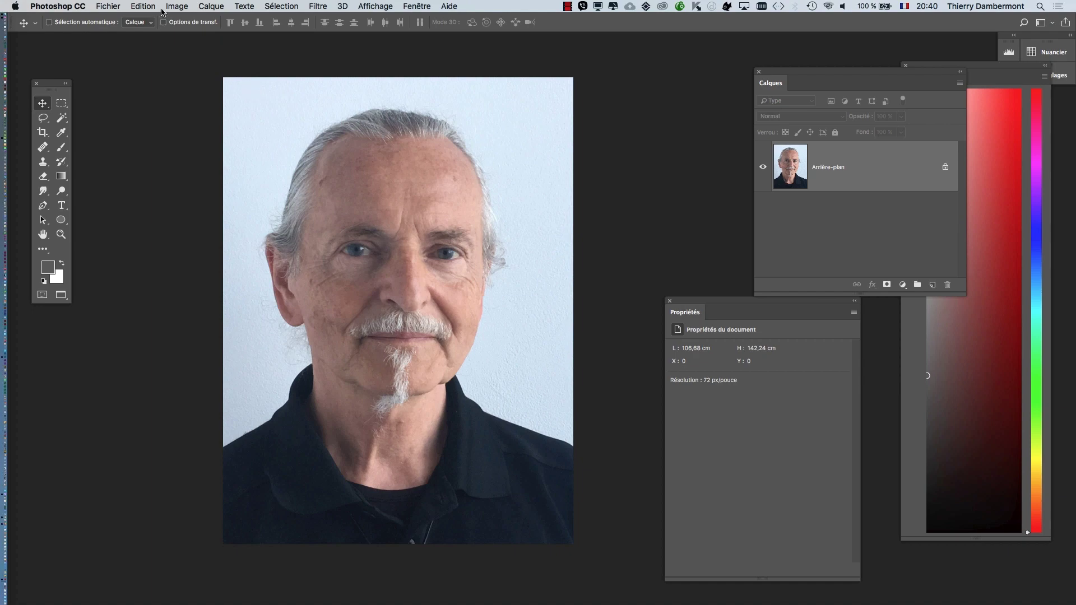
# Step: Bring up the saluting man's photo and choose the sRGB IEC61966-2.1 profile to assign to it
pyautogui.click(107, 7)
pyautogui.moveTo(154, 64)
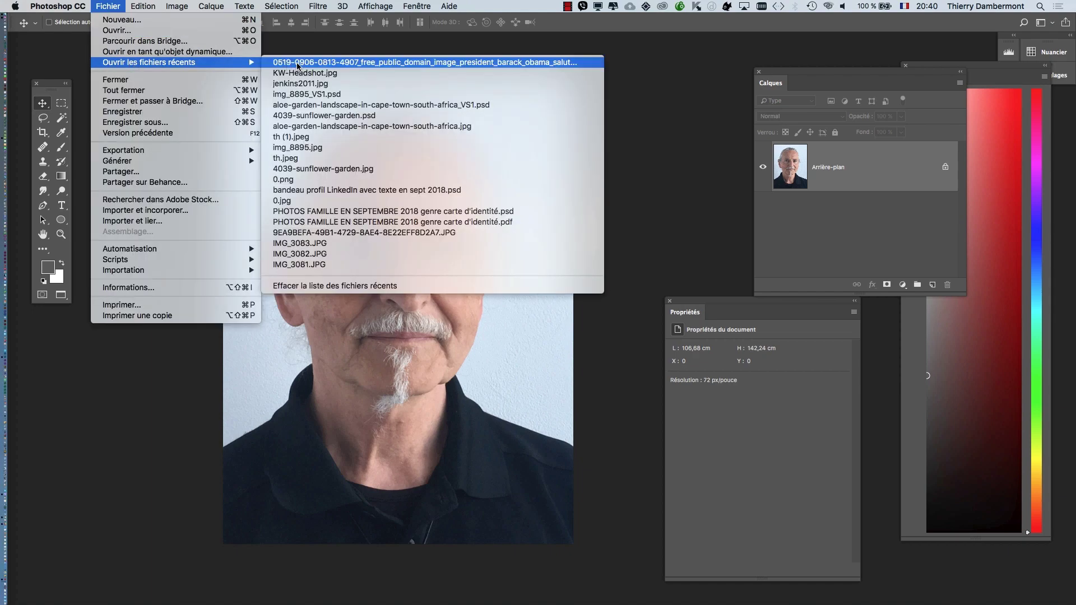
pyautogui.click(402, 105)
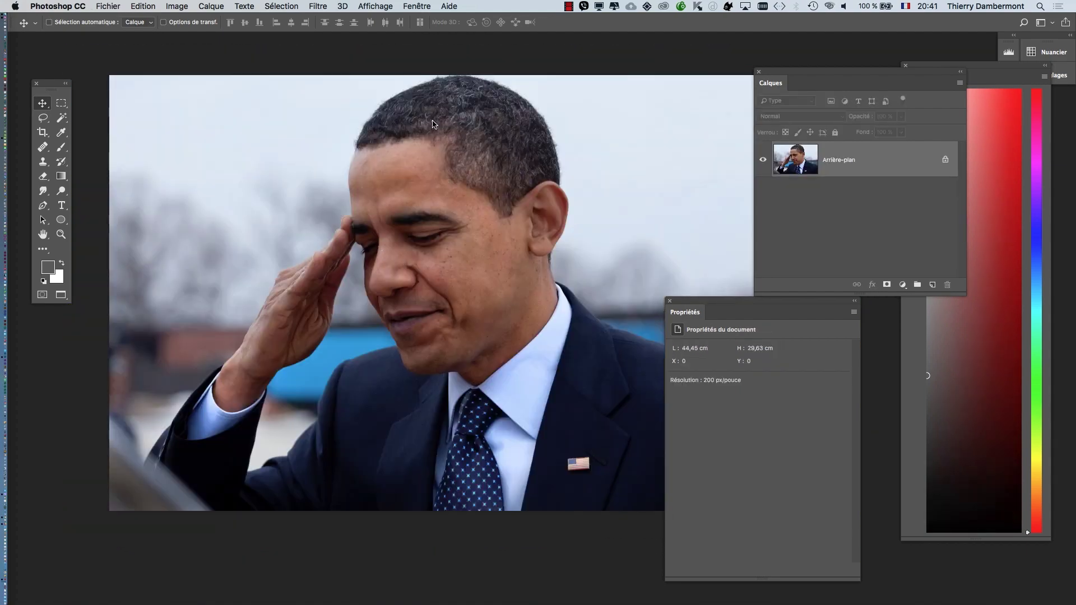
pyautogui.click(140, 6)
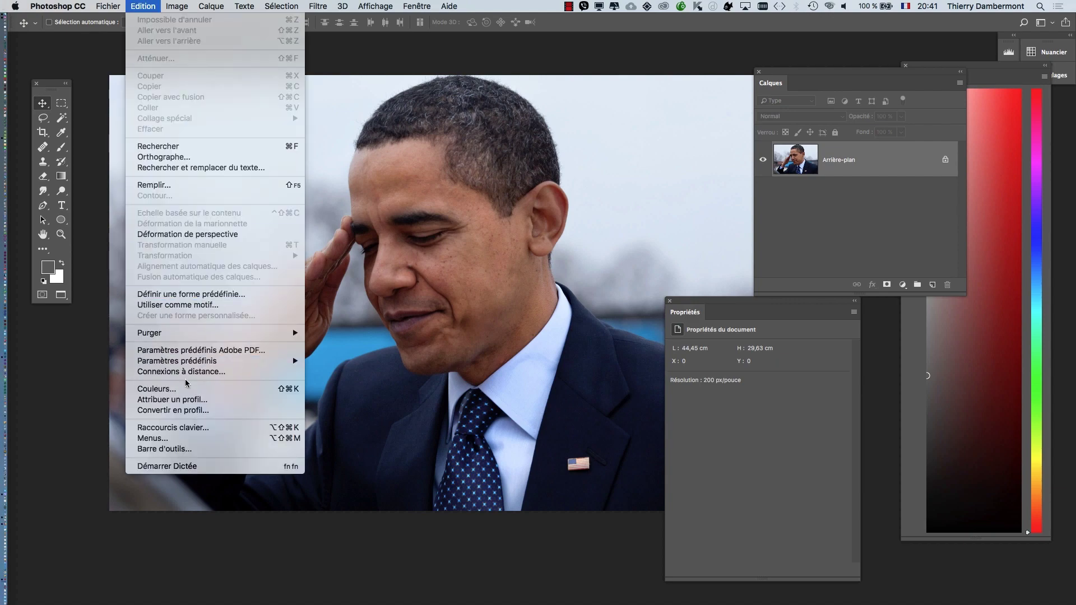
pyautogui.click(193, 400)
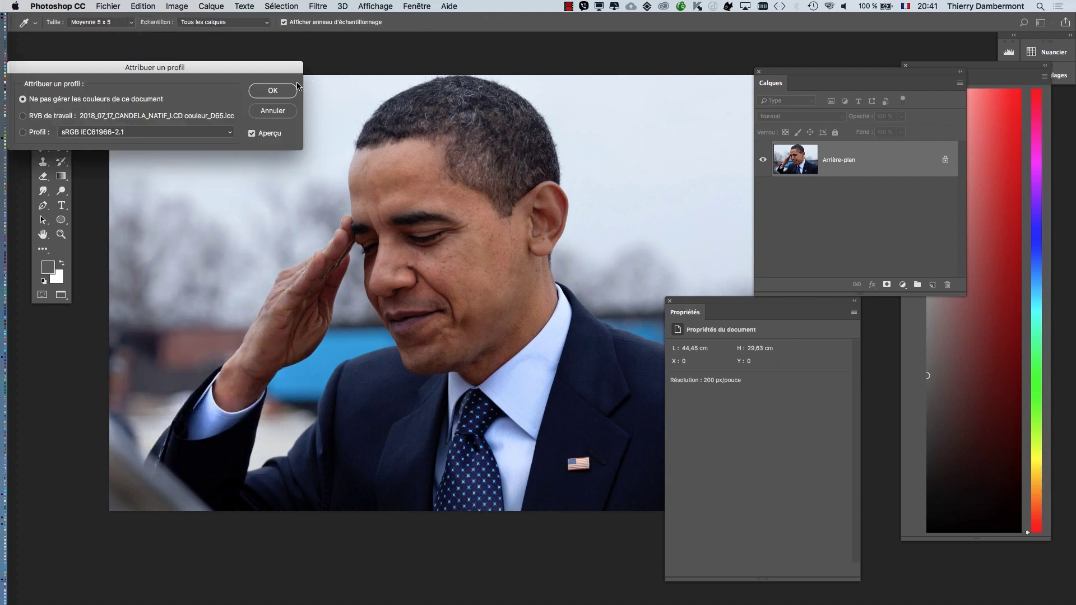
pyautogui.moveTo(274, 71); pyautogui.dragTo(926, 111)
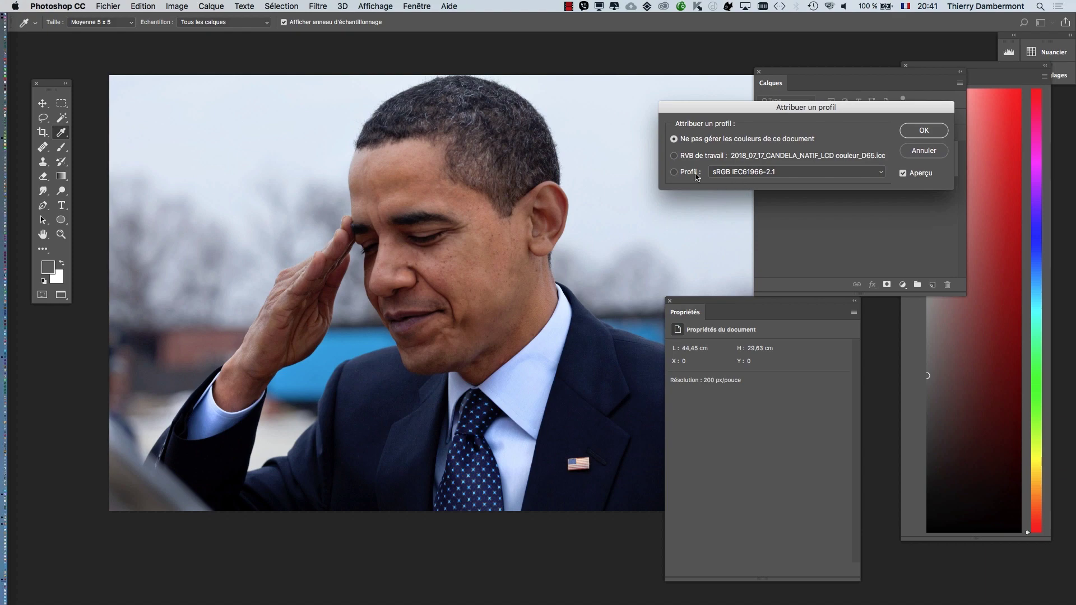
pyautogui.click(695, 173)
pyautogui.click(746, 173)
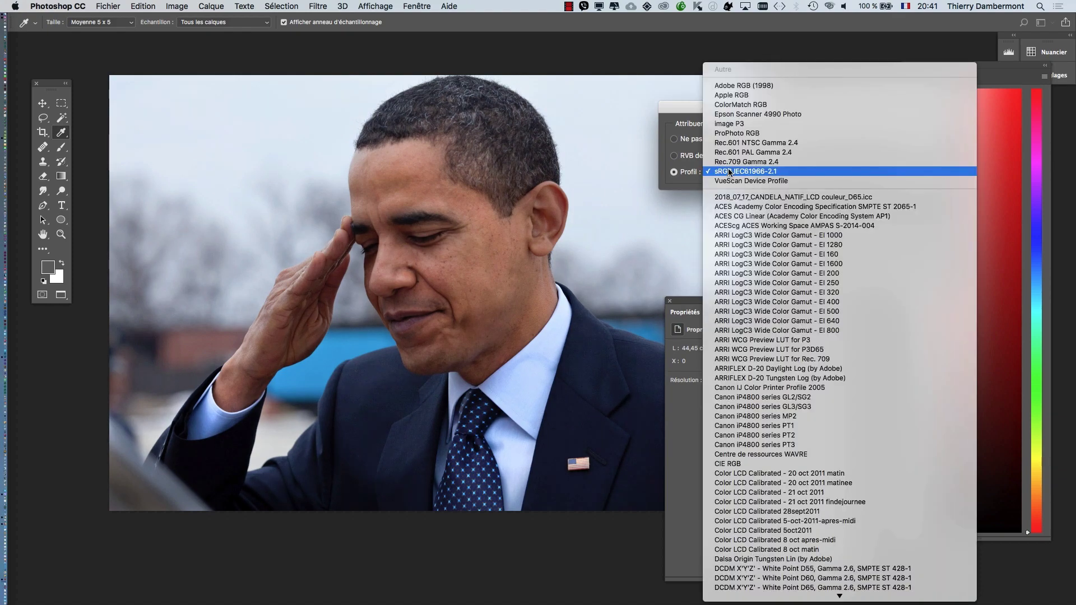
pyautogui.click(732, 172)
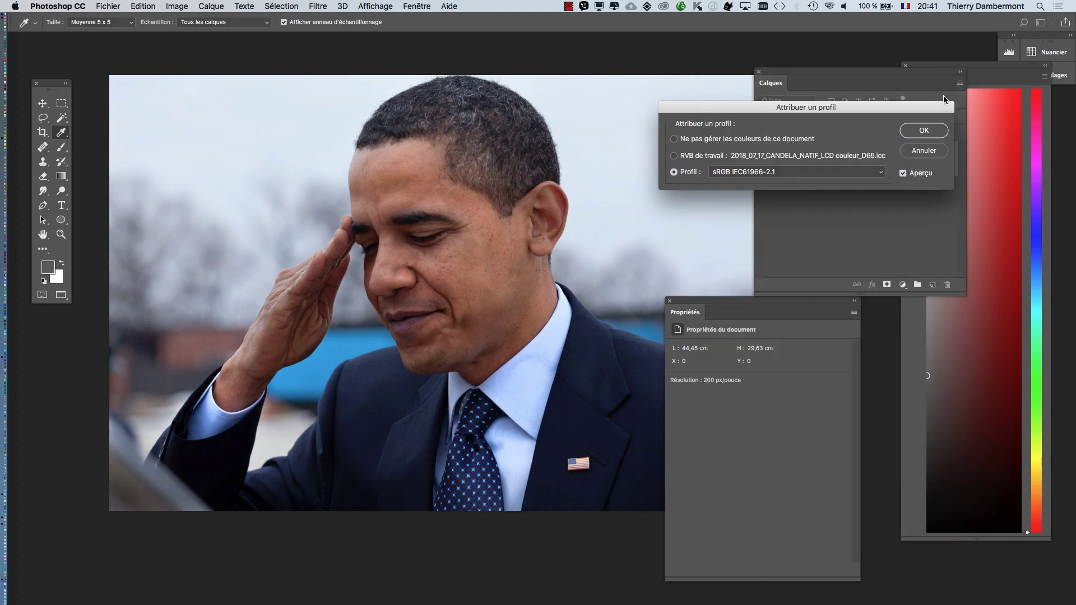
# Step: Arrange the profile dialog beside the saluting man's face and compare the photo with the preview off and on
pyautogui.moveTo(573, 210); pyautogui.dragTo(751, 219)
pyautogui.moveTo(885, 111); pyautogui.dragTo(252, 90)
pyautogui.moveTo(416, 283); pyautogui.dragTo(222, 260)
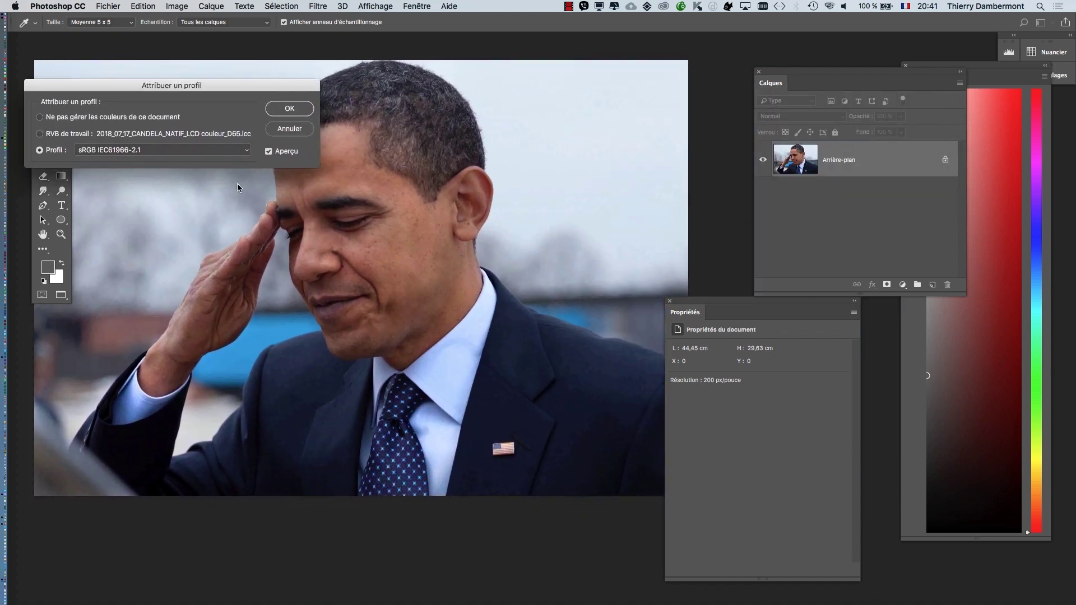
pyautogui.moveTo(337, 253); pyautogui.dragTo(424, 279)
pyautogui.click(270, 152)
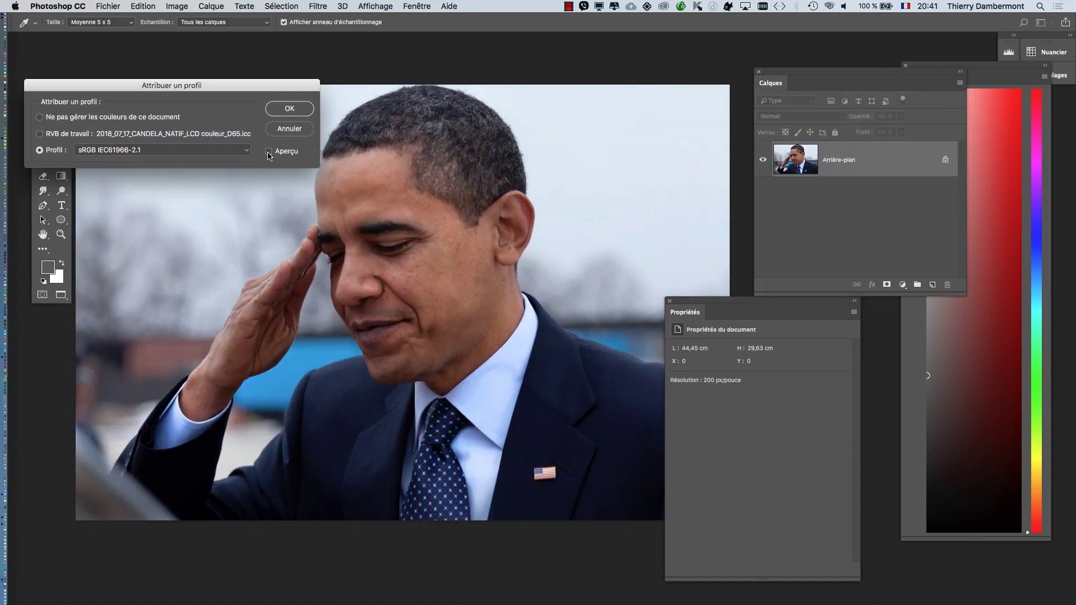
pyautogui.click(269, 152)
pyautogui.click(269, 153)
pyautogui.click(269, 152)
pyautogui.click(268, 153)
pyautogui.click(268, 152)
# Step: Examine the dark suit close up with the profile preview off and on to compare the shadow detail
pyautogui.scroll(5, 296, 479)
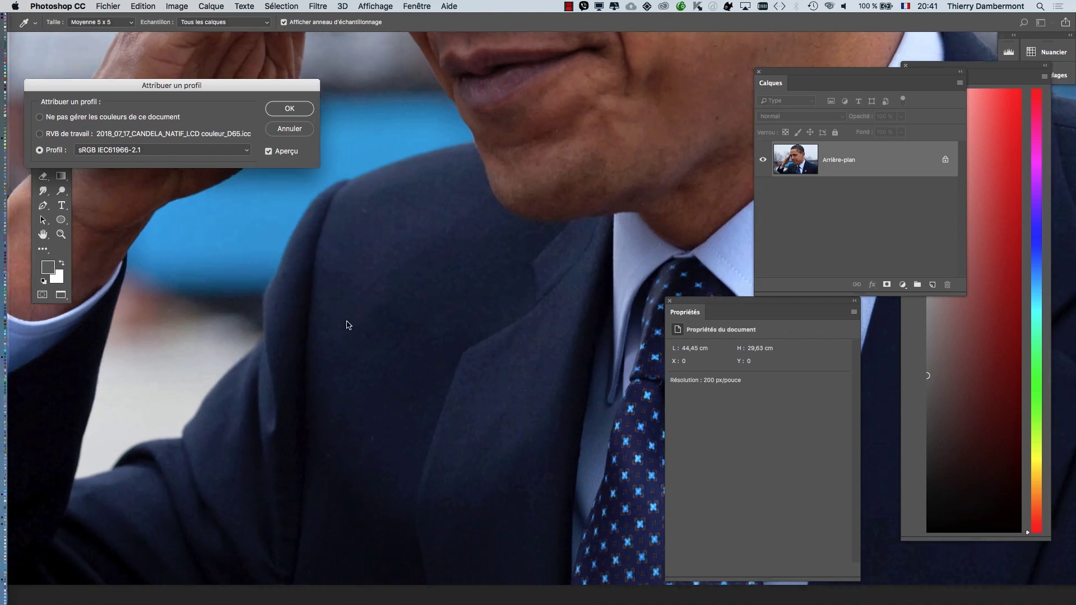
pyautogui.scroll(-2, 348, 325)
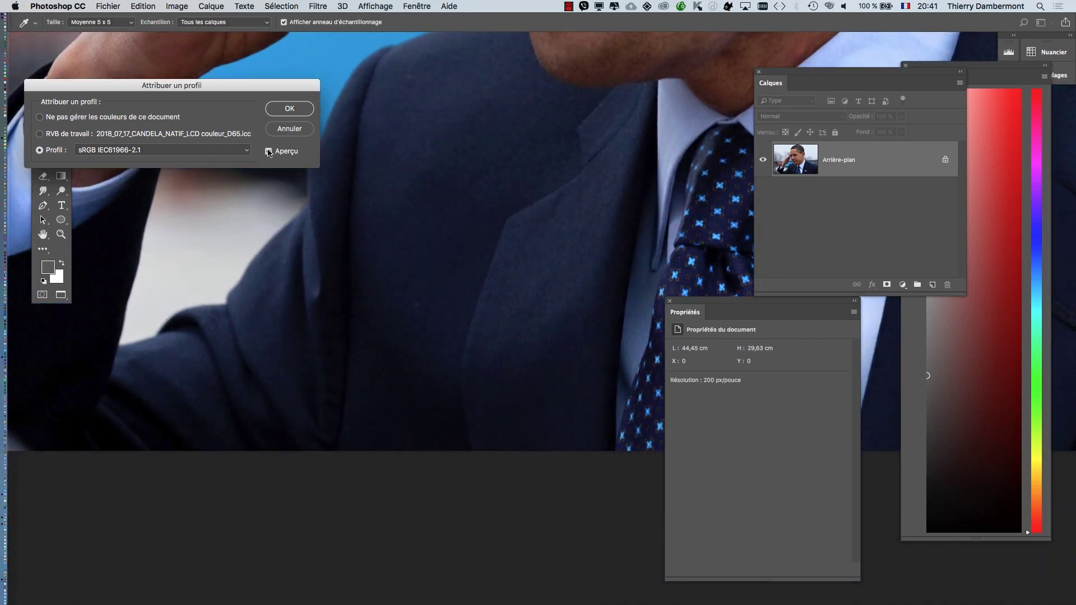
pyautogui.click(269, 153)
pyautogui.click(269, 152)
pyautogui.click(269, 152)
pyautogui.click(268, 152)
pyautogui.click(268, 151)
pyautogui.click(268, 151)
pyautogui.click(269, 152)
pyautogui.click(269, 151)
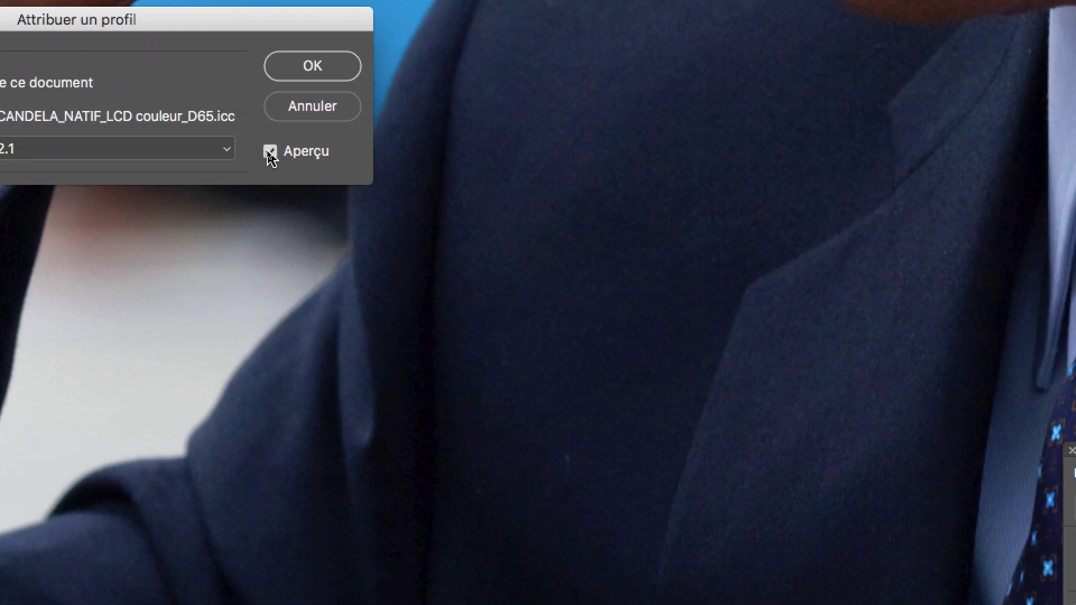
pyautogui.click(269, 152)
pyautogui.click(268, 151)
pyautogui.click(268, 151)
pyautogui.click(268, 152)
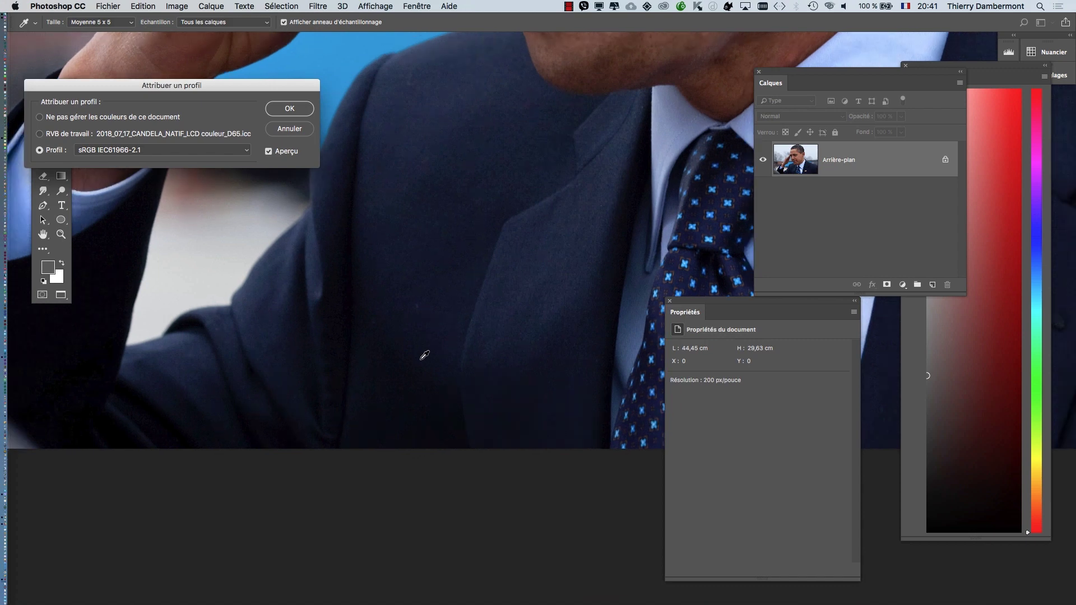
# Step: Bring the whole saluting man's photo back into view and confirm its sRGB profile assignment
pyautogui.scroll(-5, 426, 356)
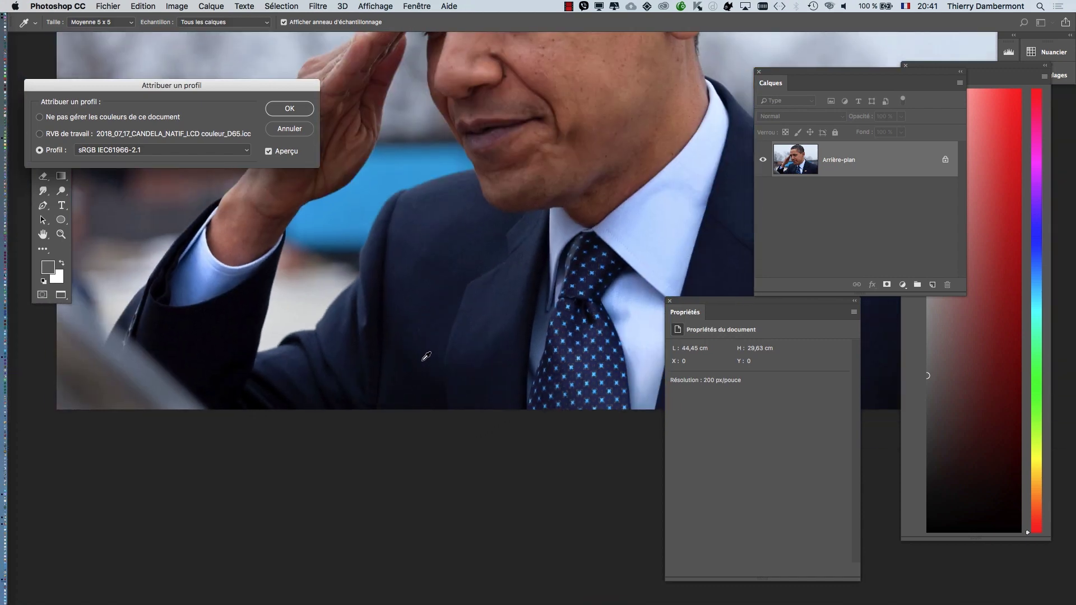
pyautogui.scroll(-3, 426, 356)
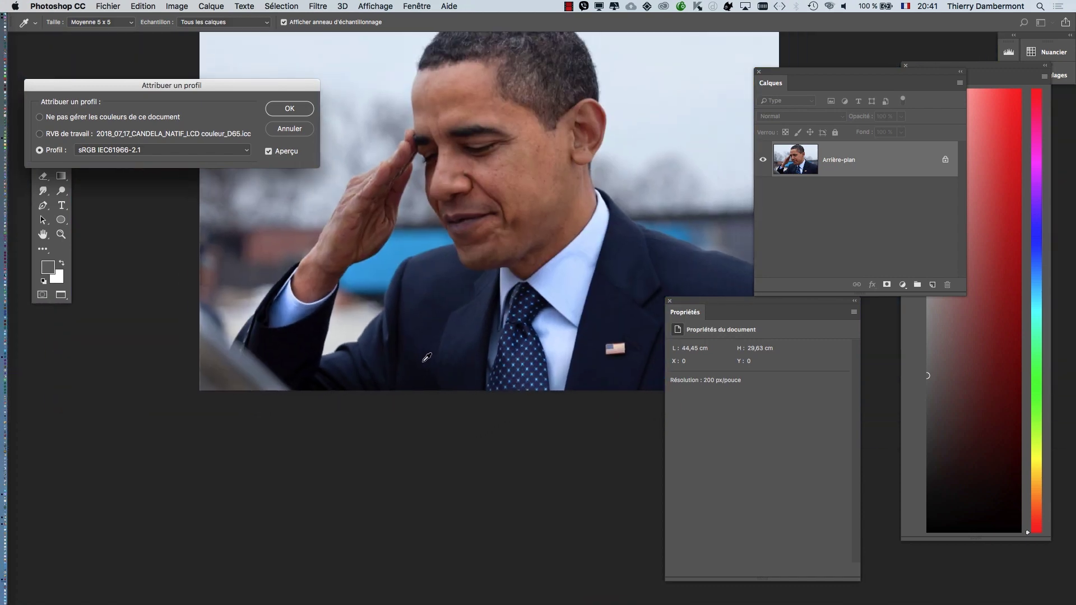
pyautogui.moveTo(453, 326); pyautogui.dragTo(391, 439)
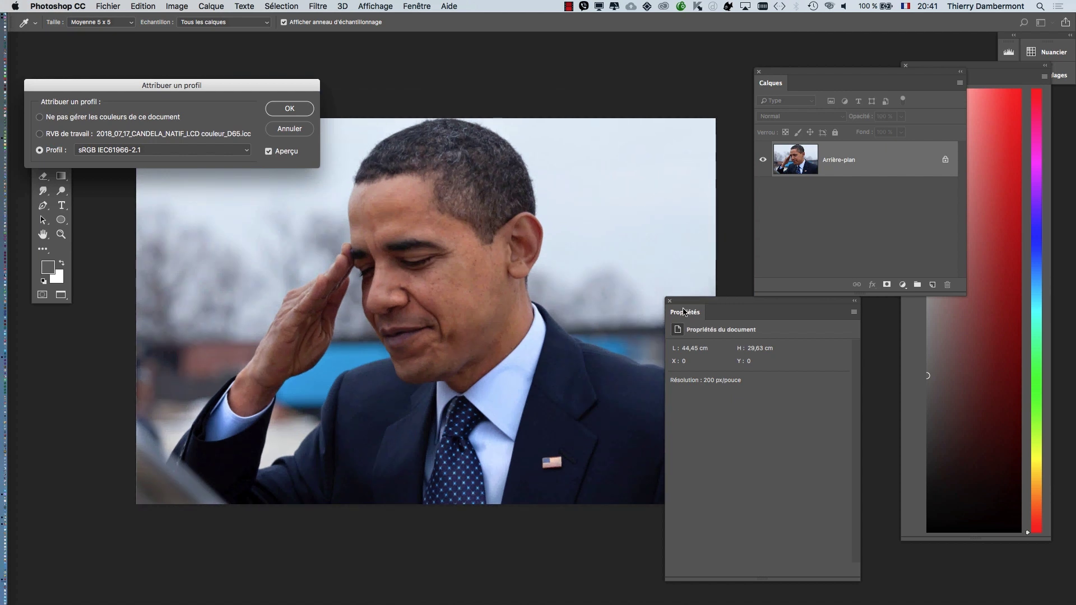
pyautogui.click(285, 108)
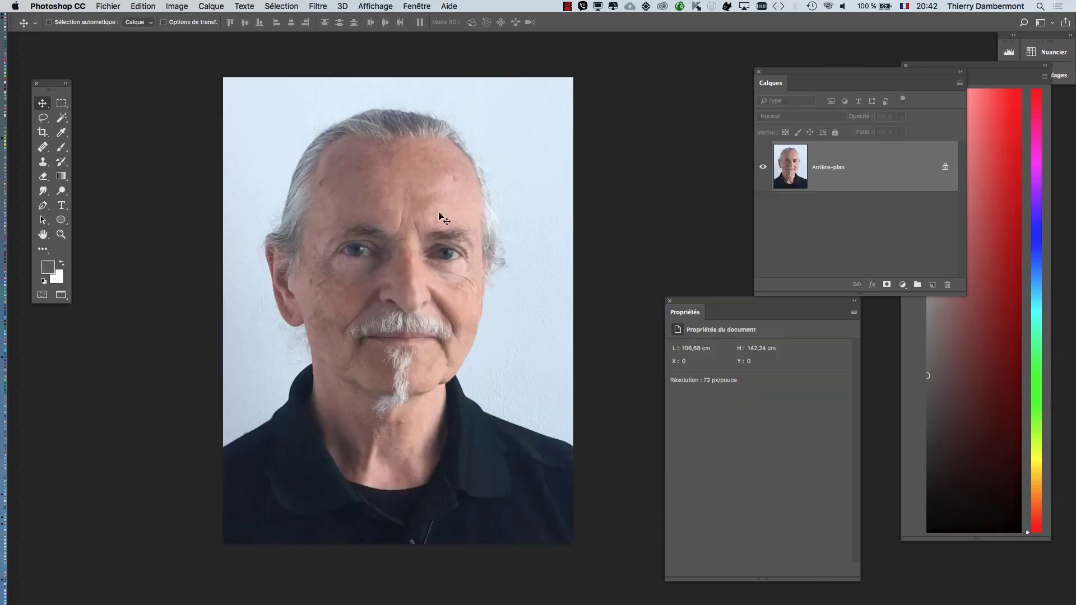
# Step: Close the Properties panel and arrange the grey-haired man's portrait and the Layers panel side by side
pyautogui.click(670, 301)
pyautogui.moveTo(812, 73); pyautogui.dragTo(670, 186)
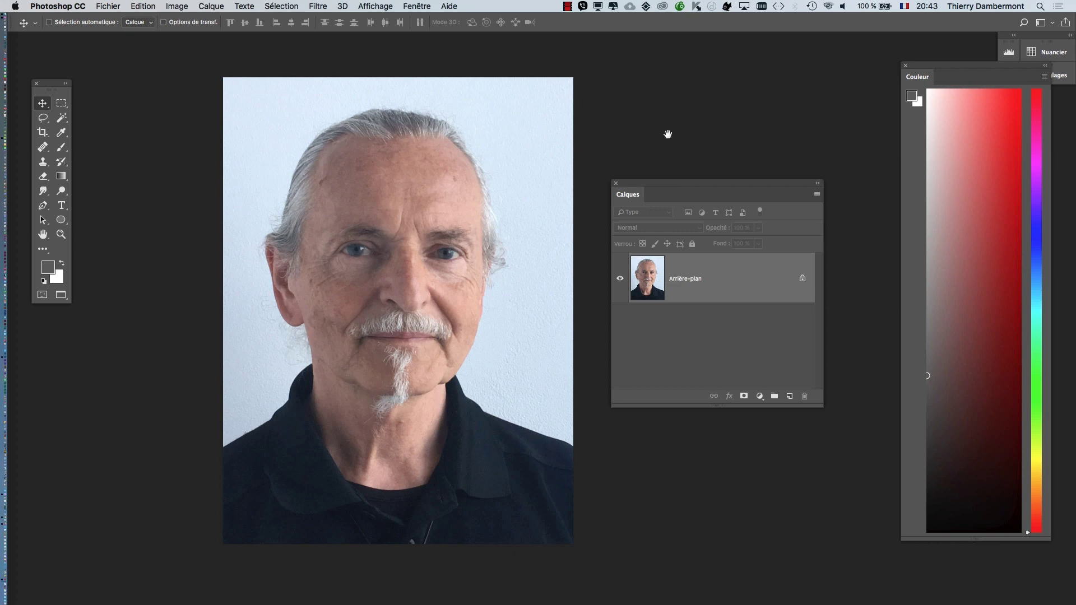
pyautogui.moveTo(411, 183); pyautogui.dragTo(322, 191)
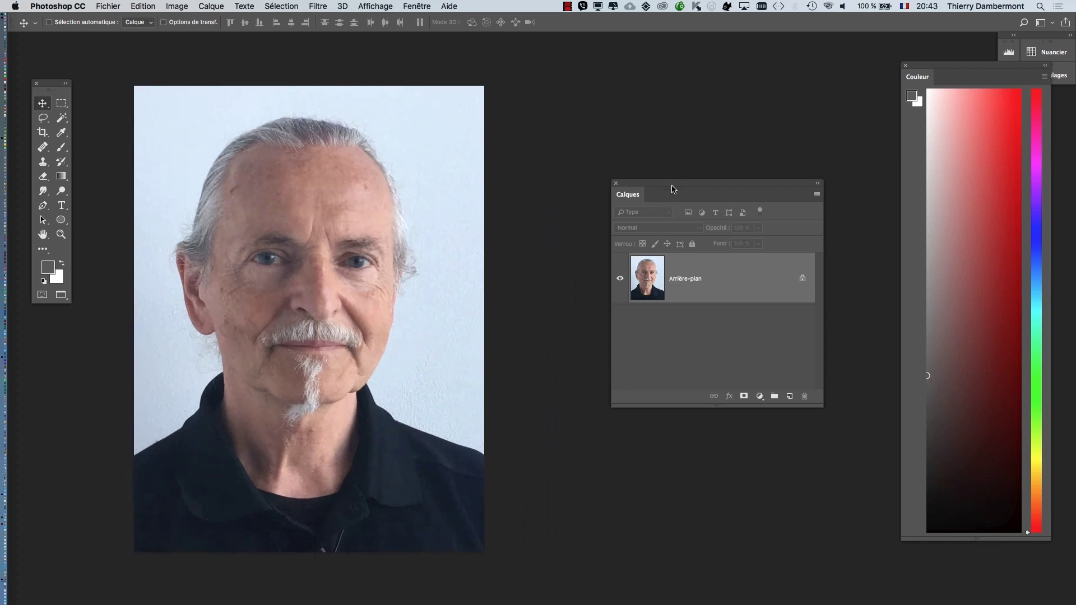
pyautogui.moveTo(673, 185); pyautogui.dragTo(635, 191)
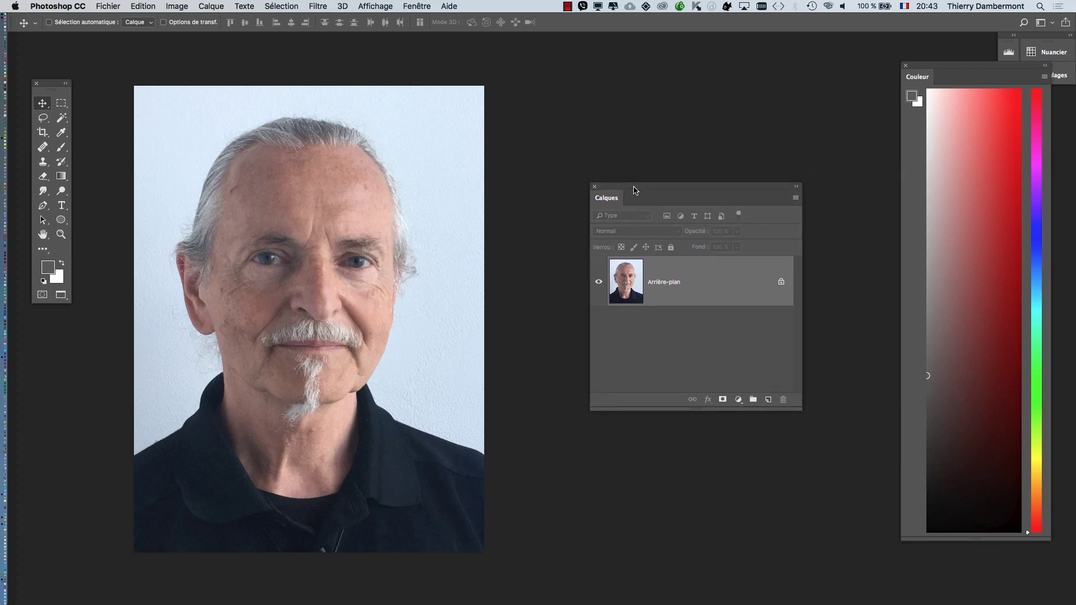
# Step: Show the Actions panel as a separate floating panel over the portrait, collapse History and move the Layers panel aside
pyautogui.click(418, 6)
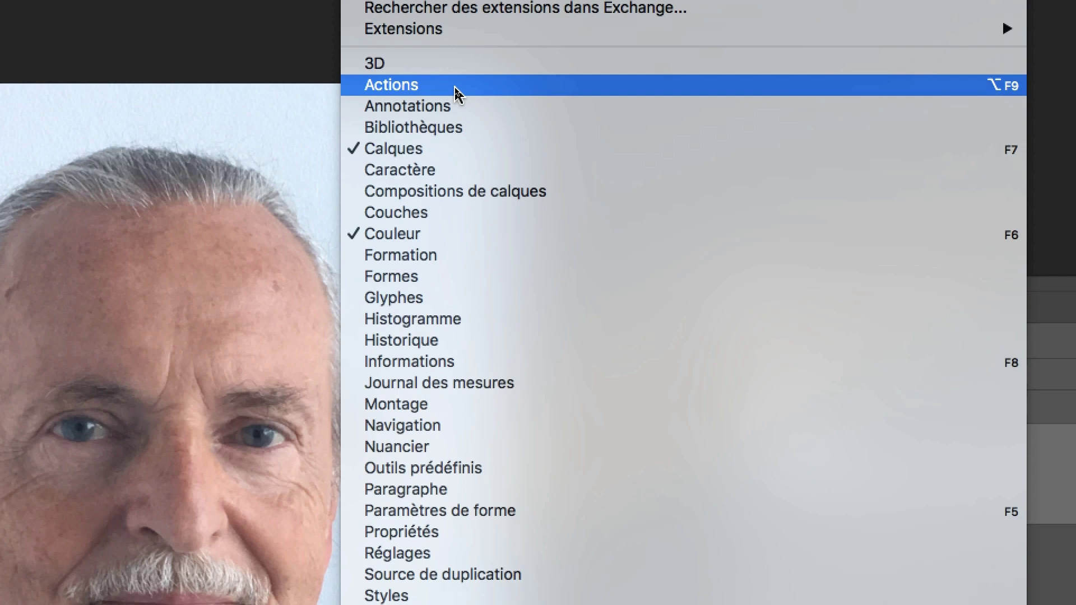
pyautogui.click(457, 90)
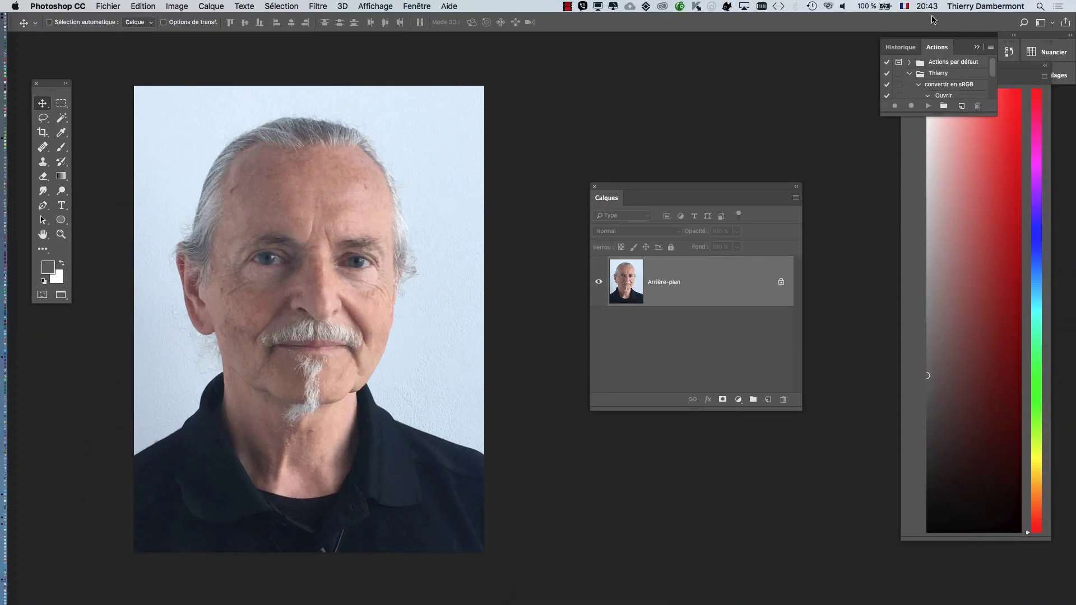
pyautogui.moveTo(937, 47); pyautogui.dragTo(395, 125)
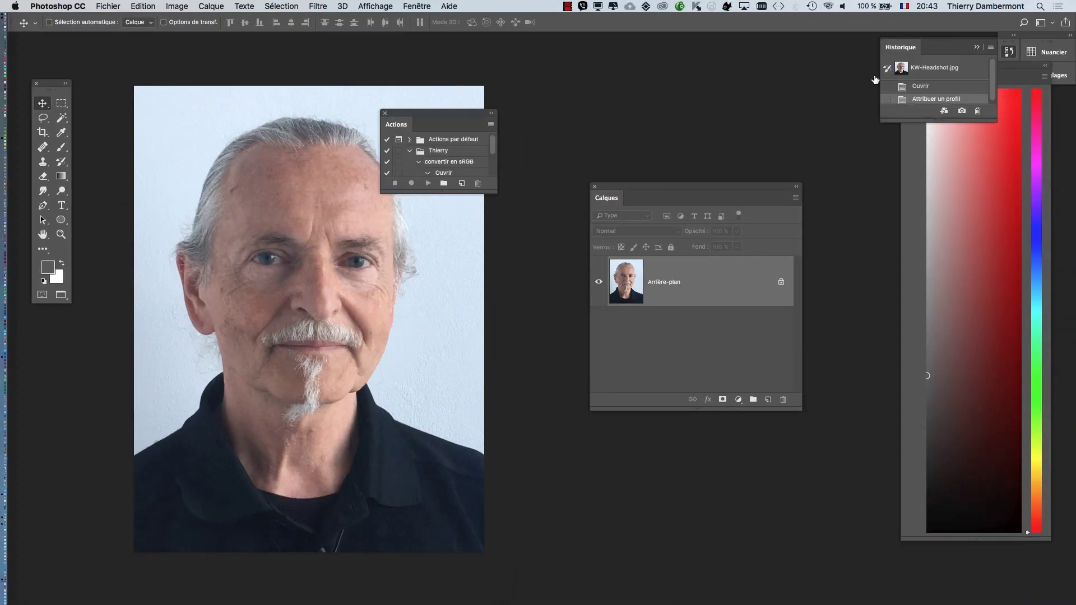
pyautogui.click(976, 47)
pyautogui.moveTo(674, 187); pyautogui.dragTo(904, 150)
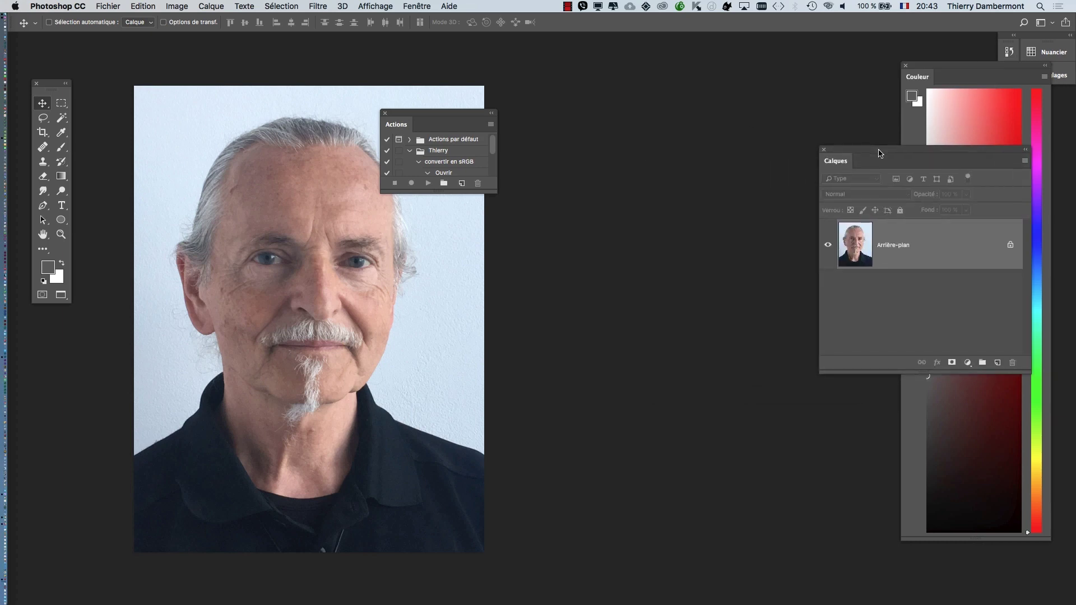
# Step: Move the Actions panel beside the portrait, widen it and collapse the existing personal action set
pyautogui.moveTo(455, 117); pyautogui.dragTo(601, 118)
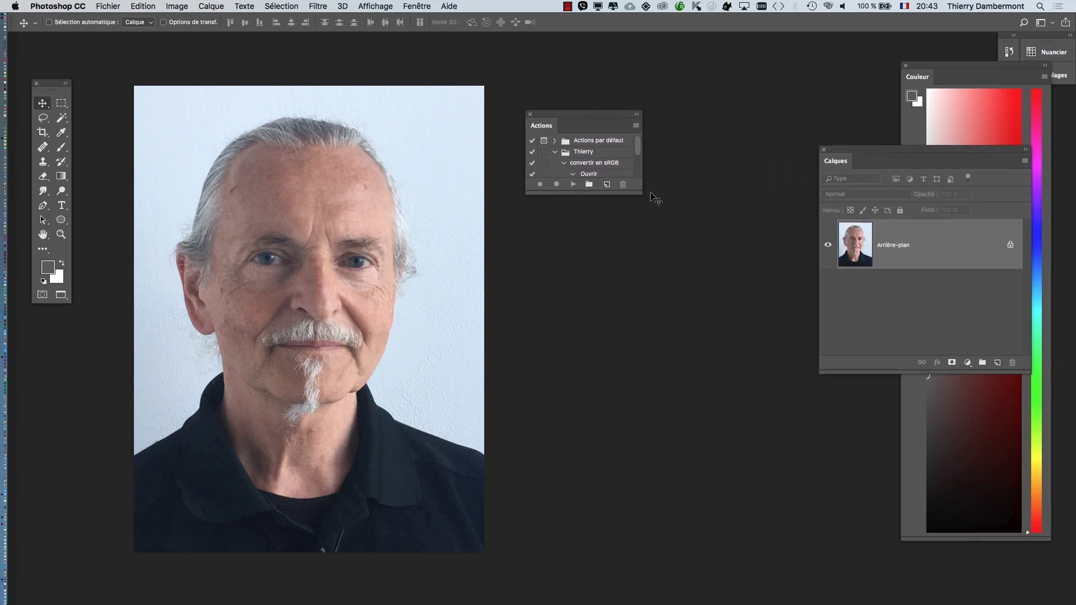
pyautogui.moveTo(640, 193); pyautogui.dragTo(743, 343)
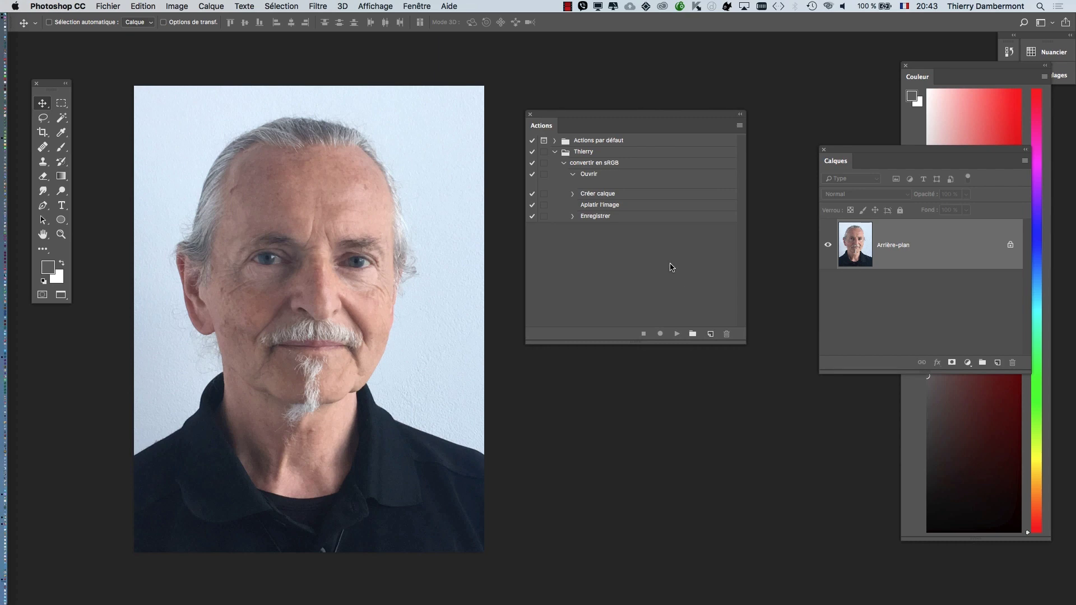
pyautogui.click(554, 152)
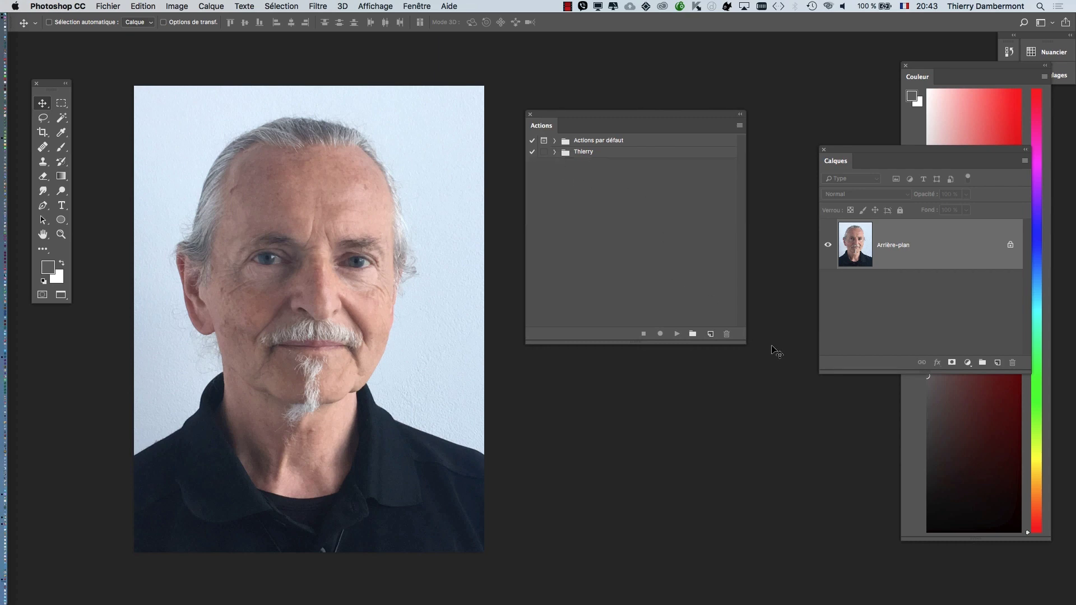
pyautogui.moveTo(746, 342); pyautogui.dragTo(747, 238)
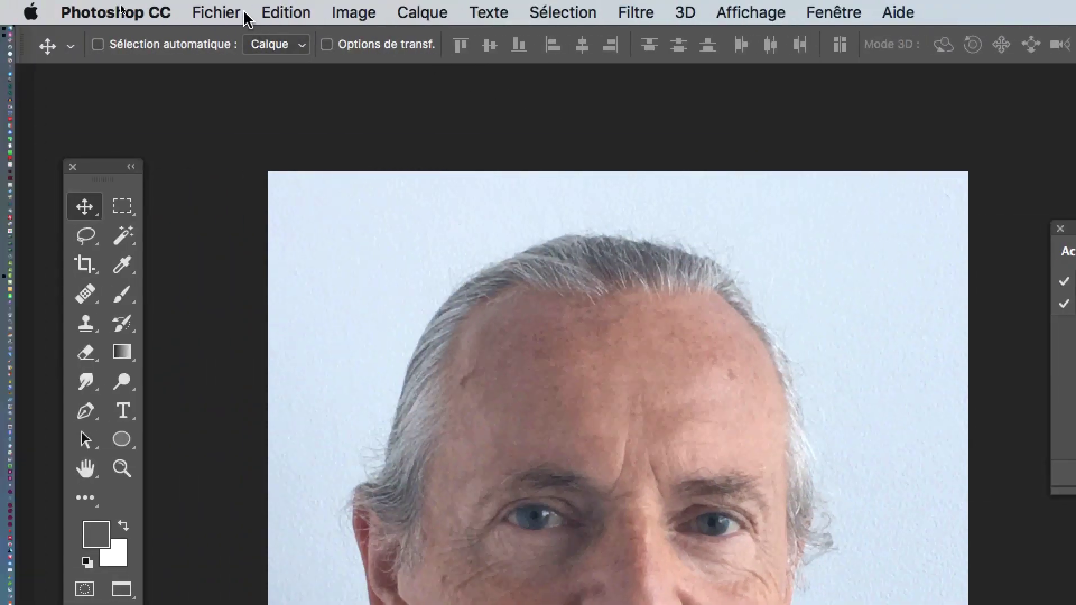
pyautogui.click(241, 14)
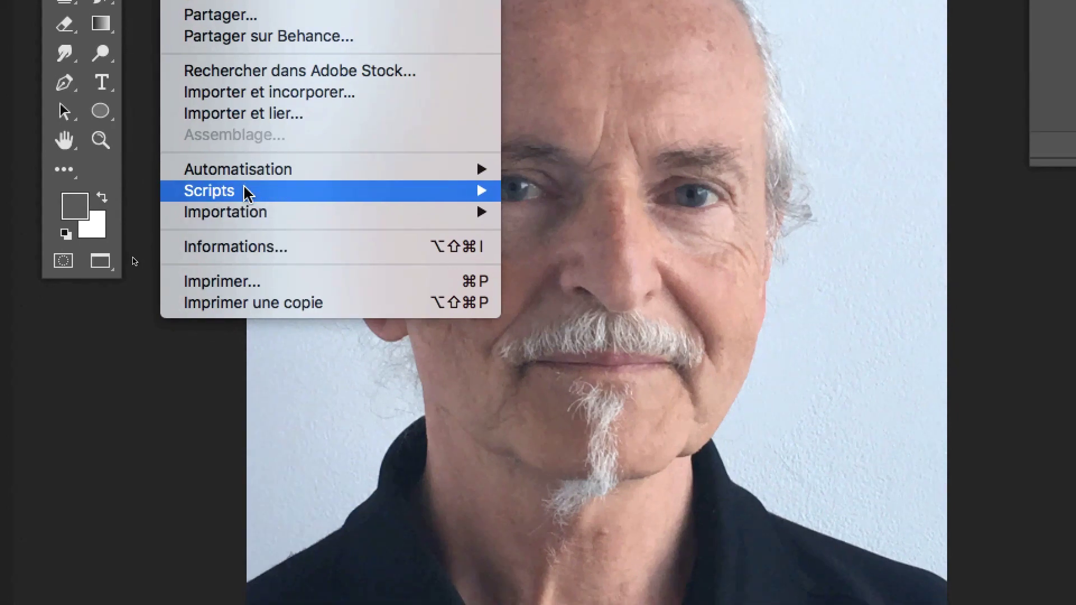
pyautogui.moveTo(274, 240)
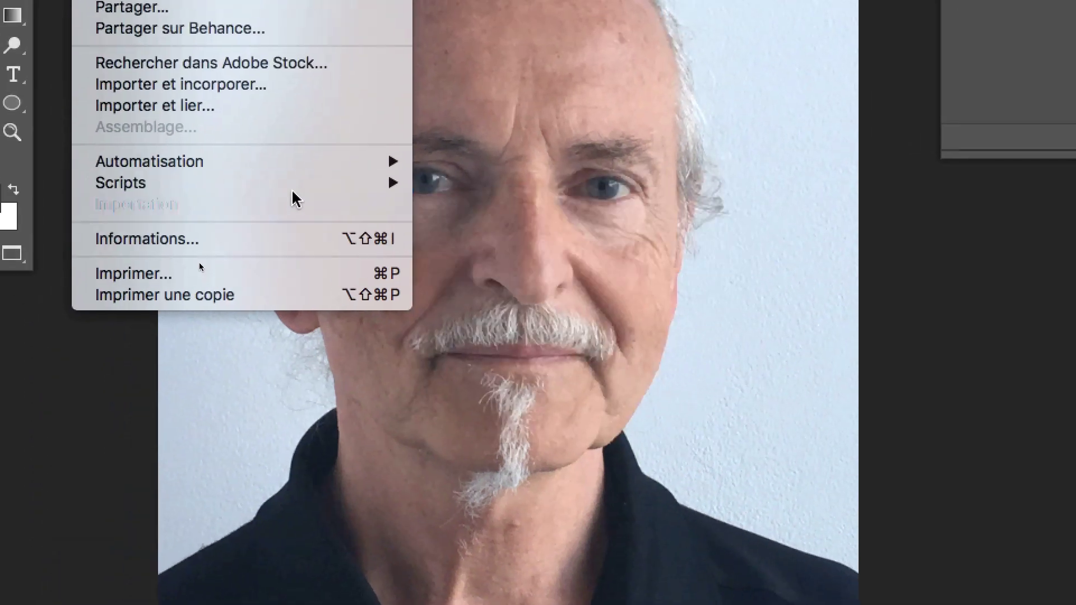
pyautogui.moveTo(290, 190)
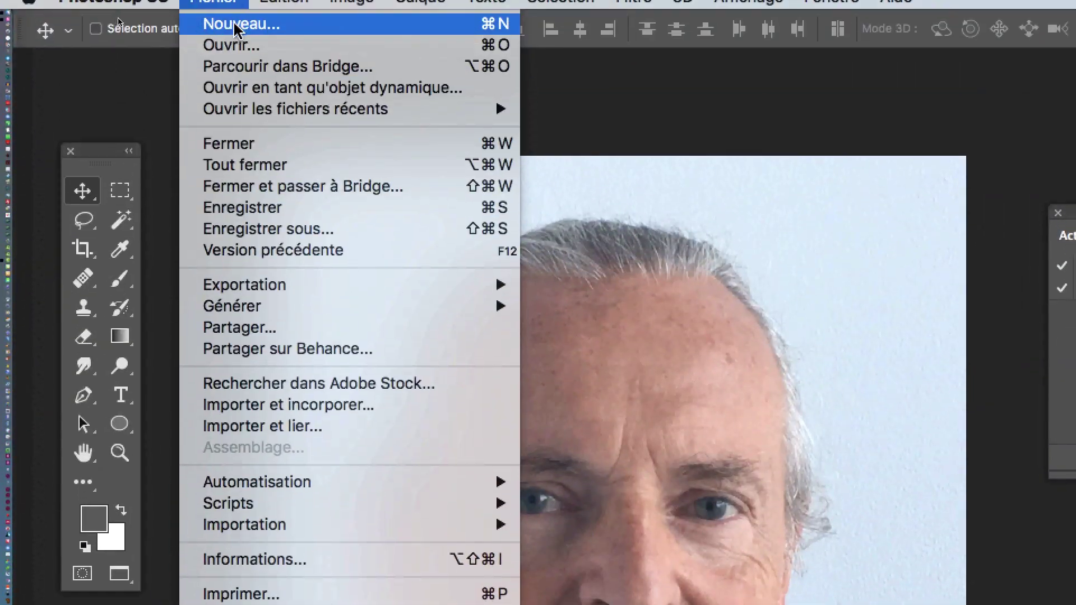
pyautogui.click(541, 84)
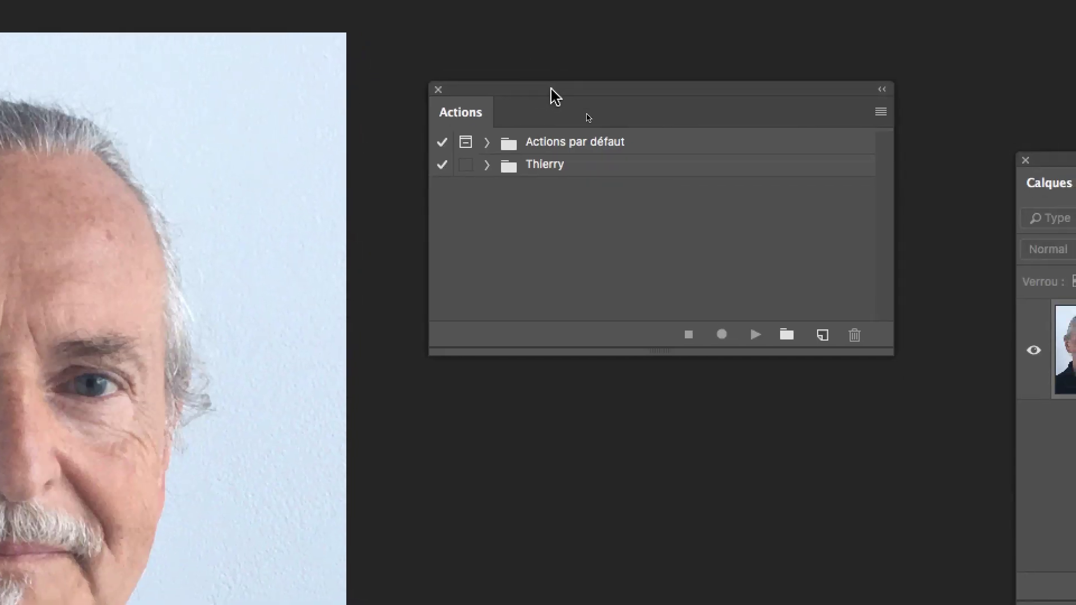
# Step: Reposition the Actions panel and create a new action set named Portraits-sept-2018
pyautogui.moveTo(552, 89); pyautogui.dragTo(546, 110)
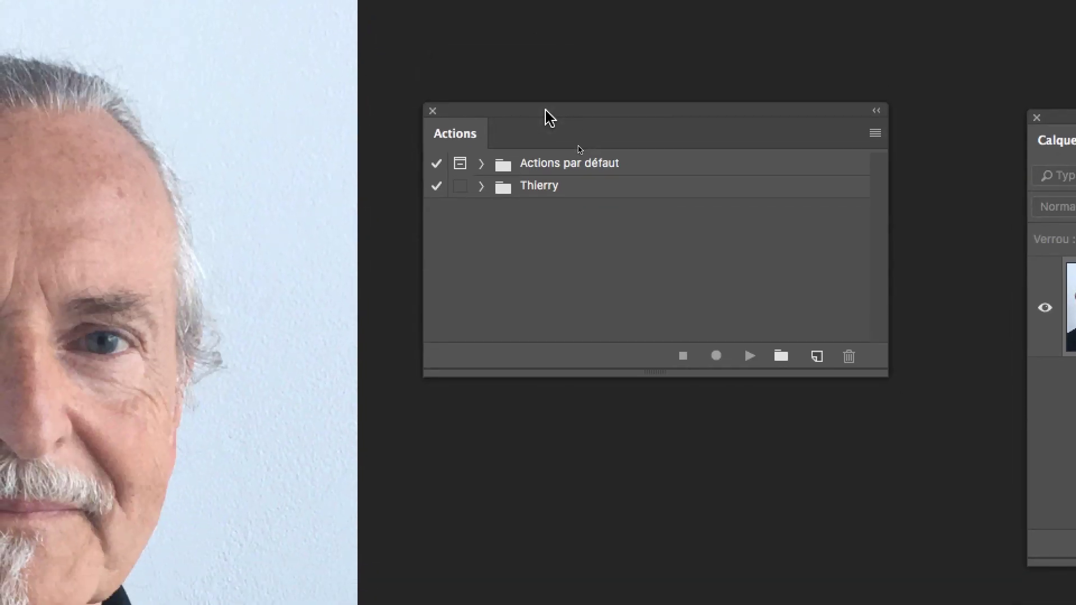
pyautogui.moveTo(545, 110)
pyautogui.mouseDown()
pyautogui.moveTo(539, 77)
pyautogui.moveTo(539, 92)
pyautogui.mouseUp()
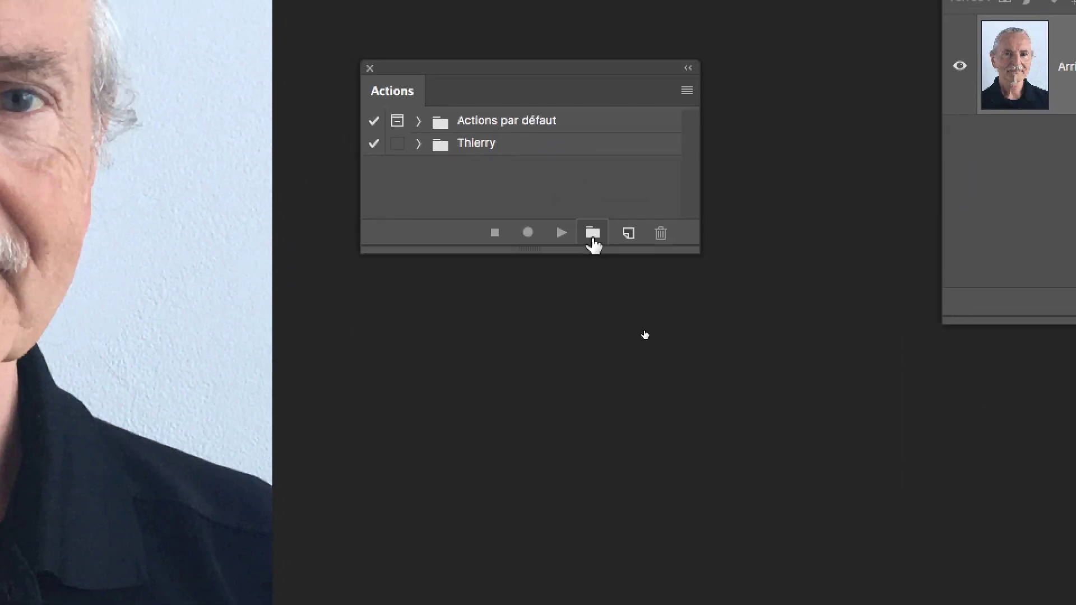
pyautogui.click(630, 344)
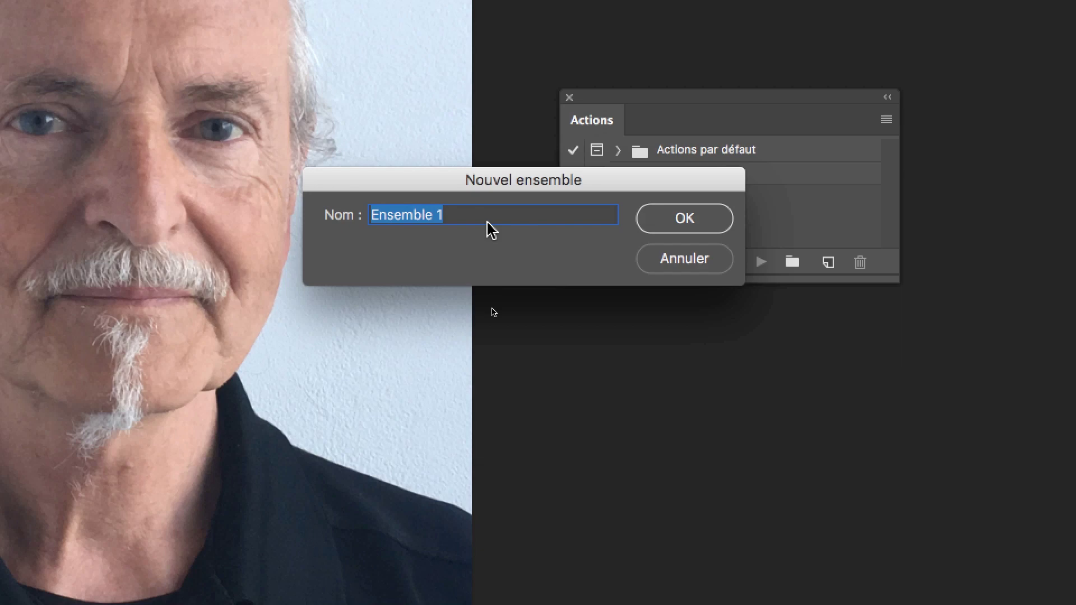
pyautogui.write('Portraits')
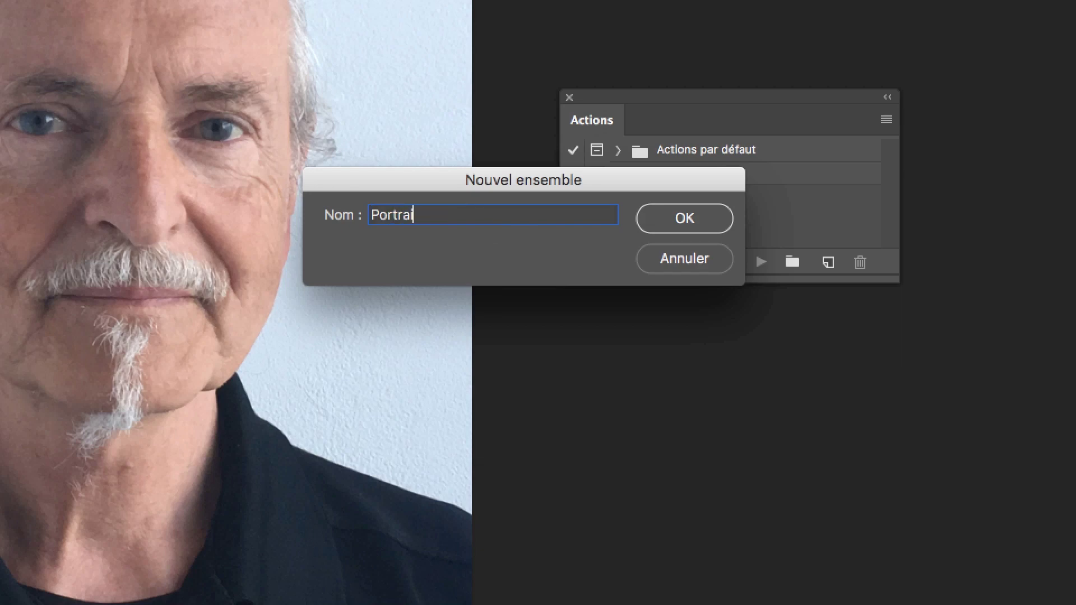
pyautogui.write('-sept-2018')
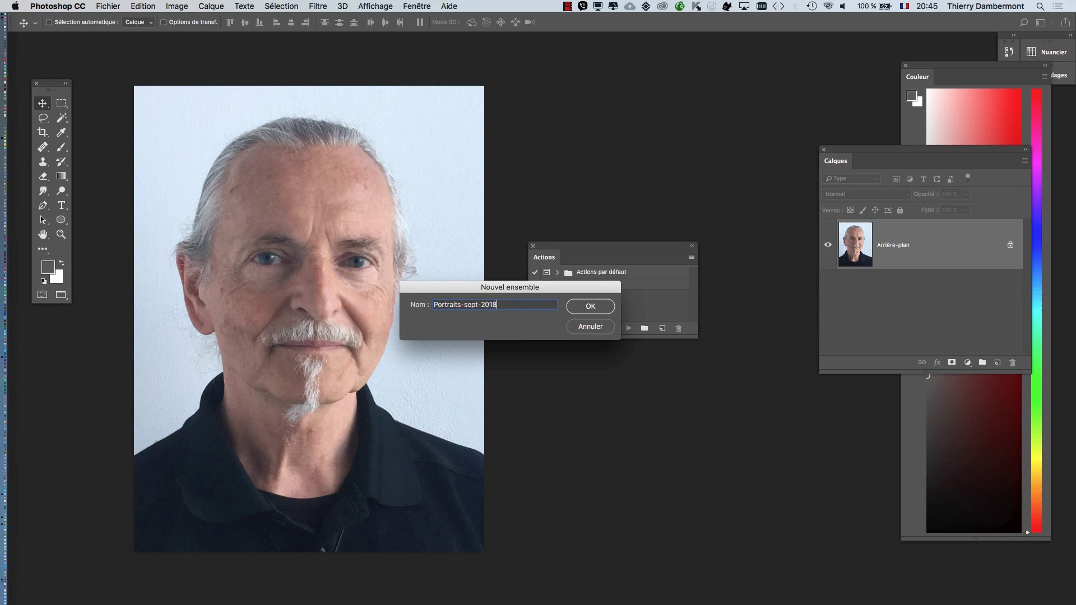
pyautogui.press('Return')
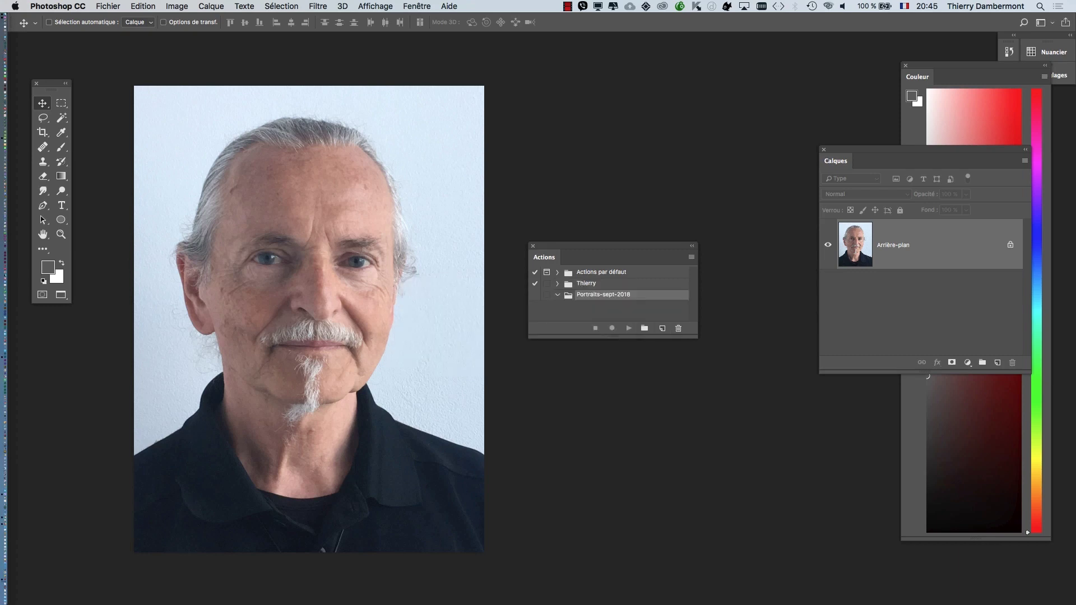
# Step: Enlarge the Actions panel, move it higher beside the portrait and start a new action in the Portraits-sept-2018 set
pyautogui.moveTo(698, 338); pyautogui.dragTo(733, 377)
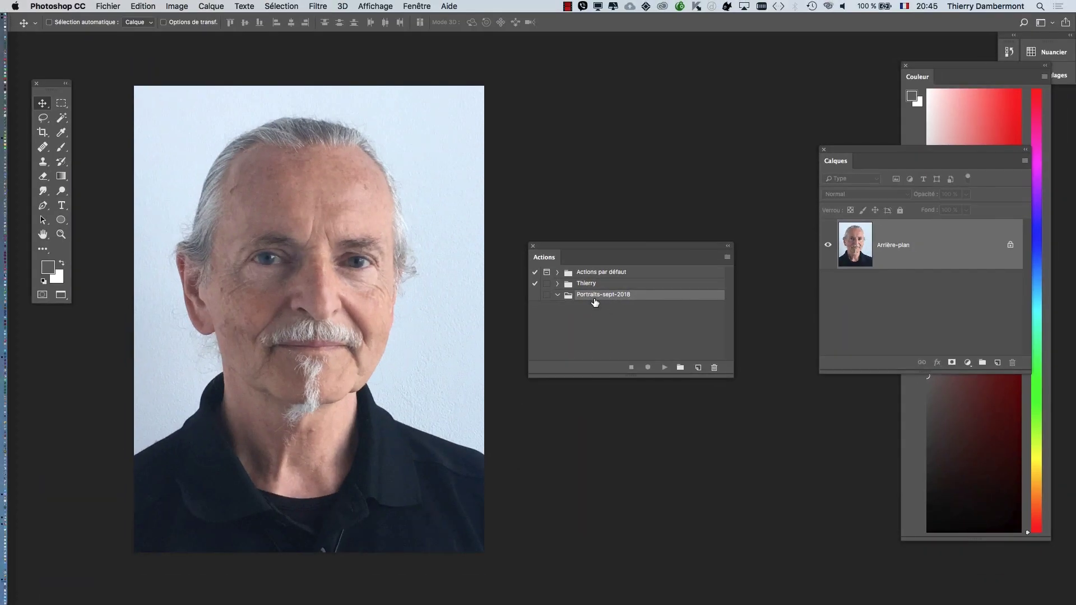
pyautogui.press('super')
pyautogui.moveTo(637, 250); pyautogui.dragTo(663, 114)
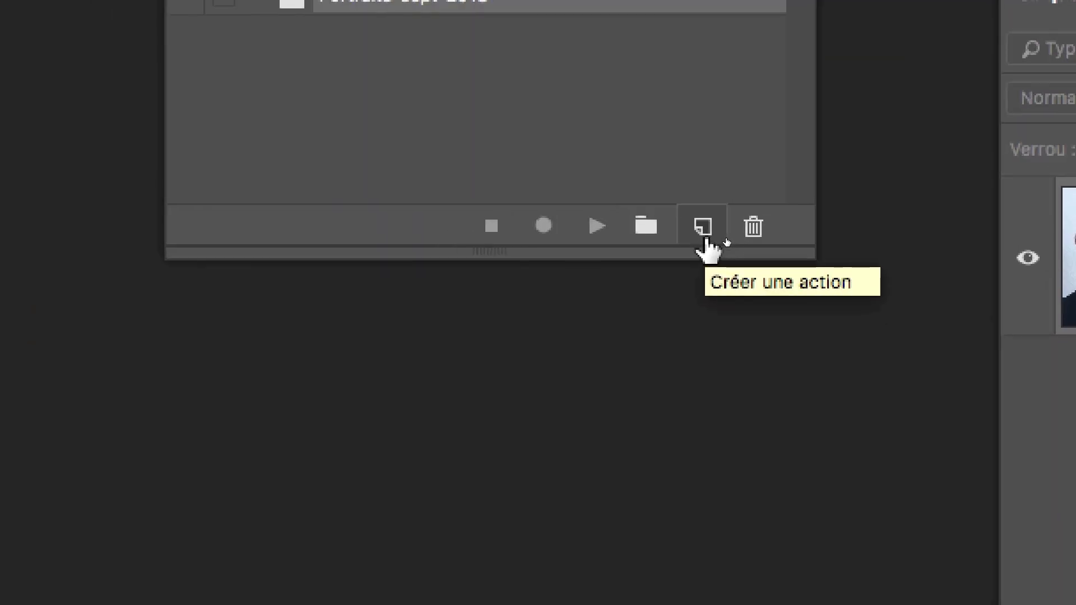
pyautogui.click(704, 227)
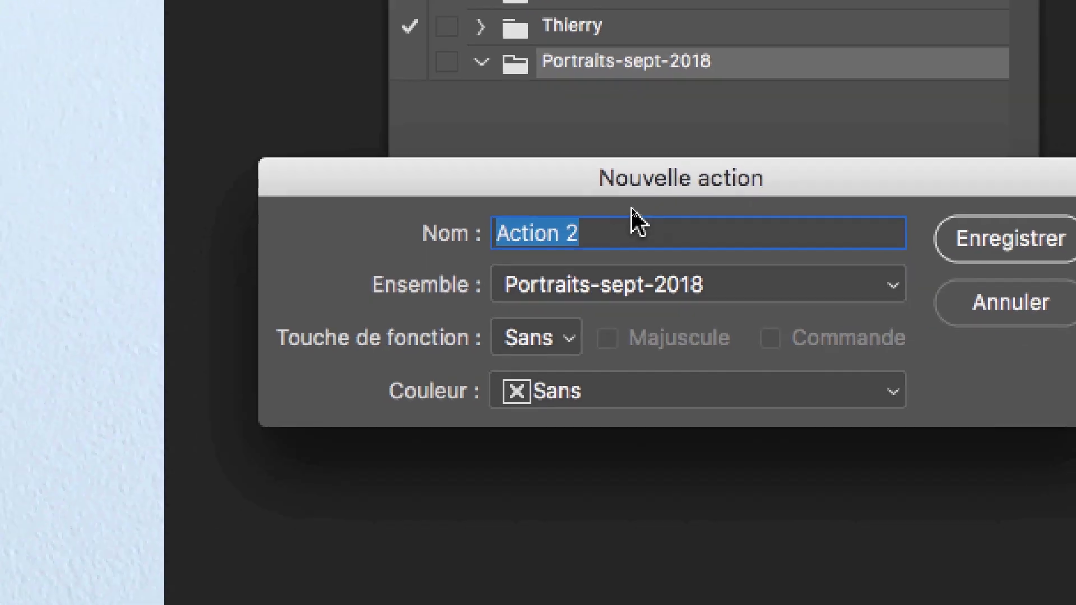
pyautogui.click(527, 265)
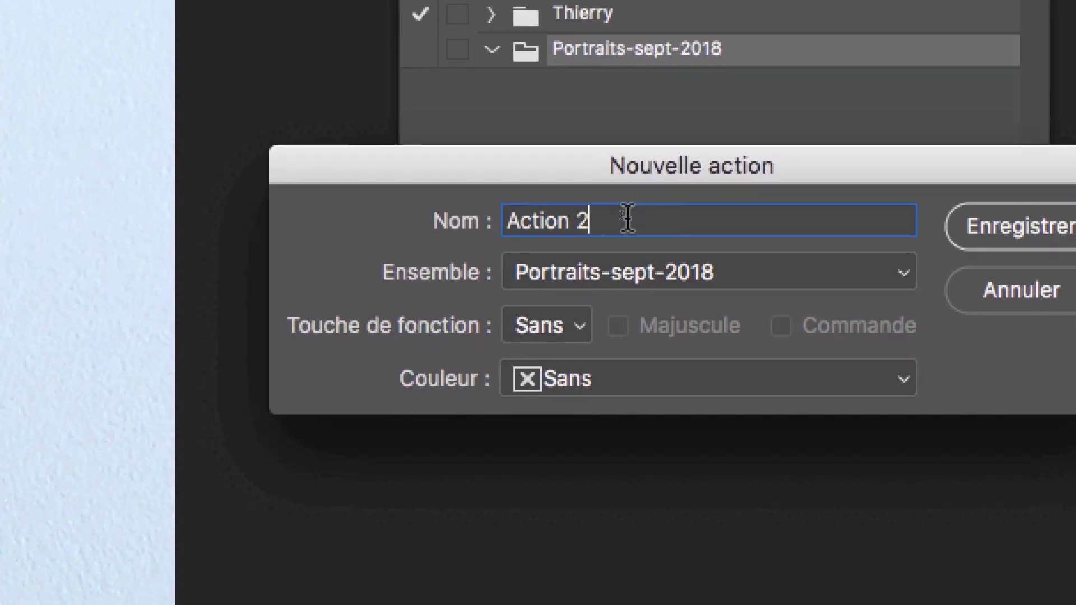
pyautogui.moveTo(628, 219); pyautogui.dragTo(489, 213)
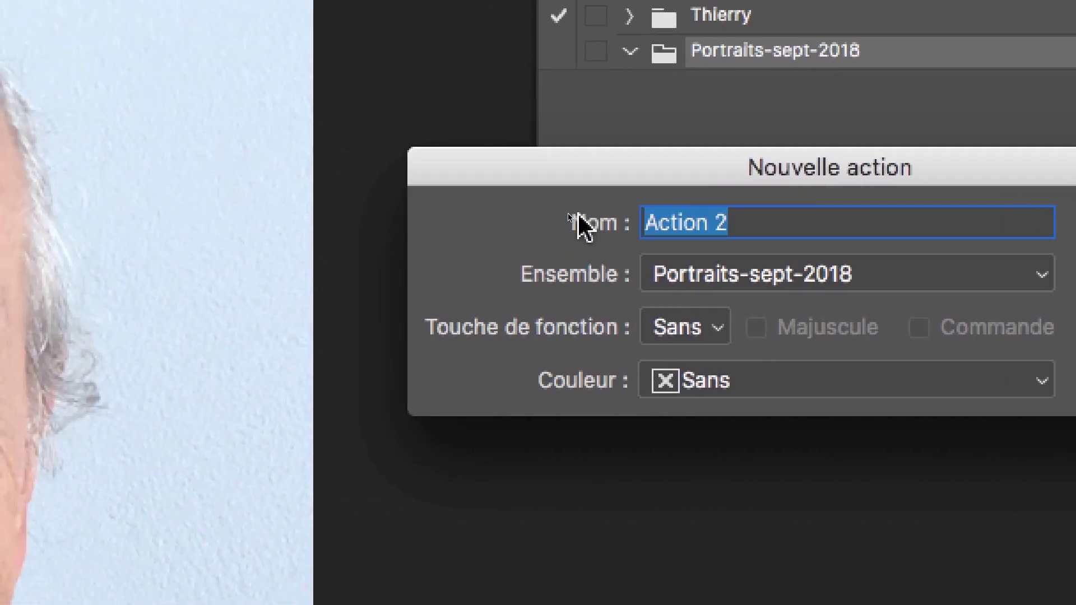
pyautogui.write('calq')
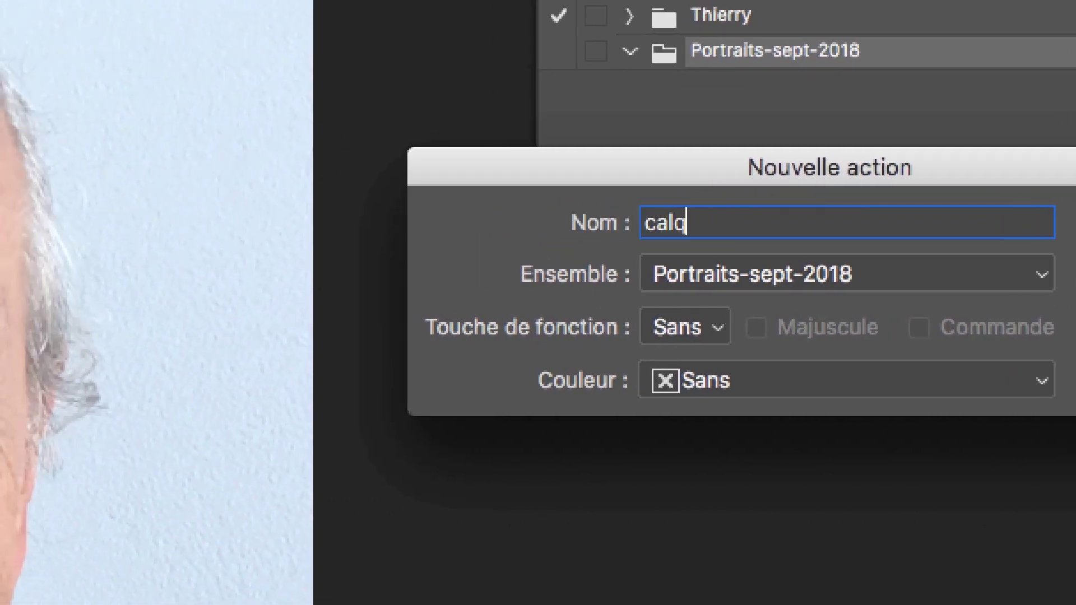
pyautogui.write('s')
pyautogui.write('NEUTR ')
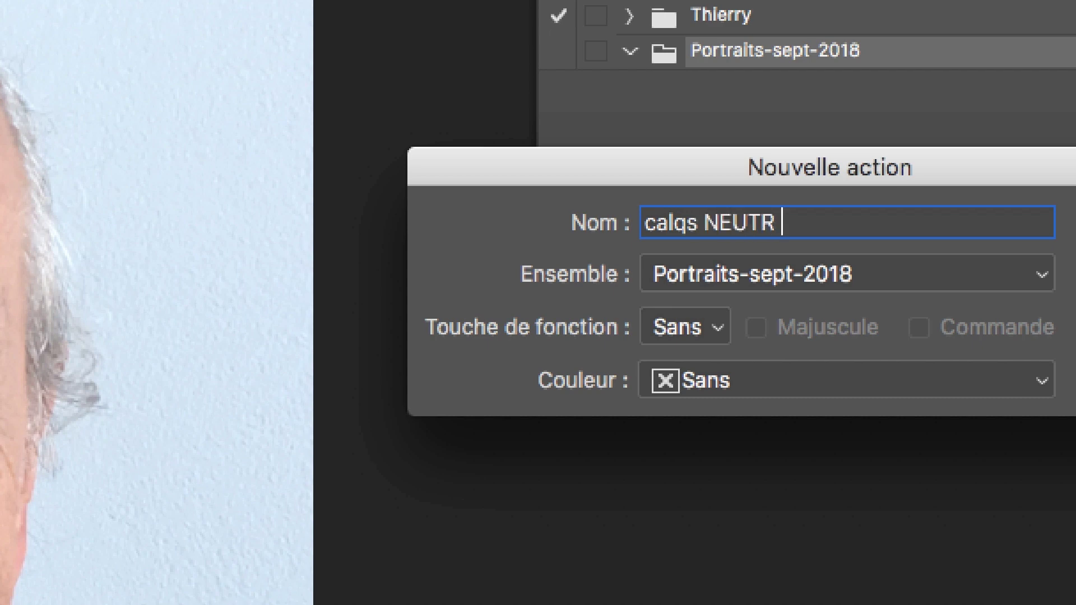
pyautogui.write('et ACCENT ')
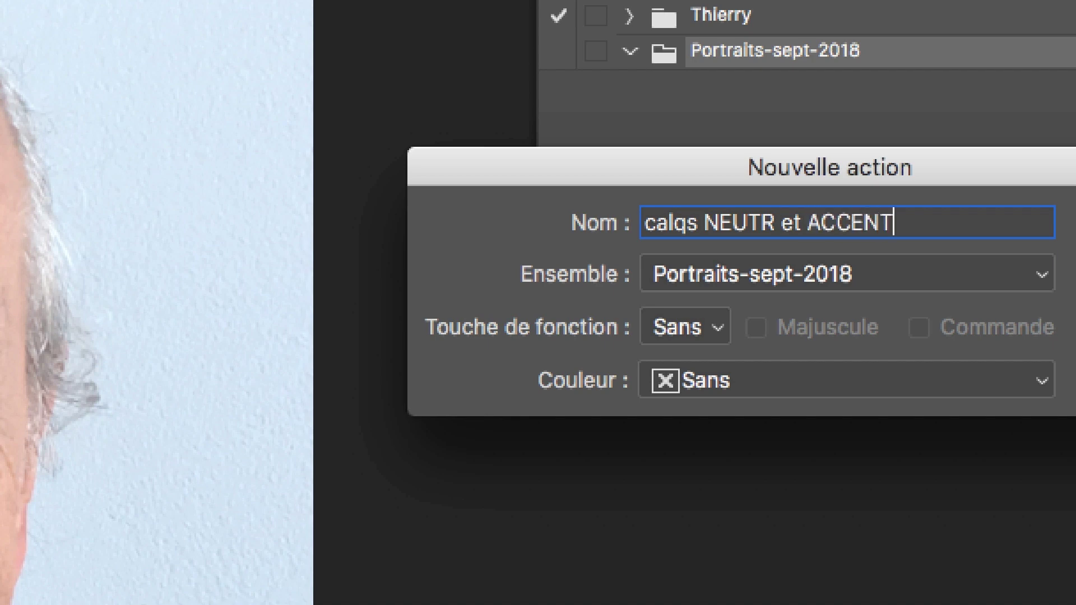
pyautogui.write('et MODLERLUM')
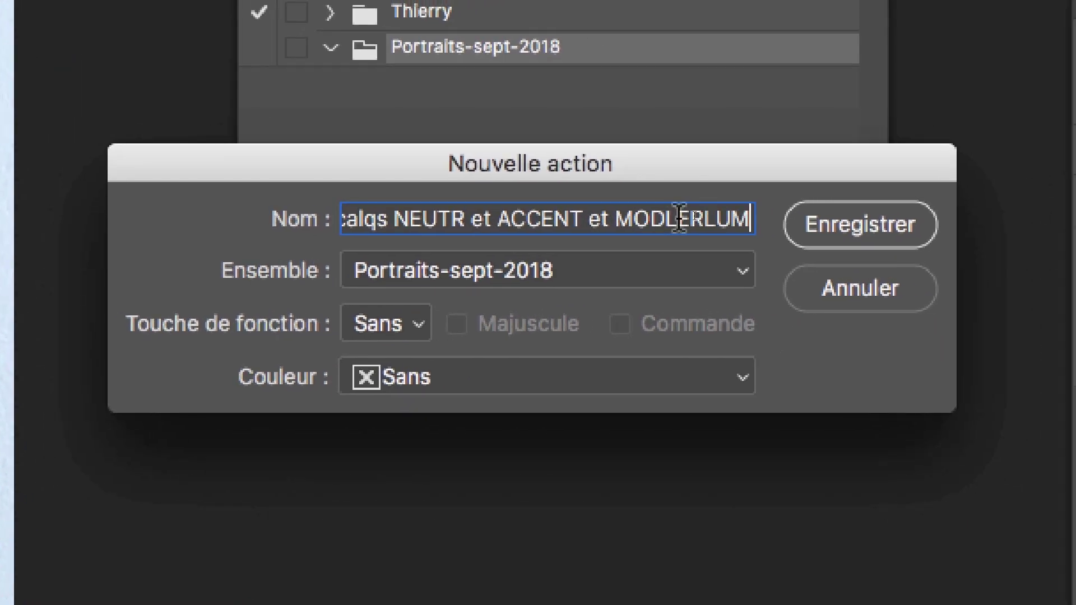
pyautogui.press('super+a')
pyautogui.write('E')
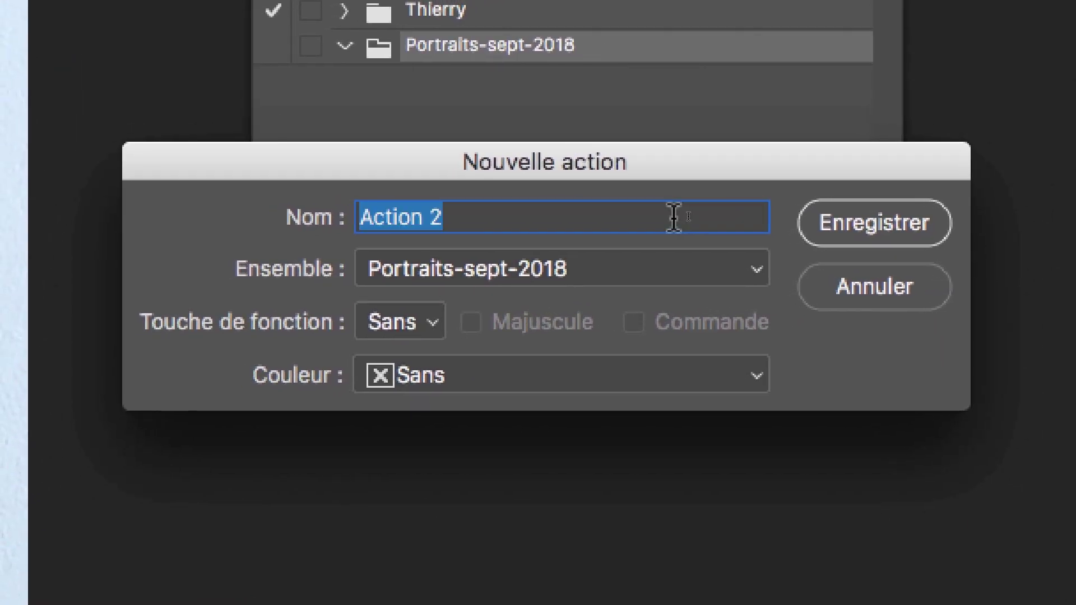
# Step: Name the new action "Calqs NEUTR et ACCENT et MODELERLUM" in the Portraits-sept-2018 set and start recording it
pyautogui.click(674, 216)
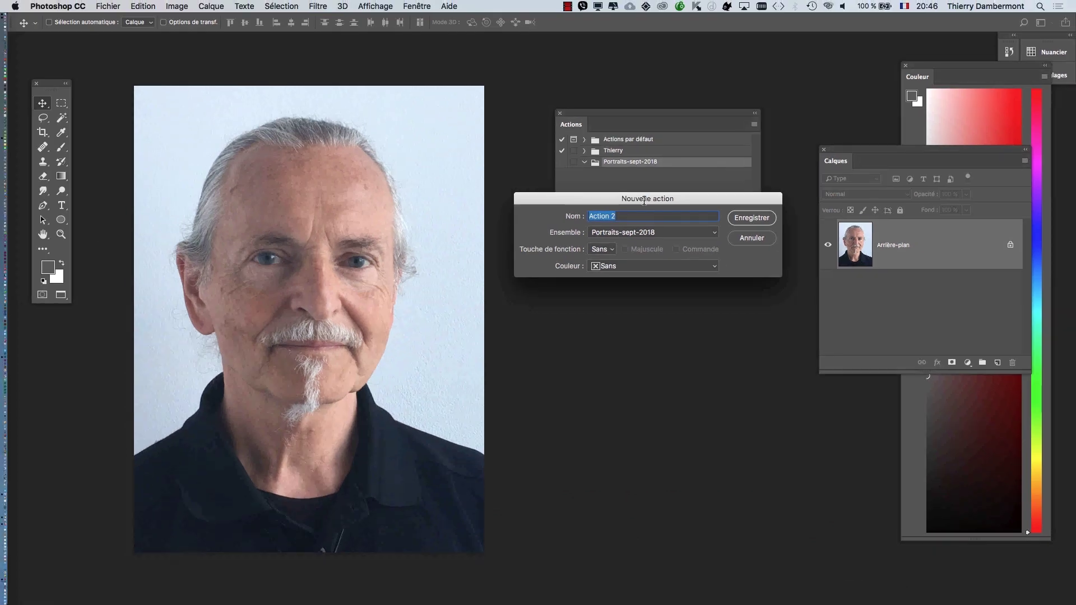
pyautogui.write('Calqu')
pyautogui.write('s')
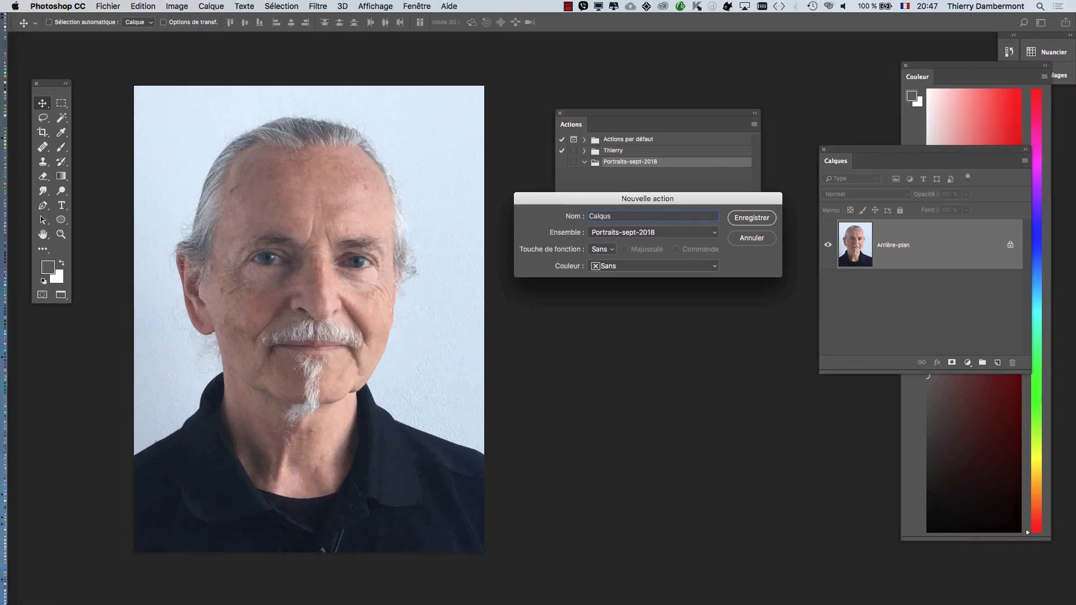
pyautogui.press('BackSpace')
pyautogui.press('BackSpace')
pyautogui.write('s NEUTR et ACCENT et MODELR')
pyautogui.press('BackSpace')
pyautogui.write('ERLUM')
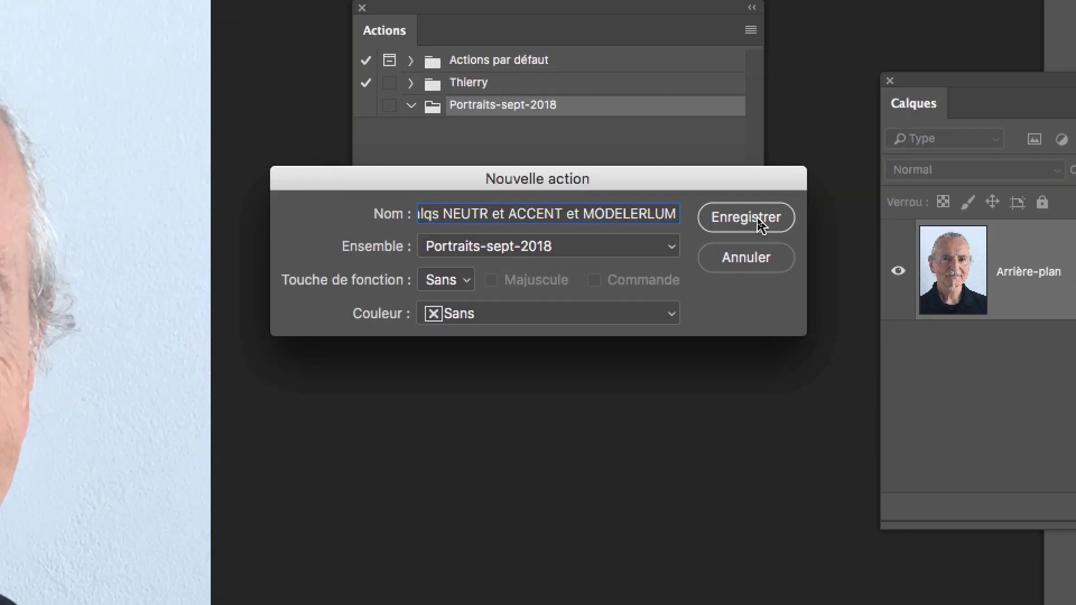
pyautogui.click(746, 218)
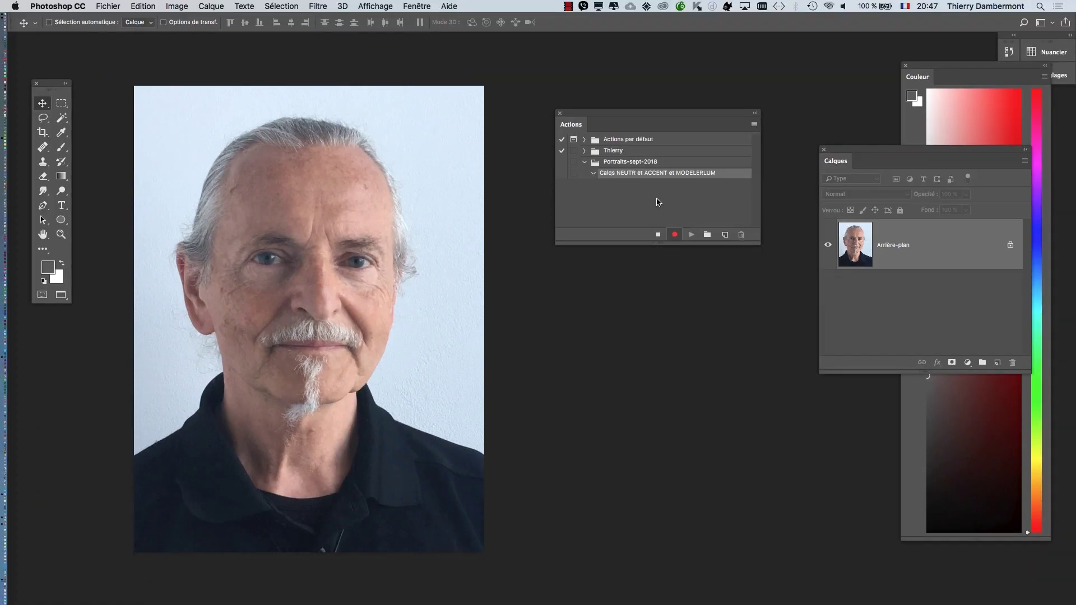
# Step: Place the Actions panel over the lower part of the portrait and move the Layers panel off the Color panel
pyautogui.moveTo(704, 116); pyautogui.dragTo(625, 266)
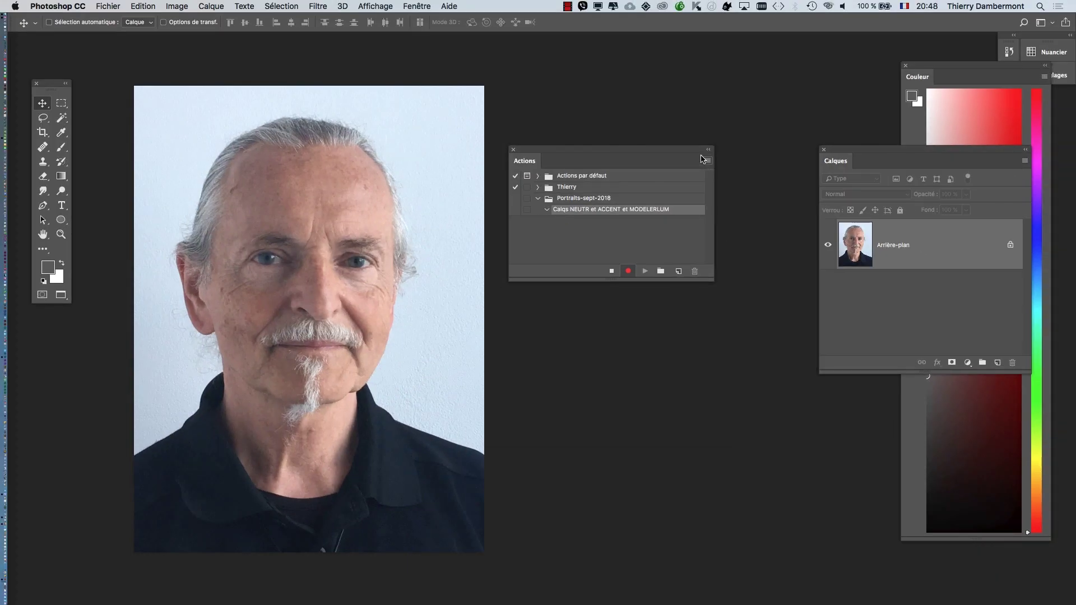
pyautogui.moveTo(678, 152); pyautogui.dragTo(669, 129)
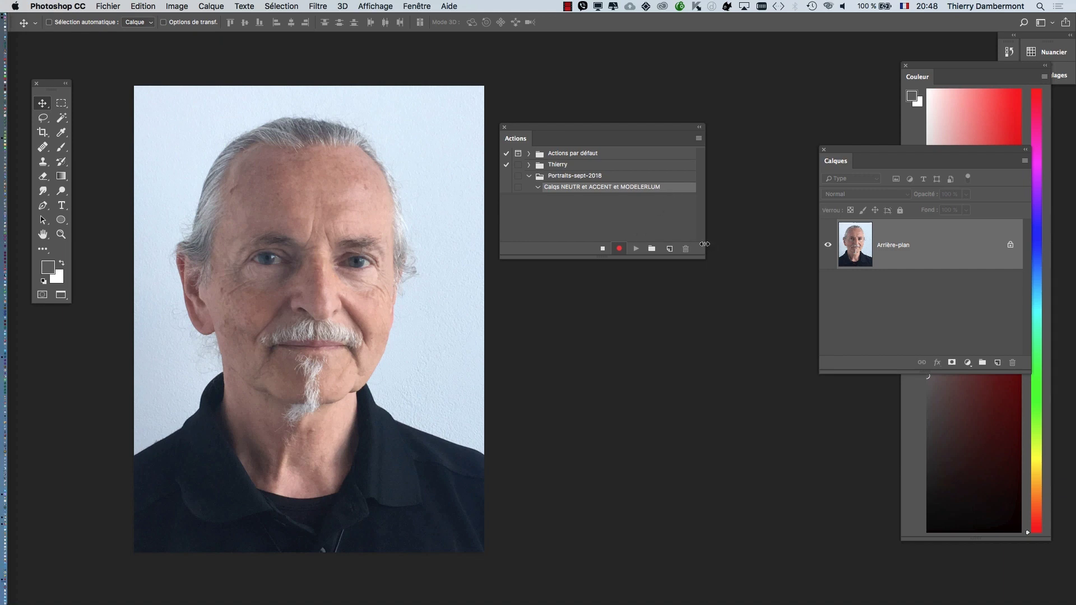
pyautogui.moveTo(849, 149); pyautogui.dragTo(668, 350)
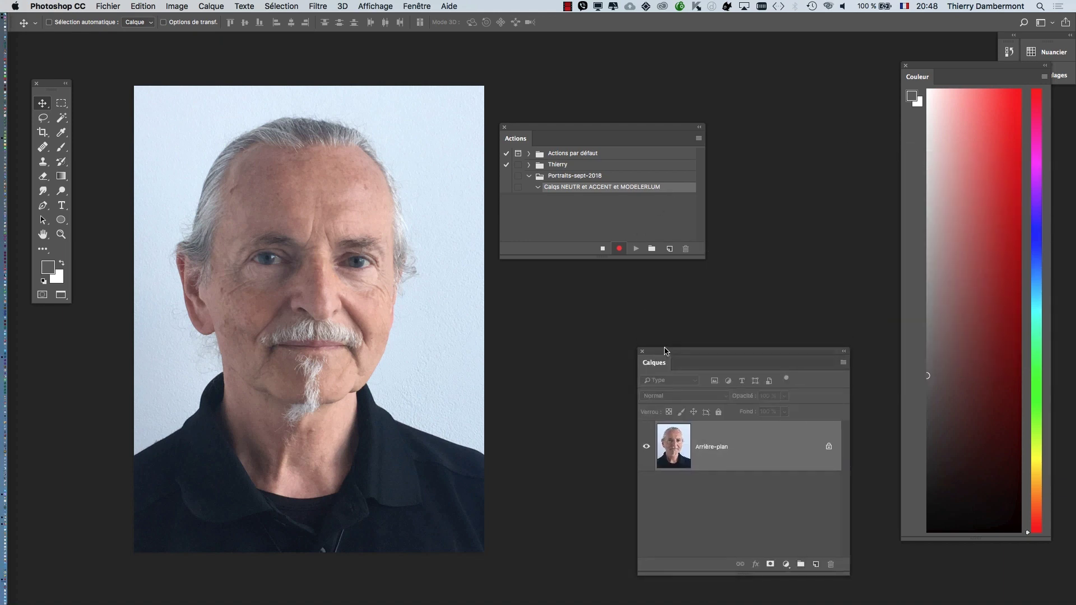
pyautogui.moveTo(573, 130); pyautogui.dragTo(212, 443)
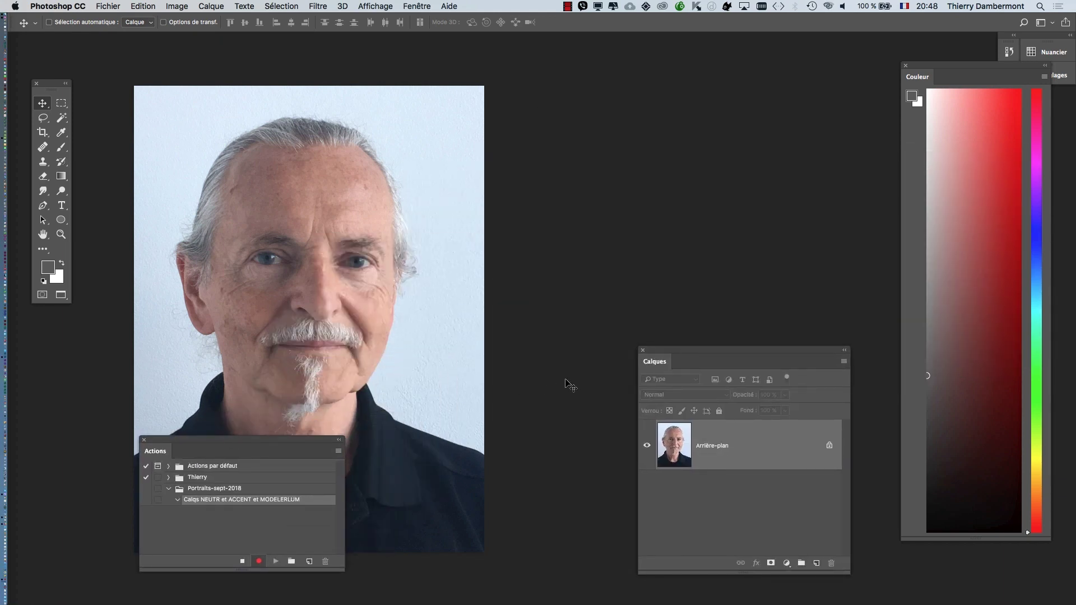
# Step: Move the Layers panel up beside the portrait and record the creation of a Curves adjustment layer above the background
pyautogui.moveTo(676, 352); pyautogui.dragTo(572, 94)
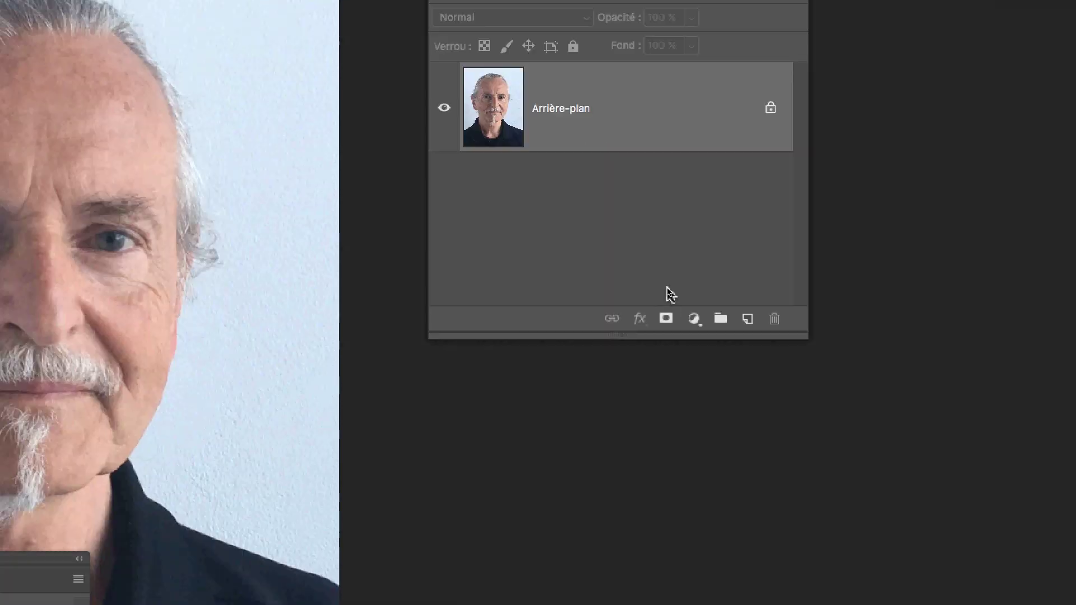
pyautogui.click(679, 304)
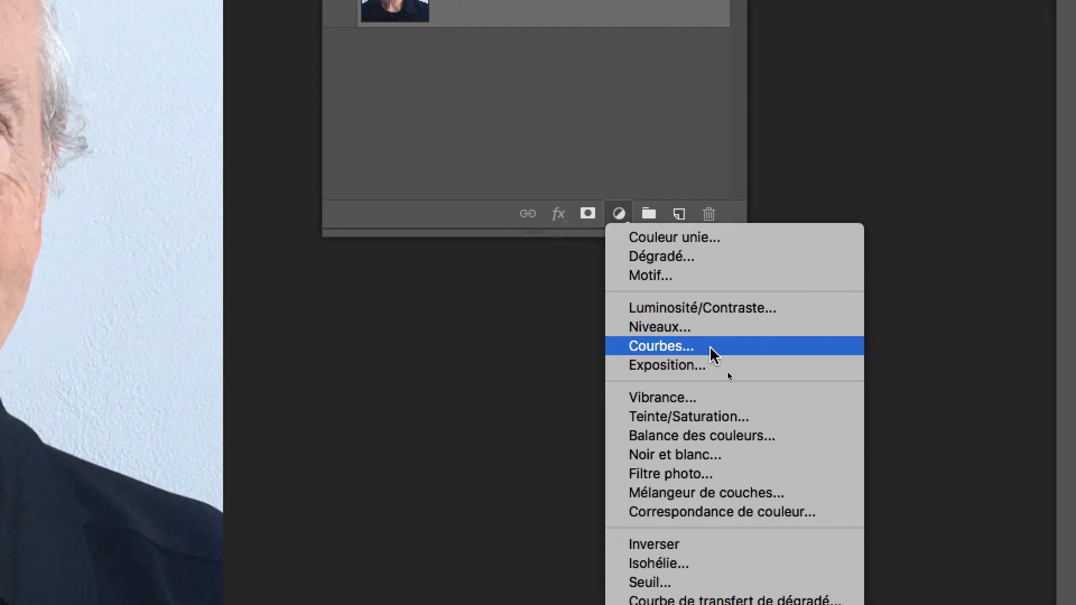
pyautogui.click(711, 348)
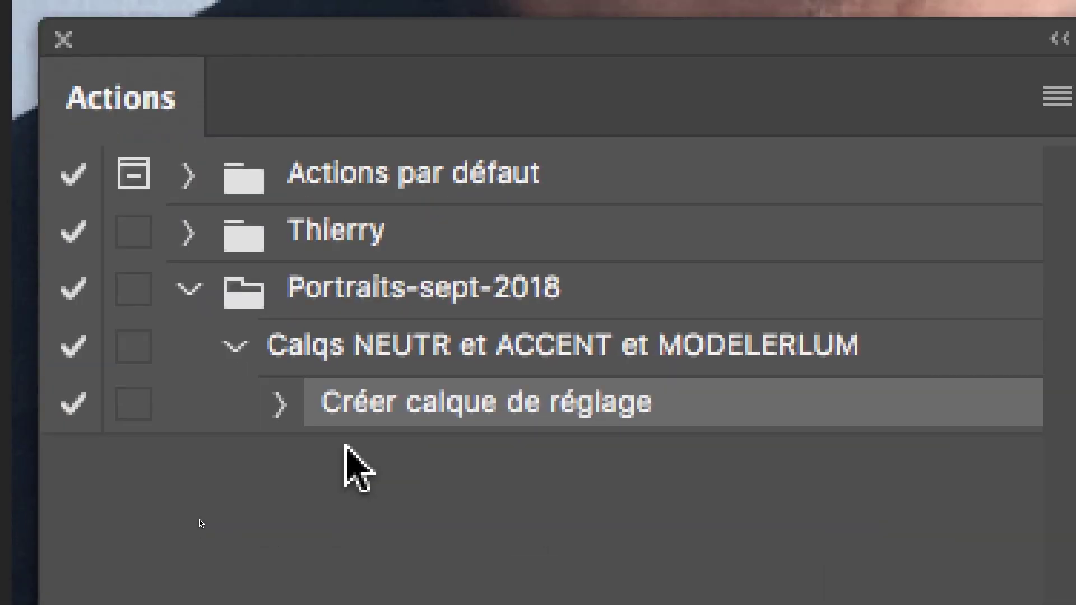
# Step: Examine the details recorded for the adjustment layer creation command in the new action
pyautogui.click(279, 404)
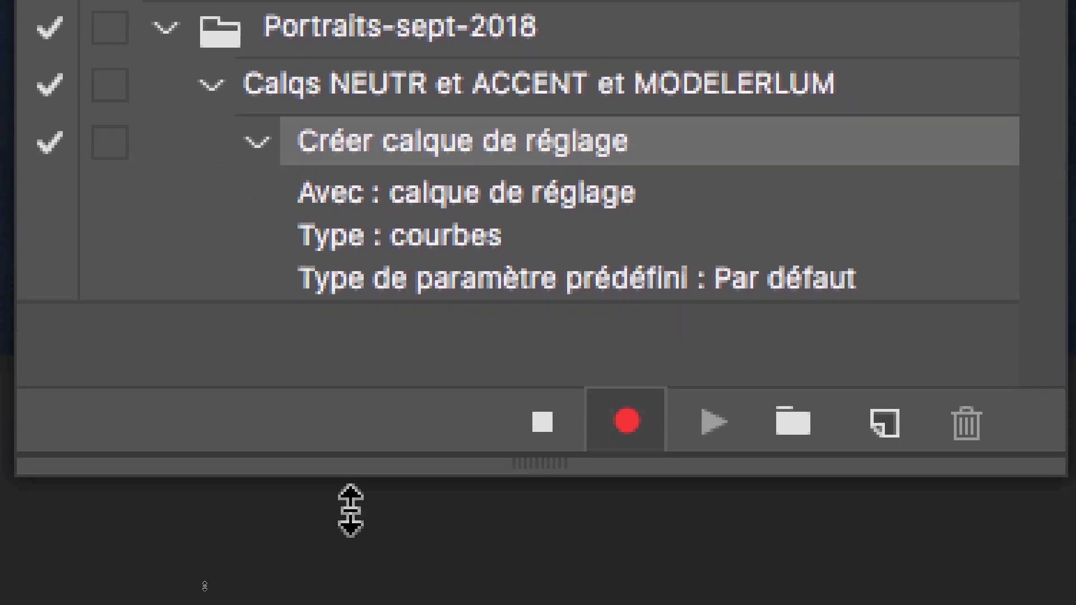
pyautogui.moveTo(350, 510); pyautogui.dragTo(358, 583)
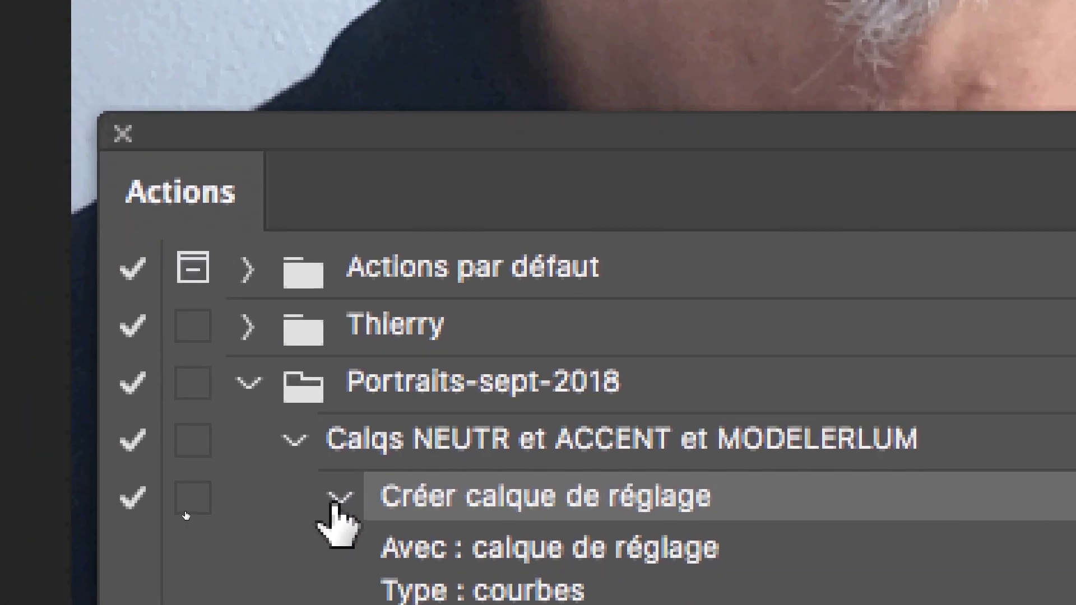
pyautogui.click(336, 500)
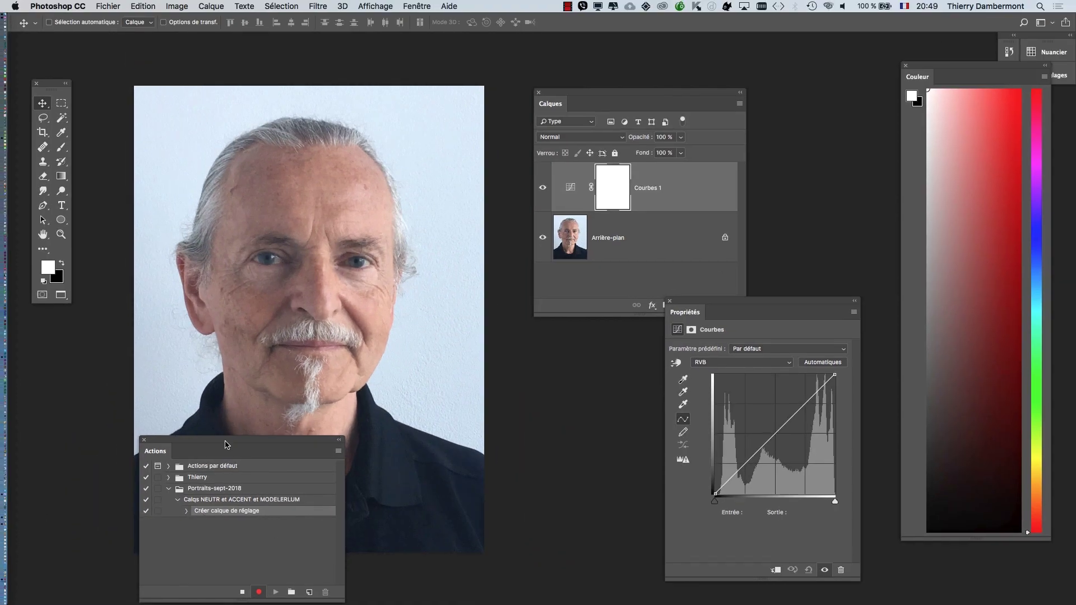
# Step: Move the Actions panel higher over the portrait and enlarge it to make room for more recorded commands
pyautogui.moveTo(455, 116); pyautogui.dragTo(187, 169)
pyautogui.moveTo(307, 334); pyautogui.dragTo(365, 470)
pyautogui.click(595, 307)
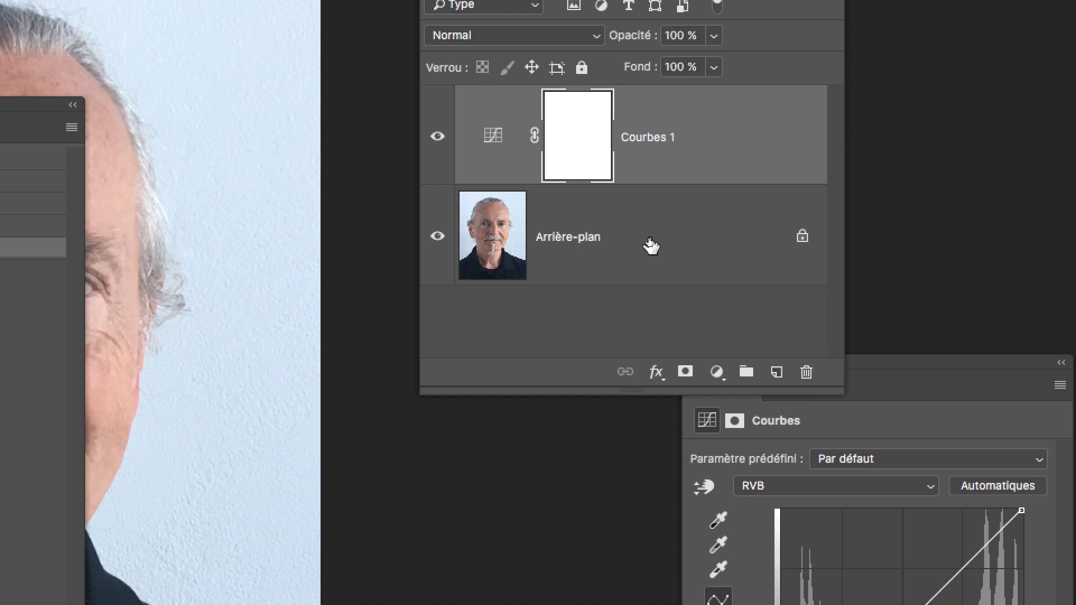
# Step: Record duplicating the Arrière-plan layer and converting the copy to a smart object
pyautogui.click(650, 246)
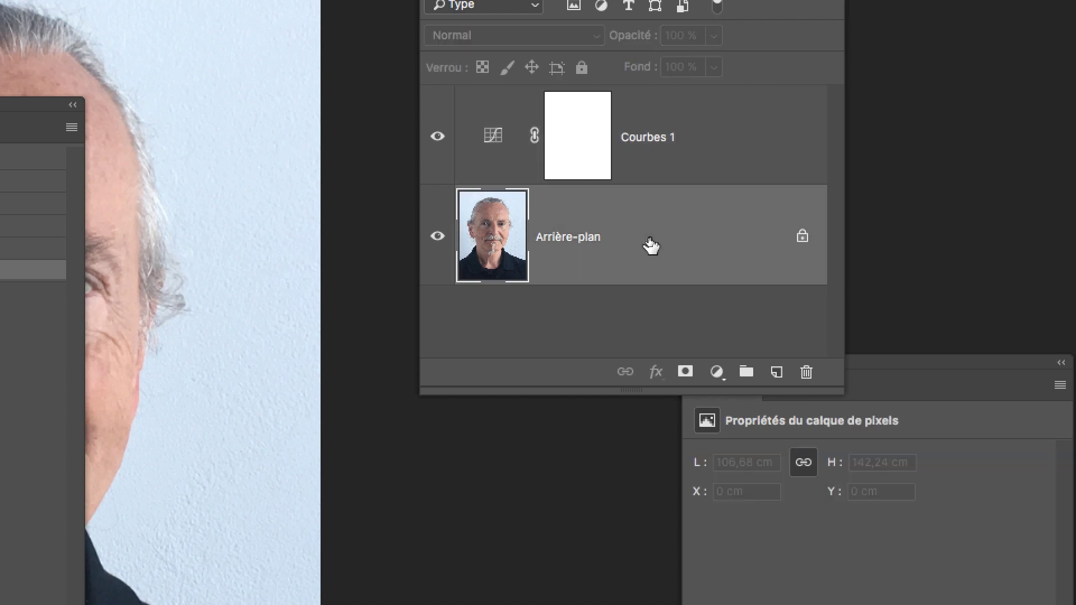
pyautogui.moveTo(654, 240); pyautogui.dragTo(743, 492)
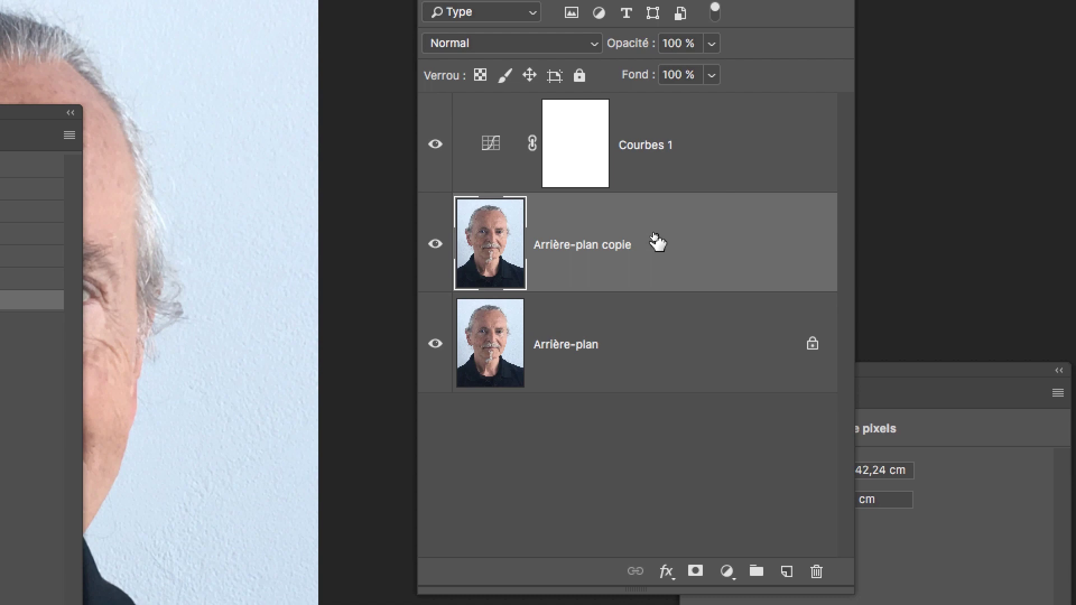
pyautogui.rightClick(656, 241)
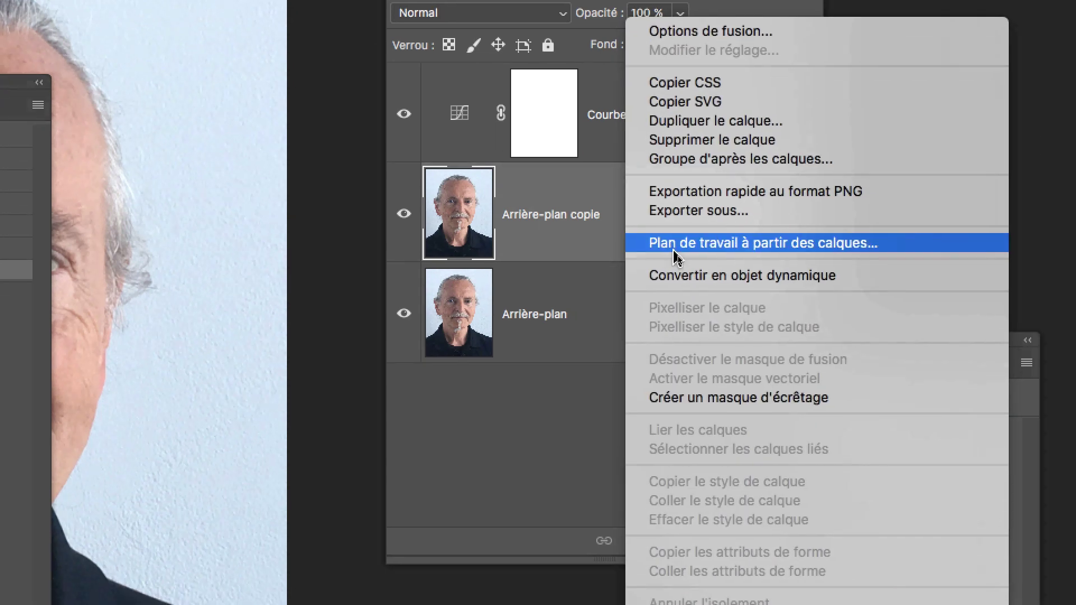
pyautogui.click(680, 261)
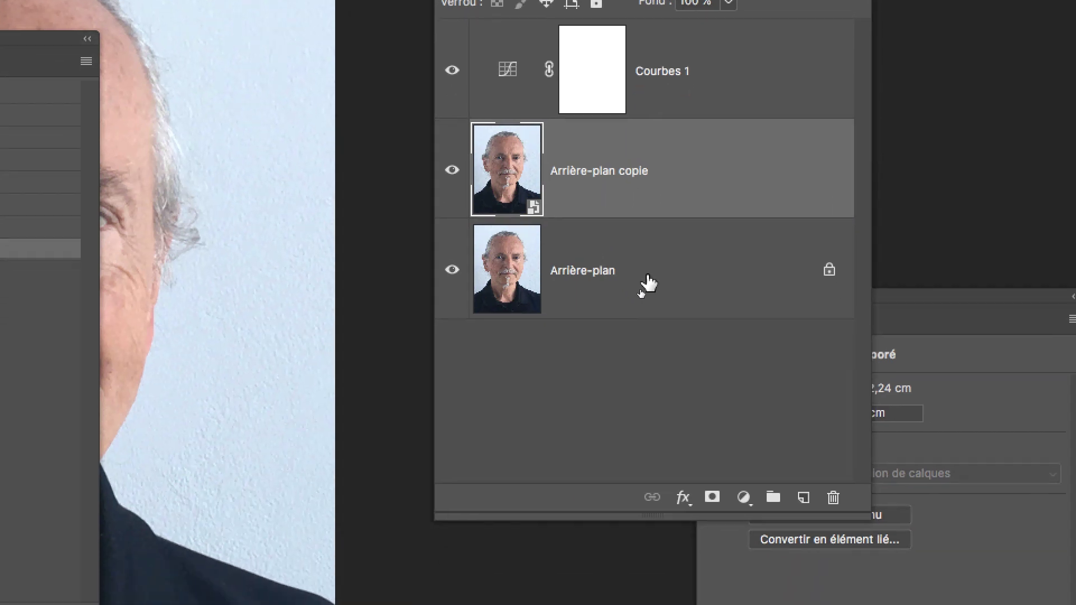
# Step: Record the conversion of the original Arrière-plan layer to a smart object
pyautogui.click(664, 318)
pyautogui.rightClick(650, 277)
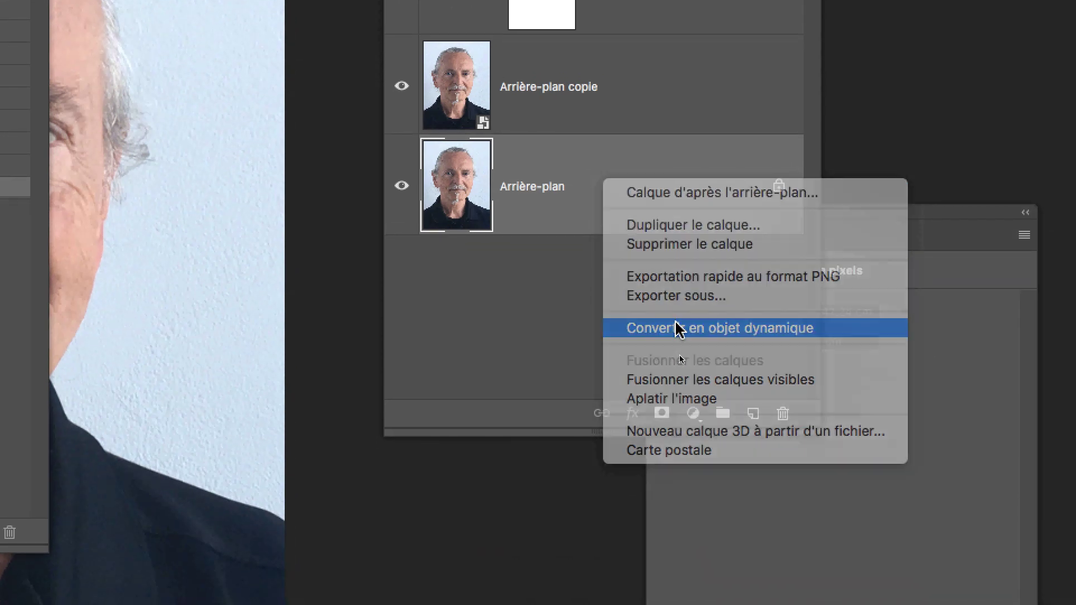
pyautogui.click(679, 328)
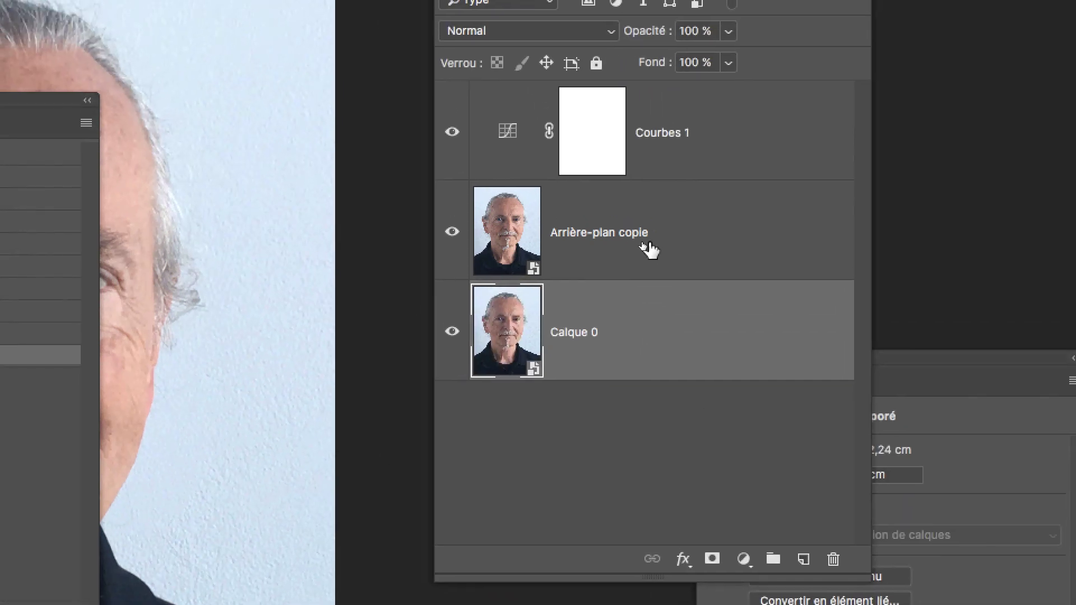
# Step: Apply the Passe-haut filter with a radius of 1,7 pixels to the Arrière-plan copie smart object
pyautogui.click(670, 238)
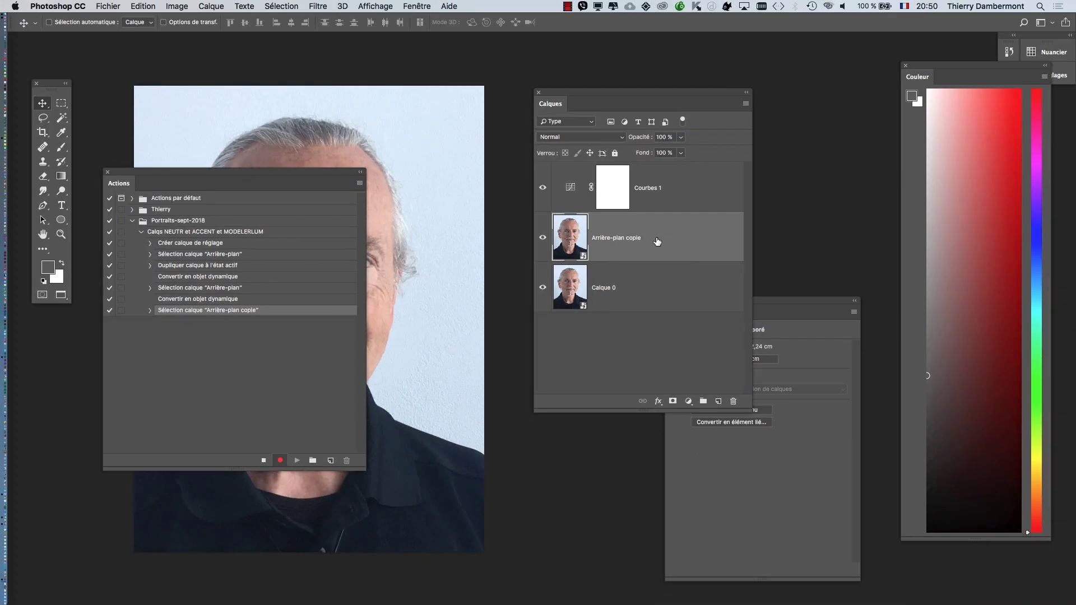
pyautogui.click(318, 6)
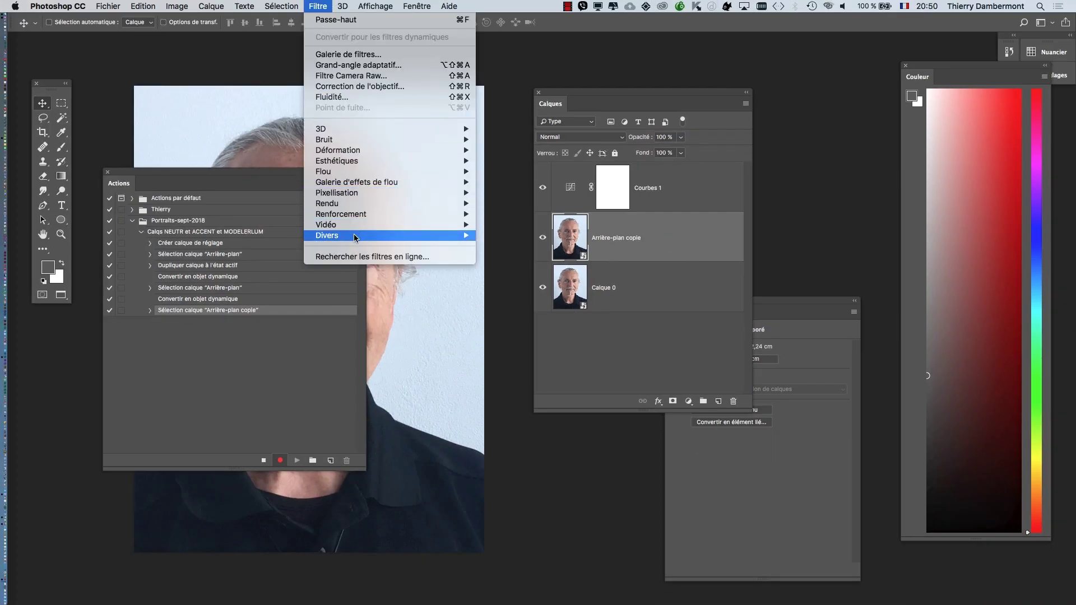
pyautogui.moveTo(356, 237)
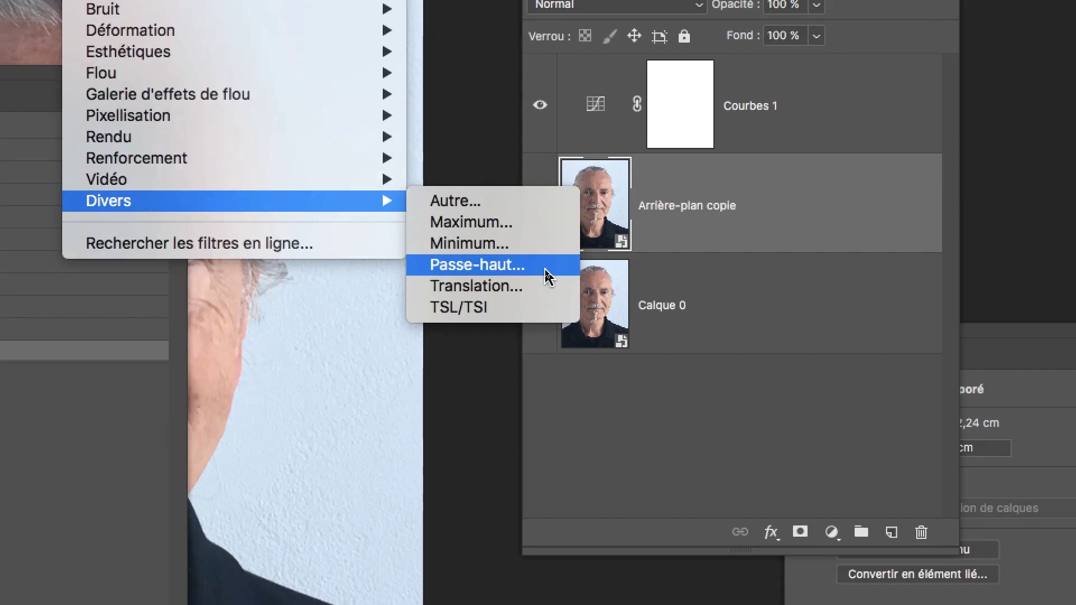
pyautogui.click(548, 276)
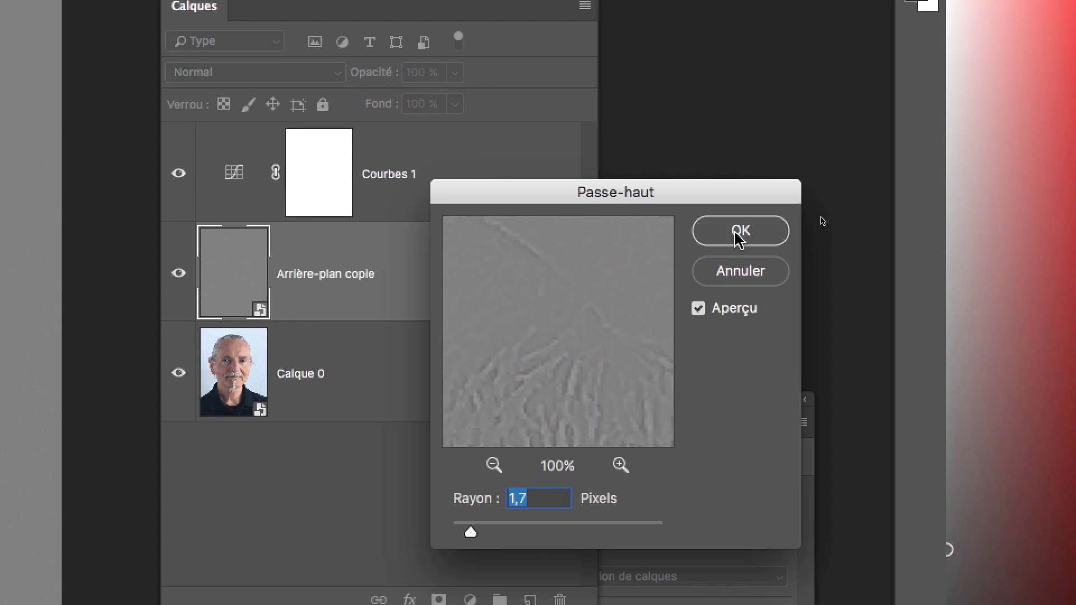
pyautogui.click(738, 238)
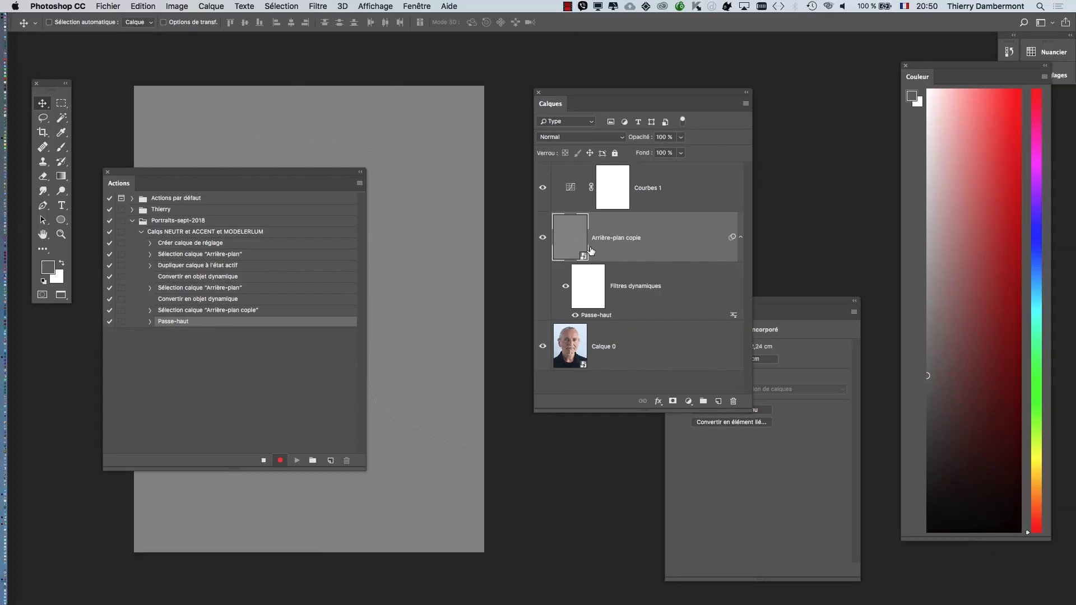
# Step: Move the Actions panel off the face and set the Arrière-plan copie layer's blend mode to Incrustation
pyautogui.moveTo(340, 172); pyautogui.dragTo(250, 377)
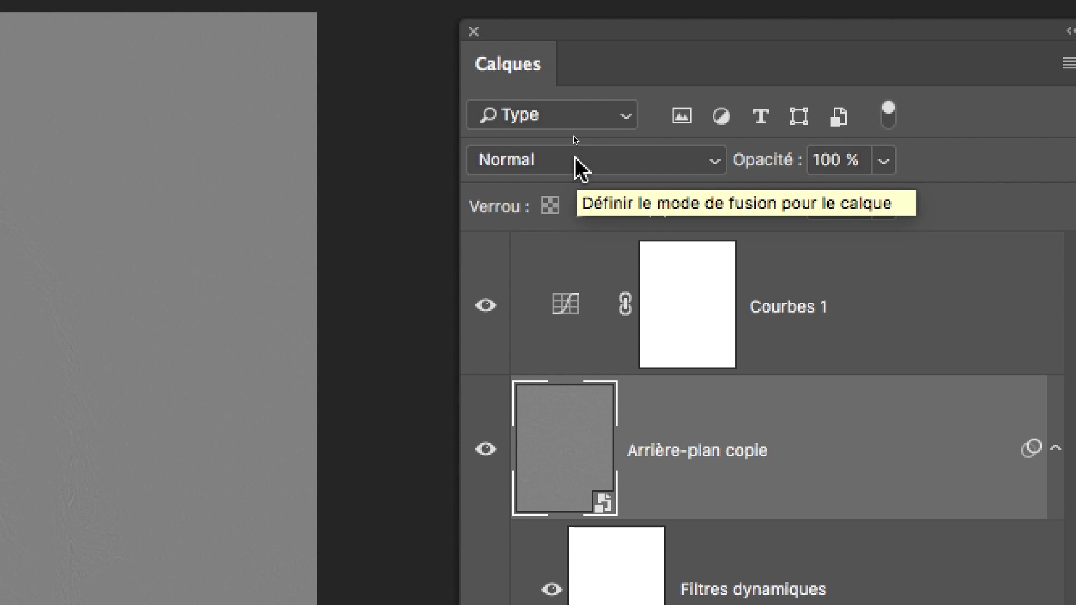
pyautogui.click(575, 158)
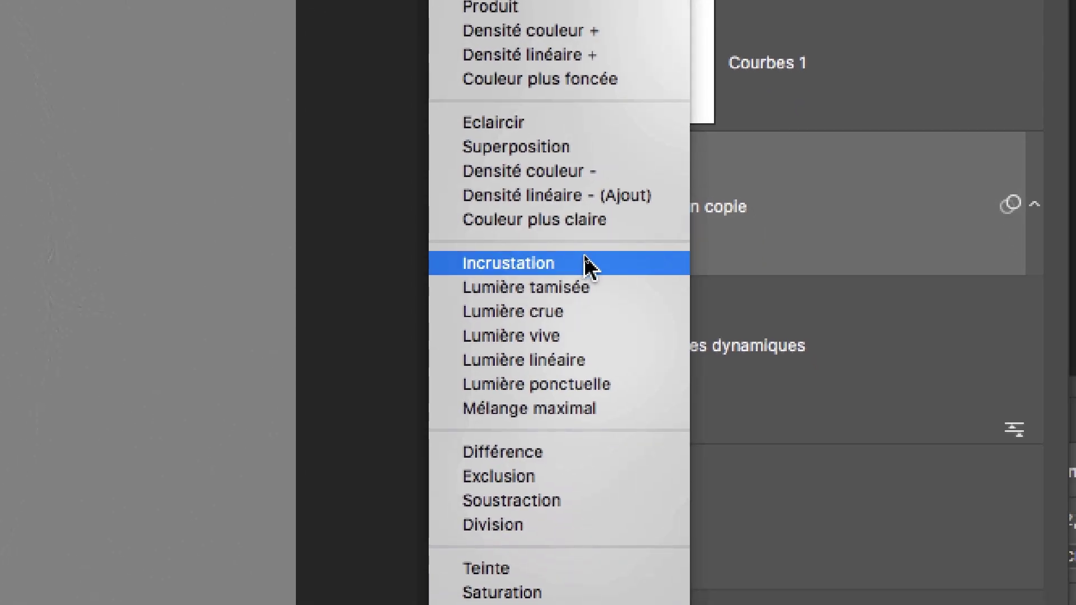
pyautogui.click(584, 263)
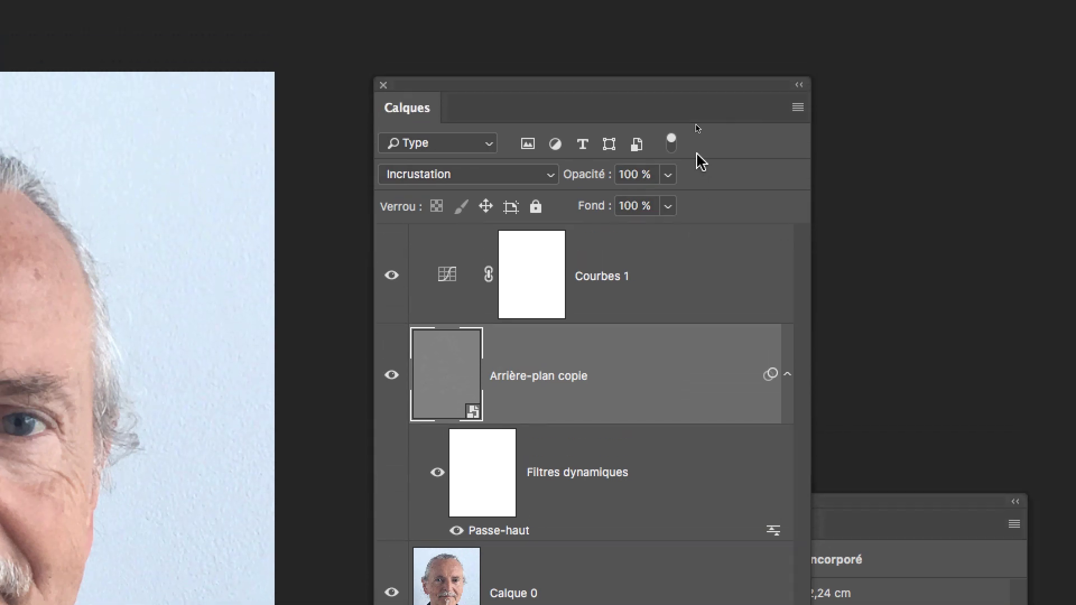
# Step: Create a new layer above Arrière-plan copie in Incrustation mode, filled with the neutral colour (50% gris)
pyautogui.click(798, 107)
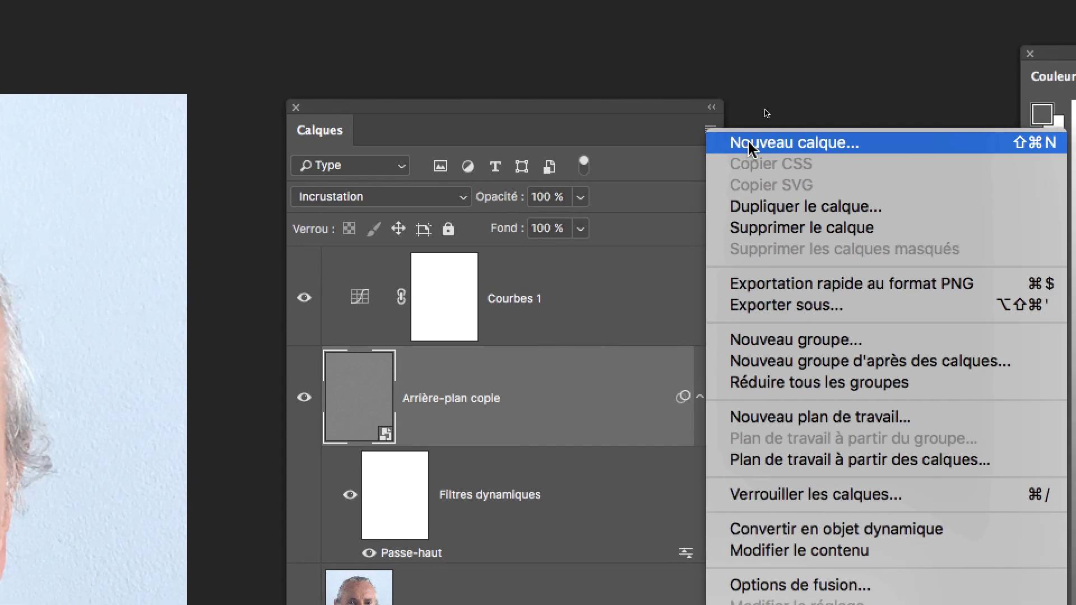
pyautogui.click(749, 145)
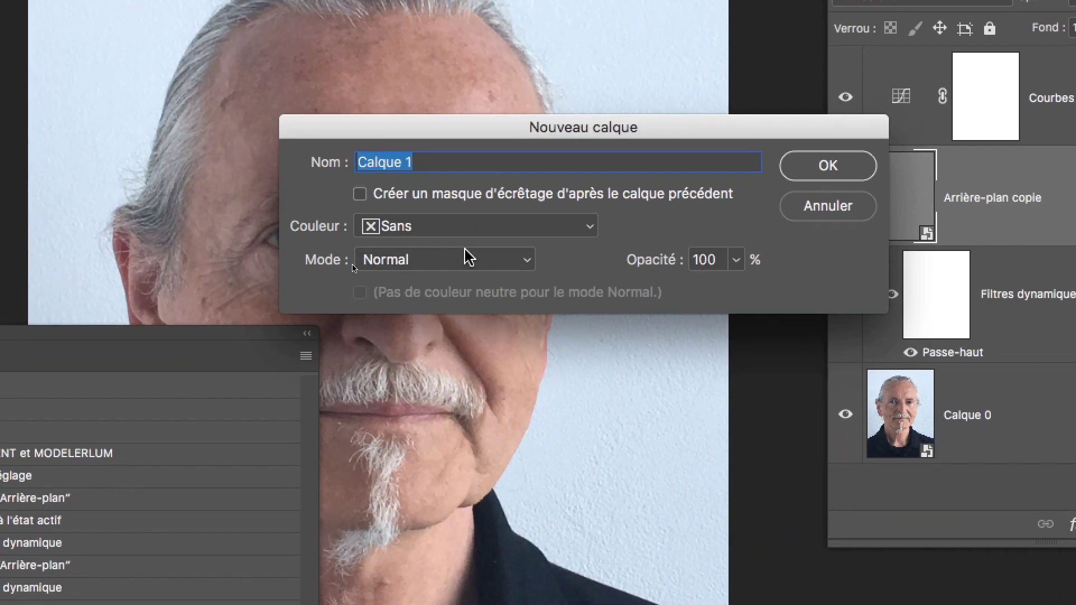
pyautogui.click(468, 258)
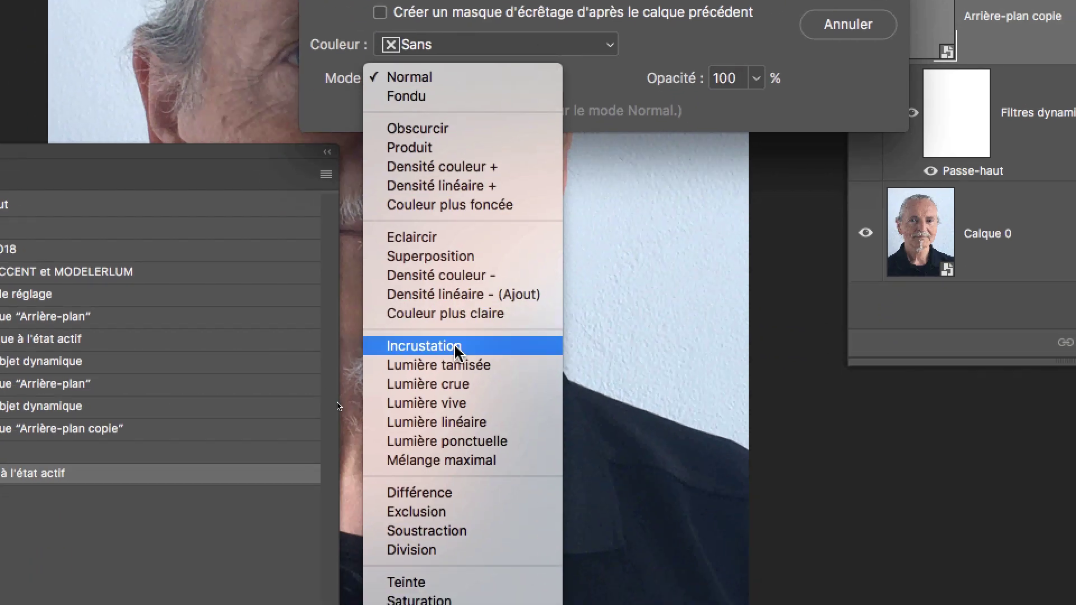
pyautogui.click(457, 346)
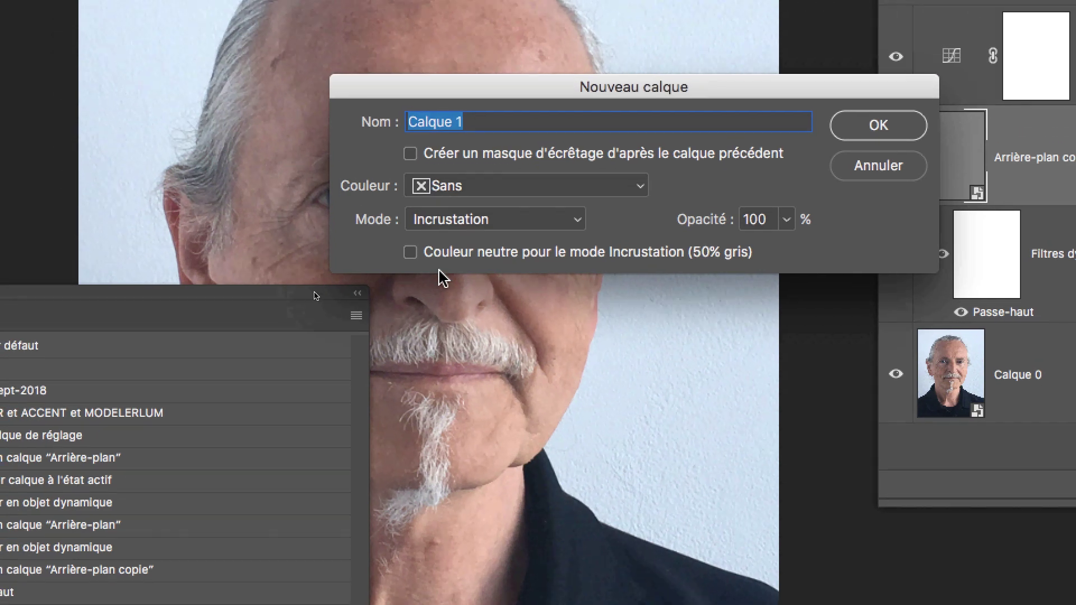
pyautogui.click(410, 119)
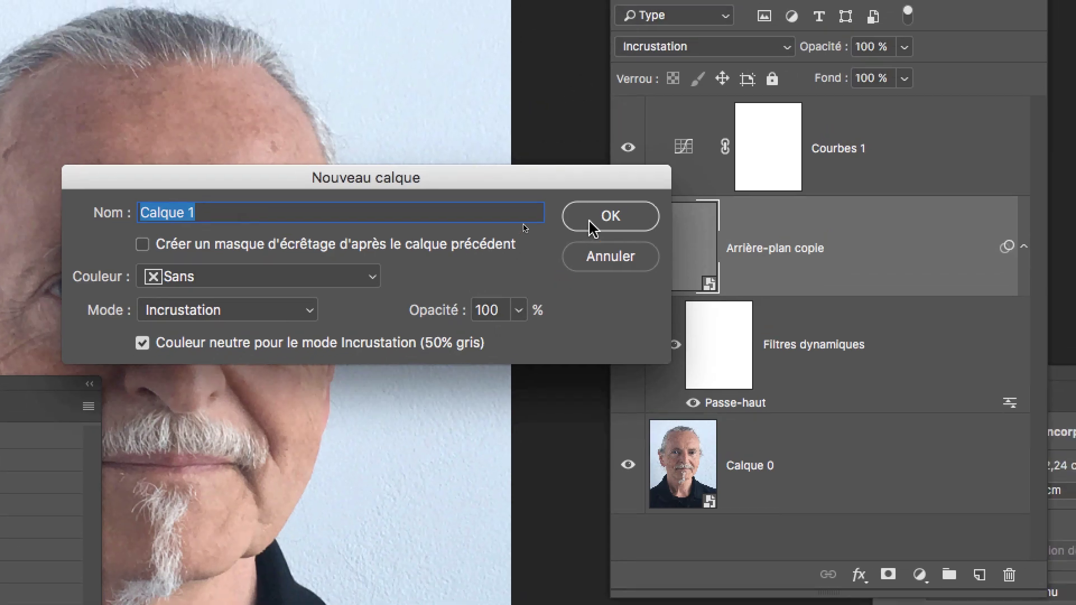
pyautogui.click(679, 138)
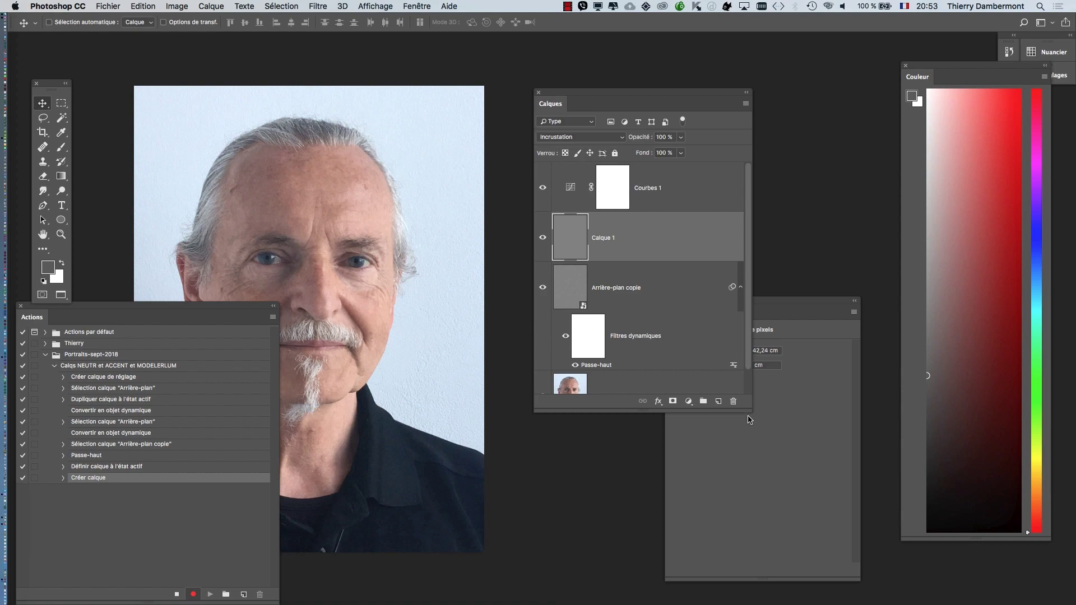
# Step: Enlarge the Layers panel and move the Courbes 1 layer directly below the grey Calque 1 layer
pyautogui.moveTo(748, 409); pyautogui.dragTo(811, 473)
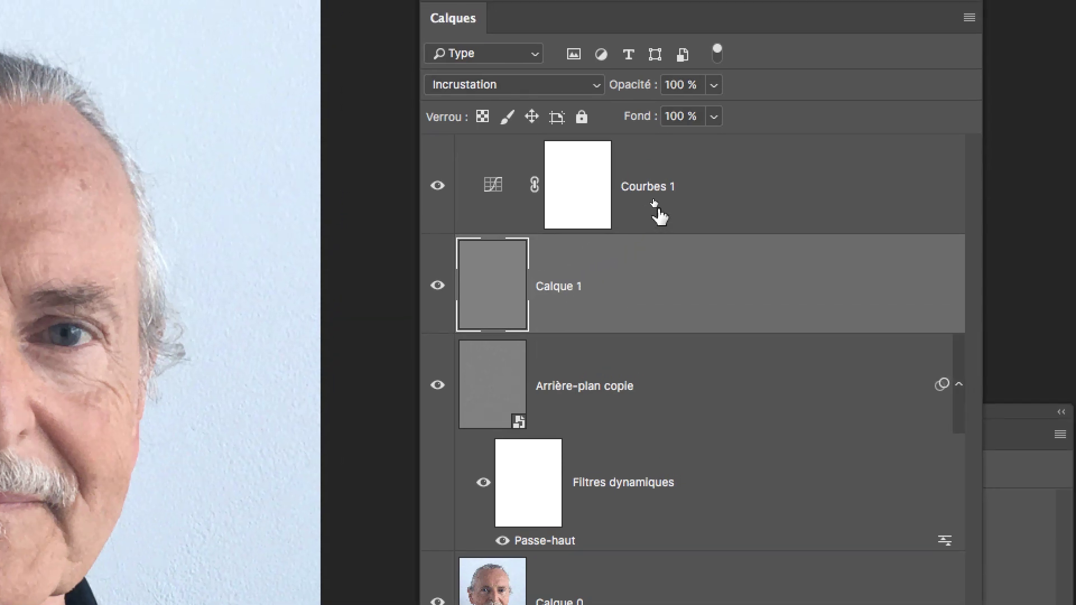
pyautogui.moveTo(656, 210); pyautogui.dragTo(652, 313)
pyautogui.moveTo(656, 246); pyautogui.dragTo(654, 221)
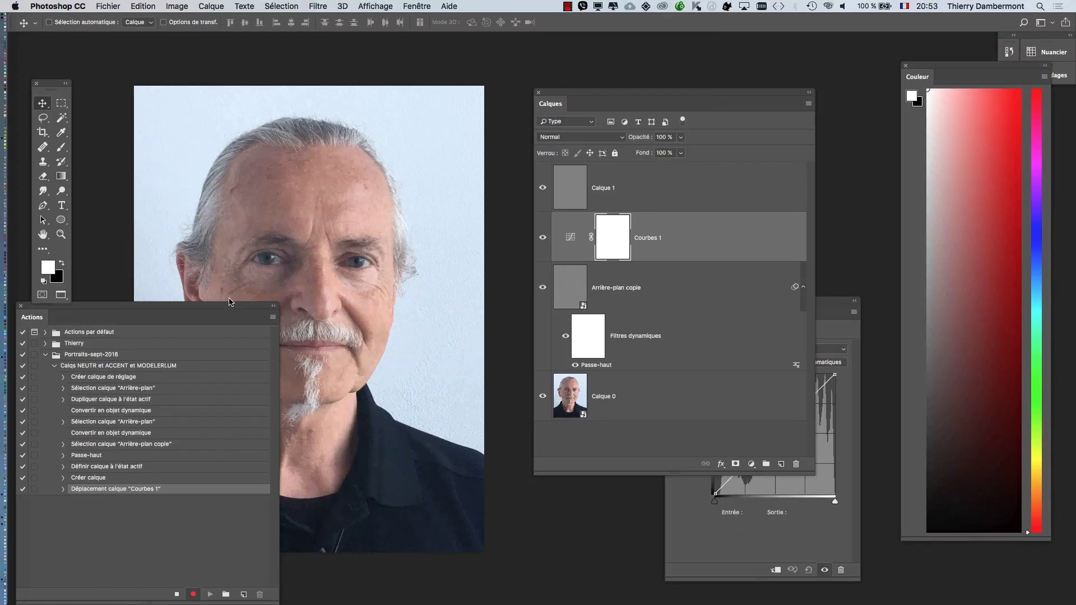
# Step: Stop recording the action and arrange the Actions and Layers panels side by side, clear of most of the portrait
pyautogui.moveTo(230, 305); pyautogui.dragTo(409, 91)
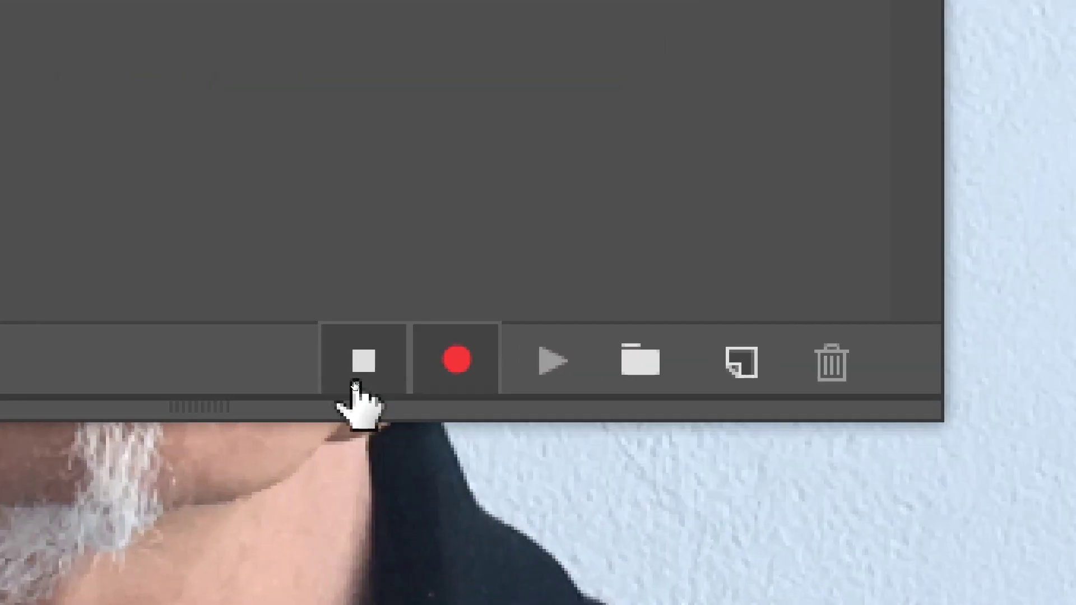
pyautogui.click(355, 385)
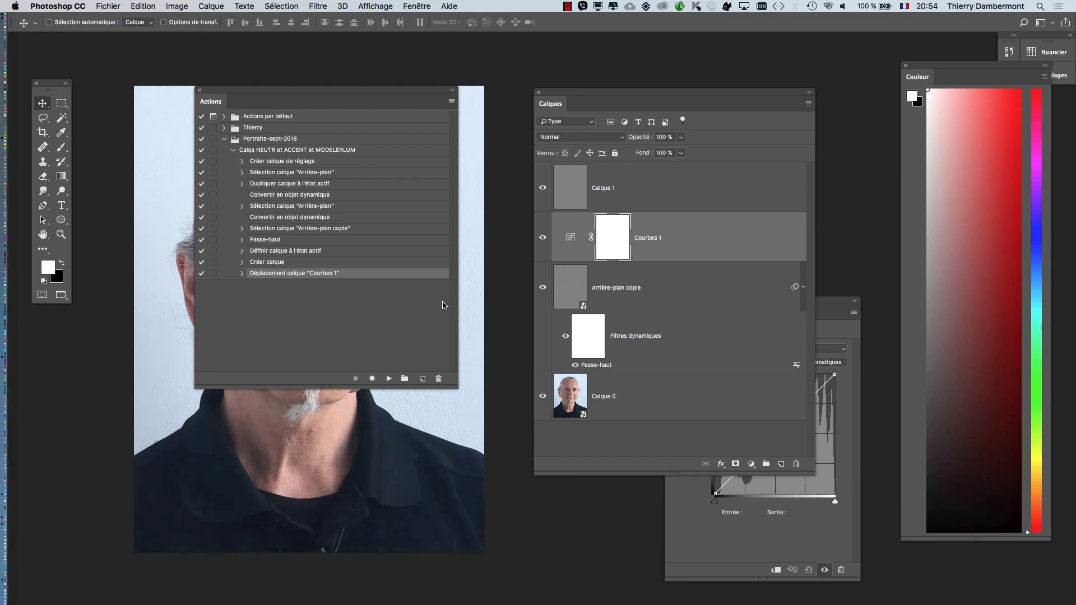
pyautogui.moveTo(586, 100); pyautogui.dragTo(684, 88)
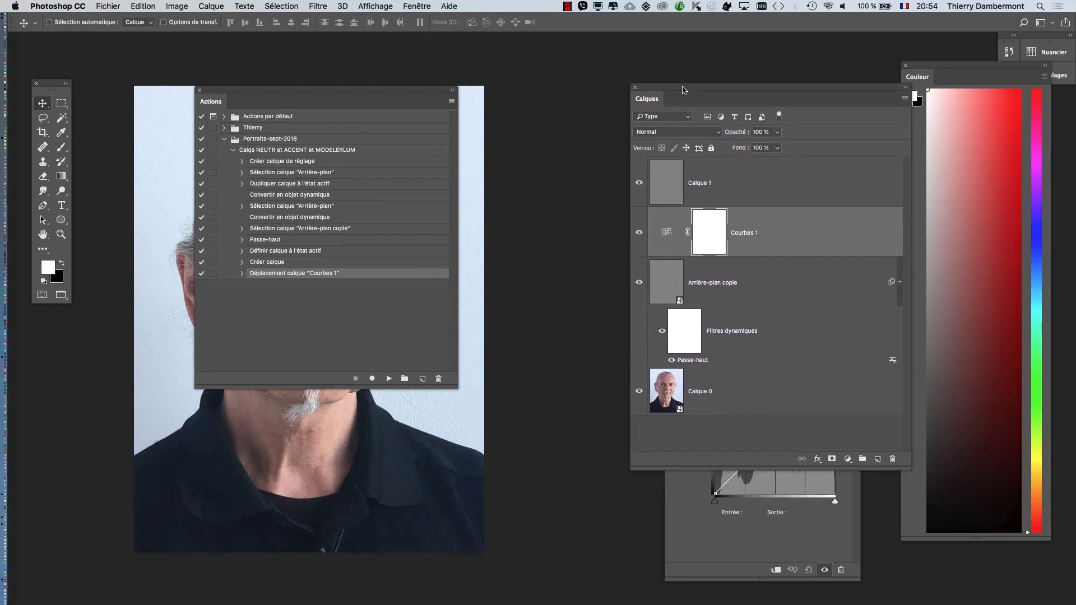
pyautogui.moveTo(433, 96); pyautogui.dragTo(592, 205)
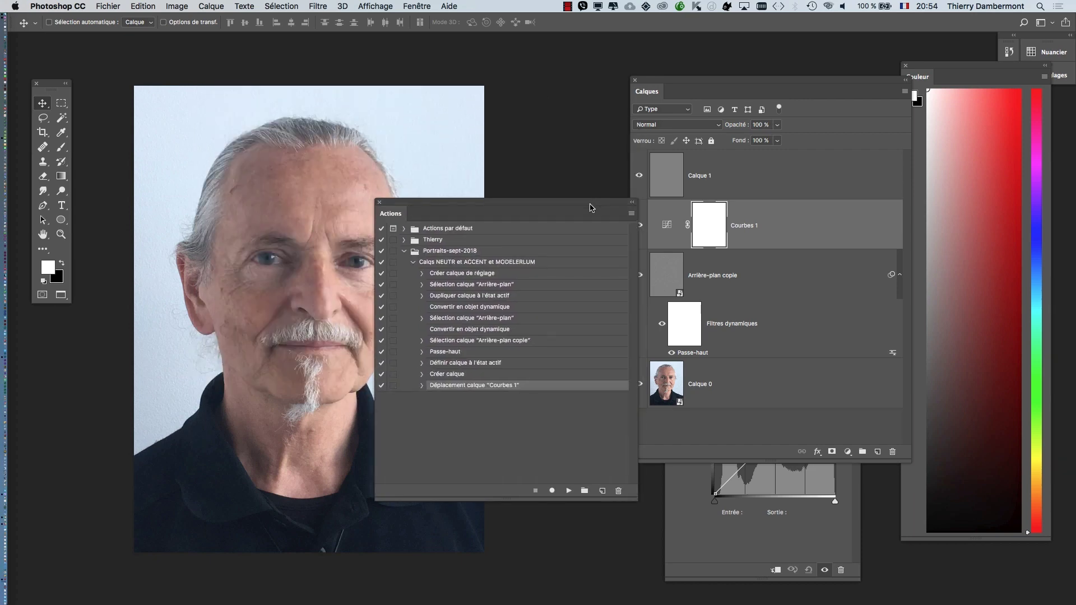
# Step: Switch to the photo of the saluting man and arrange it with the Actions panel so that his face stays uncovered
pyautogui.hotkey('ctrl', 'Tab')
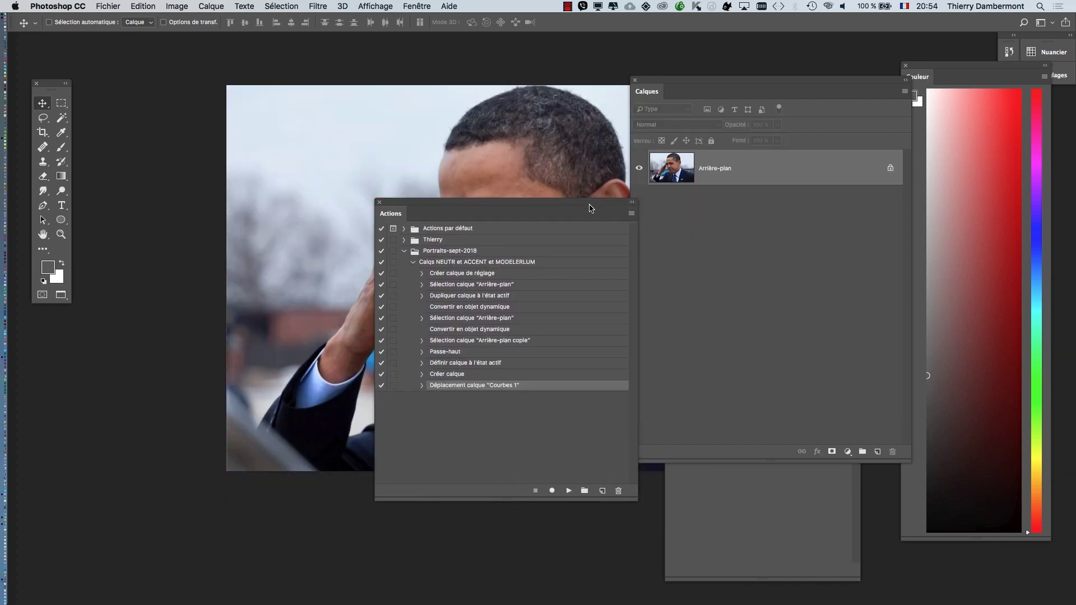
pyautogui.moveTo(431, 200); pyautogui.dragTo(458, 361)
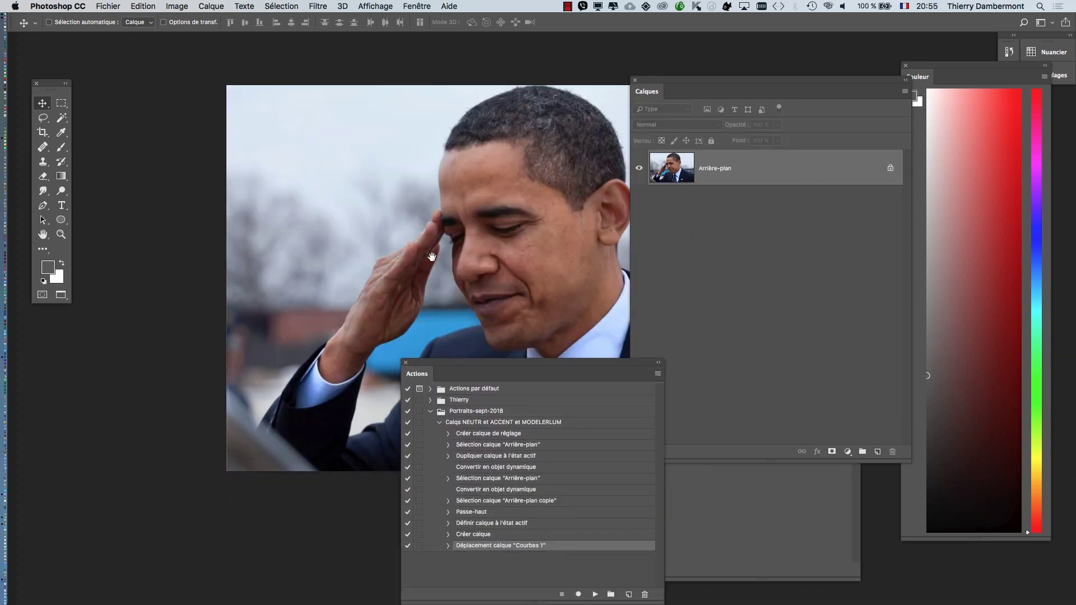
pyautogui.moveTo(429, 247); pyautogui.dragTo(274, 245)
pyautogui.scroll(-3, 297, 251)
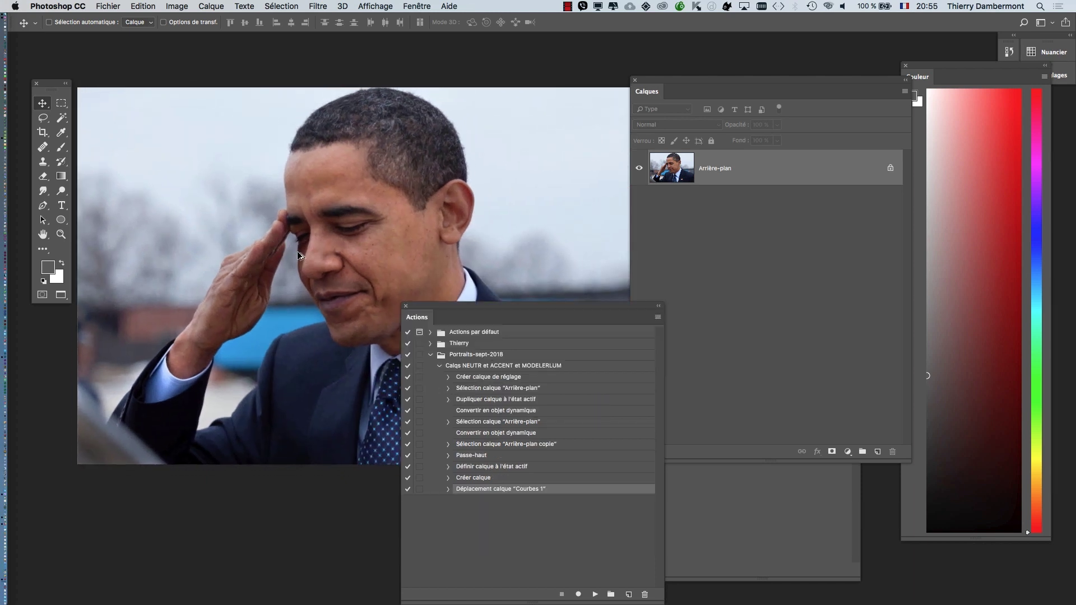
pyautogui.moveTo(370, 223); pyautogui.dragTo(347, 163)
pyautogui.press('super+d')
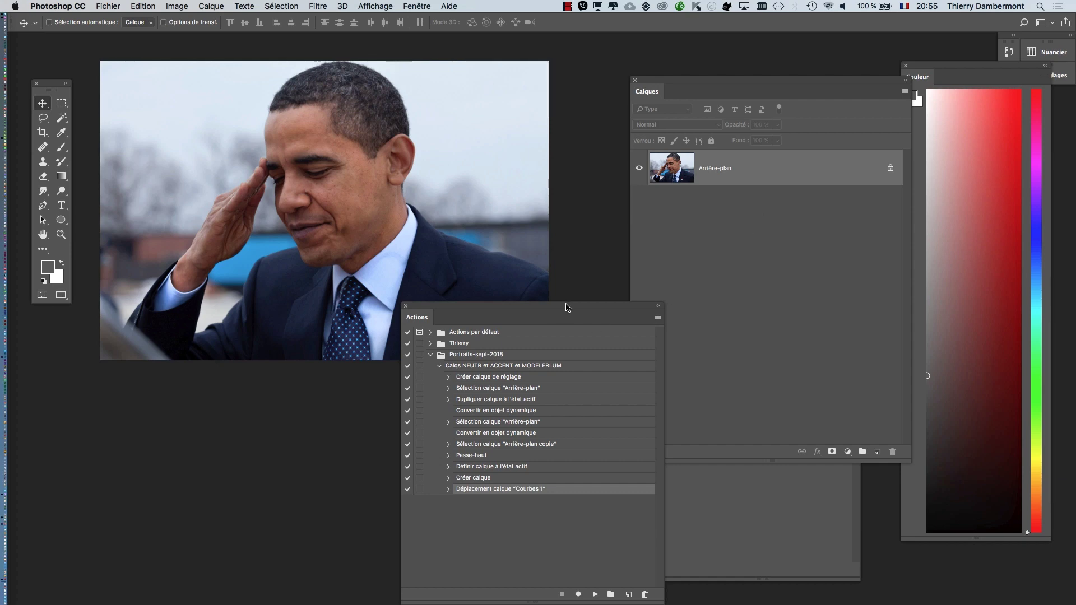
pyautogui.moveTo(566, 307); pyautogui.dragTo(636, 222)
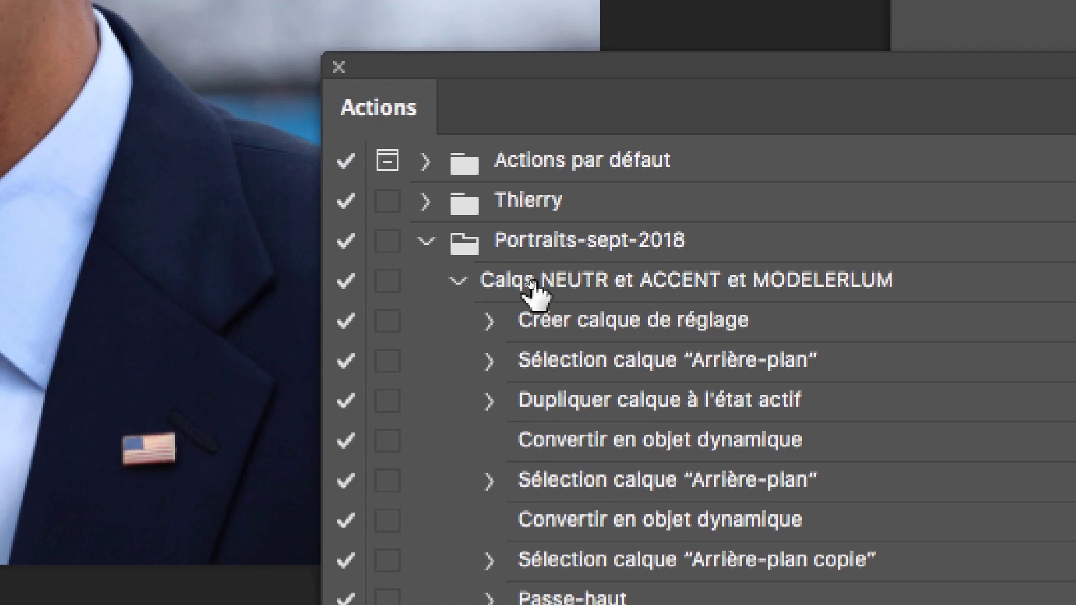
# Step: Run the Portraits-sept-2018 action "Calqs NEUTR et ACCENT et MODELERLUM" on the photo of the saluting man
pyautogui.click(534, 284)
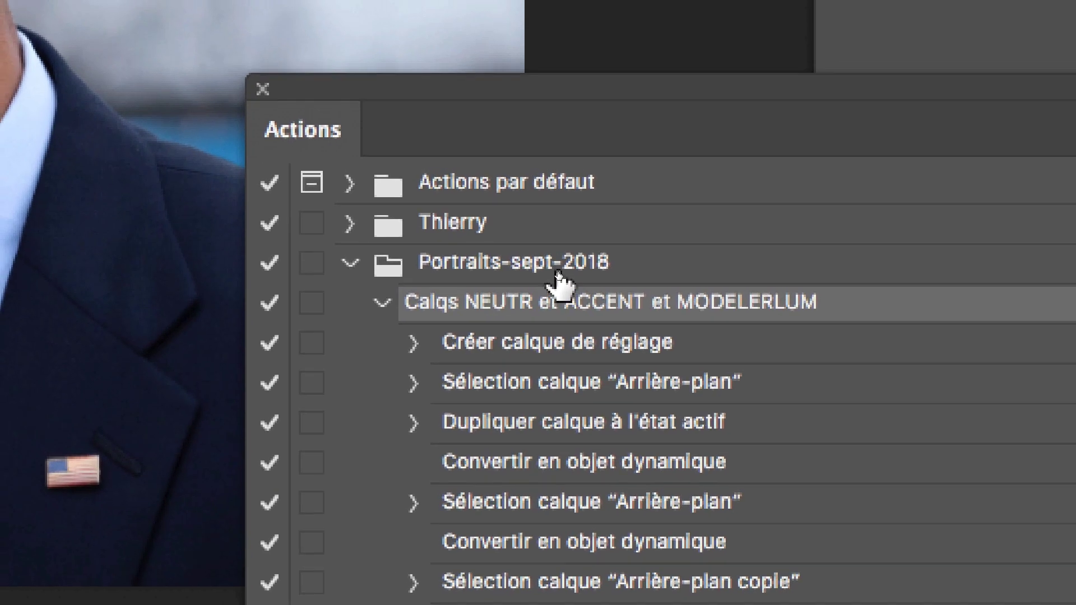
pyautogui.click(521, 240)
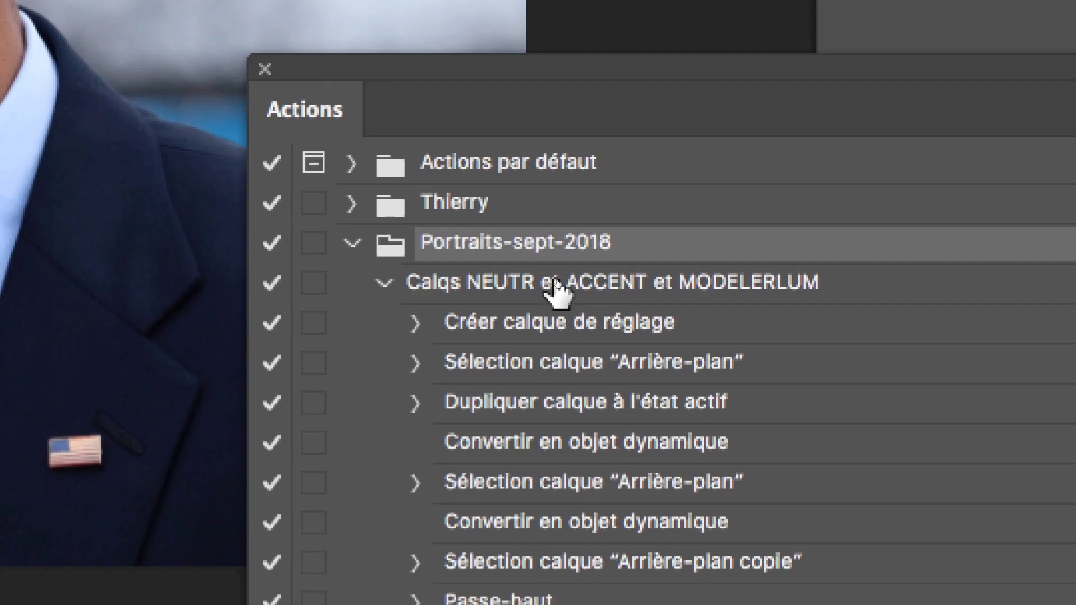
pyautogui.click(568, 314)
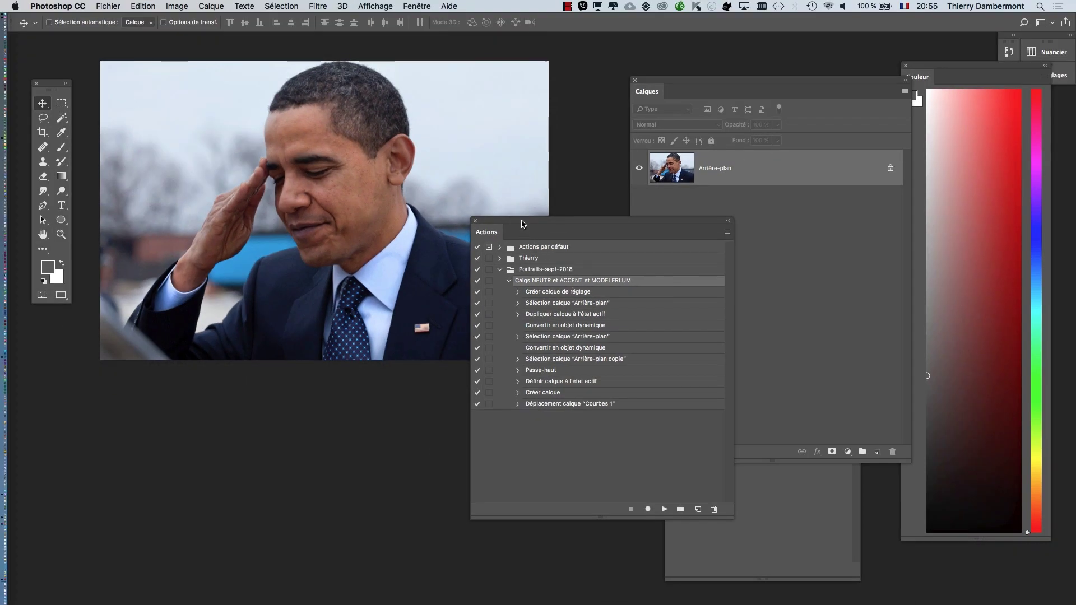
pyautogui.moveTo(523, 222); pyautogui.dragTo(376, 242)
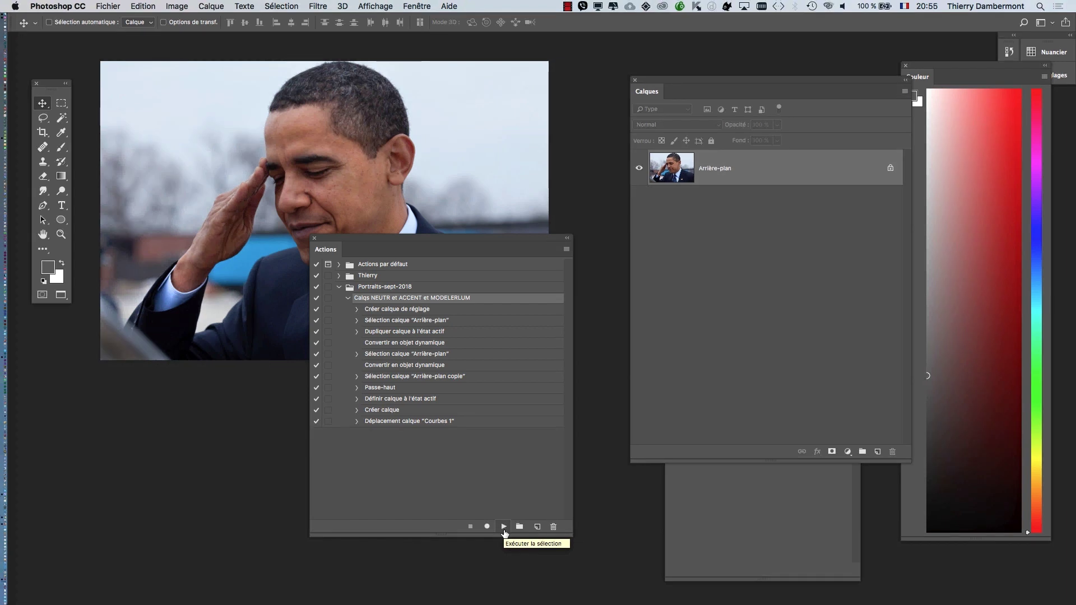
pyautogui.click(504, 527)
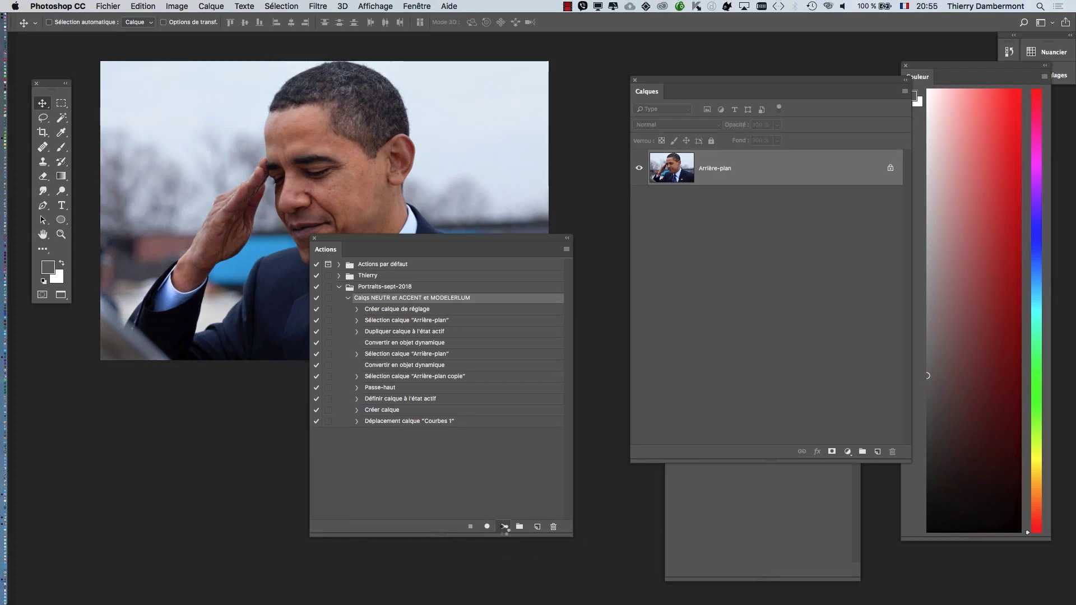
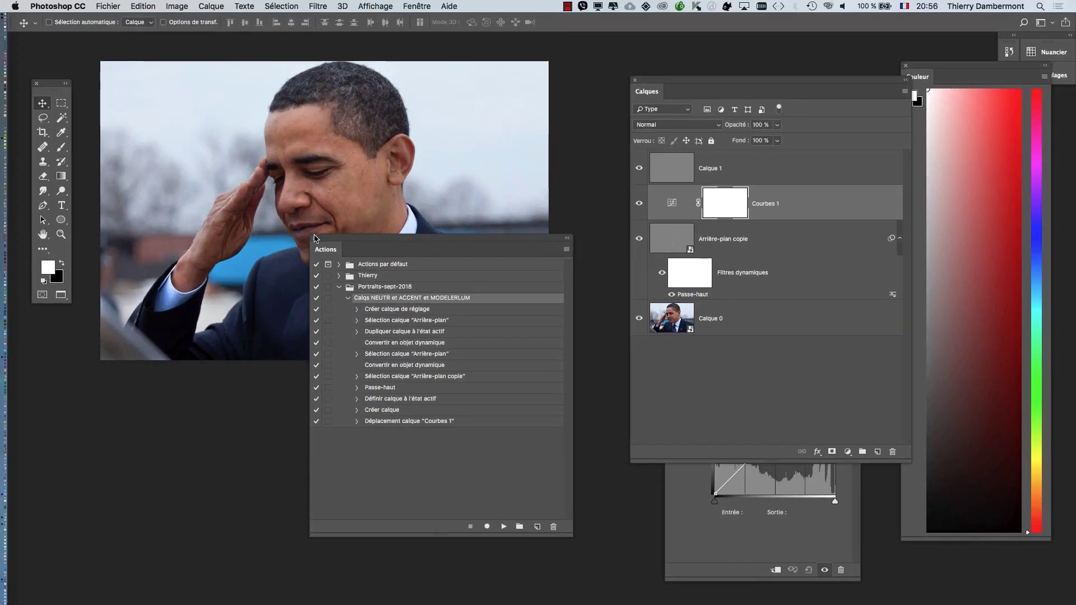
# Step: Close the Actions panel and arrange the Layers and Courbes properties panels beside the portrait so its curve and eyedroppers are accessible
pyautogui.click(314, 238)
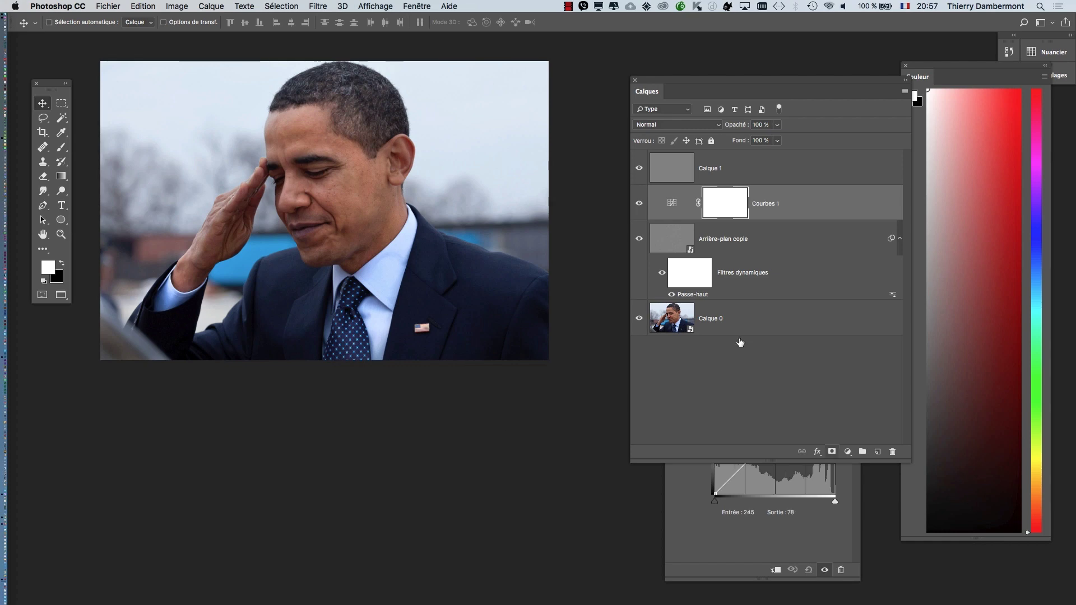
pyautogui.moveTo(695, 80); pyautogui.dragTo(570, 64)
pyautogui.click(824, 301)
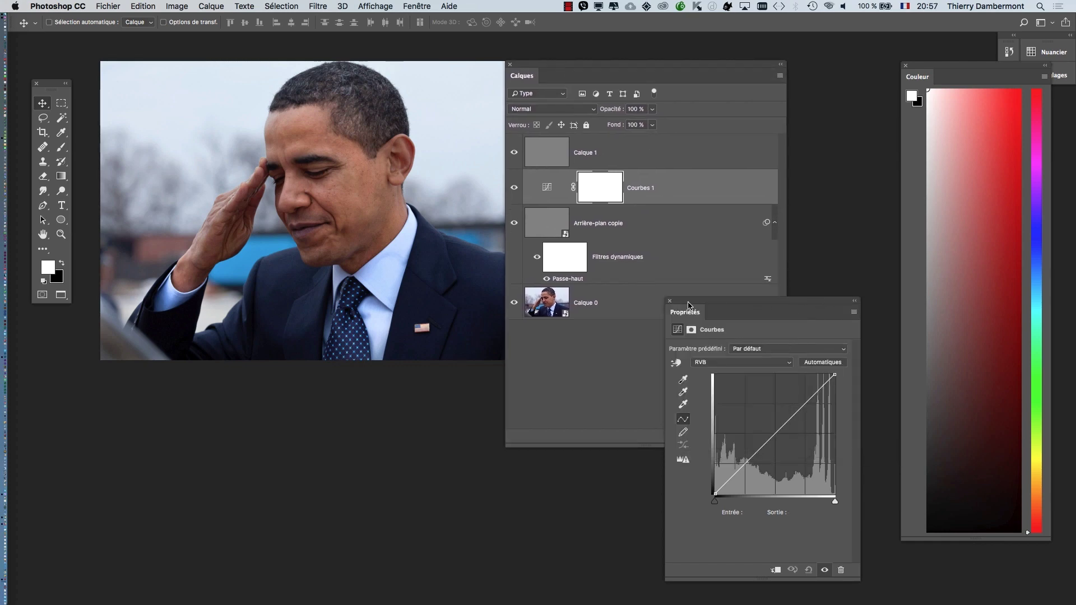
pyautogui.moveTo(689, 306); pyautogui.dragTo(905, 176)
pyautogui.moveTo(619, 68); pyautogui.dragTo(712, 66)
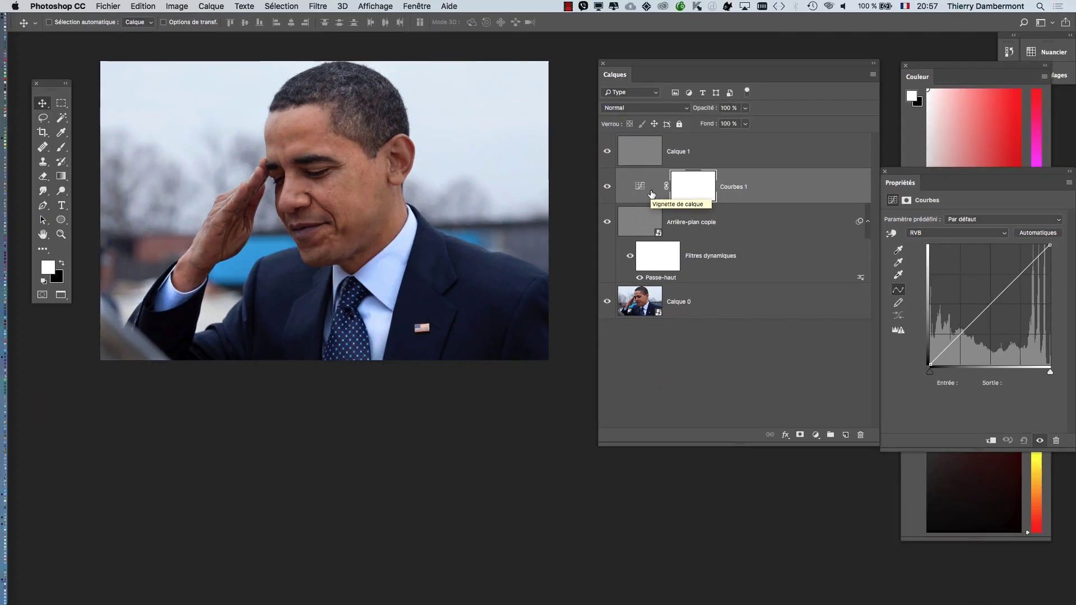
pyautogui.moveTo(897, 180); pyautogui.dragTo(563, 231)
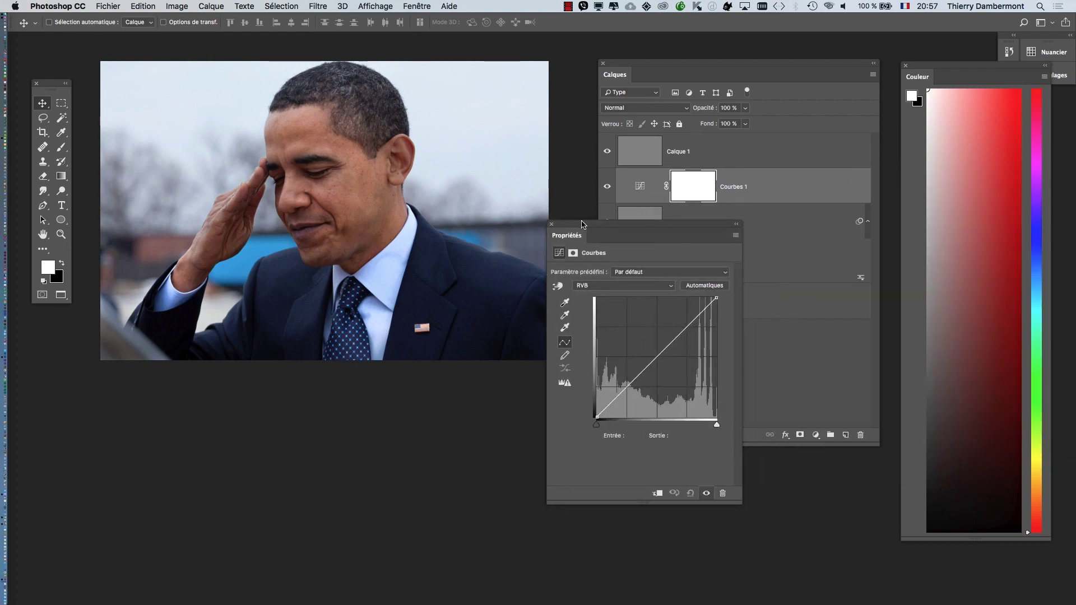
# Step: Activate the grey-point eyedropper of Courbes 1 and sample several candidate neutral tones in the blurred background
pyautogui.click(567, 317)
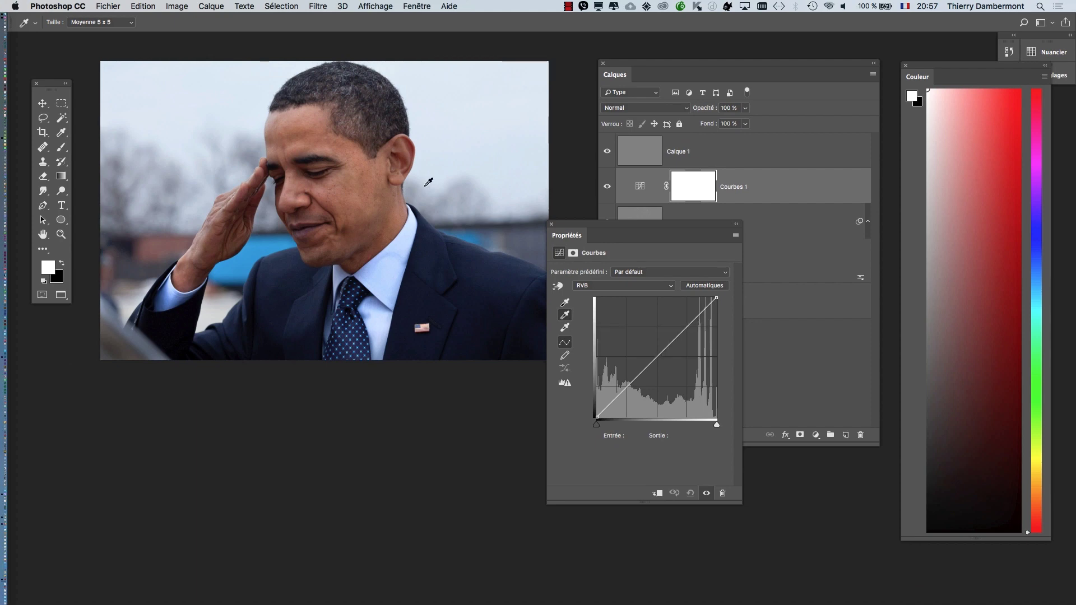
pyautogui.click(426, 185)
pyautogui.click(234, 148)
pyautogui.click(158, 209)
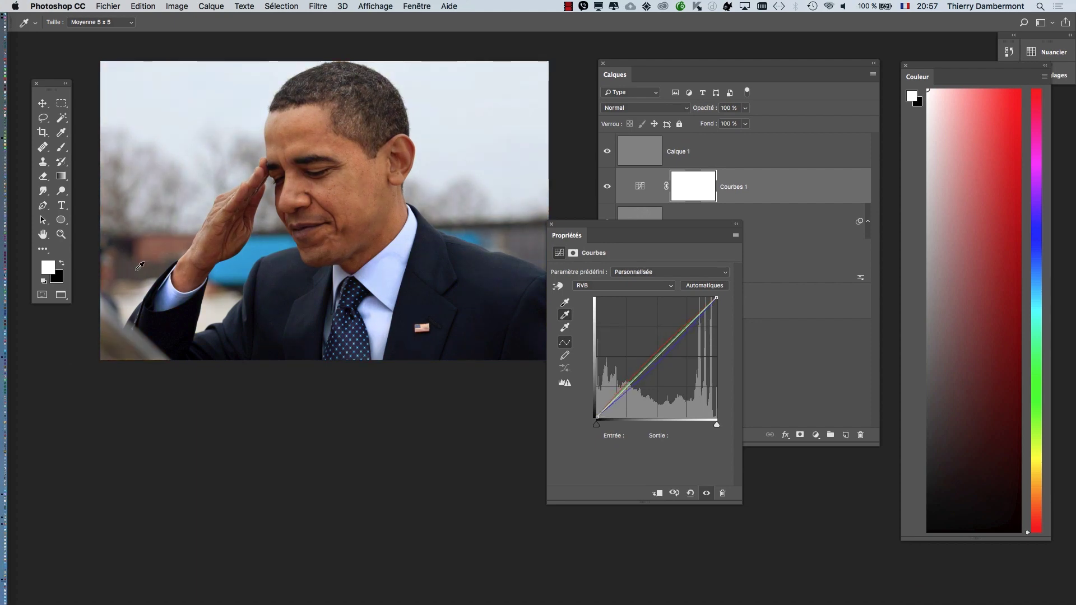
pyautogui.click(198, 261)
# Step: Move the Layers and Properties panels clear of the photo and enlarge the portrait in the free workspace
pyautogui.moveTo(642, 73); pyautogui.dragTo(824, 86)
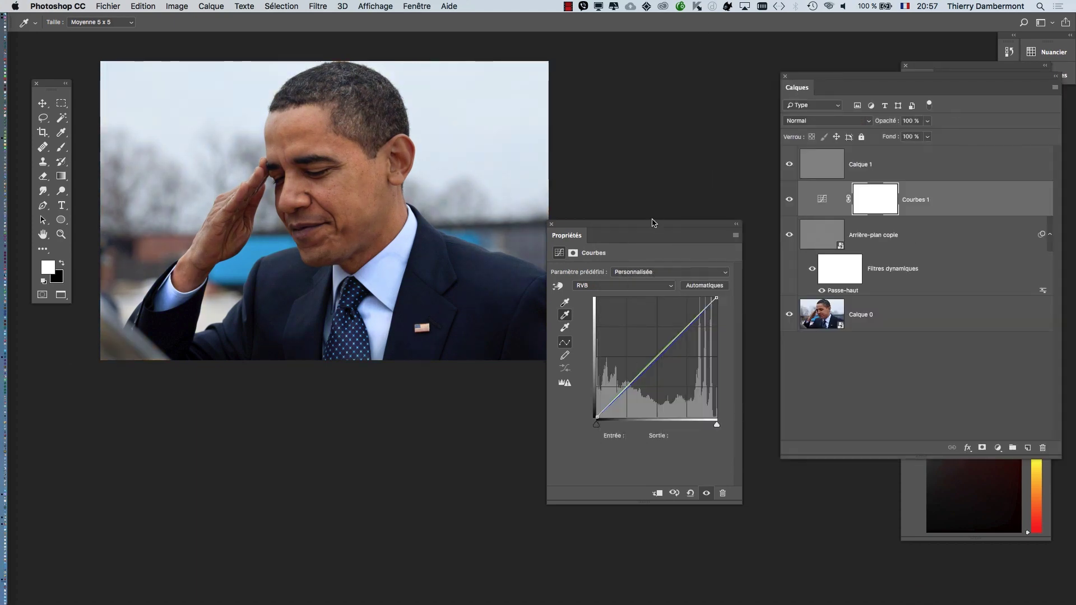
pyautogui.moveTo(654, 227); pyautogui.dragTo(835, 363)
pyautogui.scroll(4, 366, 232)
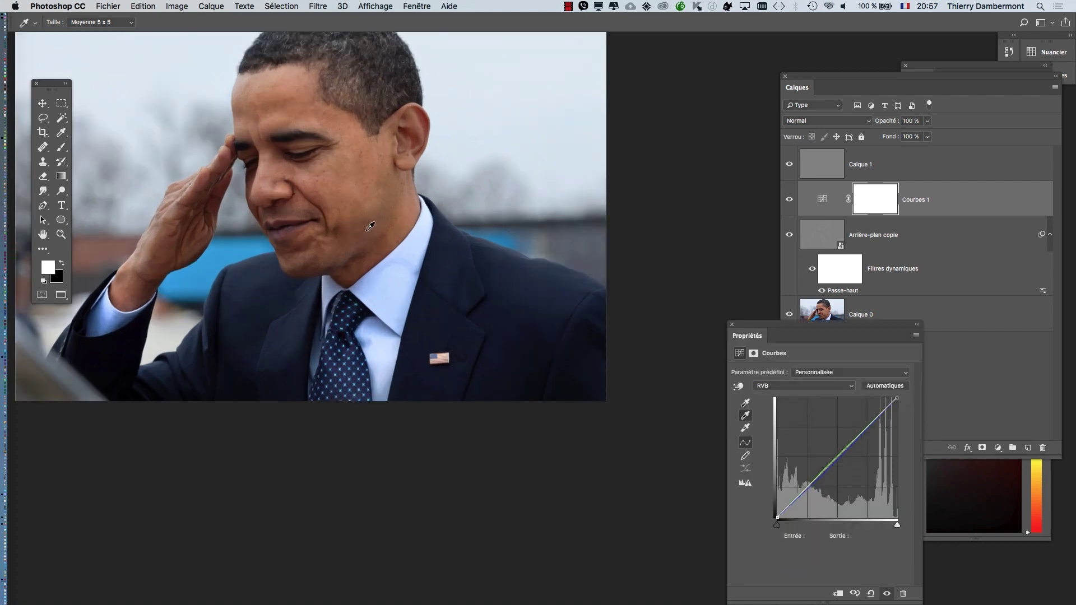
pyautogui.moveTo(370, 236); pyautogui.dragTo(478, 364)
# Step: Neutralise the colour cast with successive grey-point samples across the photo, ending on the blurred background just above the shoulder beside the neck
pyautogui.click(506, 364)
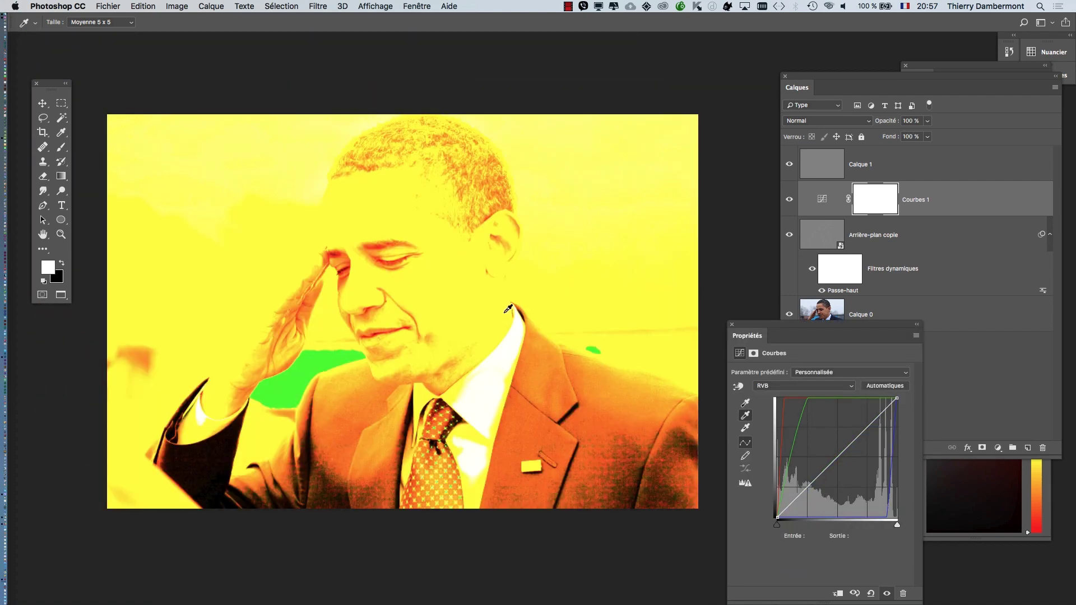
pyautogui.click(508, 309)
pyautogui.click(569, 257)
pyautogui.click(146, 300)
pyautogui.click(151, 369)
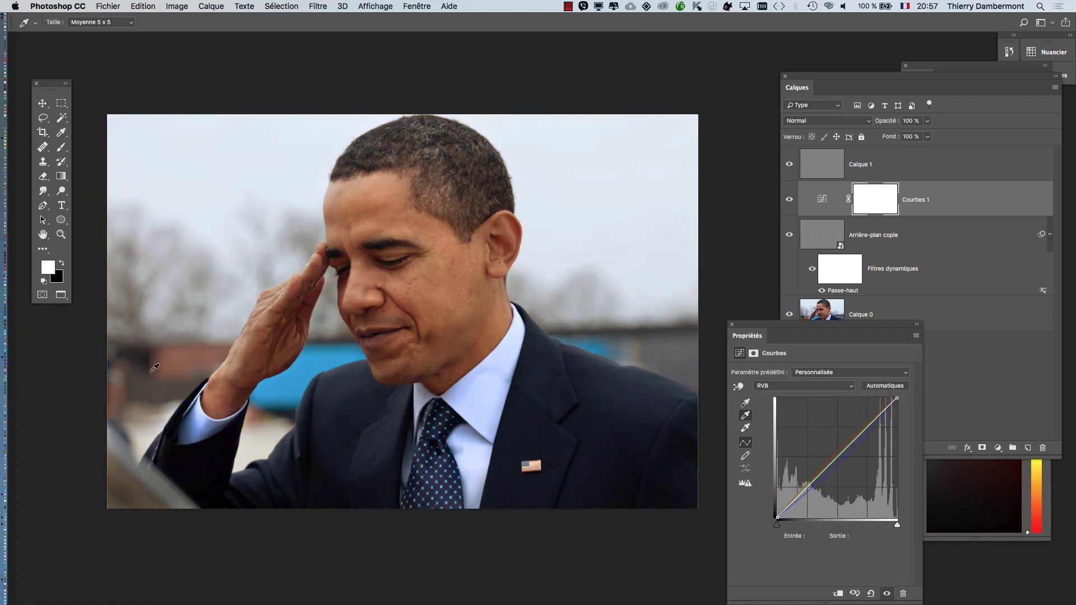
pyautogui.click(144, 382)
pyautogui.click(175, 398)
pyautogui.click(181, 359)
pyautogui.click(160, 377)
pyautogui.click(154, 412)
pyautogui.click(253, 428)
pyautogui.click(632, 319)
pyautogui.click(642, 230)
pyautogui.click(560, 275)
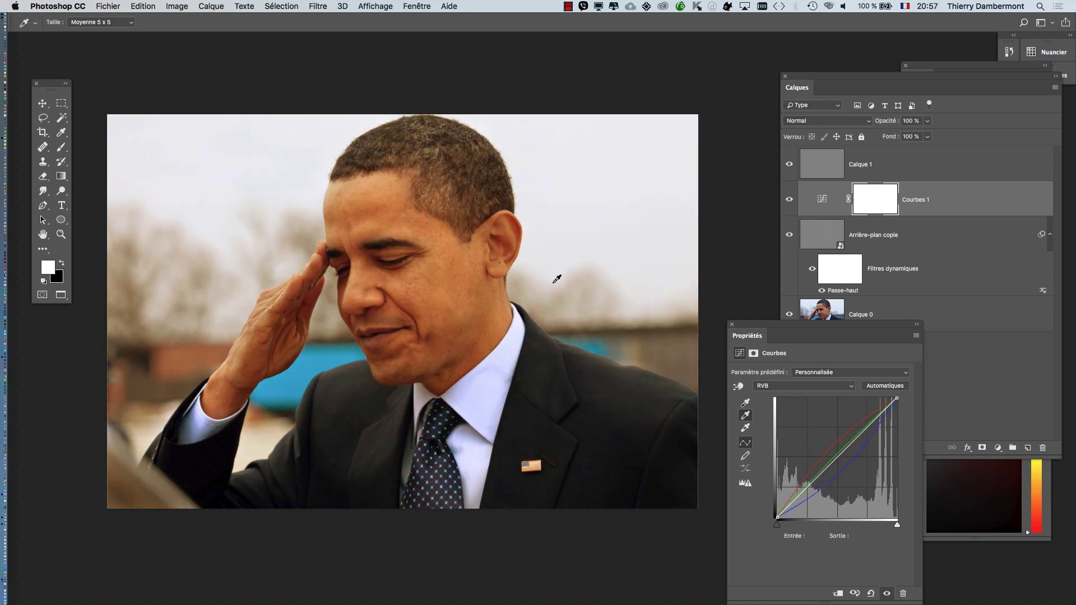
pyautogui.click(555, 300)
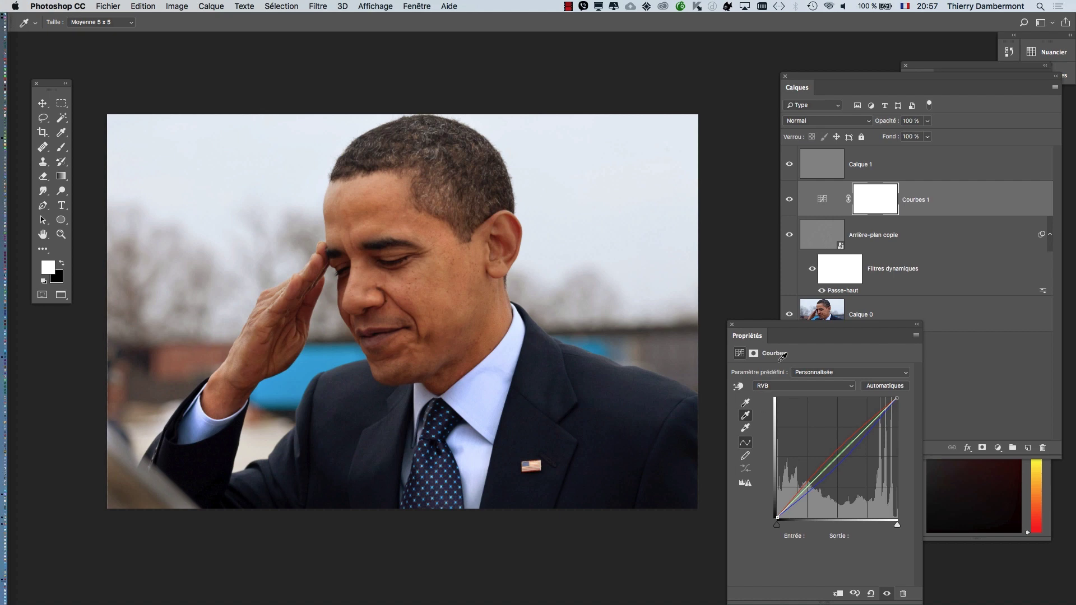
# Step: Compare the portrait with and without the Courbes 1 correction, leaving the layer visible
pyautogui.click(789, 200)
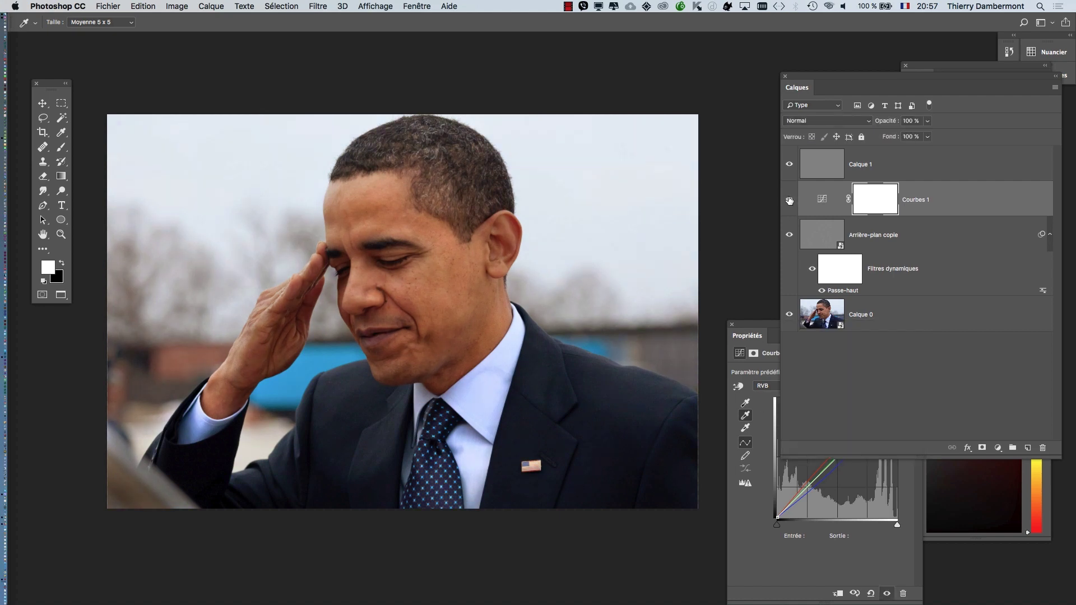
pyautogui.click(789, 200)
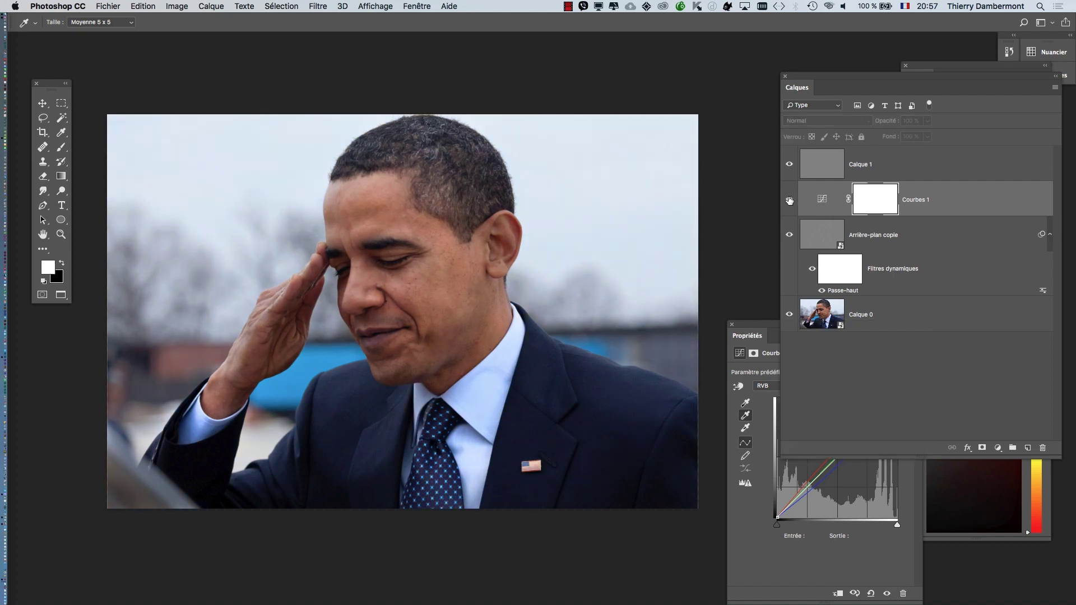
pyautogui.click(789, 200)
pyautogui.click(789, 200)
pyautogui.click(789, 200)
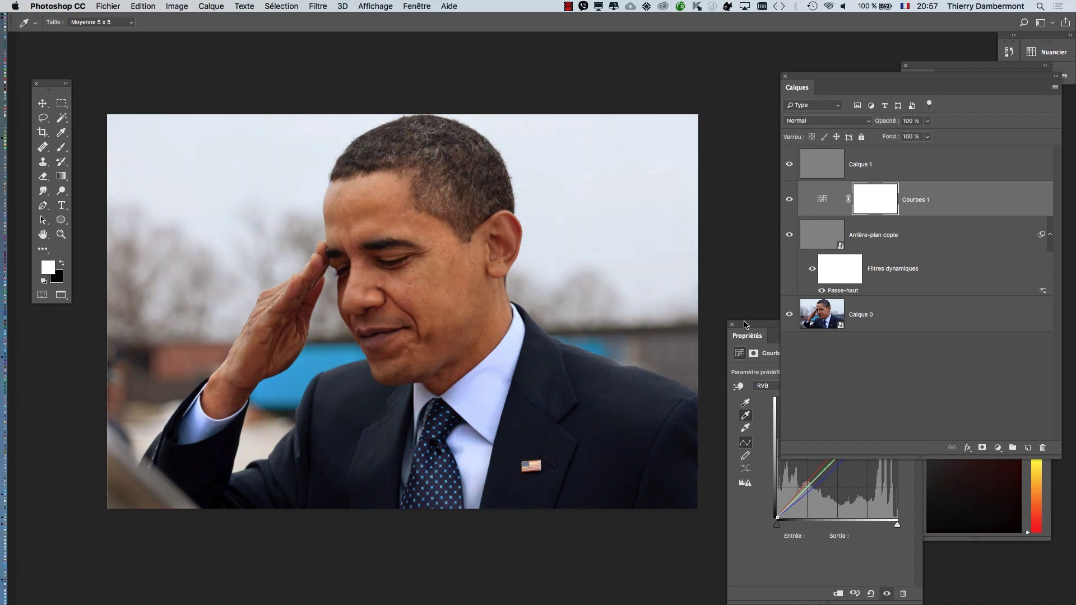
# Step: Set the radius of the Passe-haut smart filter on Arrière-plan copie to 8.2 pixels, checking the effect on the uncovered portrait
pyautogui.moveTo(744, 324); pyautogui.dragTo(777, 486)
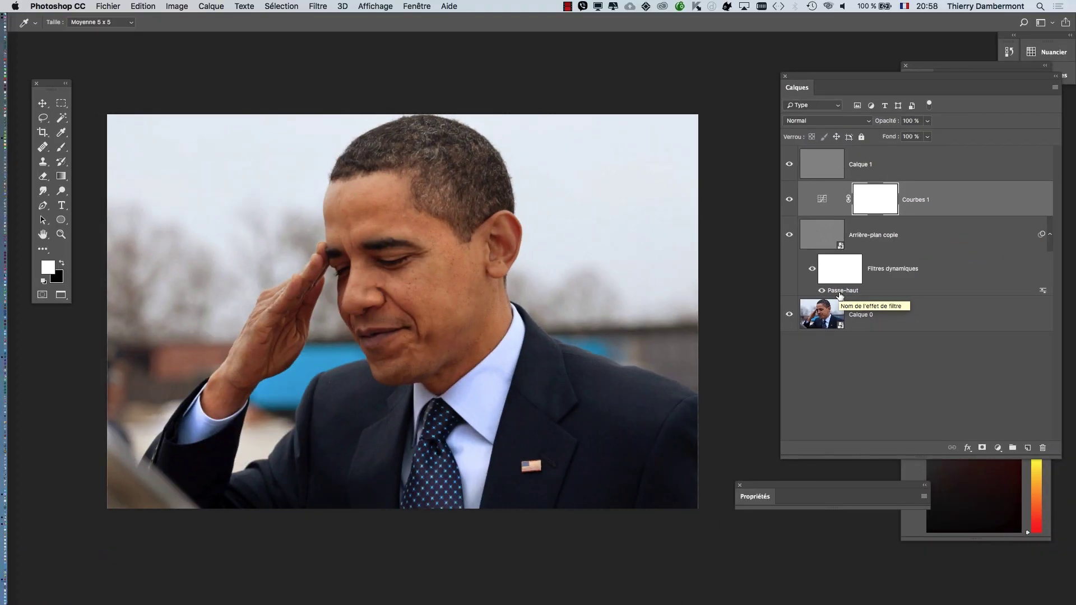
pyautogui.doubleClick(840, 292)
pyautogui.moveTo(720, 205); pyautogui.dragTo(662, 77)
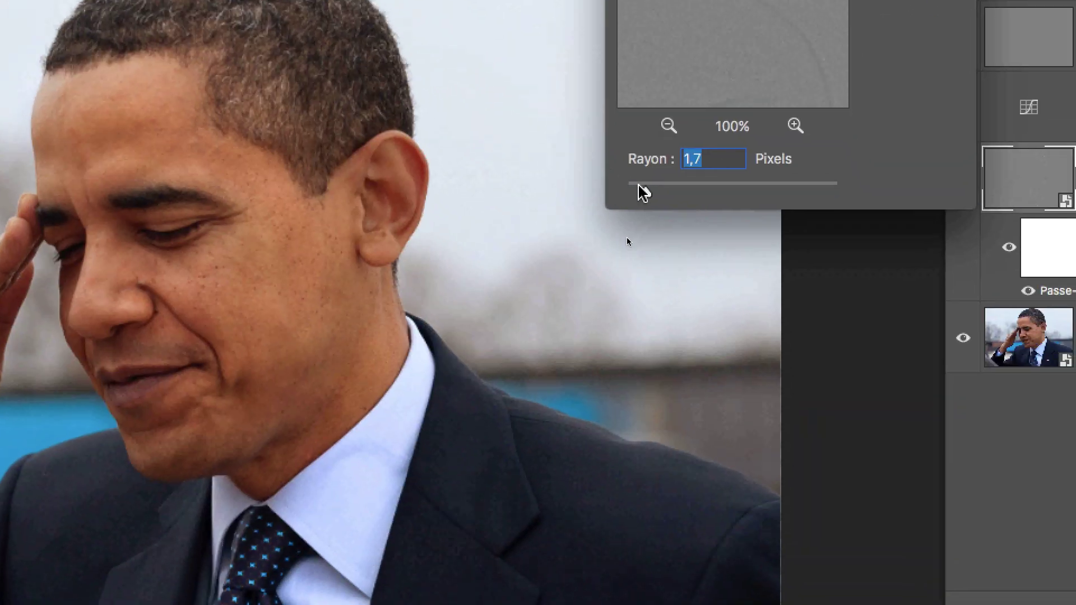
pyautogui.moveTo(603, 413); pyautogui.dragTo(614, 415)
pyautogui.moveTo(645, 191); pyautogui.dragTo(684, 187)
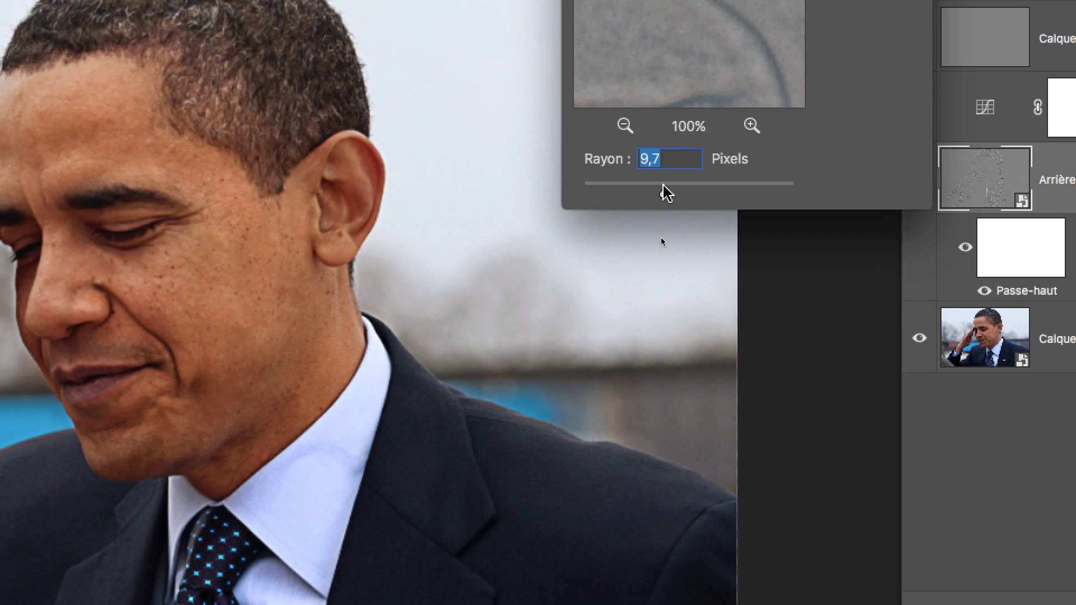
pyautogui.moveTo(663, 185)
pyautogui.mouseDown()
pyautogui.moveTo(645, 185)
pyautogui.moveTo(662, 185)
pyautogui.mouseUp()
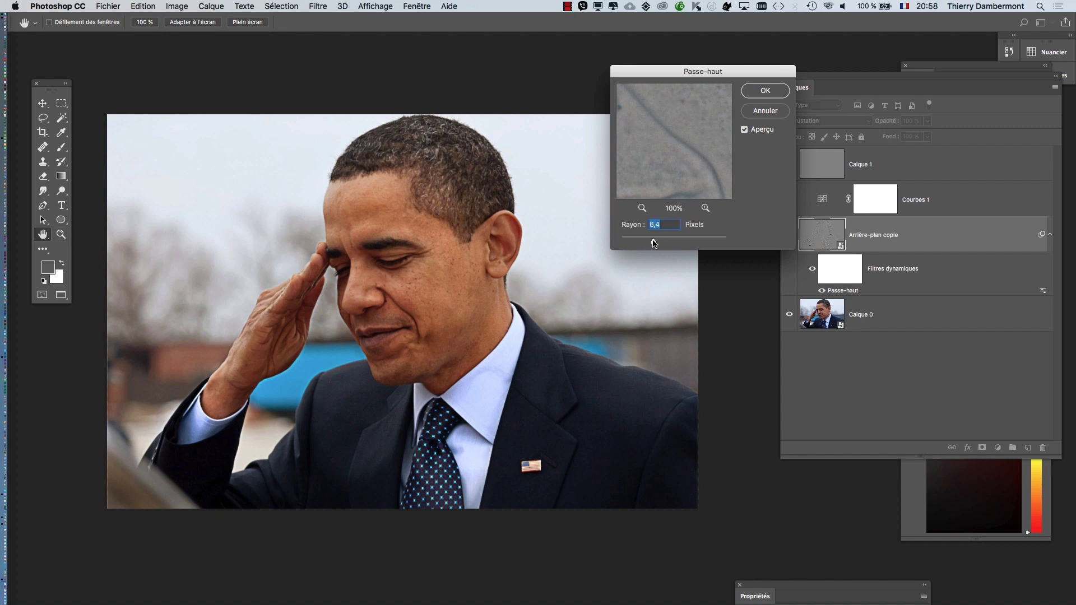
pyautogui.moveTo(654, 242)
pyautogui.mouseDown()
pyautogui.moveTo(669, 244)
pyautogui.moveTo(645, 242)
pyautogui.moveTo(659, 244)
pyautogui.mouseUp()
pyautogui.moveTo(702, 71); pyautogui.dragTo(627, 29)
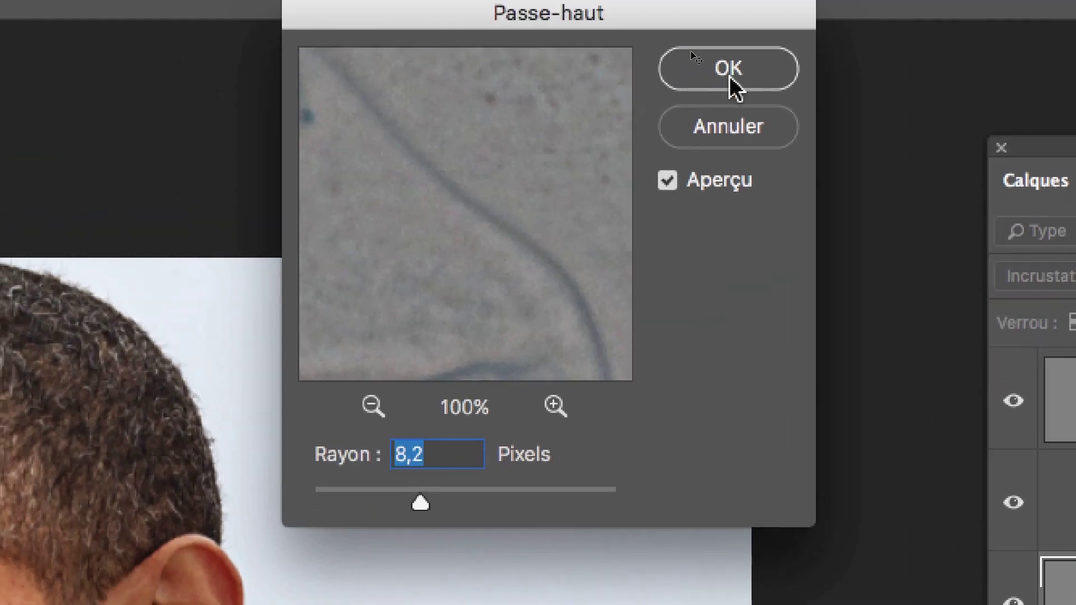
pyautogui.click(730, 84)
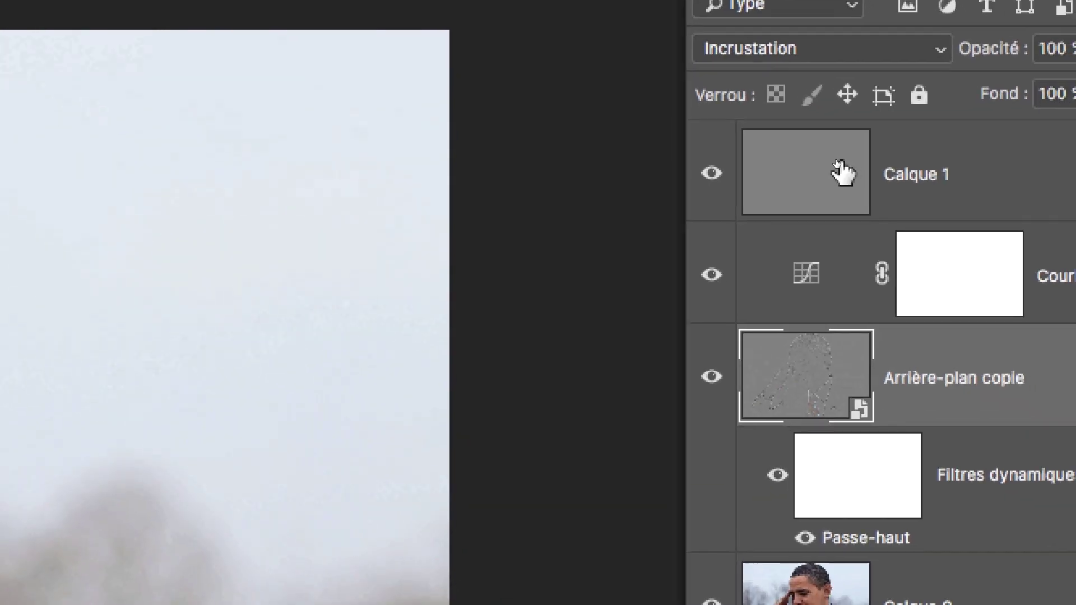
# Step: Select the grey Calque 1 layer for painting with the Brush tool and replace the Layers panel with the Couleur panel
pyautogui.click(841, 170)
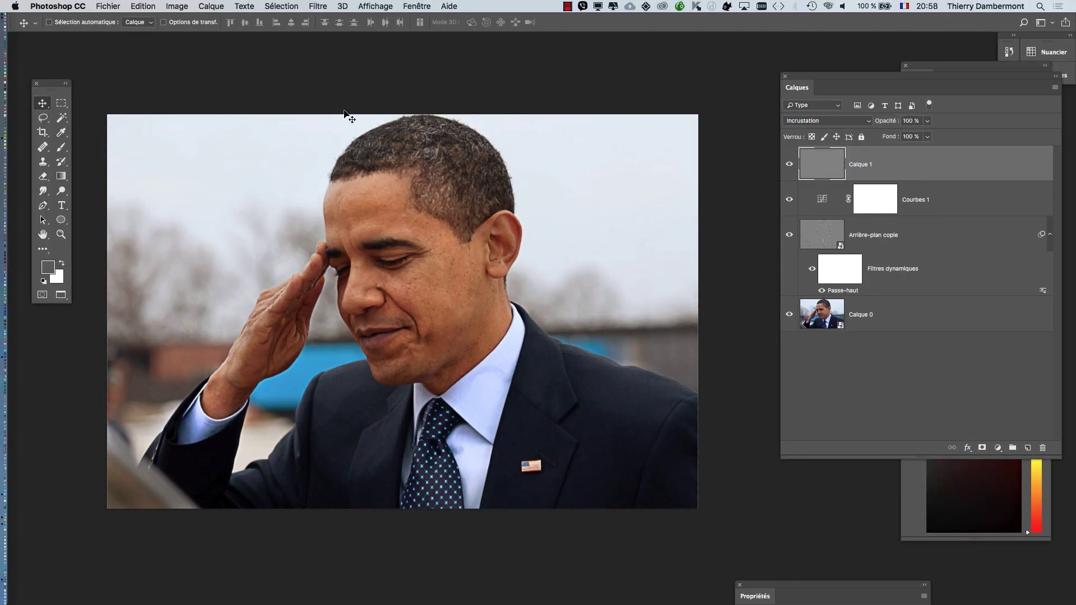
pyautogui.click(61, 147)
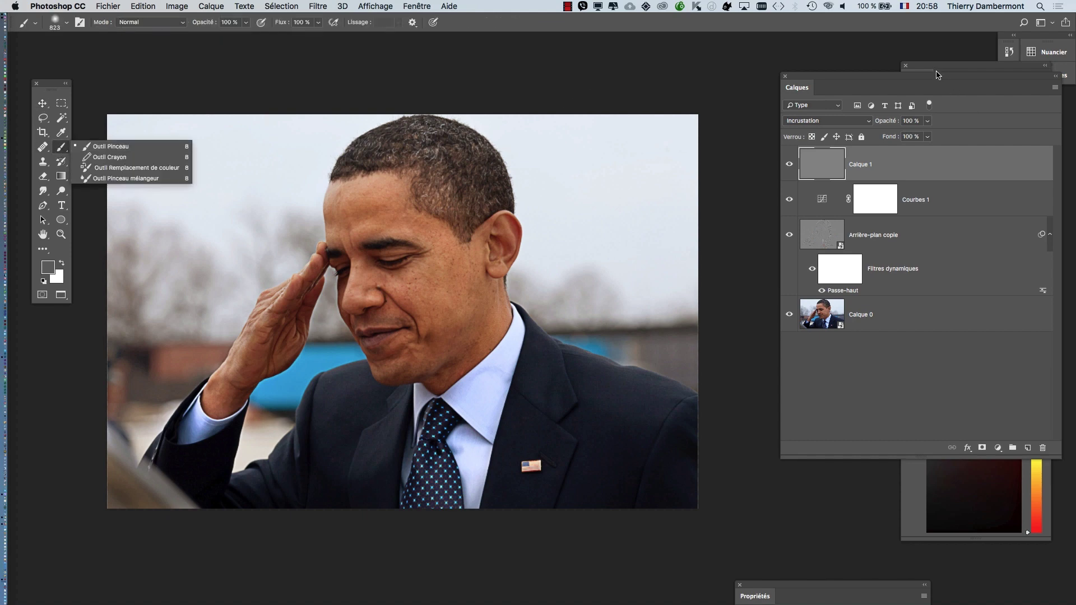
pyautogui.moveTo(936, 75); pyautogui.dragTo(789, 53)
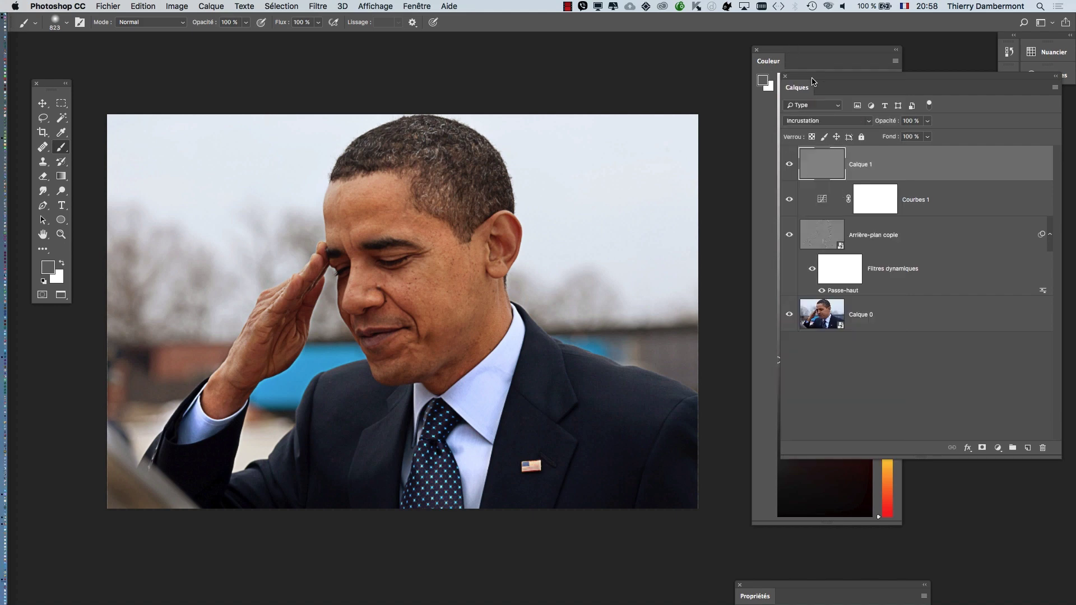
pyautogui.click(786, 76)
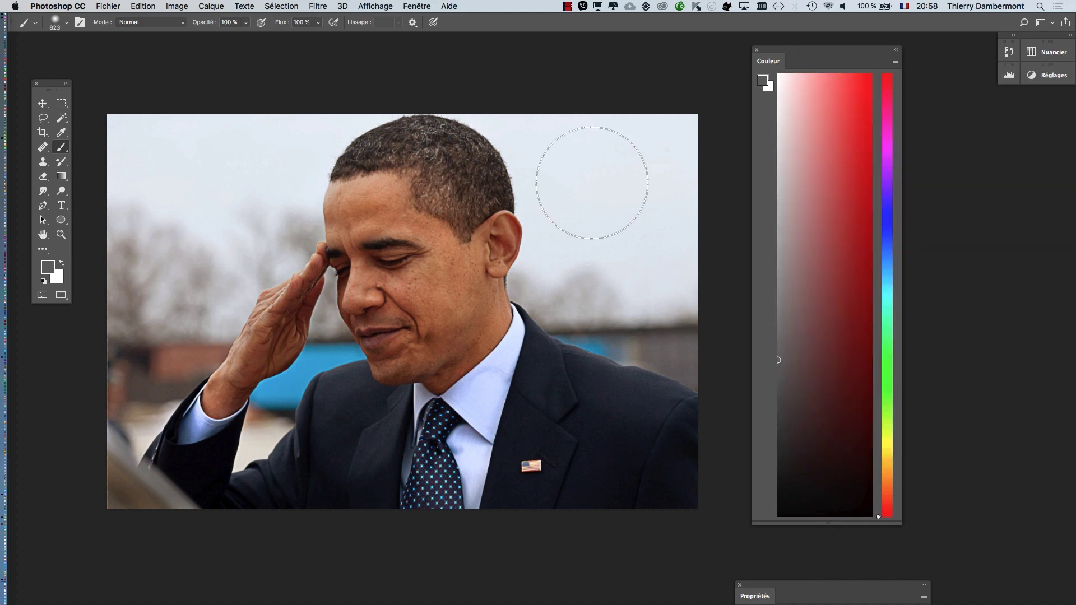
# Step: Enlarge the brush to 1272 pixels and paint with a light grey on Calque 1 to lighten the subject
pyautogui.moveTo(482, 230); pyautogui.dragTo(522, 227)
pyautogui.click(784, 141)
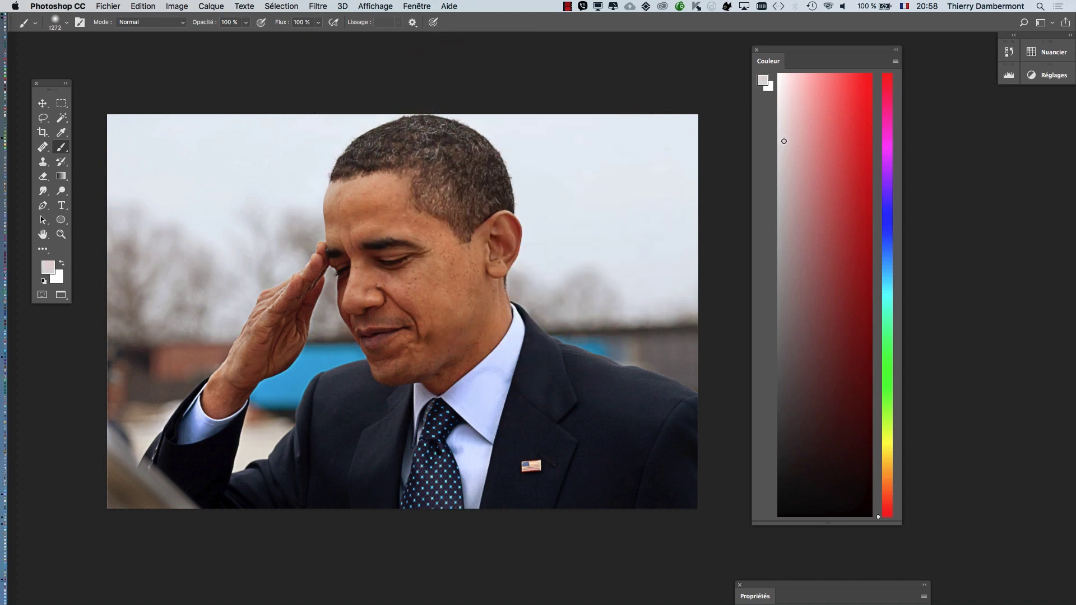
pyautogui.scroll(-3, 538, 249)
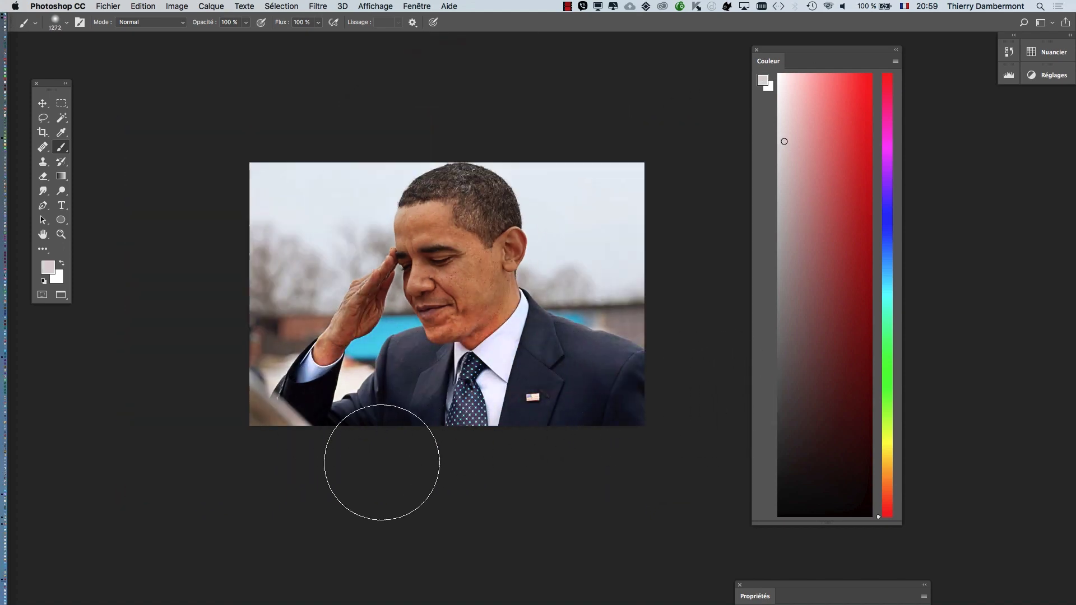
# Step: Darken the background and face on Calque 1 with a dark grey, and pick a lighter neutral grey as painting colour
pyautogui.moveTo(796, 277); pyautogui.dragTo(779, 437)
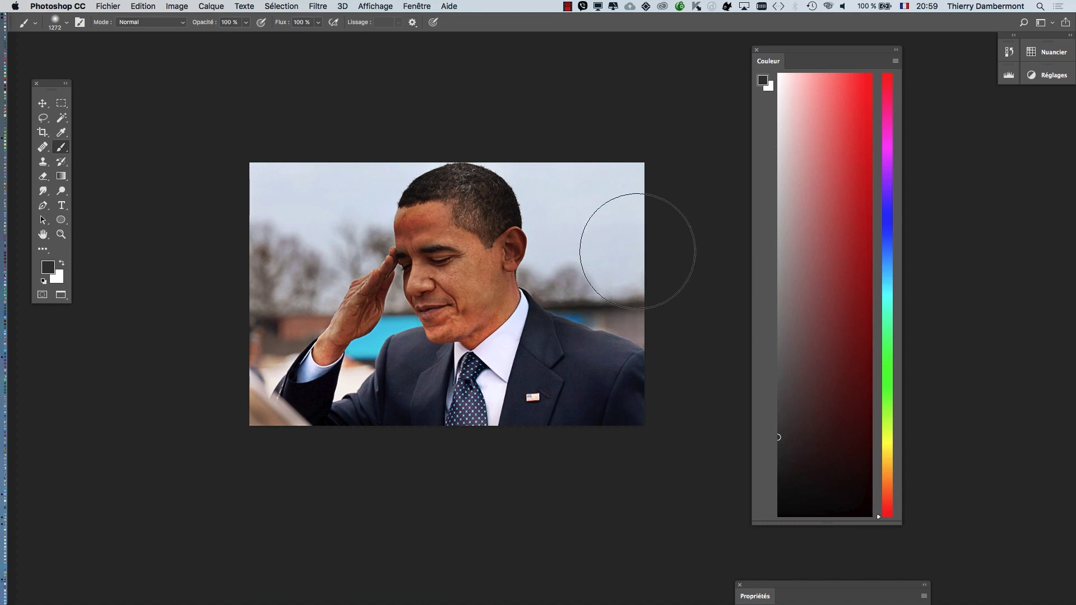
pyautogui.moveTo(457, 224)
pyautogui.mouseDown()
pyautogui.moveTo(456, 293)
pyautogui.moveTo(440, 257)
pyautogui.mouseUp()
pyautogui.click(814, 227)
pyautogui.moveTo(815, 227); pyautogui.dragTo(778, 245)
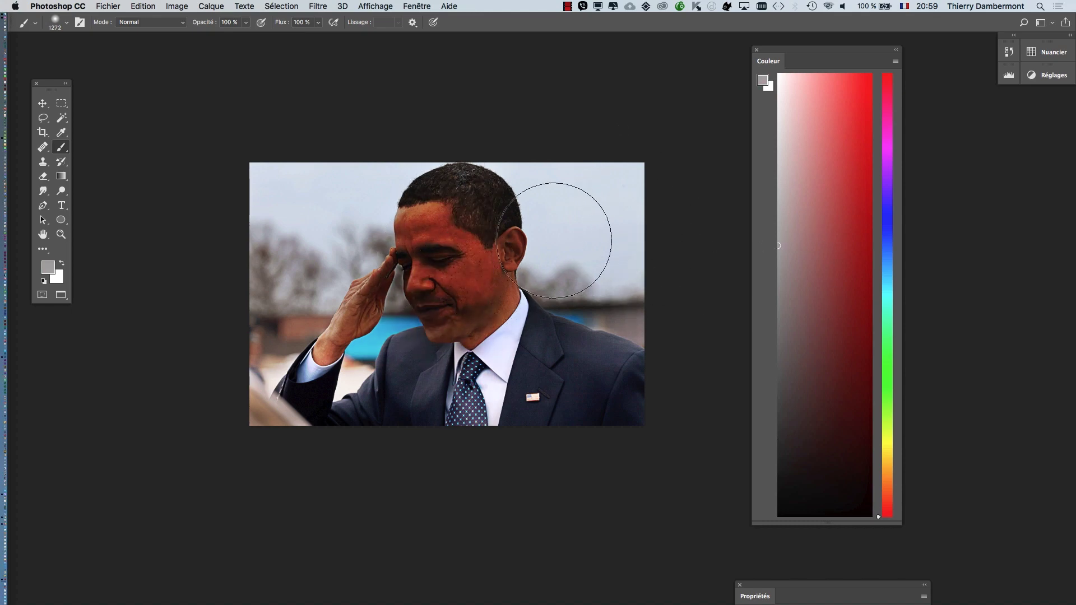
# Step: Enlarge the brush to 1817 pixels and undo a trial stroke over the face on Calque 1
pyautogui.moveTo(548, 242)
pyautogui.mouseDown()
pyautogui.moveTo(583, 243)
pyautogui.moveTo(572, 243)
pyautogui.mouseUp()
pyautogui.moveTo(432, 241); pyautogui.dragTo(442, 327)
pyautogui.press('super+z')
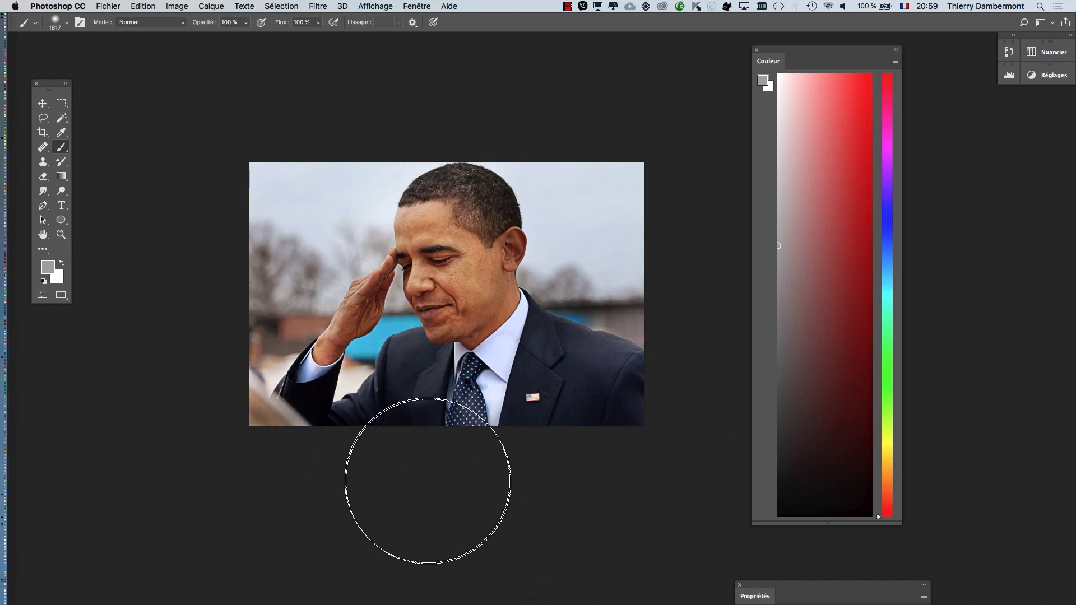
# Step: Lighten and darken the background on Calque 1 with light and dark greys, ending with a mid-grey and a 1614-pixel brush
pyautogui.moveTo(789, 197); pyautogui.dragTo(779, 153)
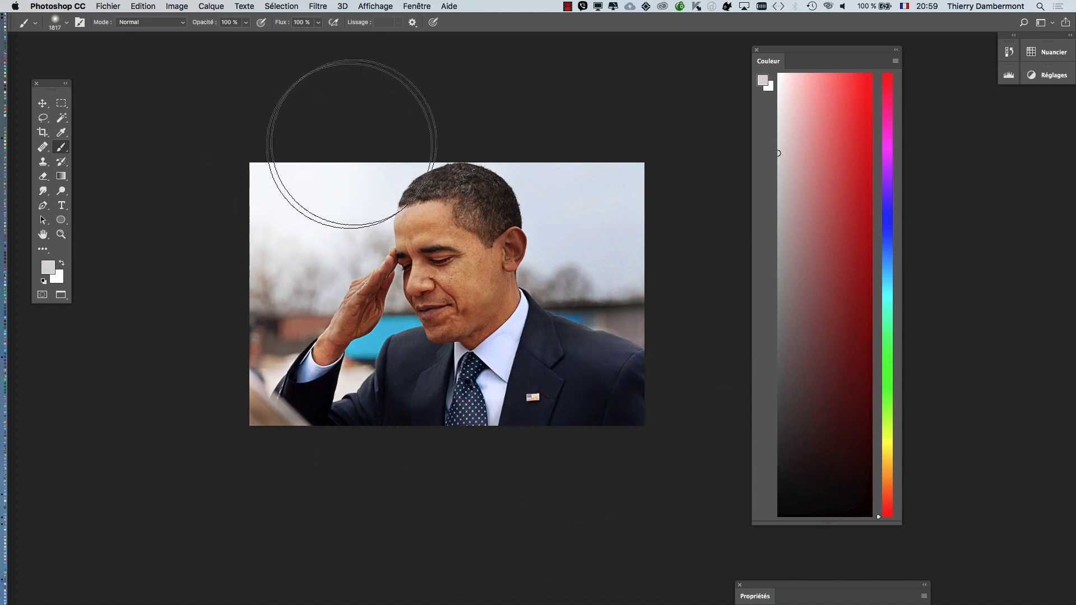
pyautogui.moveTo(780, 371); pyautogui.dragTo(778, 394)
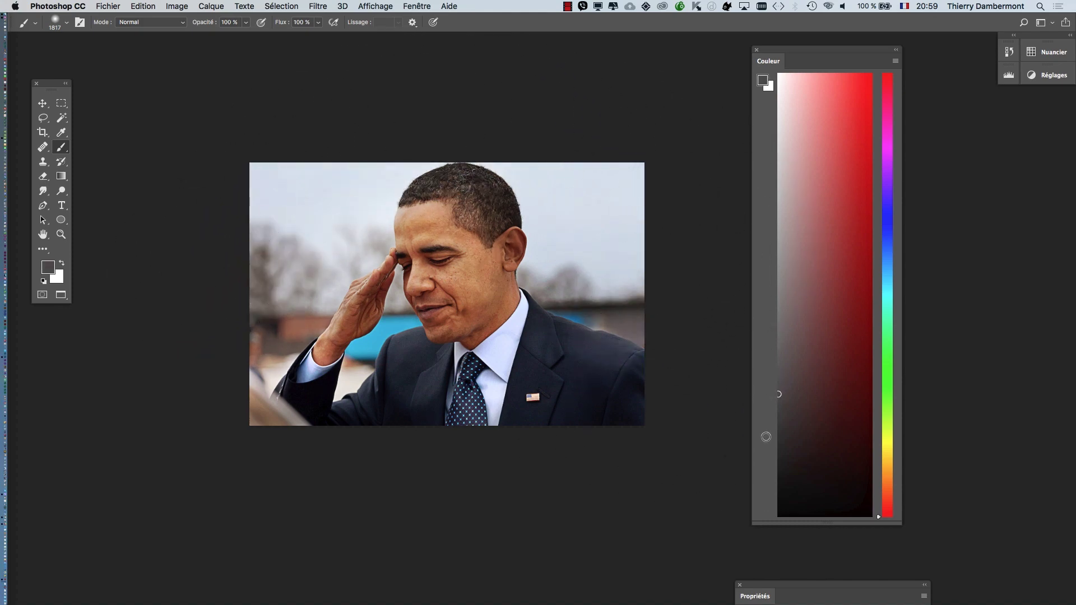
pyautogui.click(790, 427)
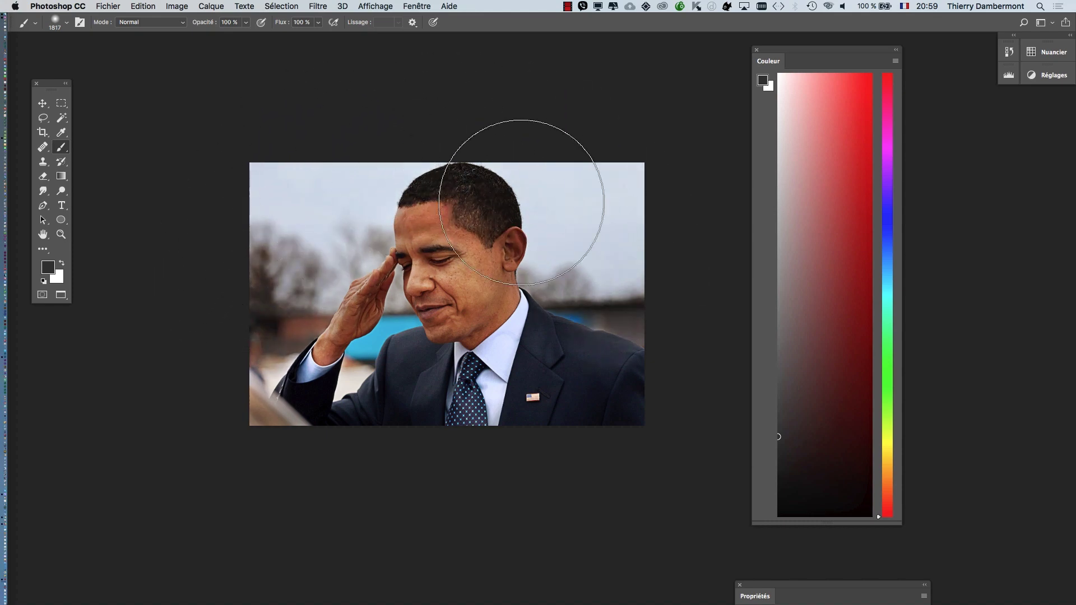
pyautogui.moveTo(794, 282); pyautogui.dragTo(778, 257)
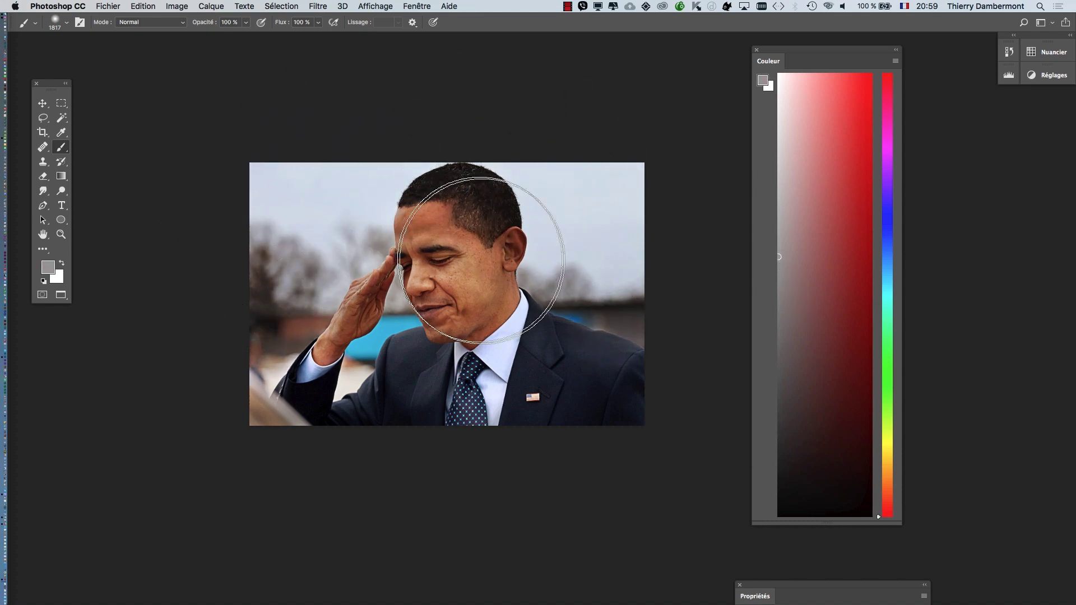
pyautogui.moveTo(495, 267); pyautogui.dragTo(481, 270)
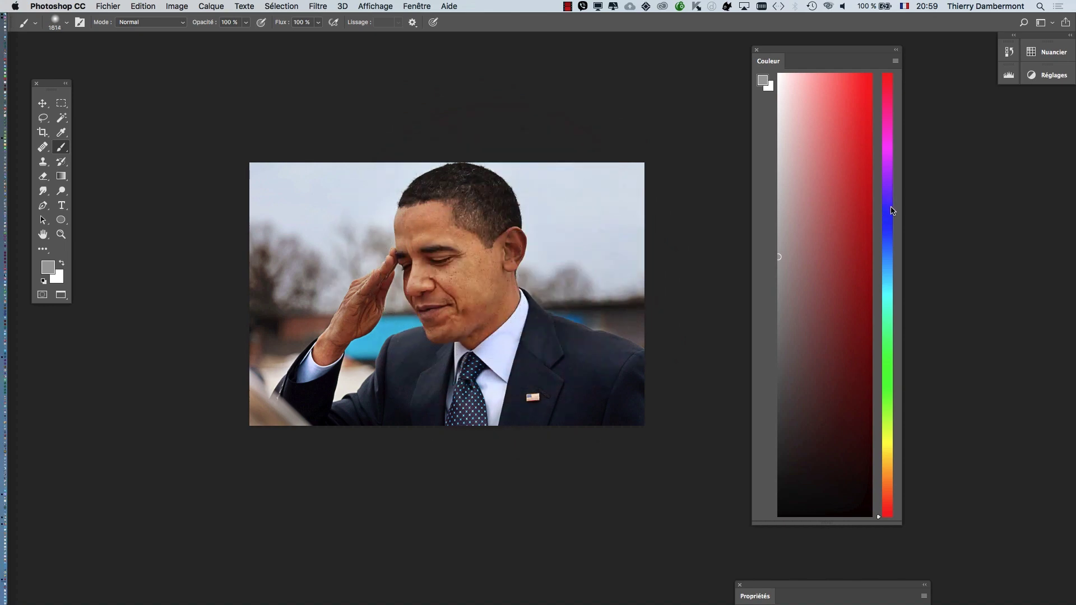
# Step: Try painting around the subject on Calque 1 with a vivid magenta, and undo the stroke
pyautogui.click(883, 145)
pyautogui.moveTo(842, 143); pyautogui.dragTo(855, 143)
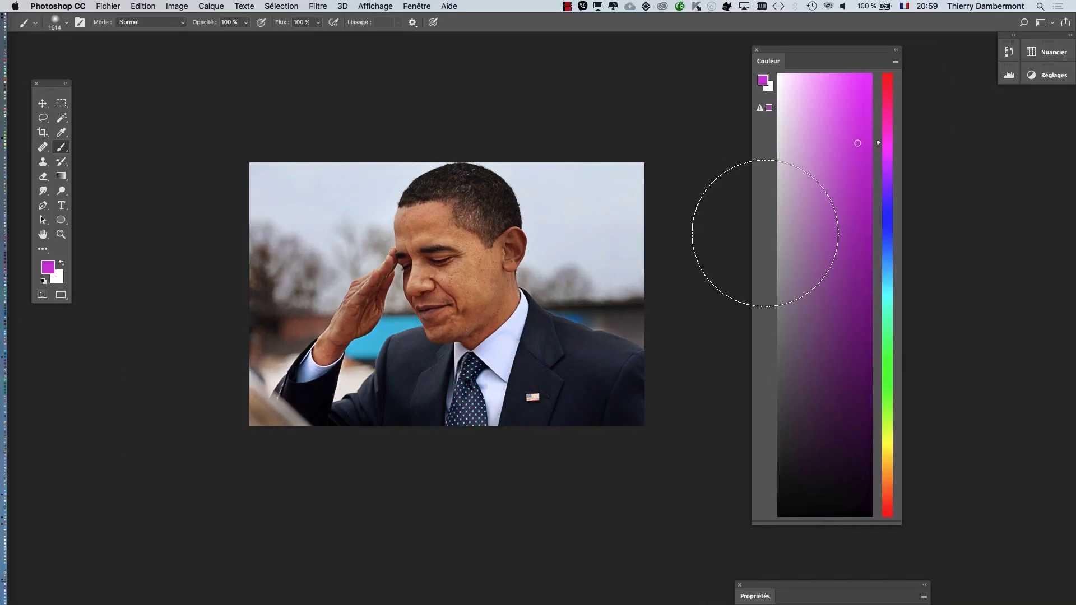
pyautogui.moveTo(510, 372)
pyautogui.mouseDown()
pyautogui.moveTo(612, 385)
pyautogui.moveTo(593, 253)
pyautogui.moveTo(616, 173)
pyautogui.moveTo(483, 149)
pyautogui.moveTo(343, 185)
pyautogui.moveTo(207, 413)
pyautogui.mouseUp()
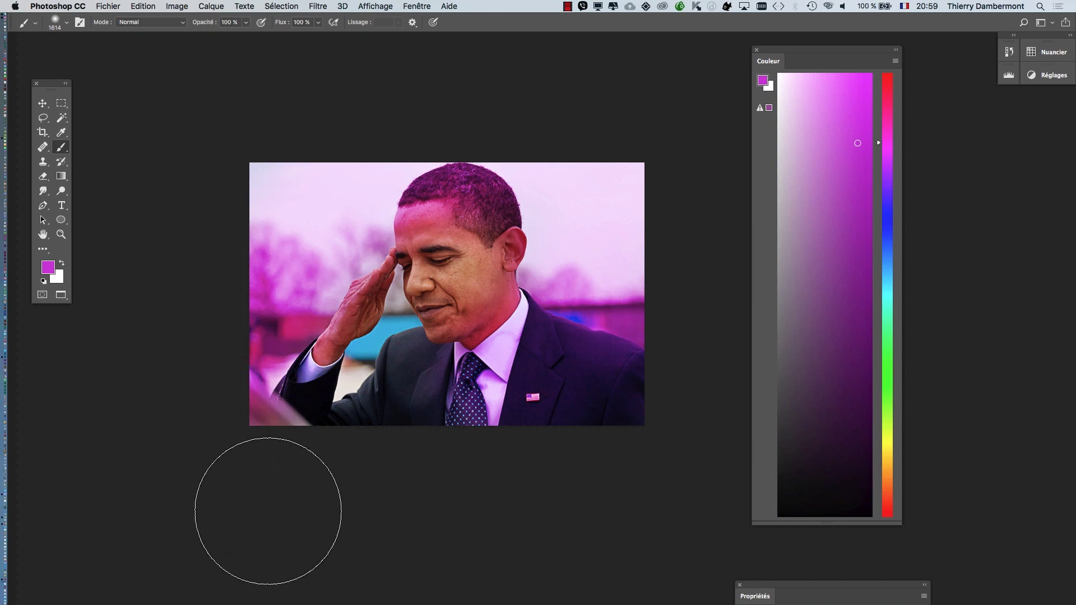
pyautogui.press('super+z')
# Step: Darken the suit on Calque 1 with a dark grey, and return to a neutral mid-grey as painting colour
pyautogui.moveTo(812, 148); pyautogui.dragTo(774, 153)
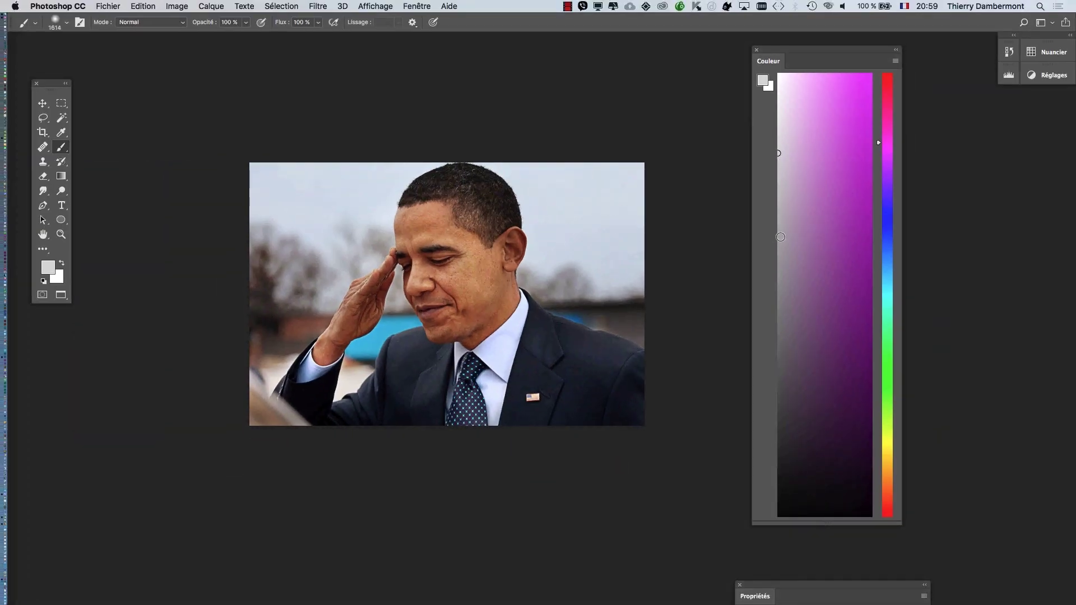
pyautogui.click(779, 367)
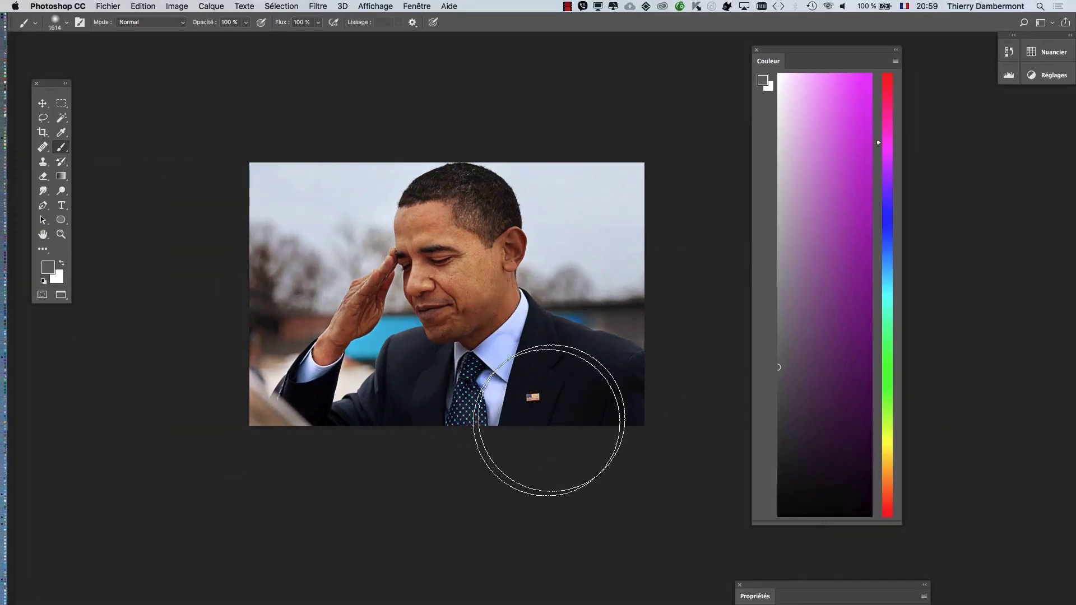
pyautogui.click(779, 284)
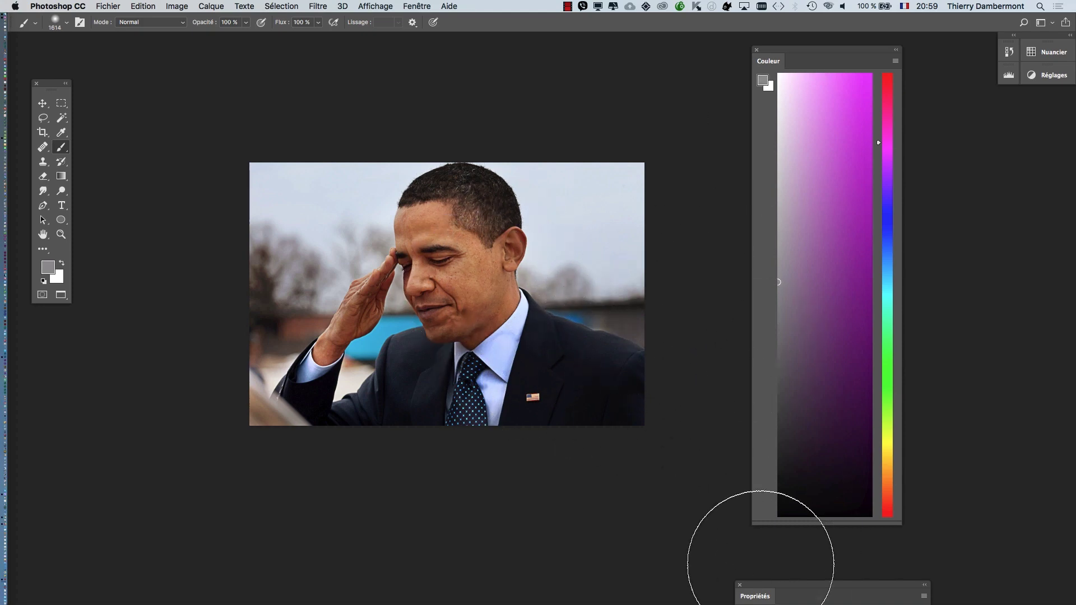
# Step: Show the Calques panel beside the portrait in place of the Couleur and Propriétés panels
pyautogui.click(414, 6)
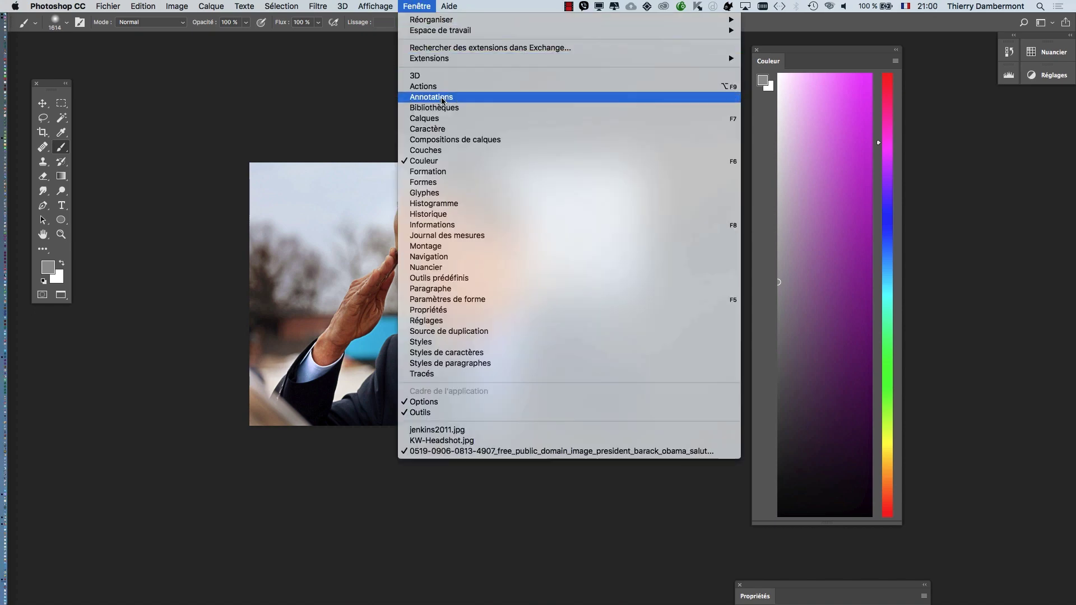
pyautogui.click(700, 116)
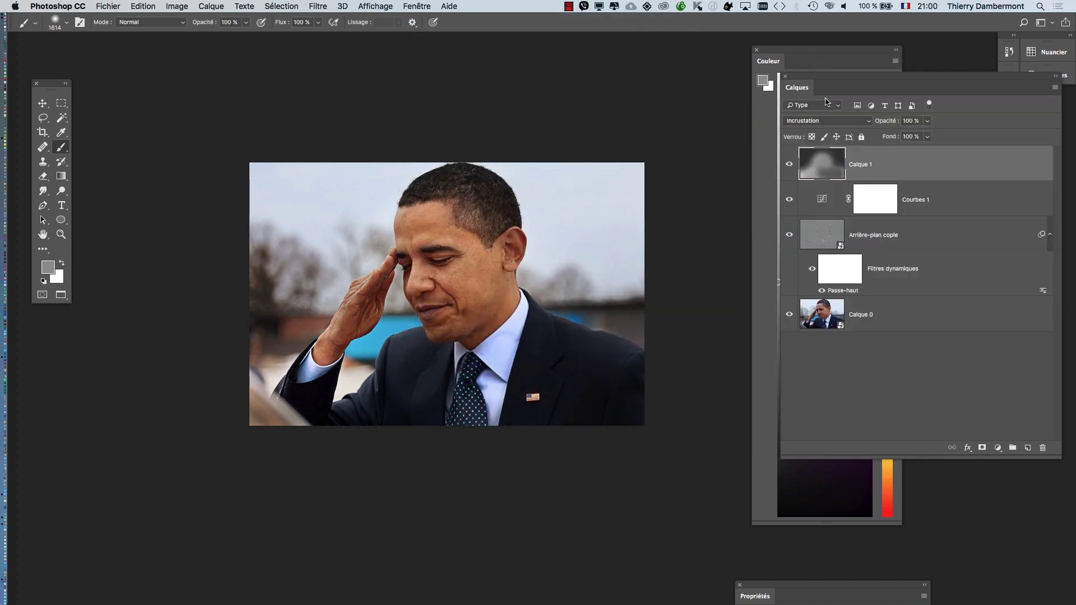
pyautogui.click(758, 51)
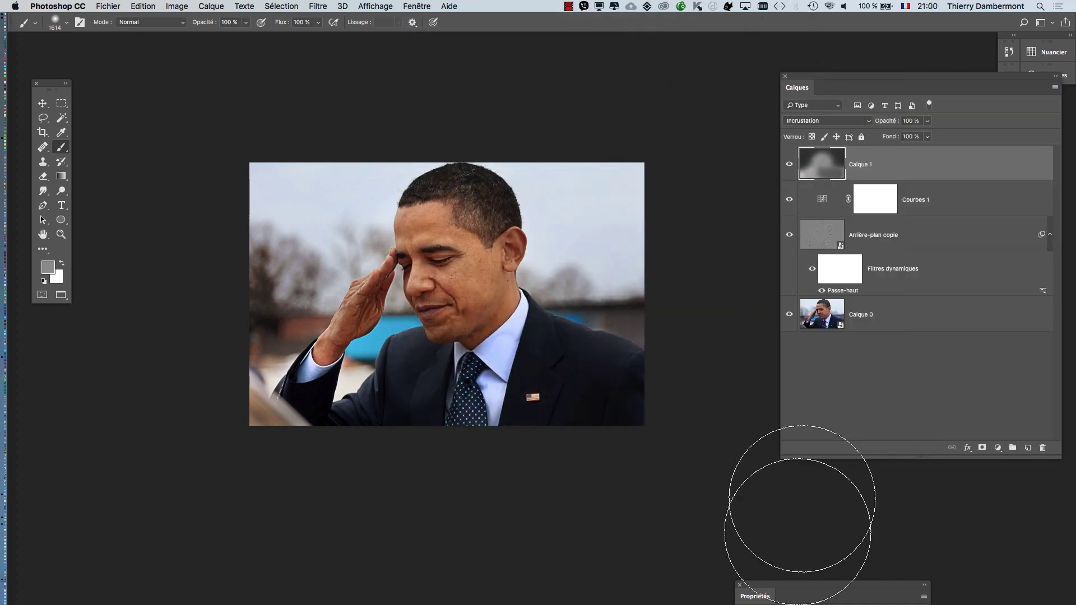
pyautogui.click(738, 587)
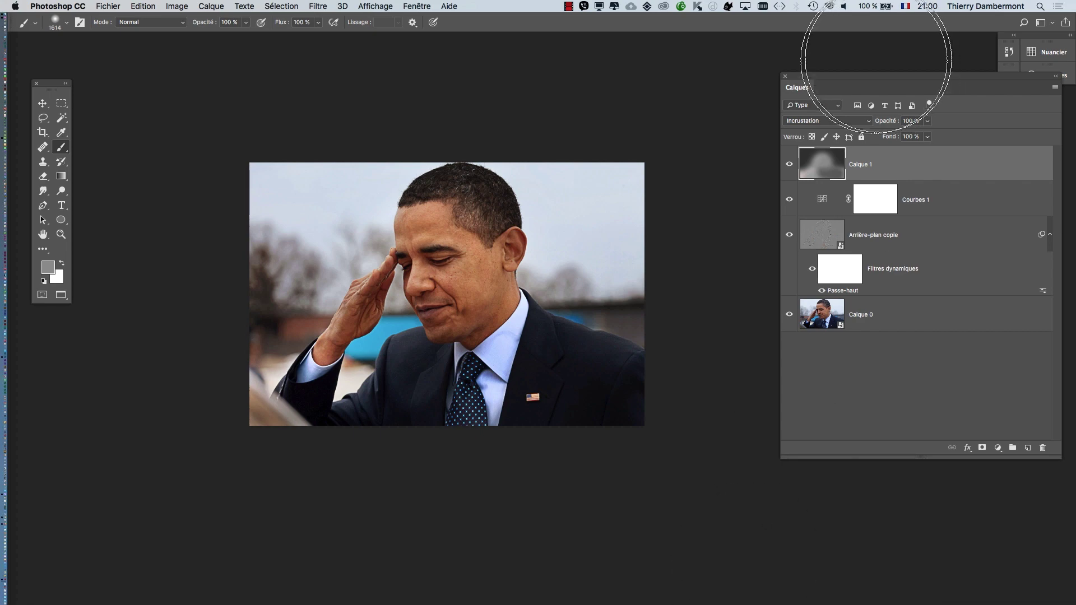
pyautogui.moveTo(861, 78); pyautogui.dragTo(778, 83)
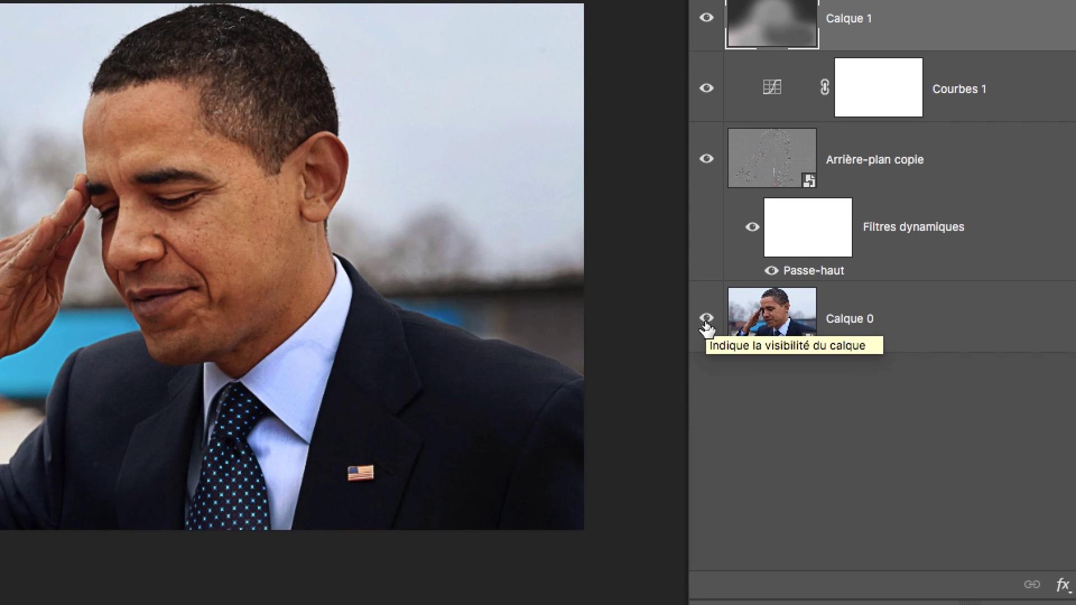
# Step: Compare the retouched portrait with the original by repeatedly isolating Calque 0 and restoring the other layers
pyautogui.keyDown('alt'); pyautogui.click(706, 320); pyautogui.keyUp('alt')
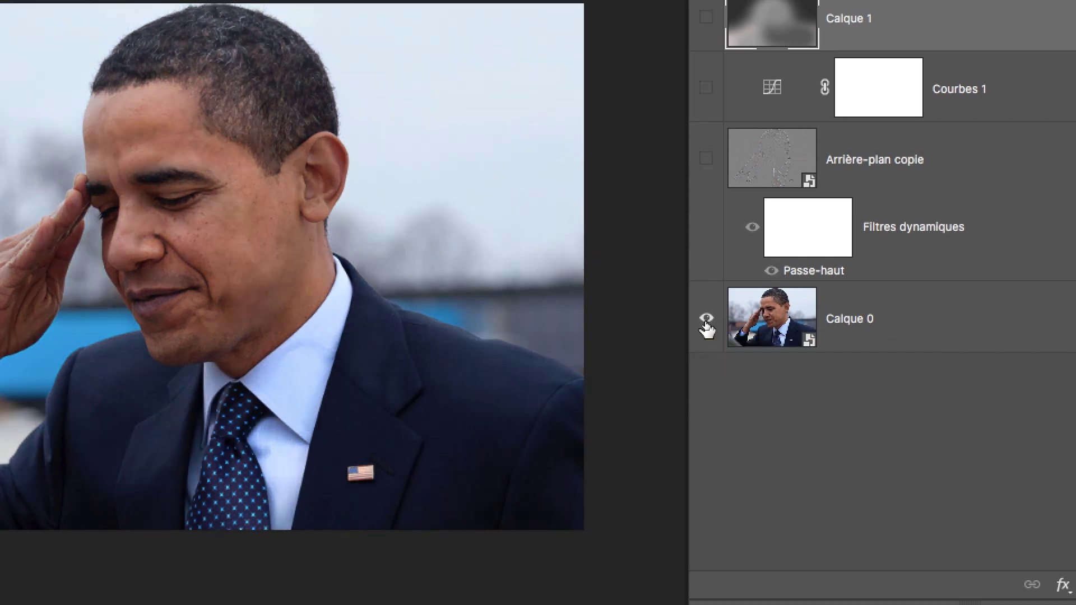
pyautogui.keyDown('alt'); pyautogui.click(706, 321); pyautogui.keyUp('alt')
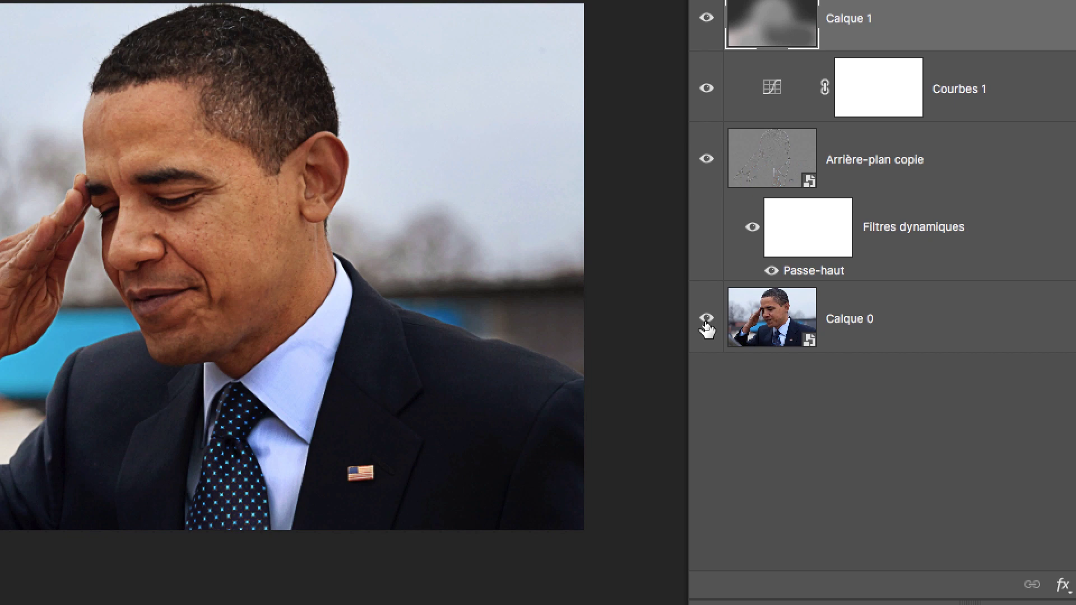
pyautogui.keyDown('alt'); pyautogui.click(706, 321); pyautogui.keyUp('alt')
pyautogui.keyDown('alt'); pyautogui.click(706, 321); pyautogui.keyUp('alt')
pyautogui.keyDown('alt'); pyautogui.click(706, 320); pyautogui.keyUp('alt')
pyautogui.keyDown('alt'); pyautogui.click(706, 321); pyautogui.keyUp('alt')
pyautogui.keyDown('alt'); pyautogui.click(706, 321); pyautogui.keyUp('alt')
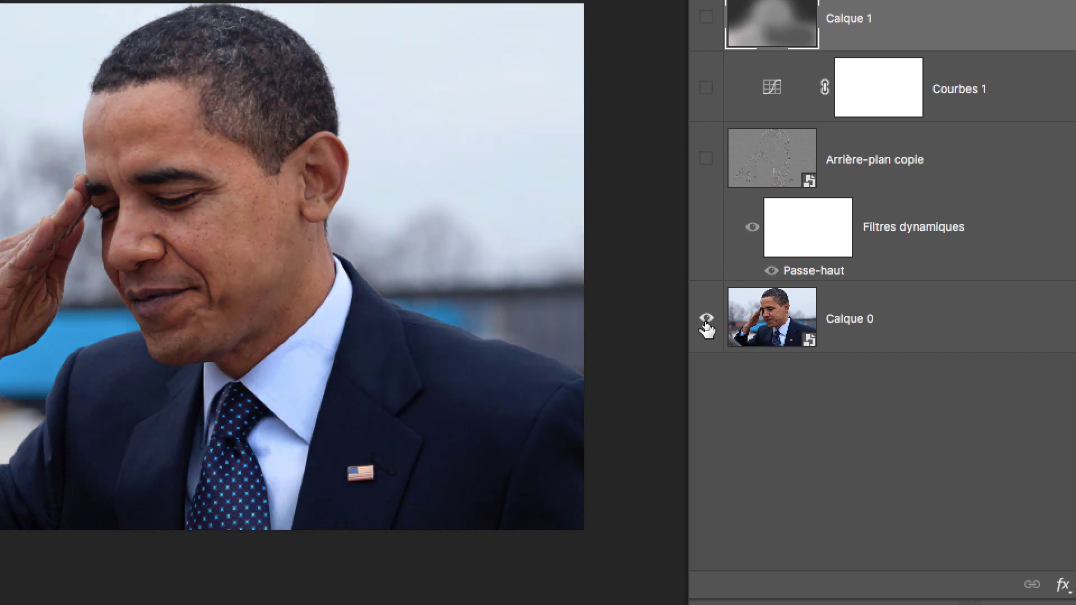
pyautogui.keyDown('alt'); pyautogui.click(706, 320); pyautogui.keyUp('alt')
pyautogui.keyDown('alt'); pyautogui.click(706, 321); pyautogui.keyUp('alt')
pyautogui.keyDown('alt'); pyautogui.click(706, 321); pyautogui.keyUp('alt')
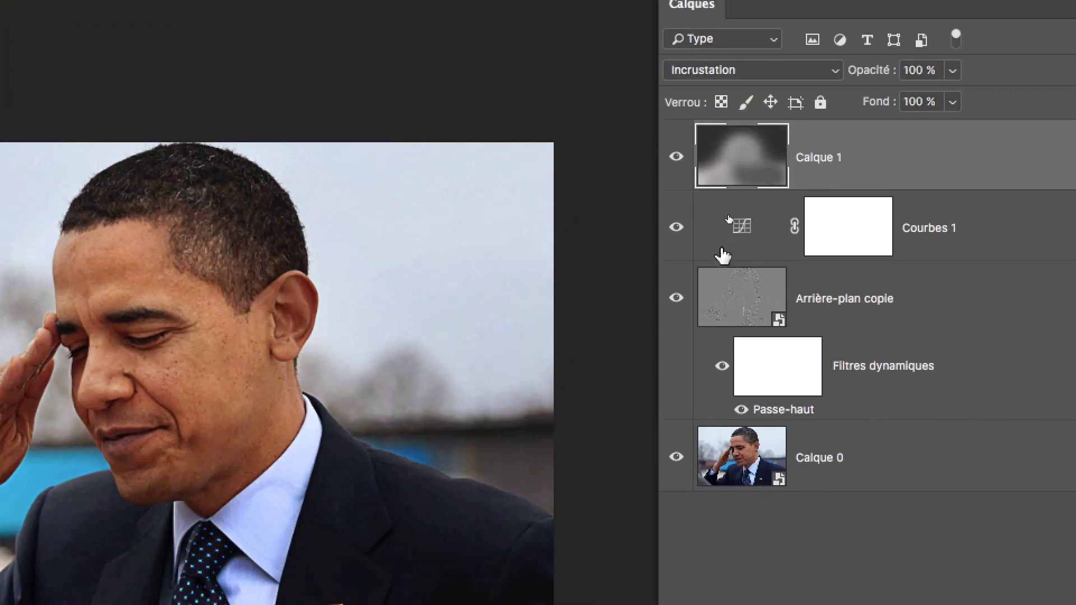
# Step: Open the Courbes 1 adjustment settings and rearrange the Calques and Propriétés panels so the curve is fully visible
pyautogui.click(765, 91)
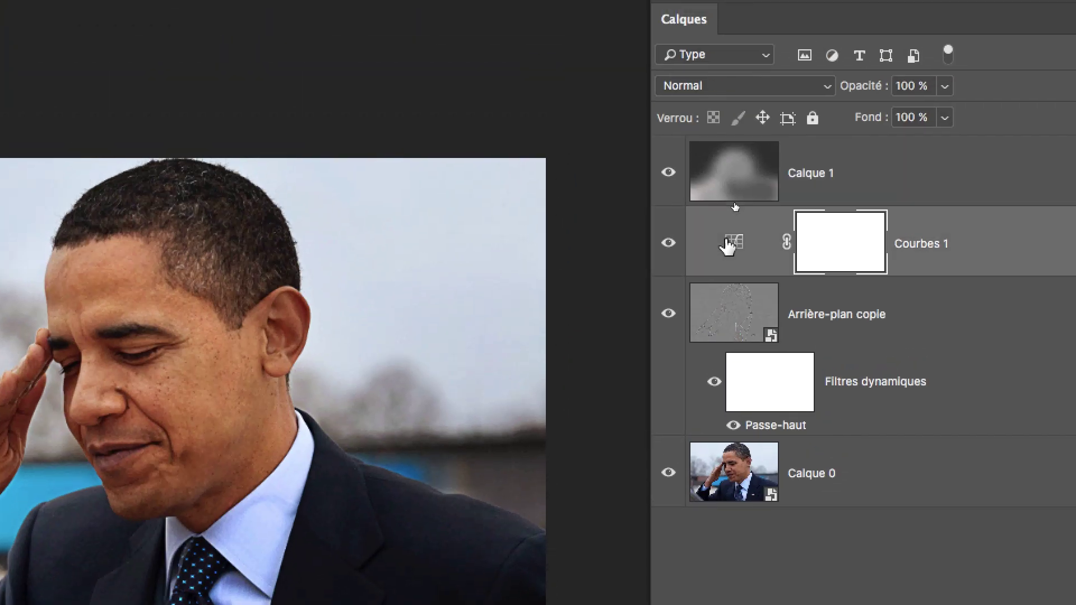
pyautogui.doubleClick(728, 246)
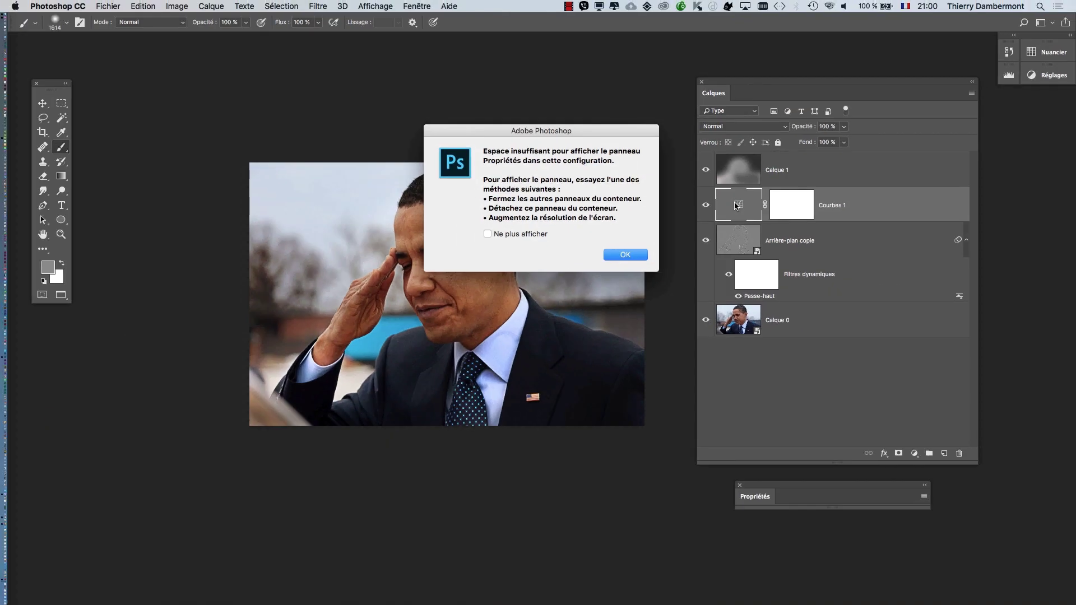
pyautogui.click(645, 254)
pyautogui.moveTo(730, 82); pyautogui.dragTo(964, 115)
pyautogui.moveTo(762, 595); pyautogui.dragTo(760, 56)
pyautogui.click(760, 55)
# Step: Neutralise the portrait's colour cast on Courbes 1 by sampling the blurred background with the grey point eyedropper
pyautogui.click(752, 136)
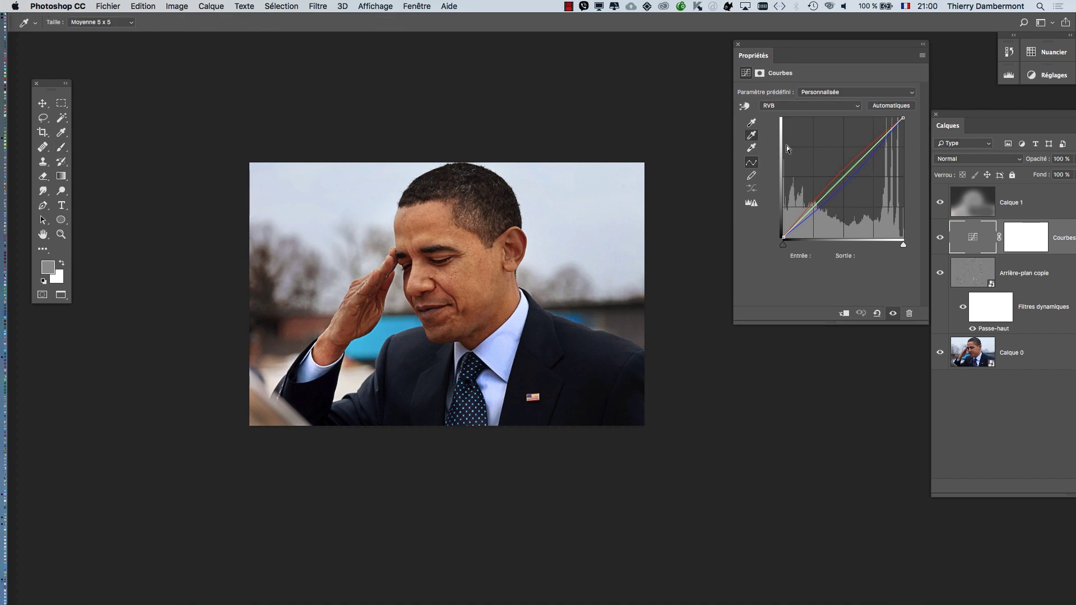
pyautogui.click(507, 283)
pyautogui.click(579, 297)
pyautogui.click(575, 294)
pyautogui.click(588, 302)
# Step: Move the Propriétés and Calques panels clear of the portrait and compare the retouched version with Calque 0 alone
pyautogui.moveTo(819, 47); pyautogui.dragTo(128, 373)
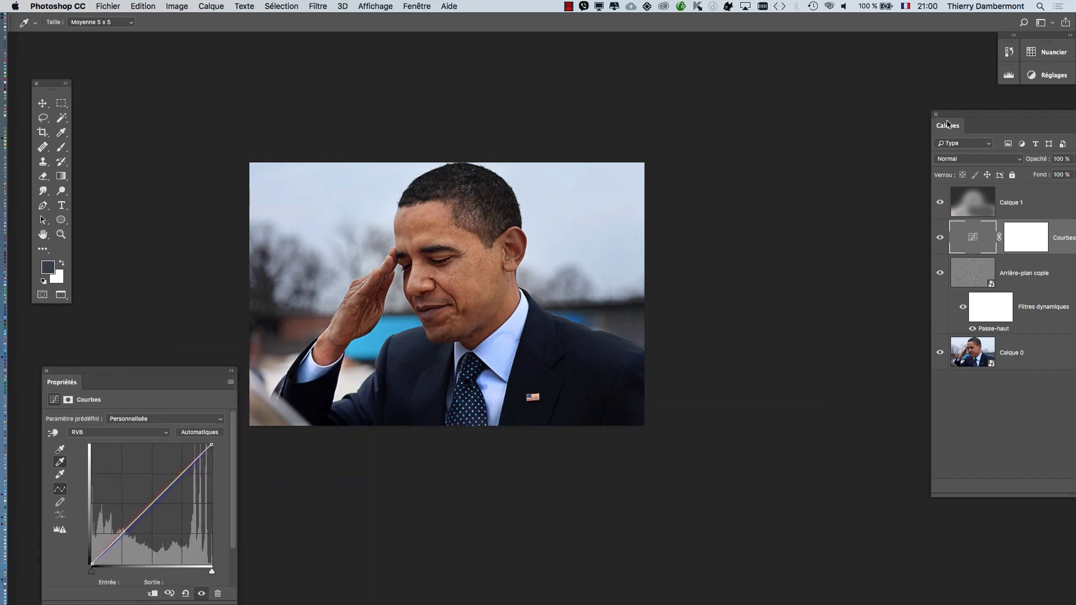
pyautogui.moveTo(956, 119); pyautogui.dragTo(739, 107)
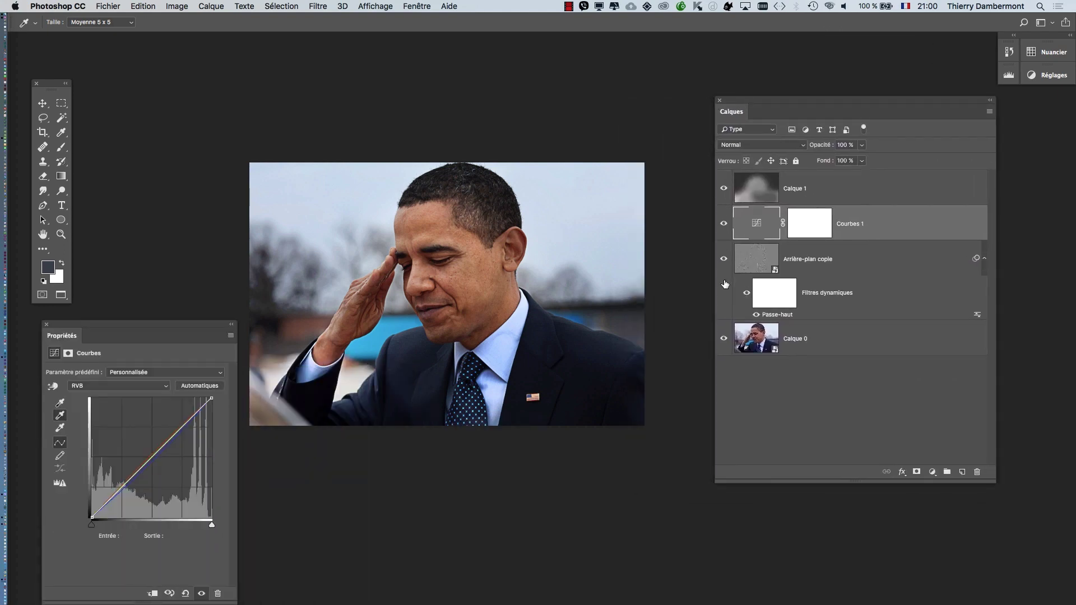
pyautogui.keyDown('alt'); pyautogui.click(725, 341); pyautogui.keyUp('alt')
pyautogui.keyDown('alt'); pyautogui.click(726, 341); pyautogui.keyUp('alt')
pyautogui.keyDown('alt'); pyautogui.click(726, 341); pyautogui.keyUp('alt')
pyautogui.keyDown('alt'); pyautogui.click(725, 341); pyautogui.keyUp('alt')
pyautogui.moveTo(750, 105); pyautogui.dragTo(874, 106)
pyautogui.scroll(3, 476, 245)
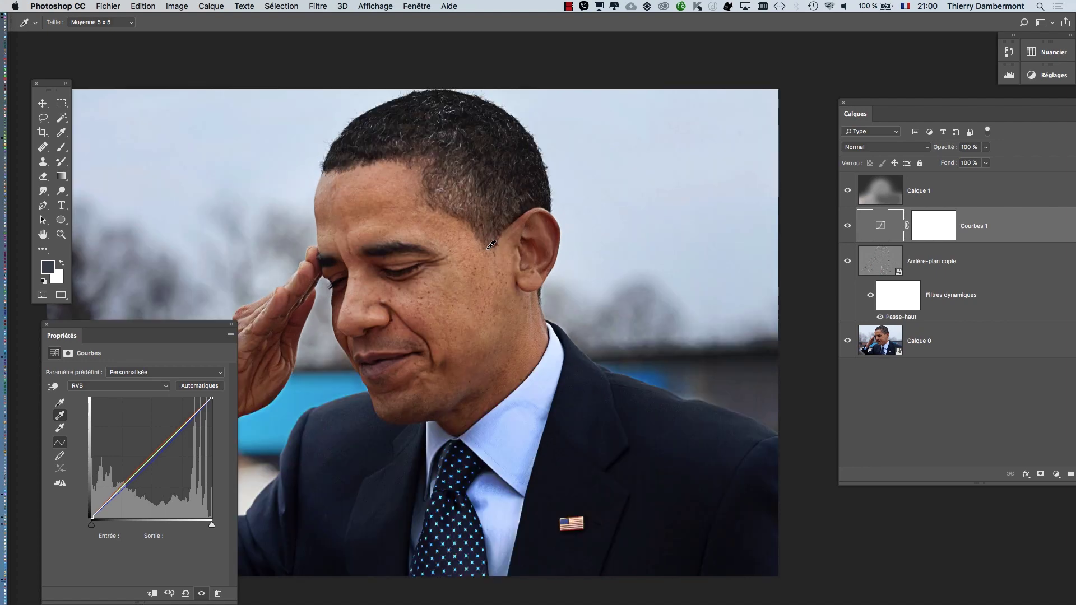
pyautogui.scroll(-2, 582, 230)
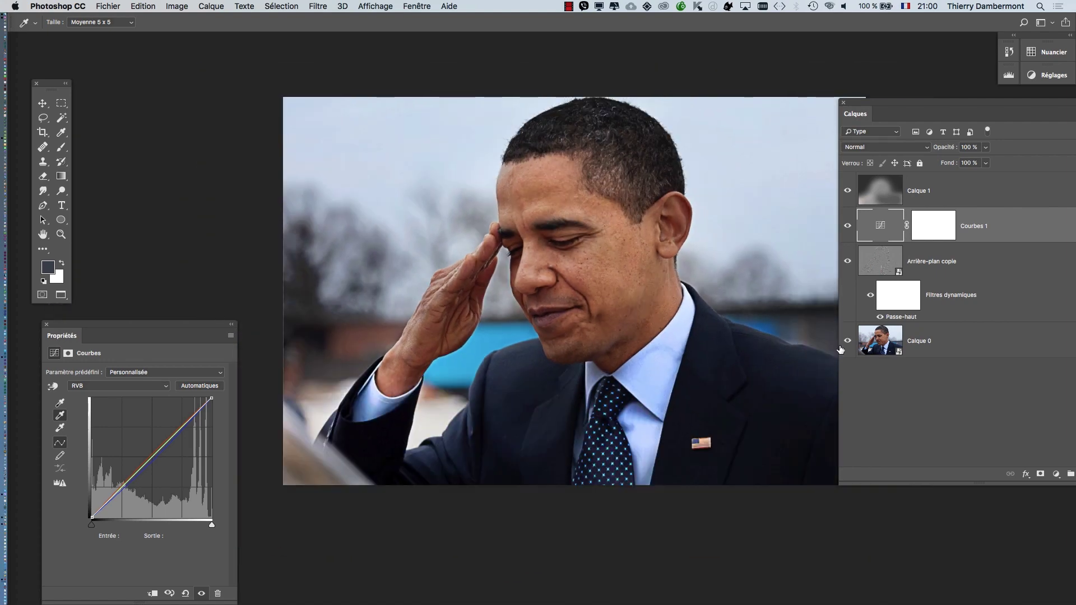
pyautogui.keyDown('alt'); pyautogui.click(847, 342); pyautogui.keyUp('alt')
pyautogui.keyDown('alt'); pyautogui.click(847, 342); pyautogui.keyUp('alt')
# Step: Save the portrait with its layers as a Photoshop file in the portraits folder, with maximised compatibility
pyautogui.click(112, 6)
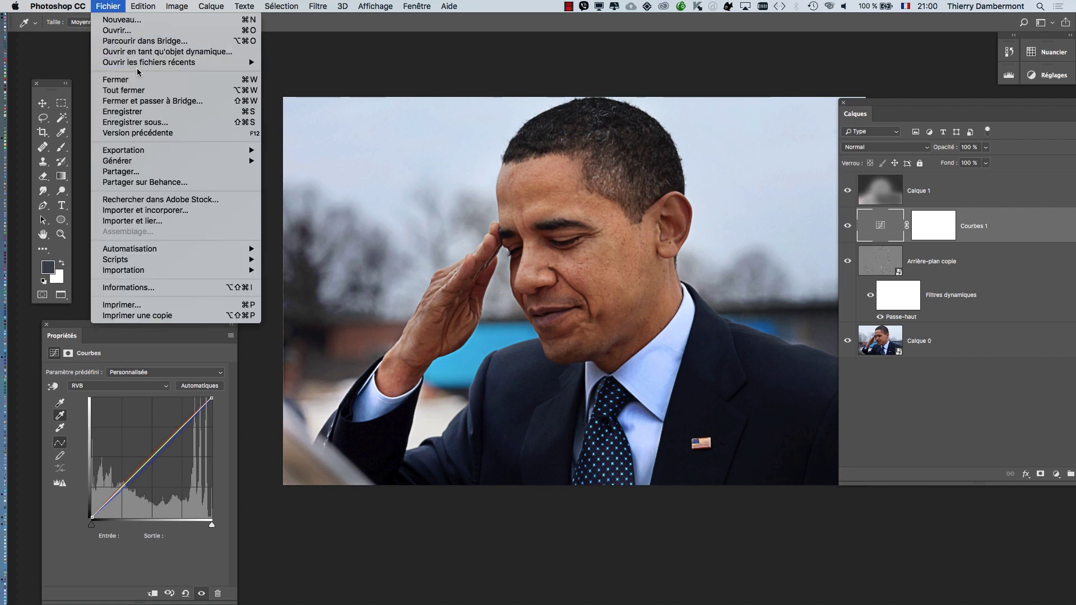
pyautogui.click(163, 121)
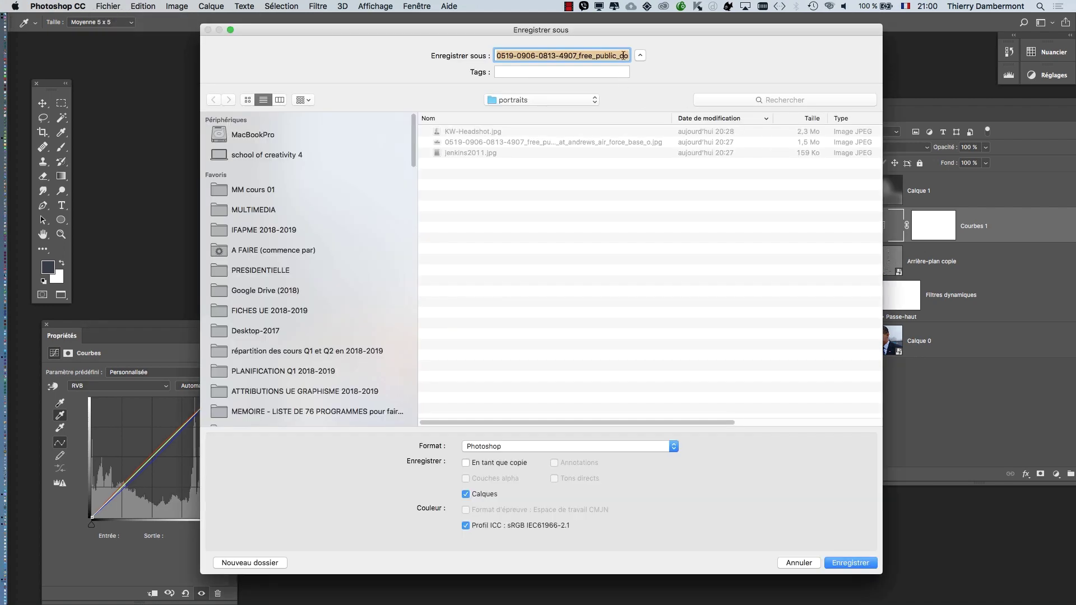
pyautogui.click(623, 55)
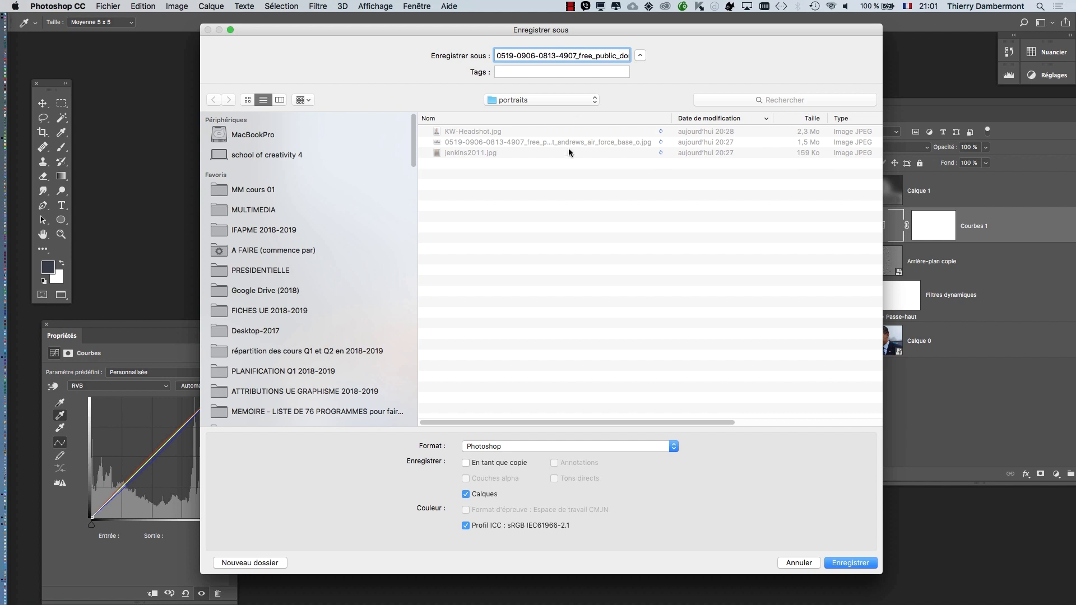
pyautogui.click(861, 564)
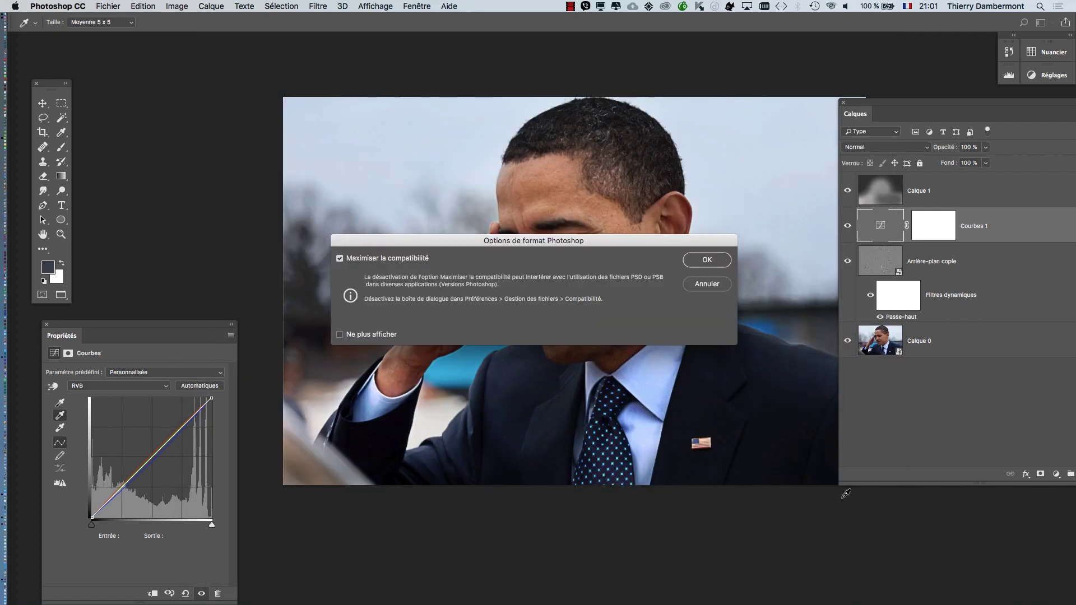
pyautogui.click(723, 259)
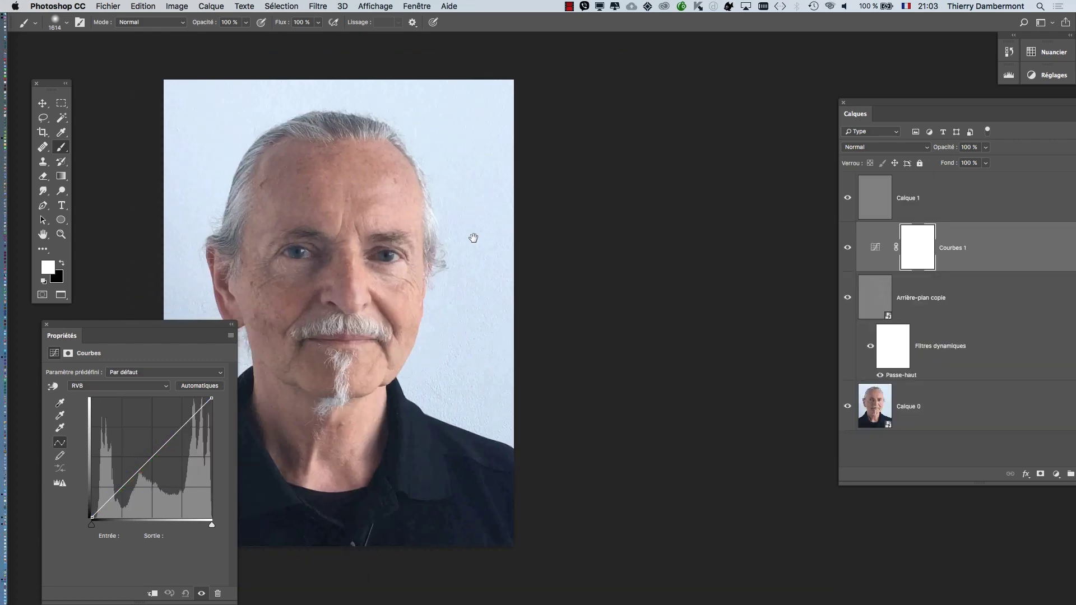
# Step: Neutralise the bearded man's portrait on Courbes 1 by sampling his grey hair with the grey point eyedropper
pyautogui.moveTo(413, 266); pyautogui.dragTo(573, 241)
pyautogui.click(877, 264)
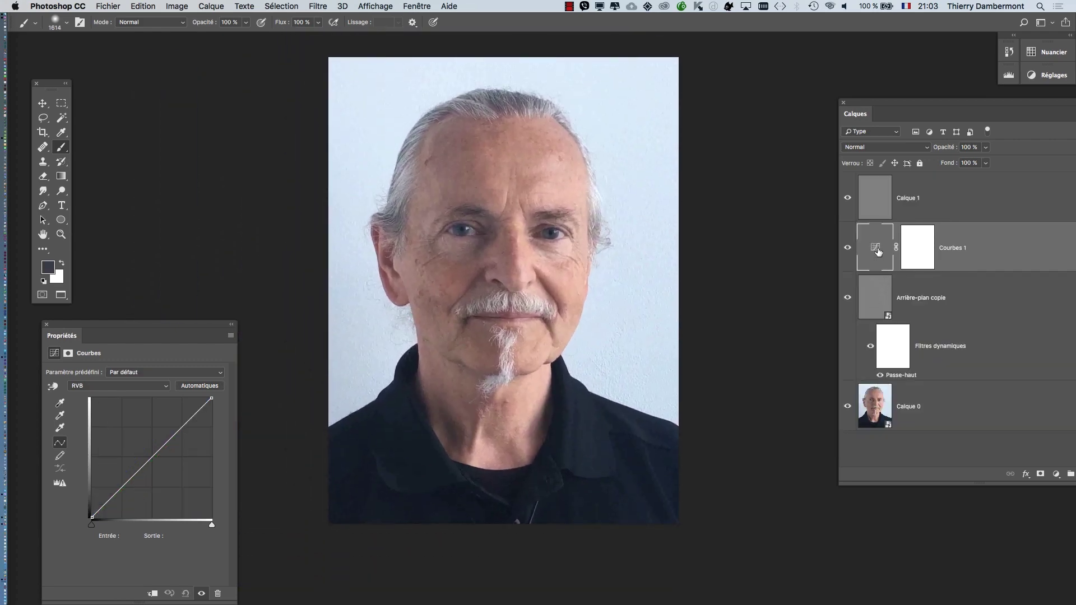
pyautogui.moveTo(68, 328); pyautogui.dragTo(686, 136)
pyautogui.click(678, 225)
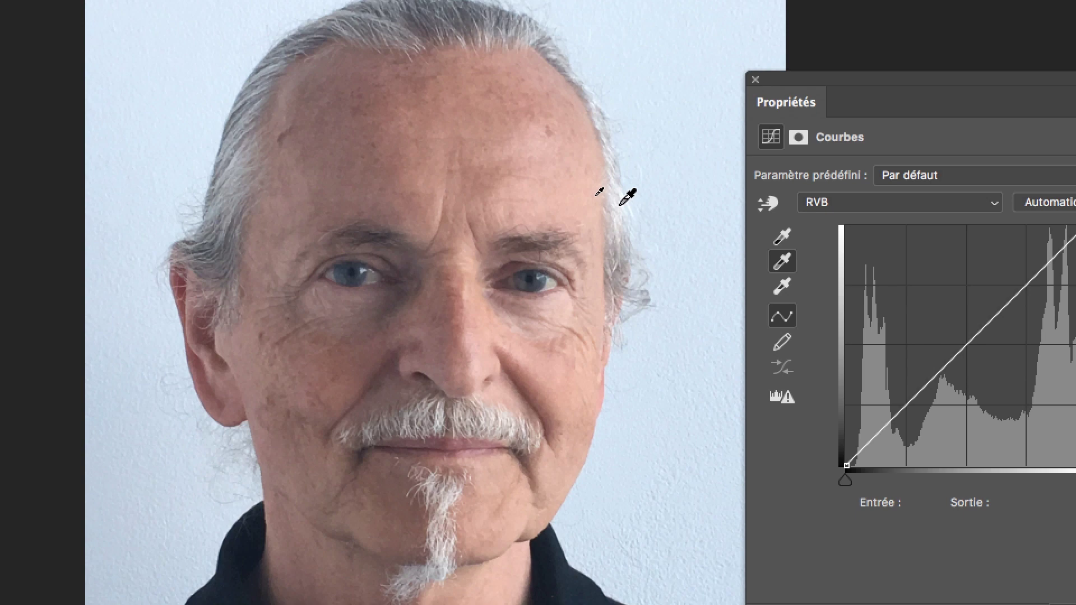
pyautogui.click(513, 164)
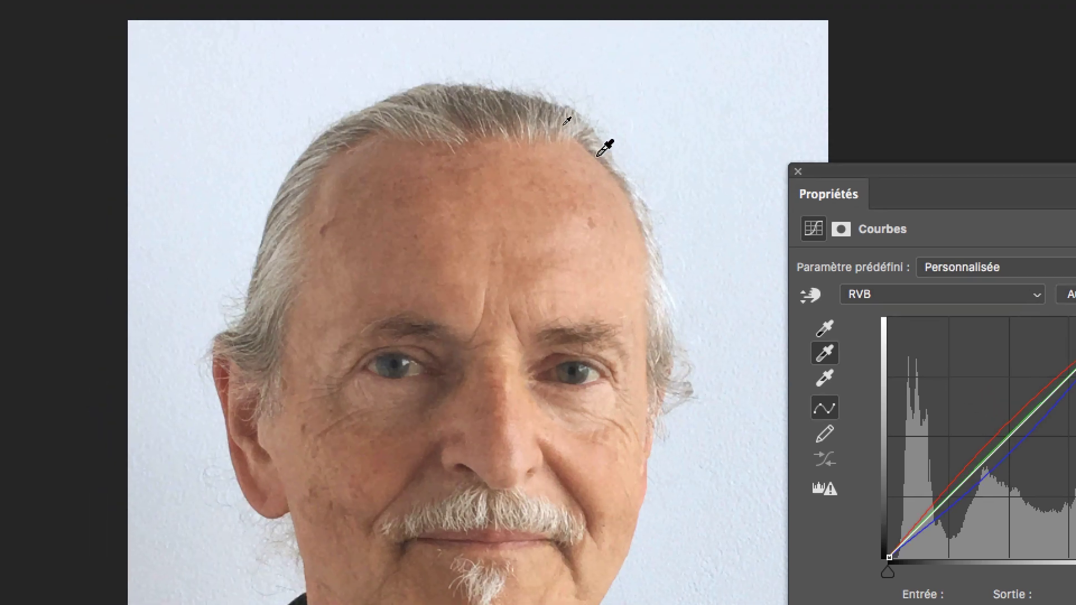
# Step: Resample the grey point of Courbes 1 on the man's dark shirt and move the Propriétés panel clear of the portrait
pyautogui.click(514, 32)
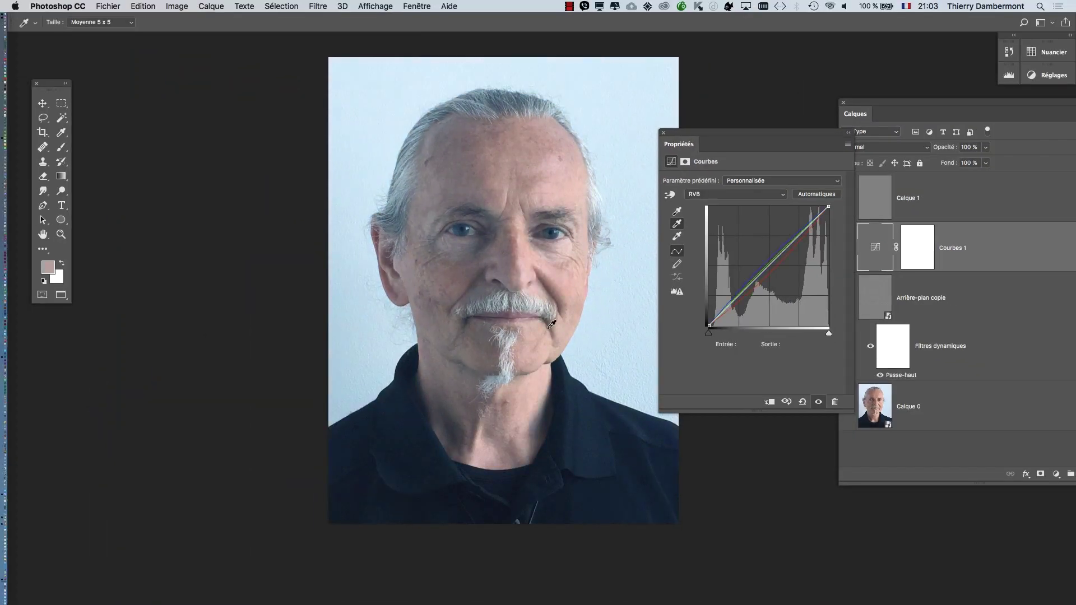
pyautogui.click(594, 399)
pyautogui.moveTo(788, 142); pyautogui.dragTo(273, 103)
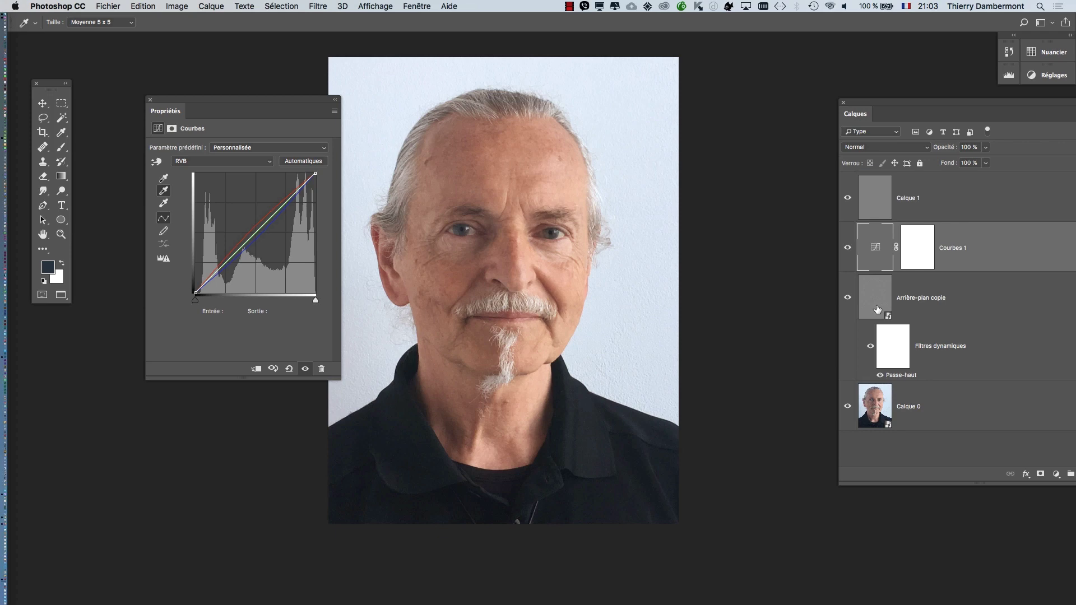
# Step: Set the radius of the Passe-haut smart filter on Arrière-plan copie to 6,4 pixels
pyautogui.doubleClick(899, 375)
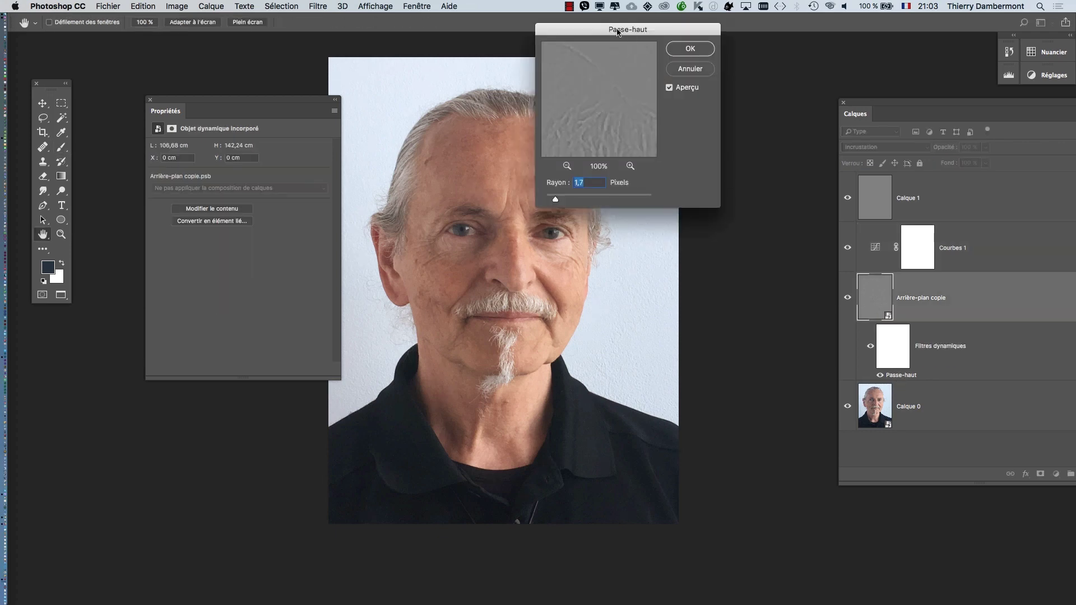
pyautogui.moveTo(617, 32); pyautogui.dragTo(757, 70)
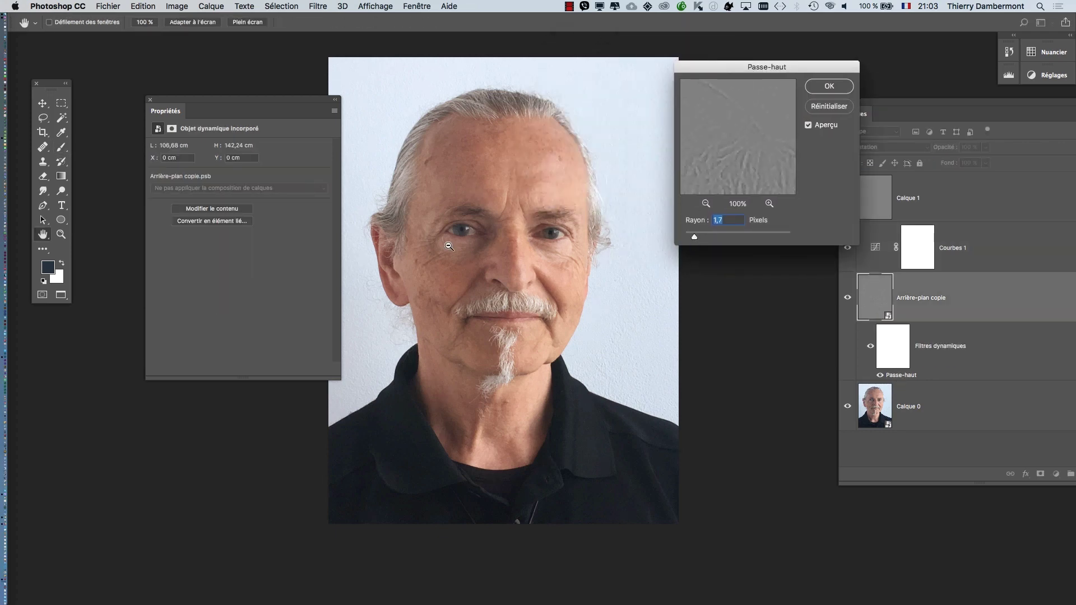
pyautogui.scroll(3, 450, 246)
pyautogui.moveTo(702, 235)
pyautogui.mouseDown()
pyautogui.moveTo(727, 238)
pyautogui.moveTo(709, 238)
pyautogui.mouseUp()
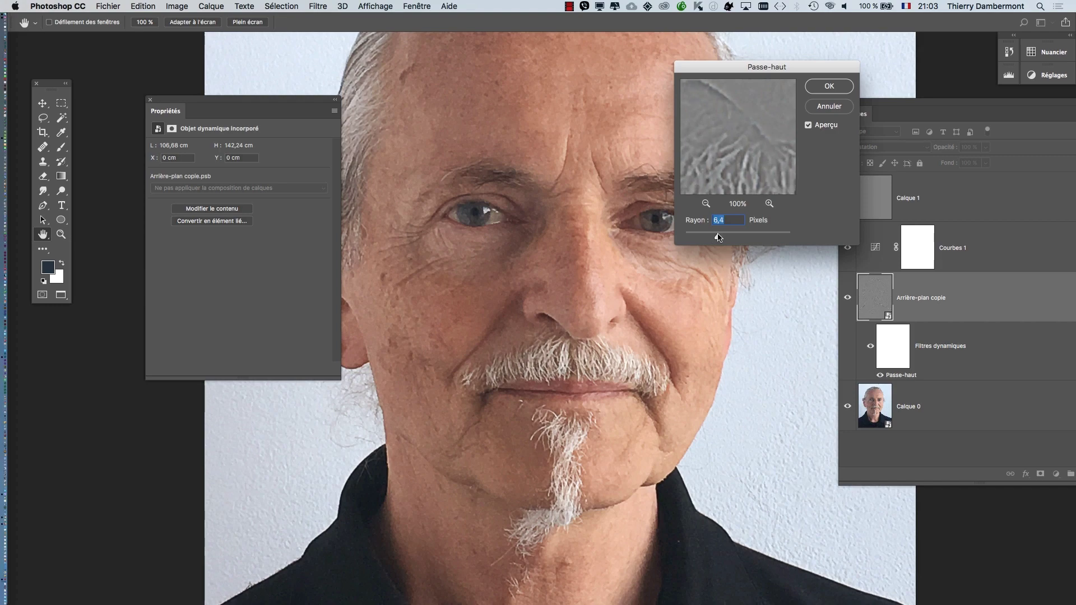
pyautogui.keyDown('alt'); pyautogui.click(596, 324); pyautogui.keyUp('alt')
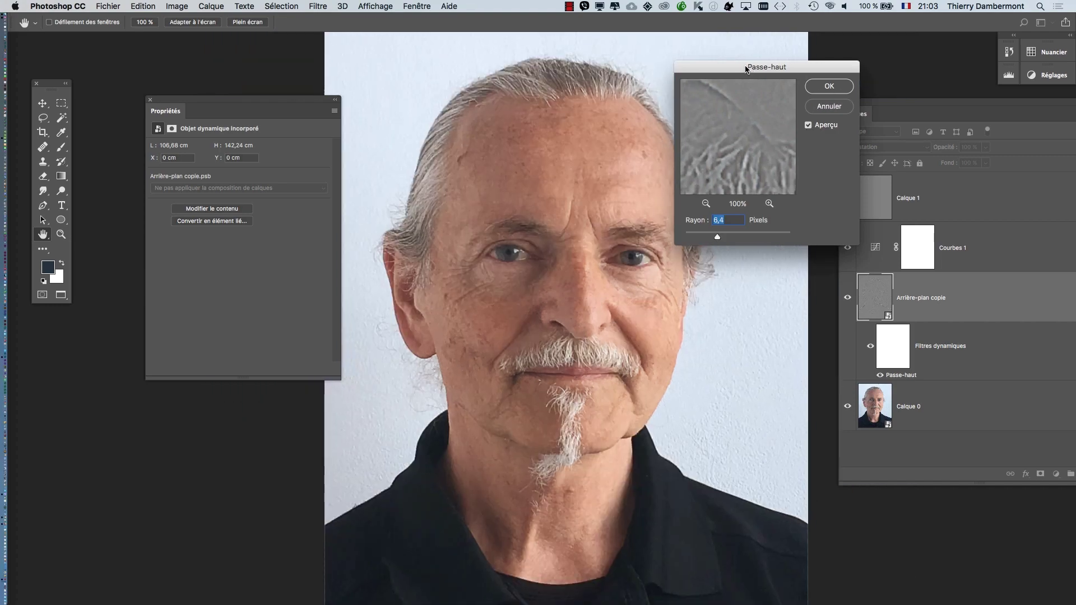
pyautogui.moveTo(747, 71); pyautogui.dragTo(744, 70)
pyautogui.click(827, 84)
# Step: Make Calque 1 the active layer, close the Propriétés panel and show the Couleur panel beside the portrait
pyautogui.click(908, 198)
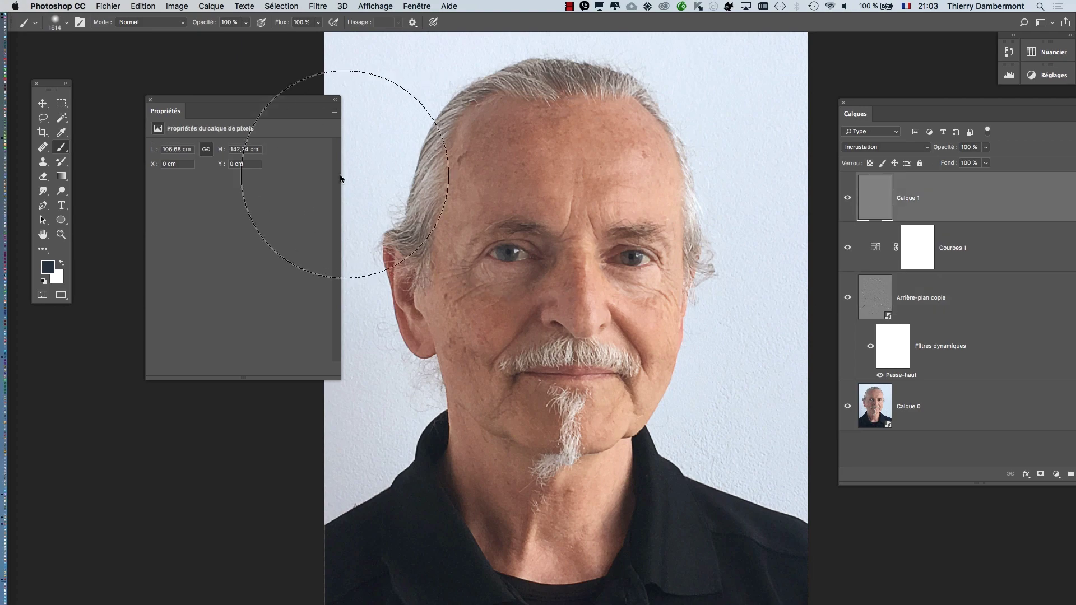
pyautogui.click(150, 101)
pyautogui.hscroll(10, 421, 221)
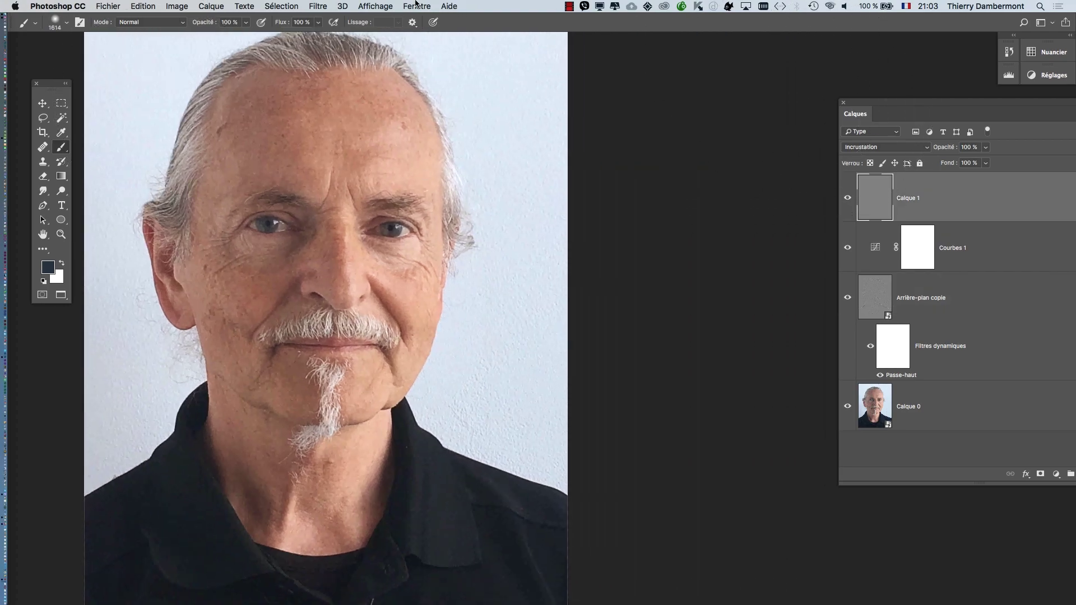
pyautogui.click(416, 3)
pyautogui.click(474, 165)
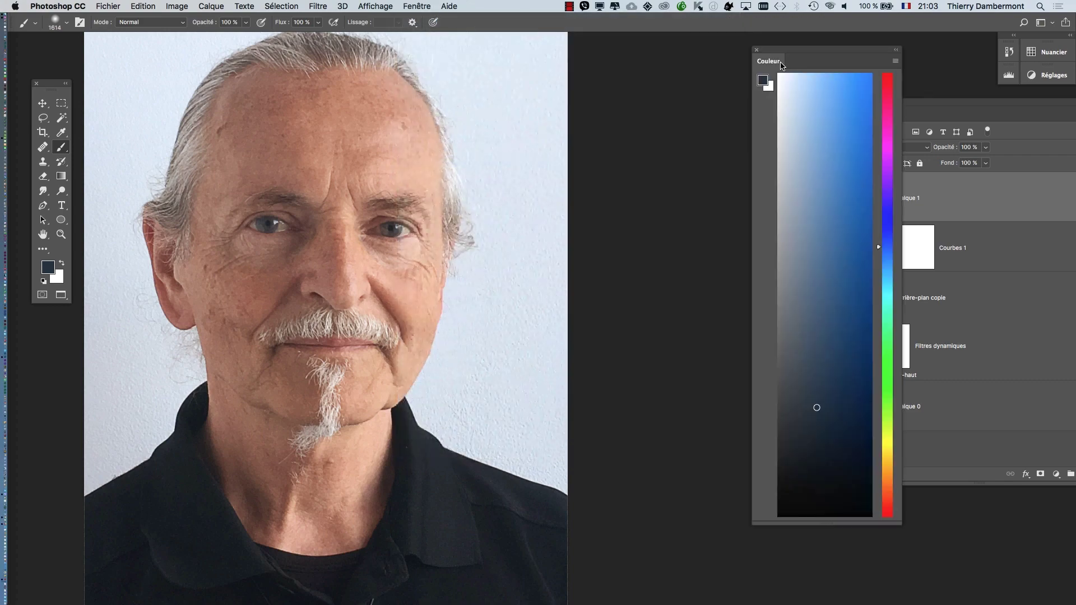
pyautogui.moveTo(771, 49); pyautogui.dragTo(740, 56)
# Step: Try a light grey brush stroke at size 2032 across the lower part of the portrait on Calque 1 and undo it
pyautogui.click(748, 139)
pyautogui.scroll(-2, 556, 242)
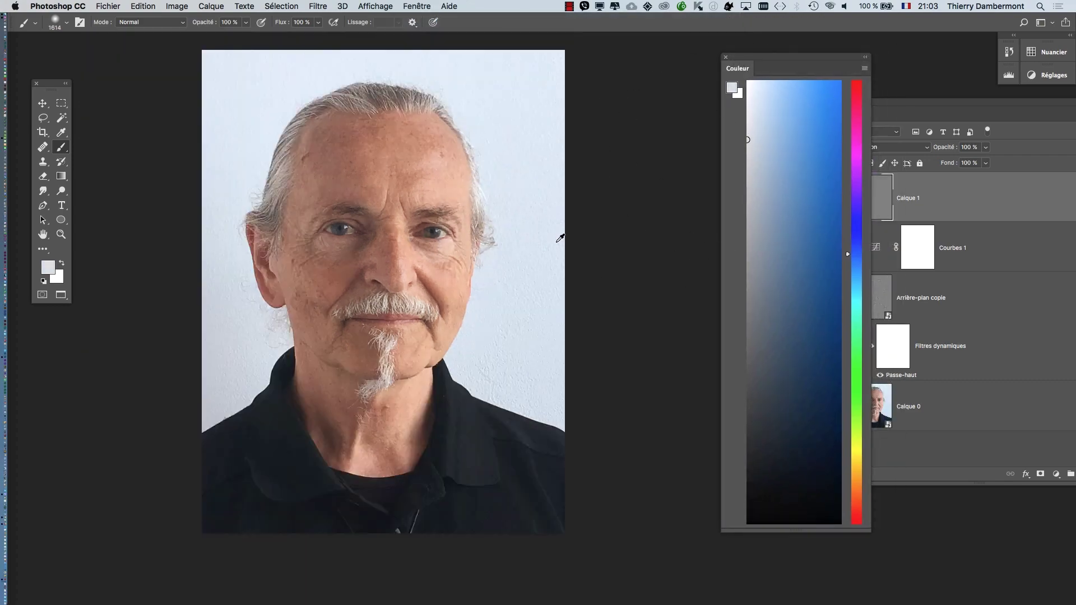
pyautogui.scroll(-2, 505, 244)
pyautogui.moveTo(489, 247); pyautogui.dragTo(506, 247)
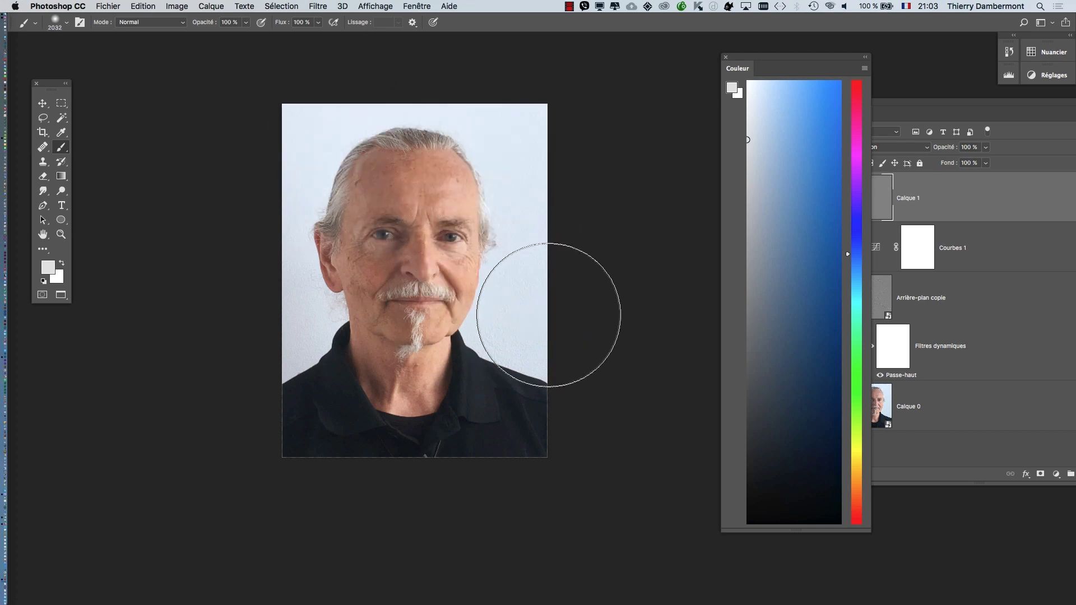
pyautogui.moveTo(495, 452); pyautogui.dragTo(216, 449)
pyautogui.press('super+z')
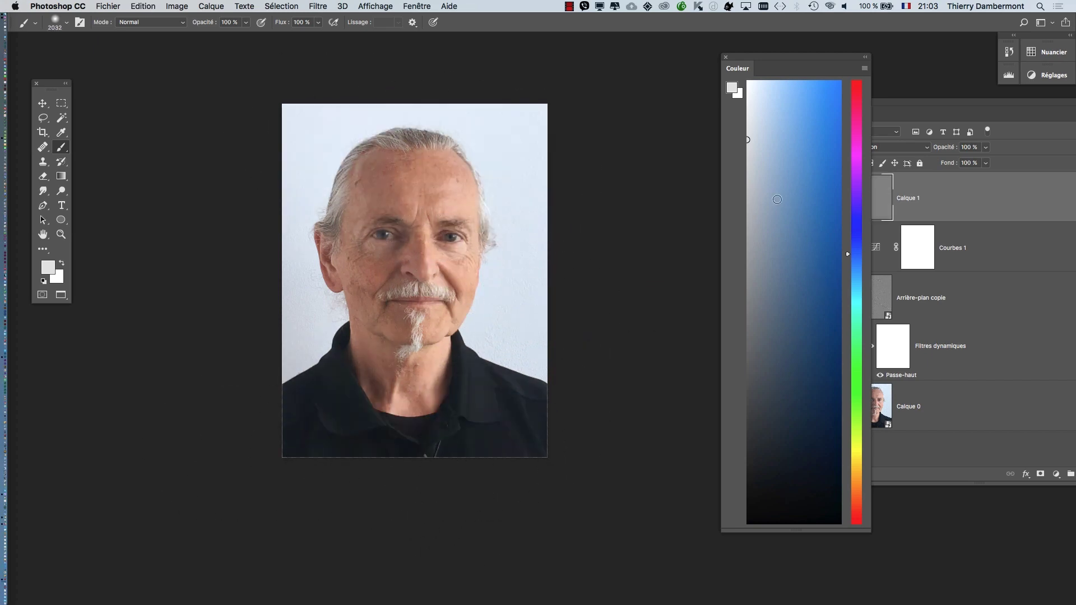
# Step: Darken the shaded side of the face on Calque 1 with dark grey strokes of a soft 3008-pixel brush
pyautogui.moveTo(750, 314); pyautogui.dragTo(739, 334)
pyautogui.rightClick(576, 308)
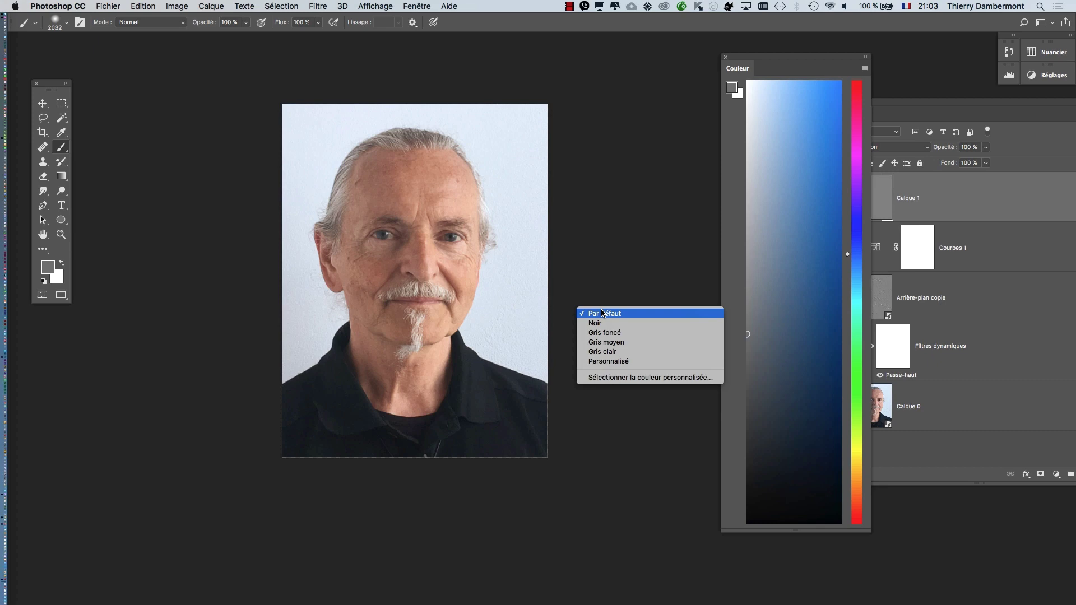
pyautogui.click(582, 194)
pyautogui.moveTo(458, 220)
pyautogui.mouseDown()
pyautogui.moveTo(486, 226)
pyautogui.moveTo(416, 425)
pyautogui.moveTo(428, 435)
pyautogui.mouseUp()
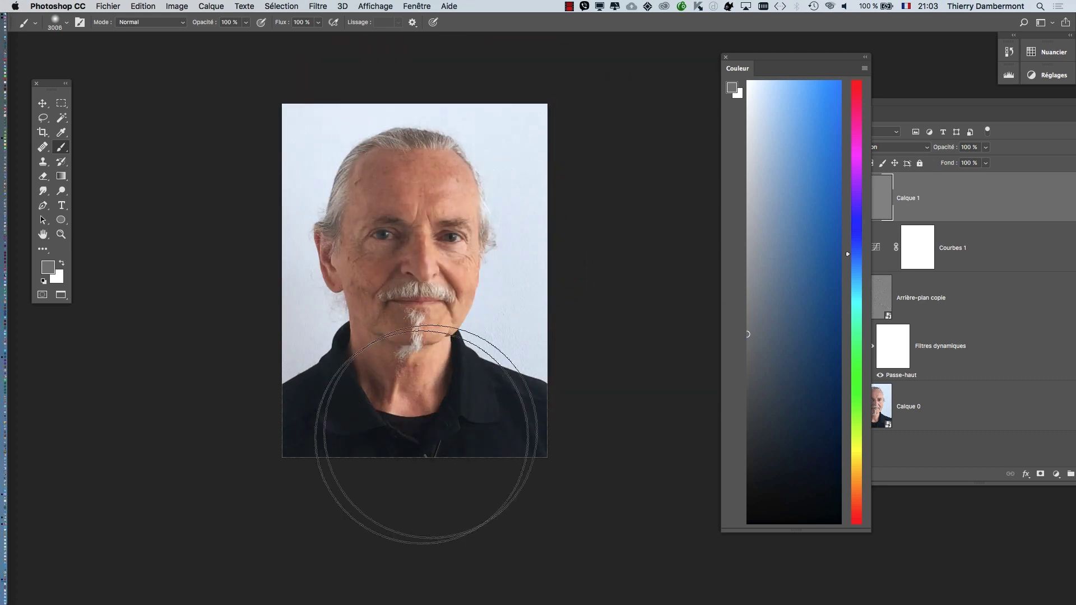
pyautogui.moveTo(754, 373); pyautogui.dragTo(746, 377)
pyautogui.moveTo(405, 205); pyautogui.dragTo(451, 455)
# Step: Try lighter greys with the large brush over the upper face on Calque 1 and undo the last stroke
pyautogui.moveTo(752, 273); pyautogui.dragTo(747, 228)
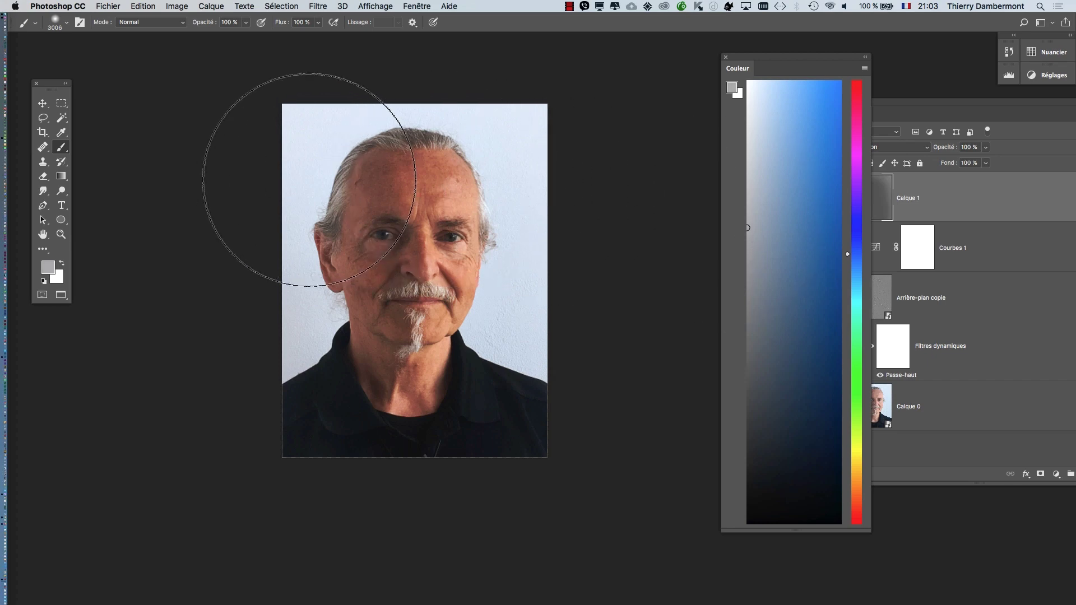
pyautogui.moveTo(300, 180); pyautogui.dragTo(288, 180)
pyautogui.click(750, 263)
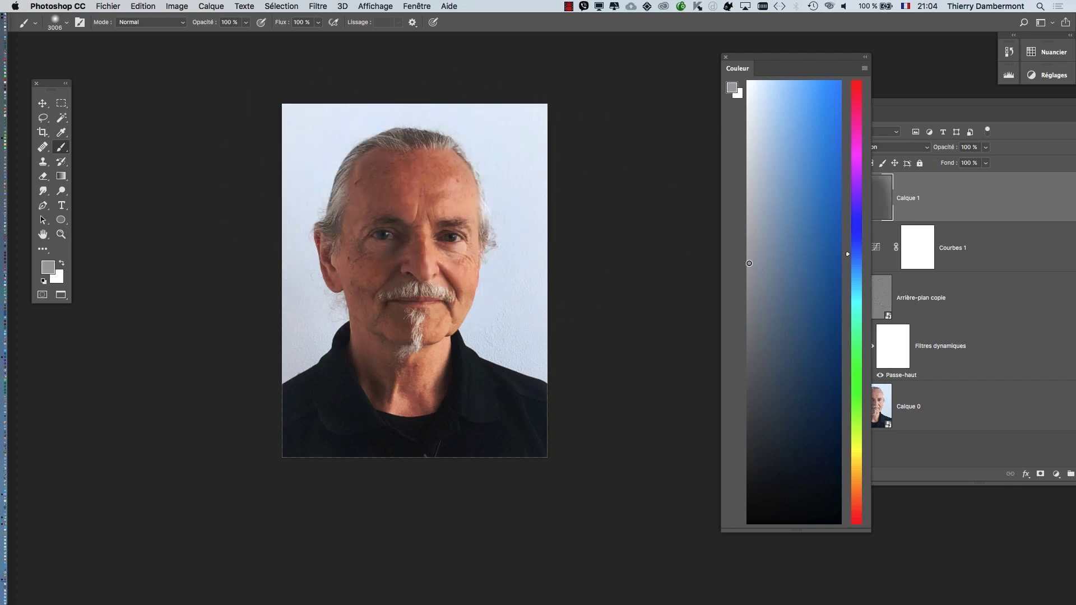
pyautogui.moveTo(464, 199); pyautogui.dragTo(331, 204)
pyautogui.press('super+z')
# Step: Brighten the lit side of the face and neck on Calque 1 with light grey dabs of the large brush
pyautogui.moveTo(753, 243); pyautogui.dragTo(747, 238)
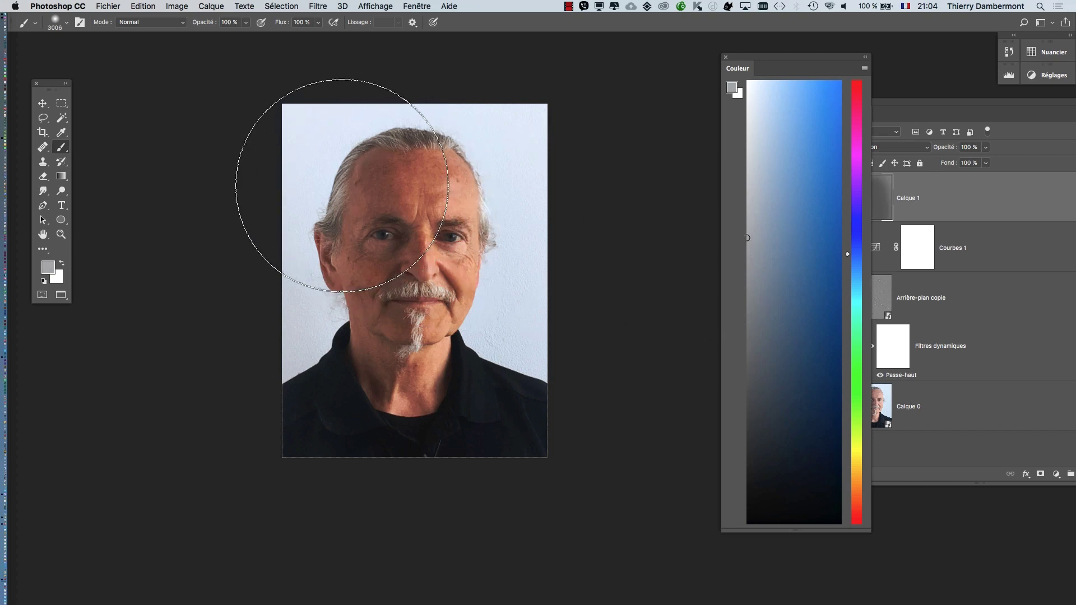
pyautogui.click(341, 185)
pyautogui.click(353, 319)
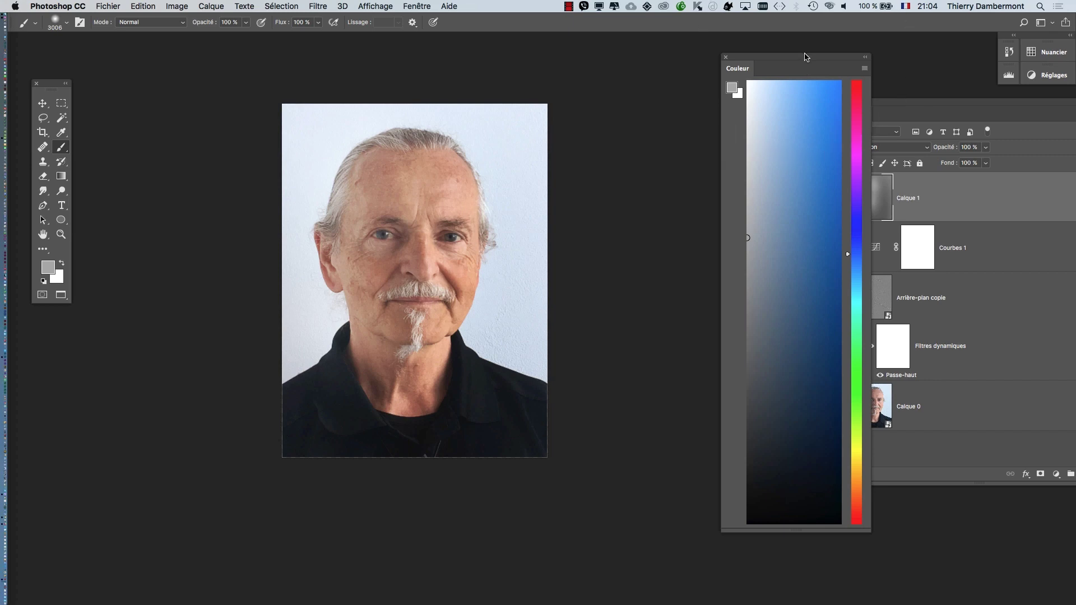
# Step: Move the Couleur panel off the Calques panel and compare the modelled portrait with Calque 0 alone
pyautogui.moveTo(807, 72); pyautogui.dragTo(712, 66)
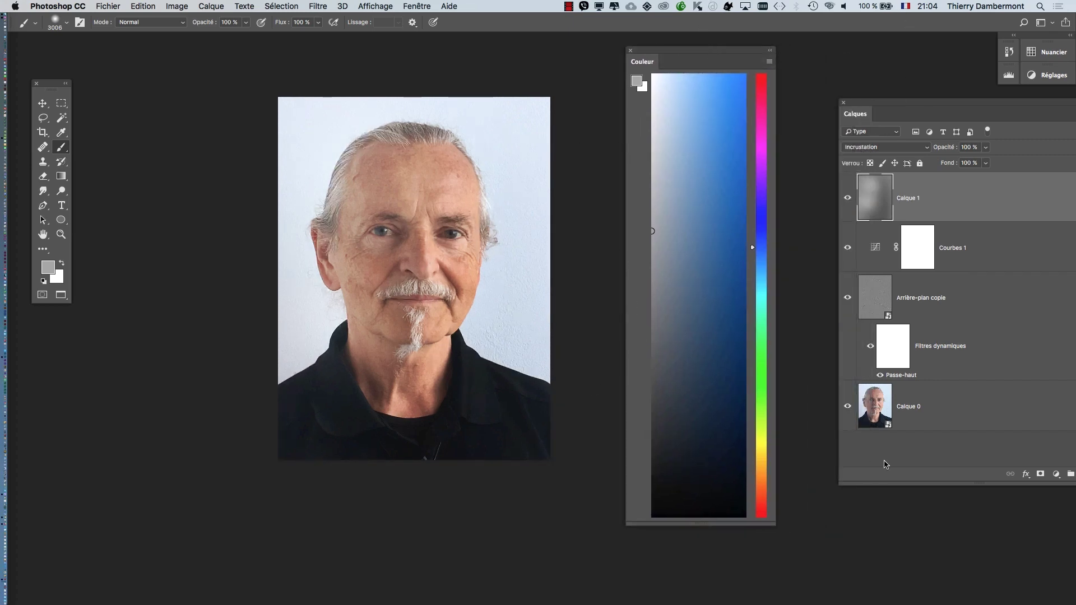
pyautogui.keyDown('alt'); pyautogui.click(846, 409); pyautogui.keyUp('alt')
pyautogui.keyDown('alt'); pyautogui.click(846, 409); pyautogui.keyUp('alt')
pyautogui.keyDown('alt'); pyautogui.click(845, 409); pyautogui.keyUp('alt')
pyautogui.keyDown('alt'); pyautogui.click(845, 408); pyautogui.keyUp('alt')
pyautogui.scroll(1, 563, 375)
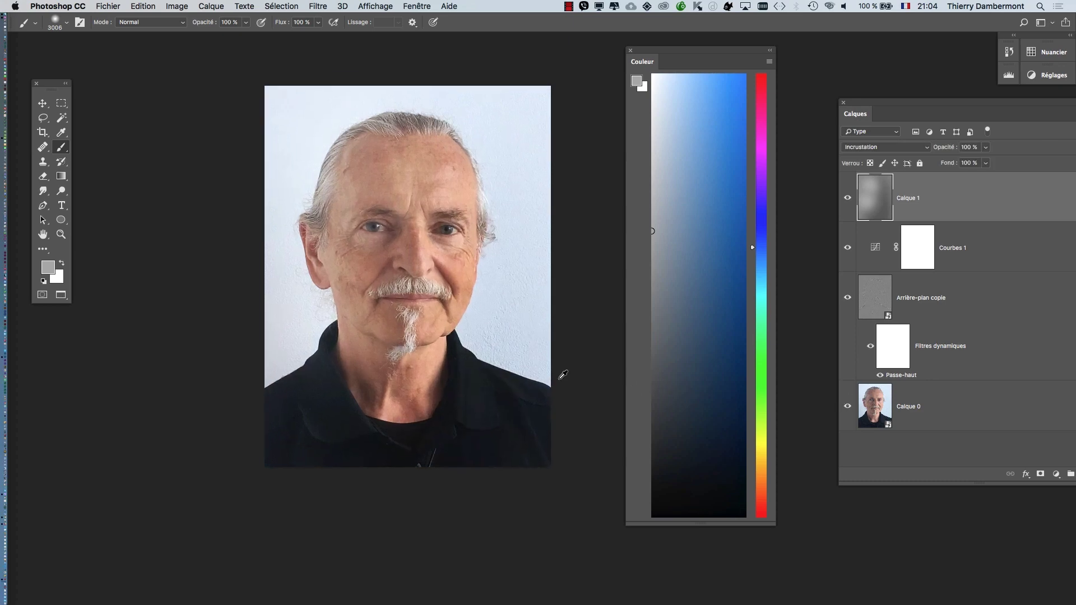
pyautogui.scroll(2, 564, 375)
pyautogui.keyDown('alt'); pyautogui.click(847, 408); pyautogui.keyUp('alt')
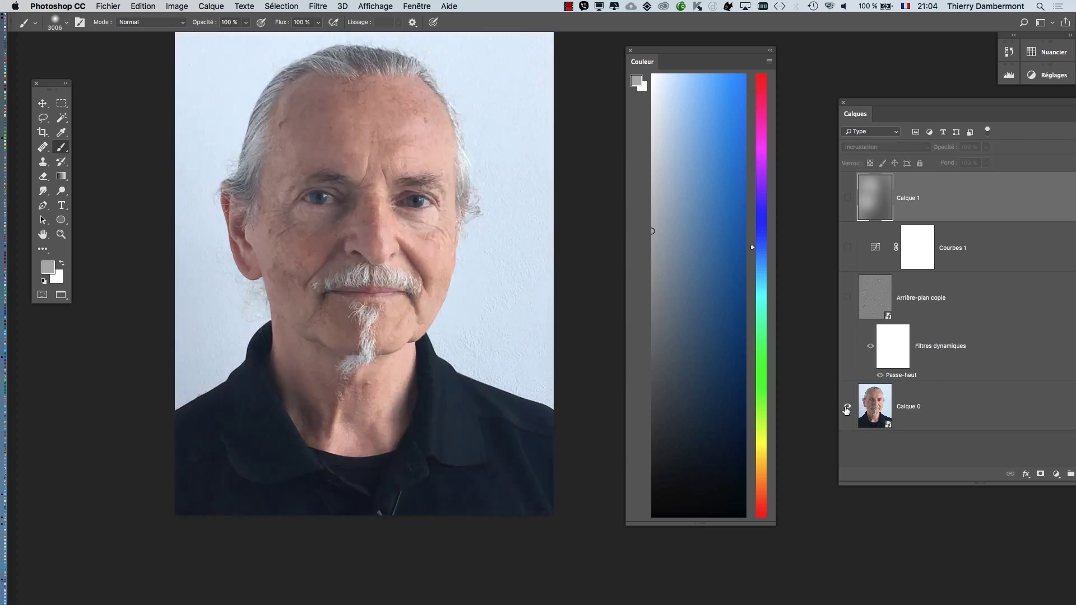
pyautogui.keyDown('alt'); pyautogui.click(847, 408); pyautogui.keyUp('alt')
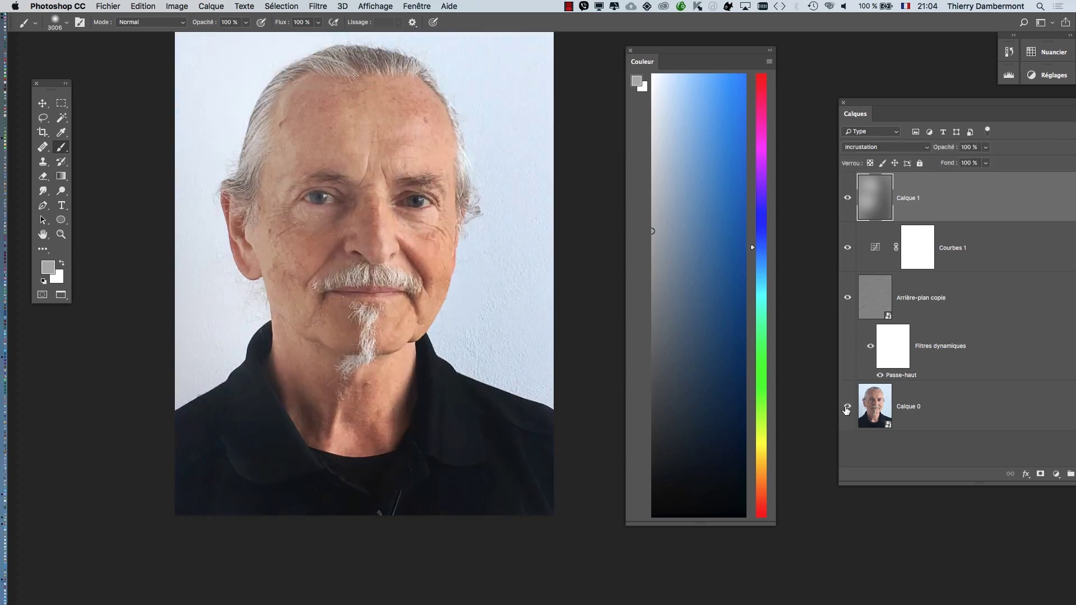
# Step: Refine the colour balance on Courbes 1 by sampling grey points on the wall and dark shirt, keeping the shirt sample
pyautogui.doubleClick(873, 251)
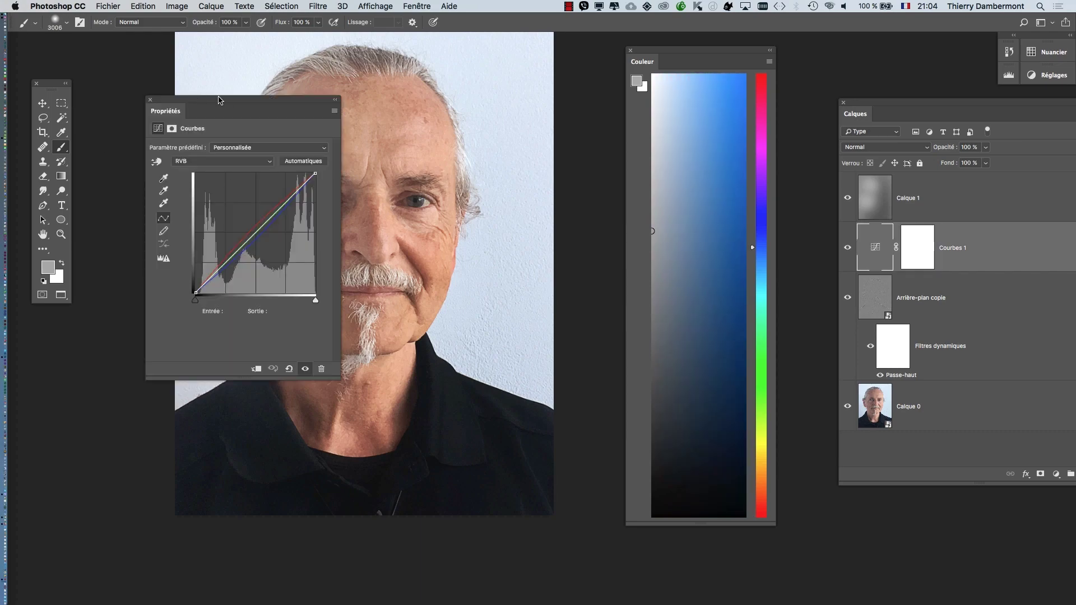
pyautogui.moveTo(219, 100); pyautogui.dragTo(785, 184)
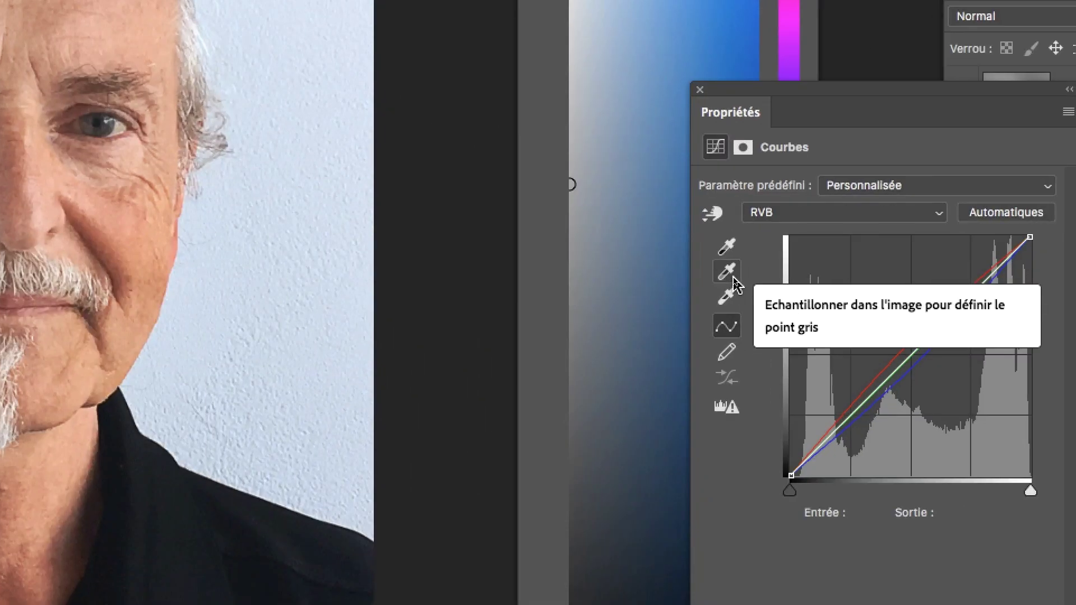
pyautogui.click(734, 280)
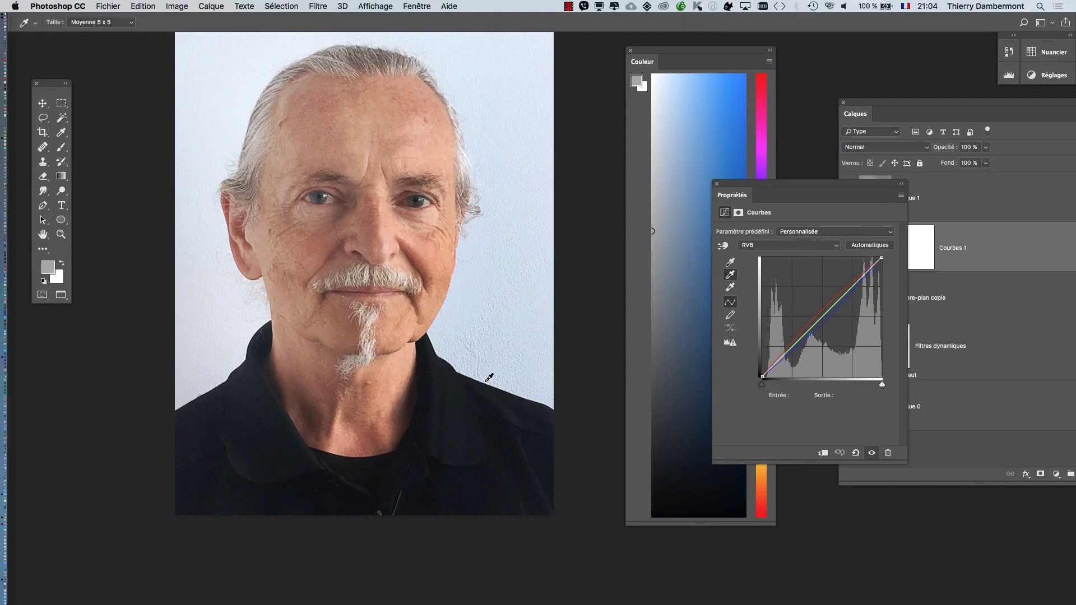
pyautogui.click(486, 378)
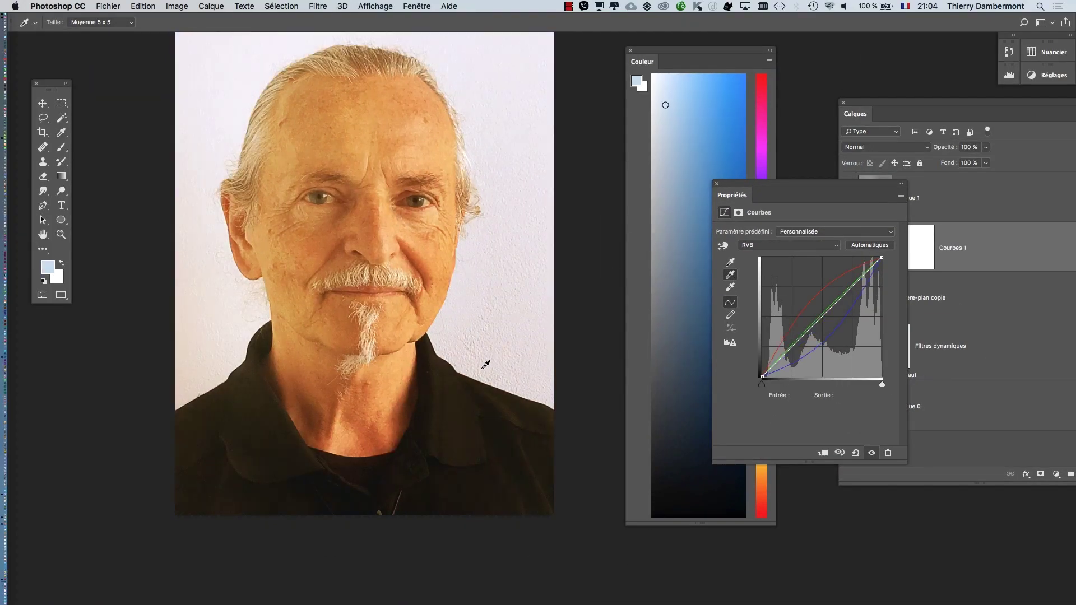
pyautogui.click(426, 401)
pyautogui.click(404, 401)
pyautogui.click(432, 403)
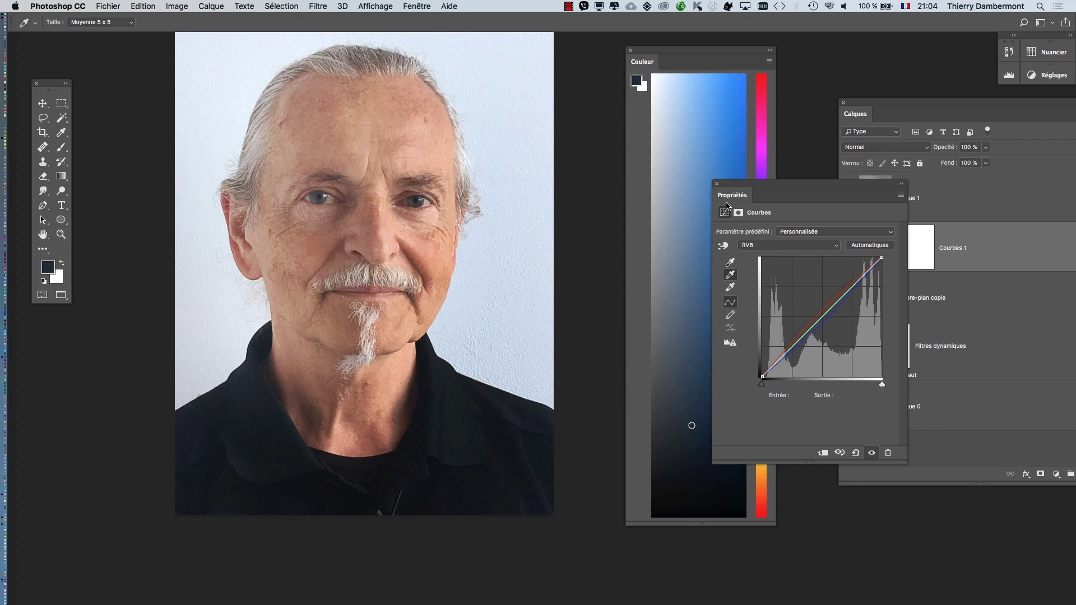
pyautogui.click(716, 185)
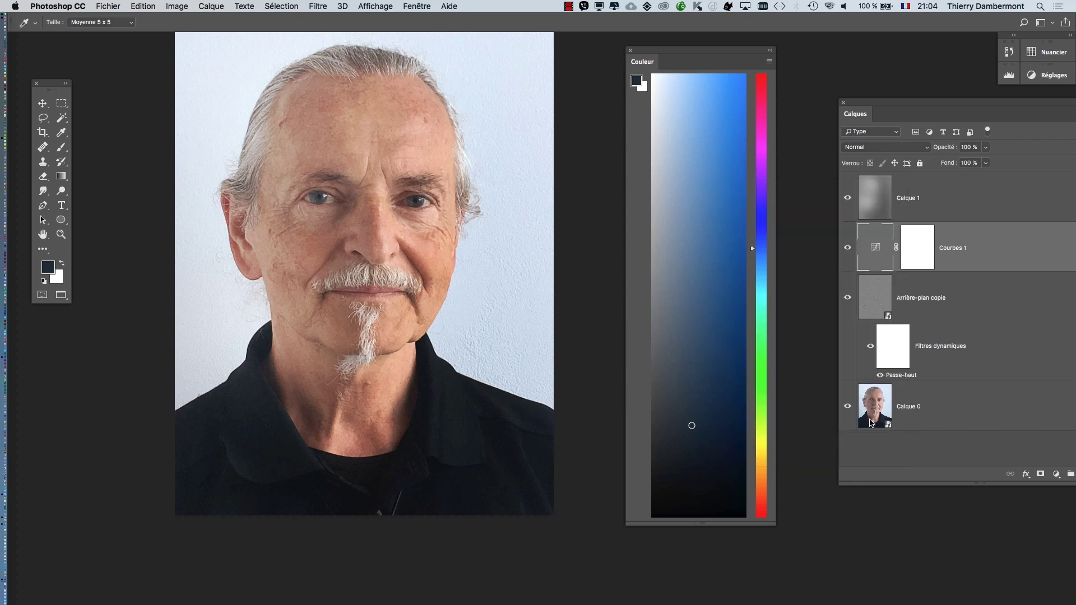
# Step: Compare the recoloured portrait with the original on Calque 0, both close up and as a whole
pyautogui.keyDown('alt'); pyautogui.click(848, 407); pyautogui.keyUp('alt')
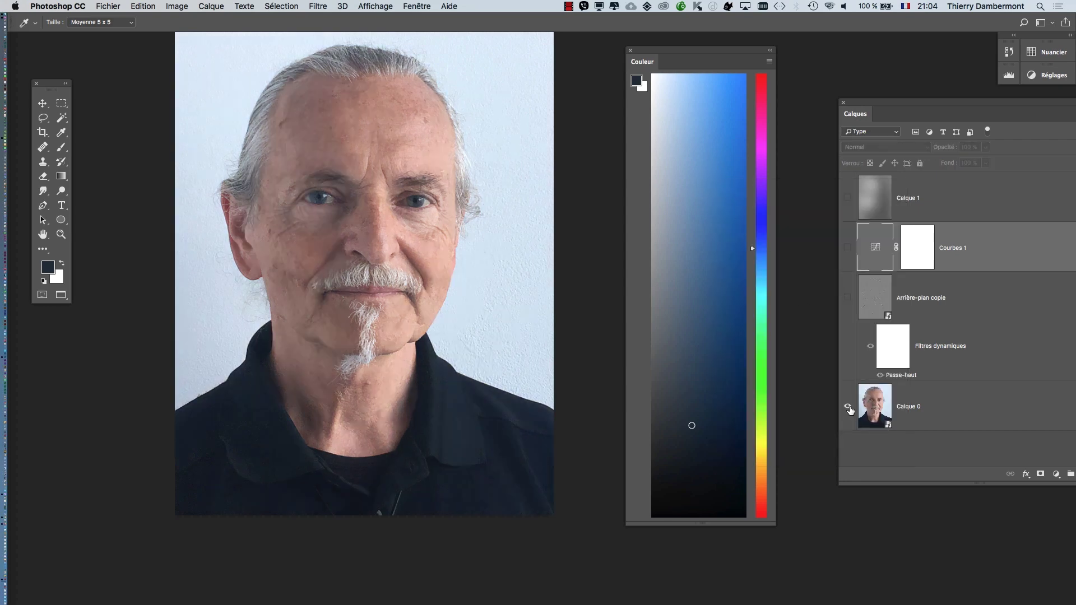
pyautogui.keyDown('alt'); pyautogui.click(848, 408); pyautogui.keyUp('alt')
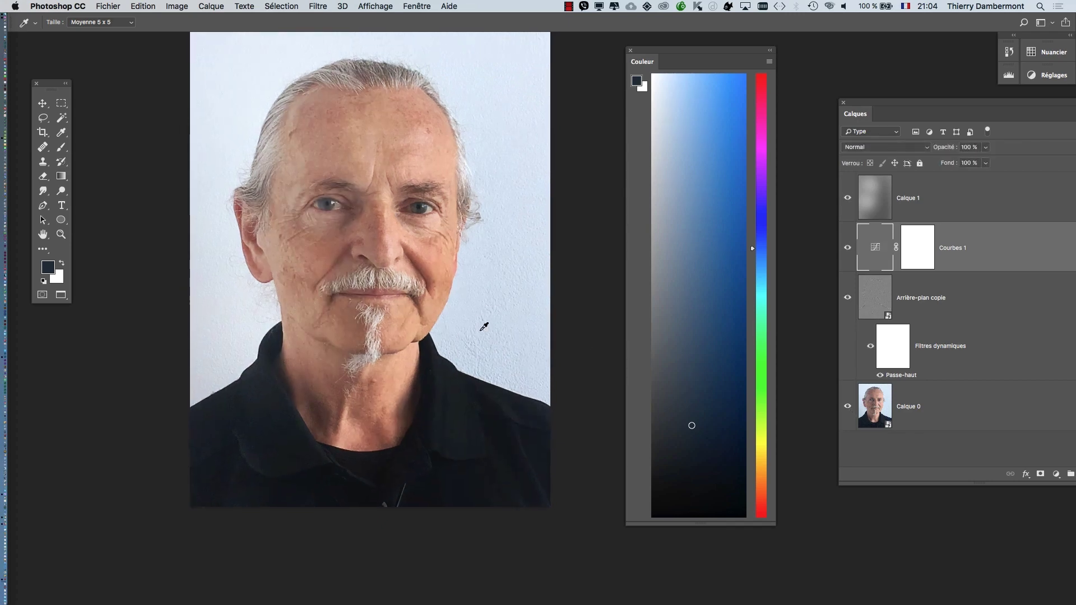
pyautogui.scroll(-1, 483, 326)
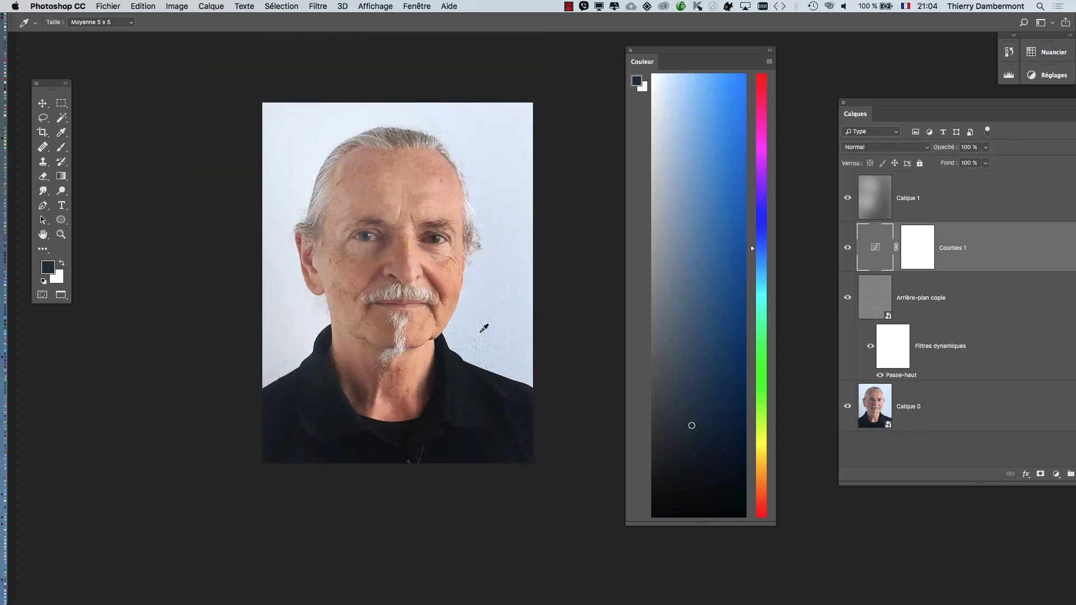
pyautogui.keyDown('alt'); pyautogui.click(847, 408); pyautogui.keyUp('alt')
pyautogui.keyDown('alt'); pyautogui.click(847, 408); pyautogui.keyUp('alt')
pyautogui.keyDown('alt'); pyautogui.click(847, 408); pyautogui.keyUp('alt')
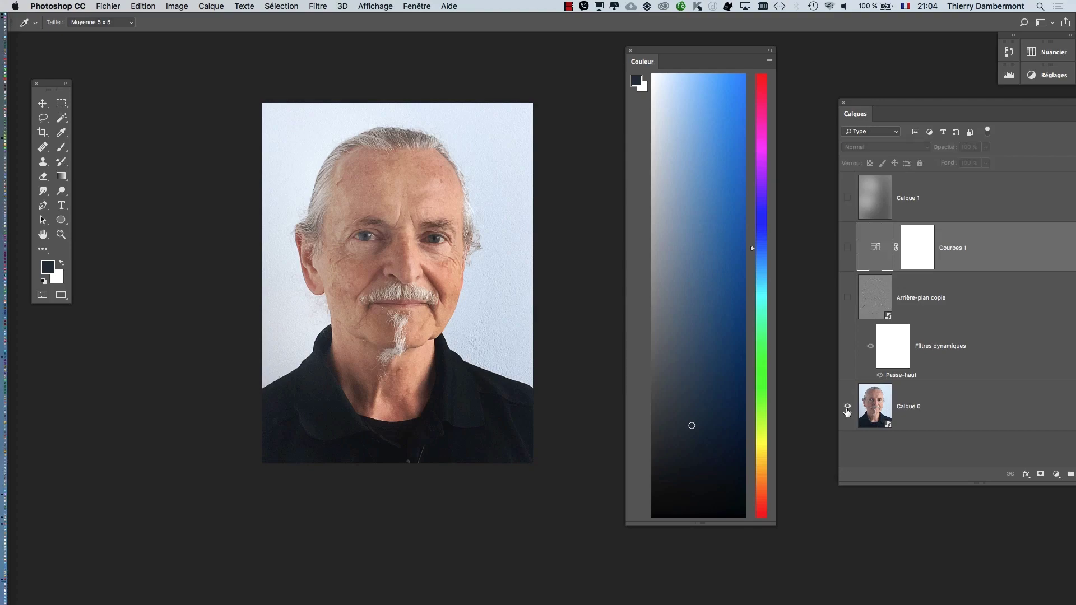
pyautogui.keyDown('alt'); pyautogui.click(846, 409); pyautogui.keyUp('alt')
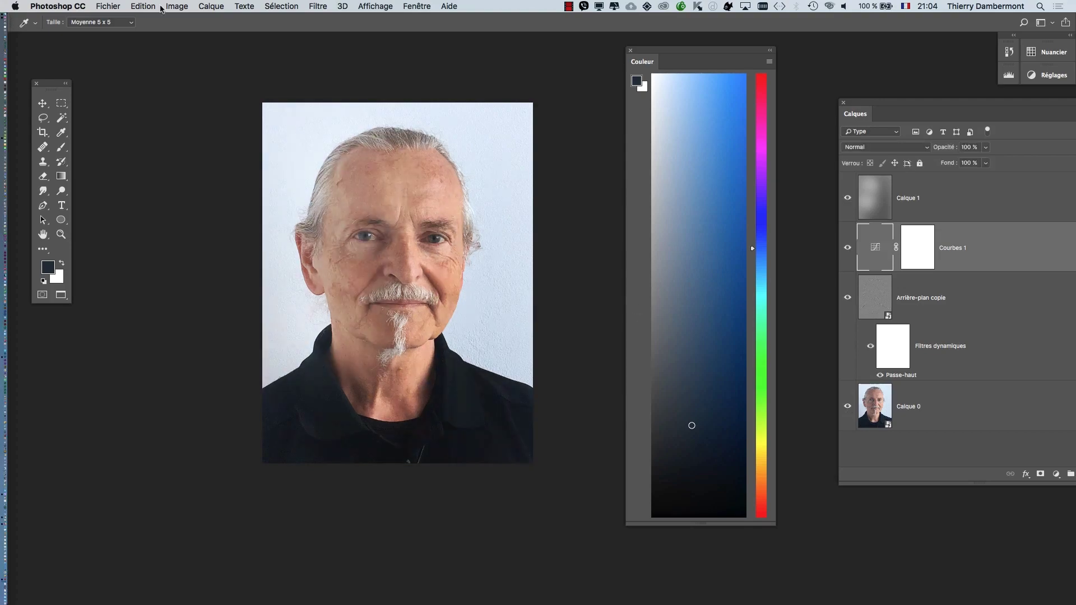
# Step: Save the bearded man's portrait with its layers as a Photoshop file
pyautogui.click(106, 7)
pyautogui.click(166, 119)
pyautogui.click(869, 562)
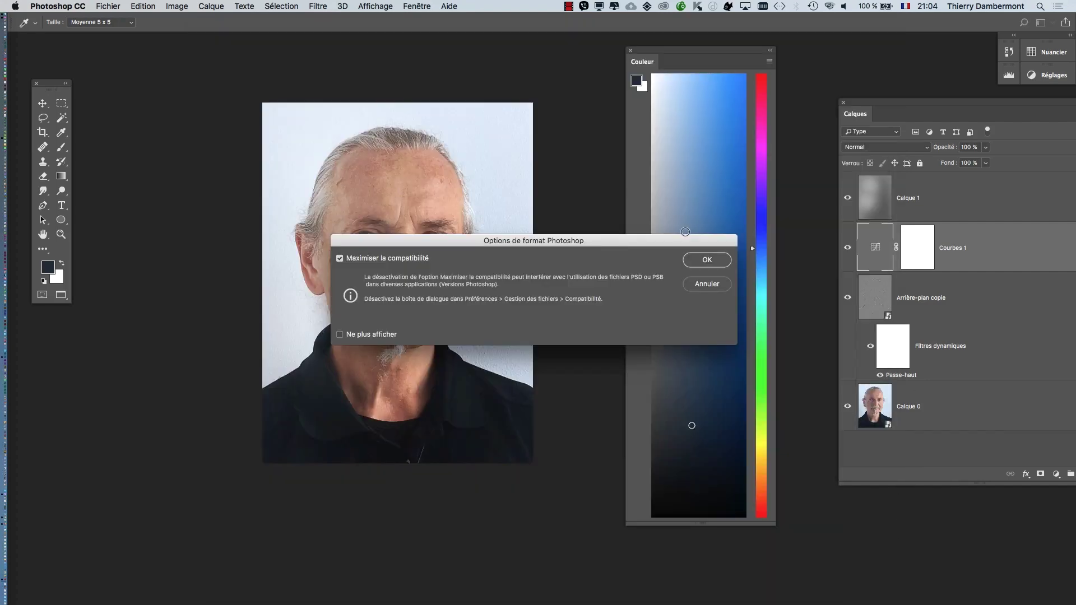